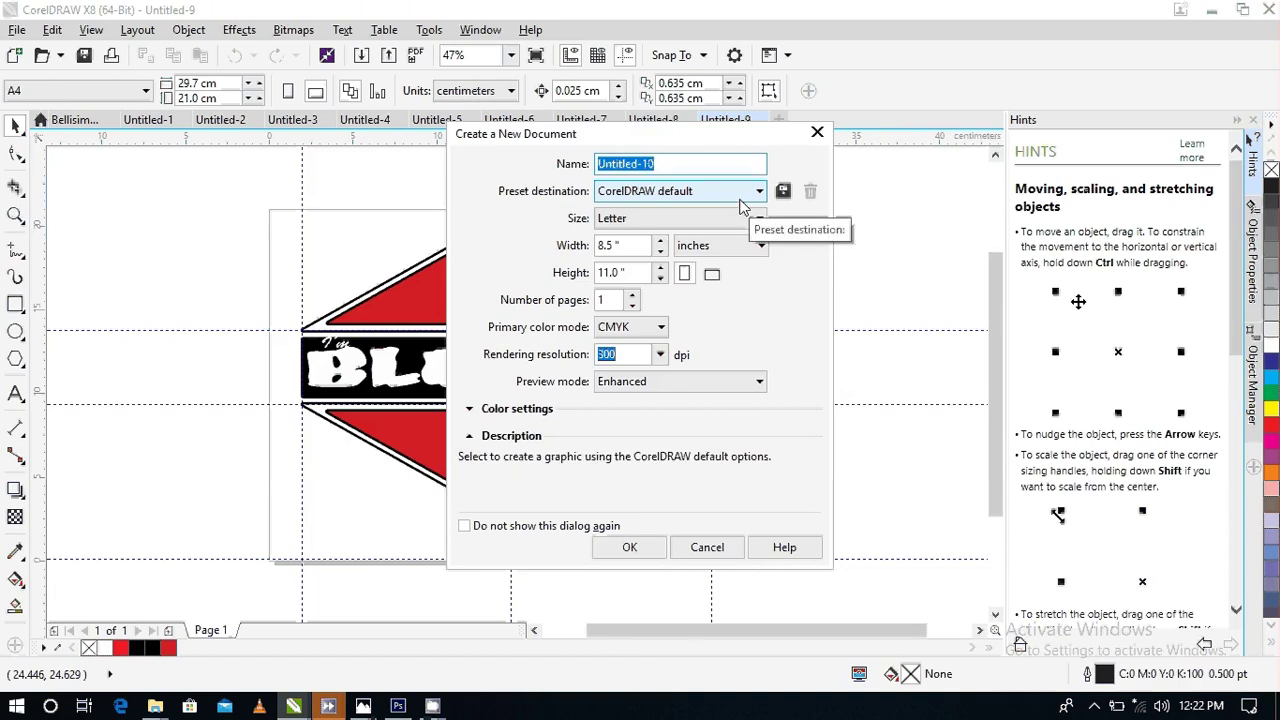
# - Name the new document "How to do bussines card" and choose the Business Card page size
pyautogui.write('How to do b')
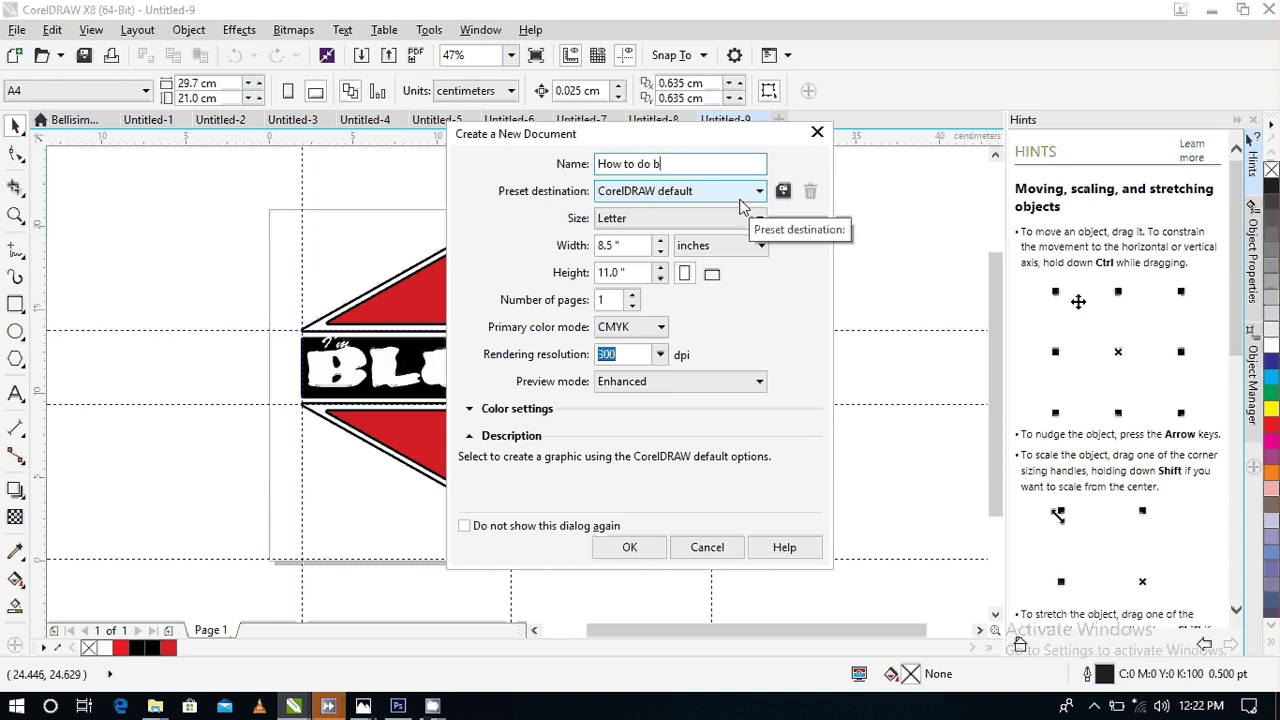
pyautogui.write('ussines card')
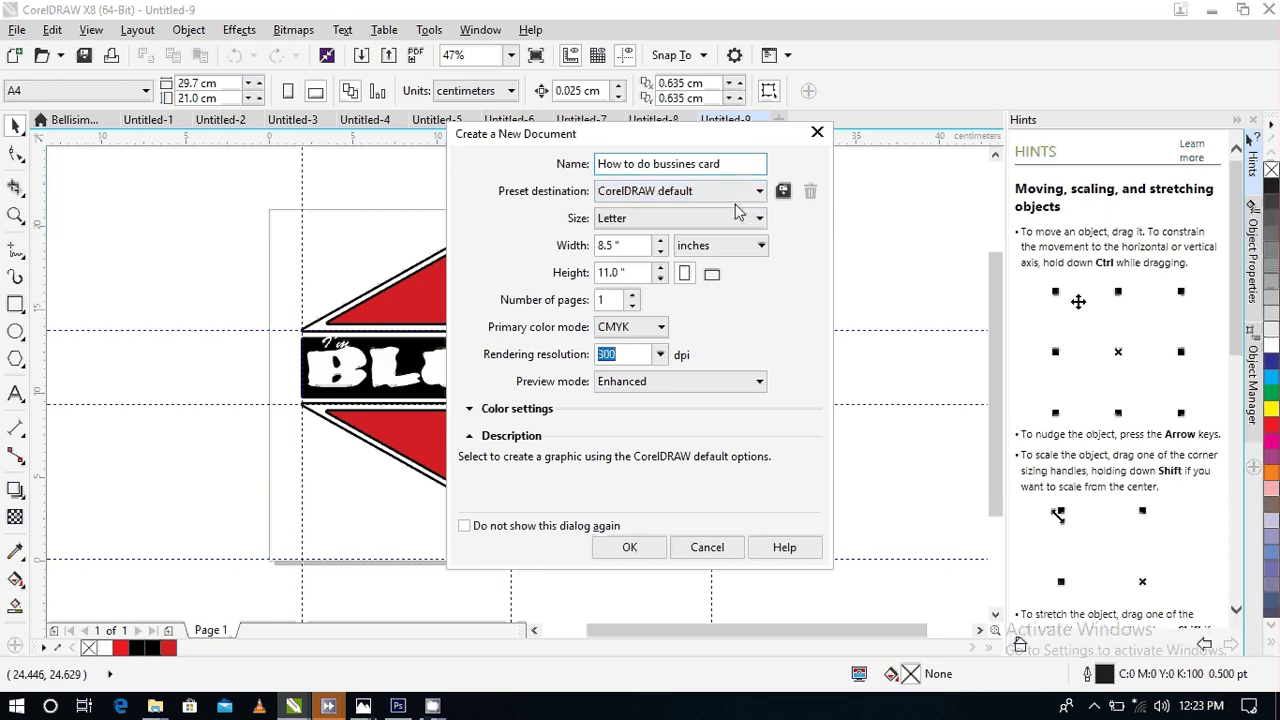
pyautogui.click(760, 191)
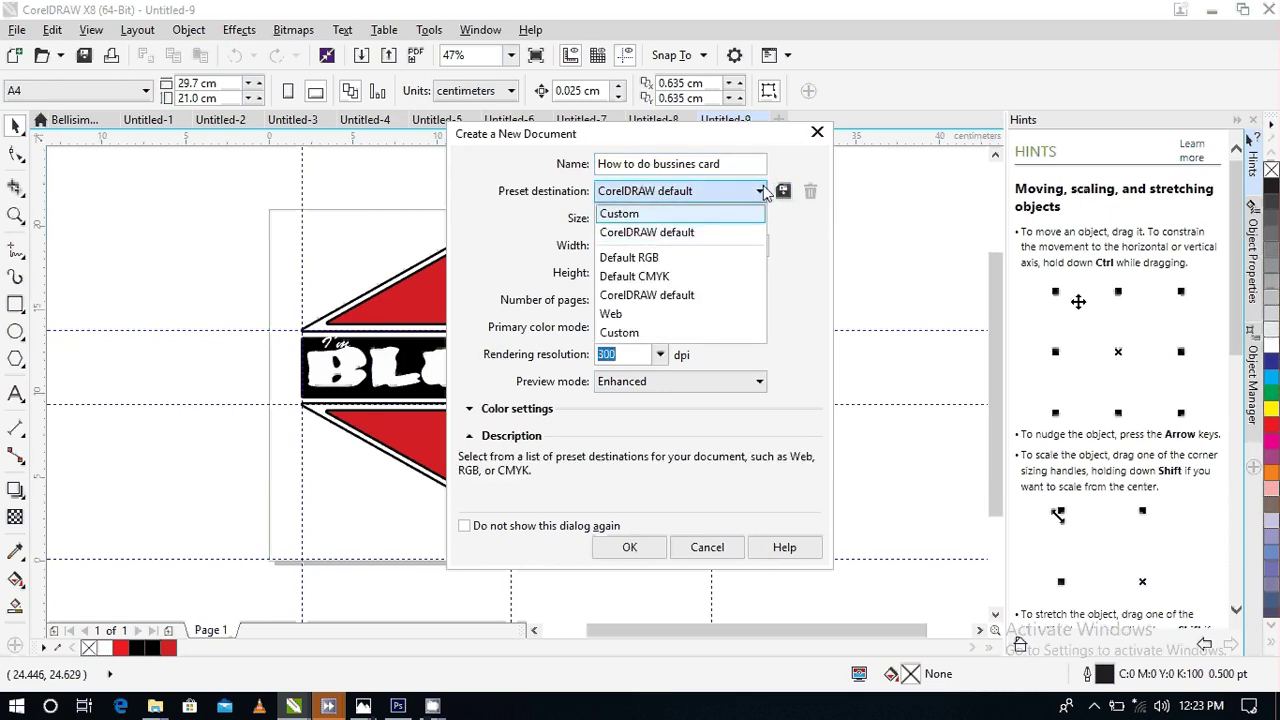
pyautogui.click(740, 232)
pyautogui.click(745, 222)
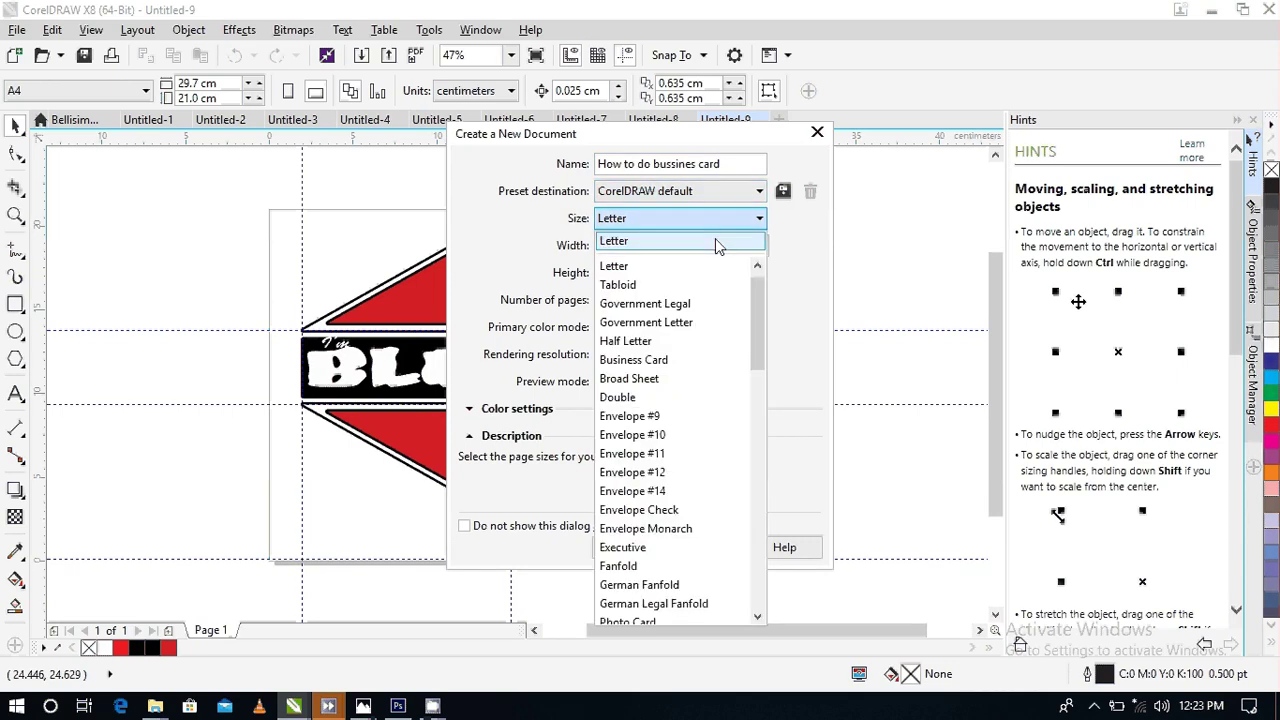
pyautogui.click(675, 370)
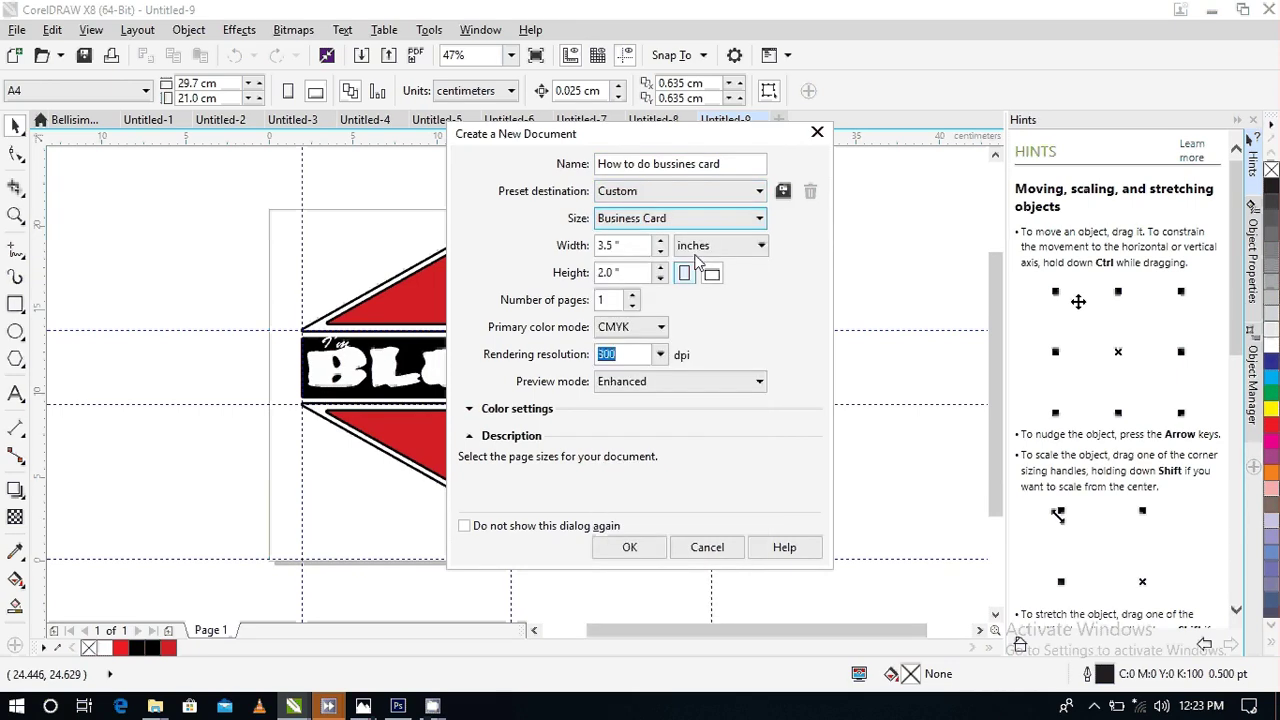
# - Correct the document name to "How to do business card" and create the document
pyautogui.click(676, 163)
pyautogui.press('BackSpace')
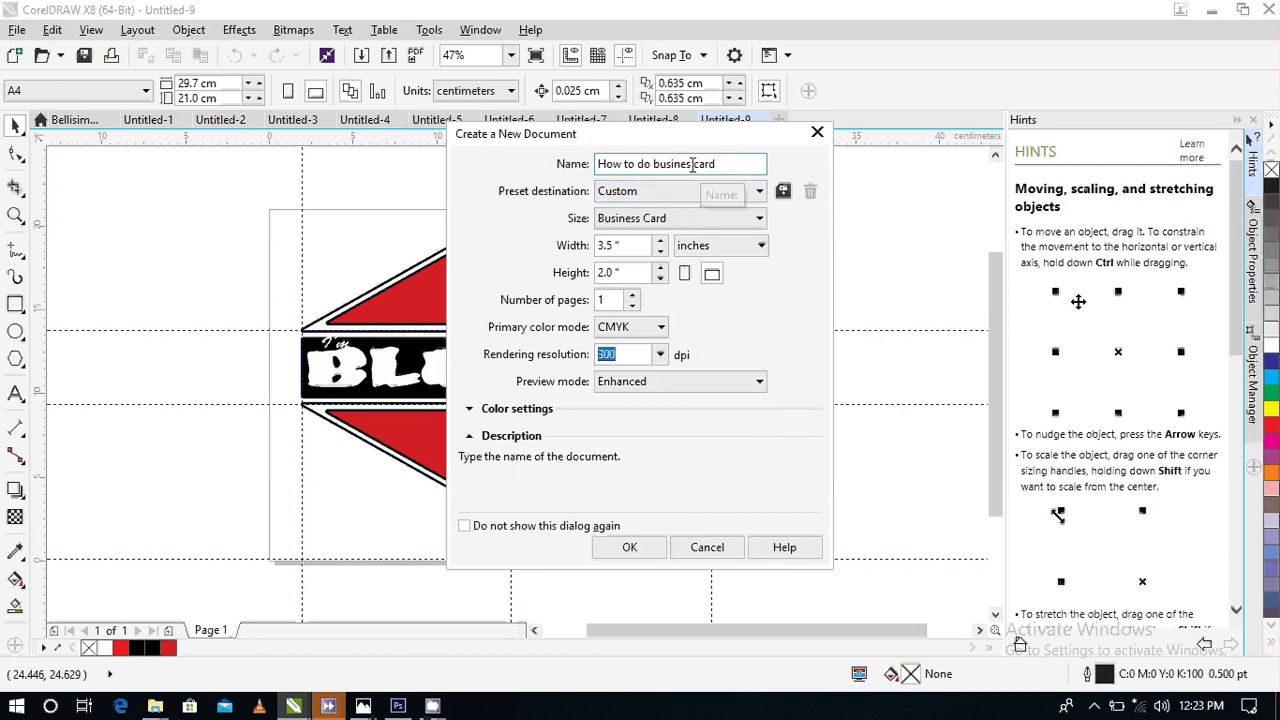
pyautogui.write('s')
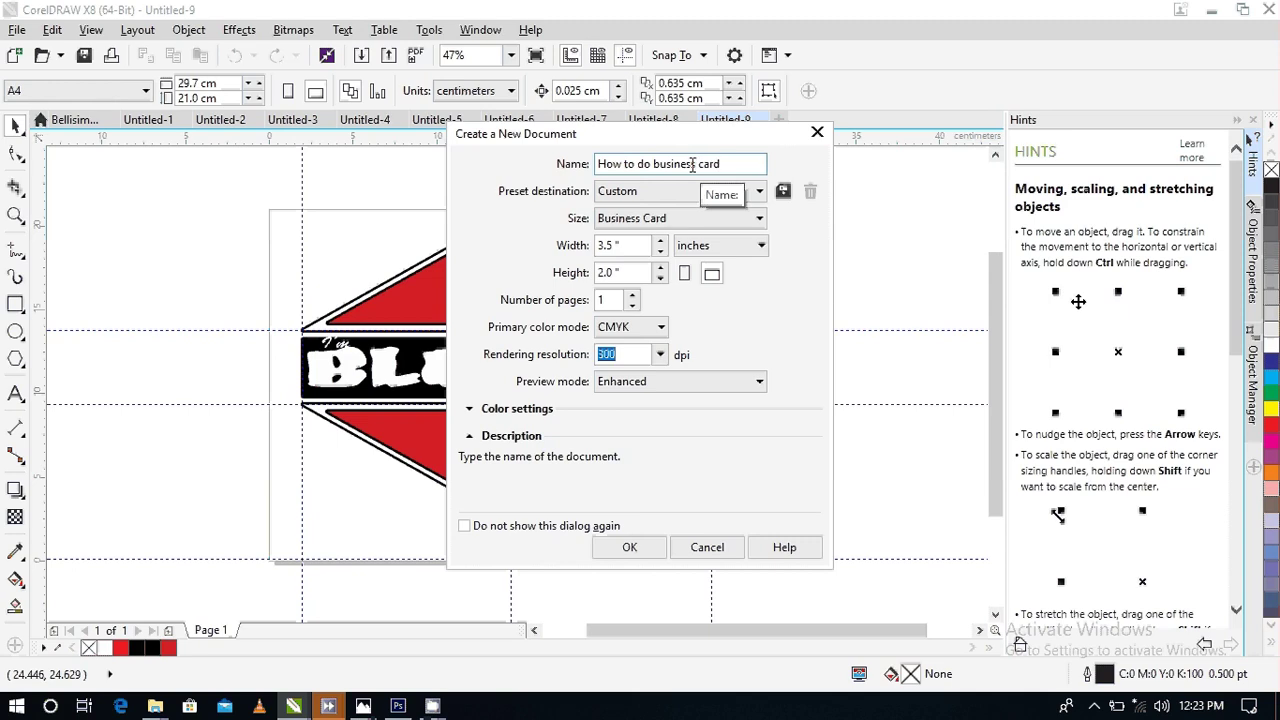
pyautogui.click(629, 548)
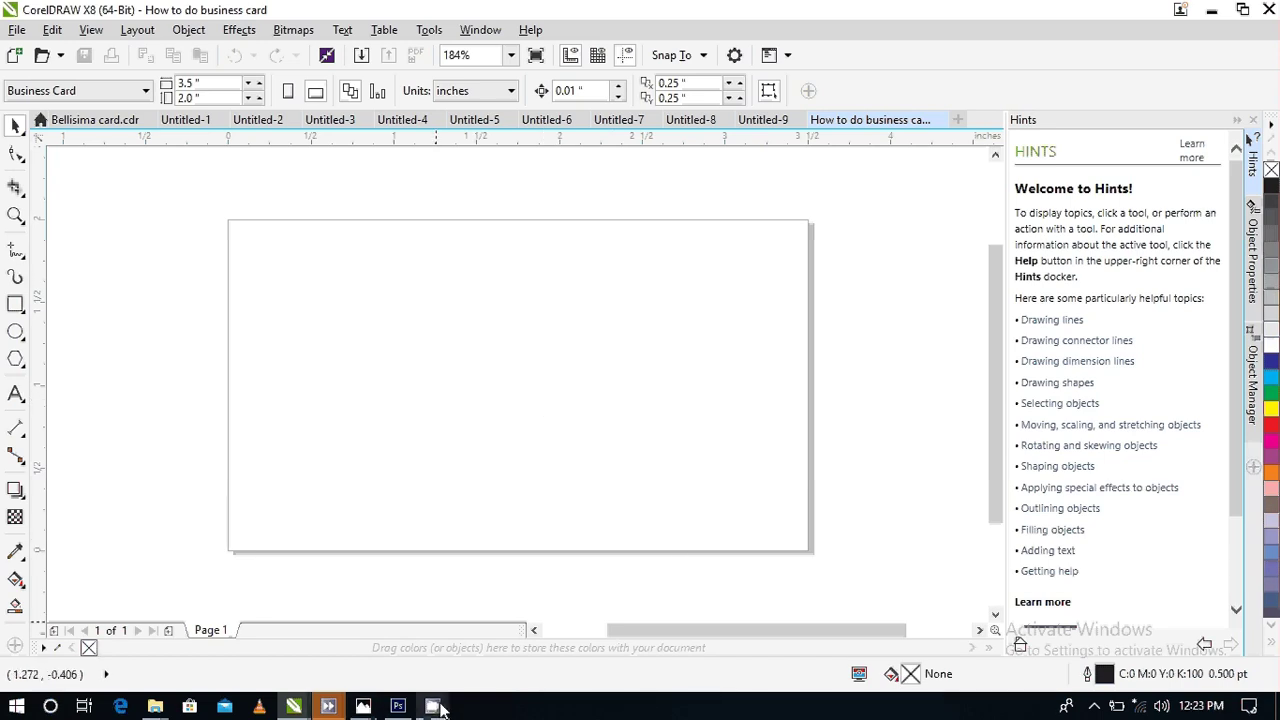
pyautogui.moveTo(436, 706)
pyautogui.click(340, 630)
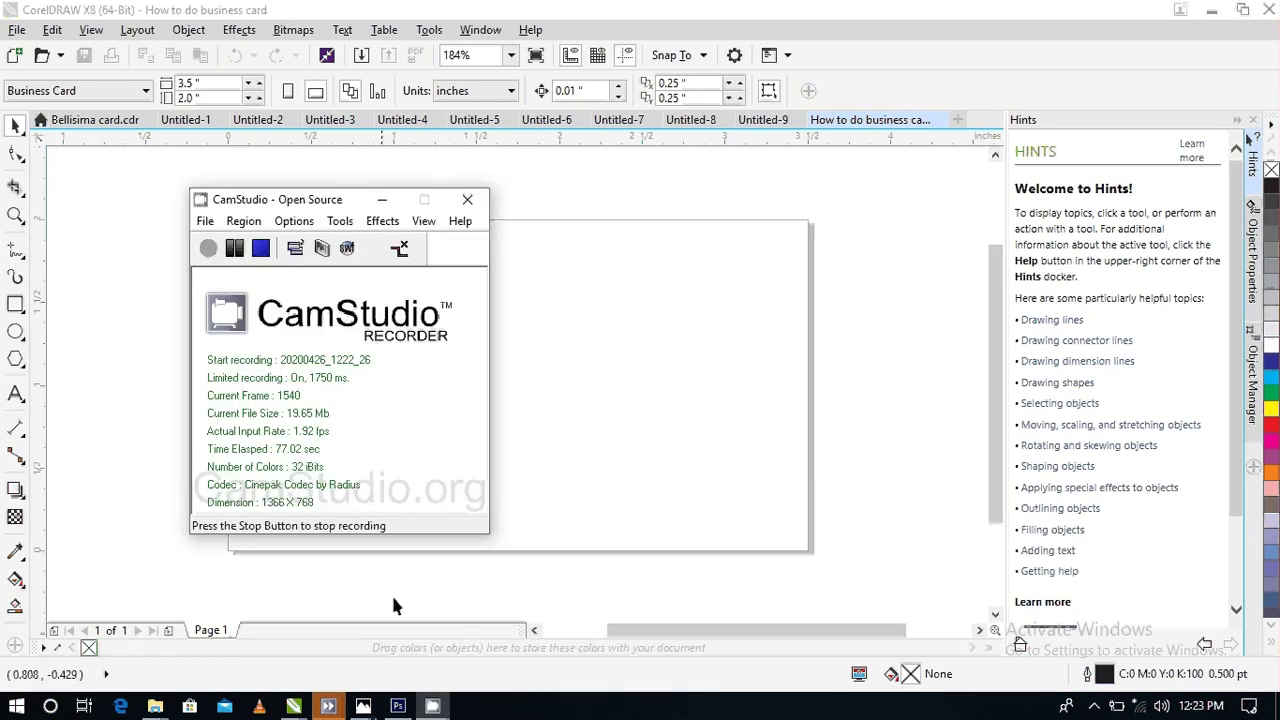
pyautogui.click(384, 204)
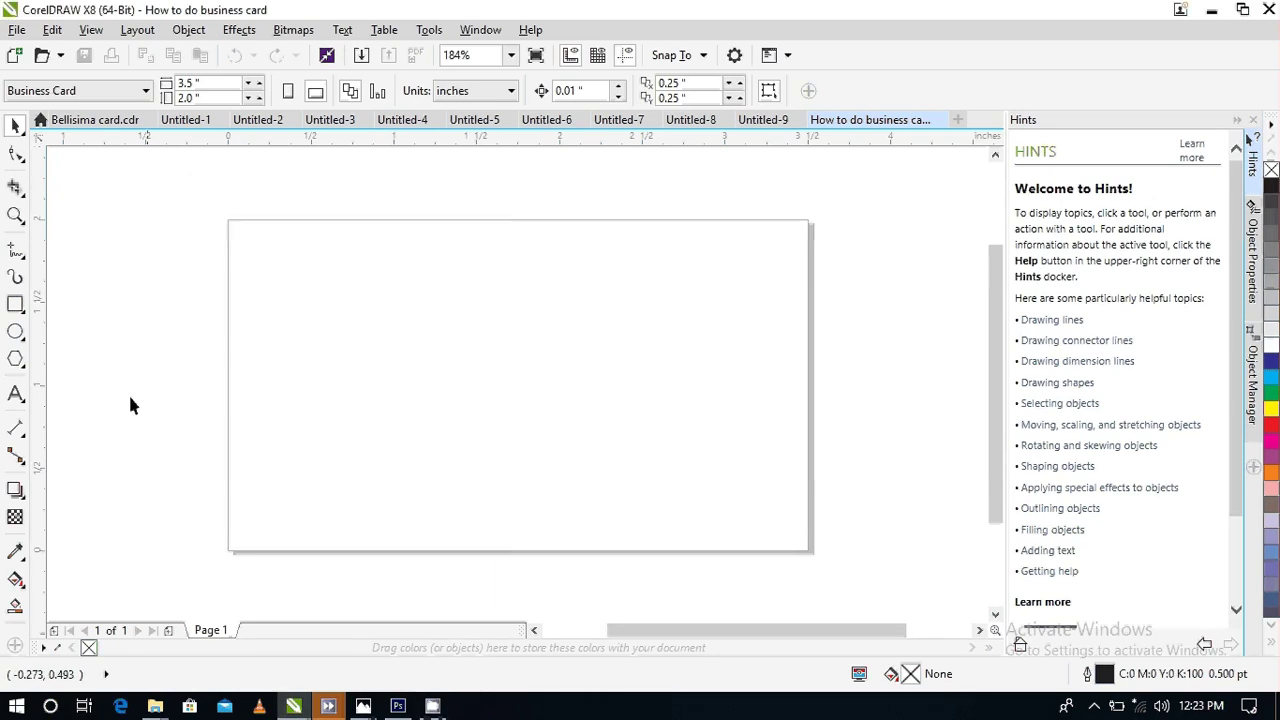
# - Add a rectangle covering the entire business card page and fill it with white
pyautogui.doubleClick(15, 305)
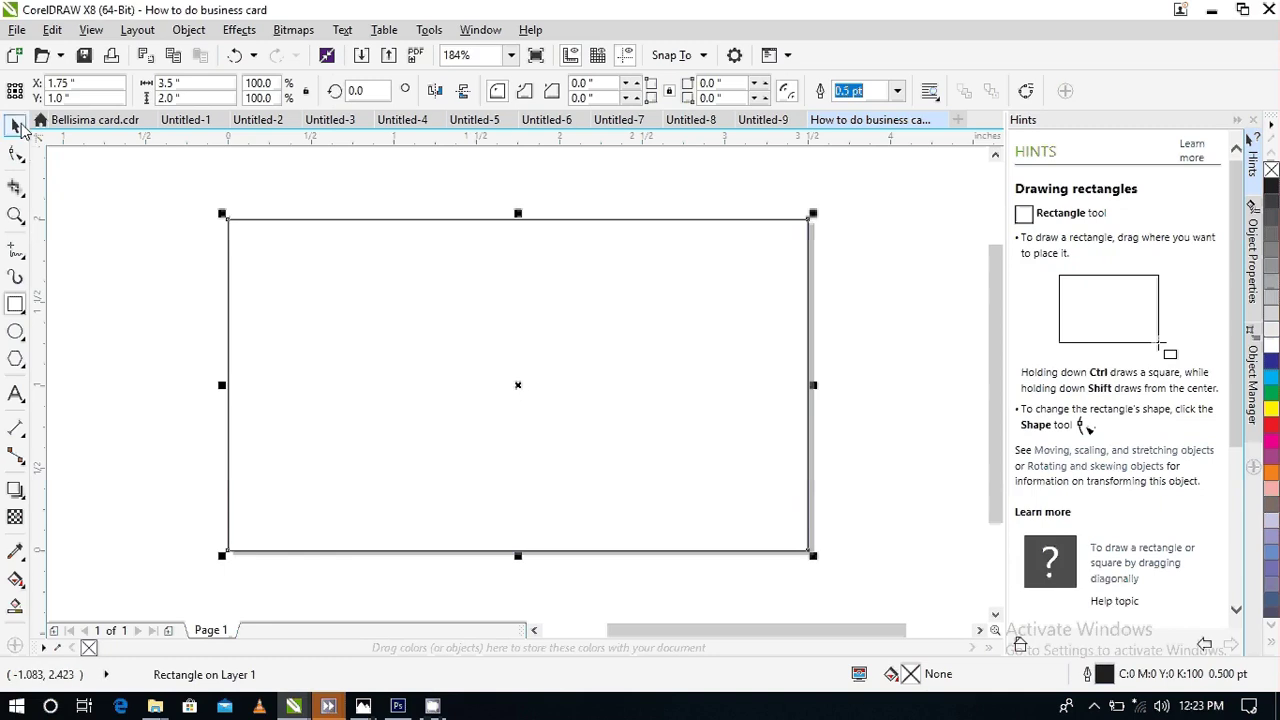
pyautogui.click(15, 126)
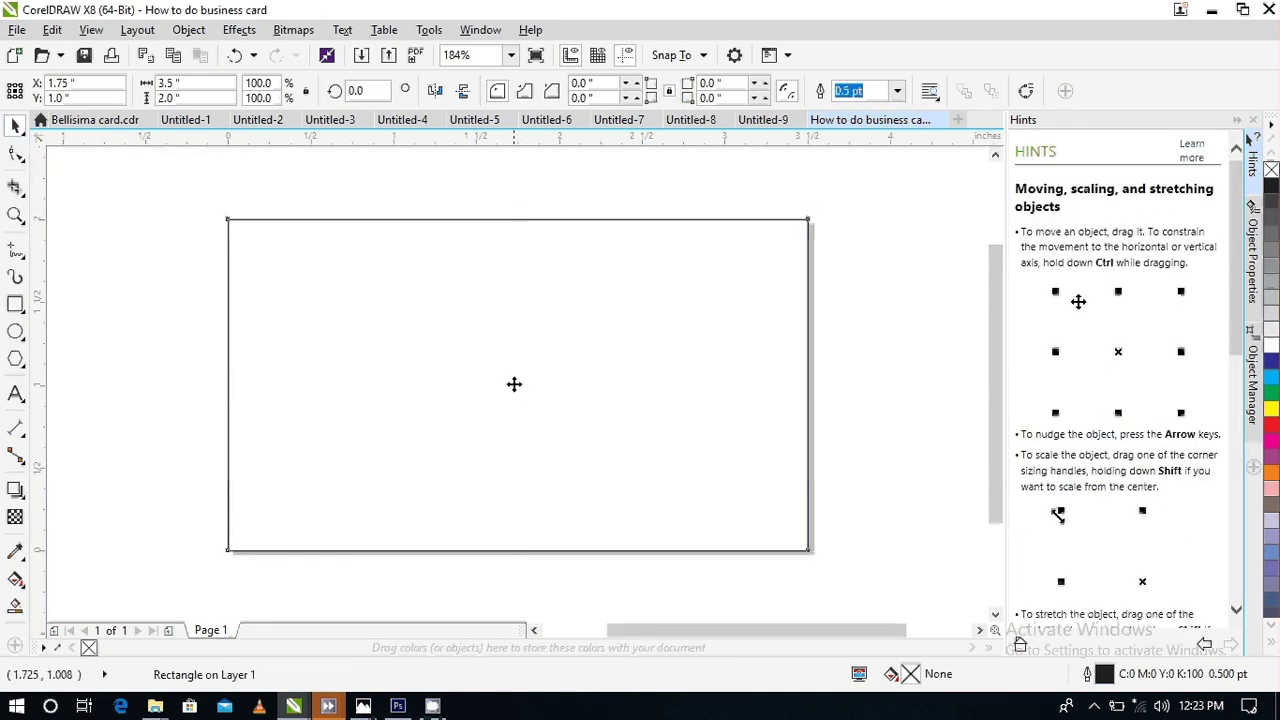
pyautogui.click(516, 385)
pyautogui.scroll(-3, 516, 385)
pyautogui.scroll(4, 516, 385)
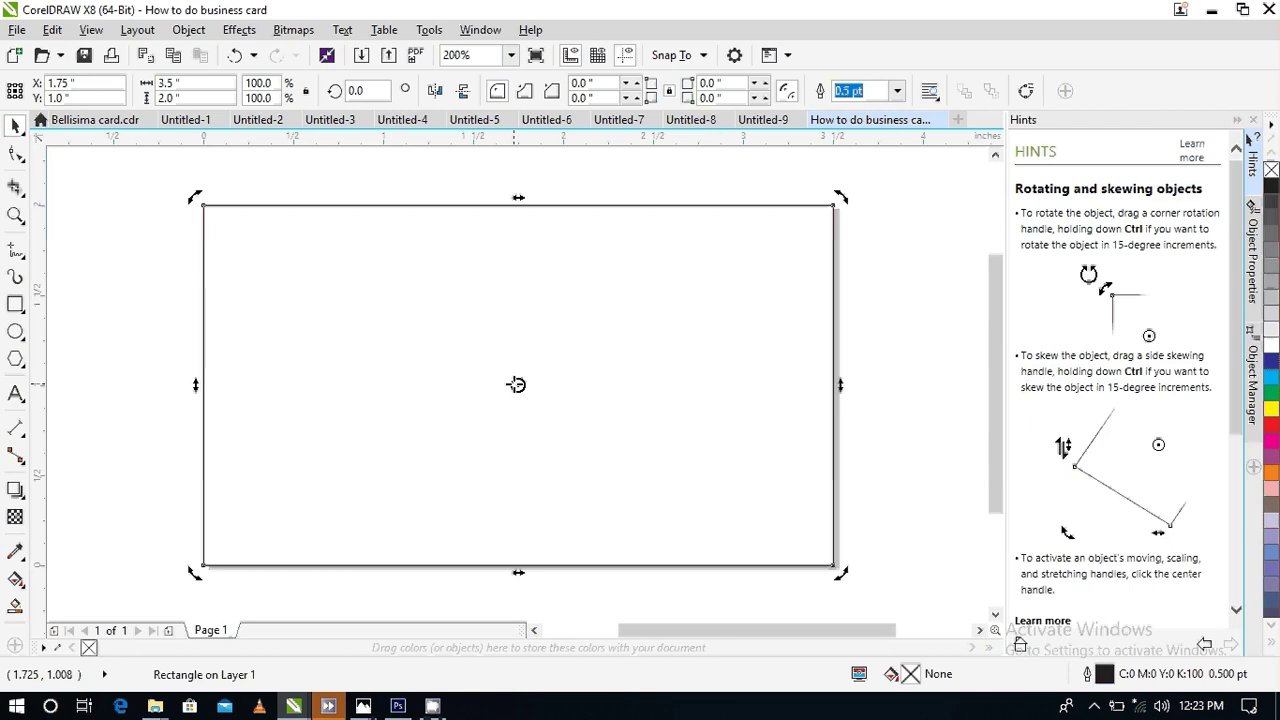
pyautogui.click(857, 334)
pyautogui.click(727, 363)
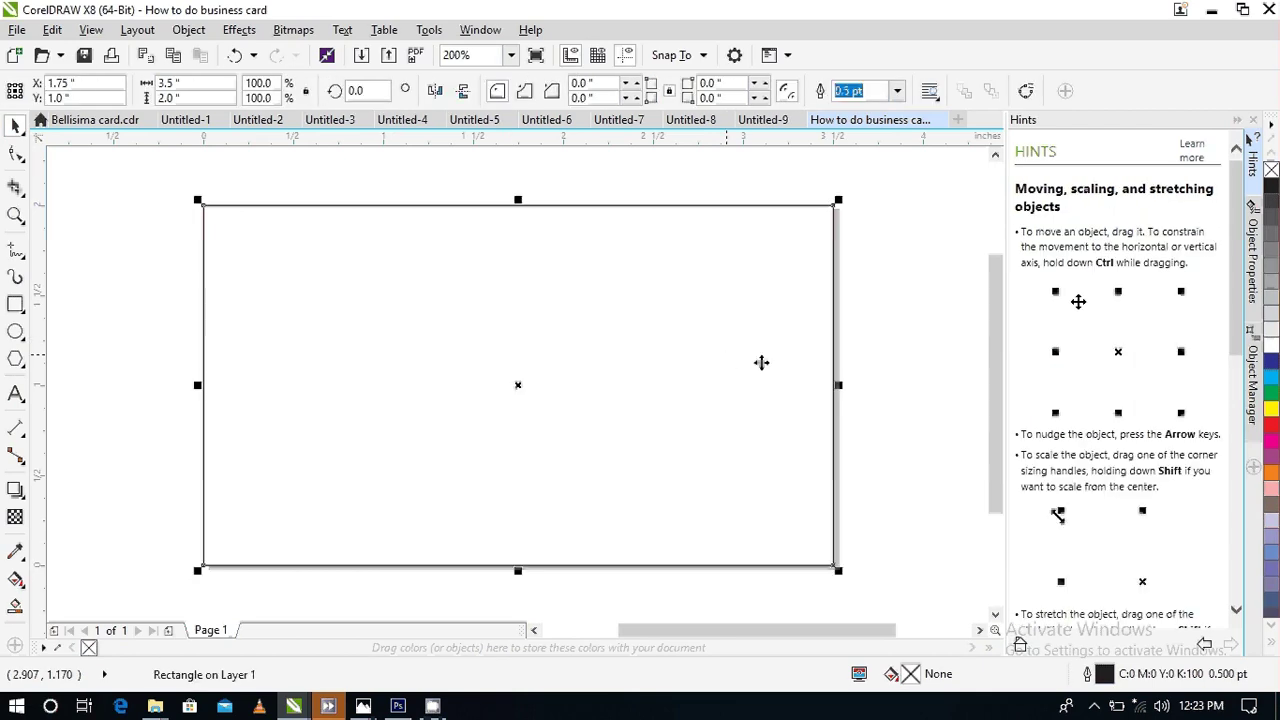
pyautogui.click(1271, 348)
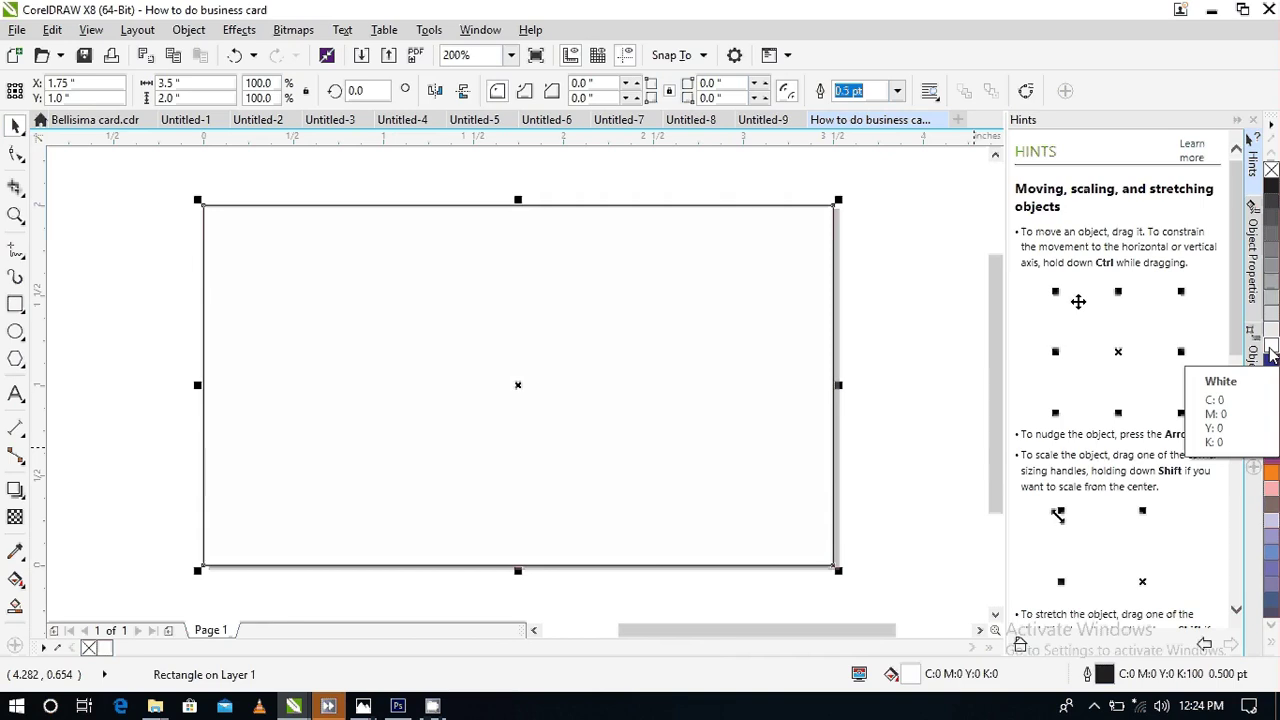
# - Duplicate the white rectangle and narrow the copy to about 2.02 in wide, keeping its left edge fixed
pyautogui.click(889, 367)
pyautogui.doubleClick(731, 352)
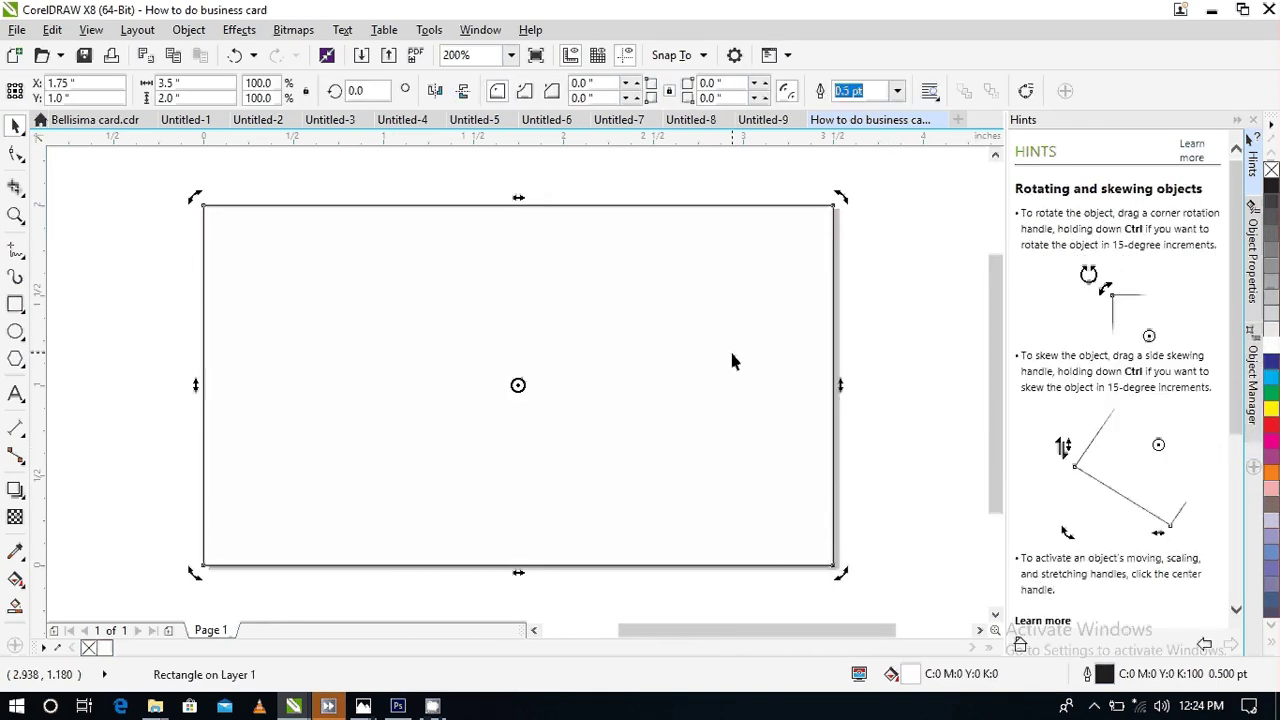
pyautogui.click(731, 352)
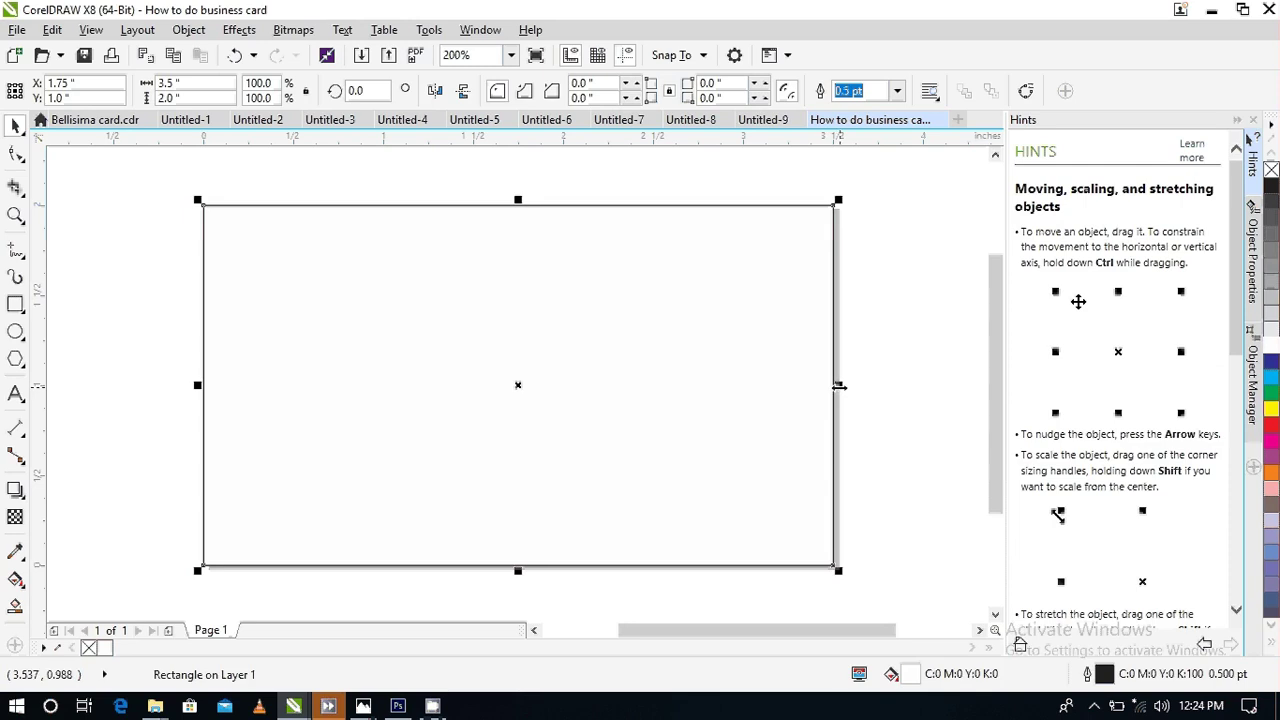
pyautogui.moveTo(840, 387); pyautogui.dragTo(515, 391)
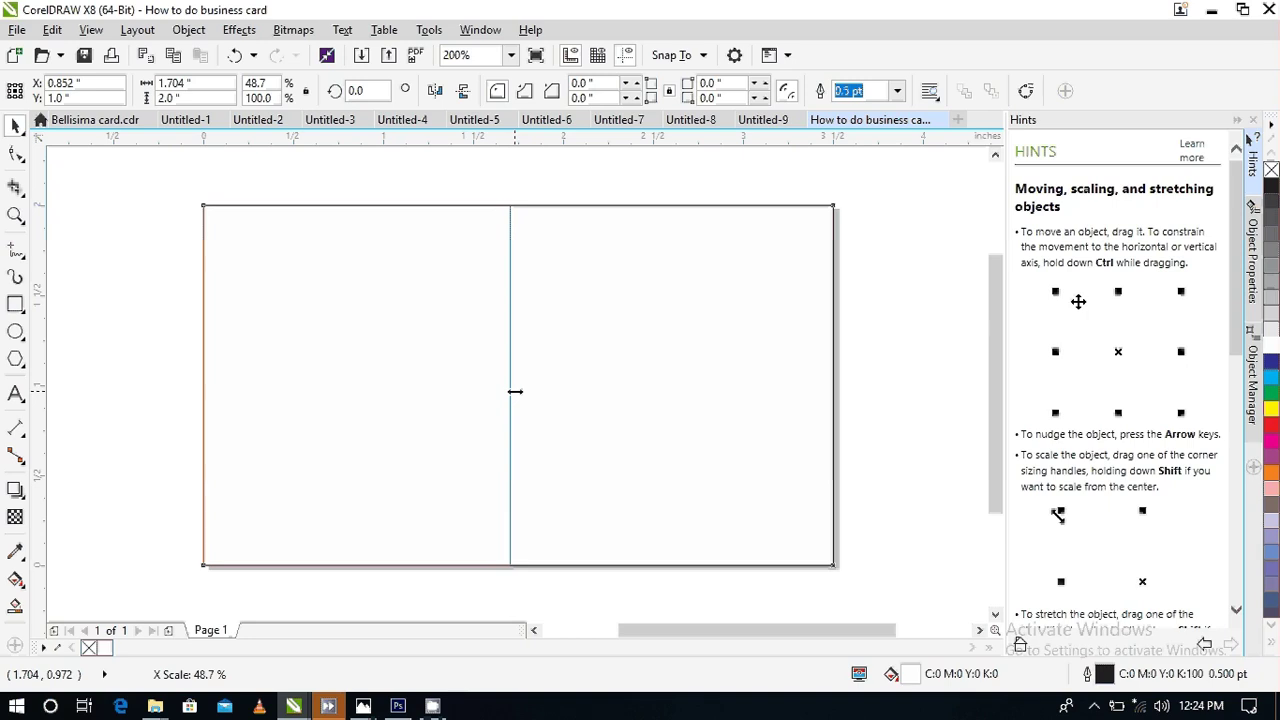
pyautogui.moveTo(515, 391); pyautogui.dragTo(572, 391)
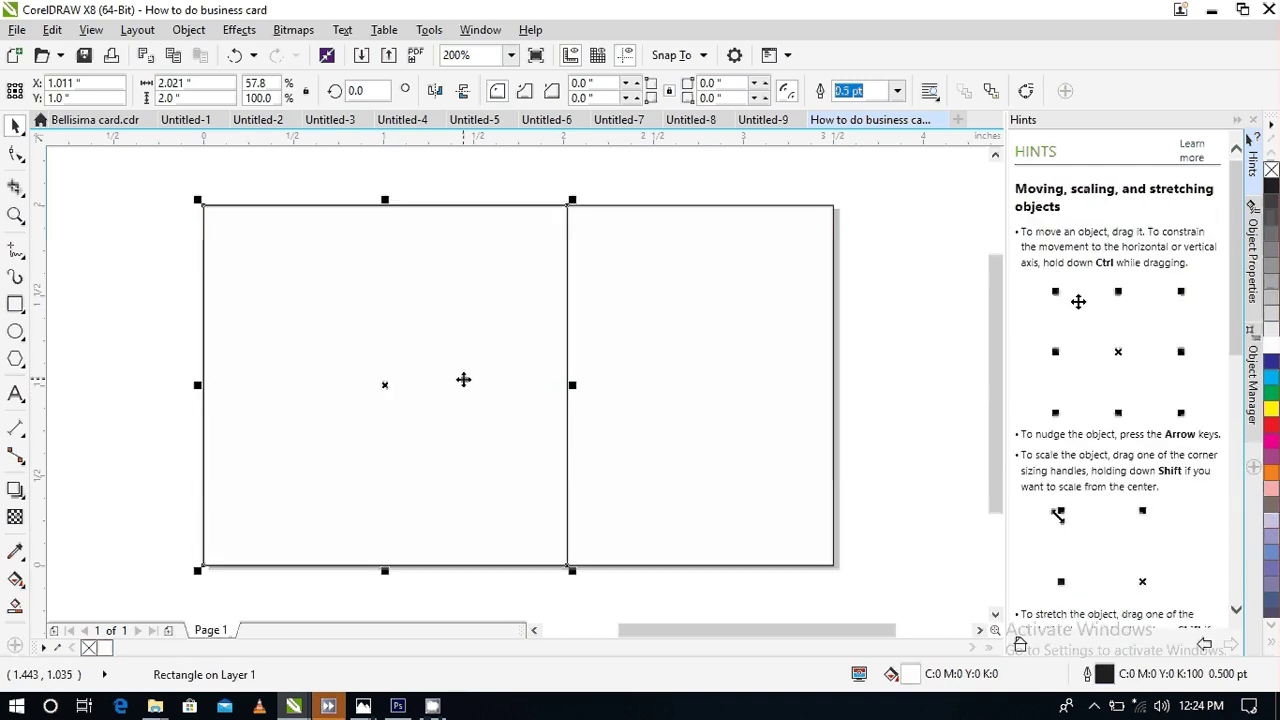
# - Fill the narrower rectangle with rich black, C100 M100 Y100 K100
pyautogui.click(1262, 641)
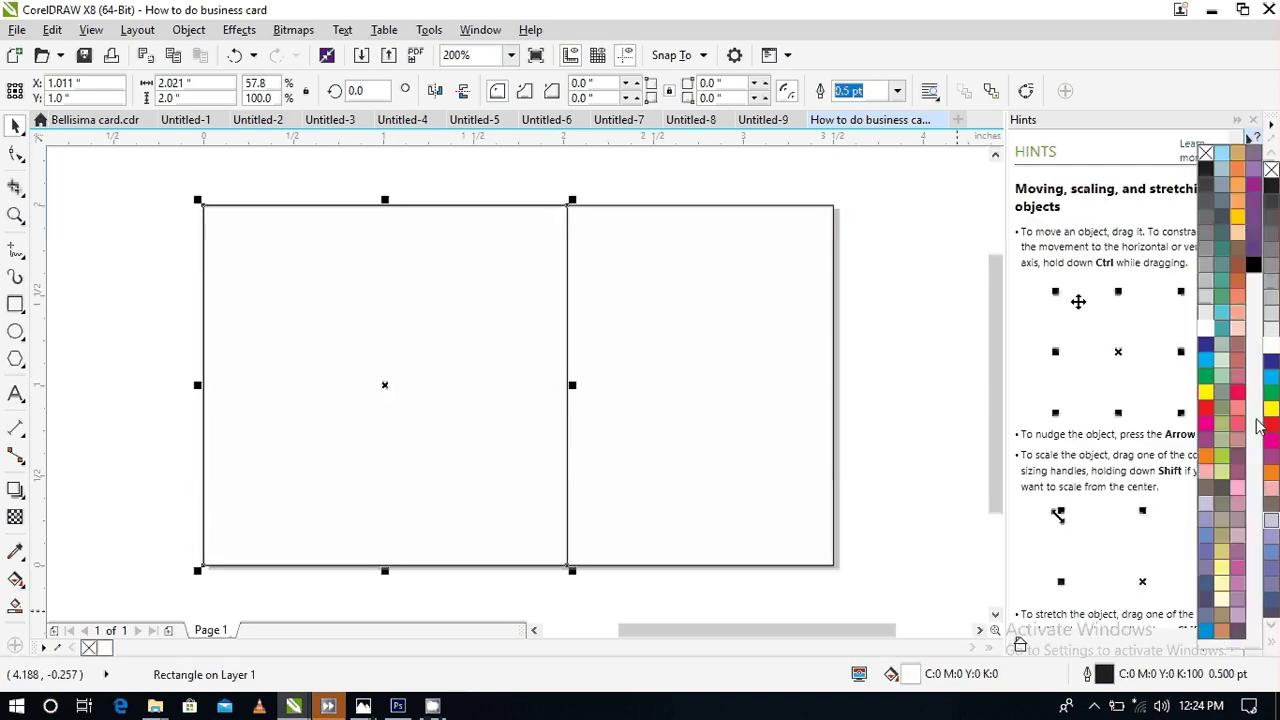
pyautogui.click(1262, 268)
pyautogui.click(963, 380)
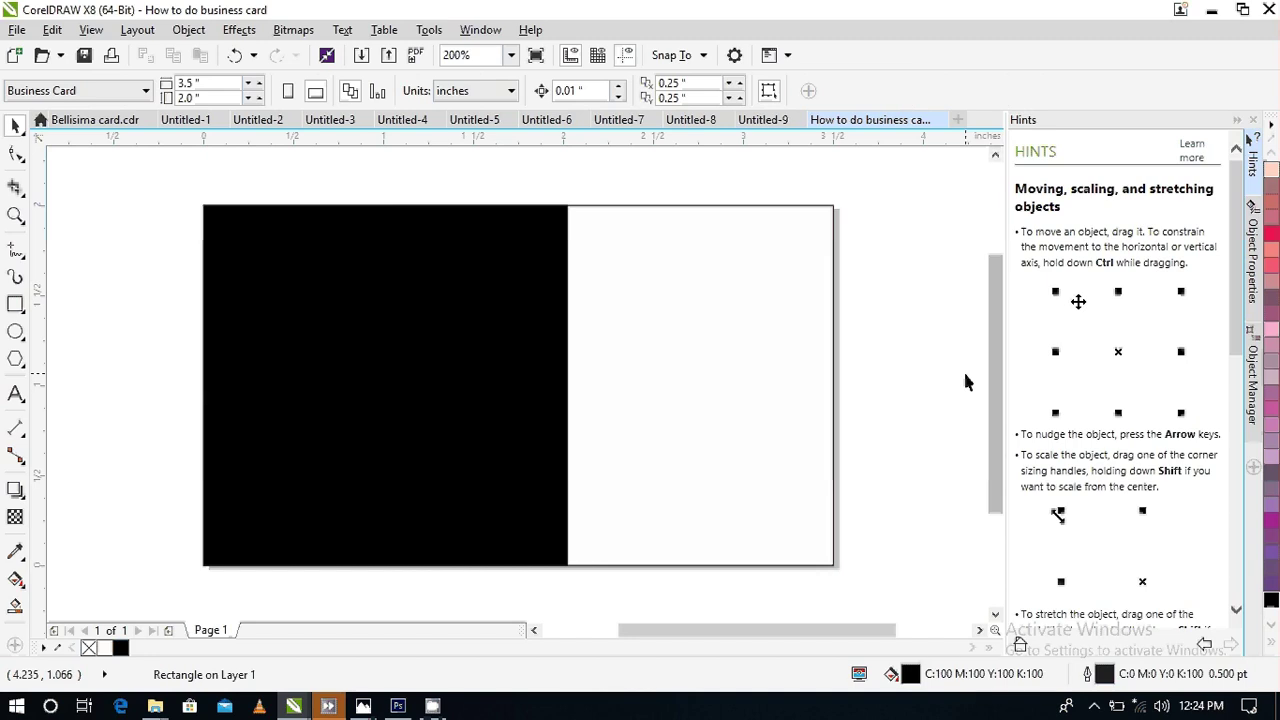
# - Convert the black rectangle on the card's left side to curves
pyautogui.click(549, 411)
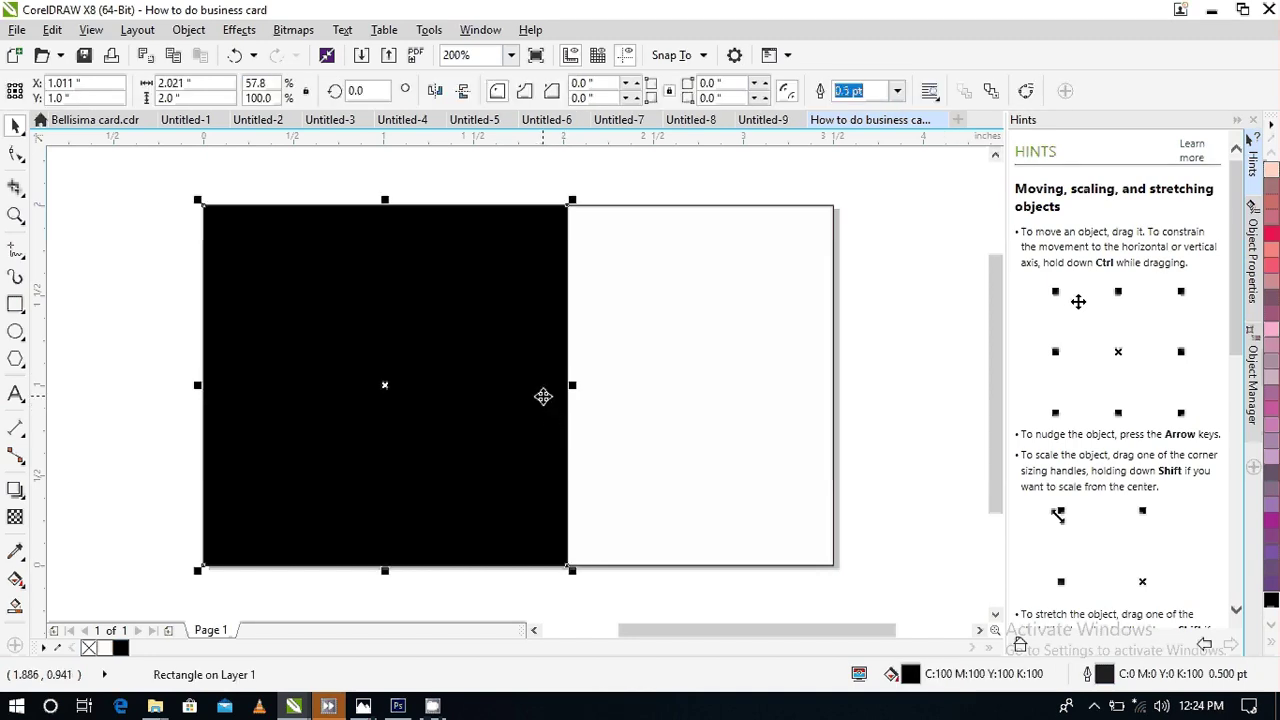
pyautogui.rightClick(500, 343)
pyautogui.click(485, 275)
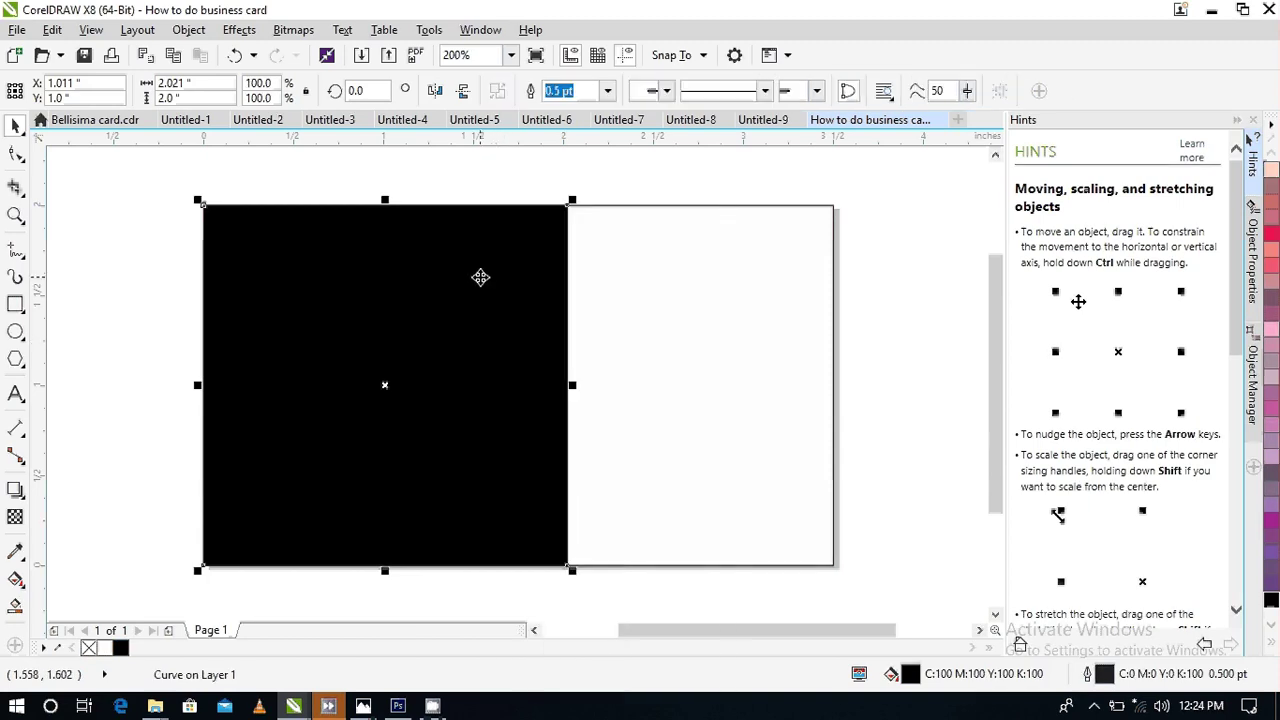
pyautogui.click(480, 277)
pyautogui.click(480, 277)
# - Slant the black shape's right edge by moving its upper-right node left along the card's top edge, to about 1.3 in
pyautogui.press('F10')
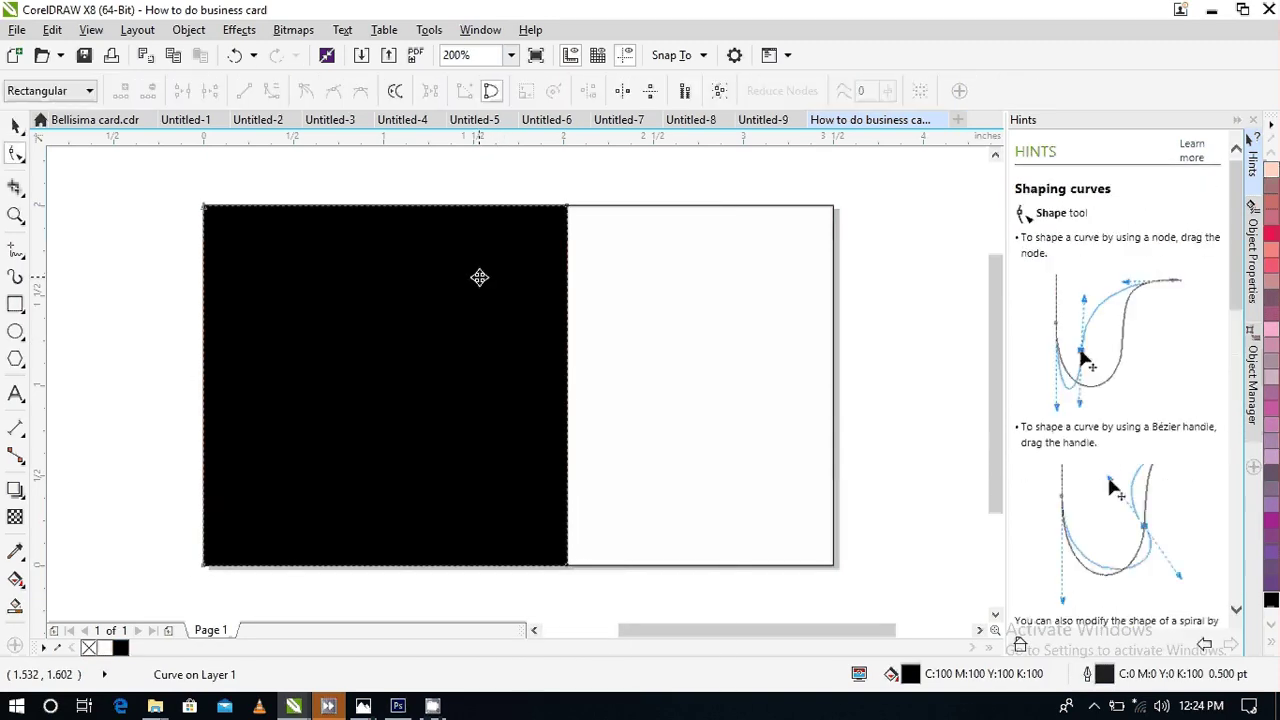
pyautogui.click(567, 206)
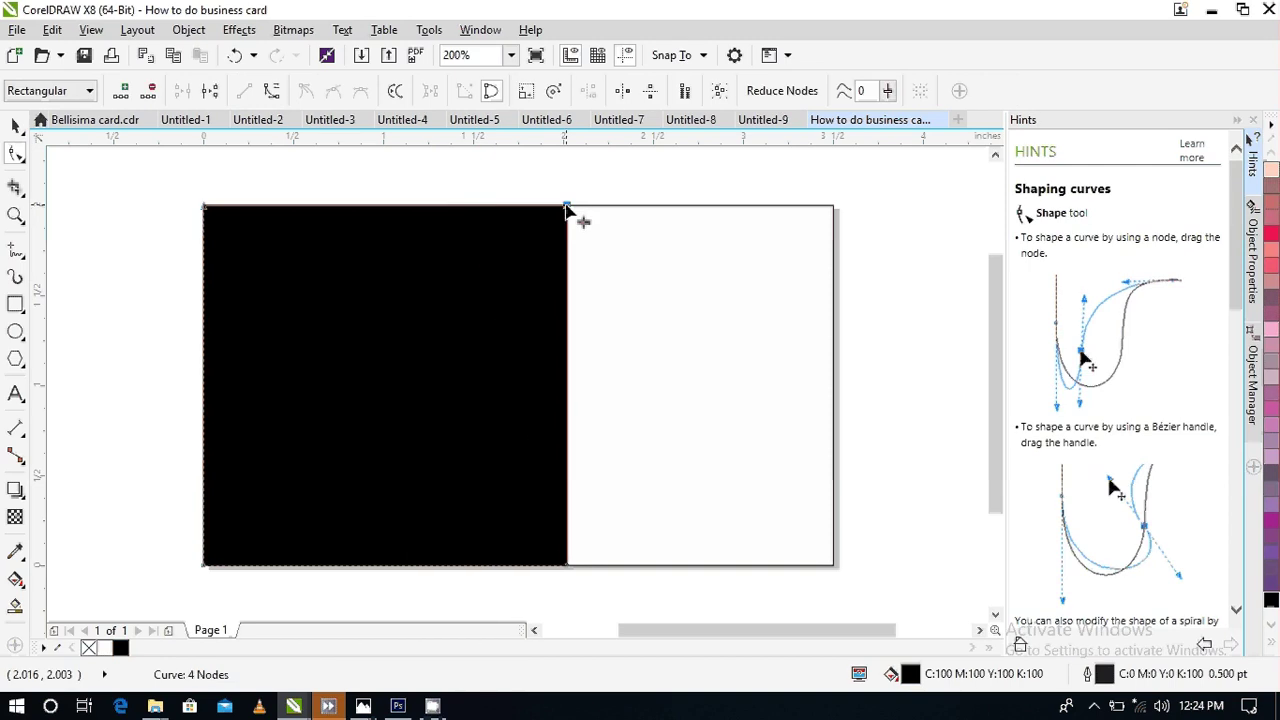
pyautogui.moveTo(567, 206); pyautogui.dragTo(432, 207)
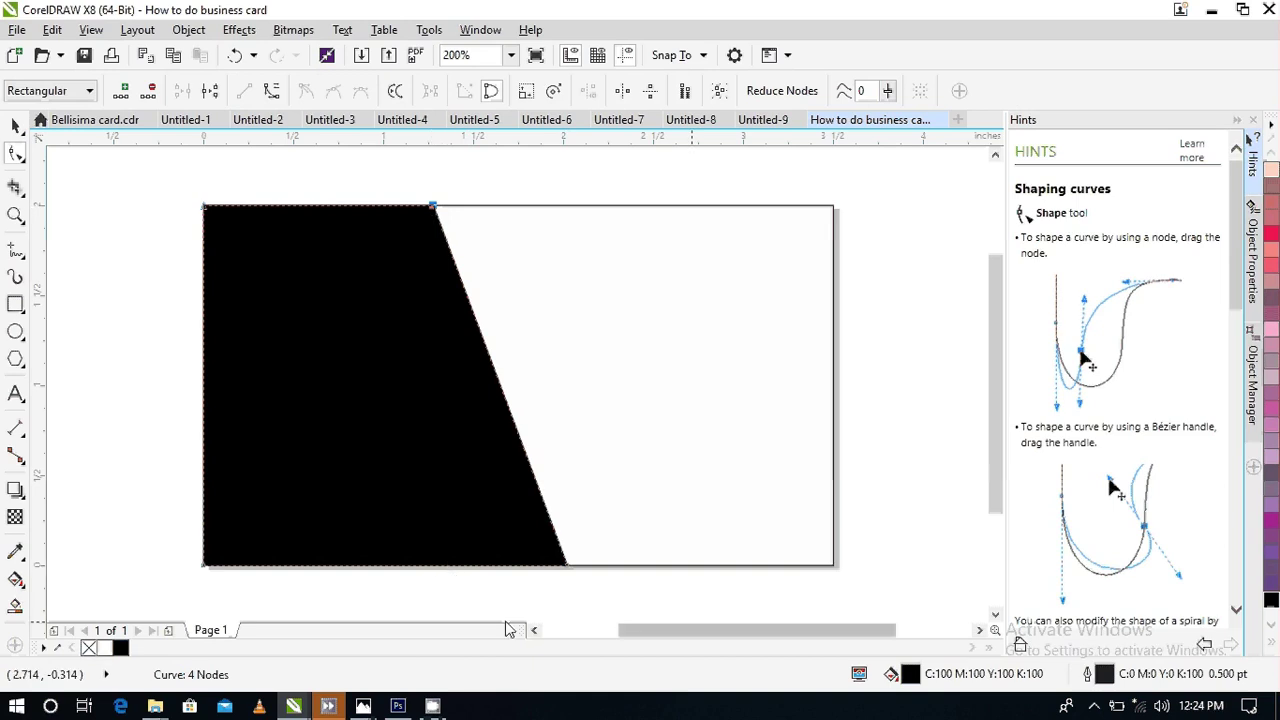
# - Refine the slanted edge by moving its lower node to about 2 in and its upper node to about 1.2 in from the card's left edge
pyautogui.click(533, 630)
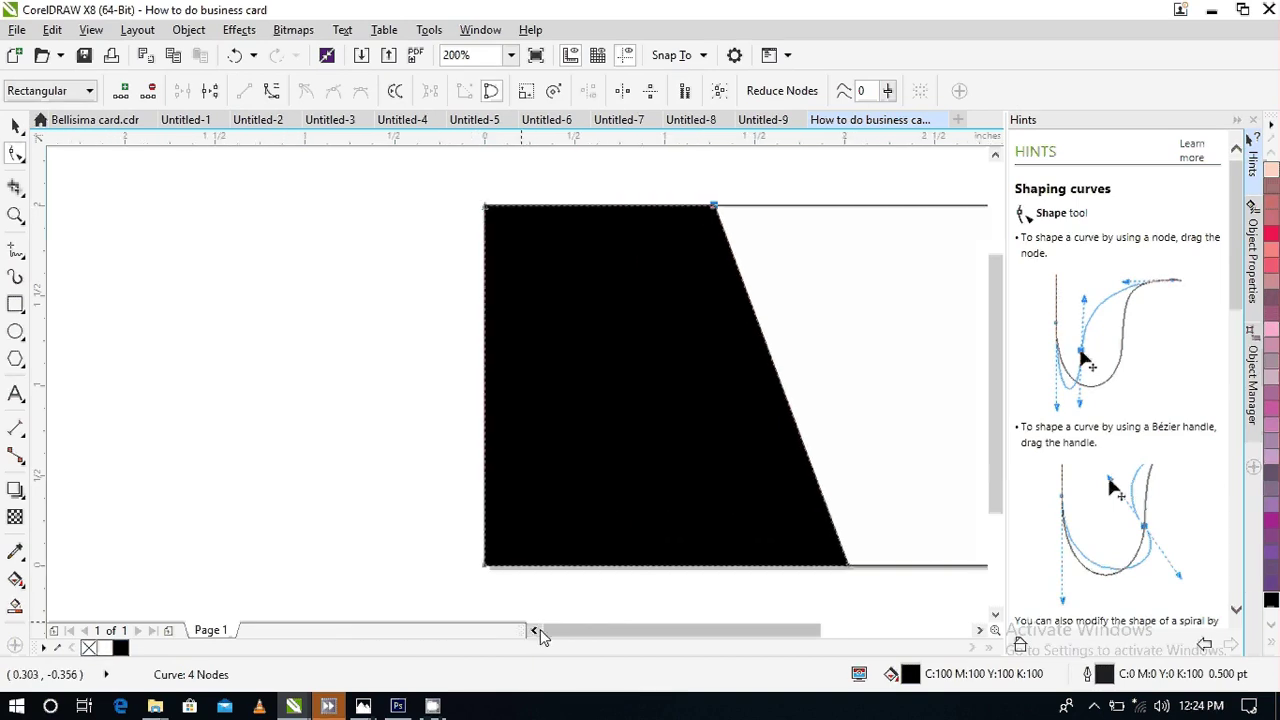
pyautogui.scroll(-1, 557, 534)
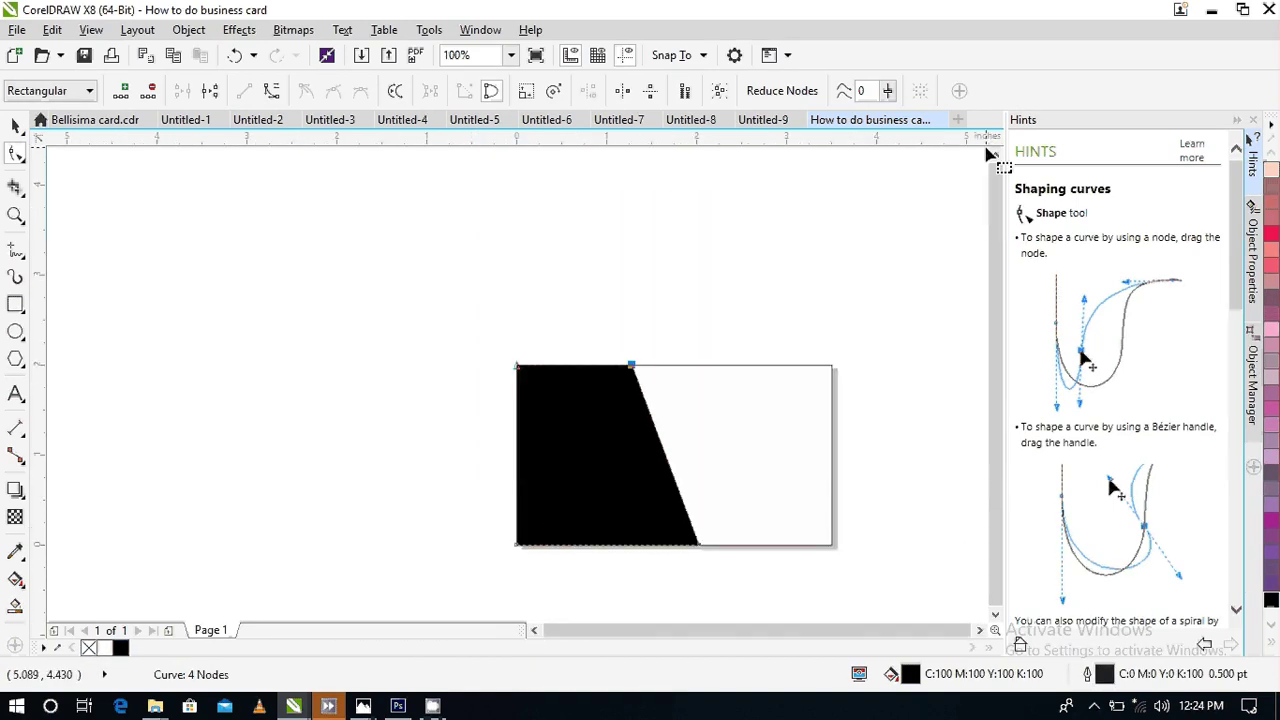
pyautogui.click(994, 154)
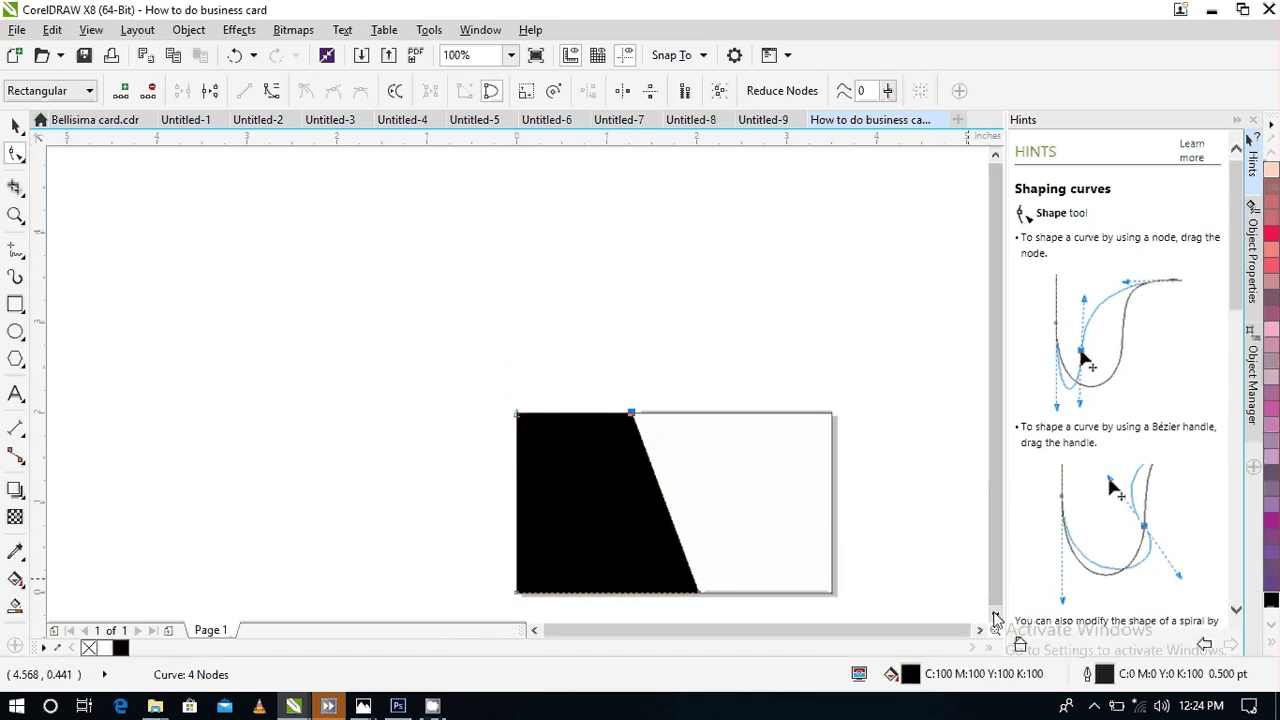
pyautogui.click(996, 620)
pyautogui.scroll(1, 866, 444)
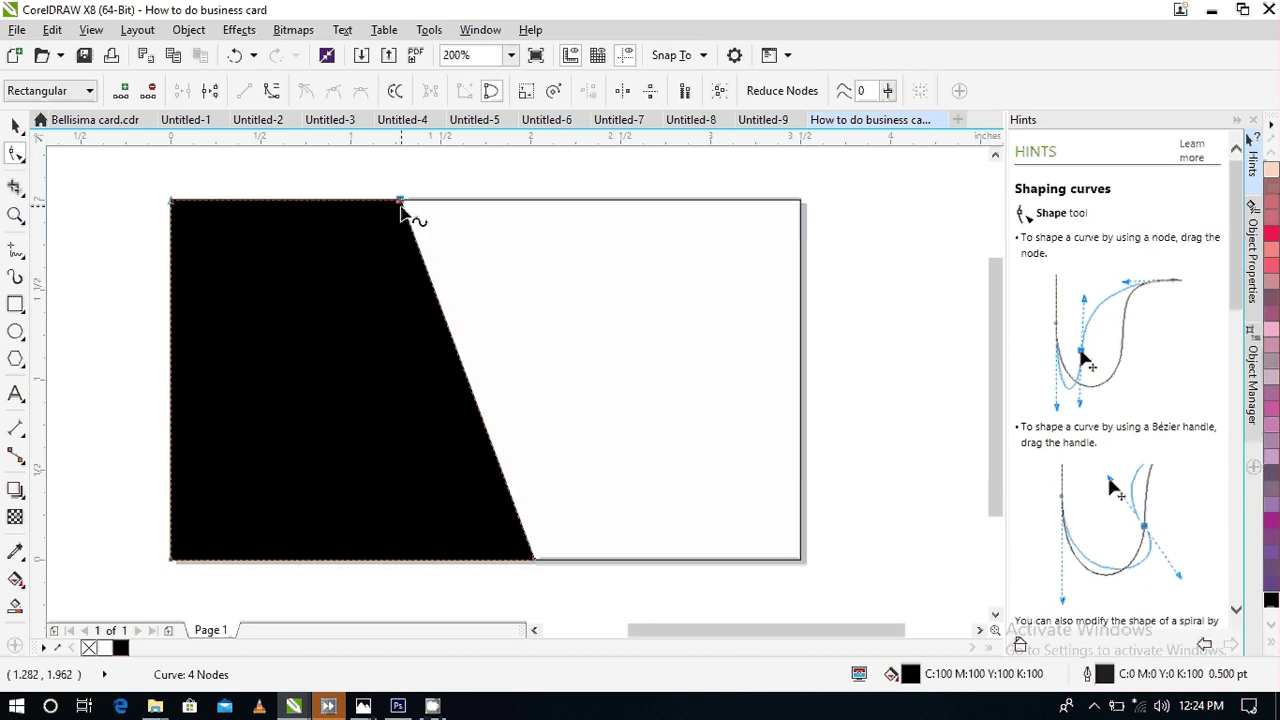
pyautogui.moveTo(400, 201); pyautogui.dragTo(426, 200)
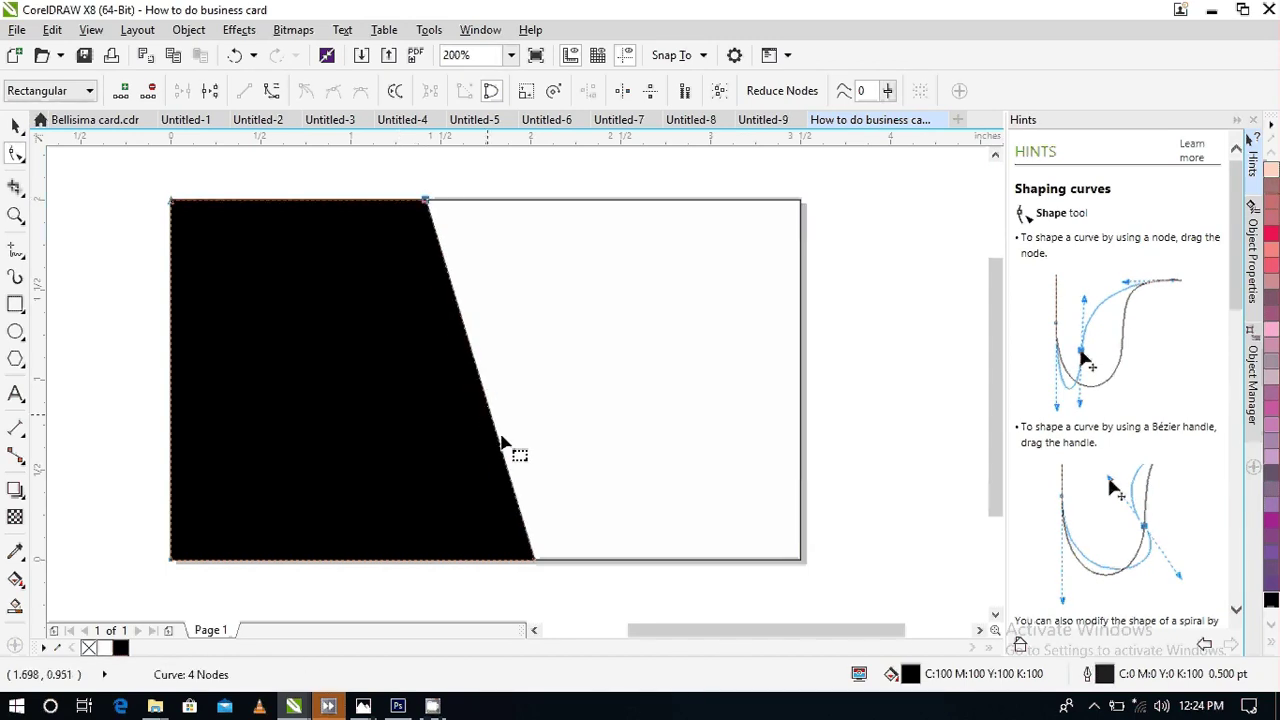
pyautogui.moveTo(535, 559)
pyautogui.mouseDown()
pyautogui.moveTo(577, 560)
pyautogui.moveTo(528, 562)
pyautogui.mouseUp()
pyautogui.click(427, 203)
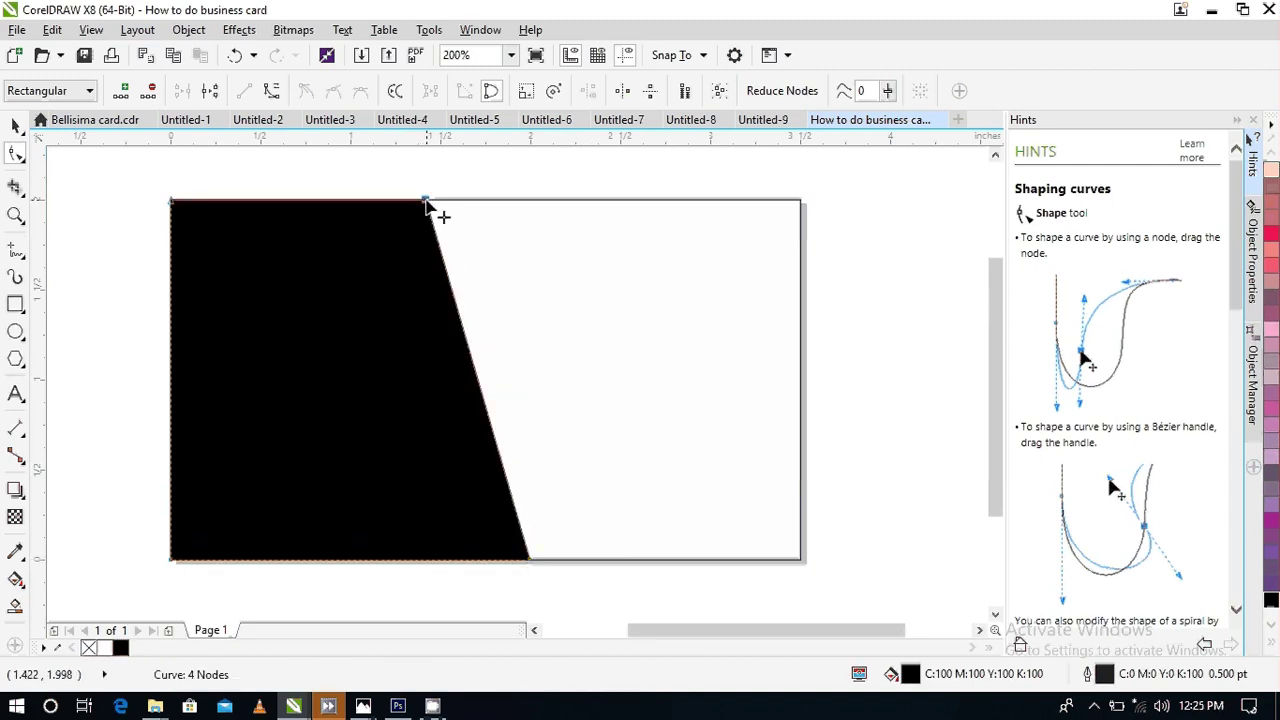
pyautogui.moveTo(427, 203); pyautogui.dragTo(399, 201)
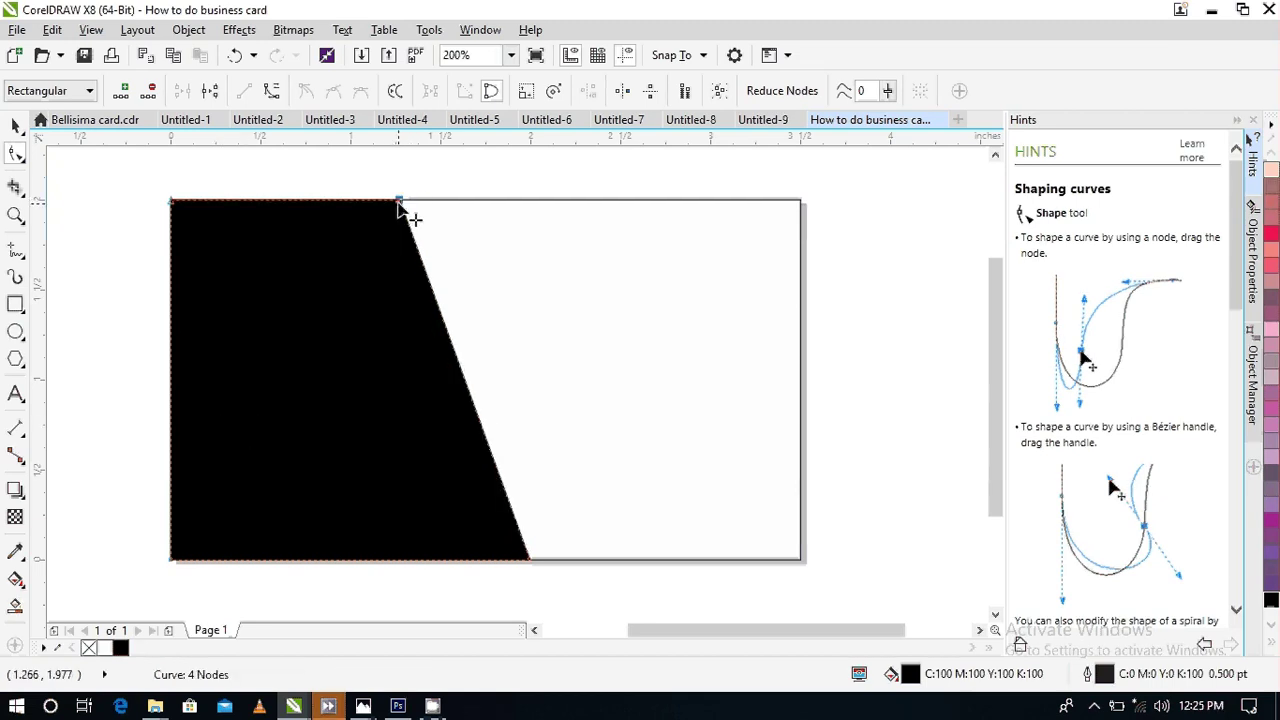
pyautogui.moveTo(399, 203); pyautogui.dragTo(392, 203)
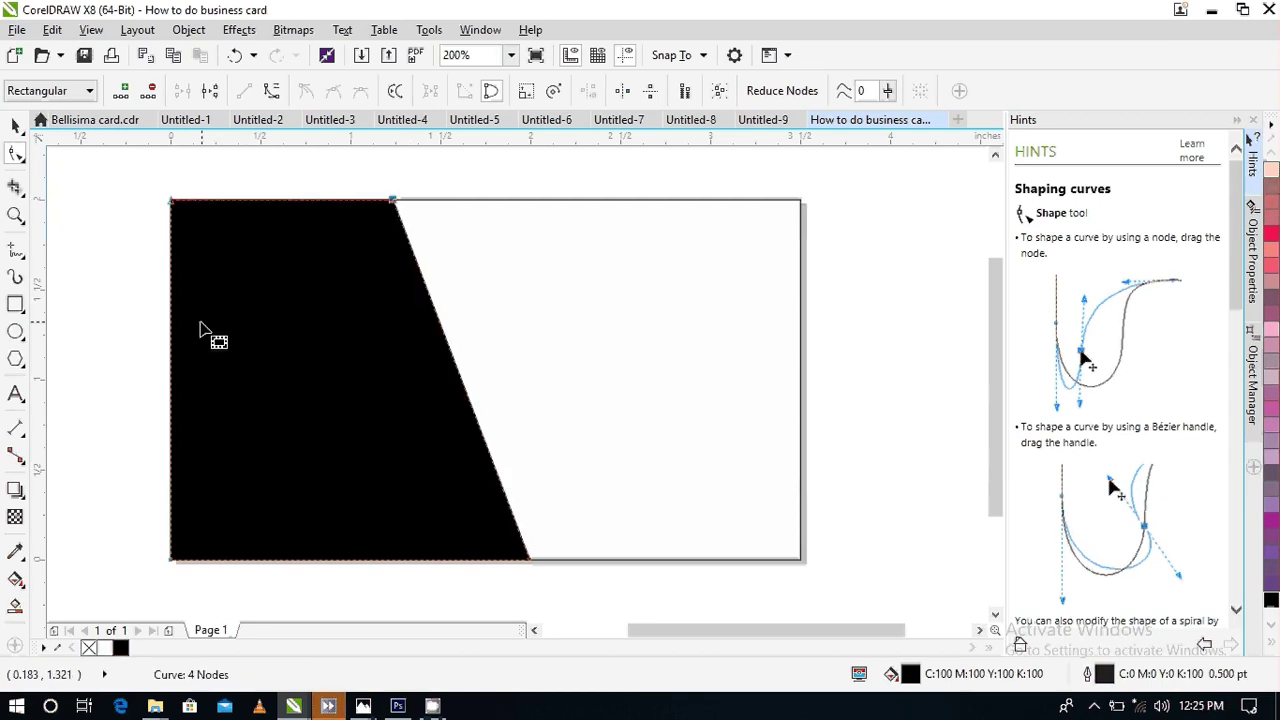
pyautogui.click(15, 125)
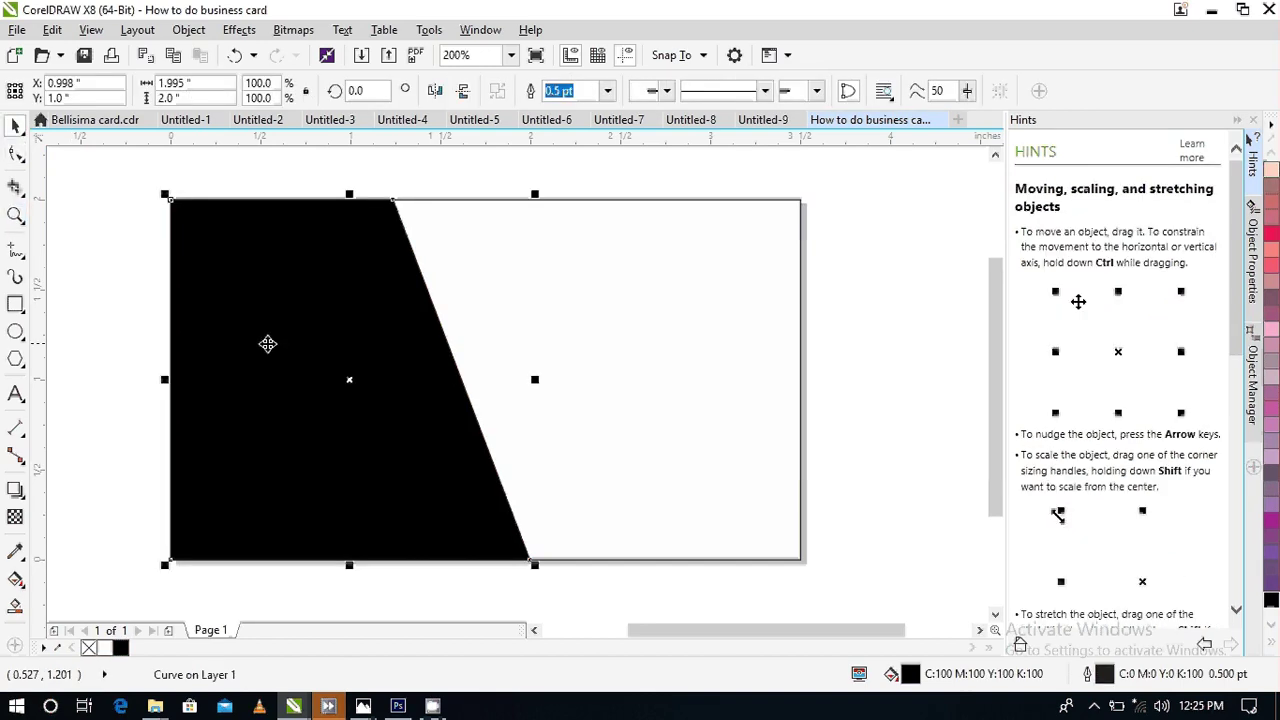
# - Steepen the black panel's slanted edge by moving its upper node to about 1.45 in and its lower node to about 2.03 in
pyautogui.scroll(-1, 344, 342)
pyautogui.scroll(1, 323, 409)
pyautogui.scroll(-1, 336, 403)
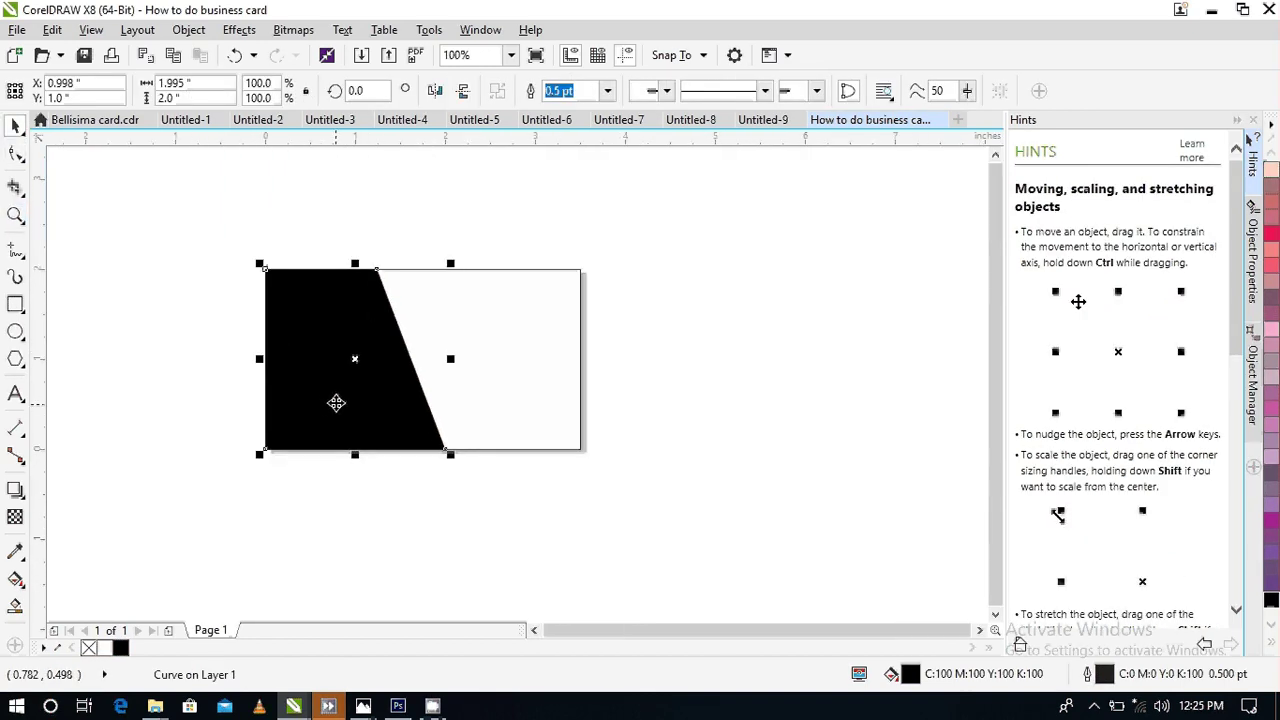
pyautogui.click(317, 347)
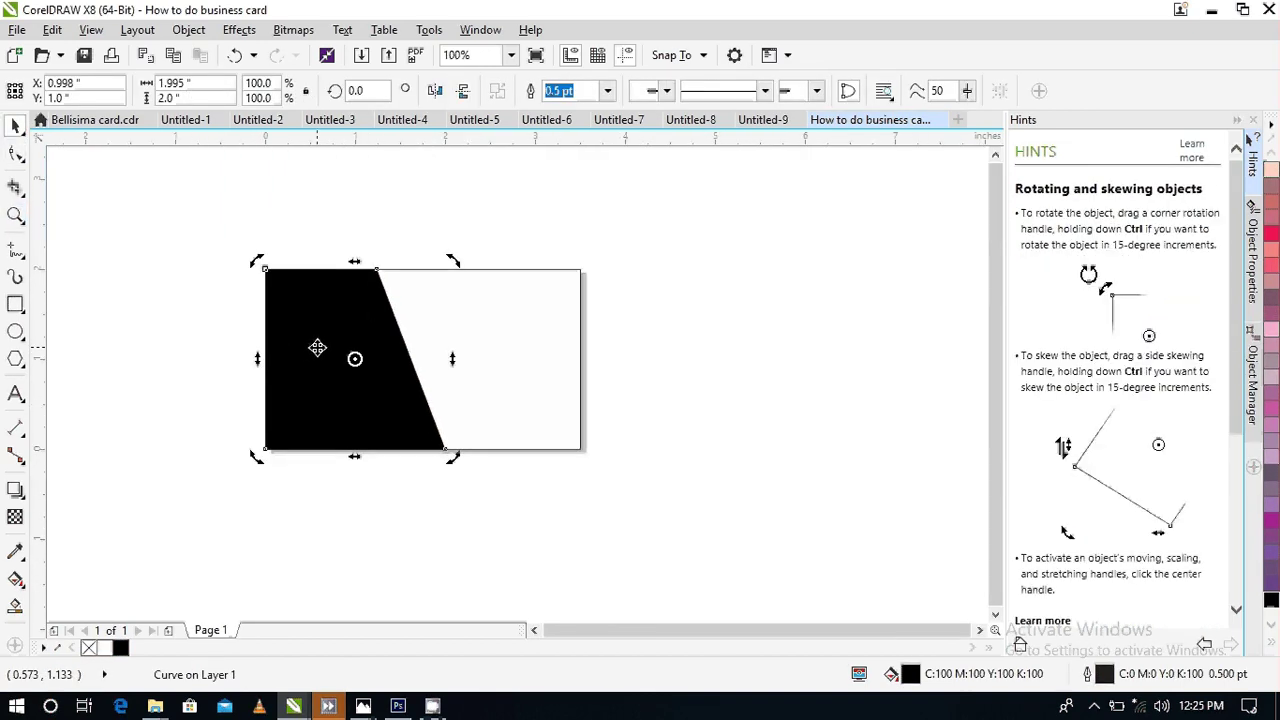
pyautogui.scroll(1, 320, 345)
pyautogui.press('F10')
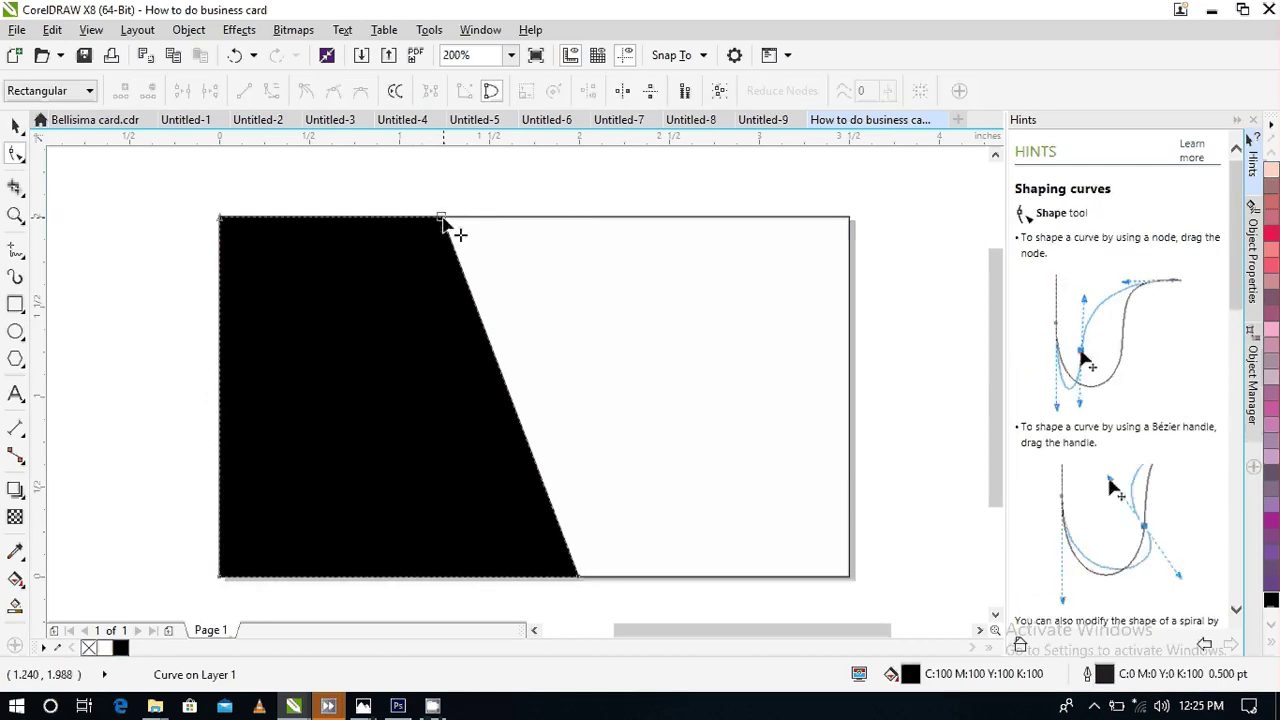
pyautogui.click(441, 216)
pyautogui.moveTo(441, 216); pyautogui.dragTo(467, 216)
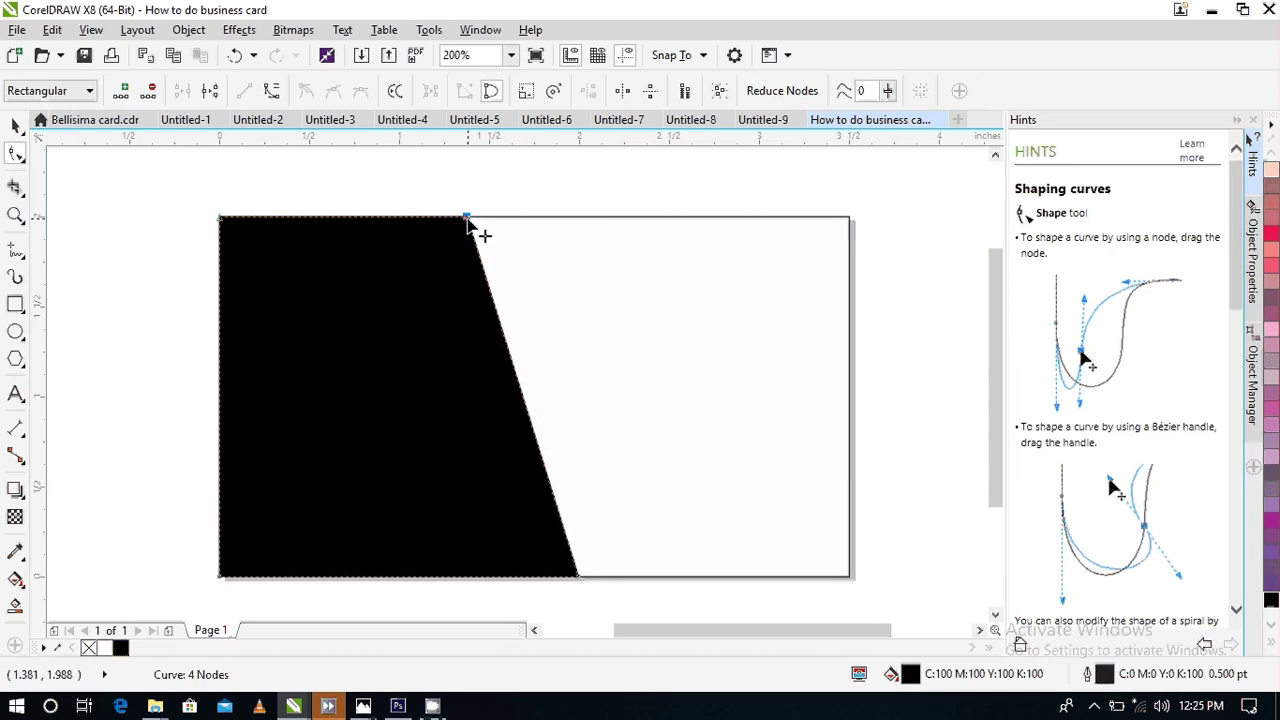
pyautogui.moveTo(468, 217); pyautogui.dragTo(481, 217)
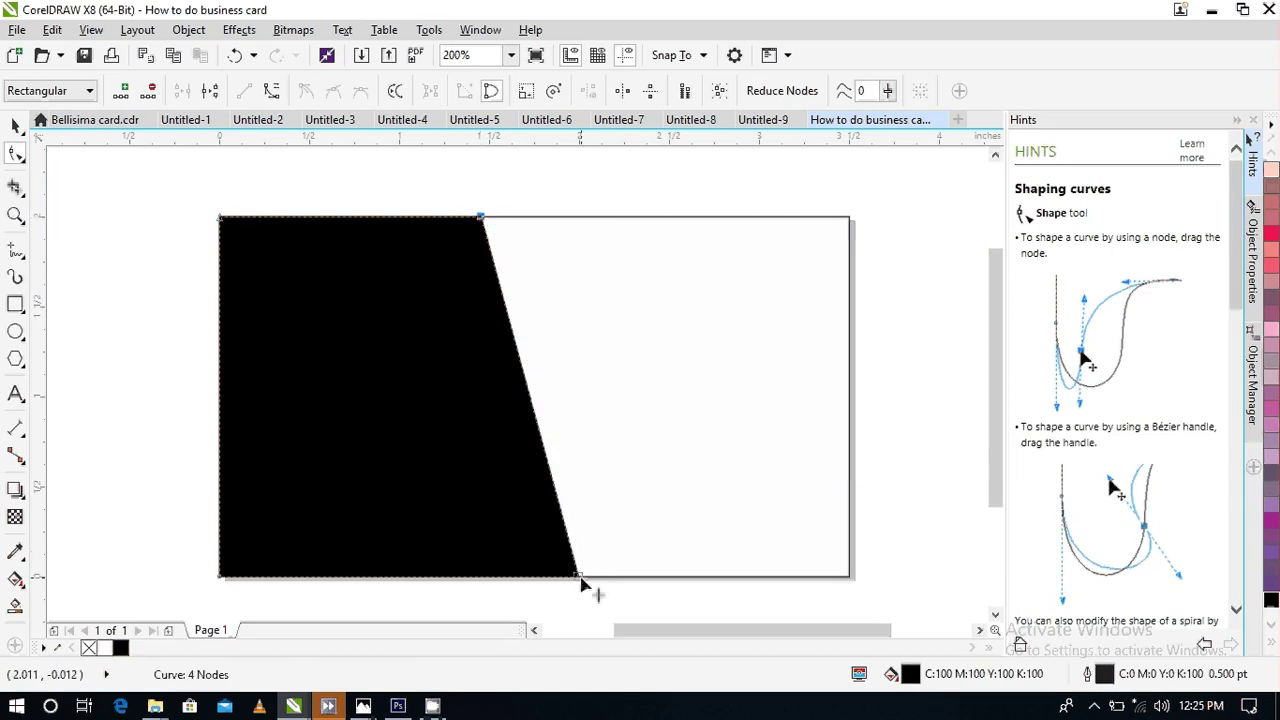
pyautogui.moveTo(578, 578); pyautogui.dragTo(585, 580)
pyautogui.click(15, 125)
pyautogui.click(94, 240)
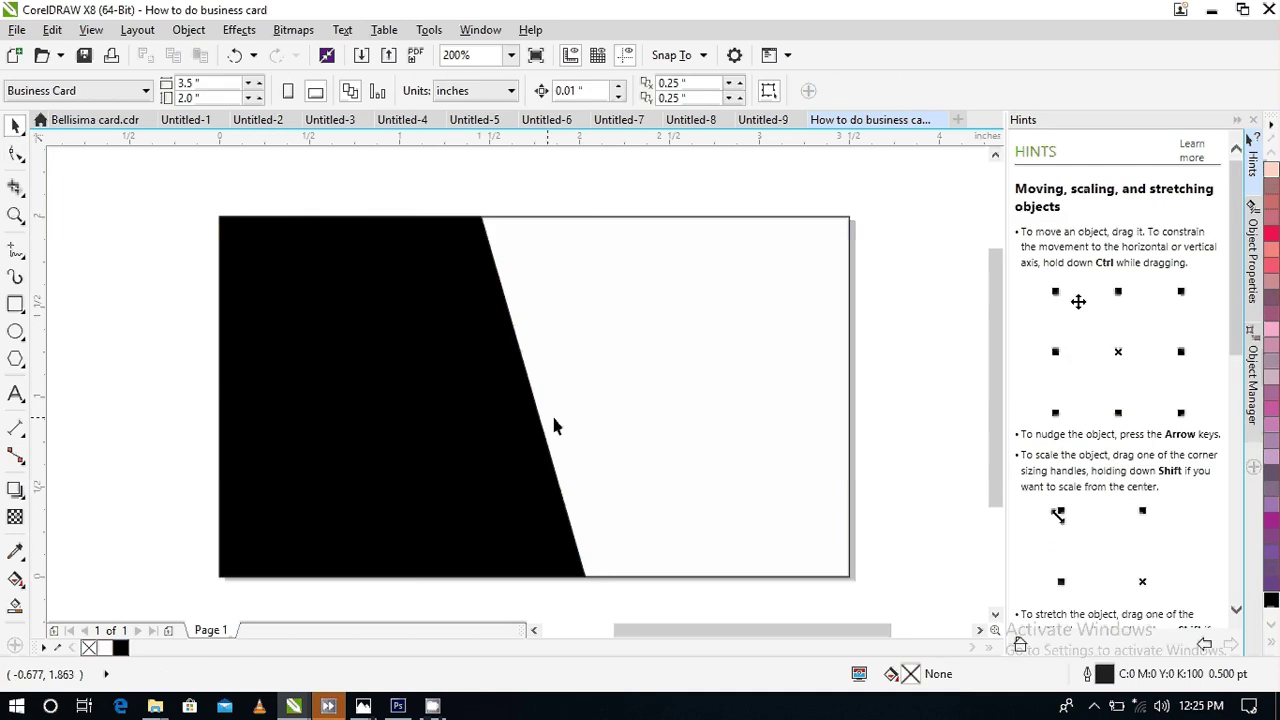
# - Examine the black panel's slanted edge and its proportions against the whole card
pyautogui.scroll(-2, 555, 427)
pyautogui.scroll(2, 560, 560)
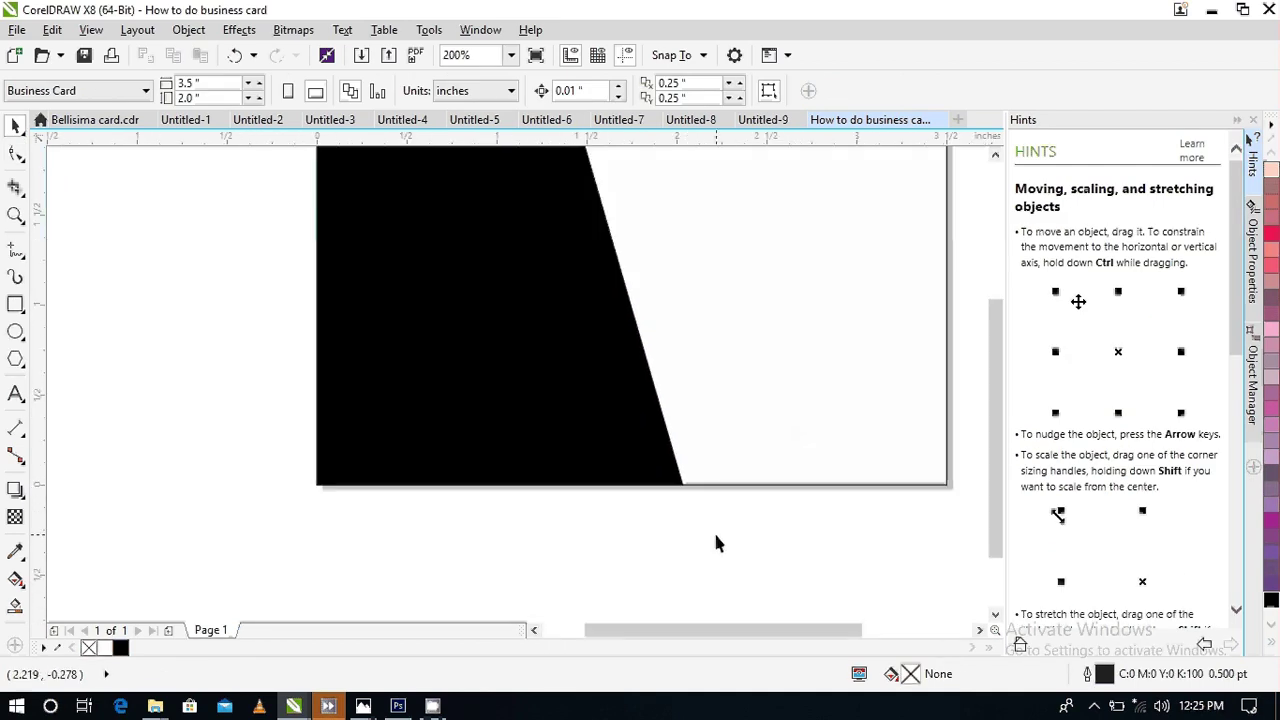
pyautogui.scroll(-2, 715, 542)
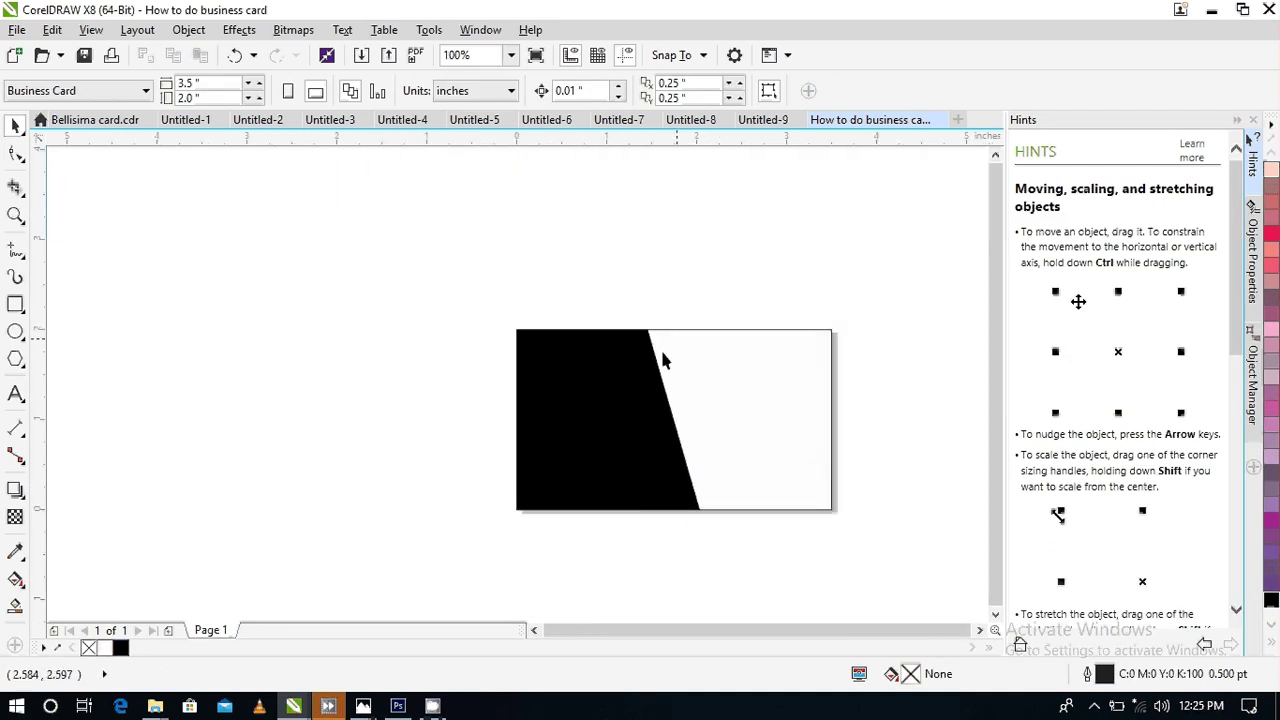
pyautogui.scroll(2, 650, 400)
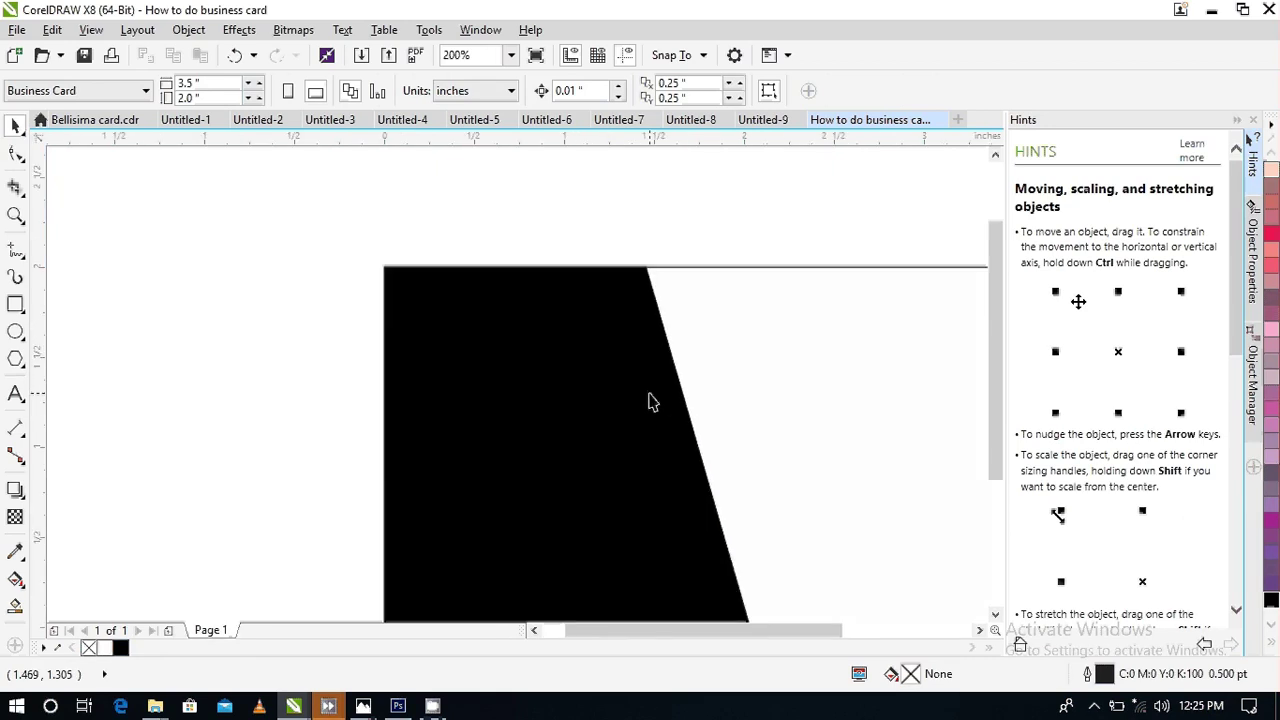
pyautogui.scroll(-2, 650, 402)
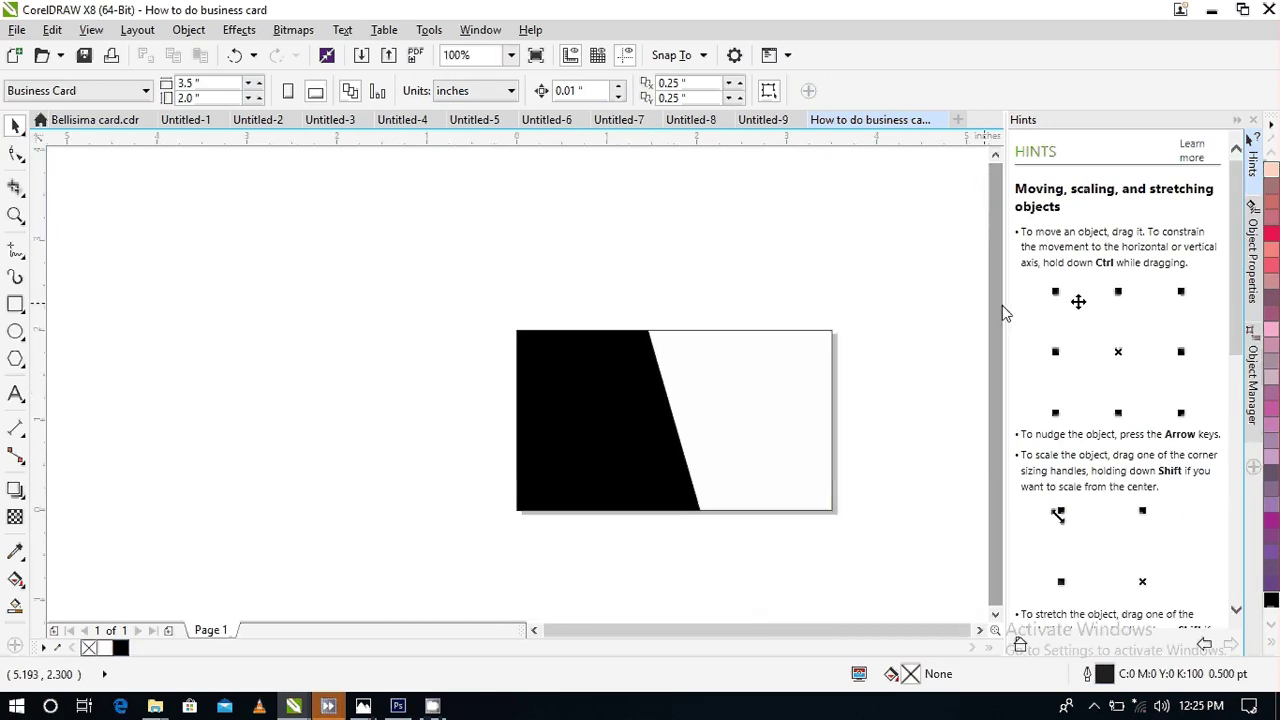
pyautogui.press('z')
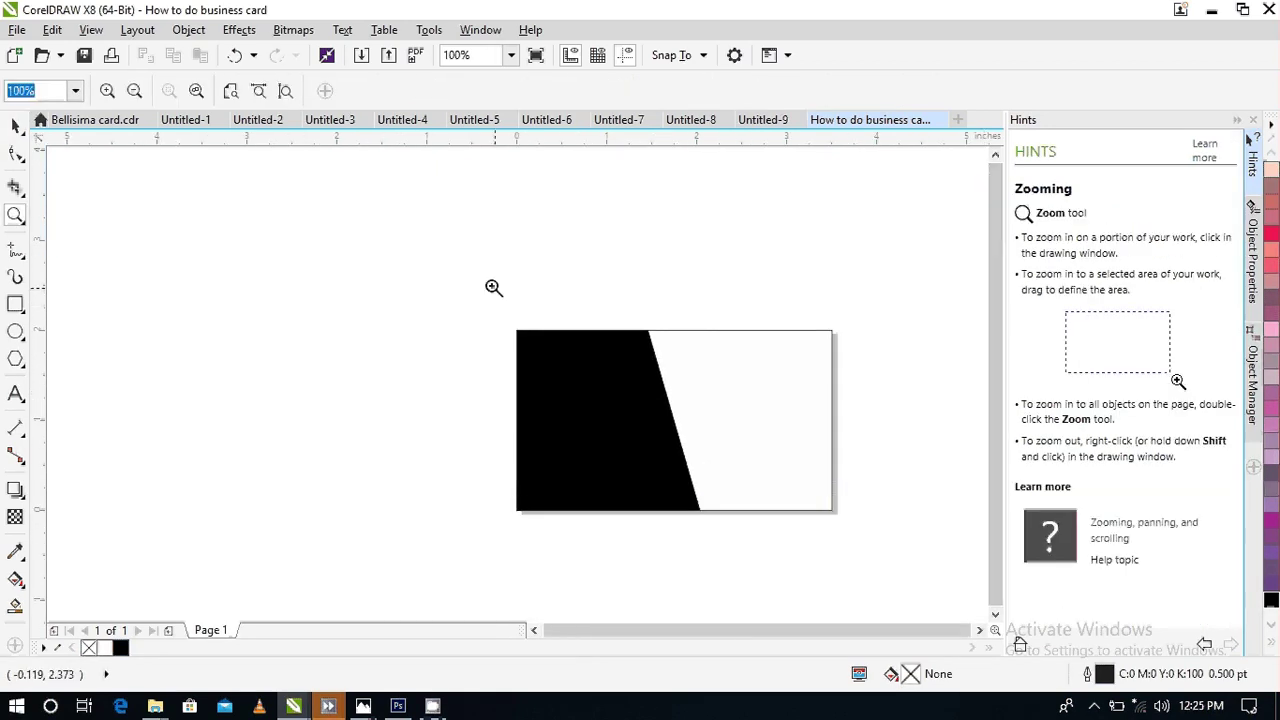
pyautogui.moveTo(446, 279); pyautogui.dragTo(894, 571)
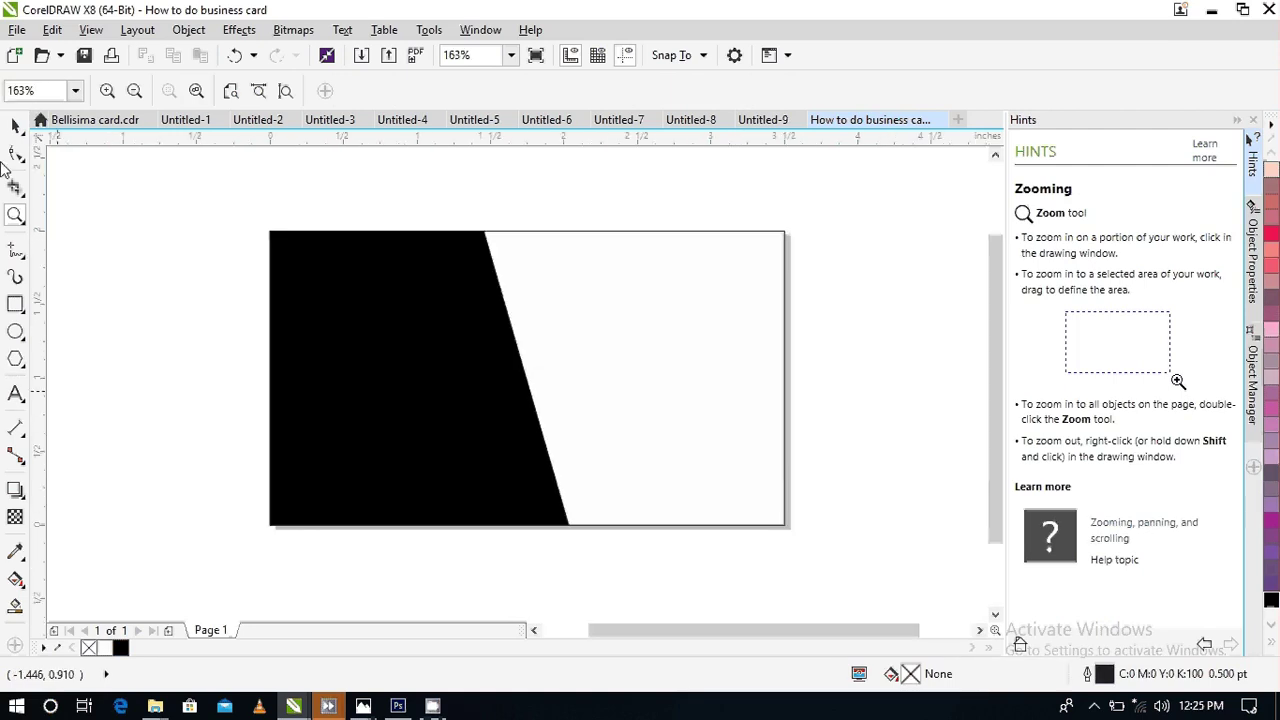
pyautogui.click(14, 124)
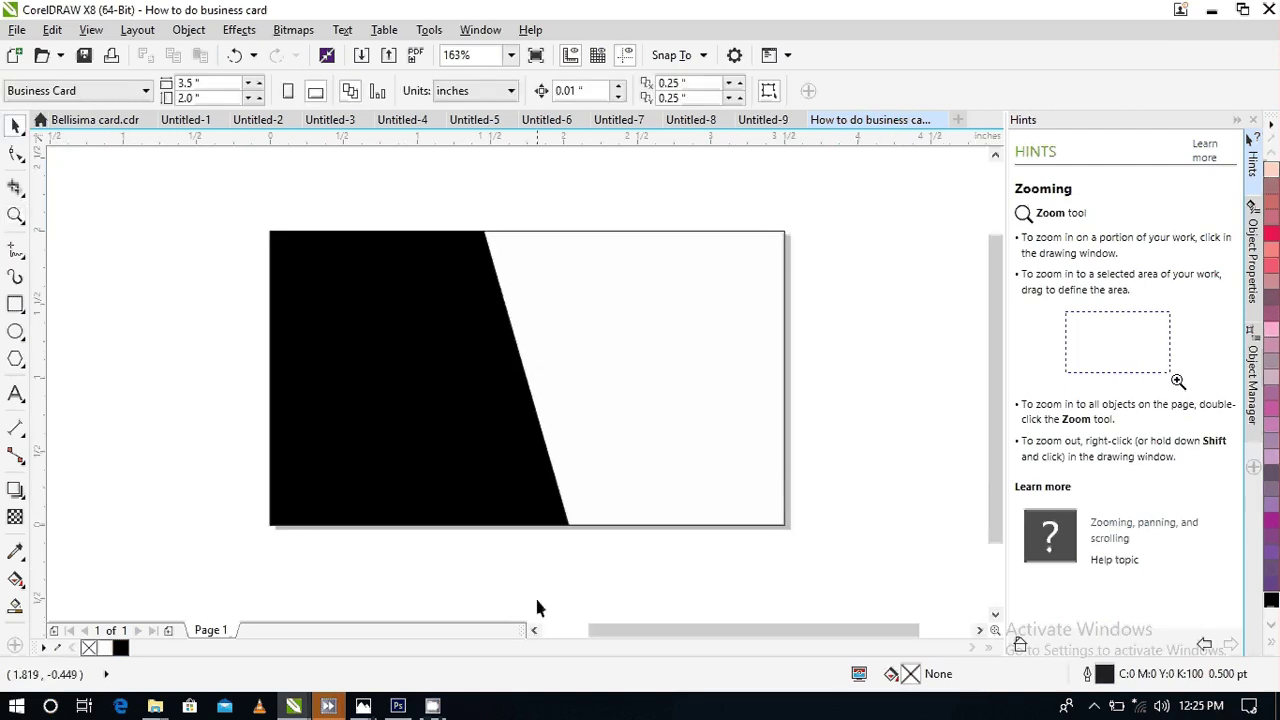
pyautogui.click(534, 631)
pyautogui.click(534, 631)
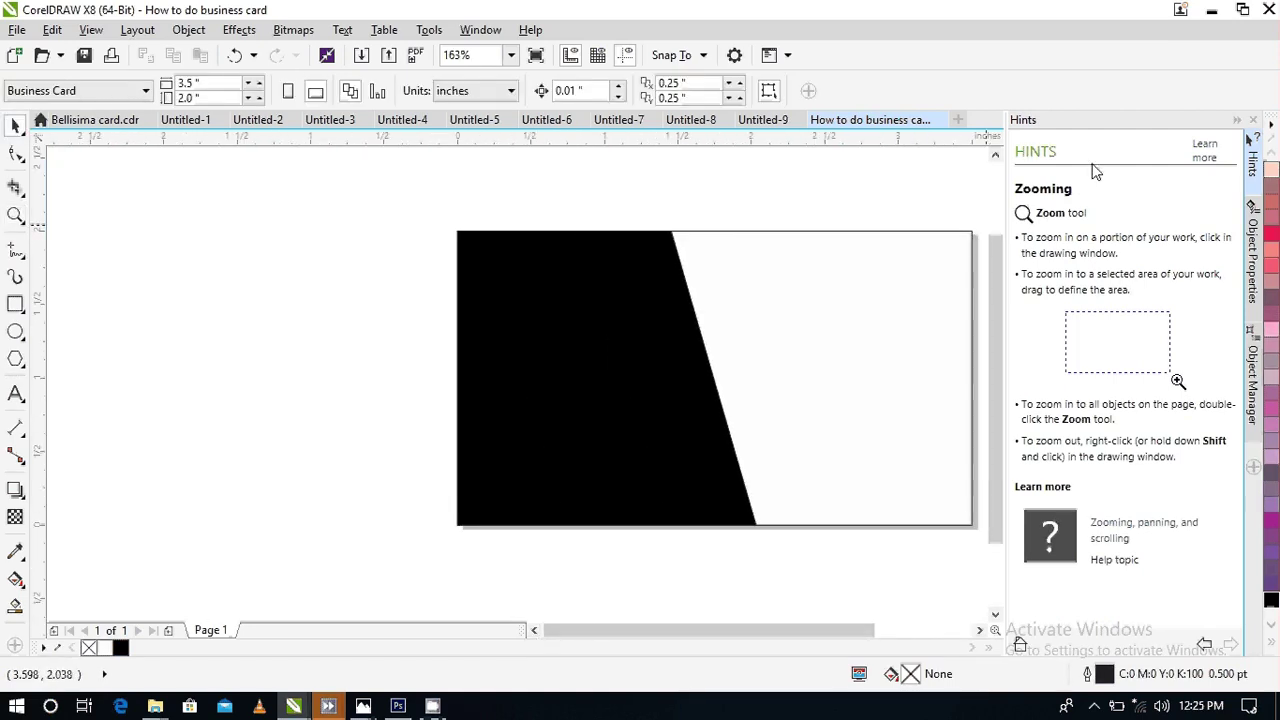
# - Close the Hints docker to widen the drawing area around the card
pyautogui.click(1252, 120)
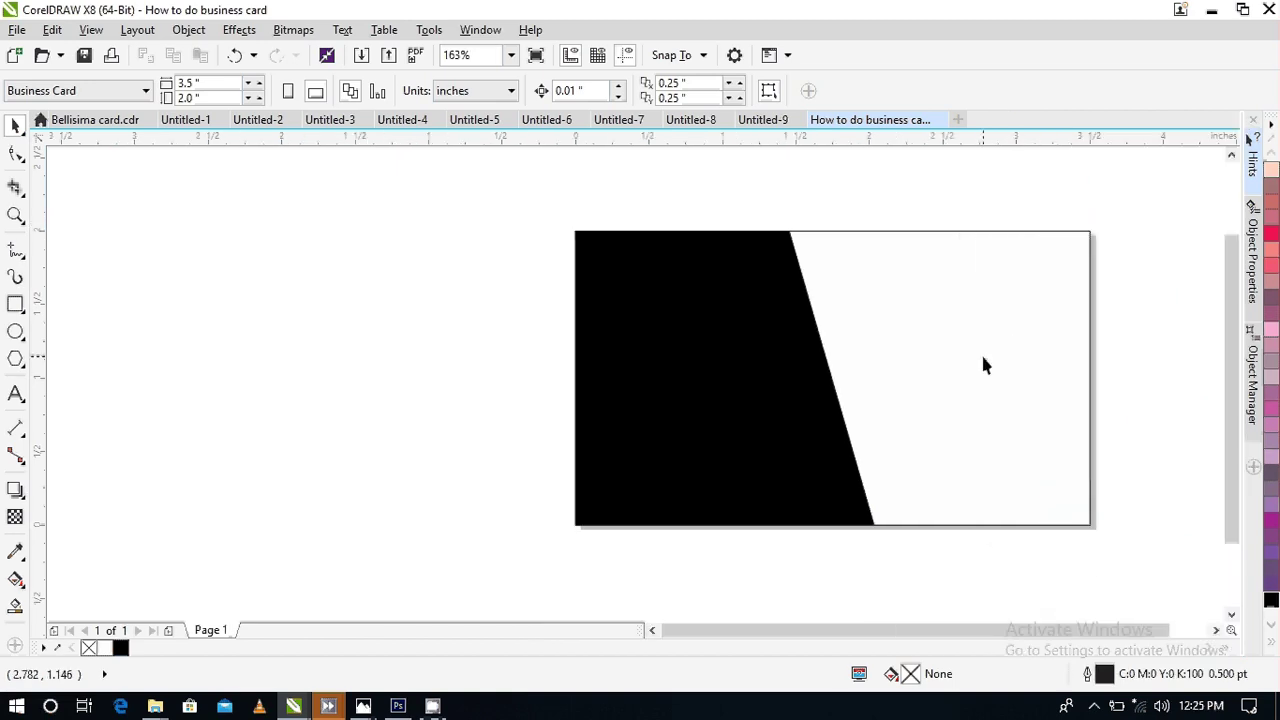
pyautogui.click(1216, 630)
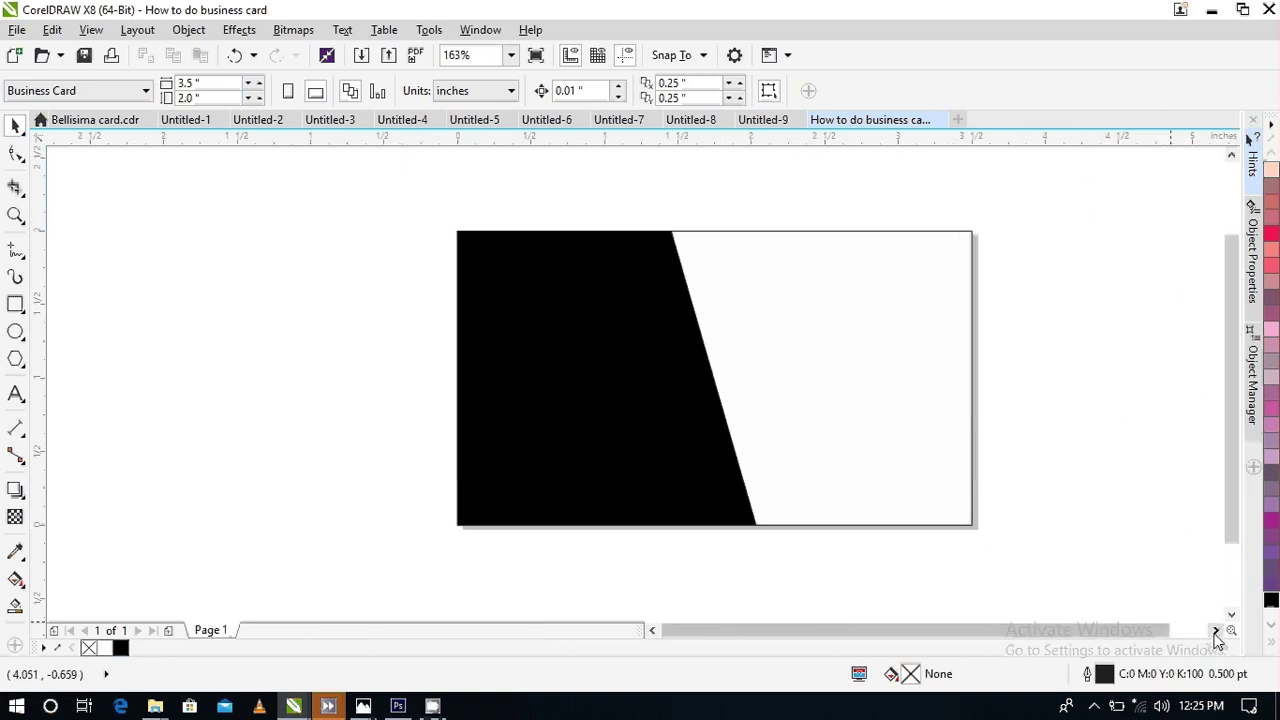
pyautogui.scroll(-1, 822, 388)
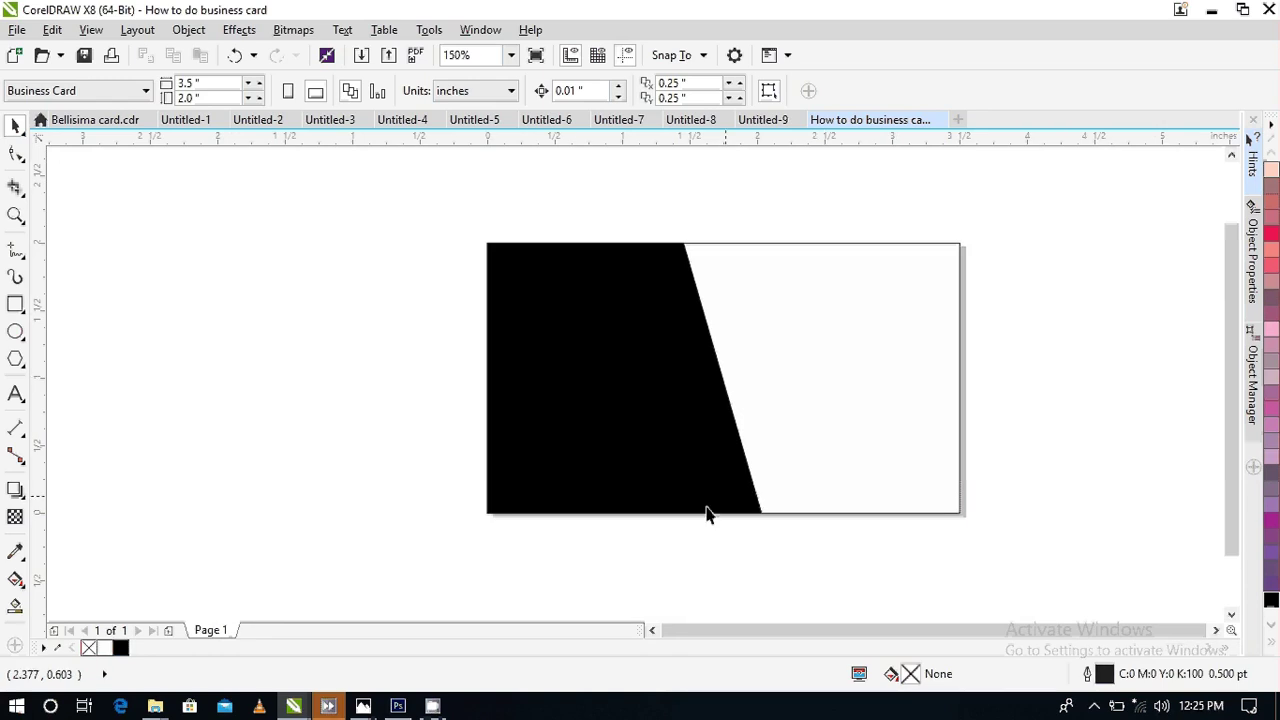
pyautogui.click(651, 630)
pyautogui.scroll(2, 740, 514)
pyautogui.scroll(-2, 740, 514)
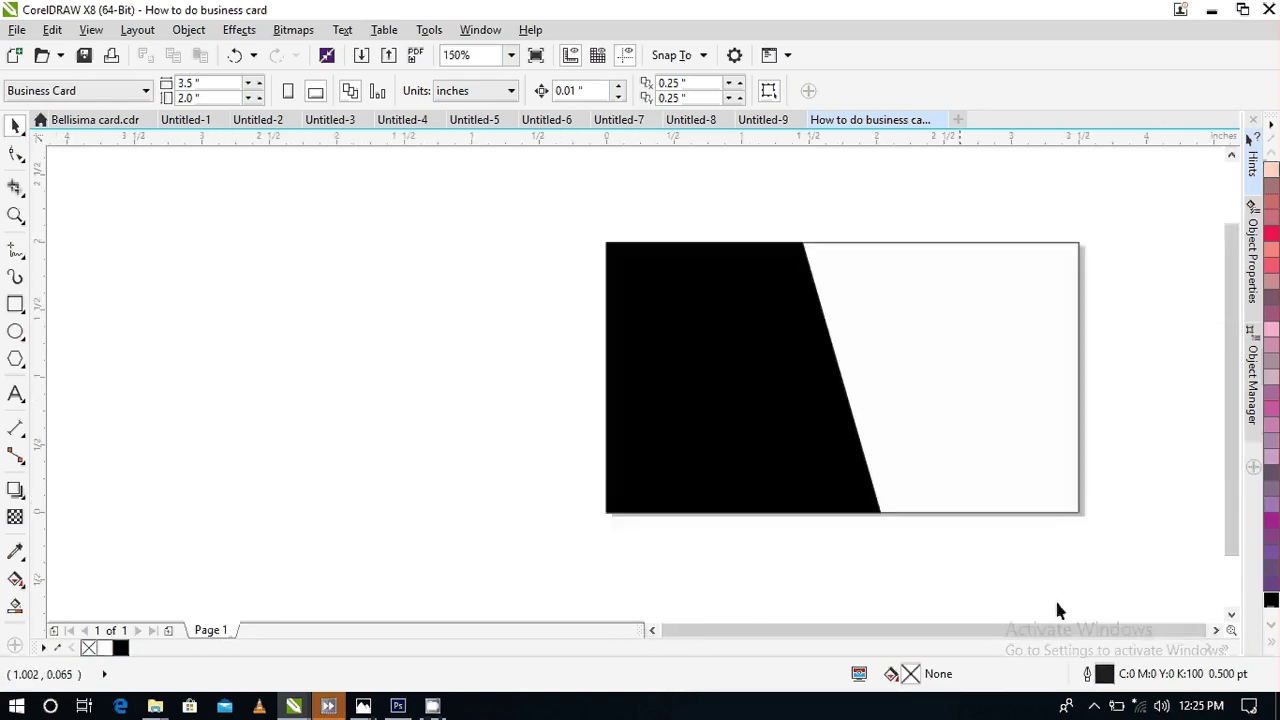
pyautogui.click(1216, 630)
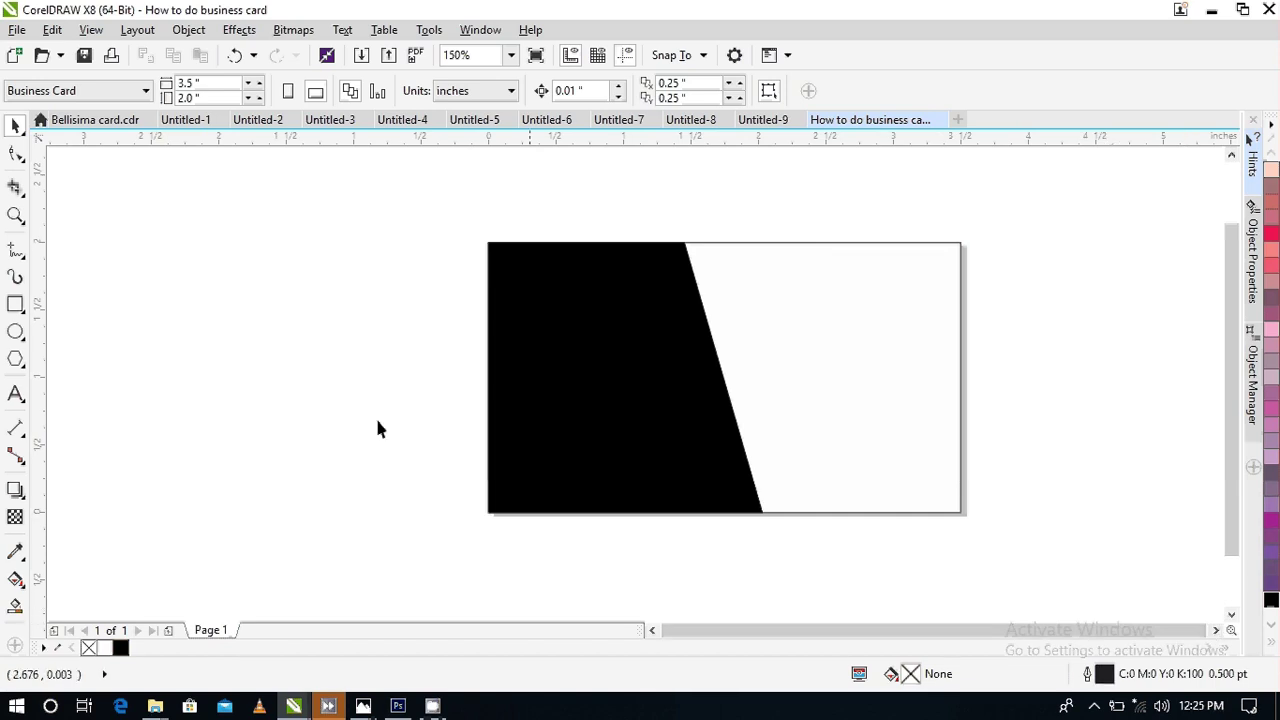
# - Draw a thin horizontal rectangle about 2.44 × 0.03 in and place it across the slanted edge, centered at about X 2.2, Y 1.5 in
pyautogui.click(15, 304)
pyautogui.moveTo(487, 297); pyautogui.dragTo(450, 298)
pyautogui.click(15, 126)
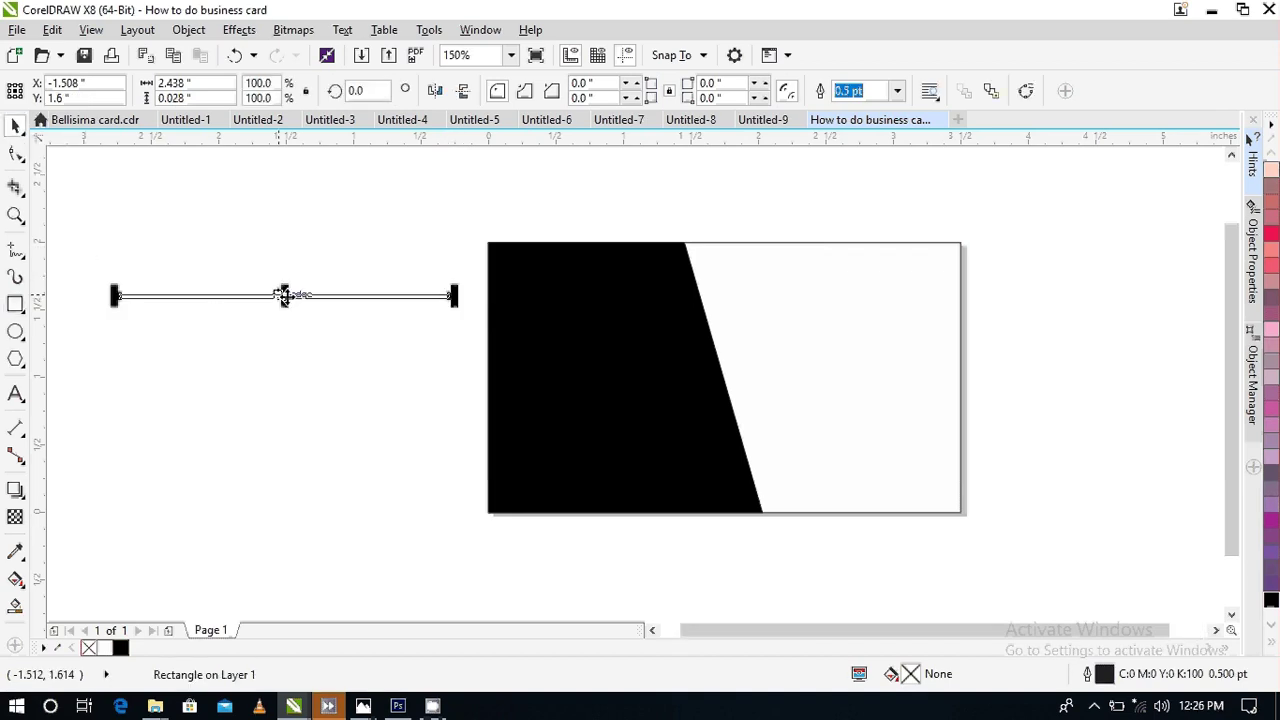
pyautogui.moveTo(286, 293); pyautogui.dragTo(808, 299)
pyautogui.scroll(2, 808, 299)
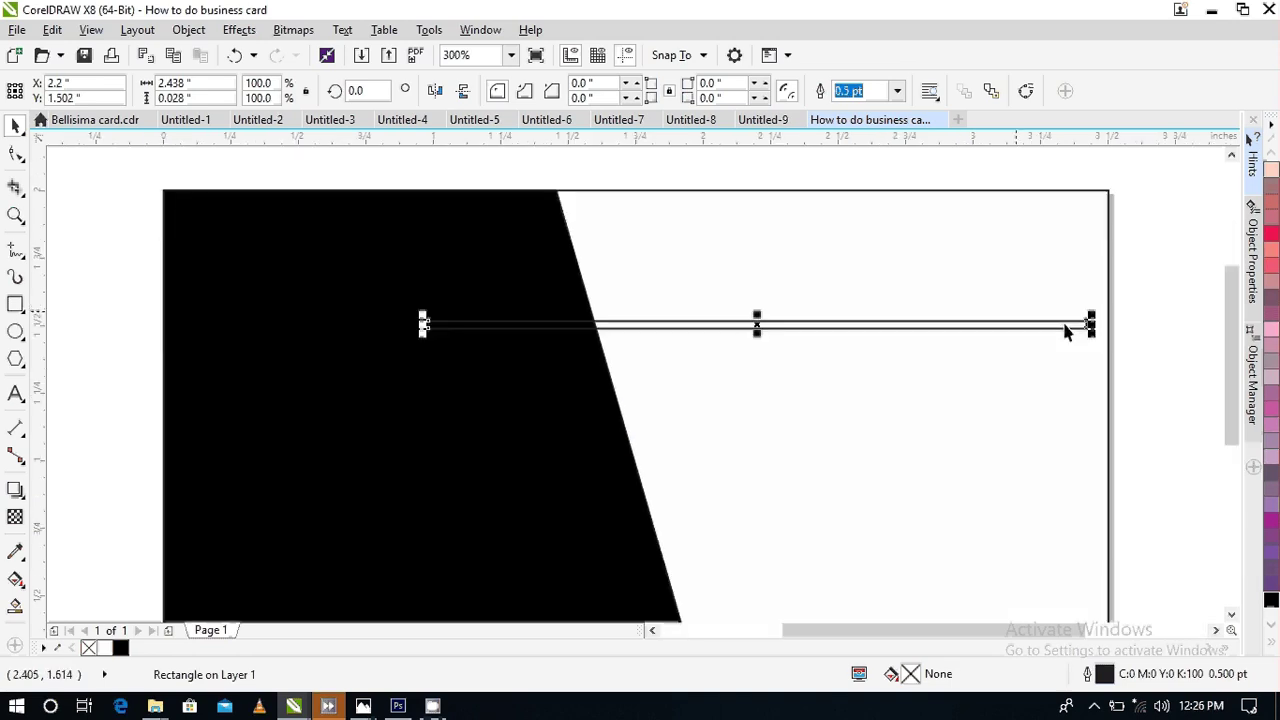
# - Shrink the thin rectangle about its center to about 1.34 in wide and reduce its height to about 0.014 in
pyautogui.moveTo(1090, 323); pyautogui.dragTo(797, 321)
pyautogui.moveTo(607, 320); pyautogui.dragTo(757, 326)
pyautogui.scroll(2, 800, 322)
pyautogui.scroll(1, 590, 358)
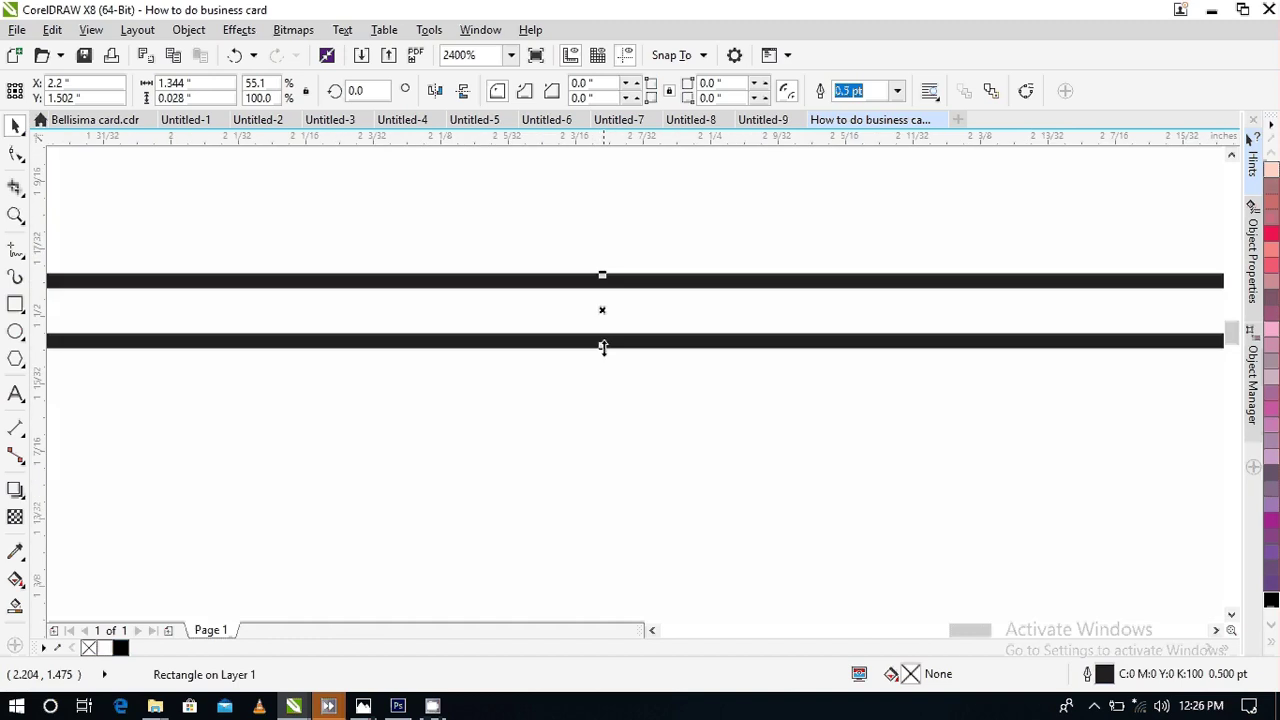
pyautogui.moveTo(603, 341); pyautogui.dragTo(603, 312)
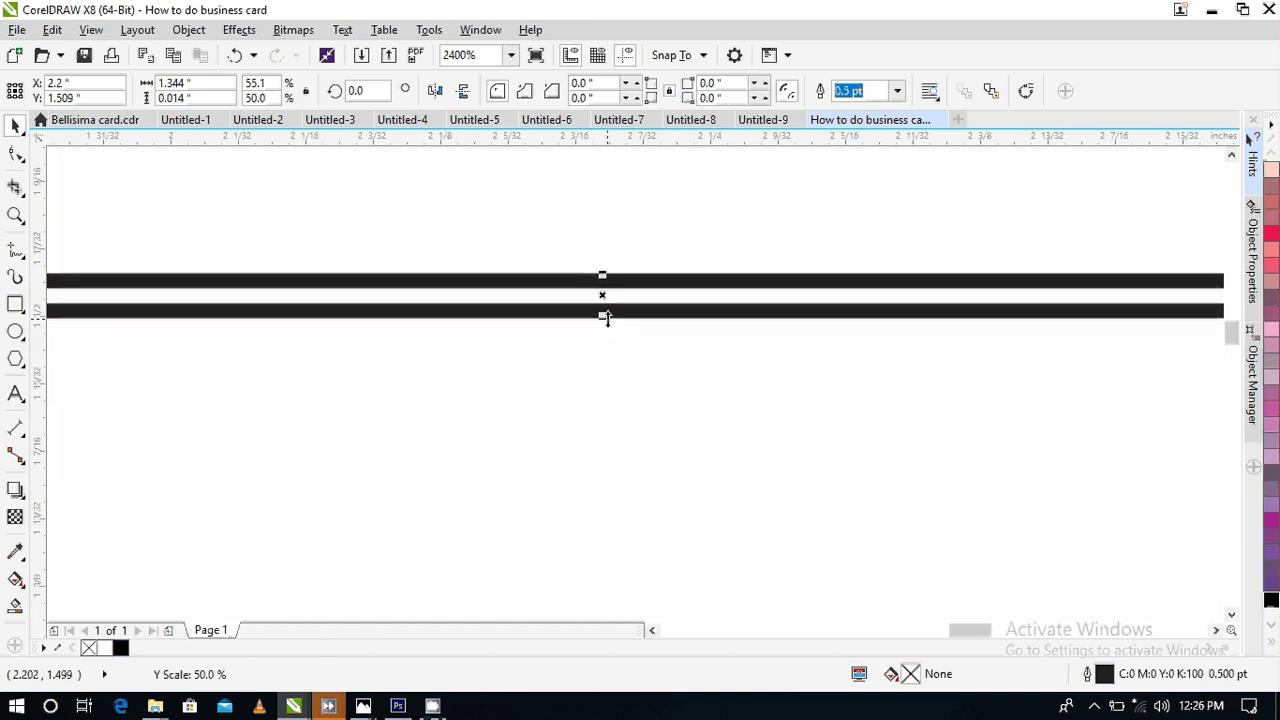
pyautogui.scroll(-3, 603, 335)
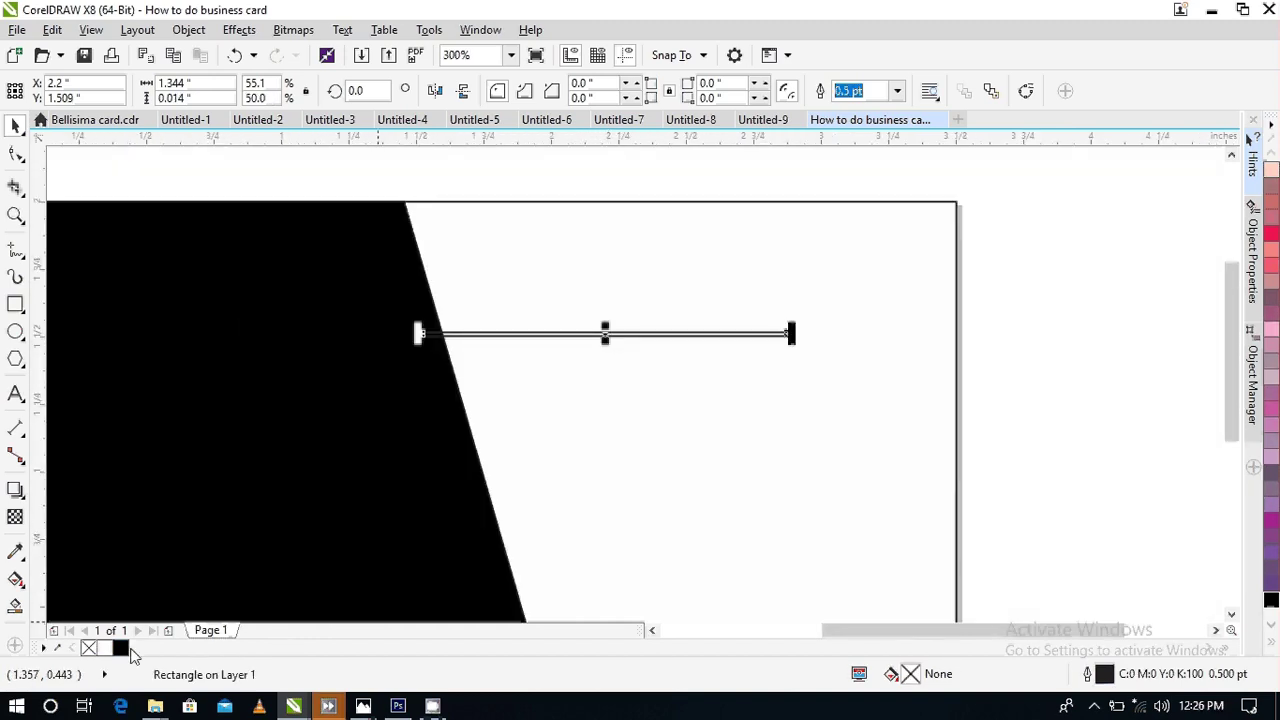
# - Apply rich black, C100 M100 Y100 K100, to the thin rectangle's fill and outline
pyautogui.click(120, 649)
pyautogui.scroll(-1, 702, 524)
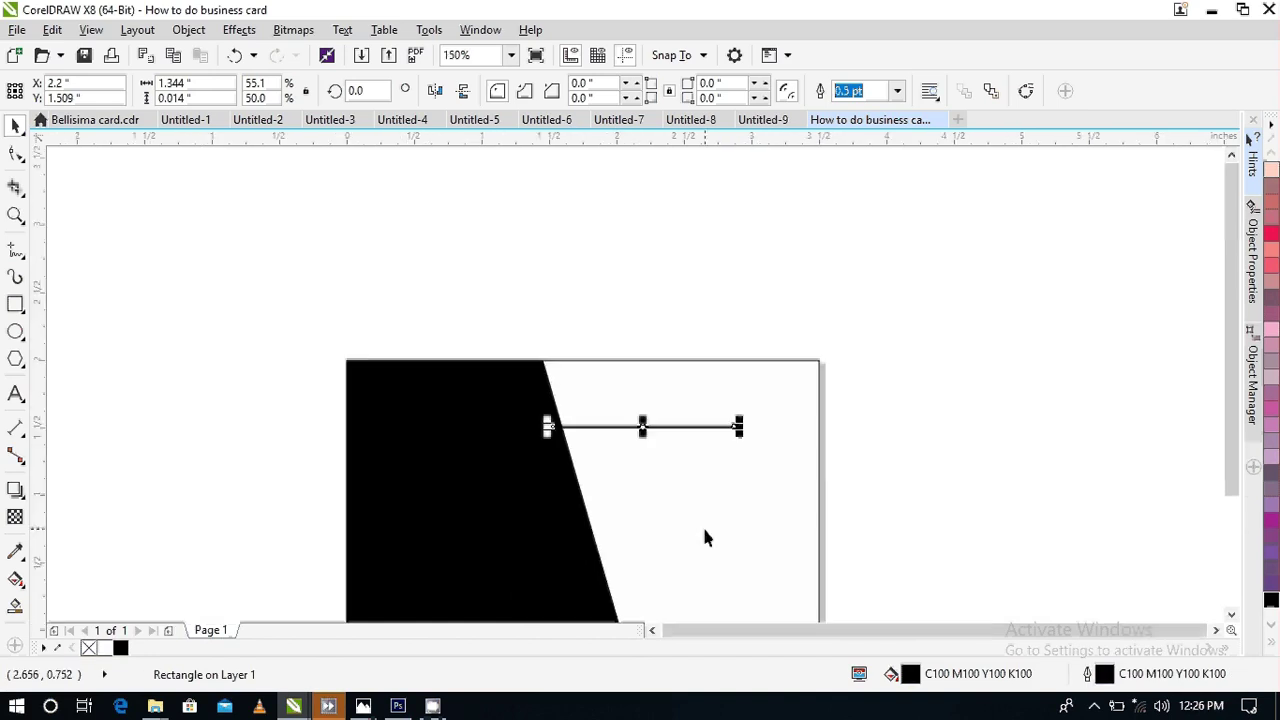
pyautogui.click(934, 422)
# - Rotate the thin black bar to about 17.6° and move its center to about X 2.22, Y 1.57 in
pyautogui.scroll(1, 572, 437)
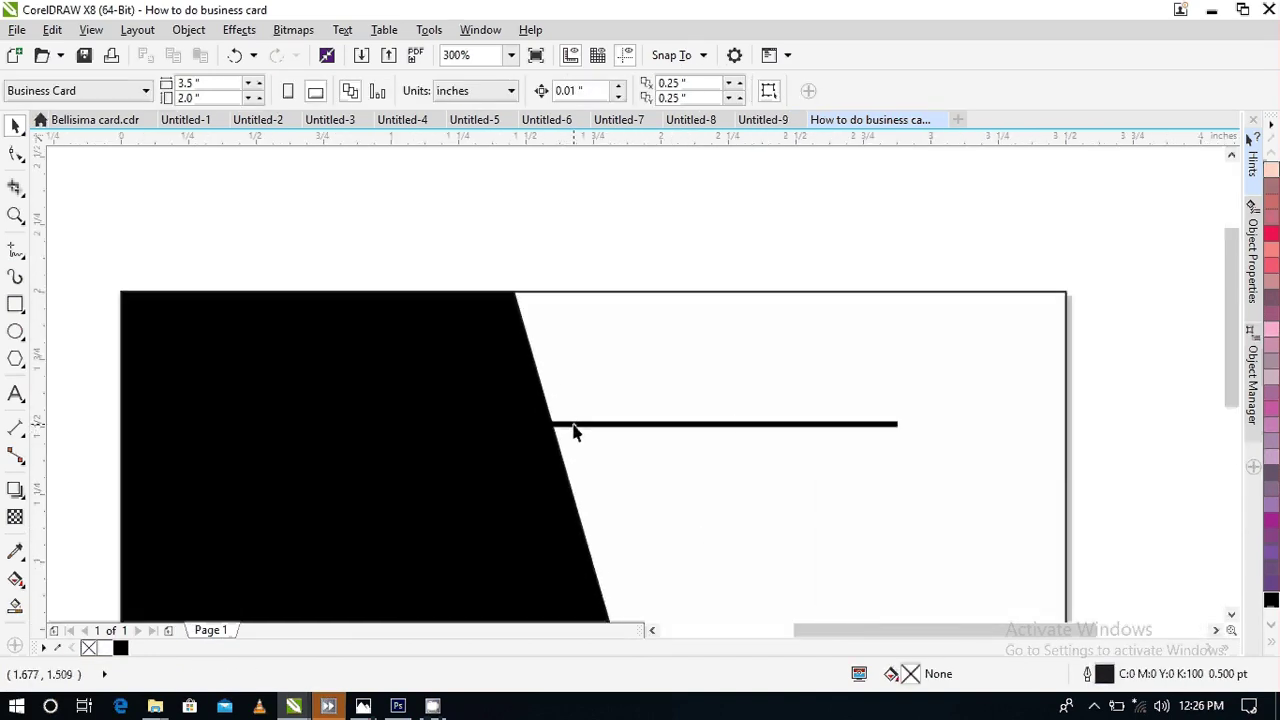
pyautogui.click(572, 432)
pyautogui.click(884, 426)
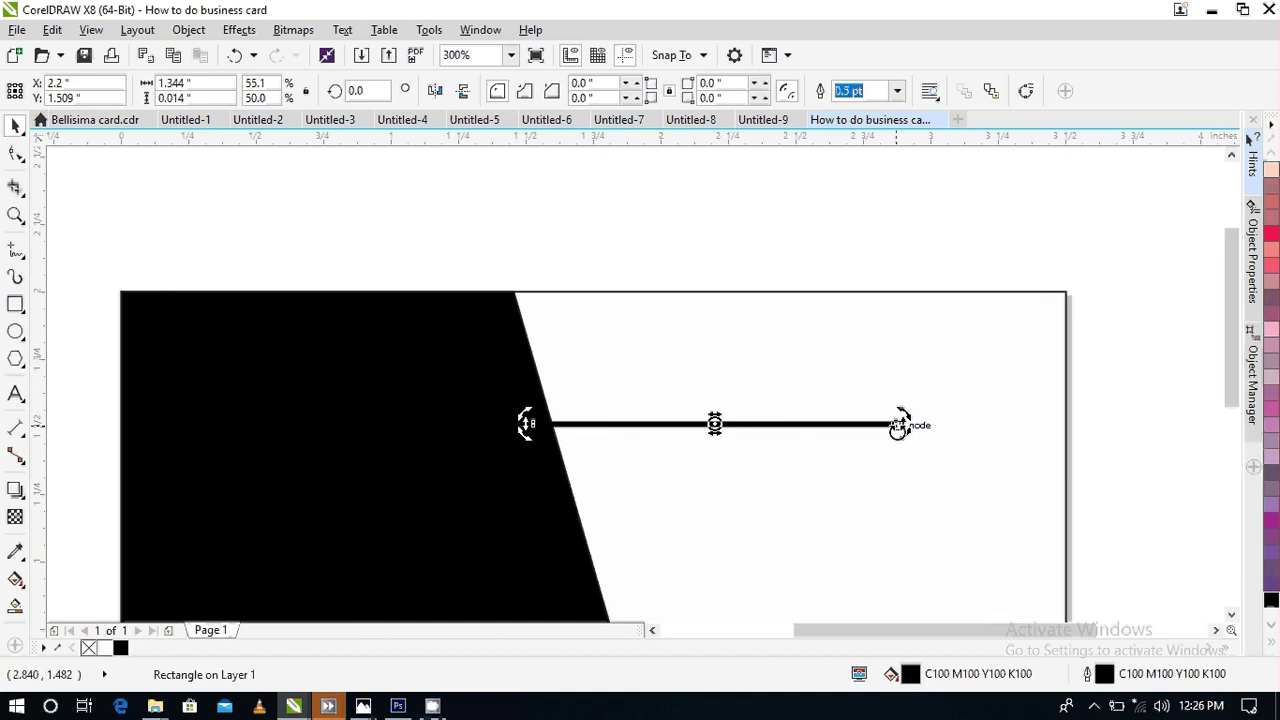
pyautogui.moveTo(903, 428); pyautogui.dragTo(903, 375)
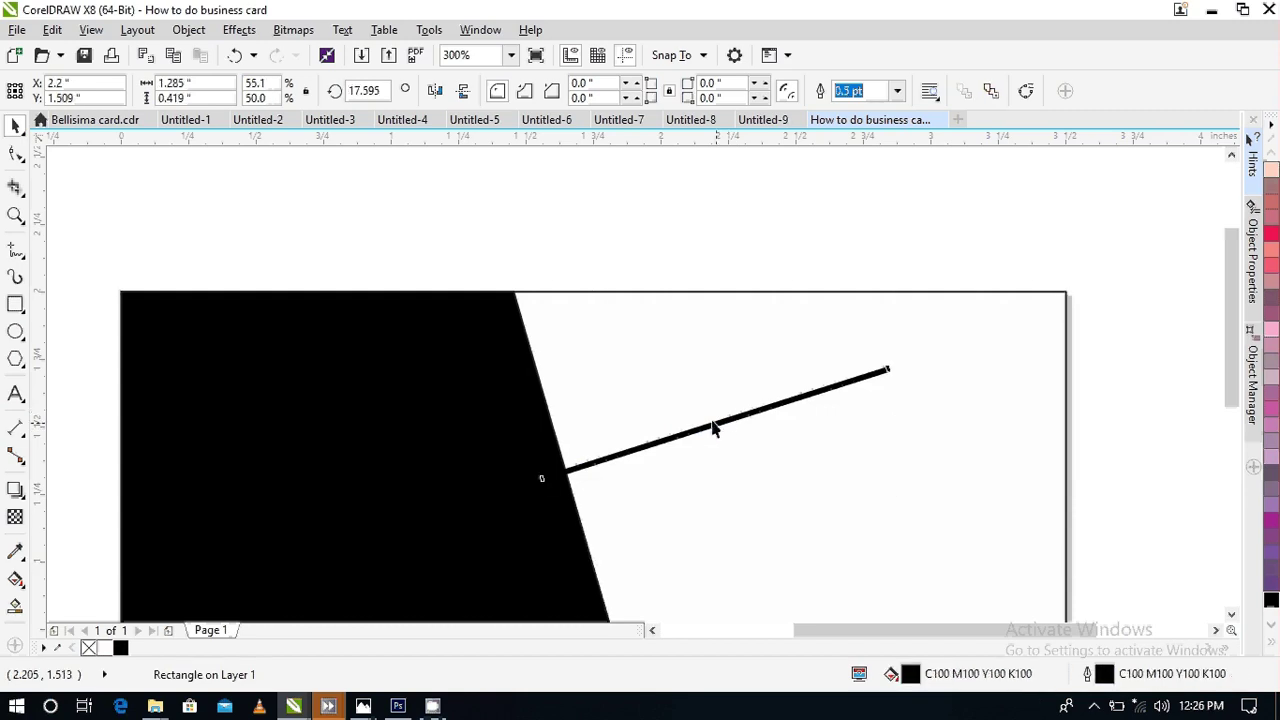
pyautogui.moveTo(714, 429)
pyautogui.mouseDown()
pyautogui.moveTo(716, 380)
pyautogui.moveTo(720, 407)
pyautogui.mouseUp()
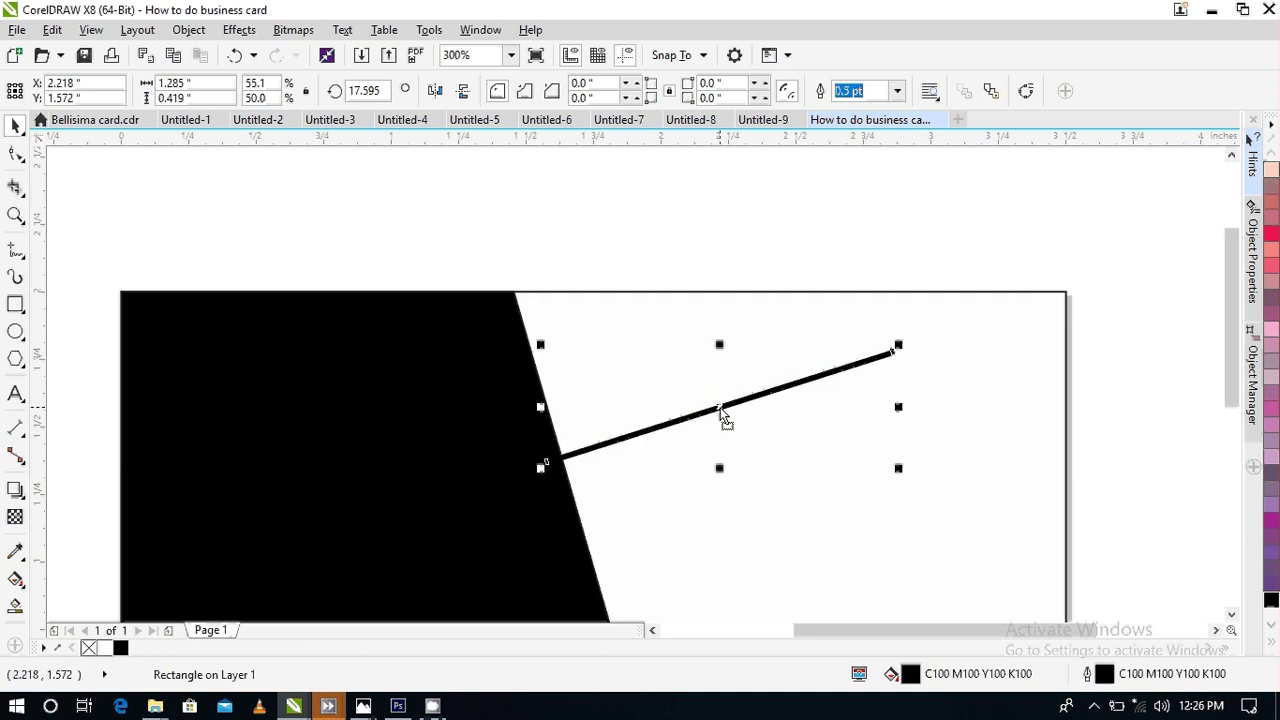
# - Skew the bar vertically from both ends to flatten its slope to about 8.7°
pyautogui.click(820, 376)
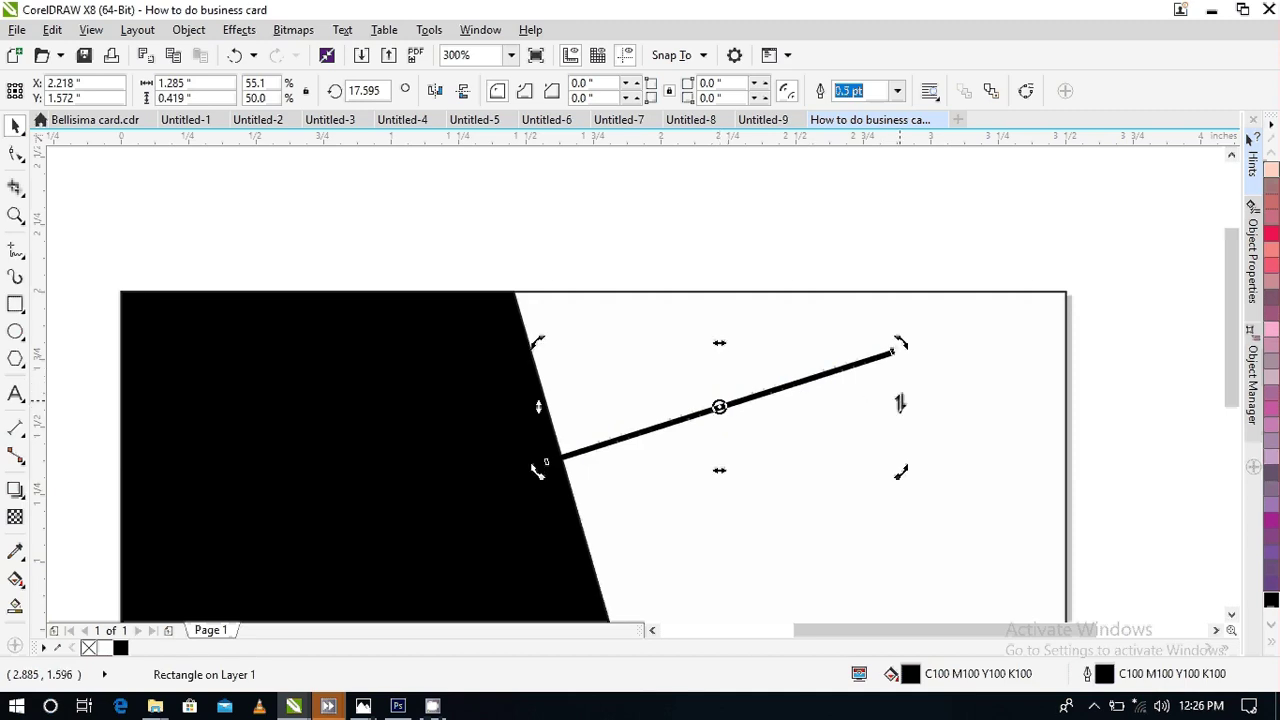
pyautogui.moveTo(900, 403); pyautogui.dragTo(900, 411)
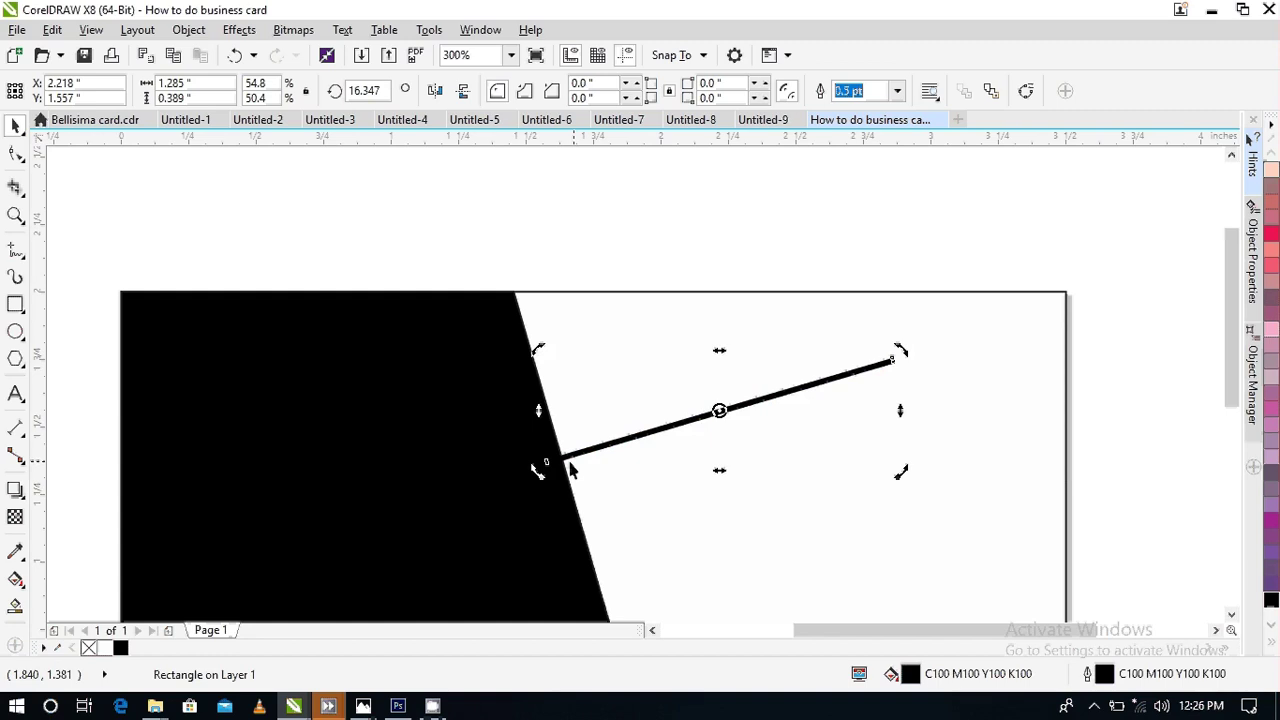
pyautogui.moveTo(538, 410); pyautogui.dragTo(536, 360)
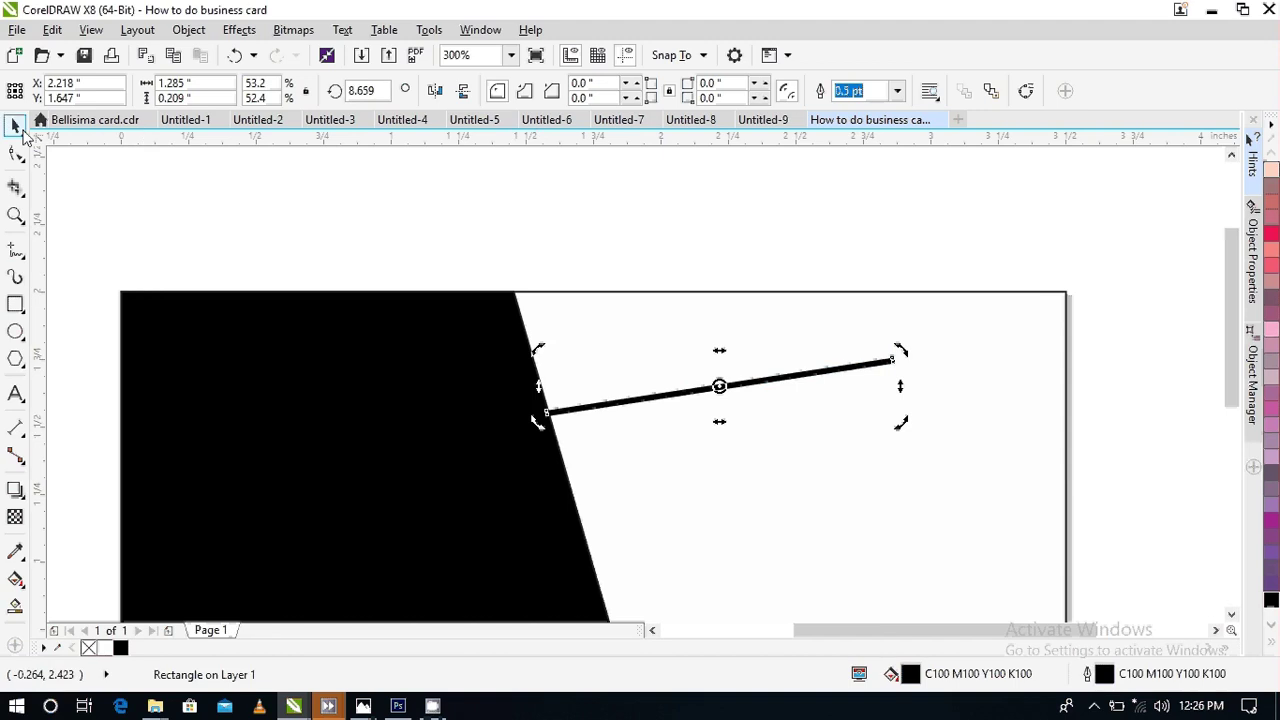
pyautogui.click(621, 244)
# - Nudge the slanted bar down and back up along the black panel's edge, leaving its center at about Y 1.607 in
pyautogui.click(692, 394)
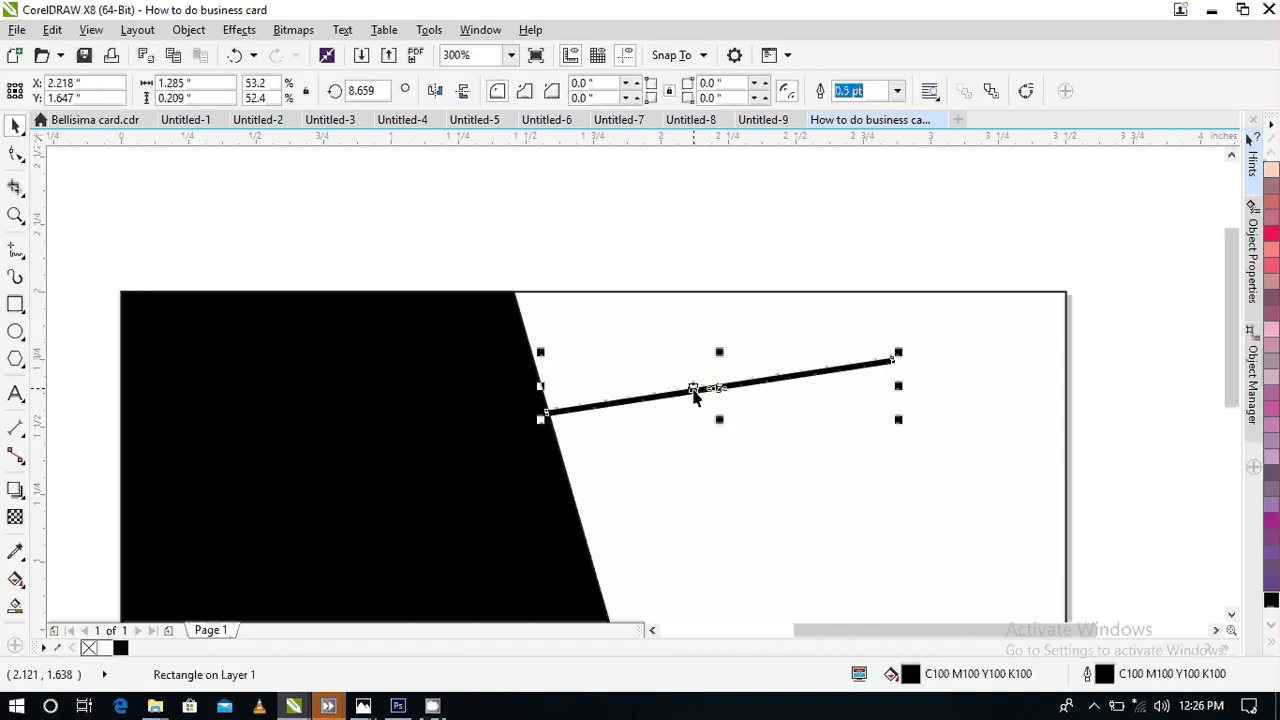
pyautogui.press('Down')
pyautogui.press('Down')
pyautogui.press('Down')
pyautogui.press('Down')
pyautogui.press('Down')
pyautogui.press('Down')
pyautogui.press('Down')
pyautogui.press('Down')
pyautogui.press('Down')
pyautogui.press('Down')
pyautogui.press('Down')
pyautogui.press('Down')
pyautogui.press('Down')
pyautogui.press('Down')
pyautogui.press('Down')
pyautogui.press('Down')
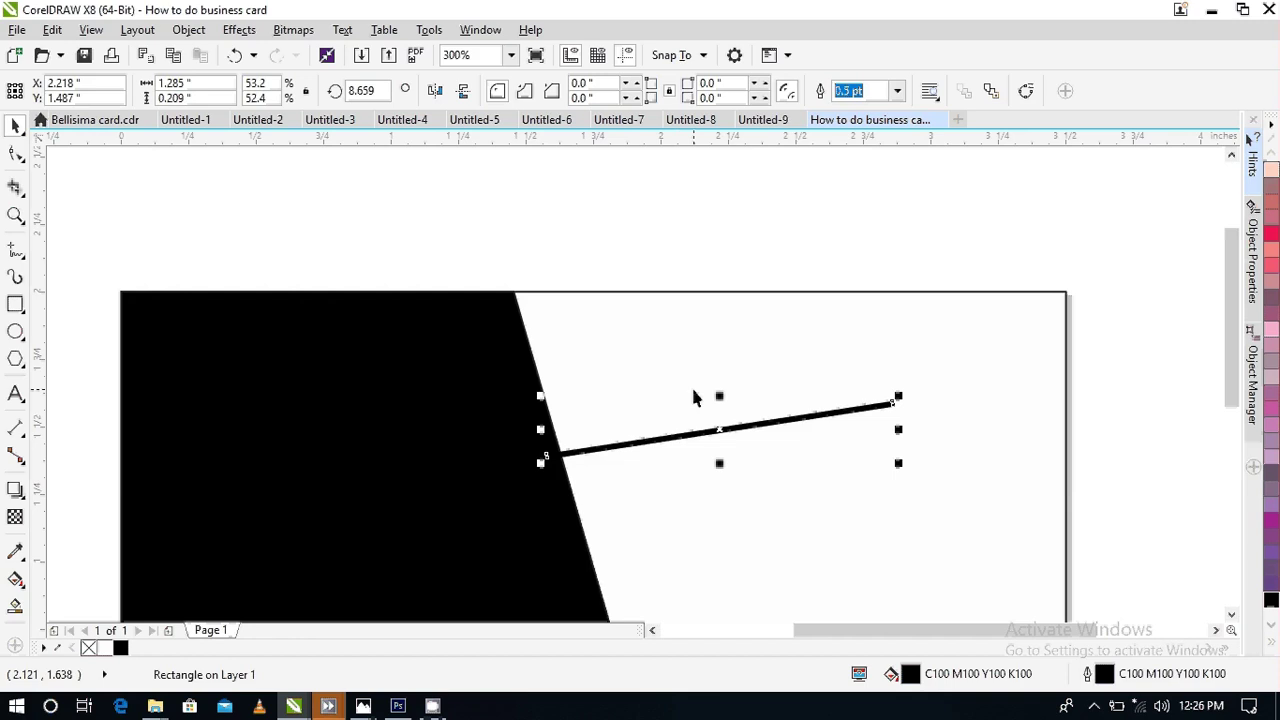
pyautogui.press('Up')
pyautogui.press('Up')
pyautogui.press('Up')
pyautogui.press('Up')
pyautogui.press('Up')
pyautogui.press('Up')
pyautogui.press('Up')
pyautogui.press('Up')
pyautogui.press('Up')
pyautogui.press('Up')
pyautogui.press('Up')
pyautogui.press('Up')
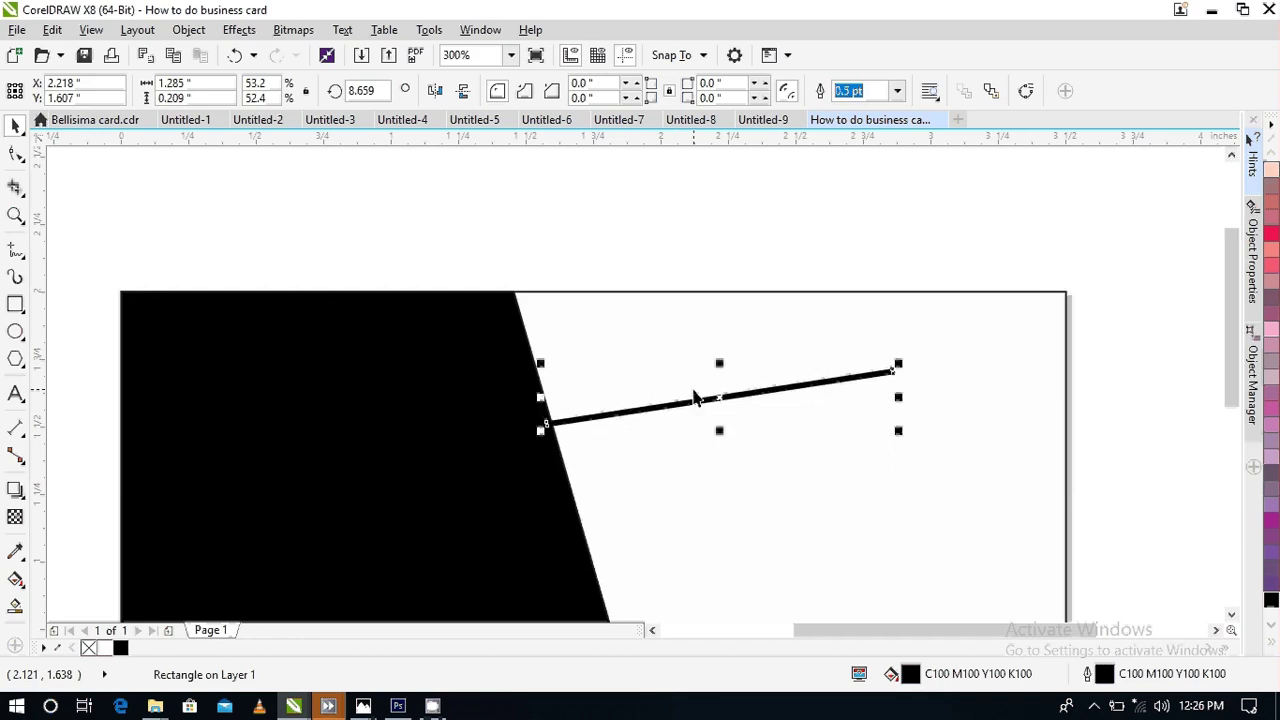
# - Nudge the slanted black bar upward and skew it vertically from its outer end to steepen its slope to about 12.5°
pyautogui.press('Up')
pyautogui.press('Up')
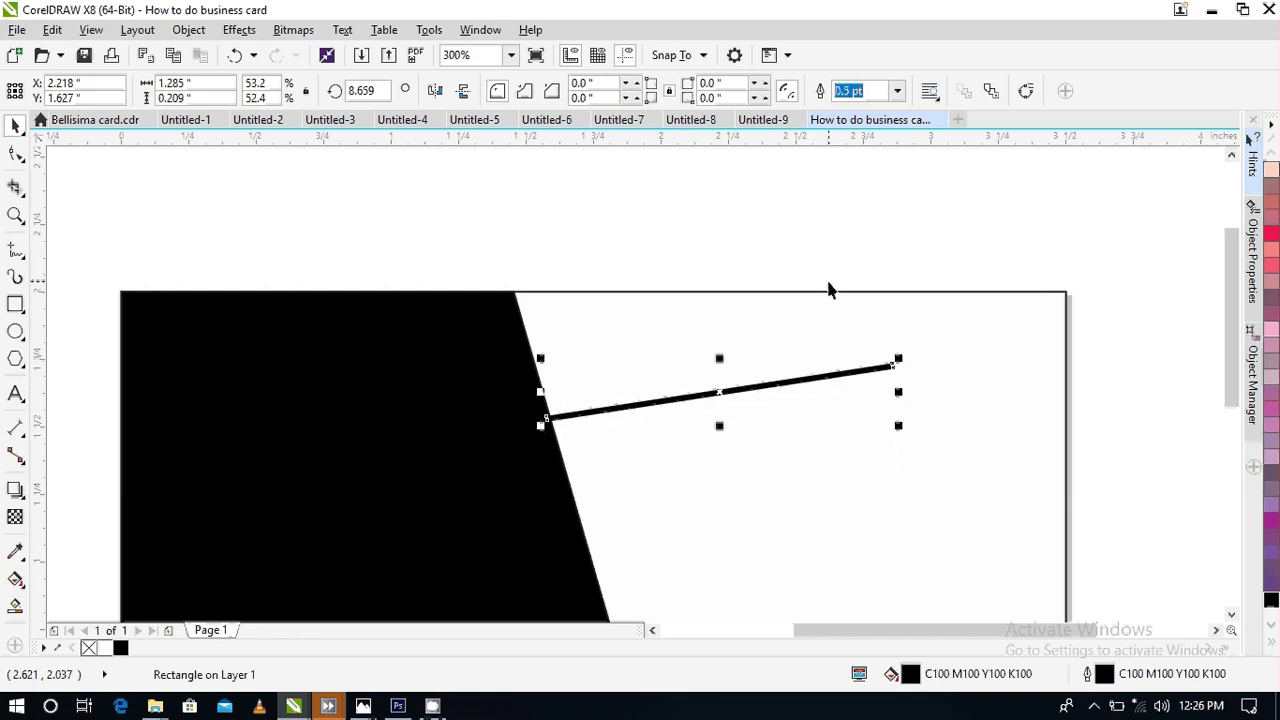
pyautogui.click(719, 394)
pyautogui.moveTo(899, 356); pyautogui.dragTo(886, 327)
pyautogui.scroll(-1, 893, 366)
pyautogui.press('Escape')
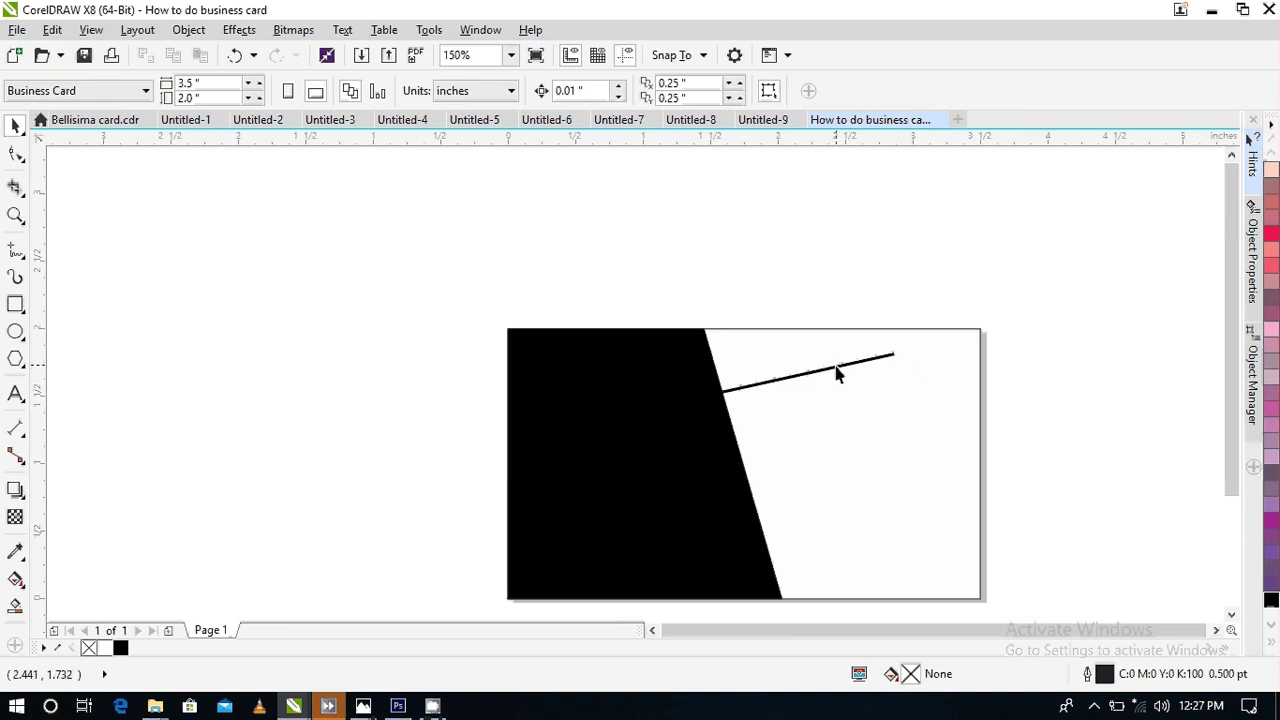
# - Duplicate the slanted bar onto the black panel, centered at about X 1.13, Y 0.766 in, and make its fill and outline white
pyautogui.click(798, 378)
pyautogui.moveTo(798, 380); pyautogui.dragTo(651, 507)
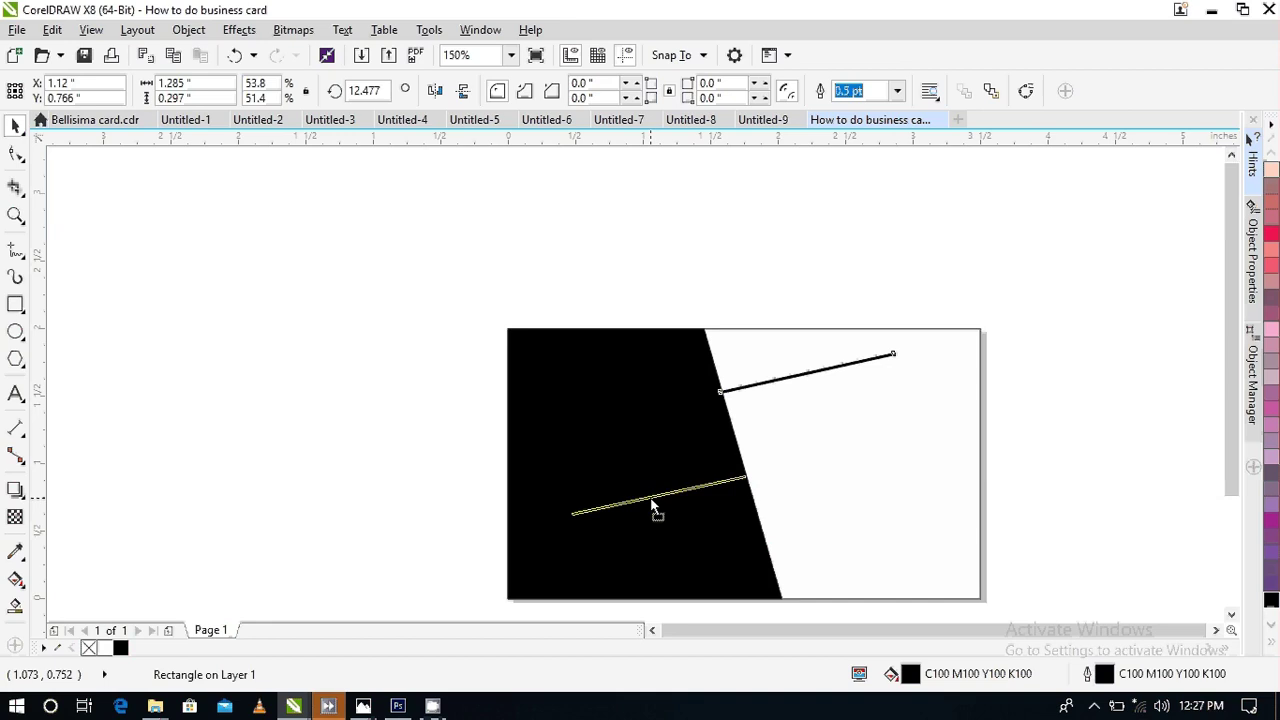
pyautogui.moveTo(651, 507); pyautogui.dragTo(654, 508)
pyautogui.scroll(2, 726, 486)
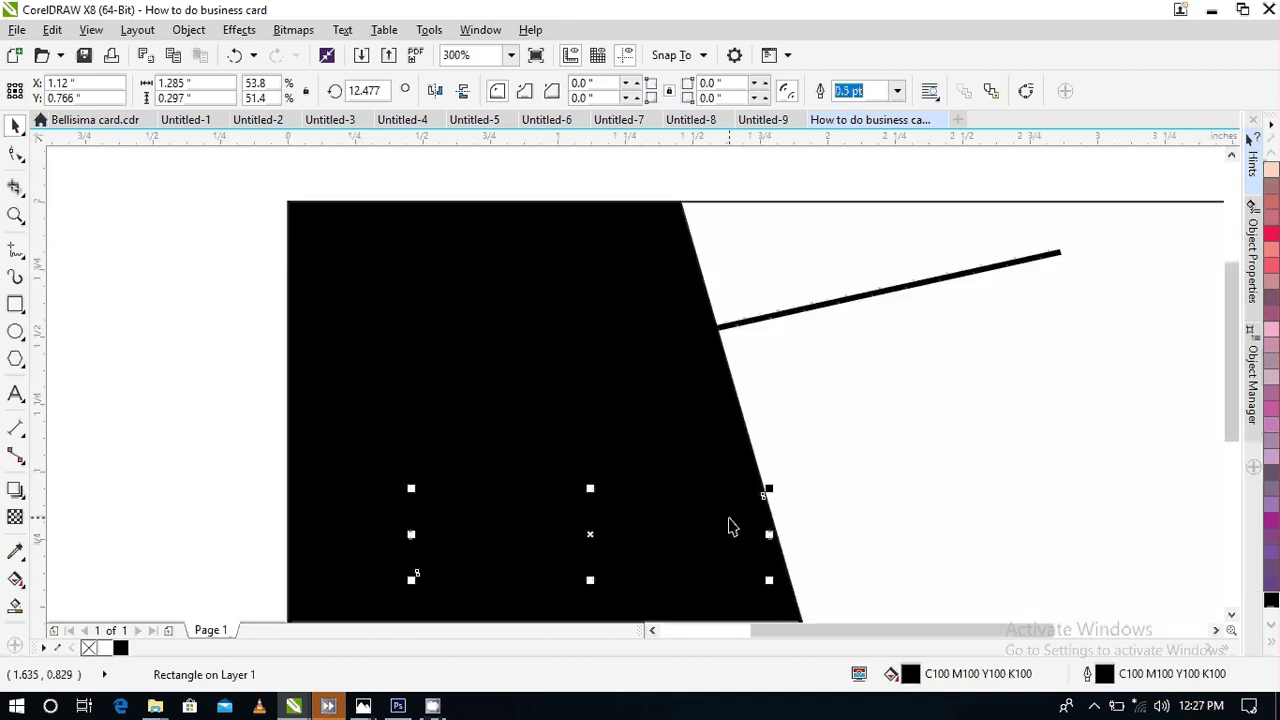
pyautogui.press('Right')
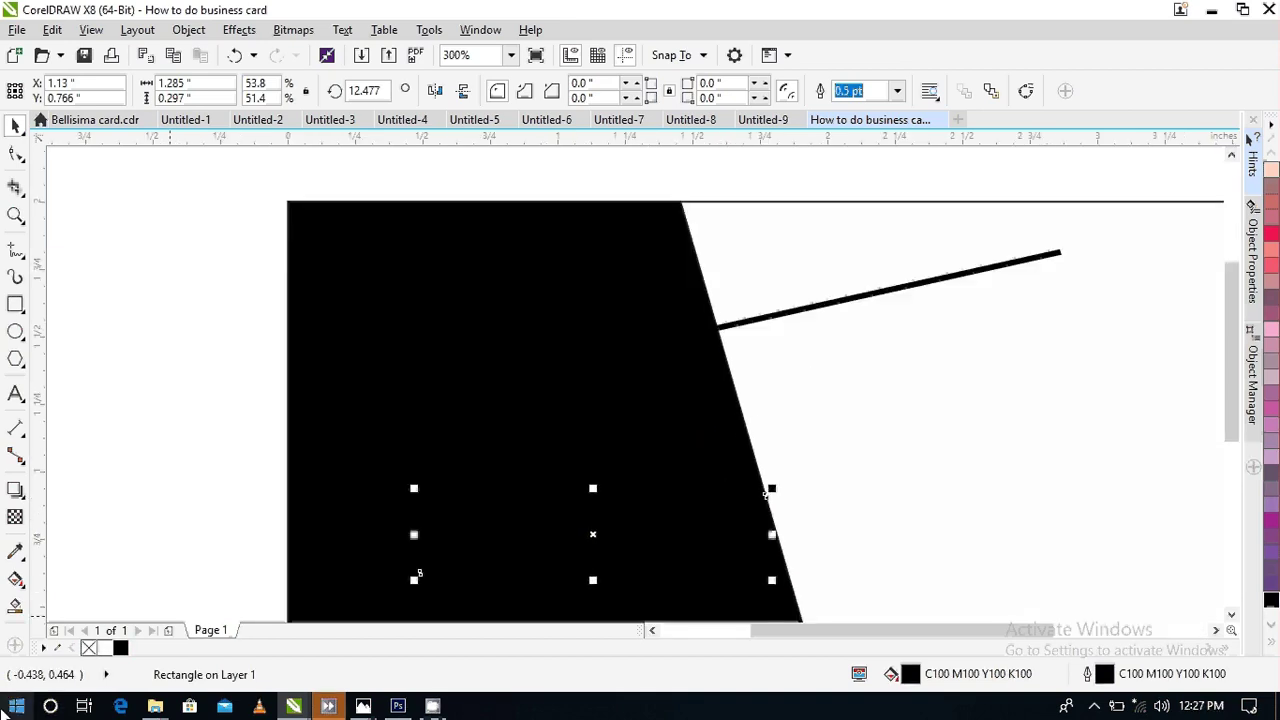
pyautogui.rightClick(104, 647)
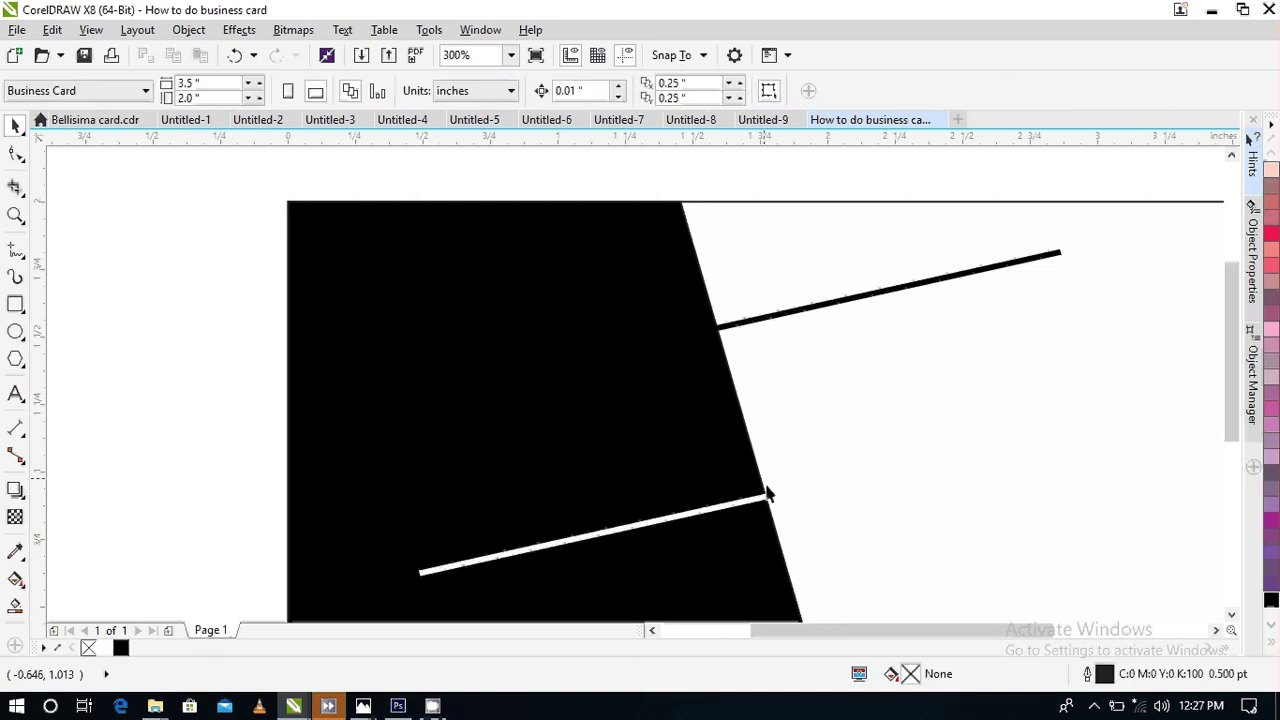
# - Apply rich black, C100 M100 Y100 K100, to the black panel's outline
pyautogui.scroll(1, 766, 509)
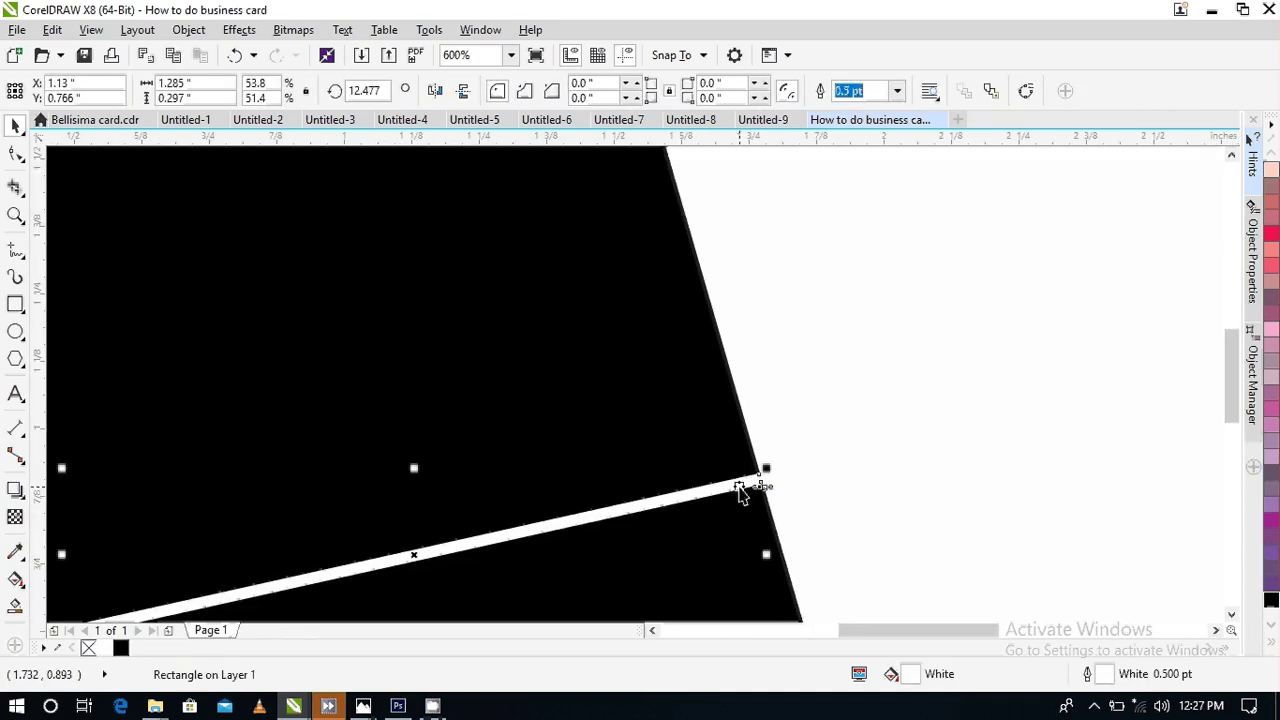
pyautogui.click(651, 403)
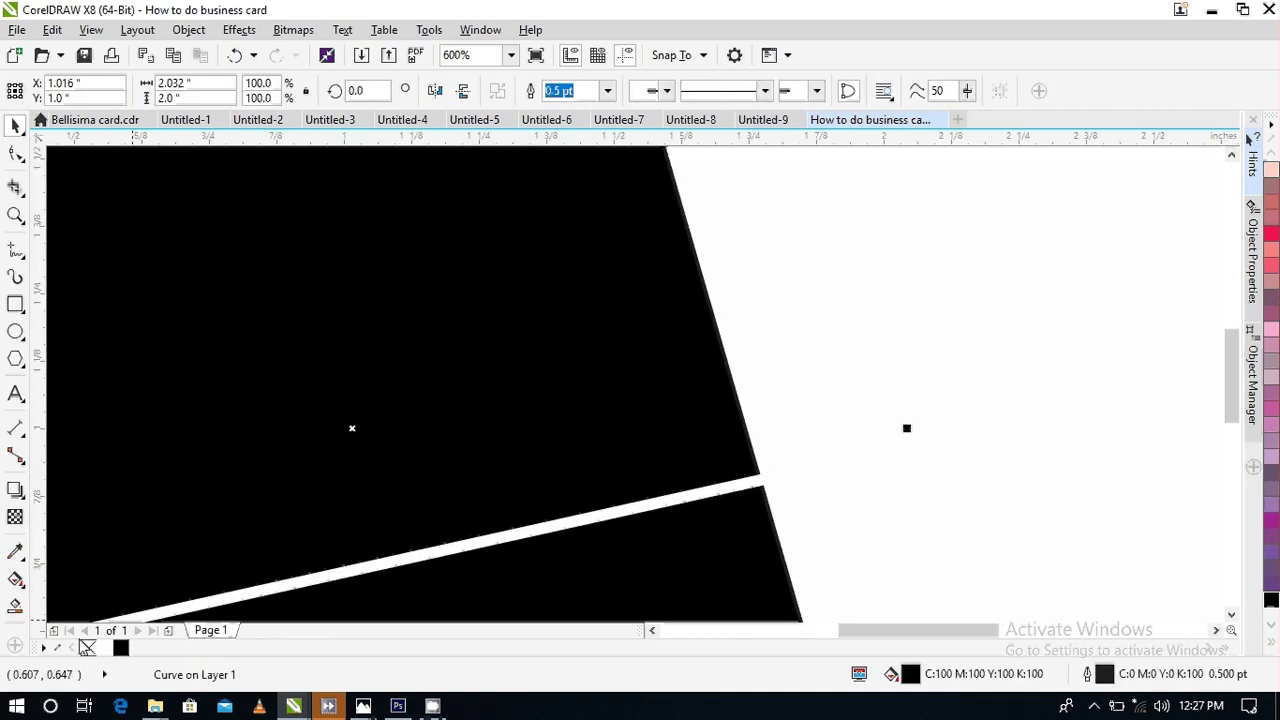
pyautogui.rightClick(120, 647)
pyautogui.scroll(-1, 458, 378)
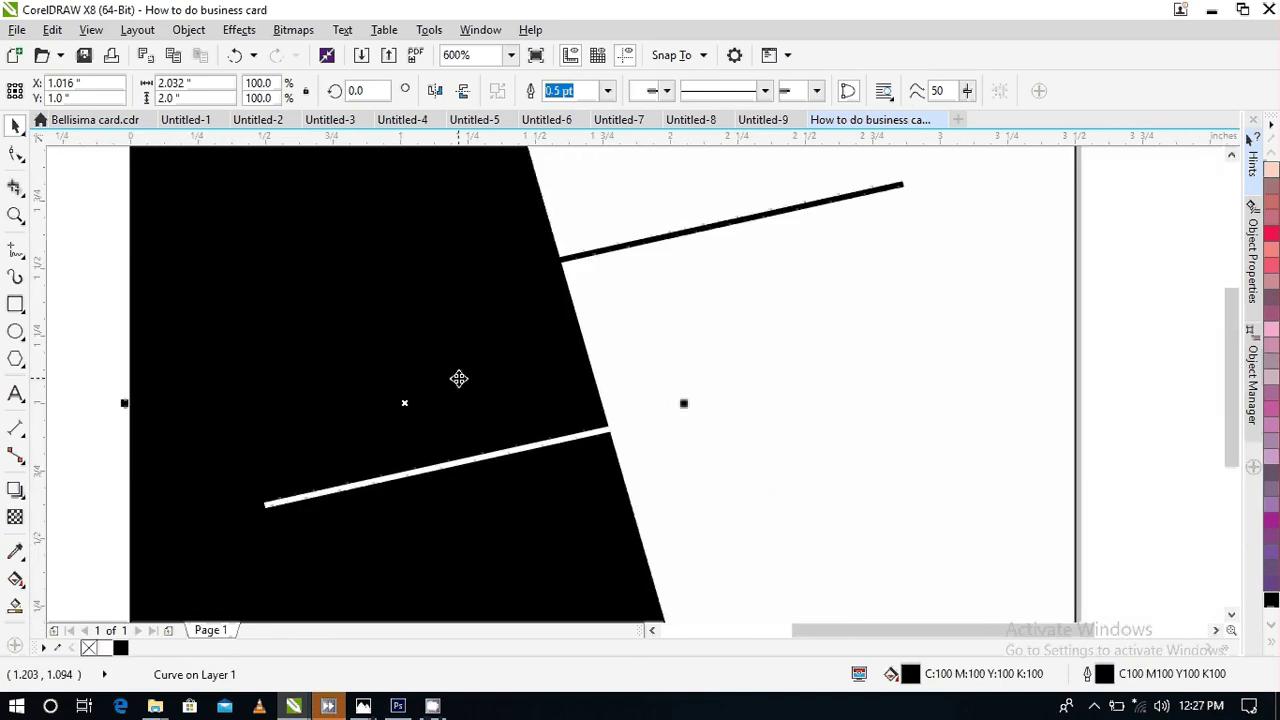
pyautogui.scroll(-2, 458, 378)
pyautogui.click(215, 383)
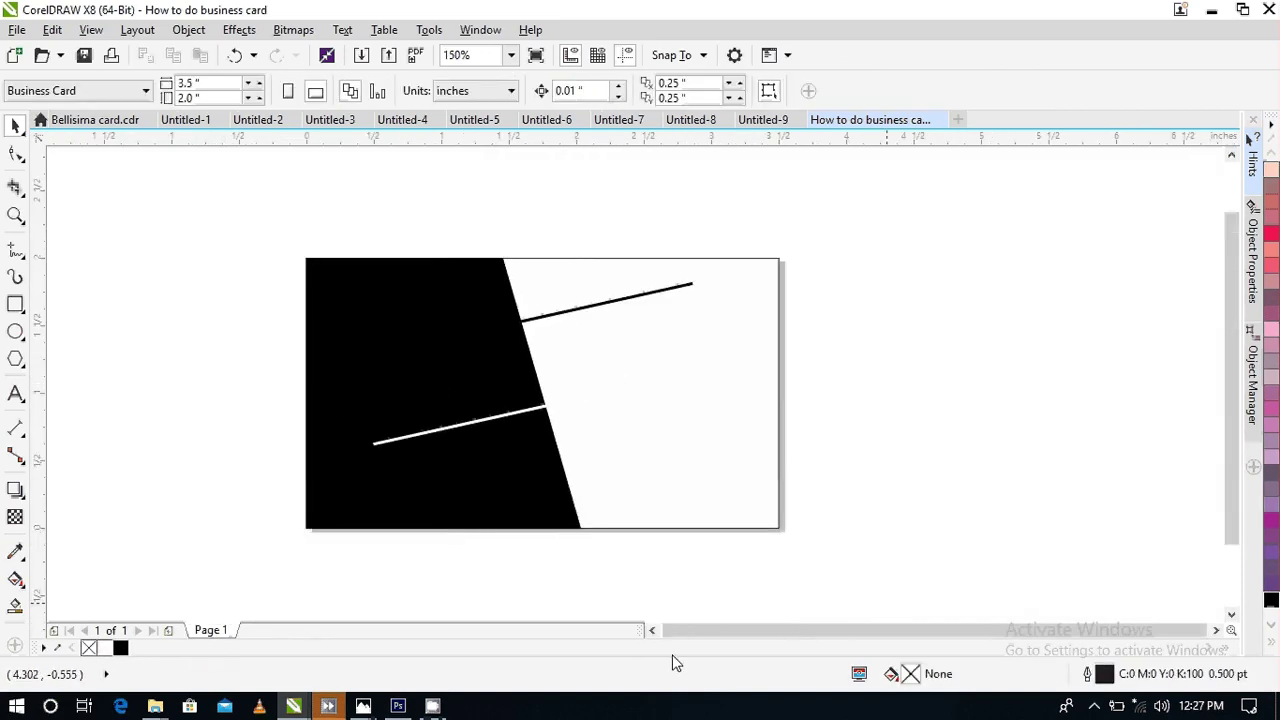
# - Lengthen the black bar toward the card's outer edge to a width of about 1.39 in
pyautogui.click(652, 630)
pyautogui.click(652, 630)
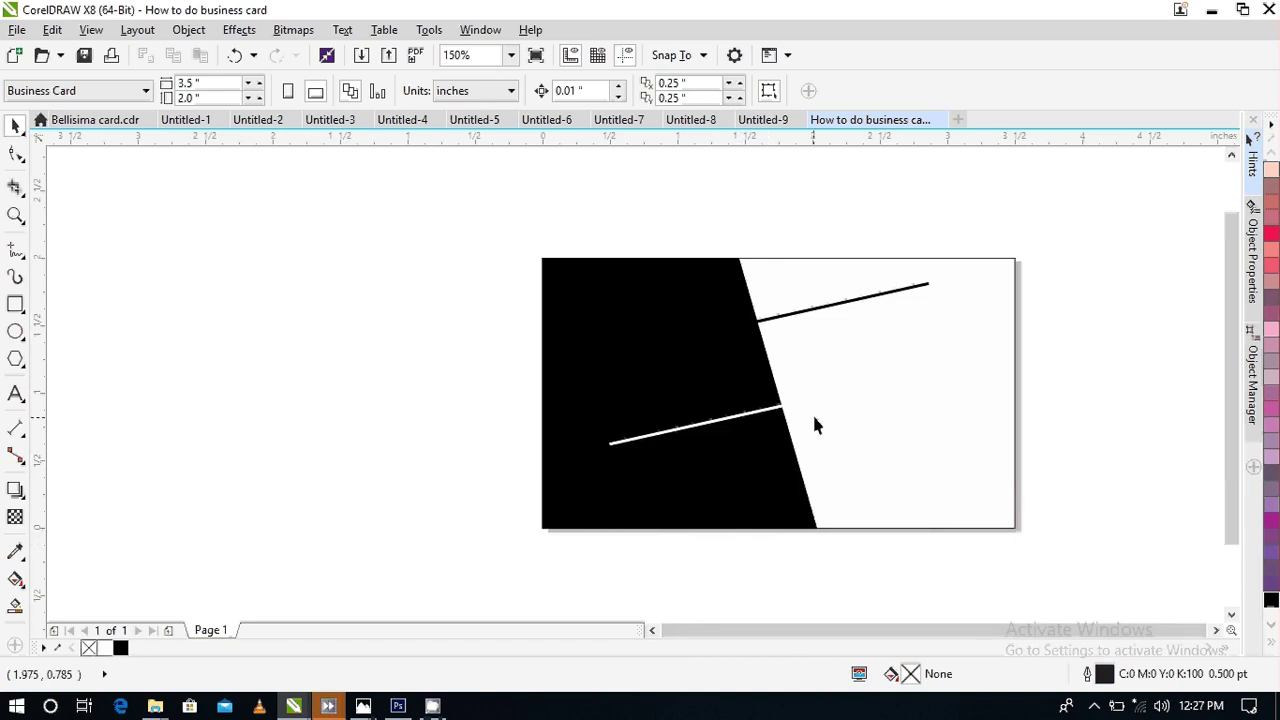
pyautogui.click(908, 288)
pyautogui.scroll(1, 936, 284)
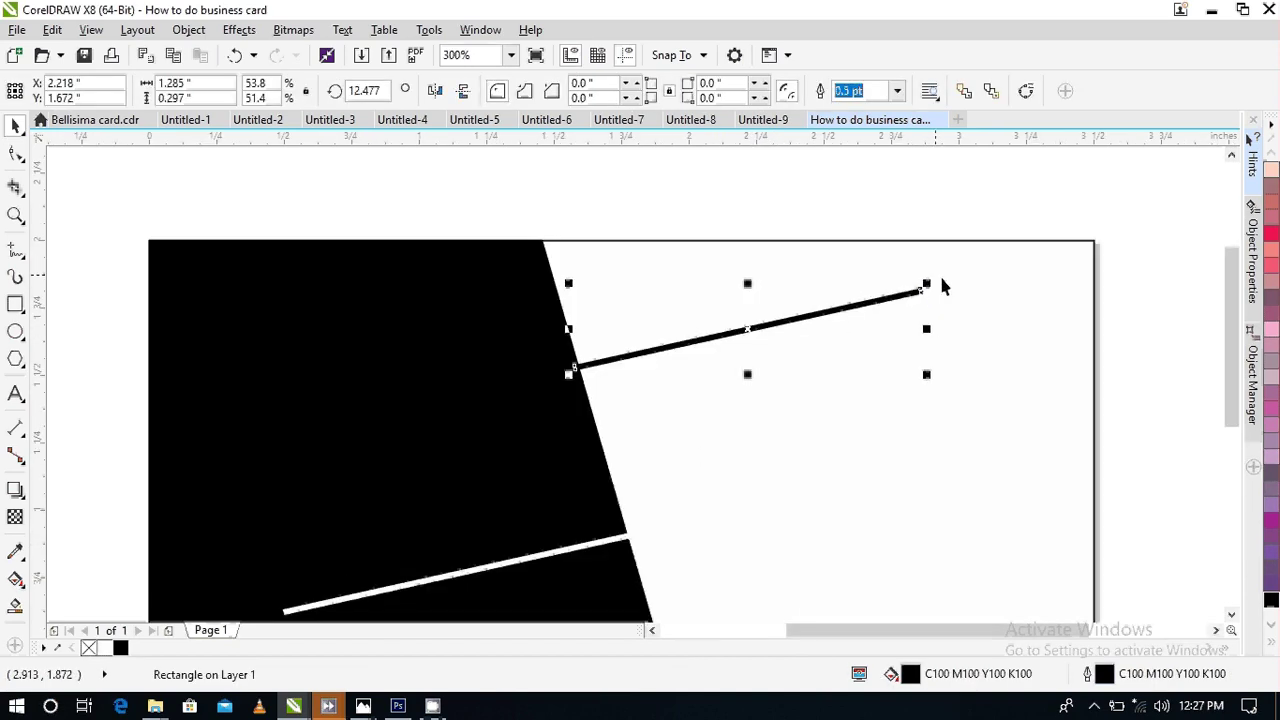
pyautogui.moveTo(928, 330); pyautogui.dragTo(1003, 288)
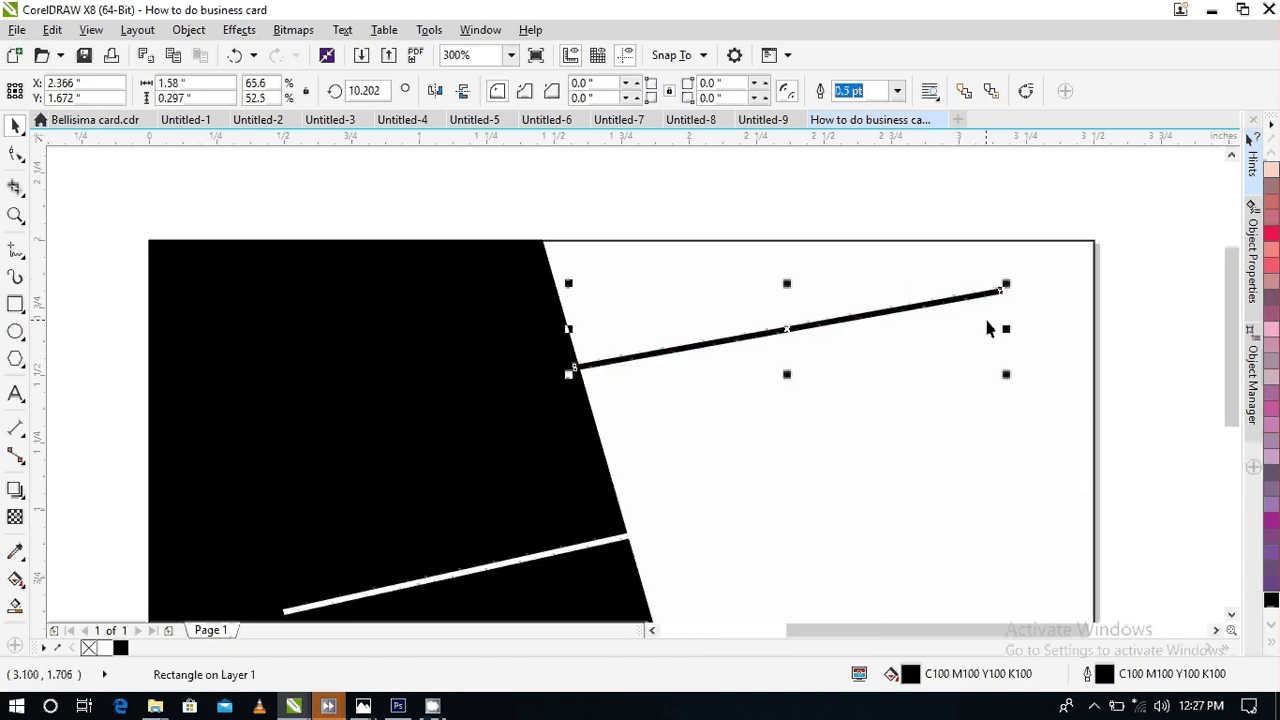
pyautogui.moveTo(1005, 330); pyautogui.dragTo(955, 356)
pyautogui.scroll(-2, 955, 356)
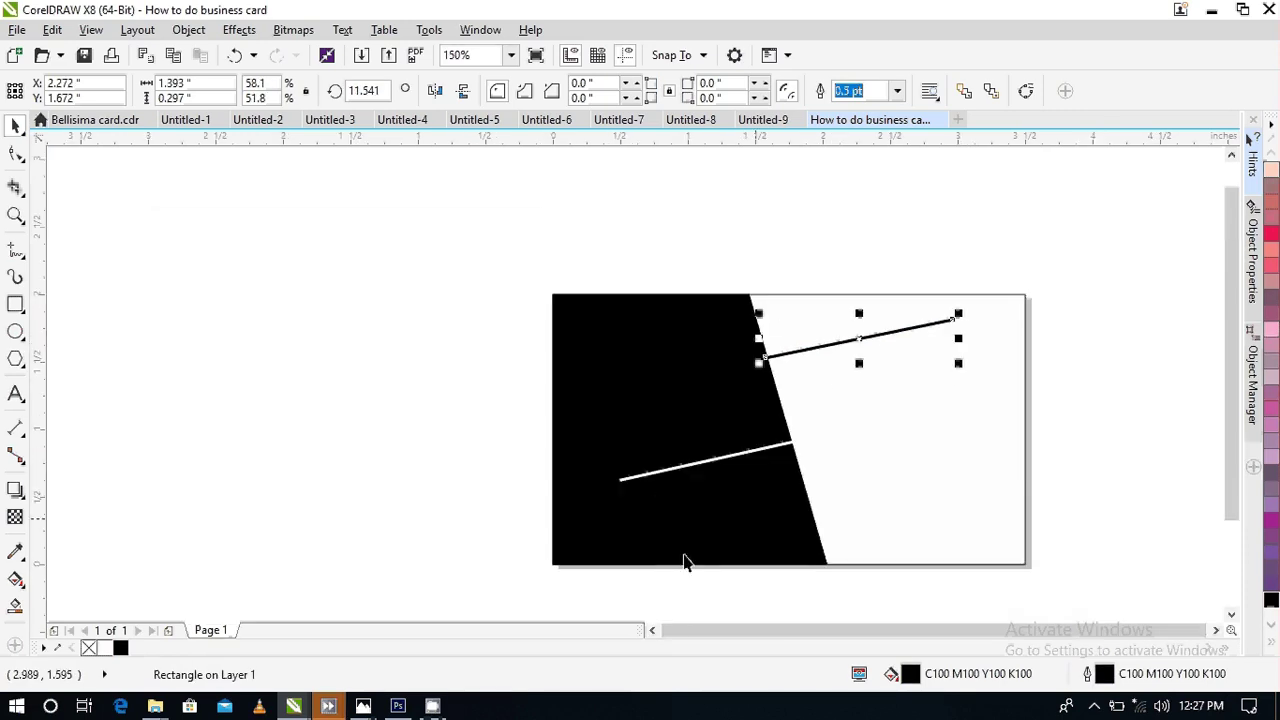
# - Lengthen the white bar slightly at its outer end, keeping its other end on the panel's slanted edge
pyautogui.click(650, 485)
pyautogui.click(620, 481)
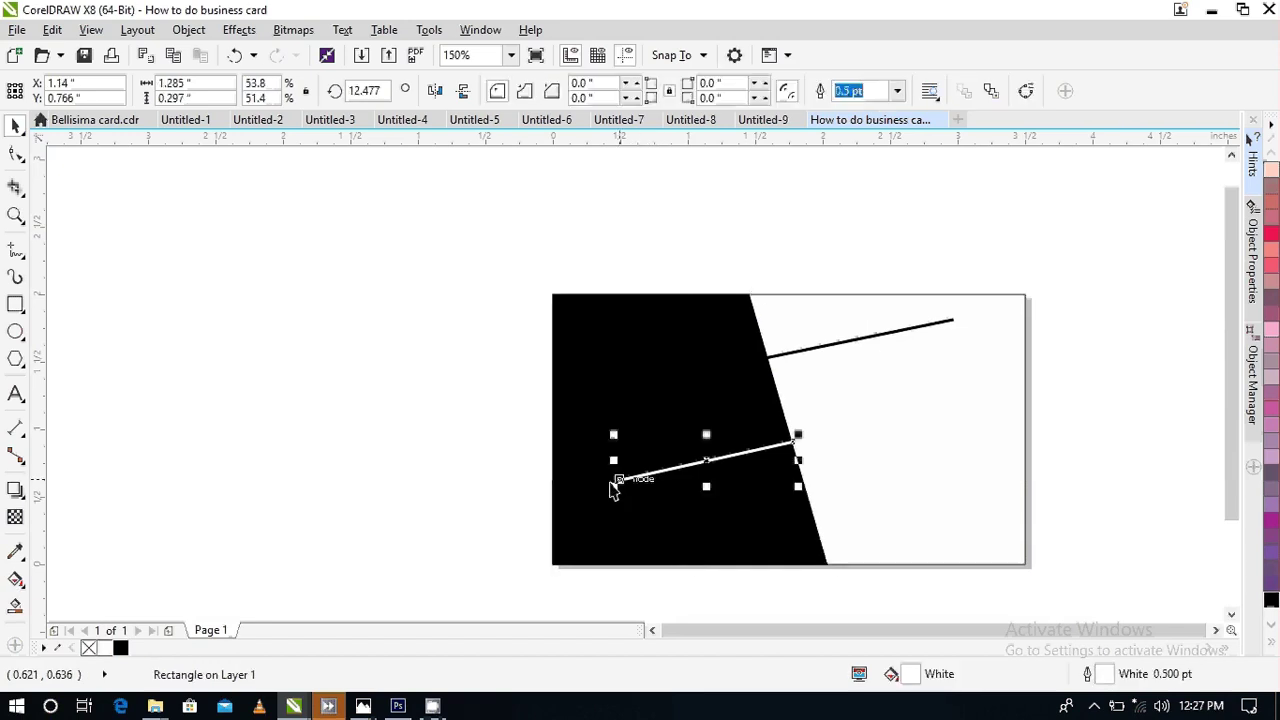
pyautogui.moveTo(613, 460); pyautogui.dragTo(601, 460)
pyautogui.click(466, 429)
pyautogui.scroll(-2, 800, 345)
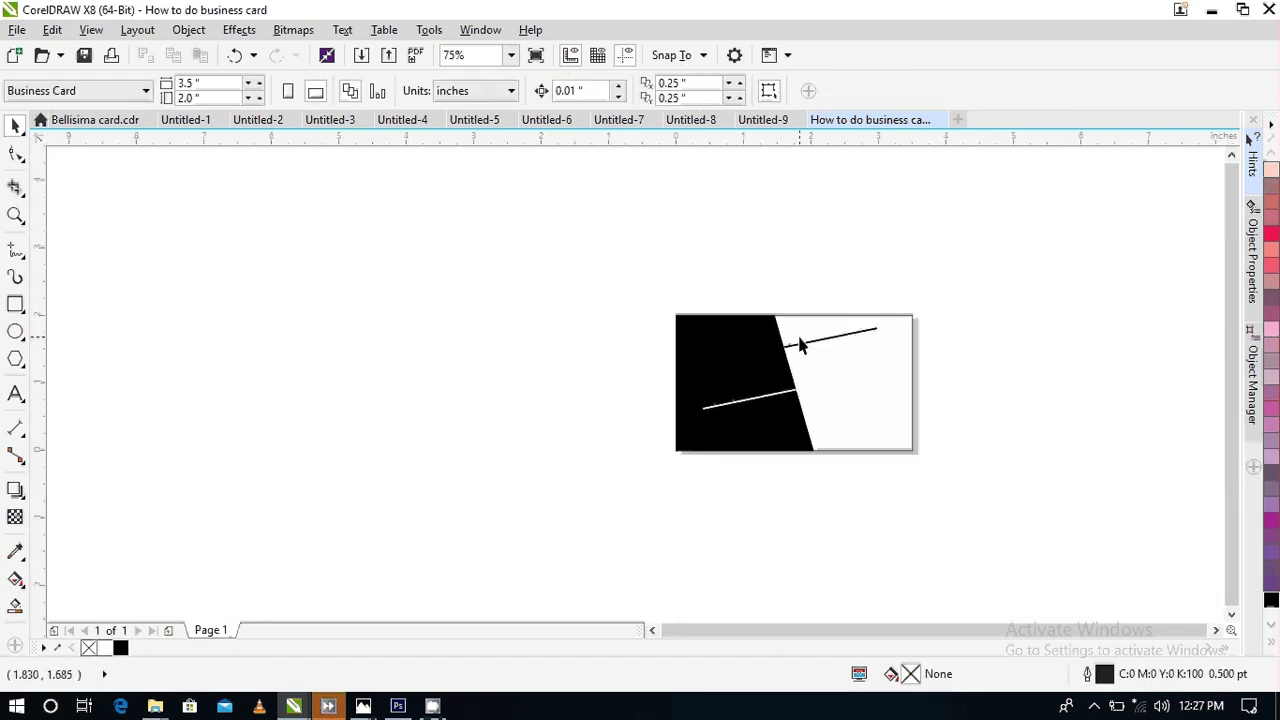
pyautogui.scroll(2, 800, 345)
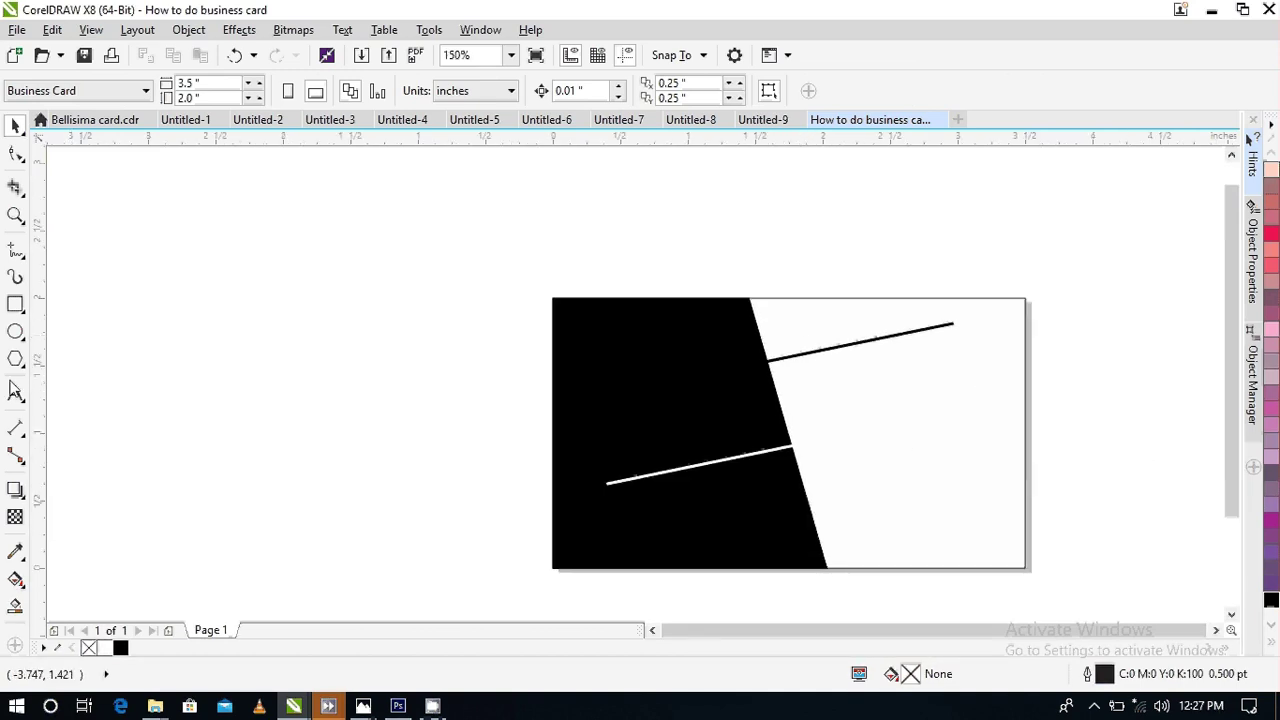
# - Add the artistic text "NEWBATH WORKS" and place it above the card, centered at about X 2.01, Y 2.51 in
pyautogui.click(15, 393)
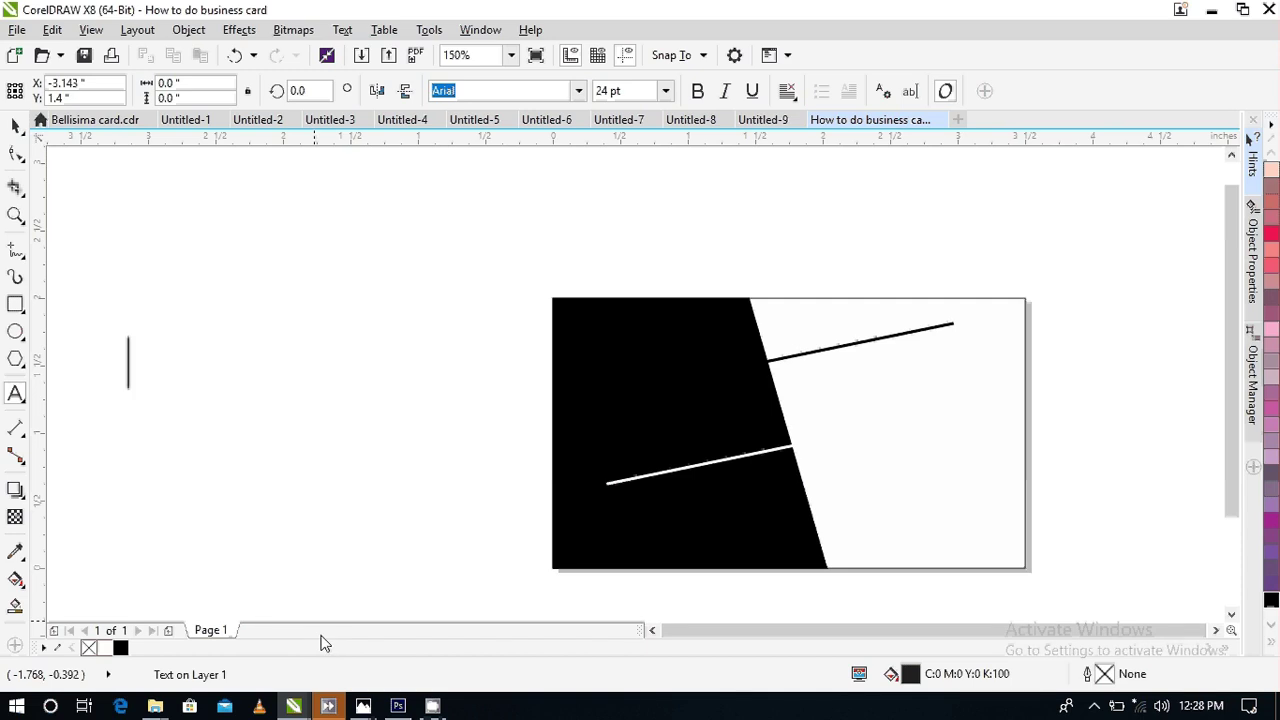
pyautogui.write('NE')
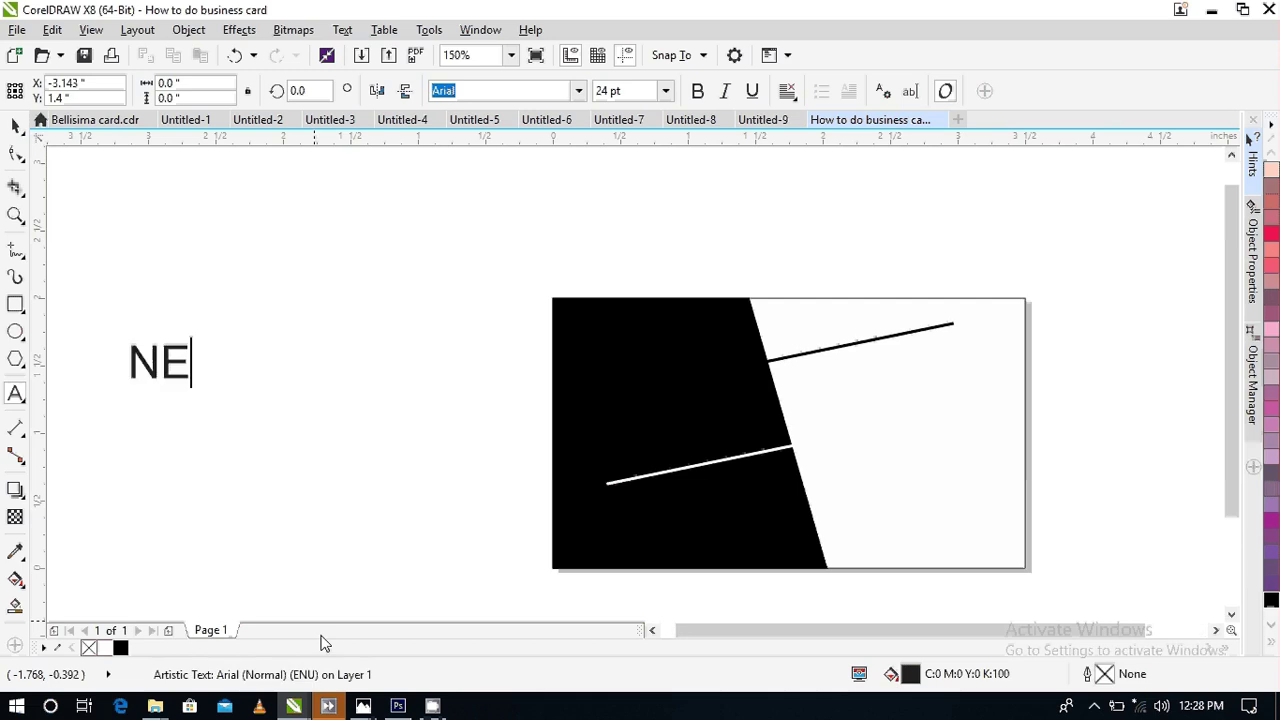
pyautogui.write('WBA')
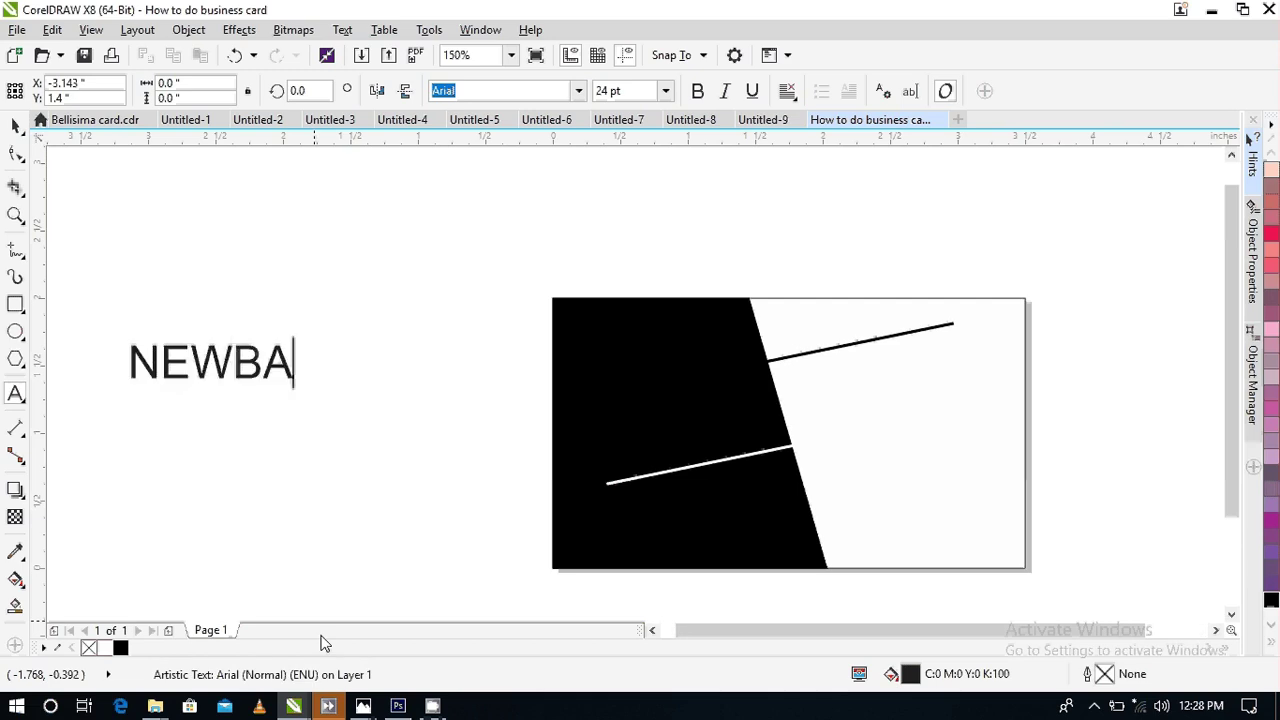
pyautogui.write('TH')
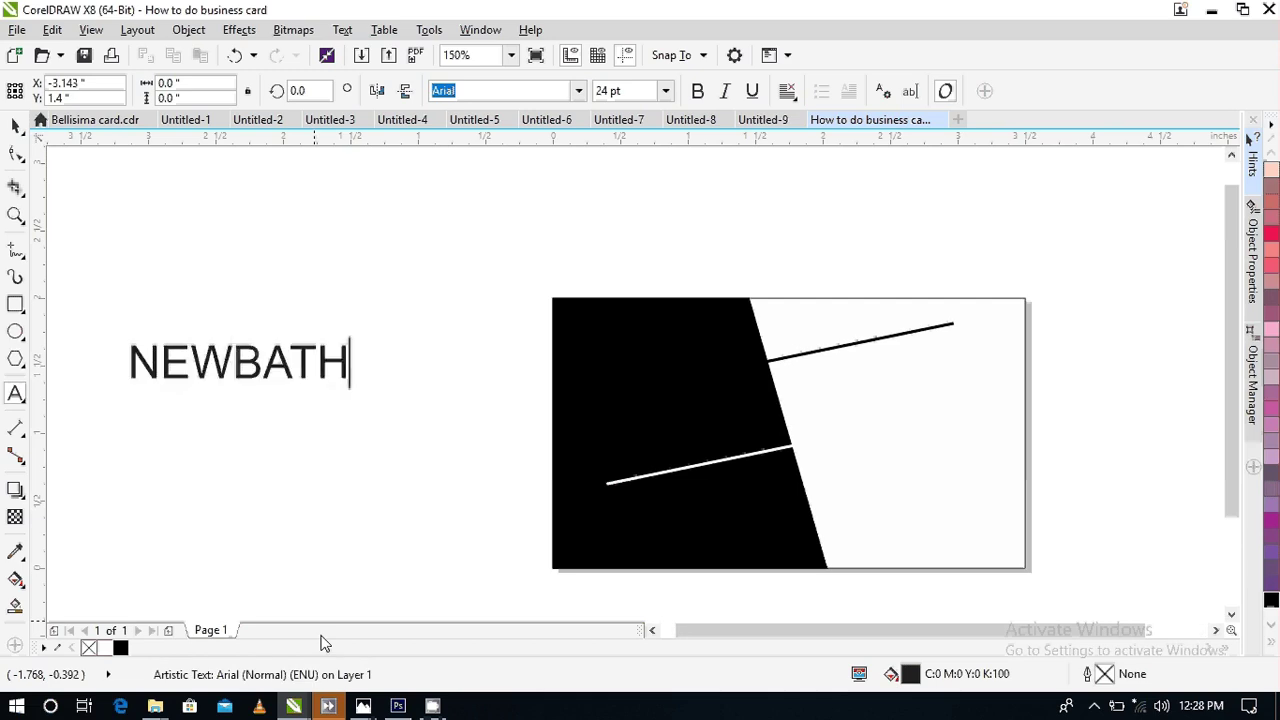
pyautogui.write(' WOR')
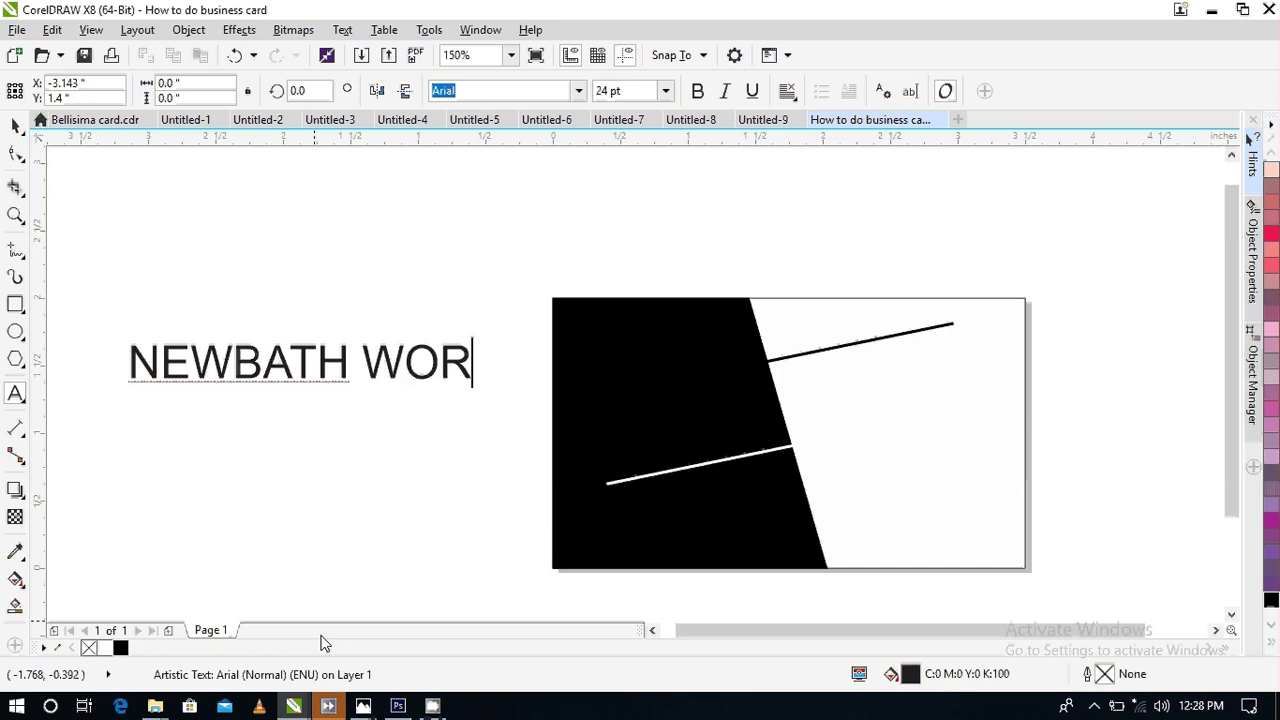
pyautogui.write('KS')
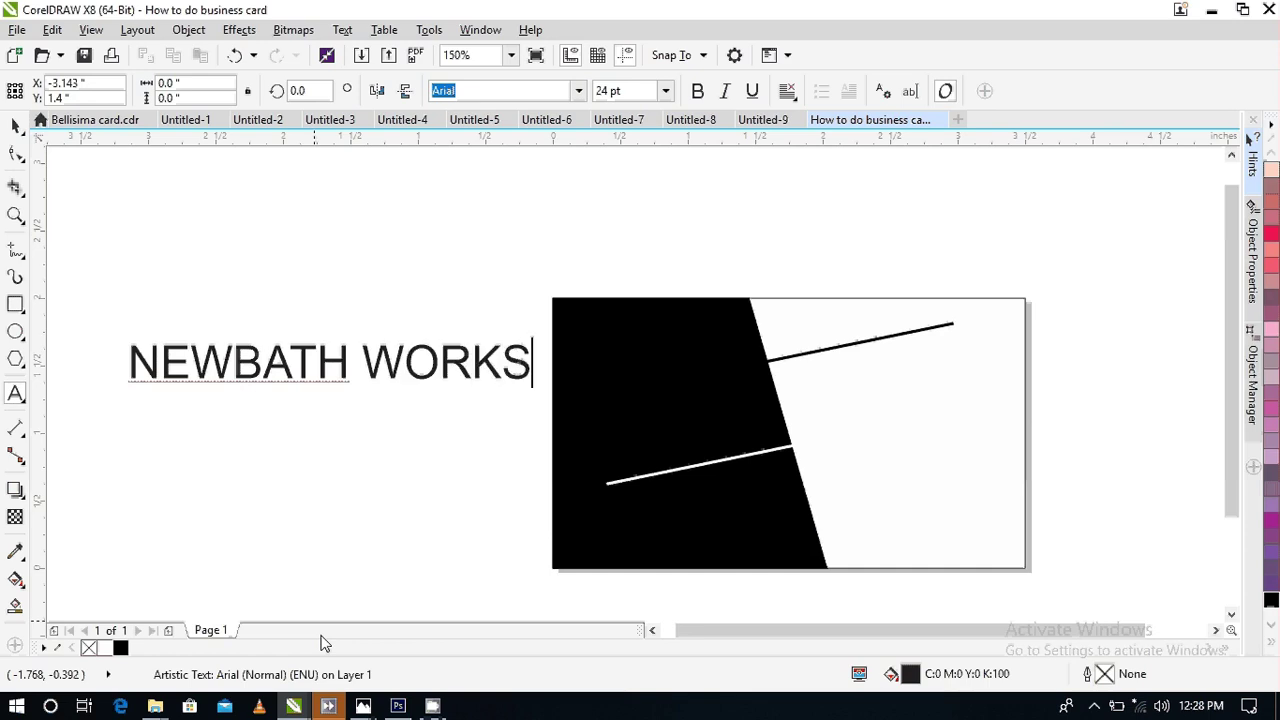
pyautogui.press('Escape')
pyautogui.click(12, 127)
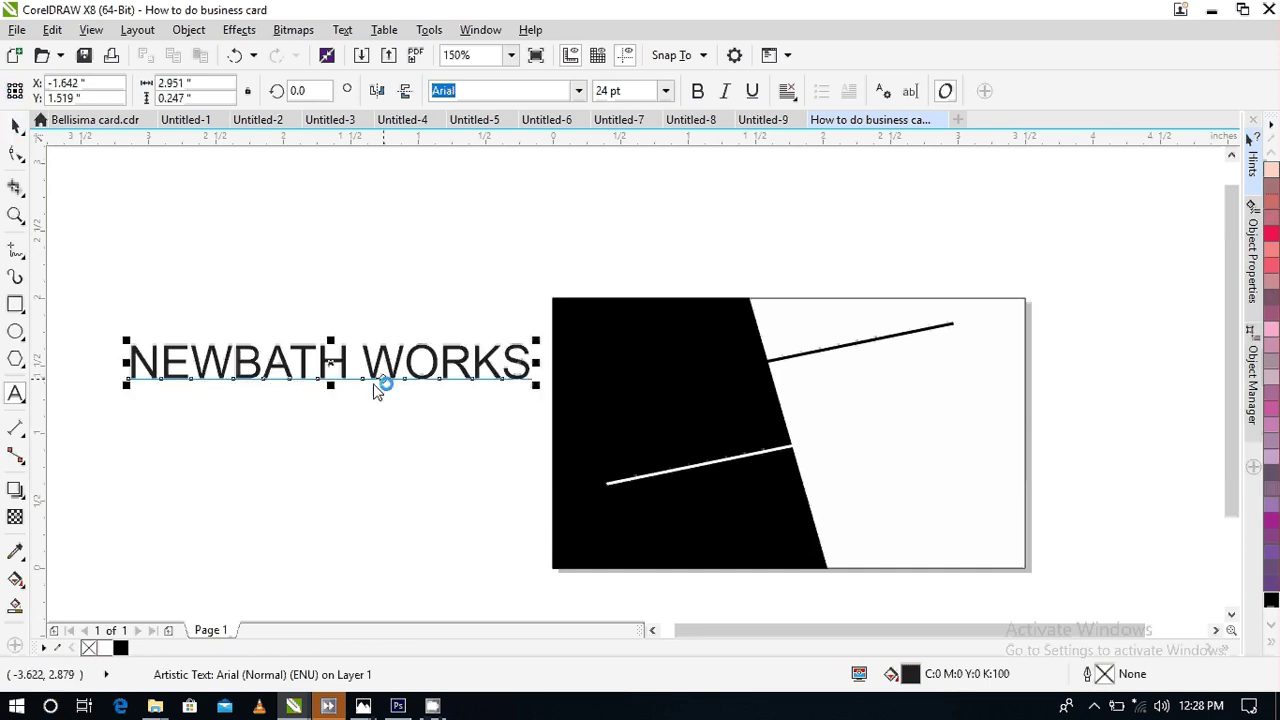
pyautogui.moveTo(327, 360); pyautogui.dragTo(824, 229)
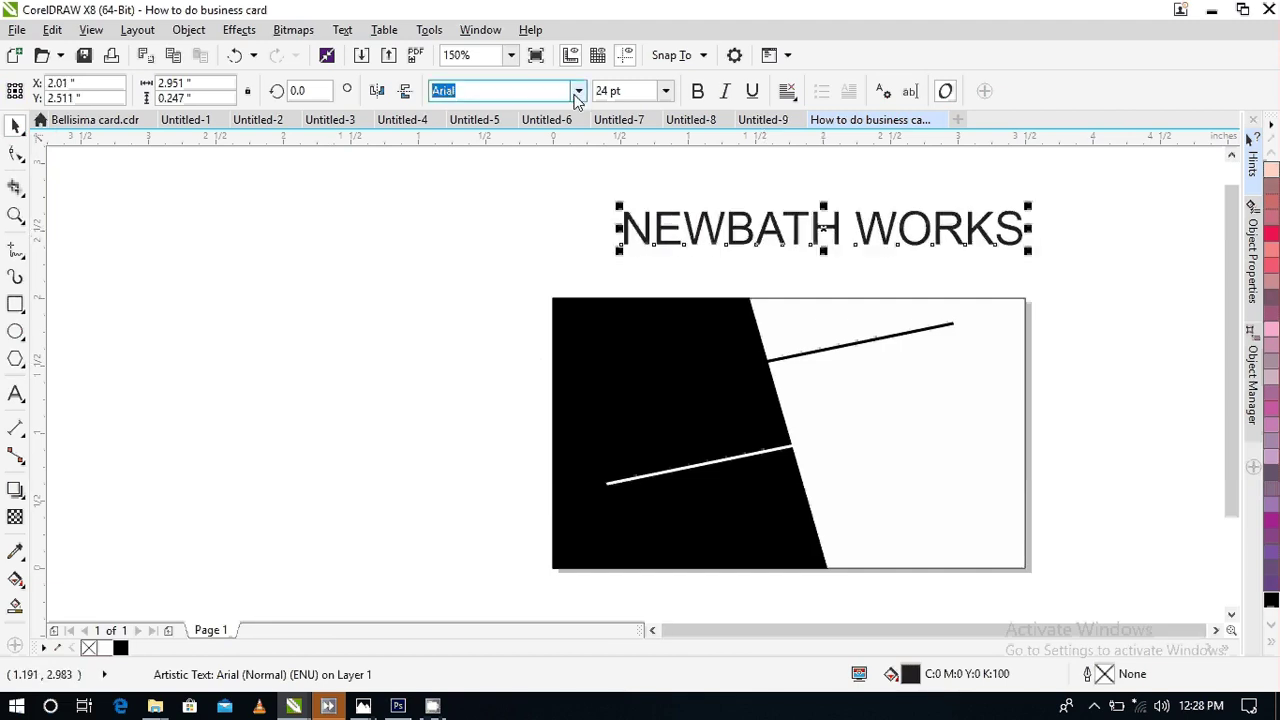
# - Preview fonts for the "NEWBATH WORKS" text and set it in Clarendon BT
pyautogui.click(578, 91)
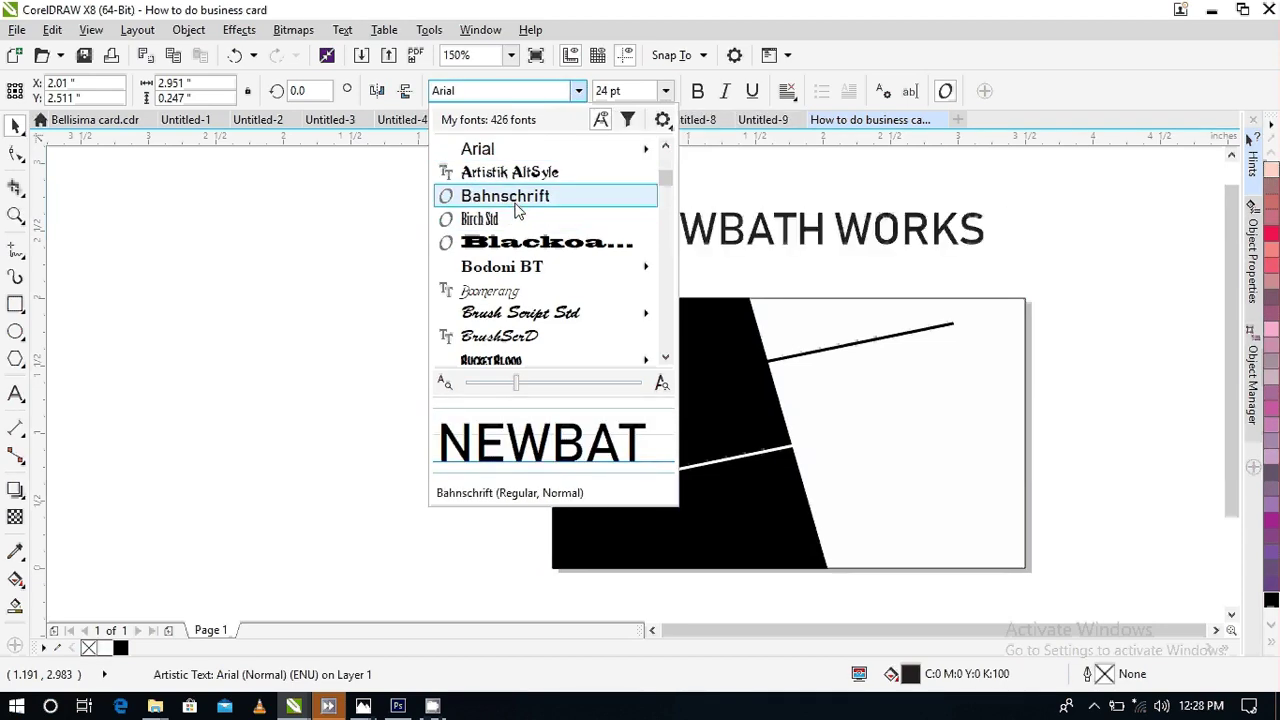
pyautogui.moveTo(507, 280)
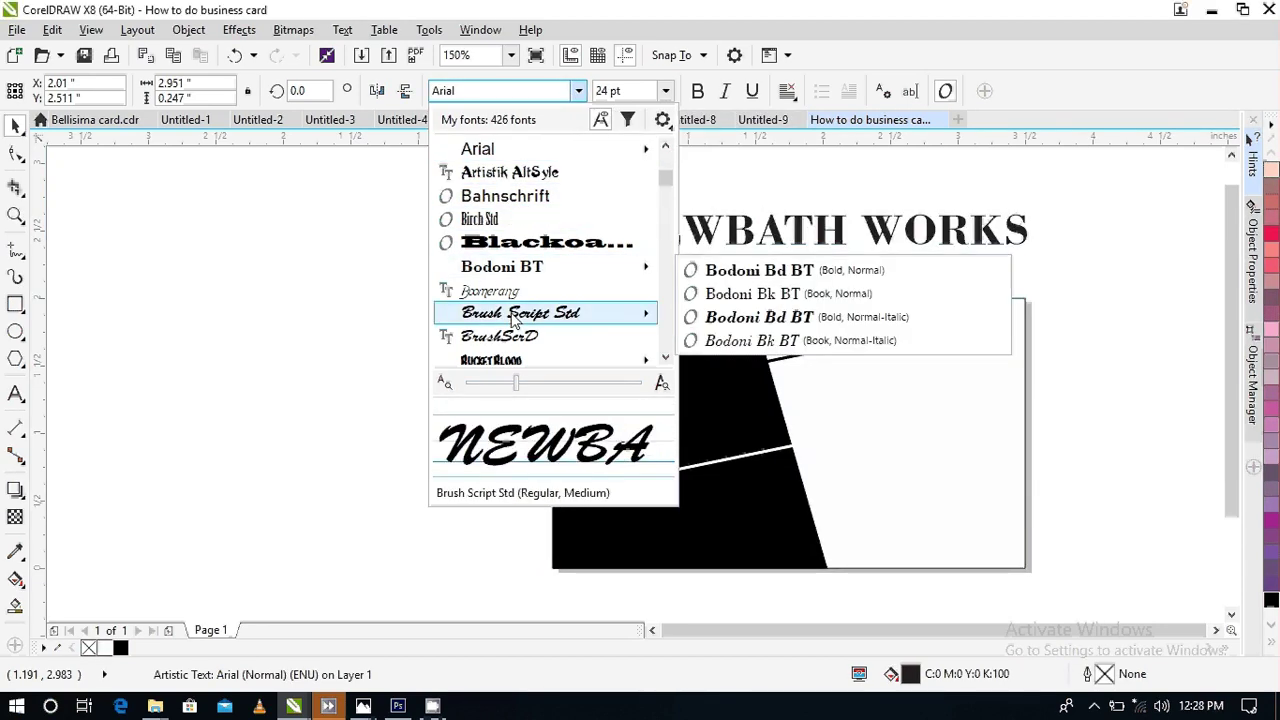
pyautogui.moveTo(510, 314)
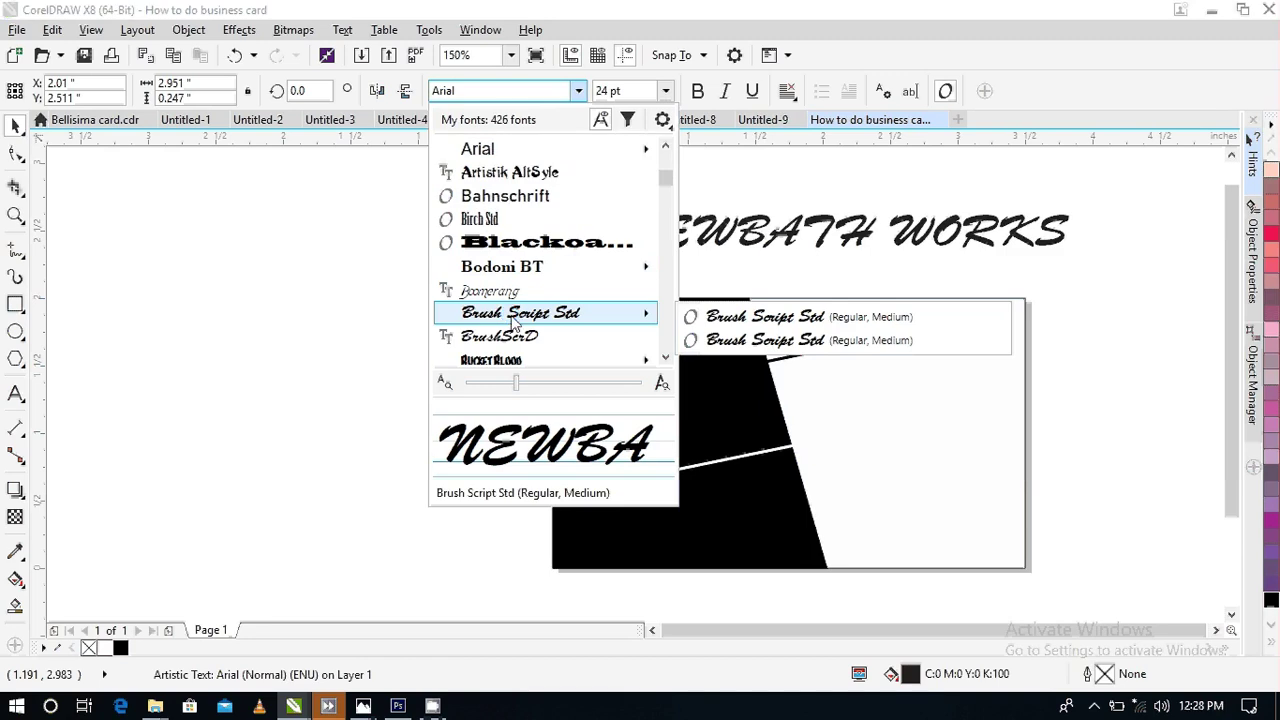
pyautogui.scroll(-1, 512, 310)
pyautogui.scroll(-2, 514, 296)
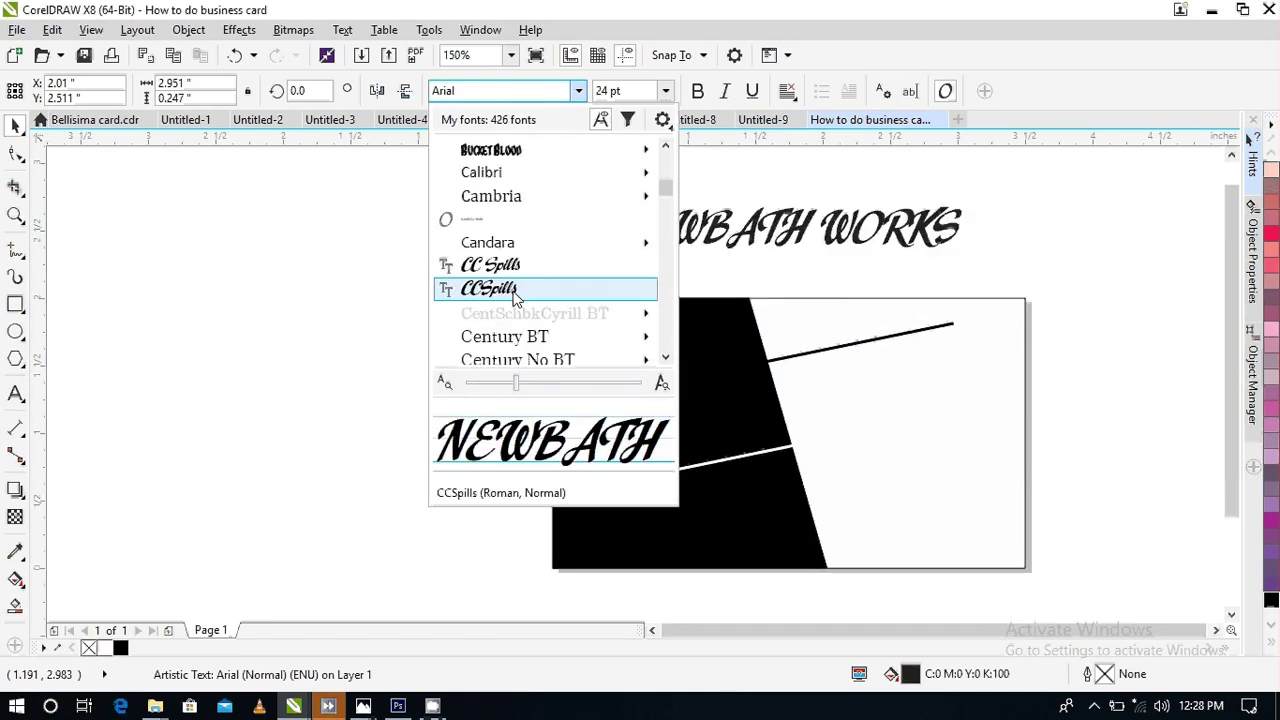
pyautogui.scroll(-2, 514, 296)
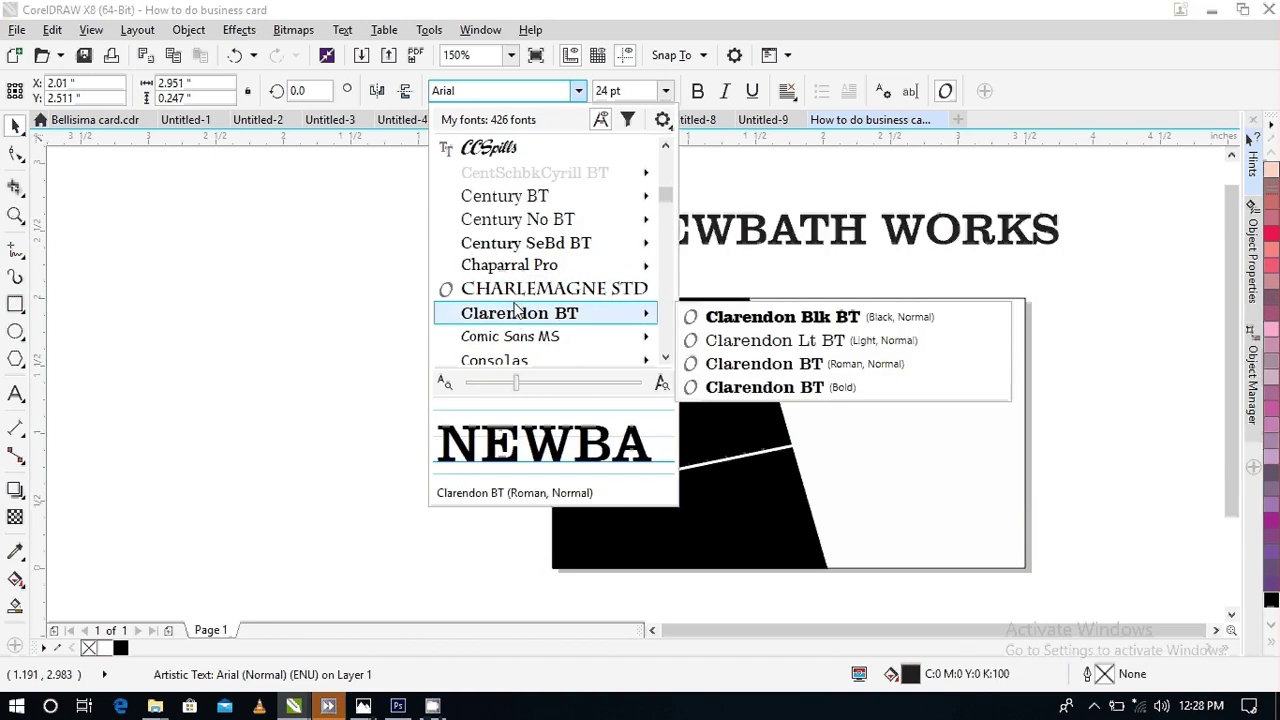
pyautogui.scroll(-2, 549, 282)
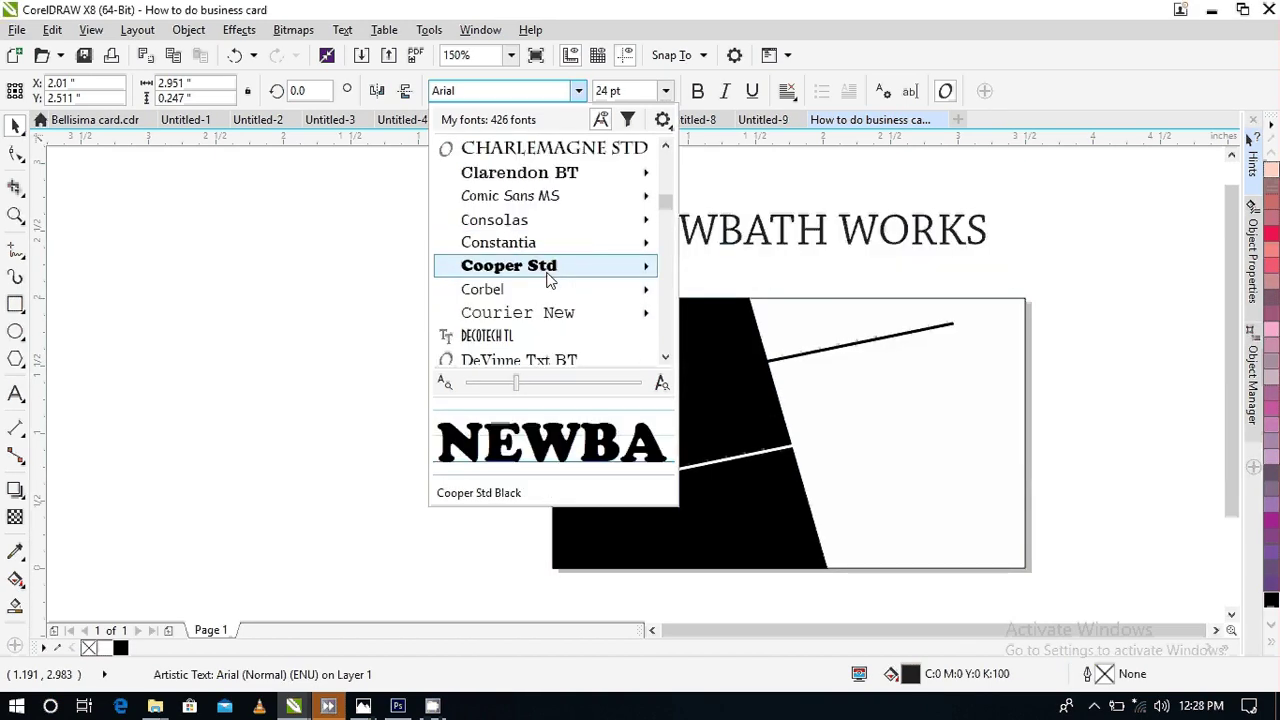
pyautogui.click(558, 176)
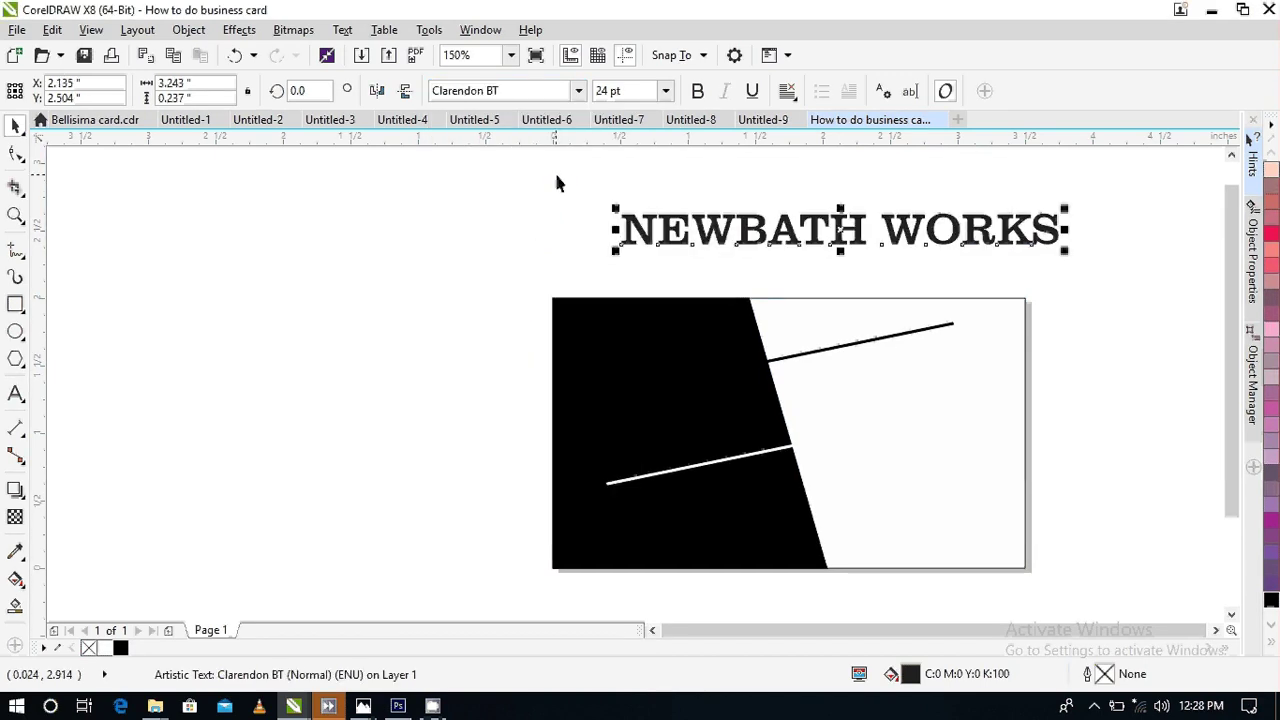
# - Break the text apart into separate words and move NEWBATH away from WORKS, centered at about X 1.09, Y 2.49 in
pyautogui.hotkey('ctrl', 'k')
pyautogui.click(838, 240)
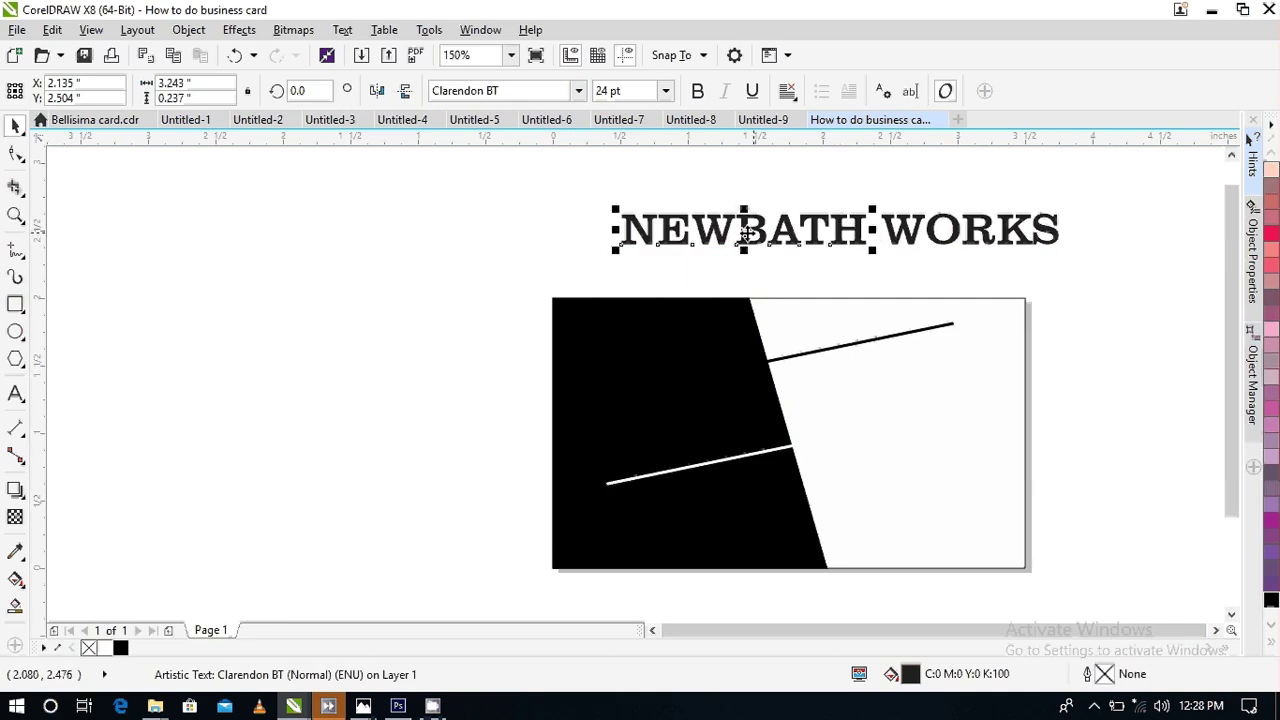
pyautogui.moveTo(744, 229); pyautogui.dragTo(703, 240)
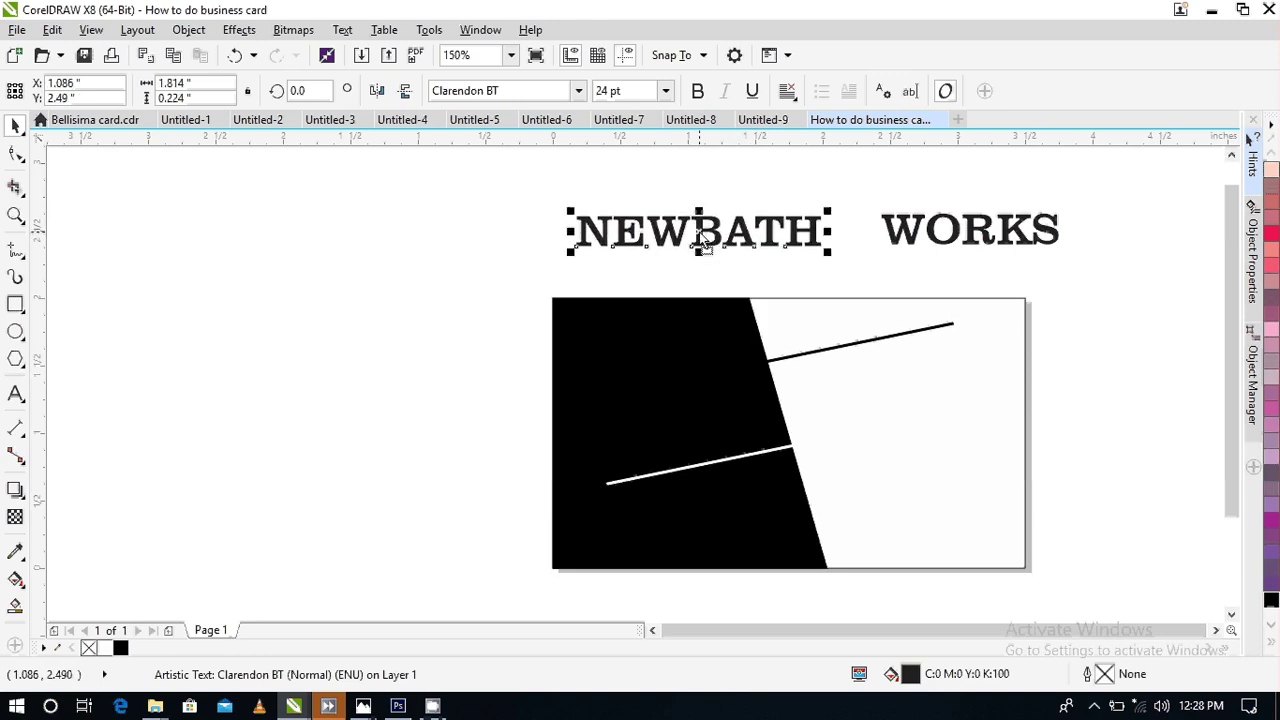
# - Scale NEWBATH down about its center to a font size of about 8.9 pt
pyautogui.moveTo(829, 213); pyautogui.dragTo(777, 217)
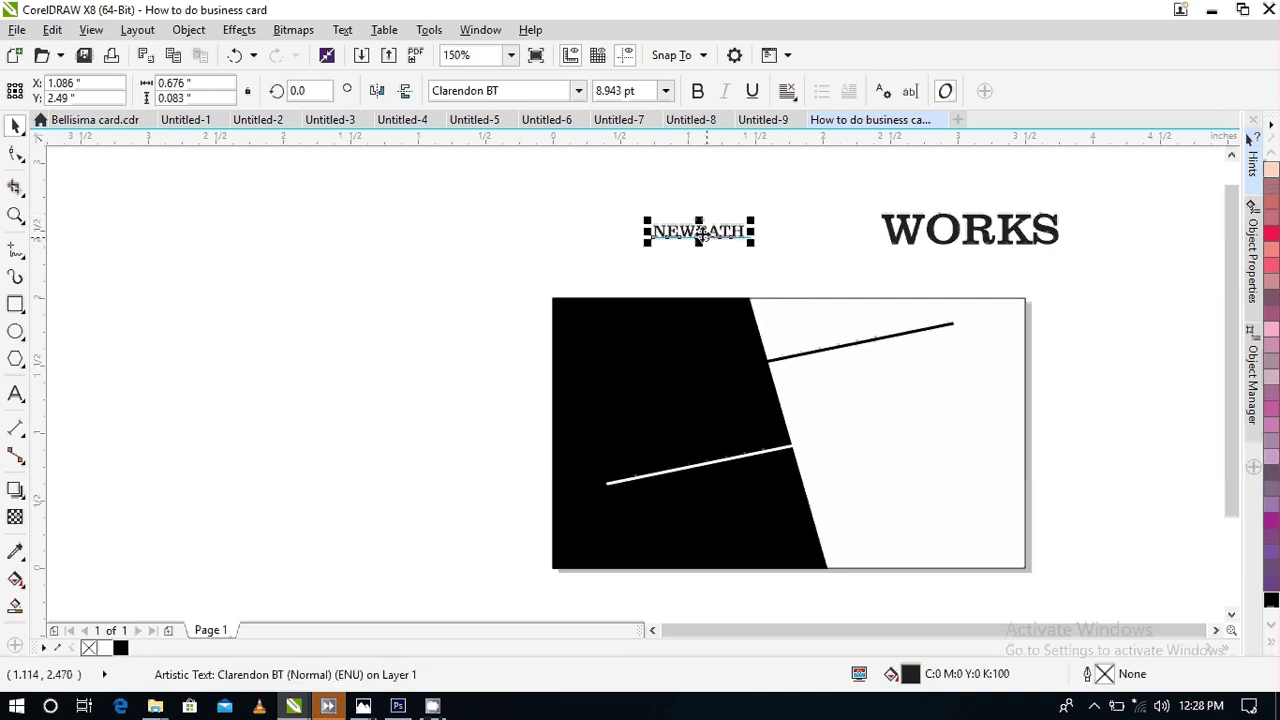
# - Move NEWBATH onto the black panel, centered at about X 1.135, Y 1.608 in
pyautogui.moveTo(703, 236); pyautogui.dragTo(706, 356)
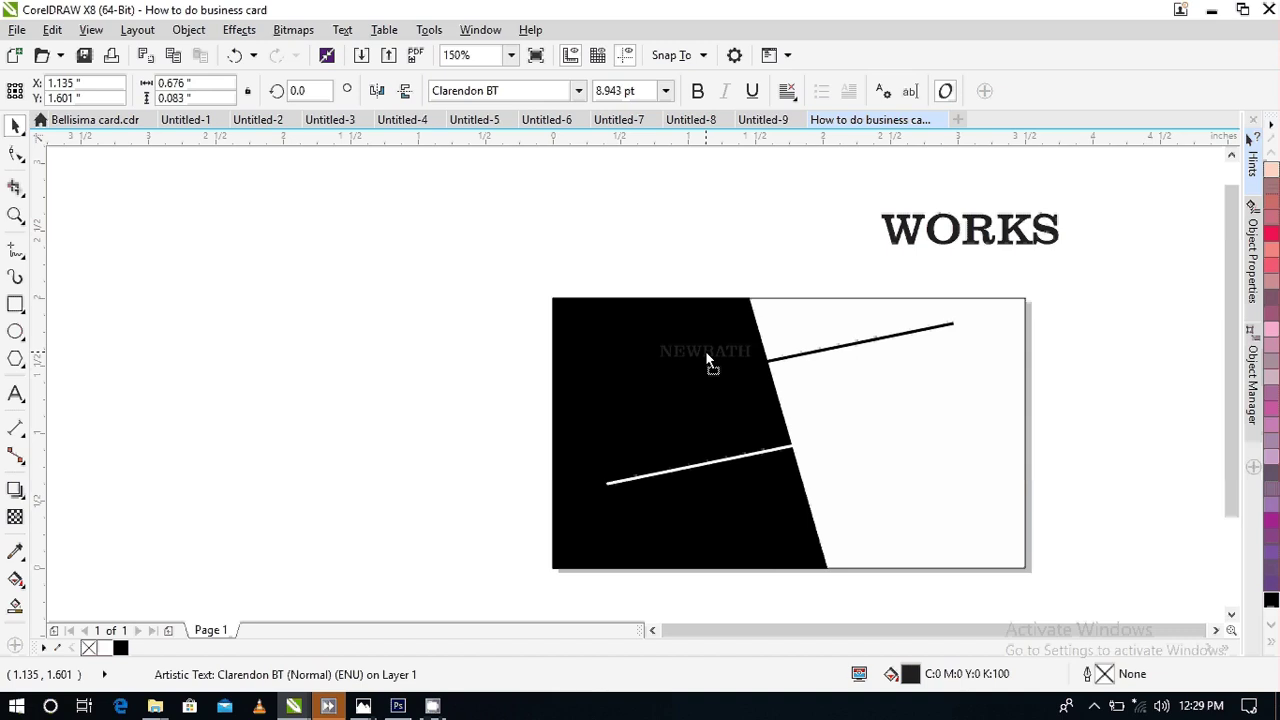
pyautogui.moveTo(705, 350); pyautogui.dragTo(705, 349)
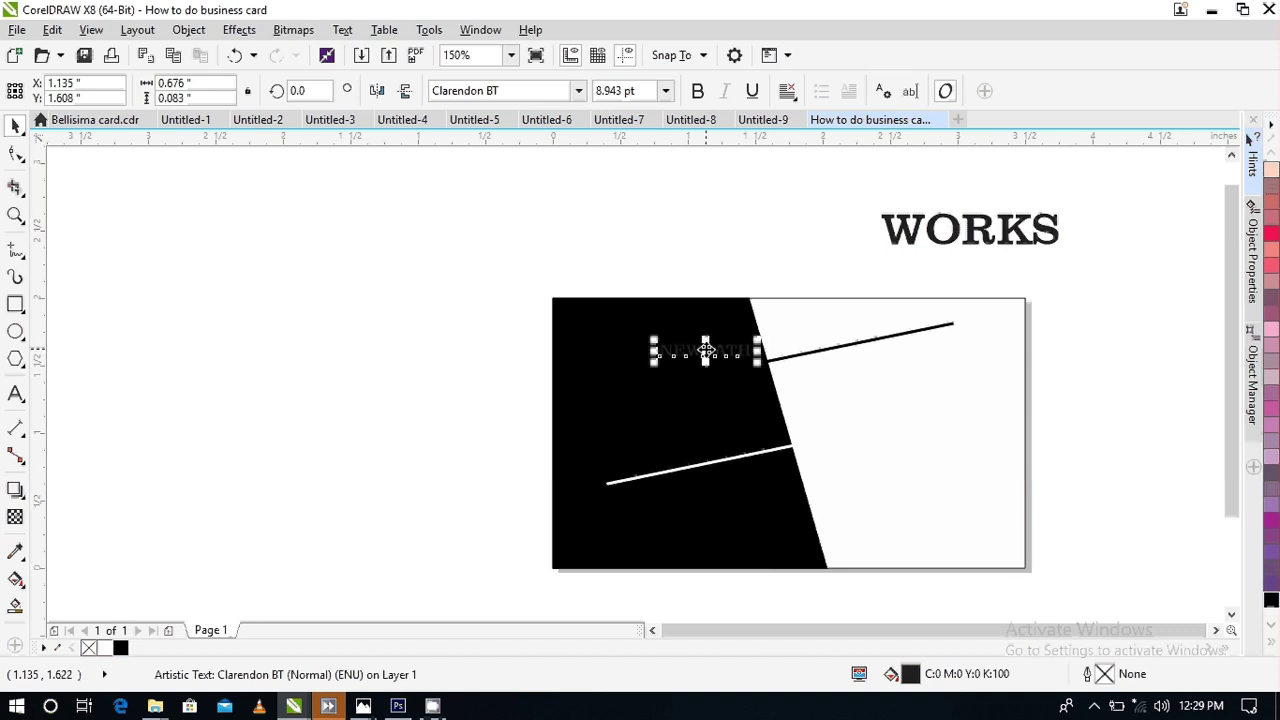
pyautogui.scroll(2, 705, 350)
pyautogui.click(706, 350)
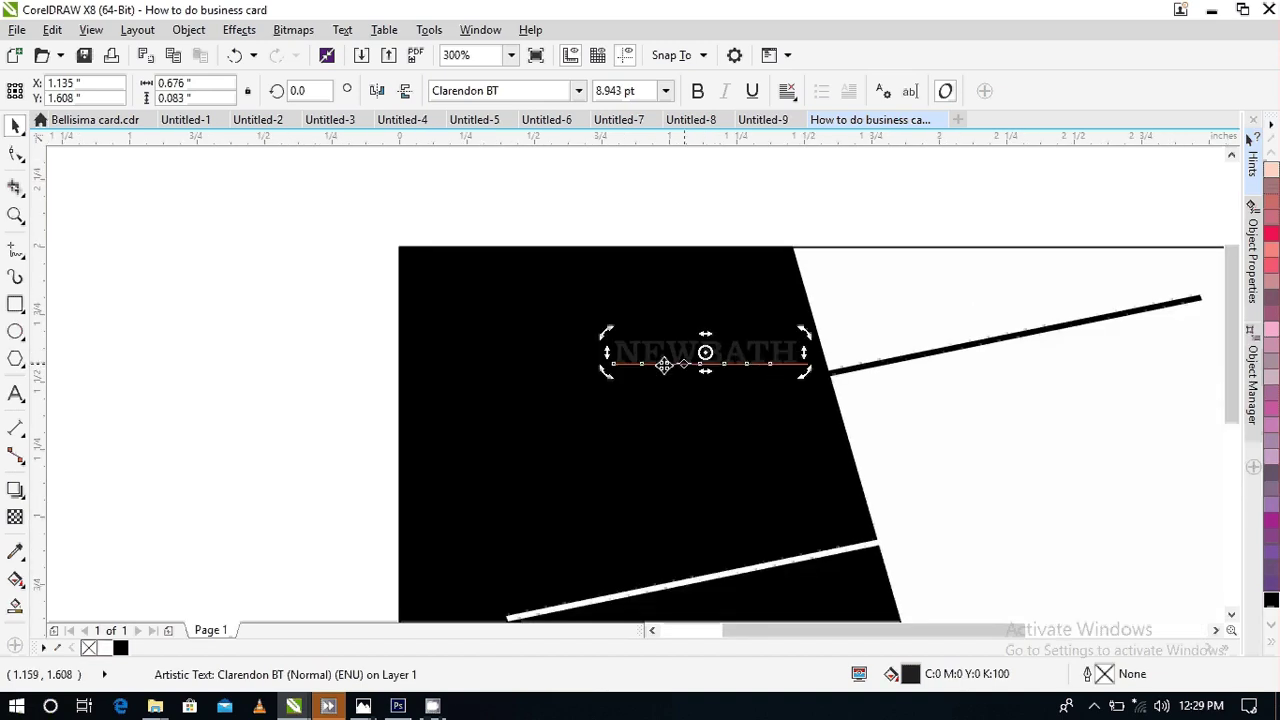
pyautogui.moveTo(609, 352); pyautogui.dragTo(606, 378)
pyautogui.scroll(-2, 690, 362)
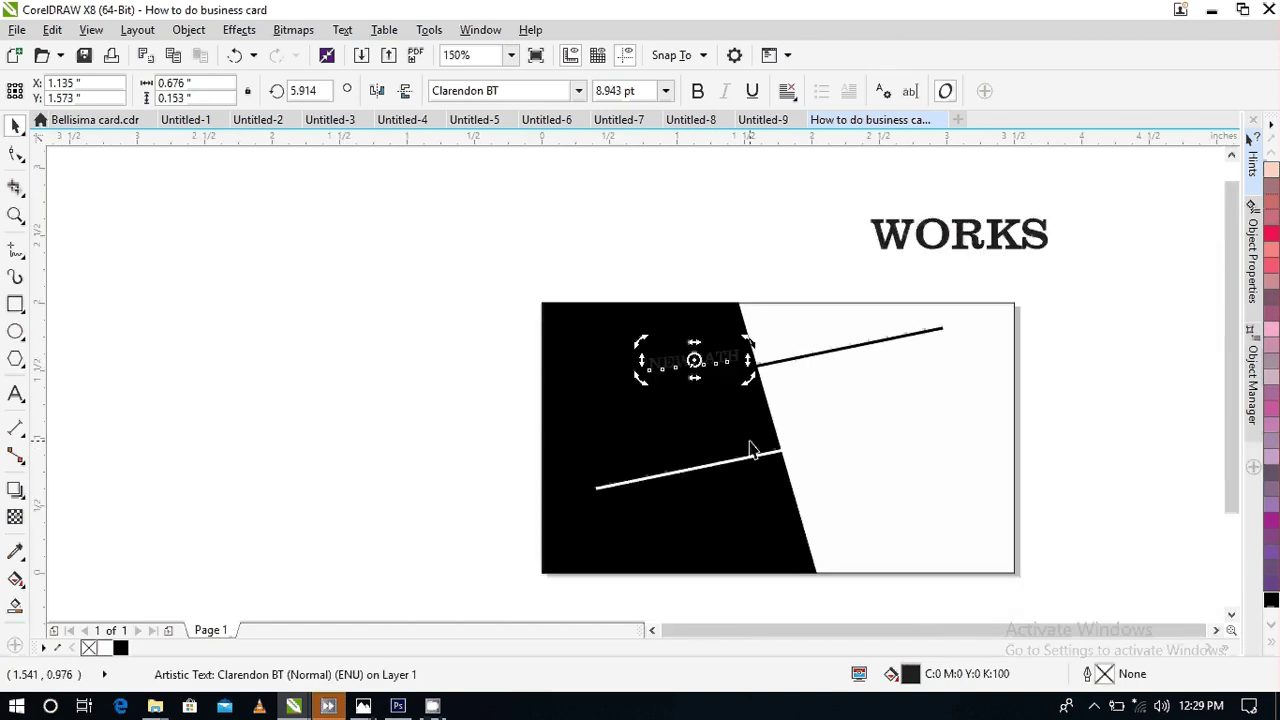
pyautogui.hotkey('ctrl', 'z')
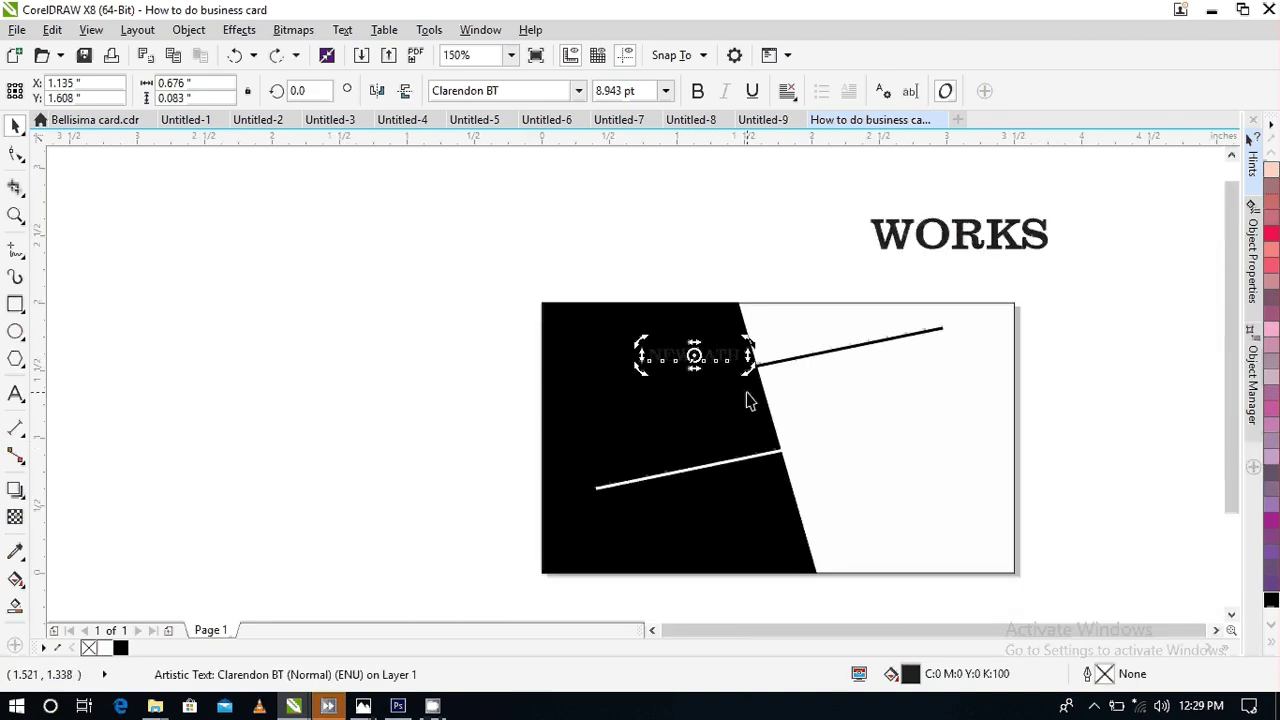
# - Rotate NEWBATH about 10.3° counterclockwise around its center so it slopes upward on the black panel
pyautogui.scroll(2, 737, 374)
pyautogui.scroll(2, 737, 374)
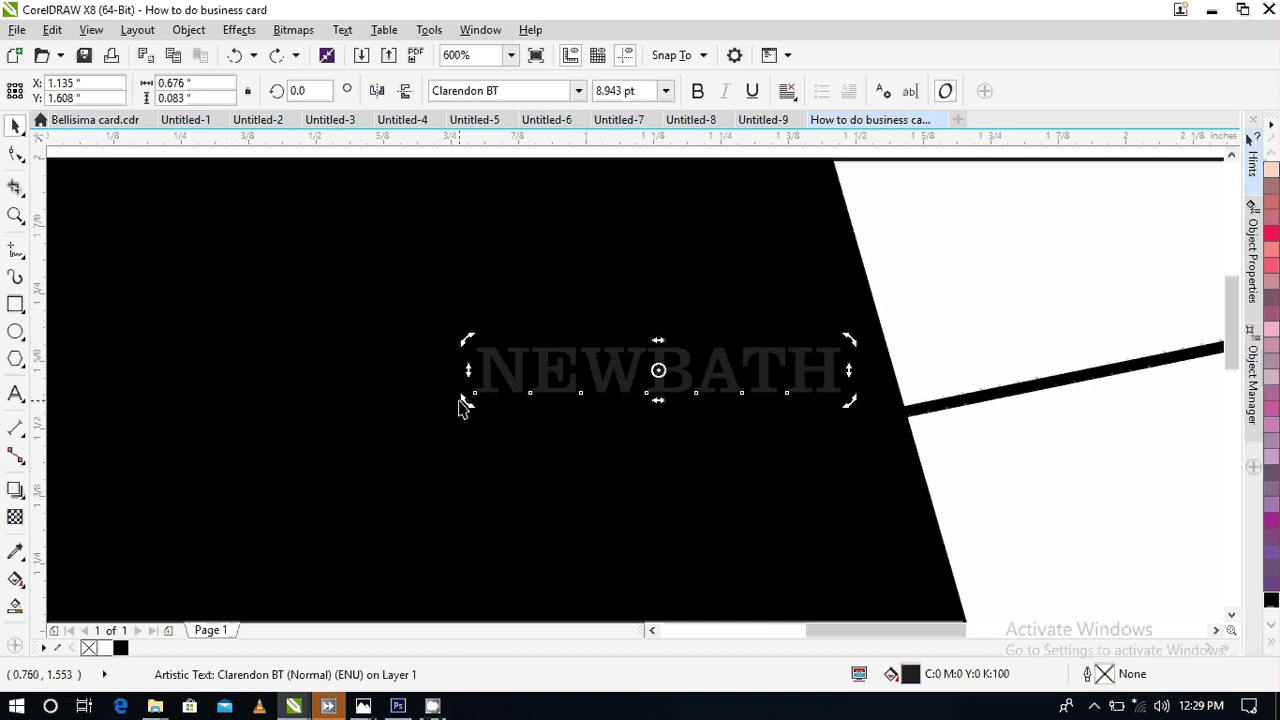
pyautogui.moveTo(466, 398); pyautogui.dragTo(471, 416)
pyautogui.moveTo(475, 438)
pyautogui.mouseDown()
pyautogui.moveTo(477, 449)
pyautogui.moveTo(477, 414)
pyautogui.moveTo(486, 429)
pyautogui.mouseUp()
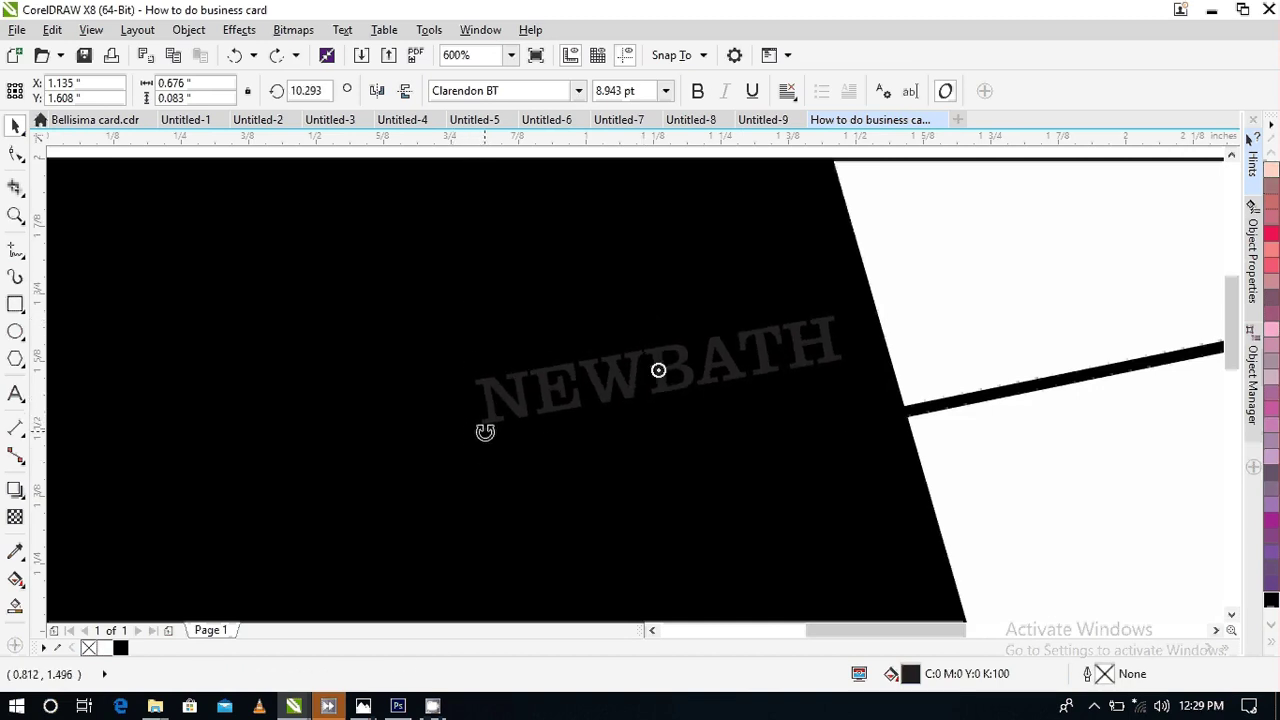
pyautogui.scroll(-2, 520, 420)
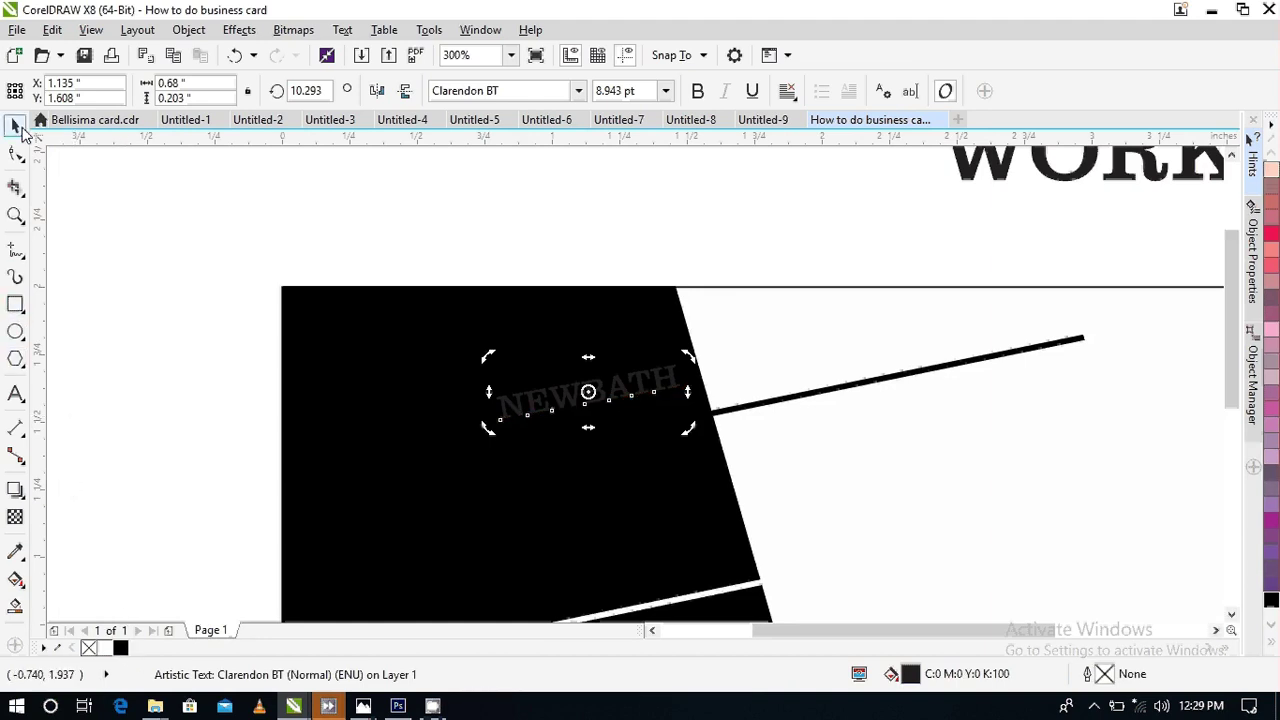
pyautogui.click(140, 268)
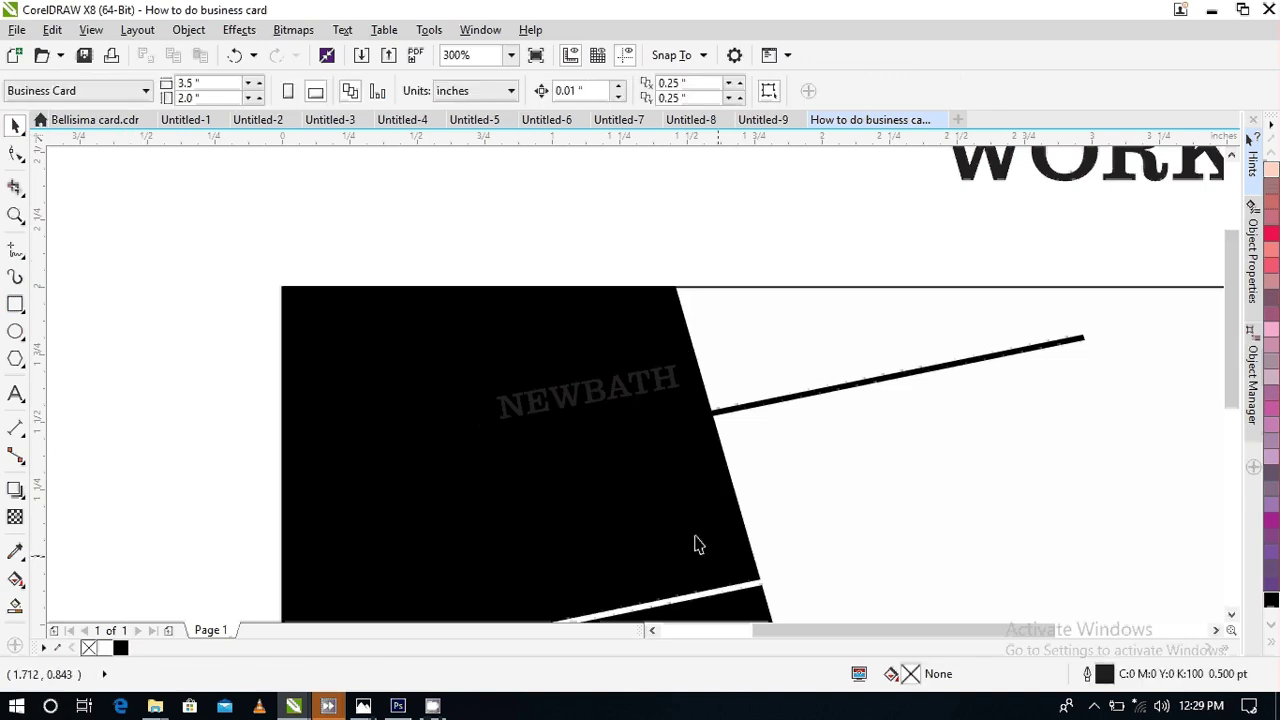
# - Color the rotated NEWBATH text white, both fill and outline
pyautogui.click(600, 409)
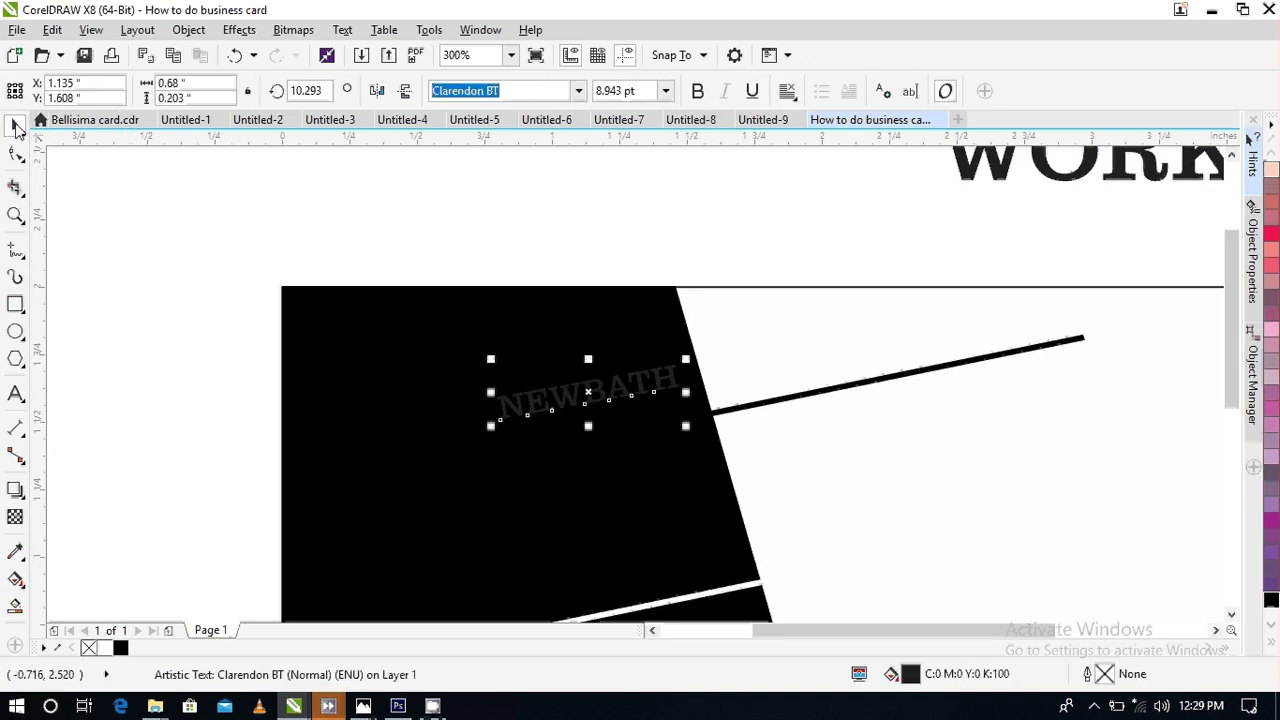
pyautogui.click(101, 649)
pyautogui.click(175, 512)
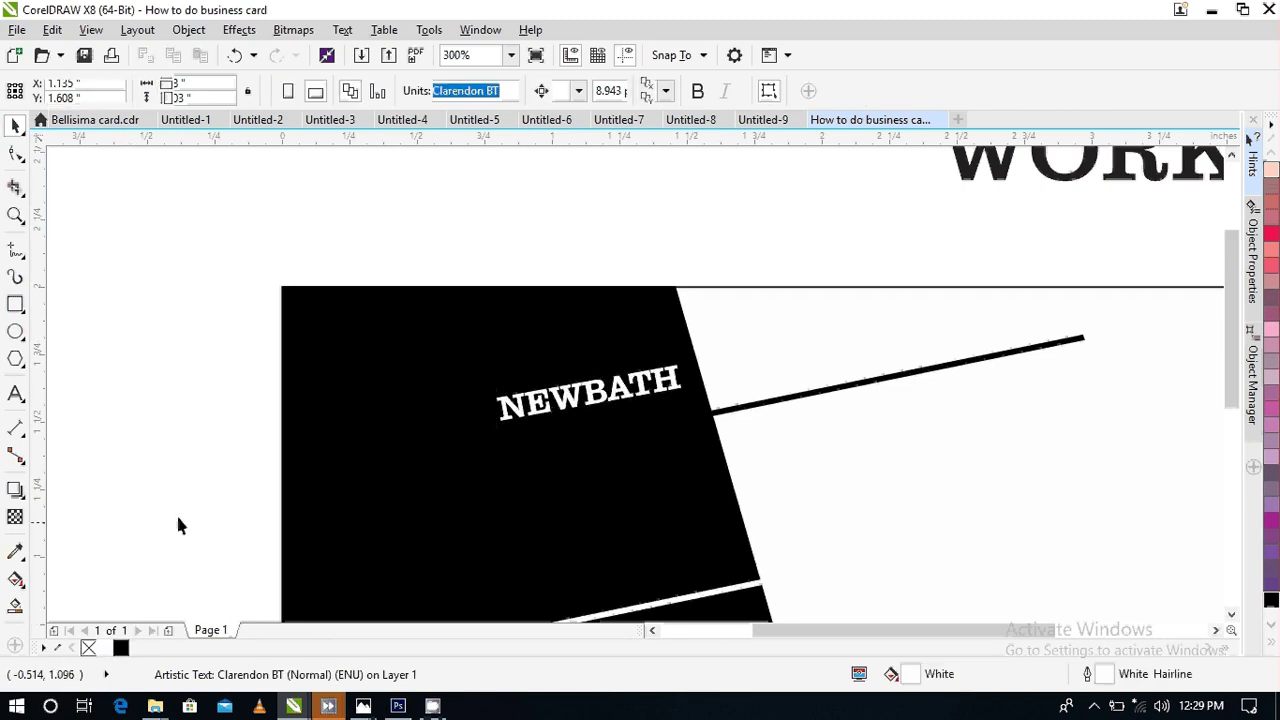
# - Nudge NEWBATH down on the black panel to about Y 1.568 in
pyautogui.scroll(-2, 283, 514)
pyautogui.scroll(2, 279, 499)
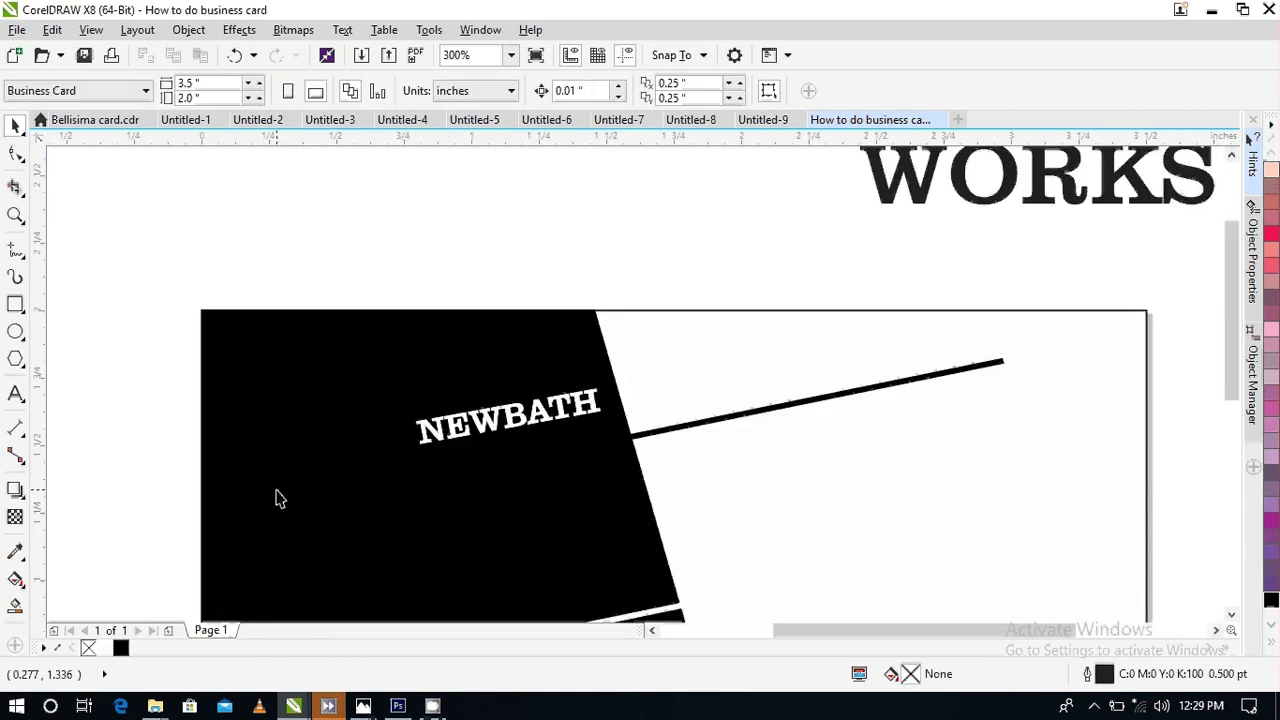
pyautogui.click(651, 631)
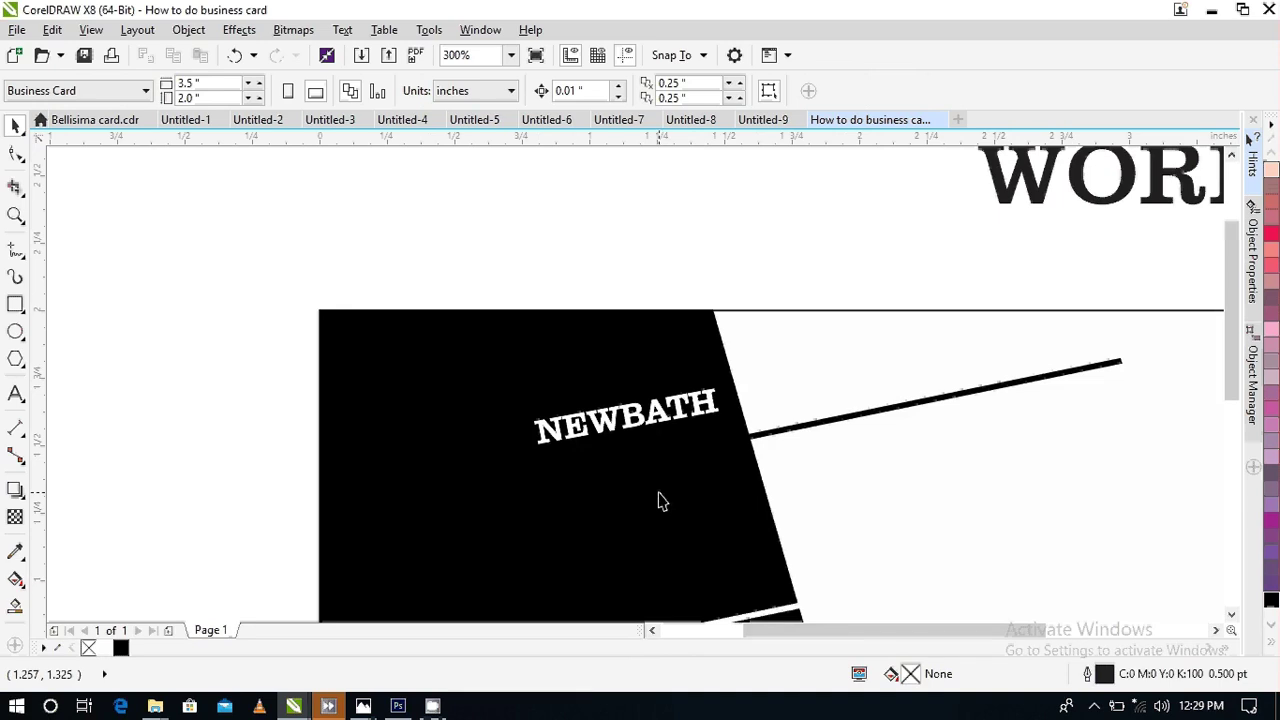
pyautogui.click(685, 424)
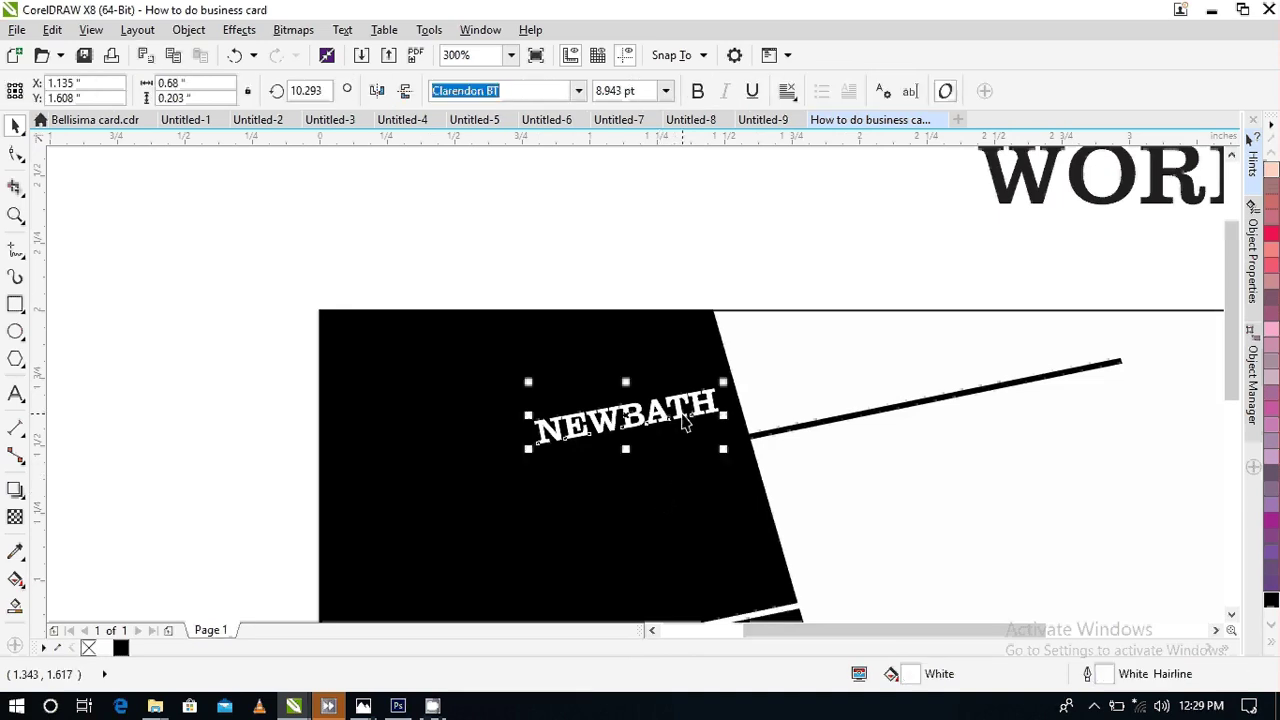
pyautogui.press('Down')
pyautogui.press('Down')
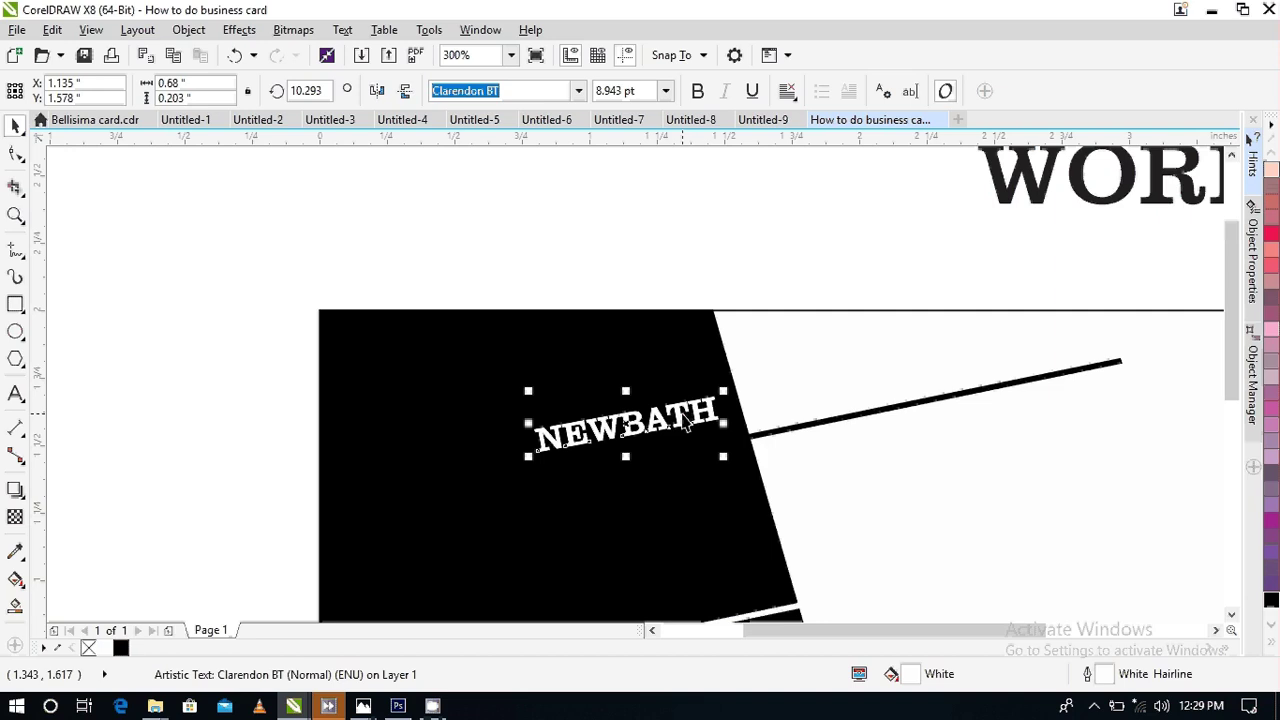
pyautogui.press('Down')
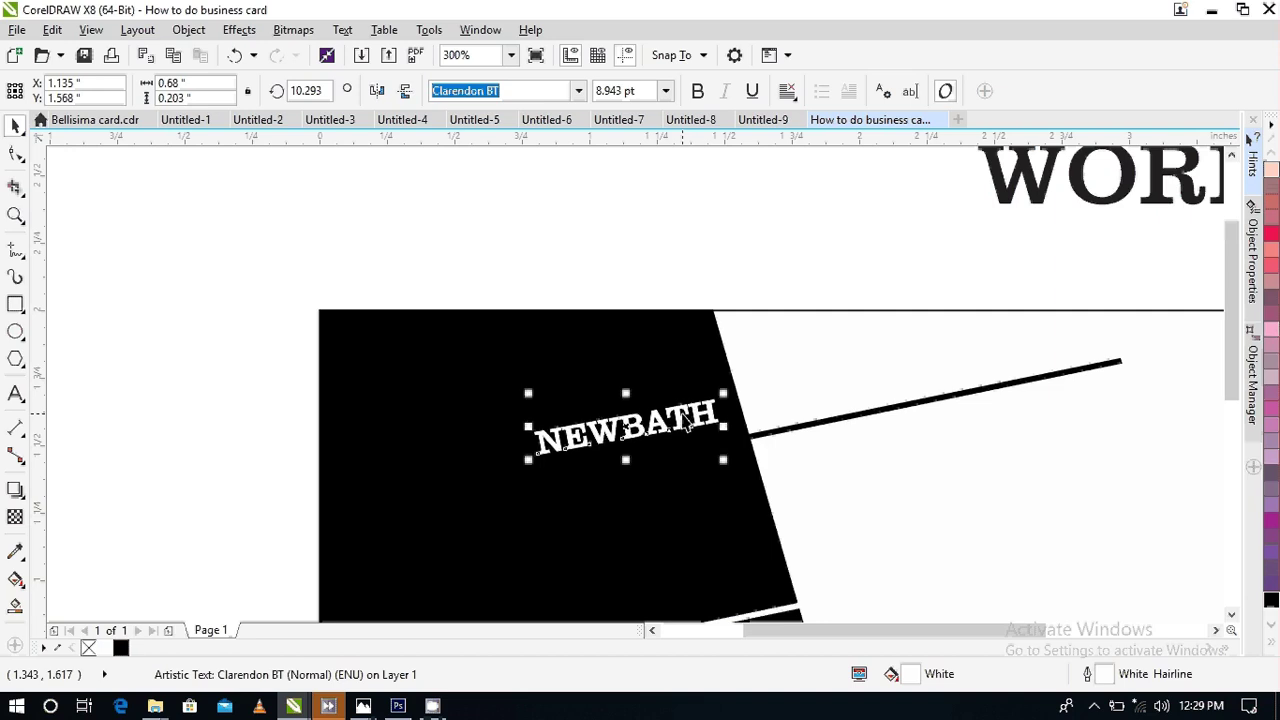
pyautogui.click(837, 251)
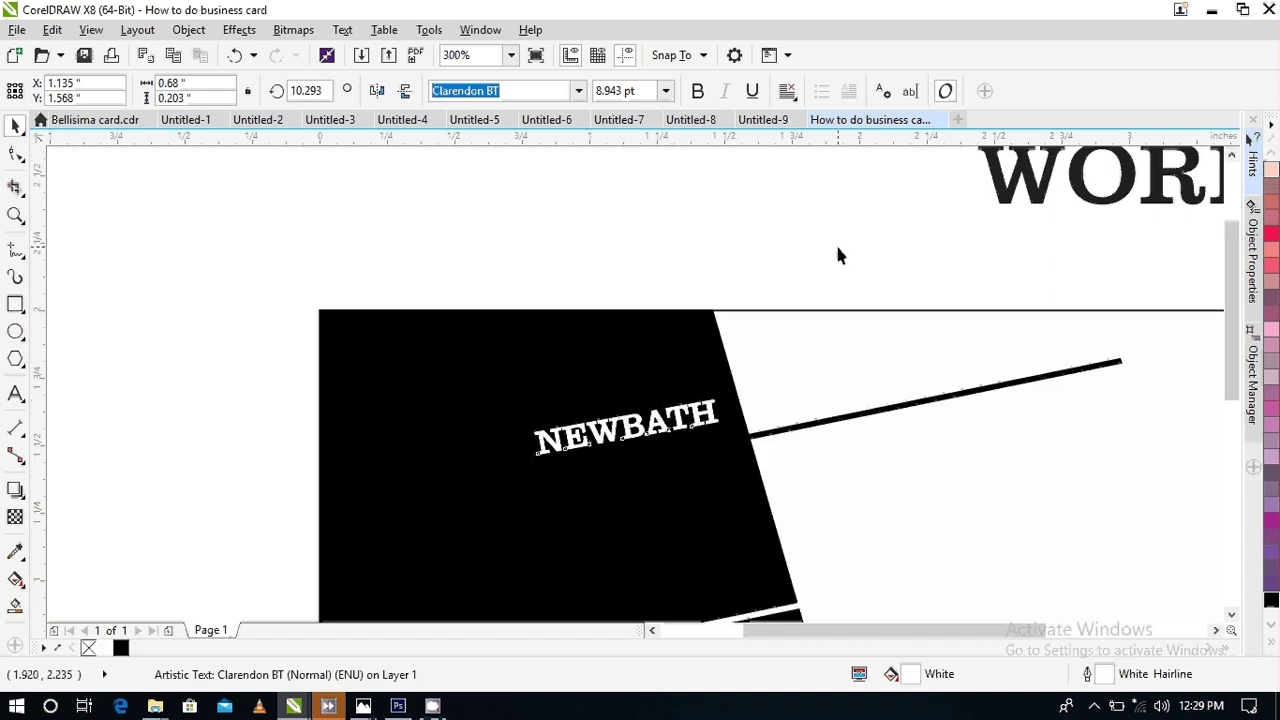
# - Move WORKS closer to the card and scale it to 40% about its center, a font size of about 9.6 pt
pyautogui.click(1042, 183)
pyautogui.moveTo(1042, 183); pyautogui.dragTo(833, 272)
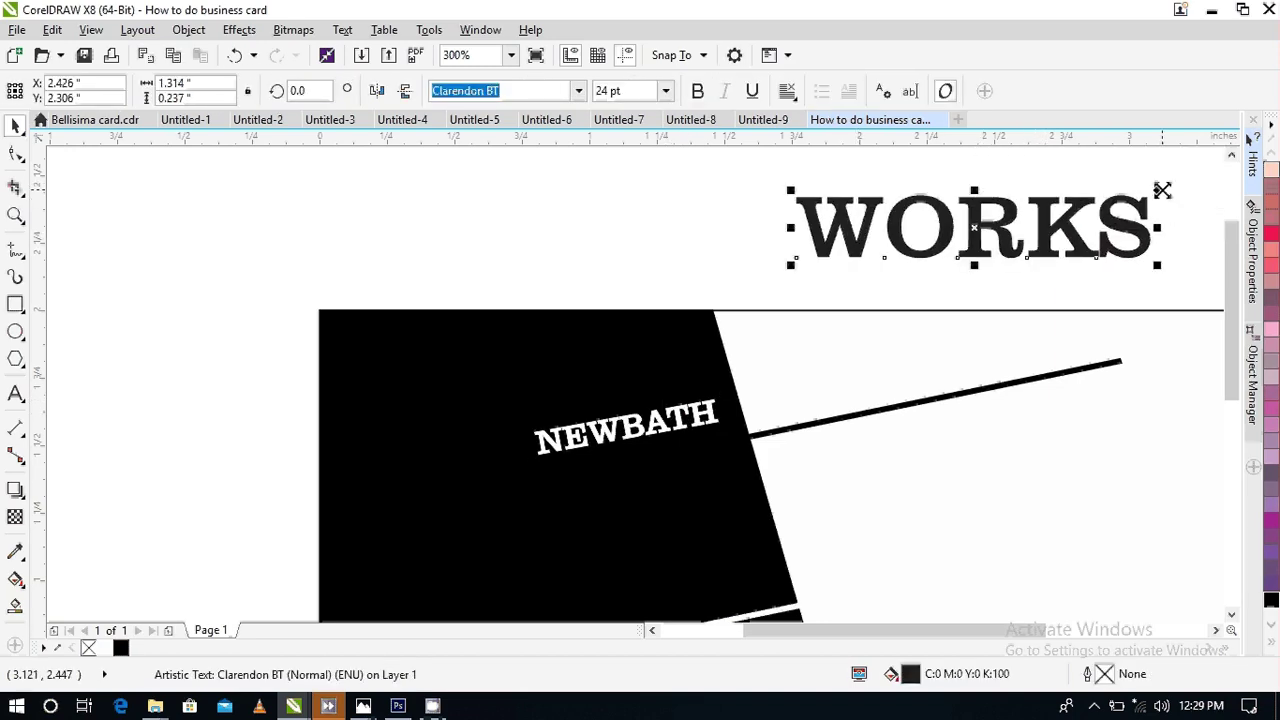
pyautogui.moveTo(1160, 191); pyautogui.dragTo(1100, 212)
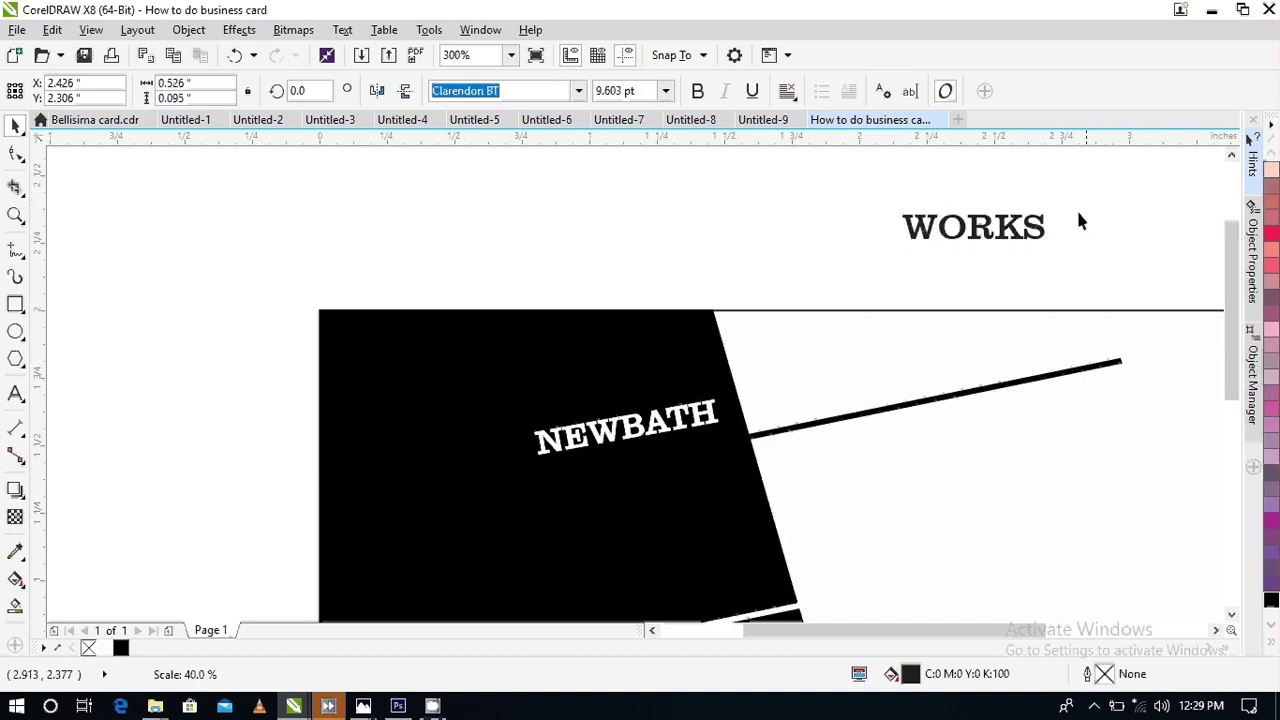
# - Place WORKS above the black bar, centered at about X 1.88, Y 1.71 in, and rotate it about 12.5° to follow the bar
pyautogui.moveTo(978, 234); pyautogui.dragTo(832, 402)
pyautogui.click(815, 400)
pyautogui.click(811, 386)
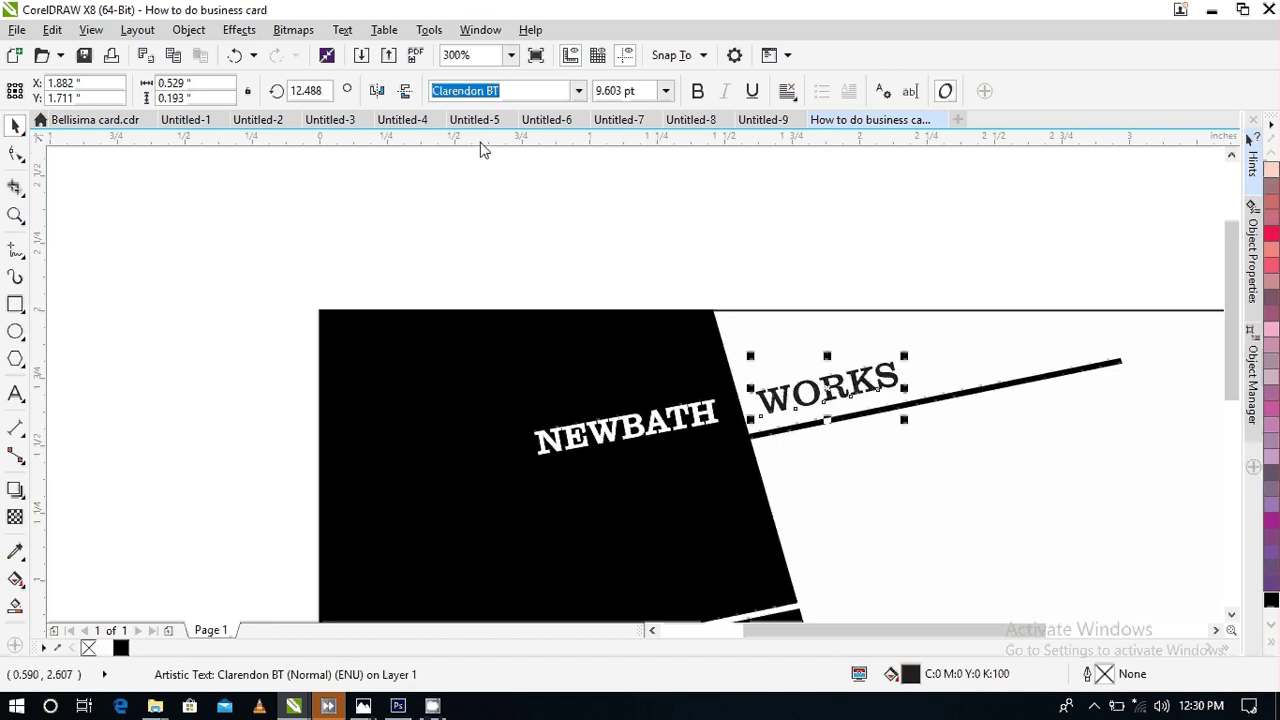
# - Add a horizontal guideline at the lower edge of NEWBATH, at about Y 1.464 in
pyautogui.moveTo(480, 148); pyautogui.dragTo(571, 437)
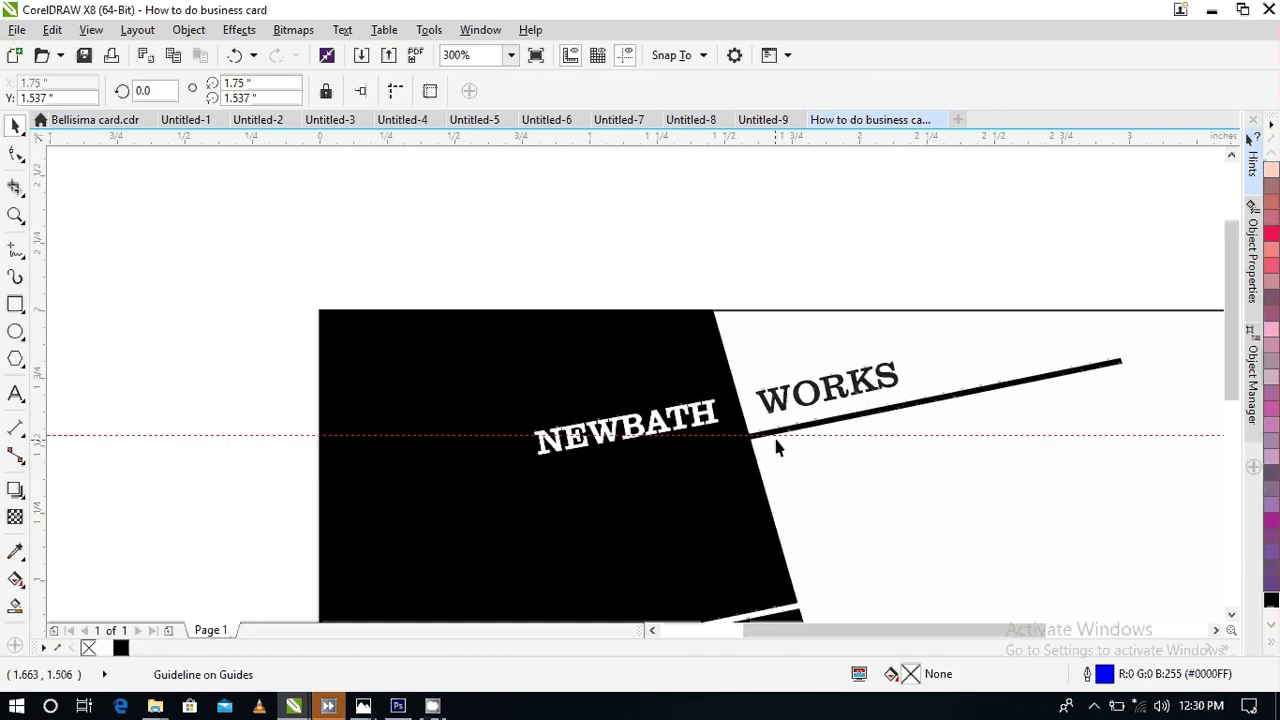
pyautogui.scroll(2, 762, 455)
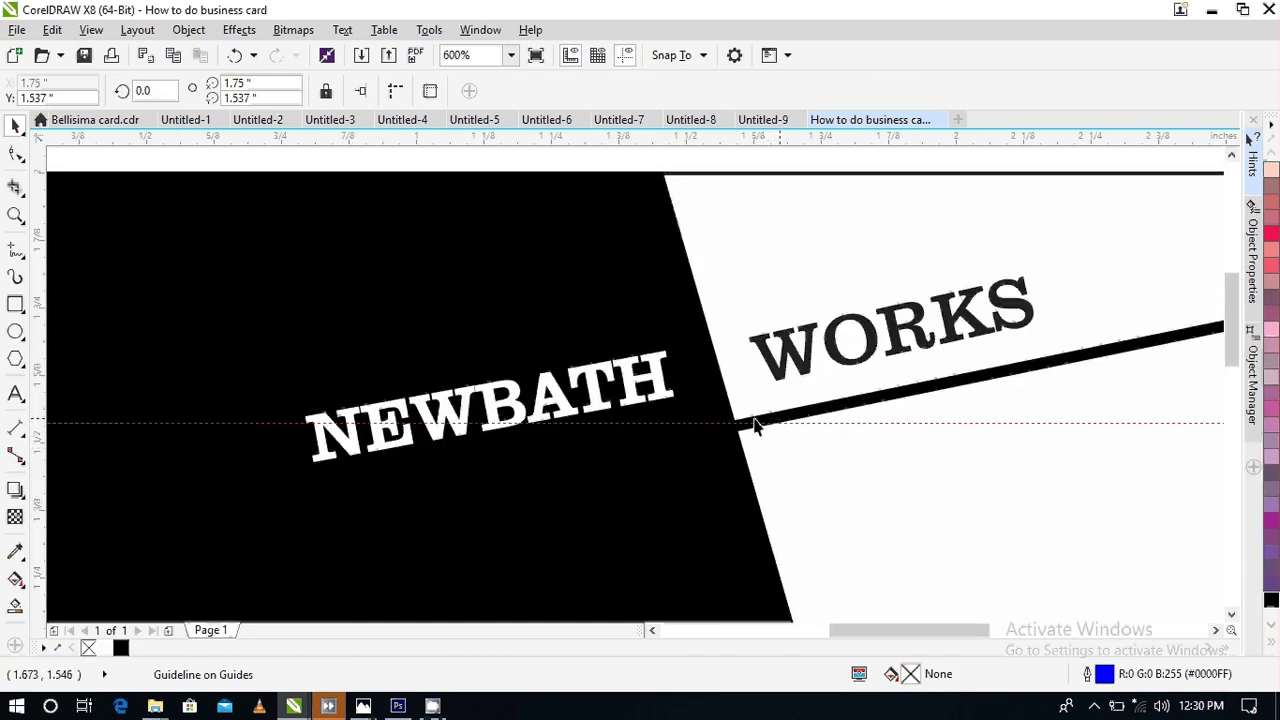
pyautogui.click(686, 428)
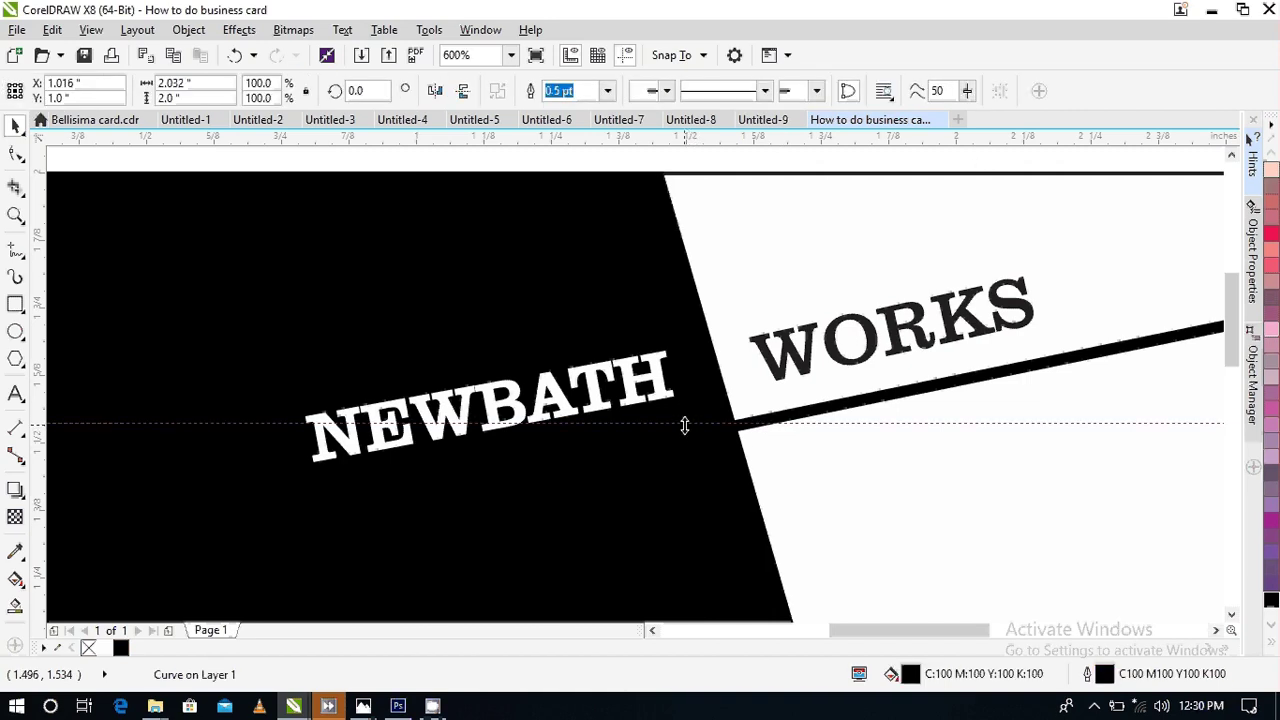
pyautogui.moveTo(683, 424); pyautogui.dragTo(680, 467)
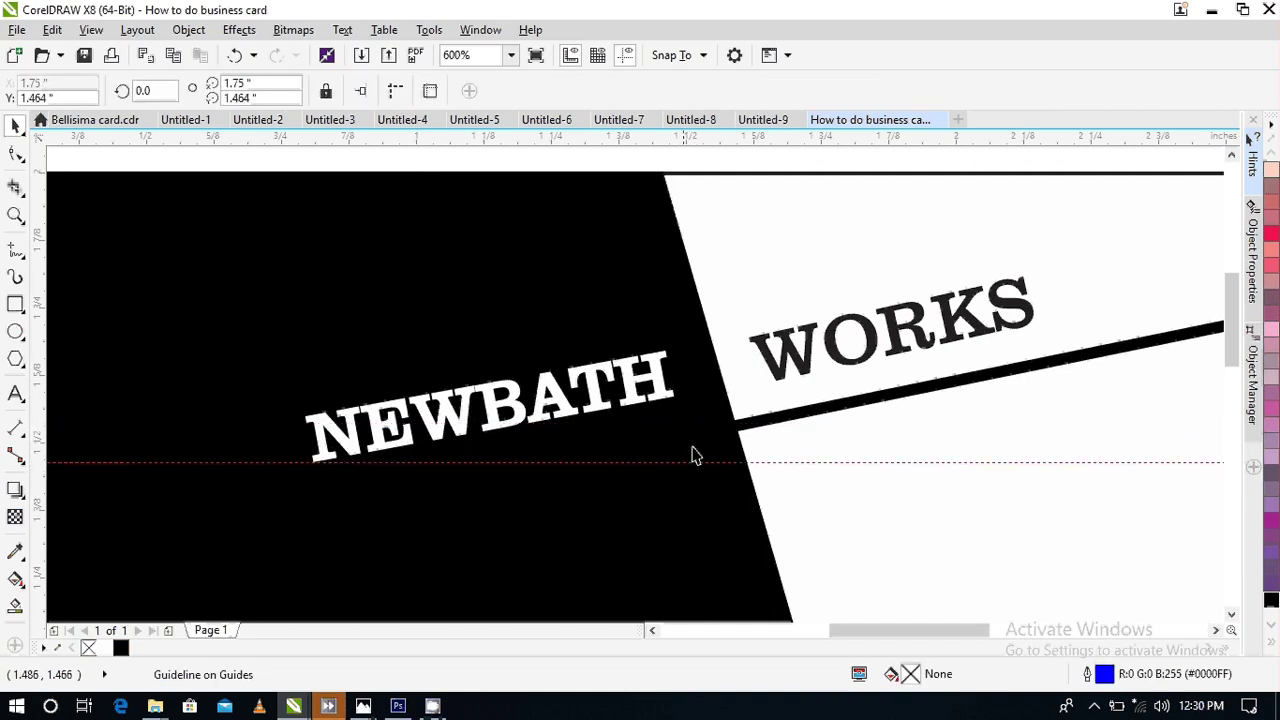
# - Add a second horizontal guideline at the lower end of NEWBATH's final H, at about Y 1.586 in
pyautogui.scroll(-3, 714, 423)
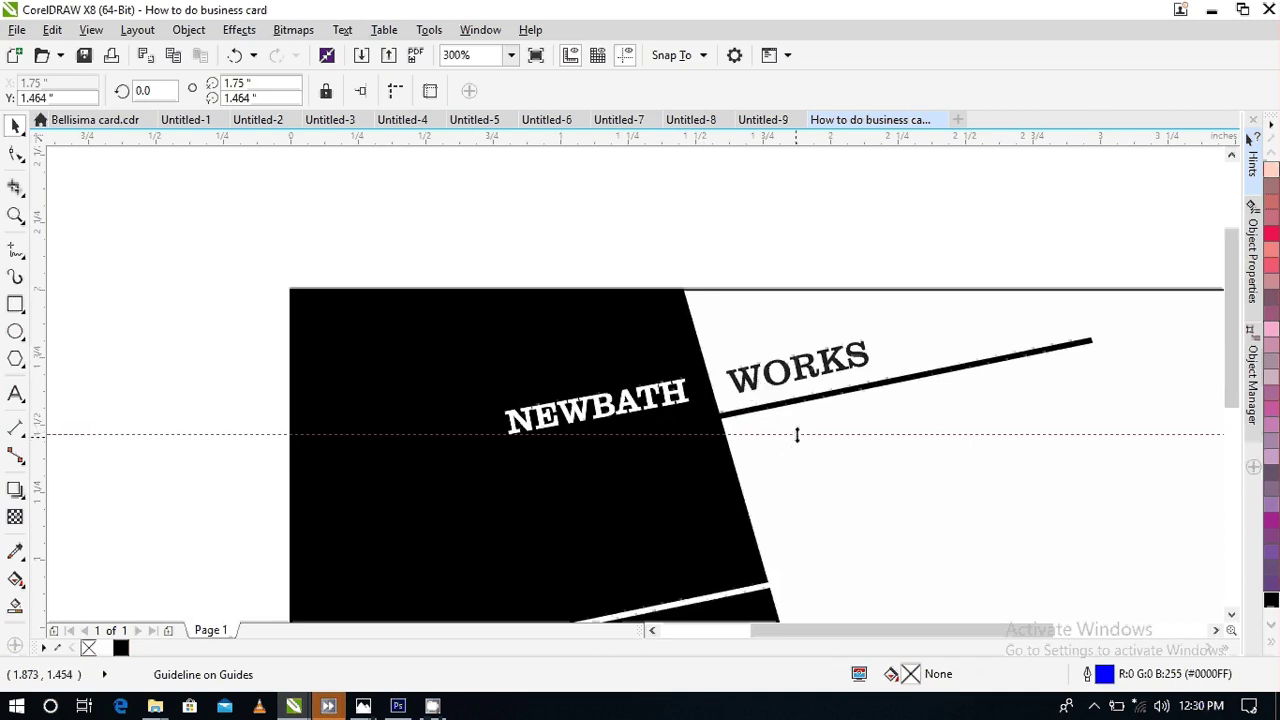
pyautogui.moveTo(796, 436); pyautogui.dragTo(797, 398)
pyautogui.scroll(2, 735, 425)
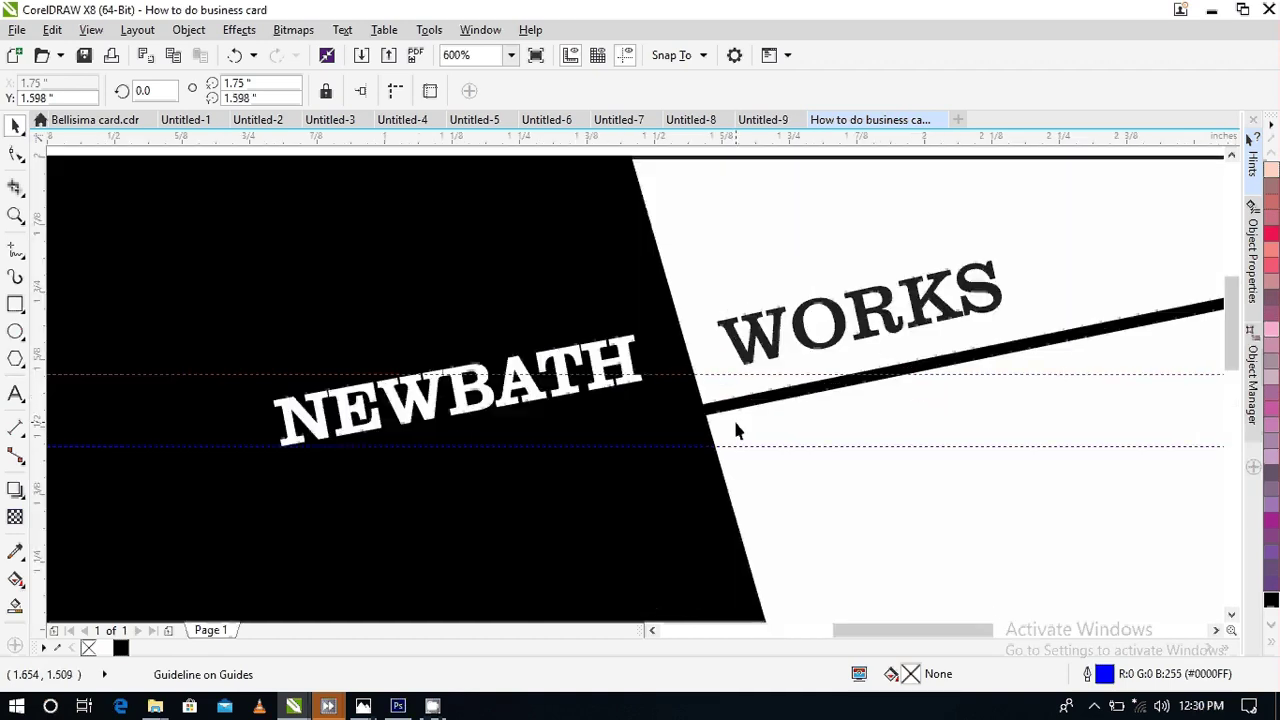
pyautogui.scroll(2, 735, 430)
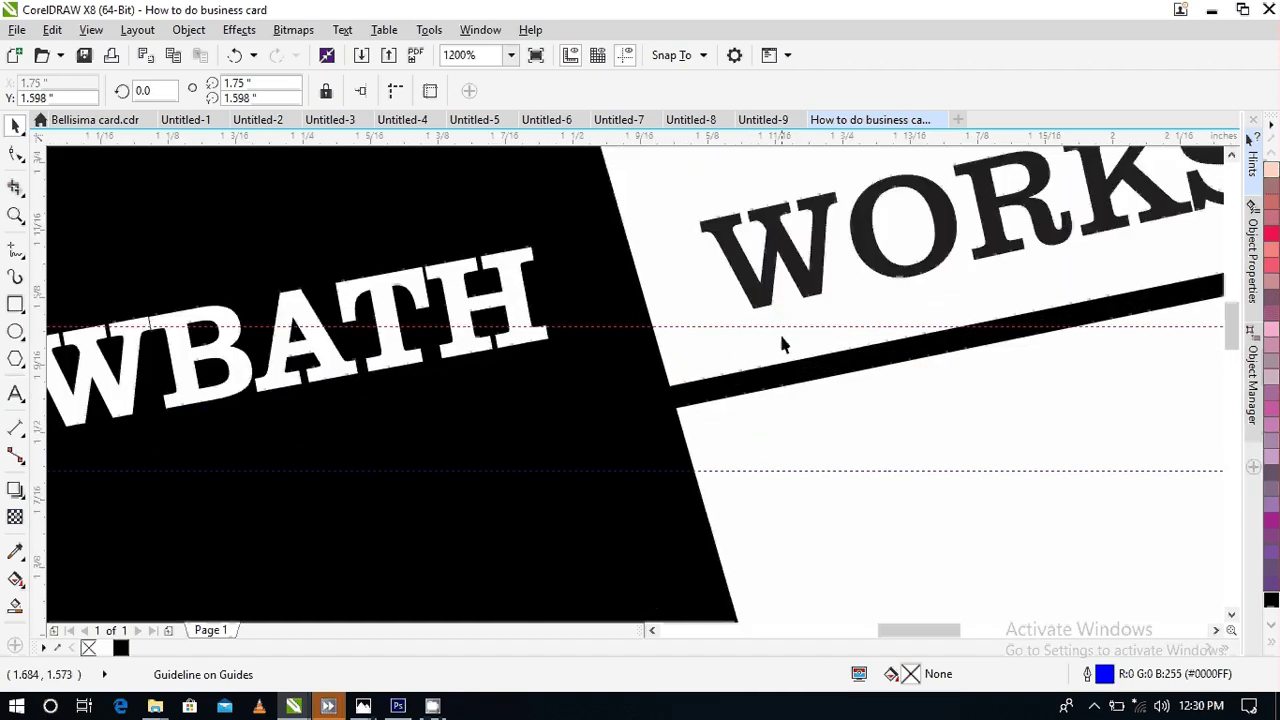
pyautogui.moveTo(780, 326)
pyautogui.mouseDown()
pyautogui.moveTo(785, 352)
pyautogui.moveTo(784, 340)
pyautogui.mouseUp()
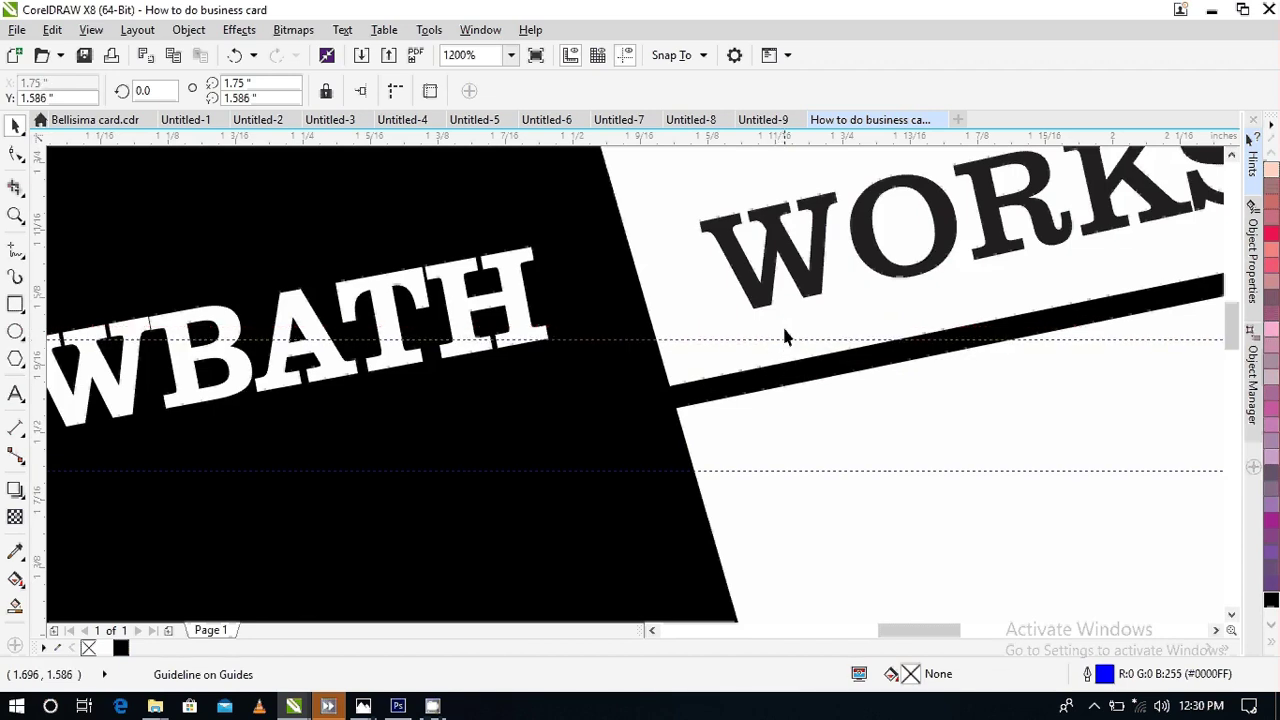
# - Stretch WORKS vertically to a height of about 0.209 in, giving a font size of about 10.4 pt
pyautogui.click(770, 228)
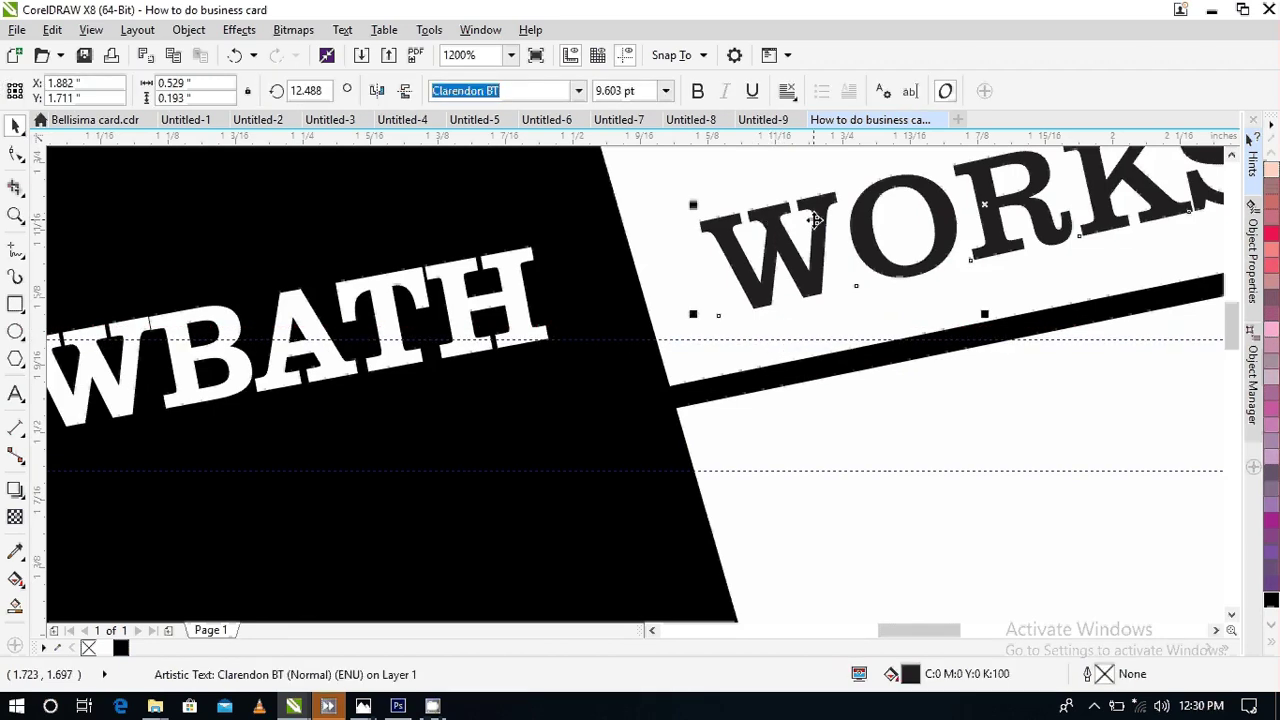
pyautogui.scroll(-1, 815, 220)
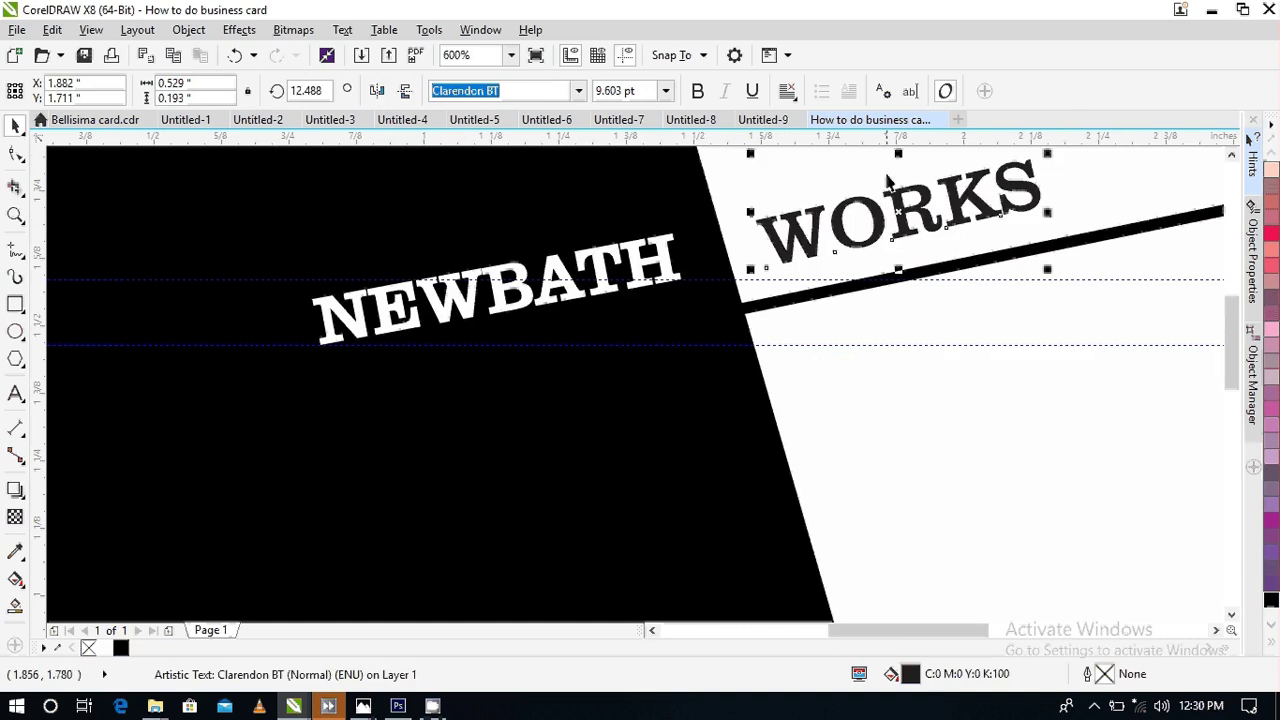
pyautogui.moveTo(898, 154); pyautogui.dragTo(895, 211)
pyautogui.scroll(1, 863, 297)
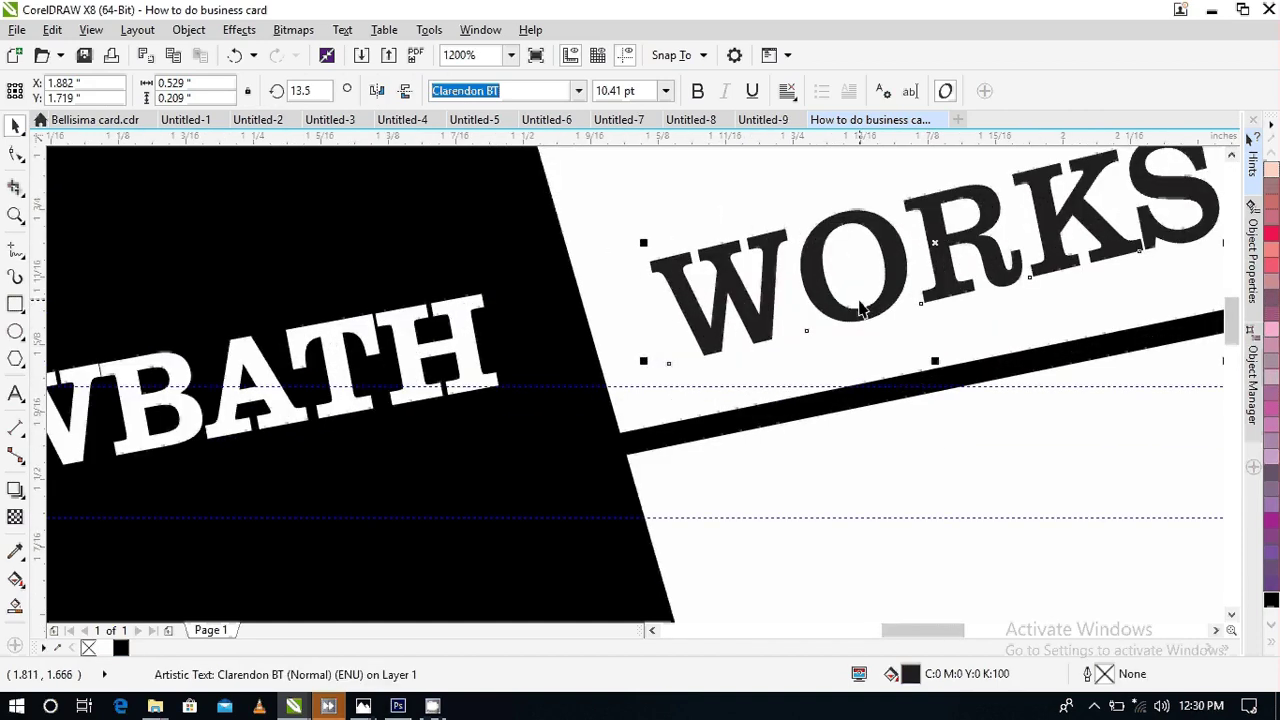
pyautogui.scroll(-1, 857, 305)
pyautogui.scroll(-2, 857, 305)
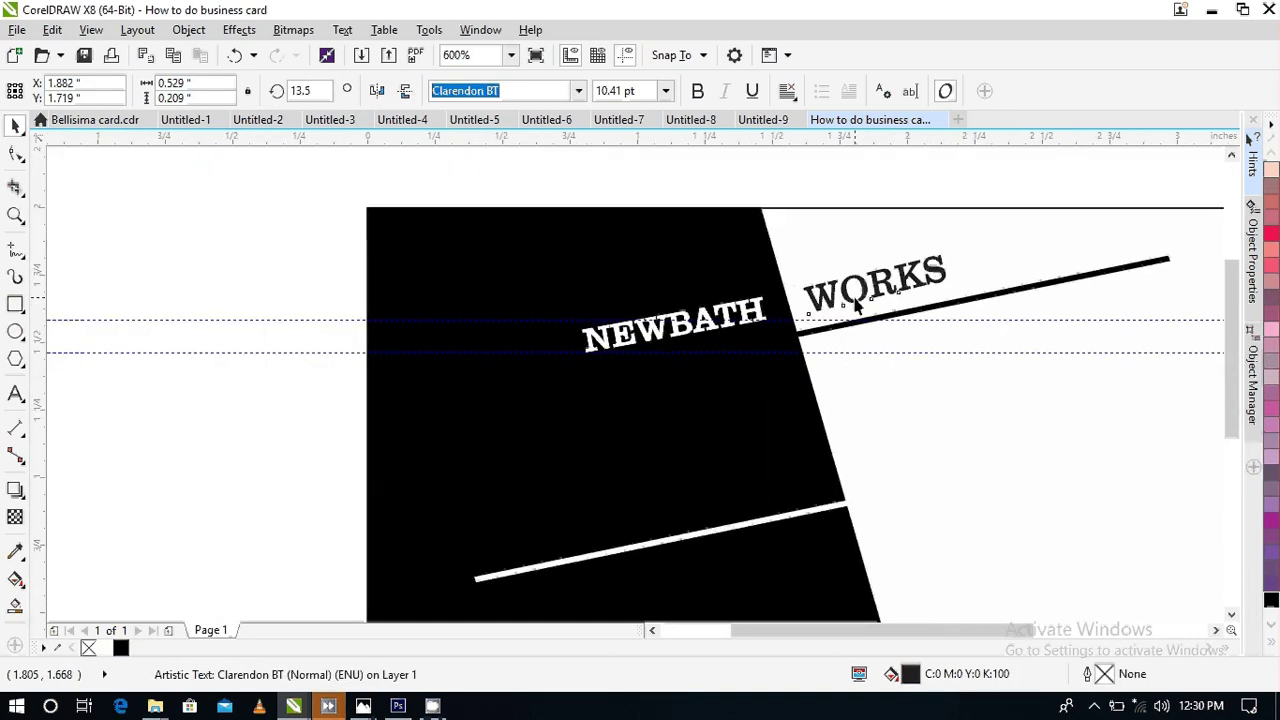
pyautogui.click(855, 158)
# - Try nudging WORKS up and down in 0.01 in increments to adjust its gap from the black bar
pyautogui.scroll(-1, 868, 226)
pyautogui.click(1216, 630)
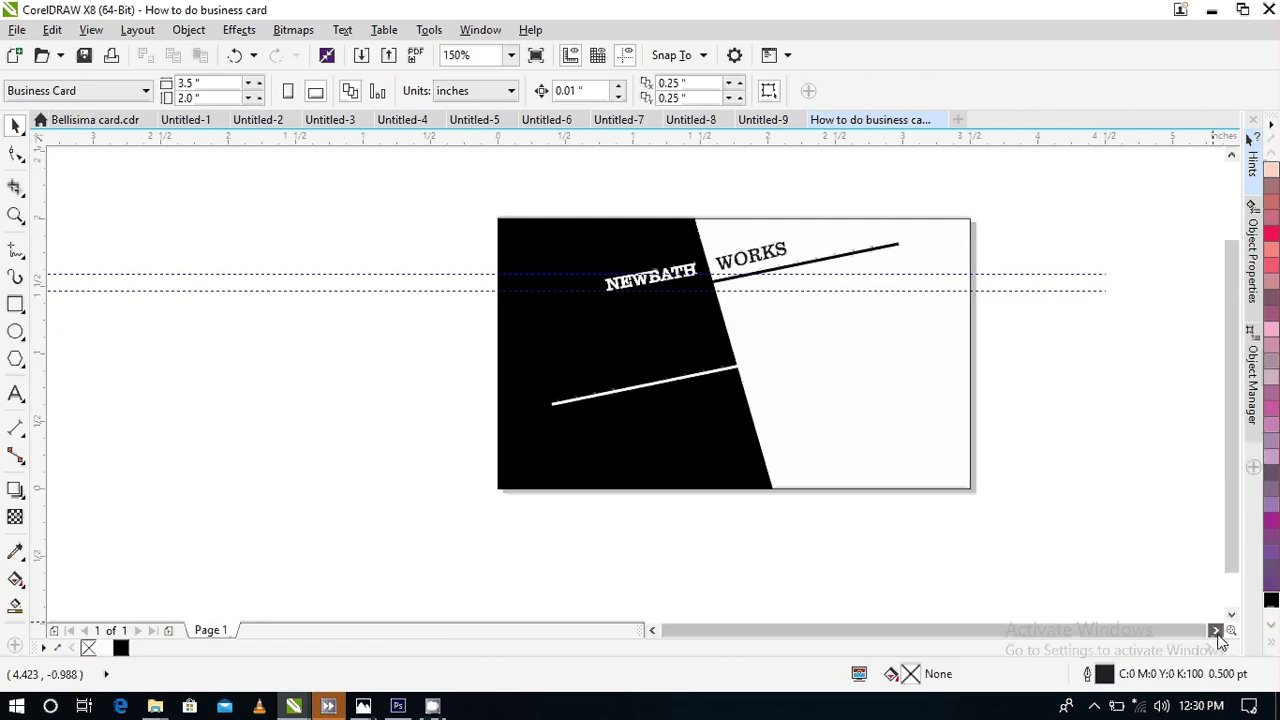
pyautogui.scroll(1, 785, 179)
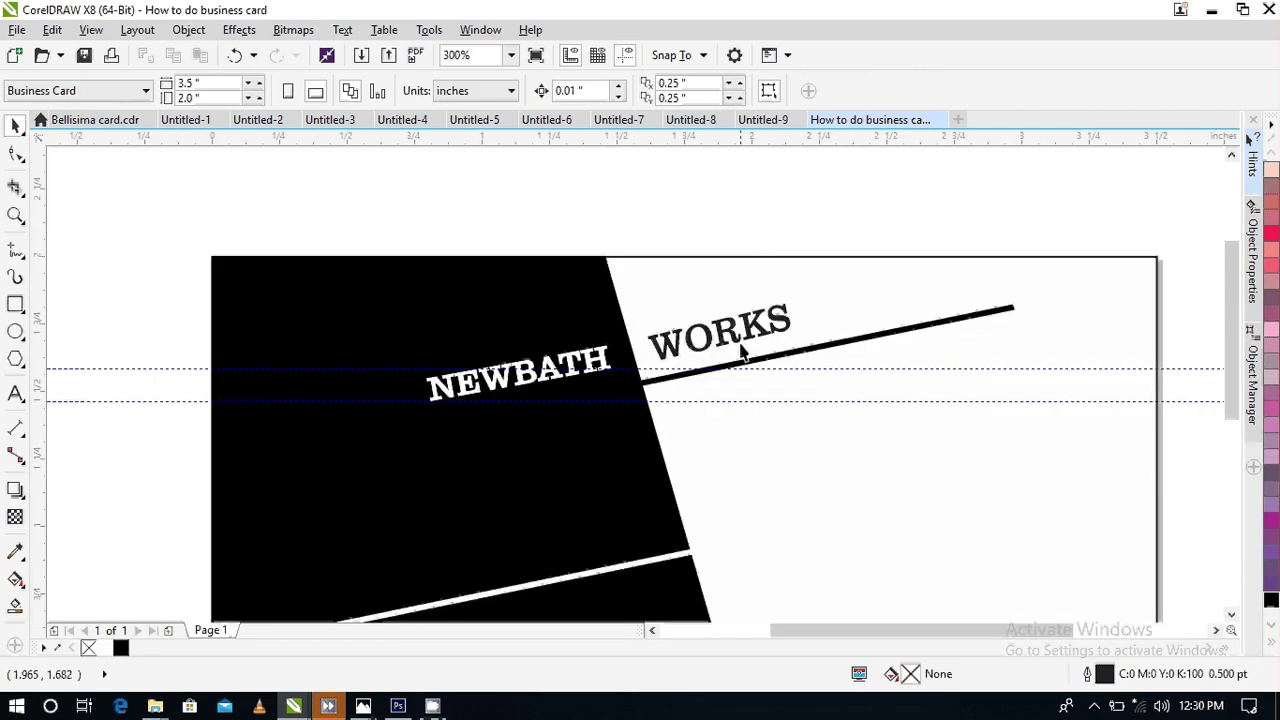
pyautogui.click(678, 350)
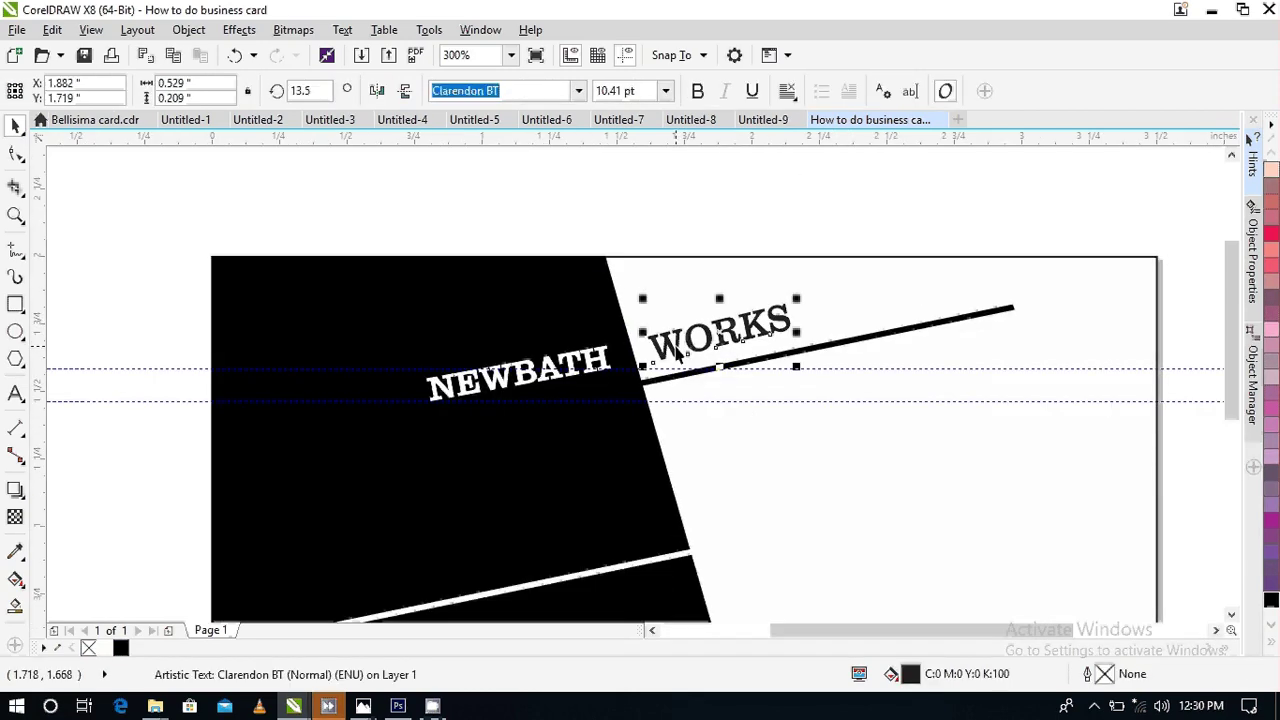
pyautogui.press('Up')
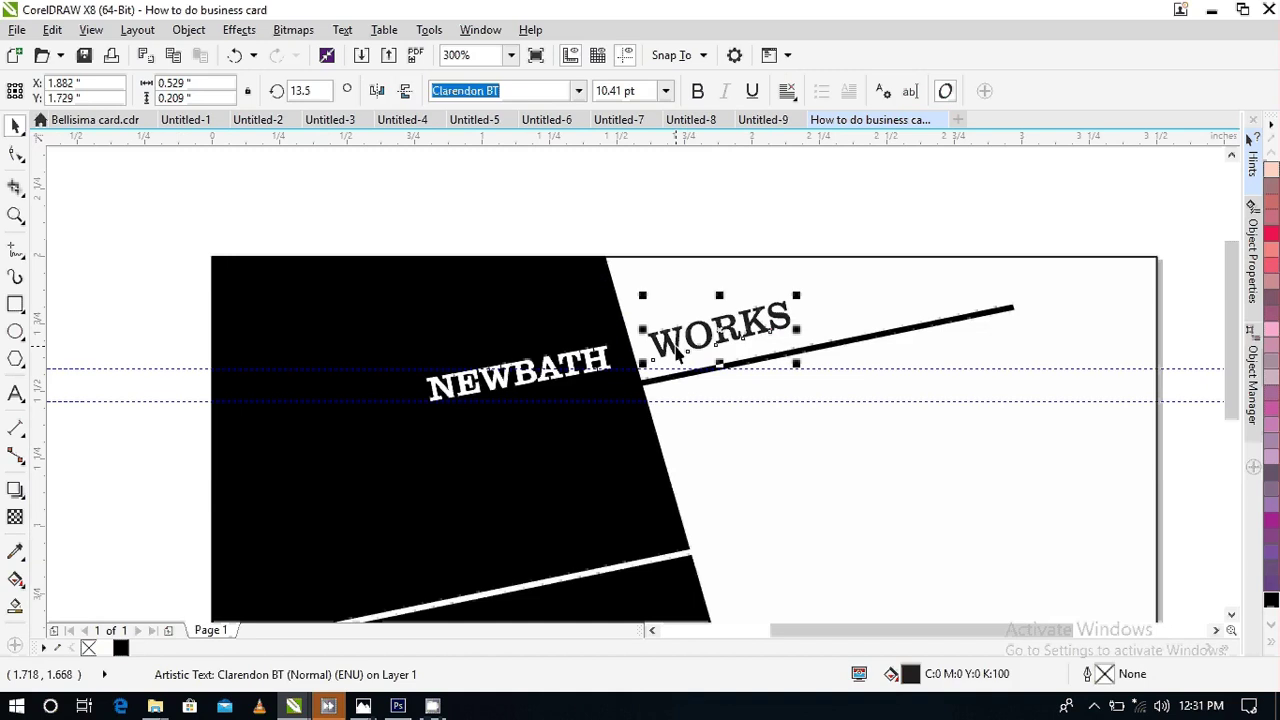
pyautogui.press('Down')
pyautogui.press('Down')
pyautogui.press('Down')
pyautogui.press('Down')
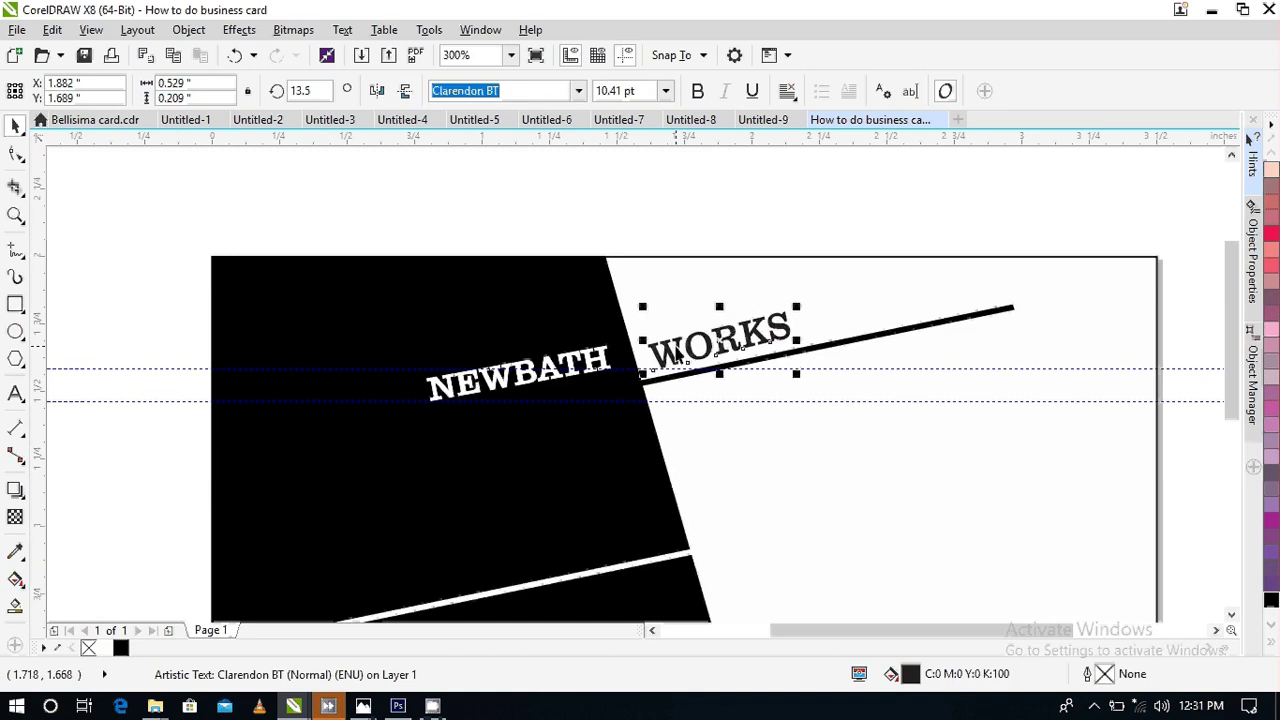
pyautogui.press('Up')
pyautogui.press('Up')
pyautogui.press('Up')
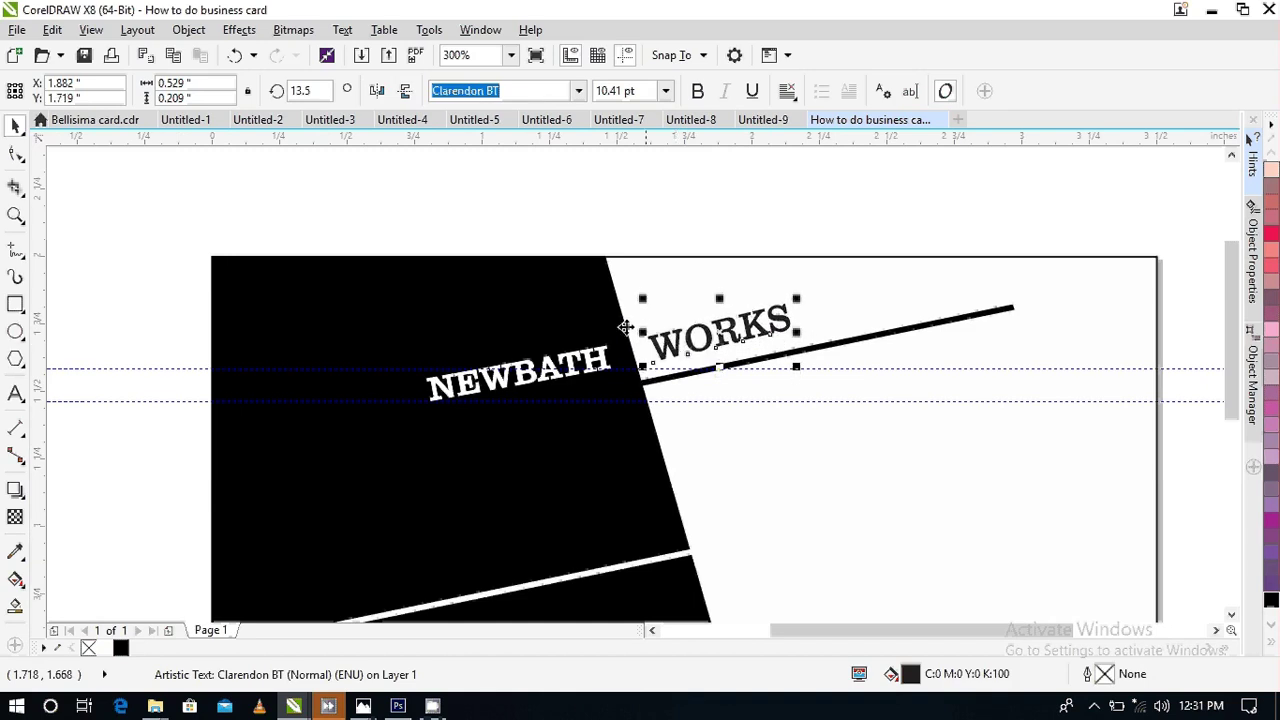
# - Move WORKS to about X 1.878, Y 1.723 in, and set its fill and outline to C100 M100 Y100 K100
pyautogui.scroll(2, 657, 342)
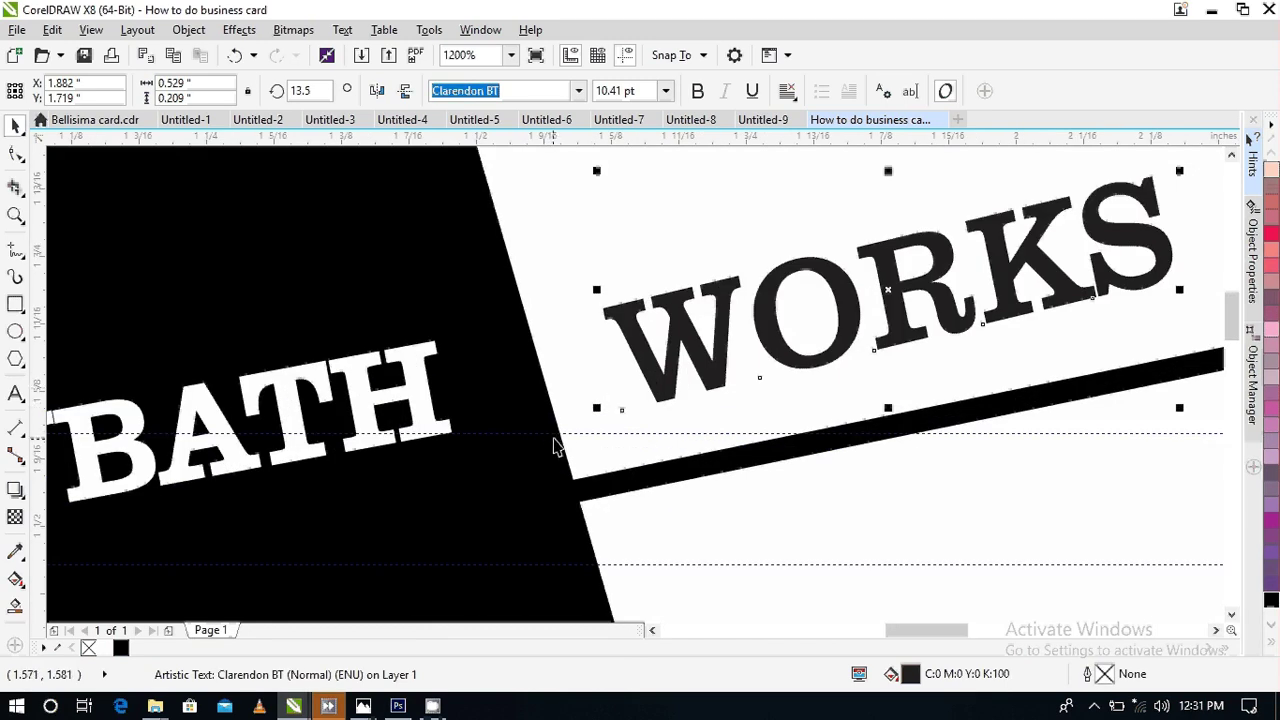
pyautogui.moveTo(634, 371); pyautogui.dragTo(650, 372)
pyautogui.scroll(-1, 650, 372)
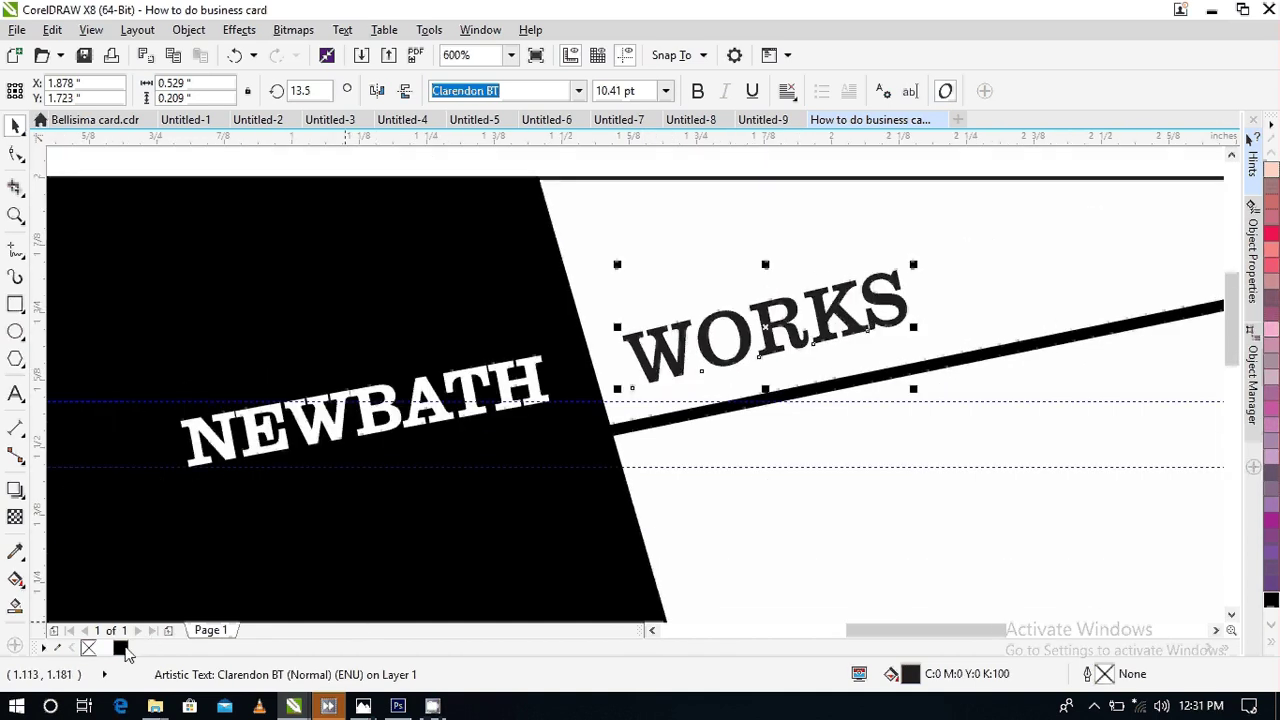
pyautogui.scroll(-1, 395, 510)
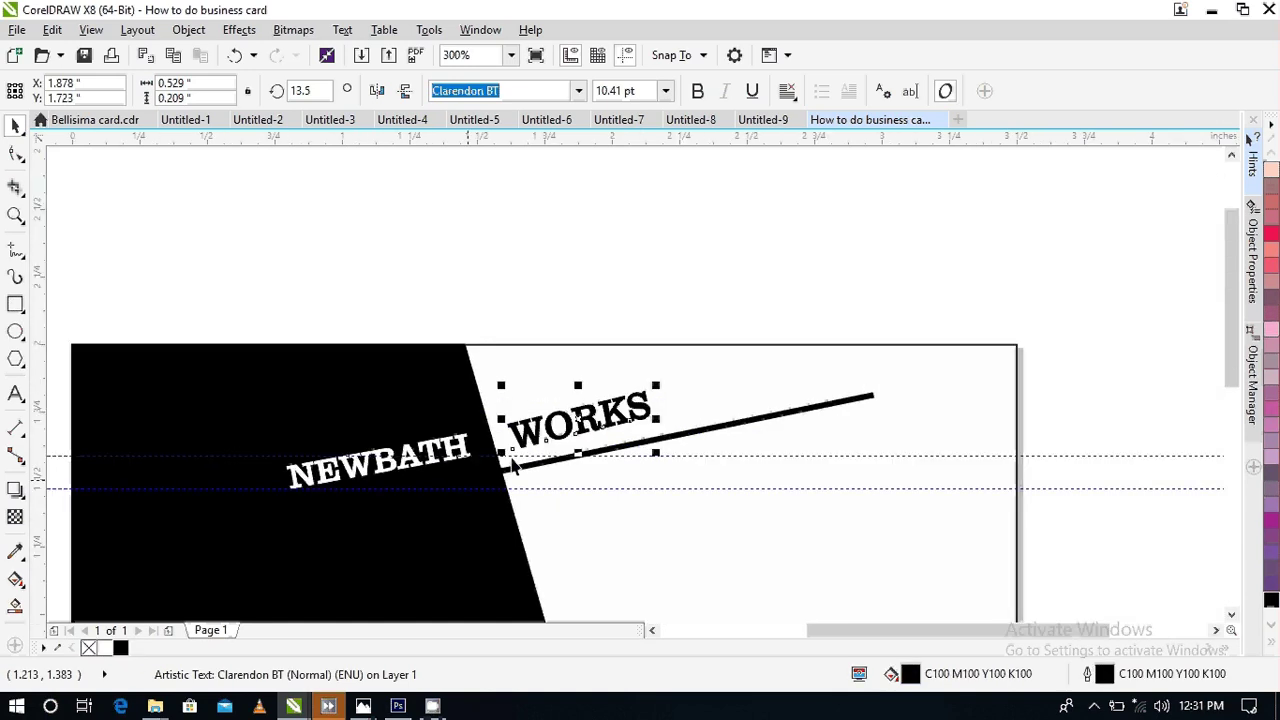
pyautogui.click(645, 335)
pyautogui.scroll(-1, 773, 442)
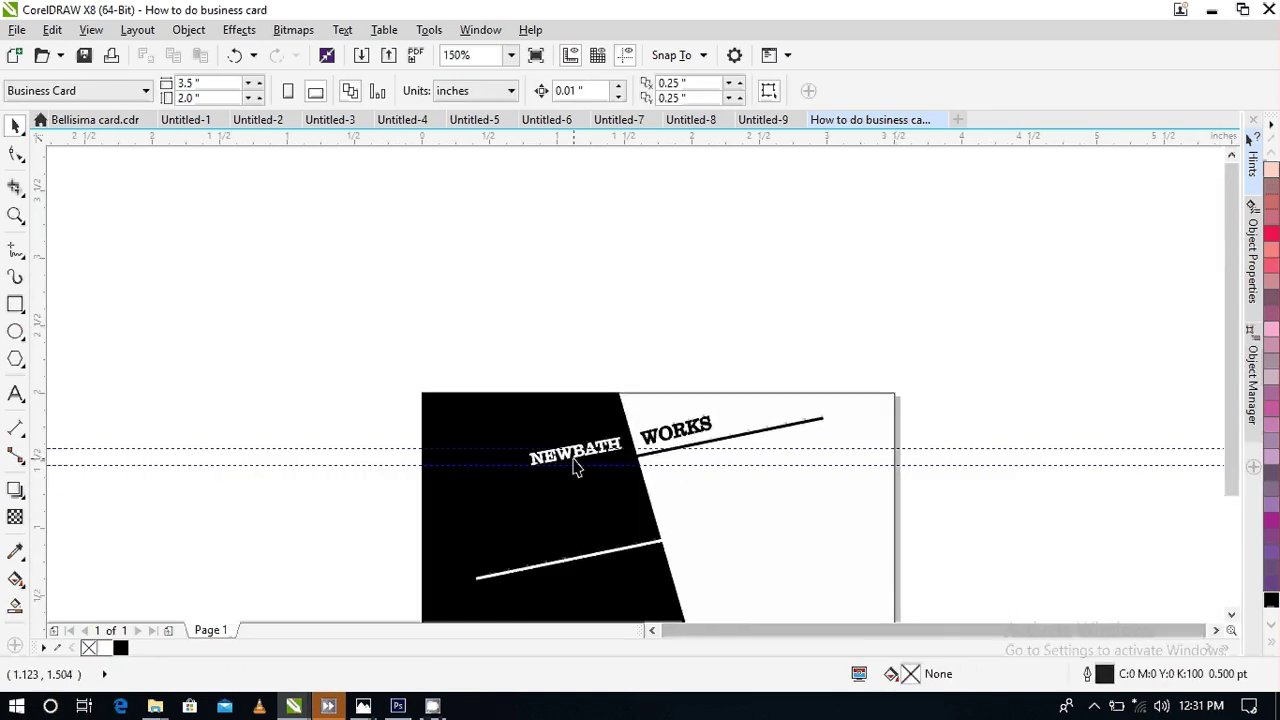
pyautogui.scroll(1, 763, 451)
pyautogui.scroll(1, 762, 456)
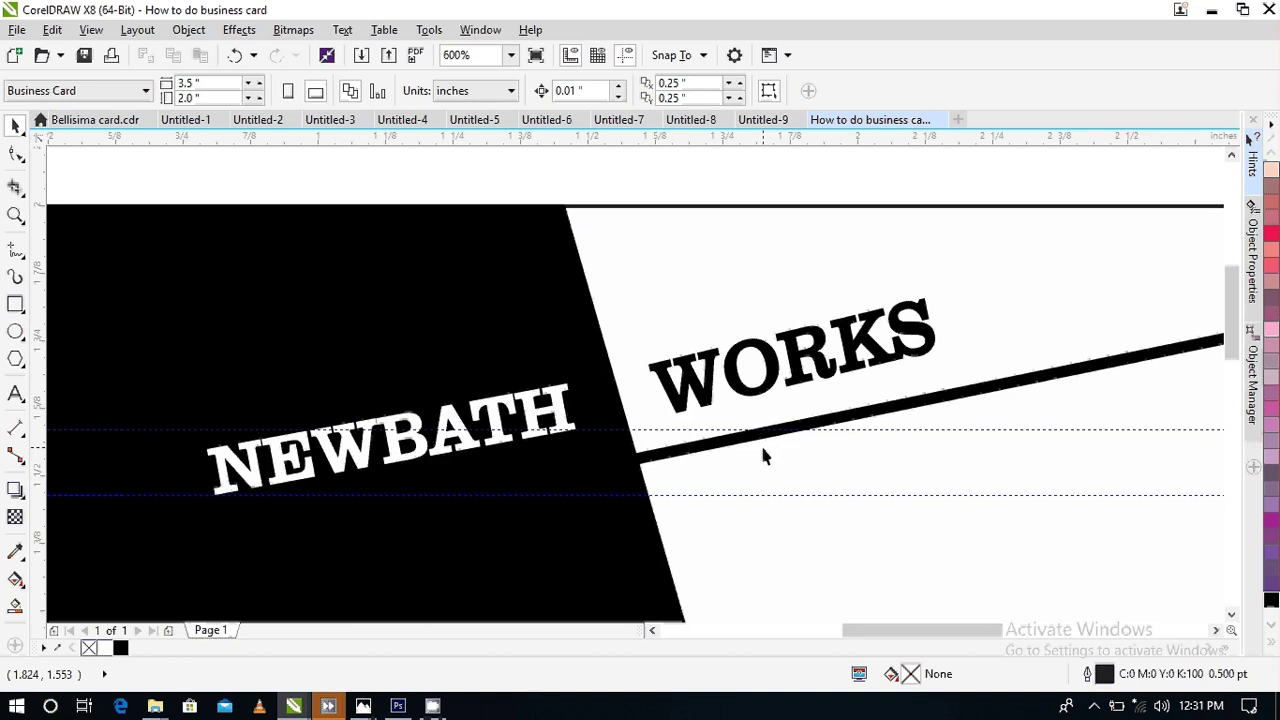
pyautogui.scroll(-2, 763, 455)
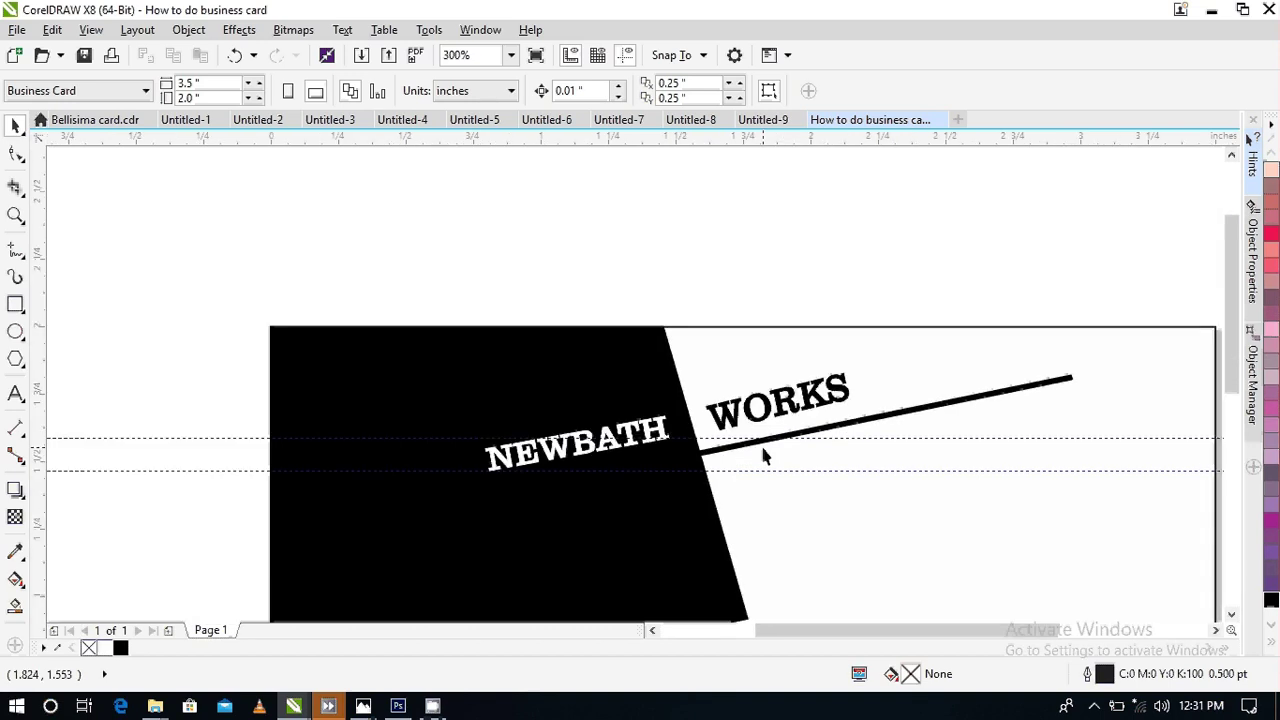
# - Start a line of artistic text in the empty area beside the black side of the card, at about X -2.2, Y 0.48 in
pyautogui.moveTo(1237, 355); pyautogui.dragTo(1240, 410)
pyautogui.scroll(-2, 833, 419)
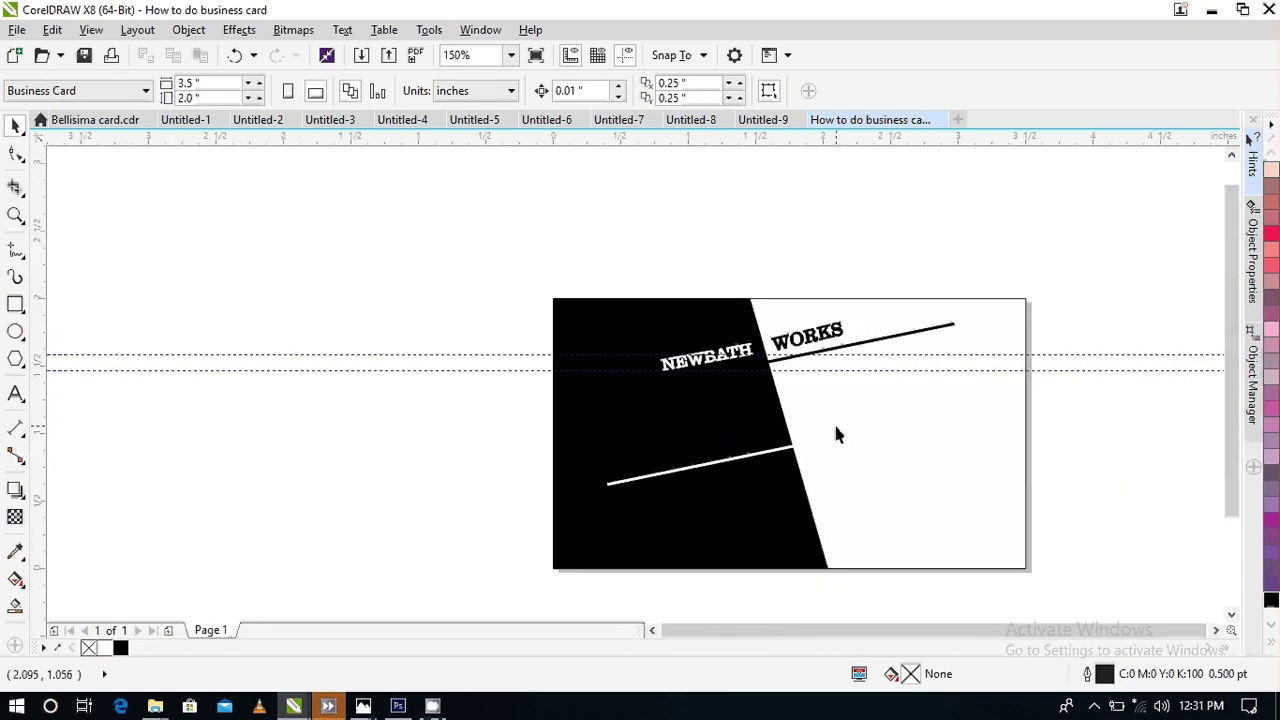
pyautogui.moveTo(700, 631); pyautogui.dragTo(654, 631)
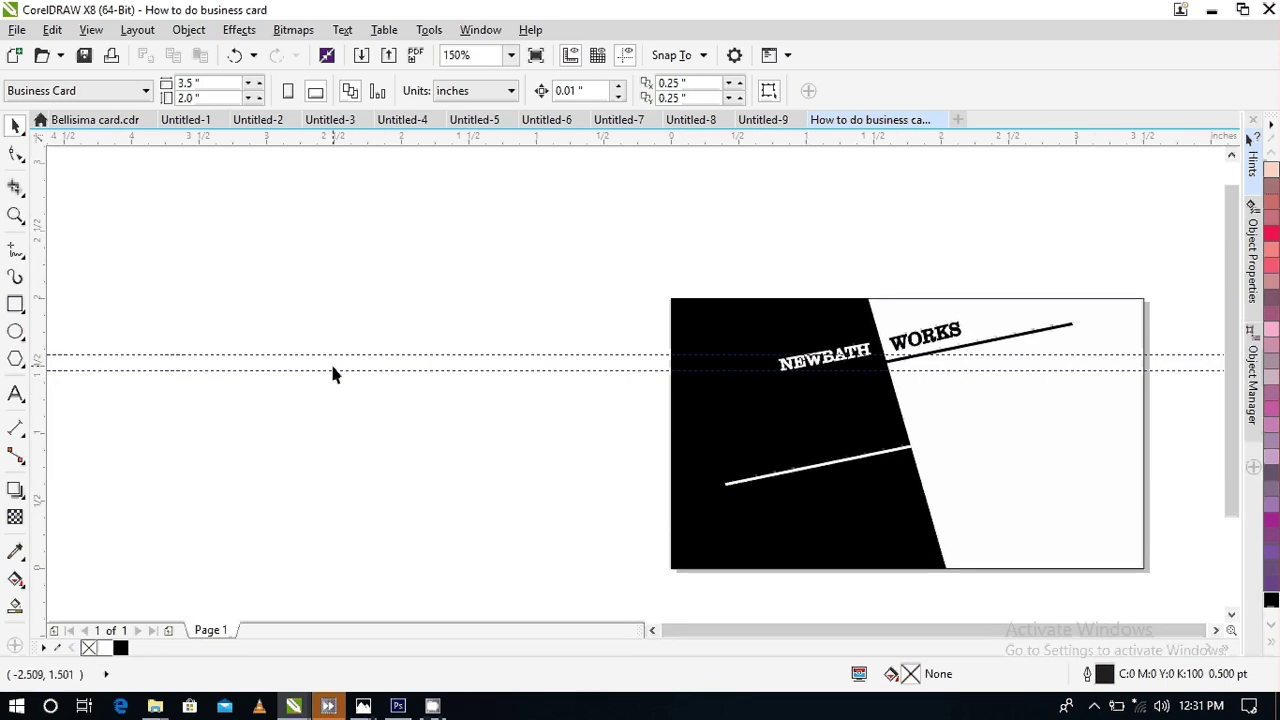
pyautogui.click(16, 394)
pyautogui.click(374, 506)
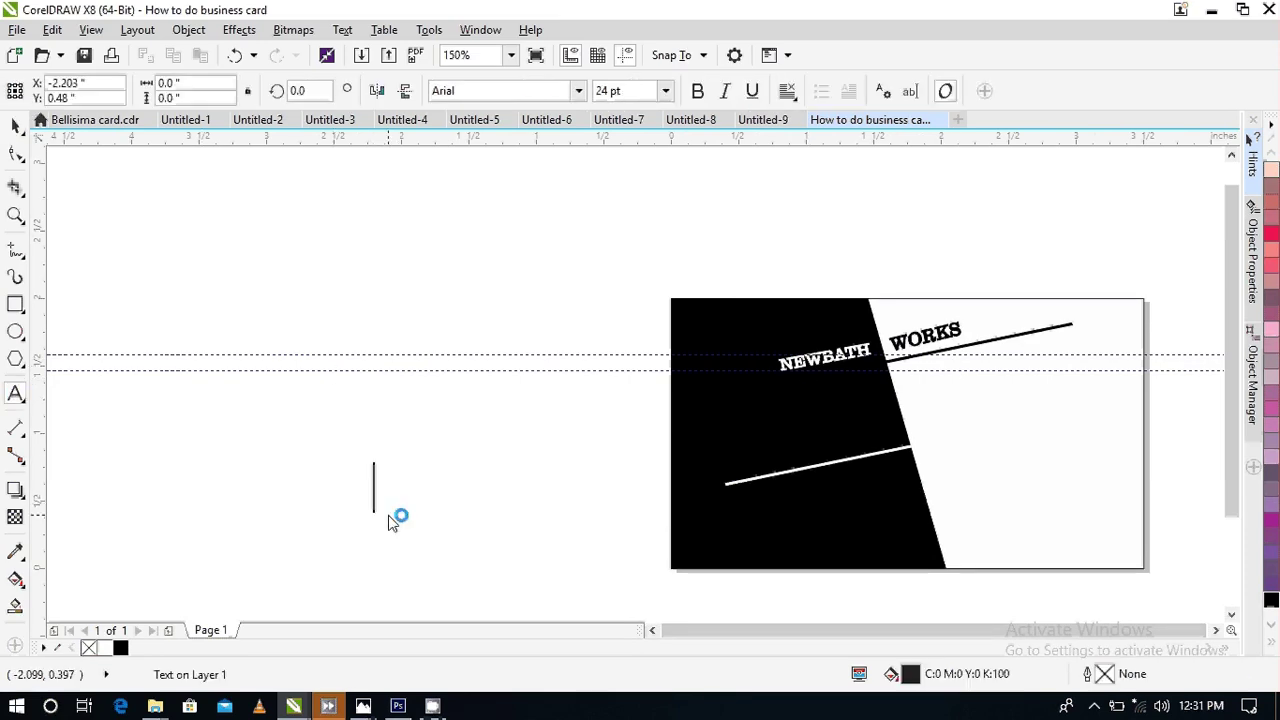
pyautogui.write('Ti')
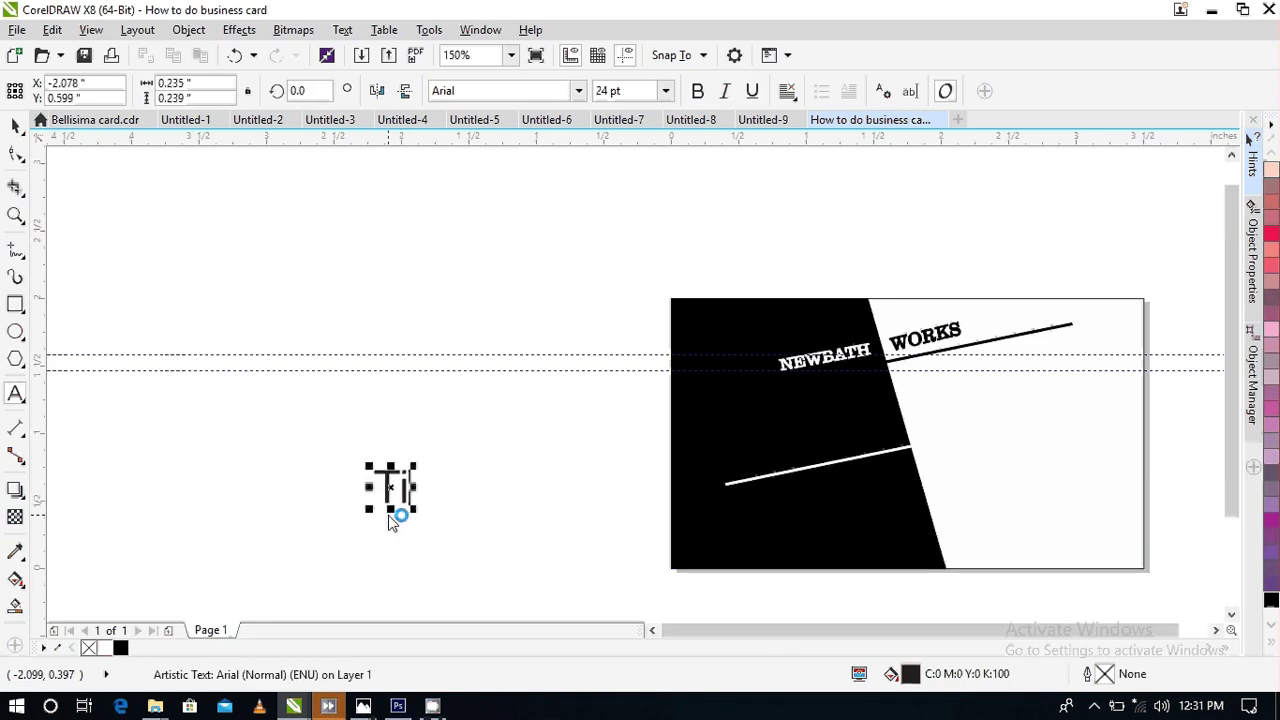
pyautogui.write('ll')
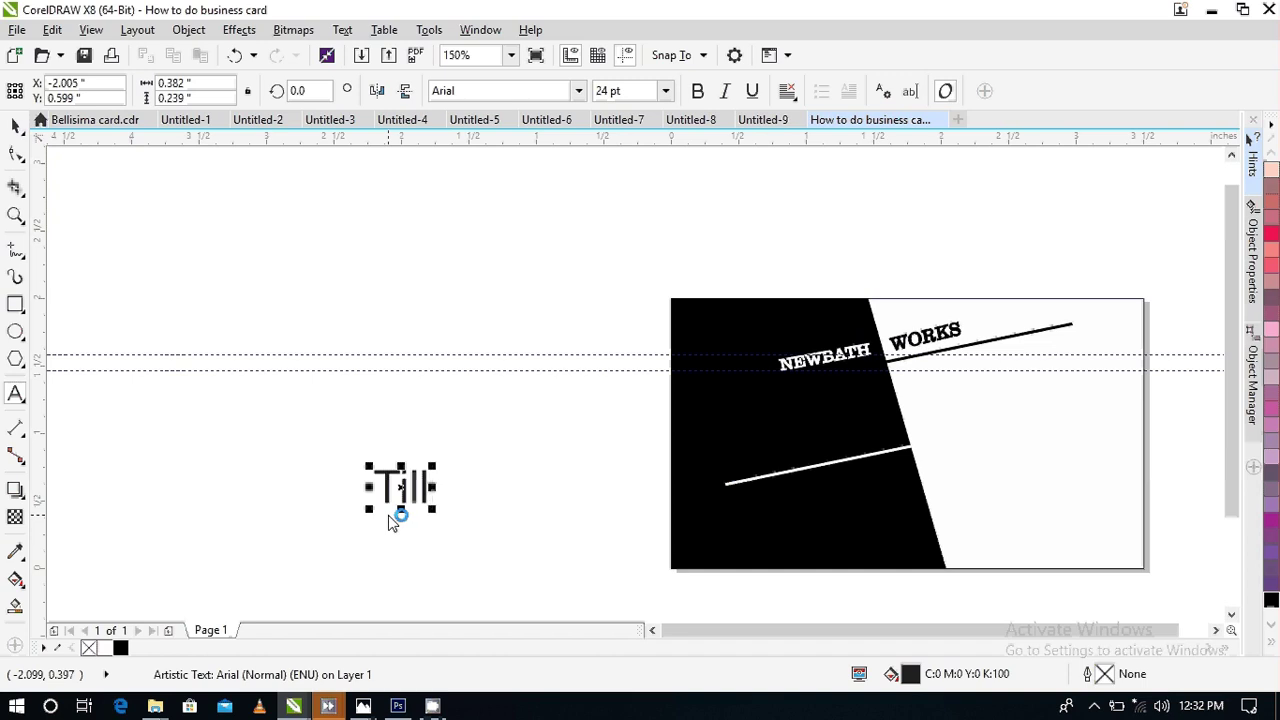
pyautogui.press('BackSpace')
pyautogui.press('BackSpace')
pyautogui.press('BackSpace')
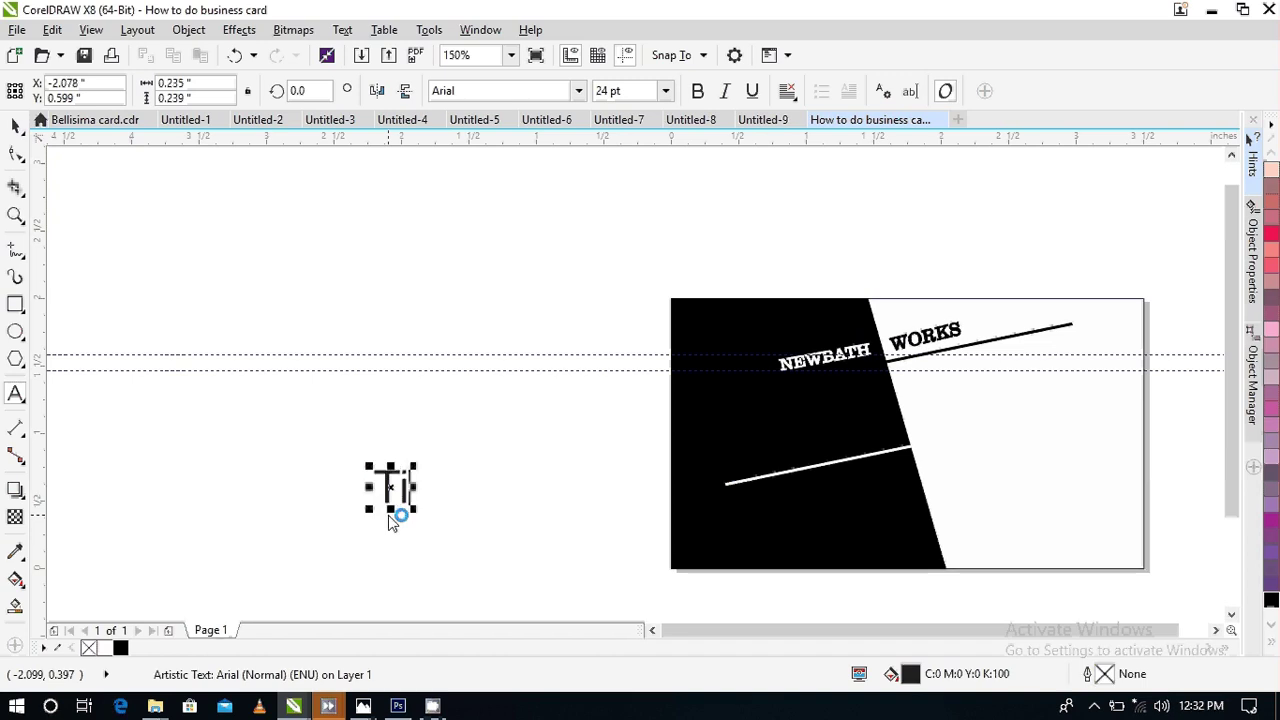
pyautogui.write('ittle')
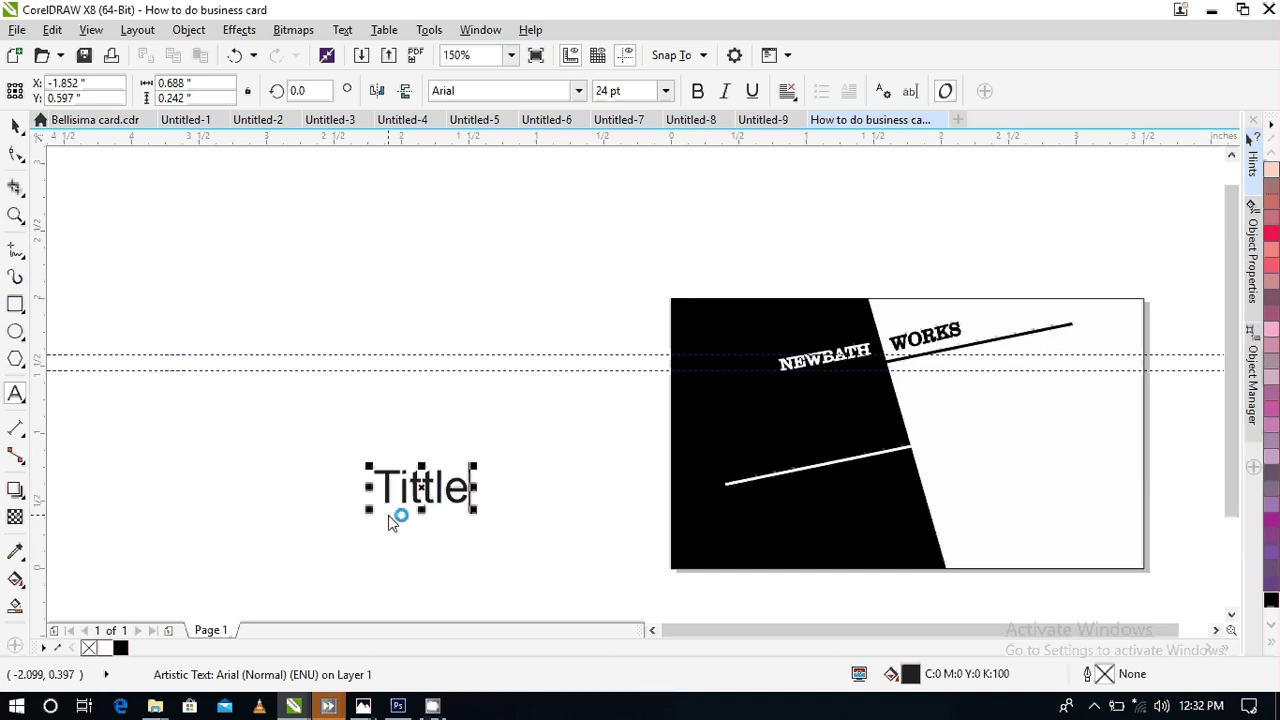
pyautogui.press('BackSpace')
pyautogui.press('BackSpace')
pyautogui.press('BackSpace')
pyautogui.press('BackSpace')
pyautogui.press('BackSpace')
pyautogui.press('BackSpace')
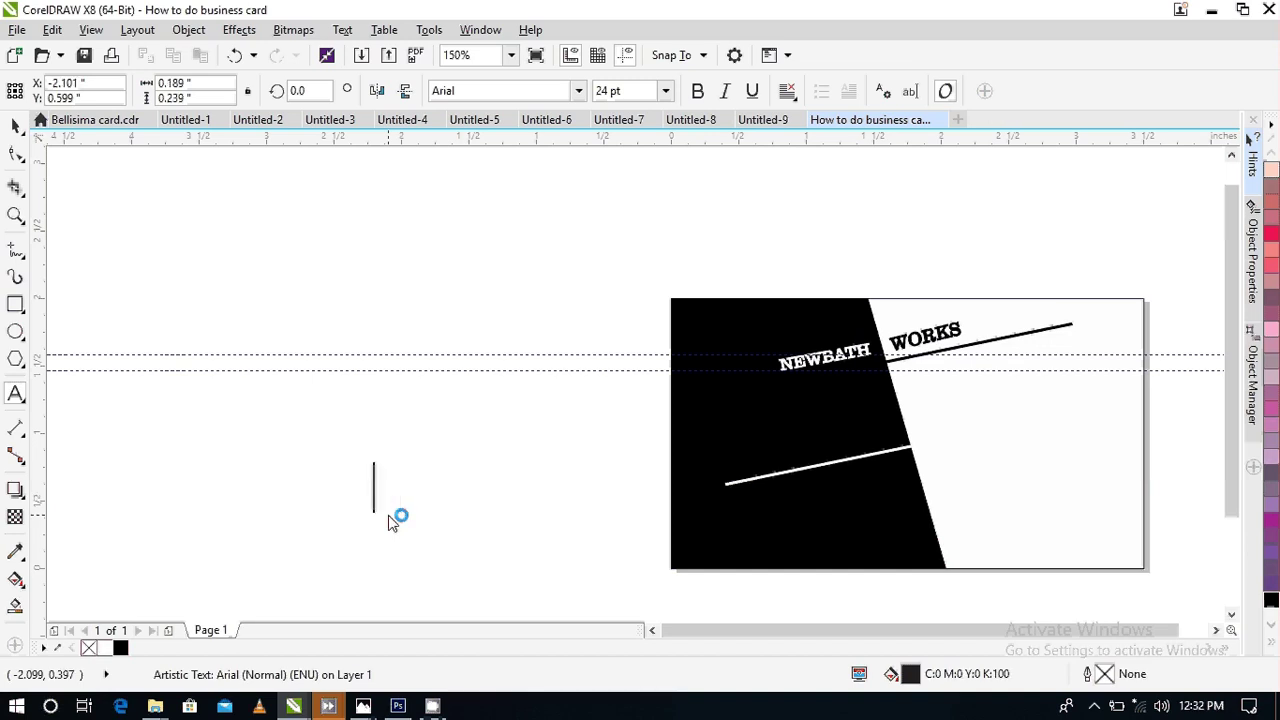
# - Enter Position as the text of the new artistic text line
pyautogui.write('Po')
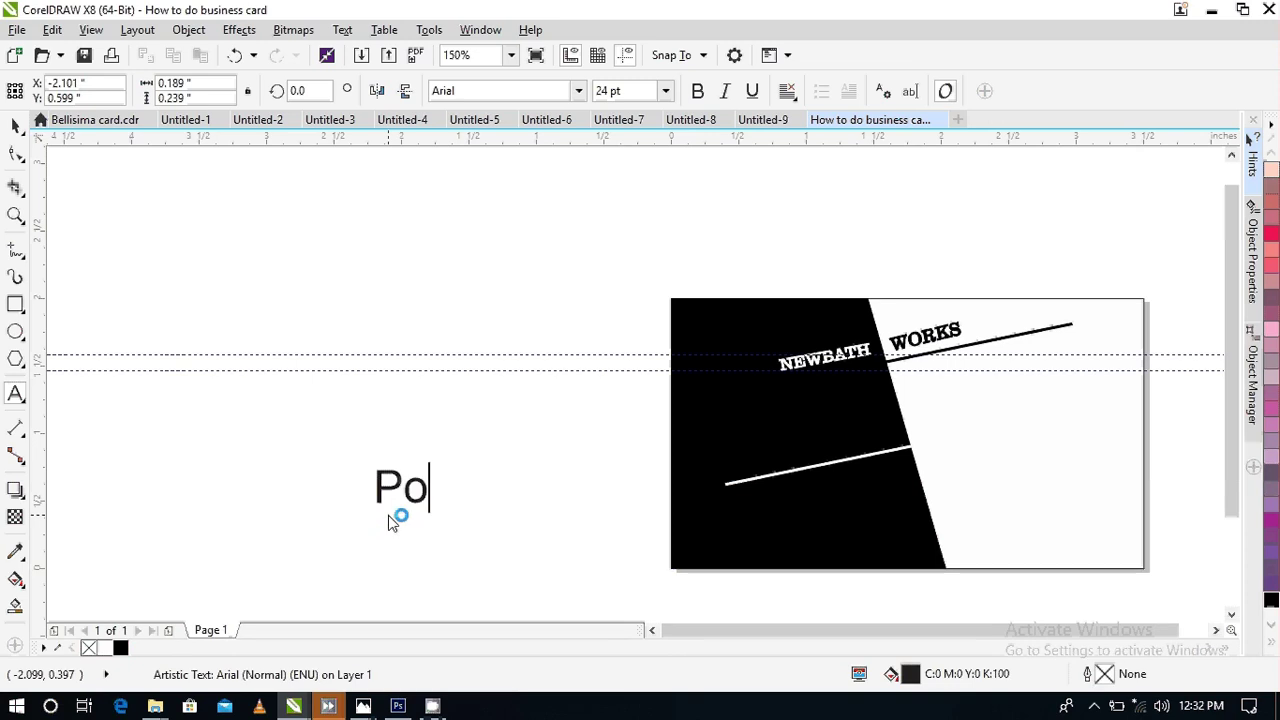
pyautogui.write('s')
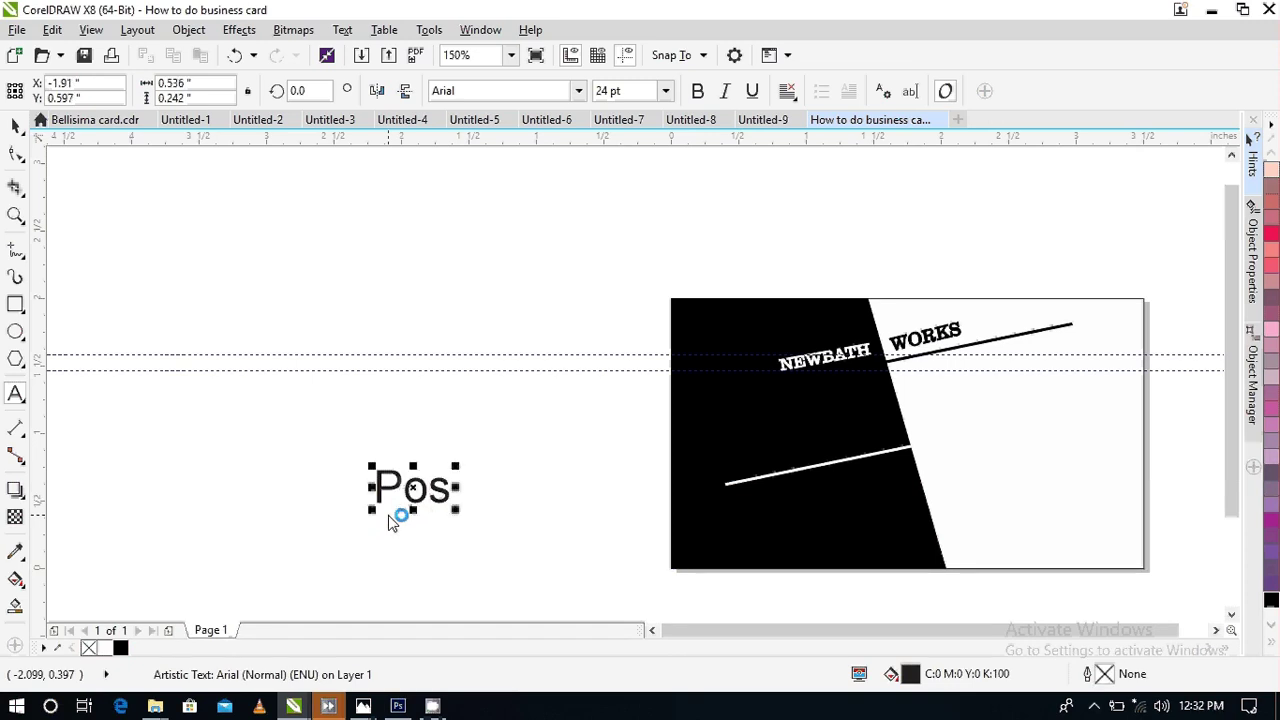
pyautogui.write('ition')
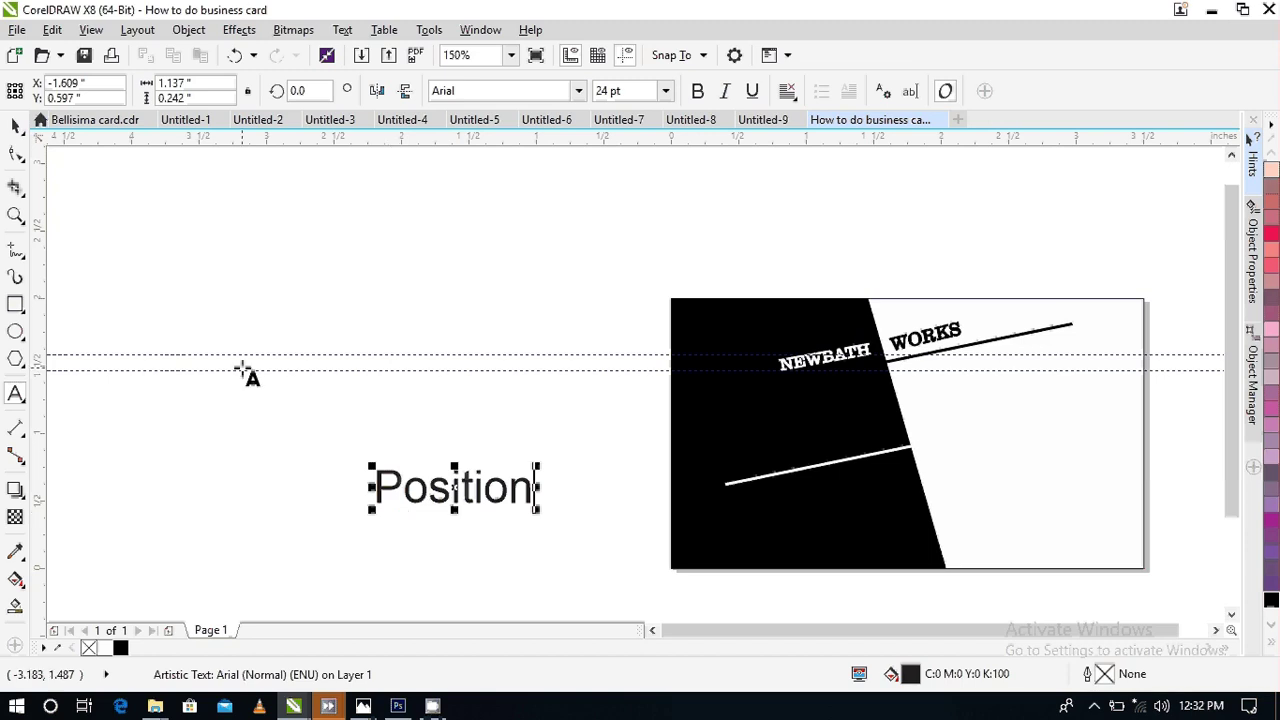
# - Change the font of the Position text to Clarendon BT
pyautogui.click(579, 91)
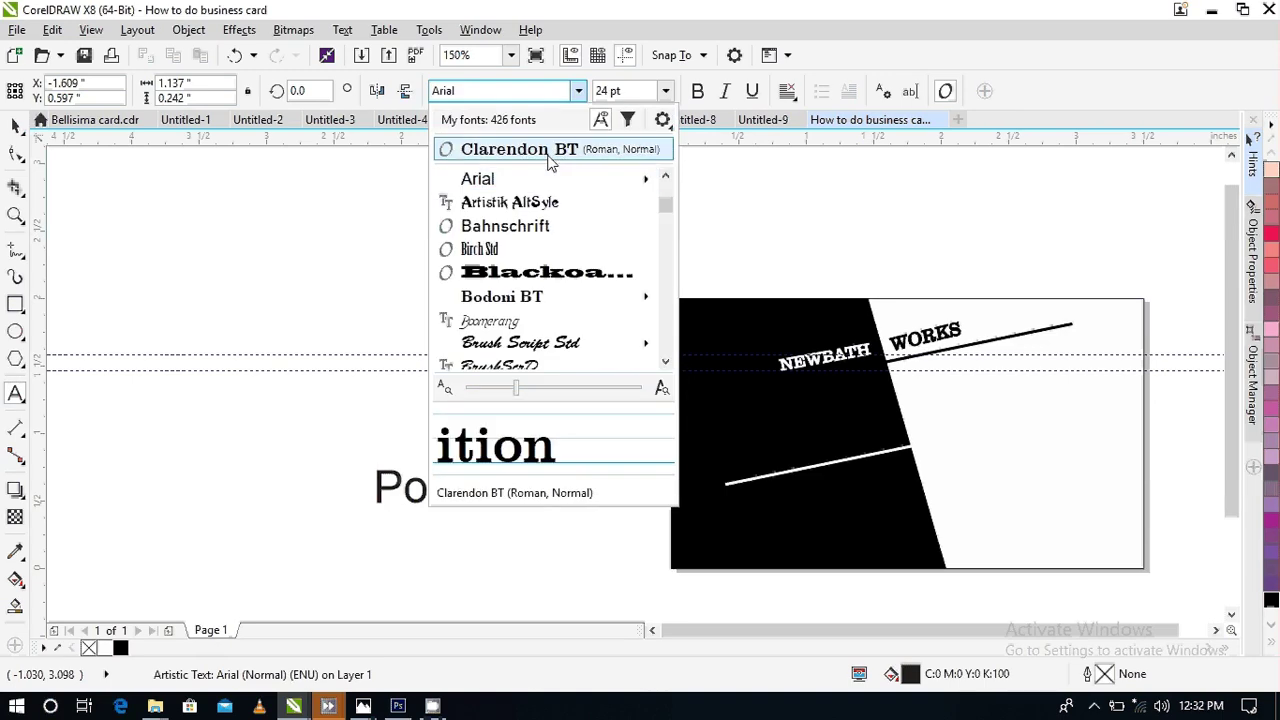
pyautogui.click(548, 155)
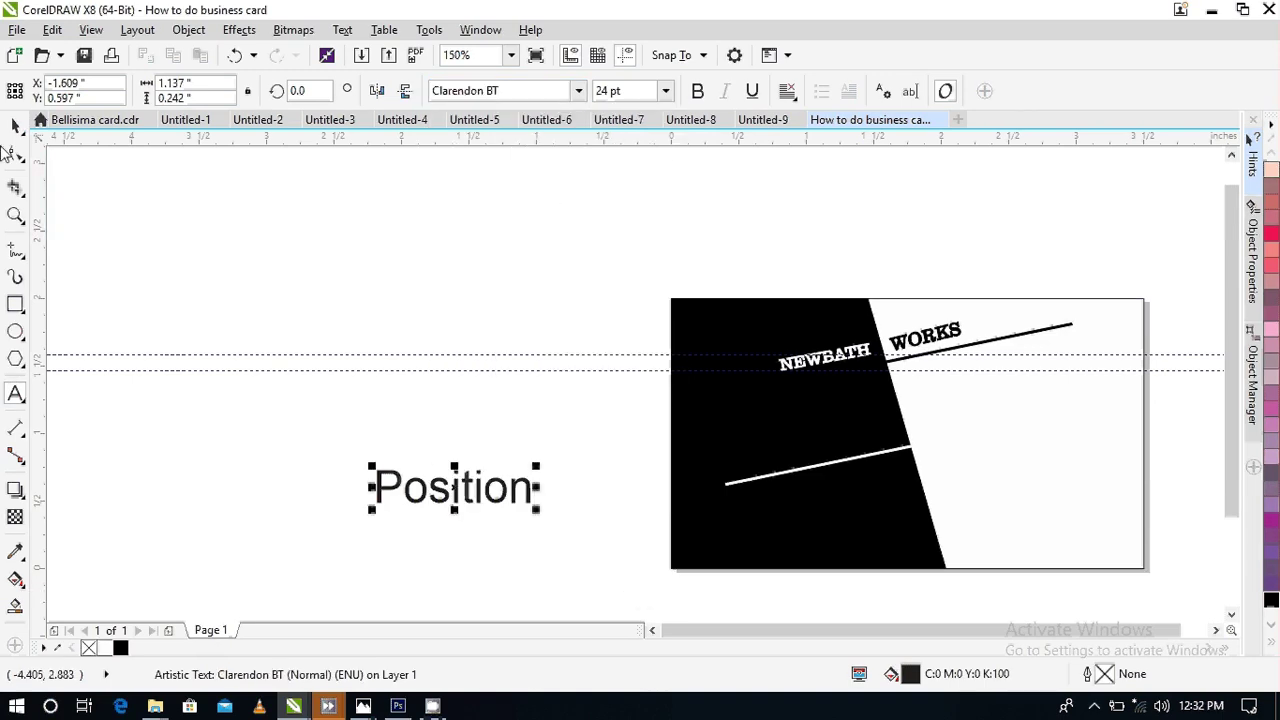
pyautogui.click(17, 125)
pyautogui.click(500, 91)
pyautogui.click(579, 91)
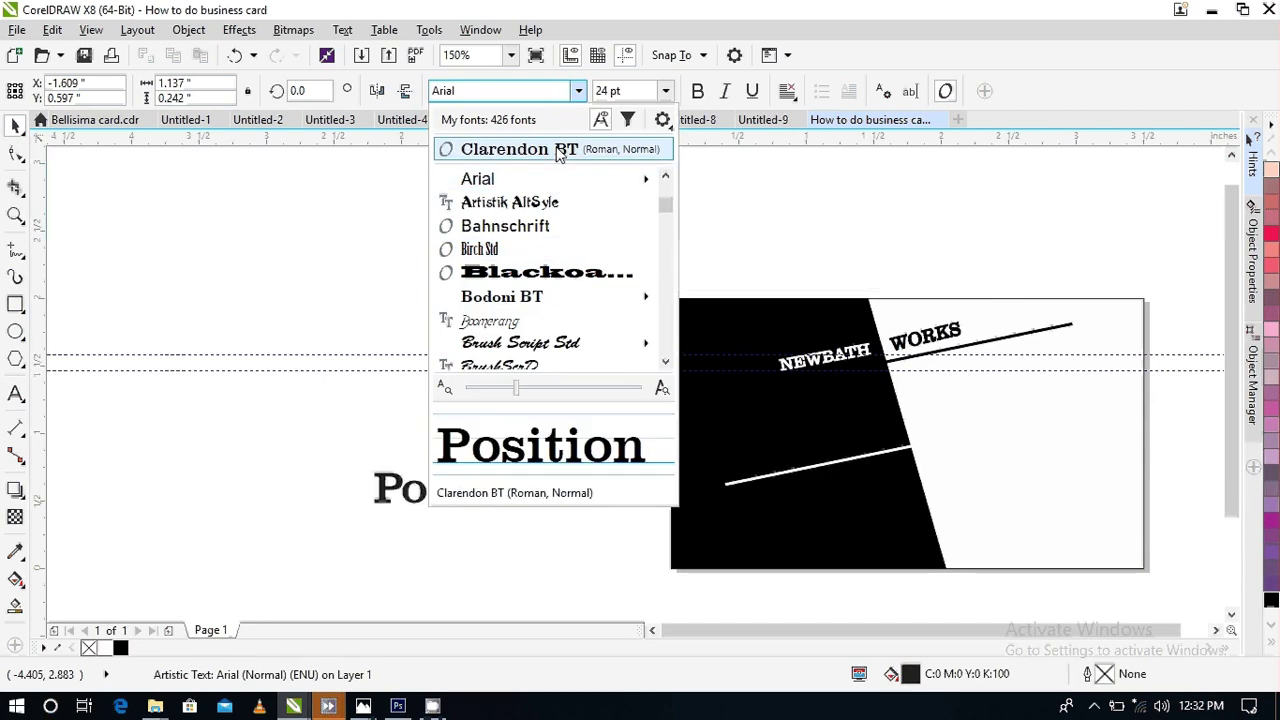
pyautogui.click(472, 573)
pyautogui.click(472, 573)
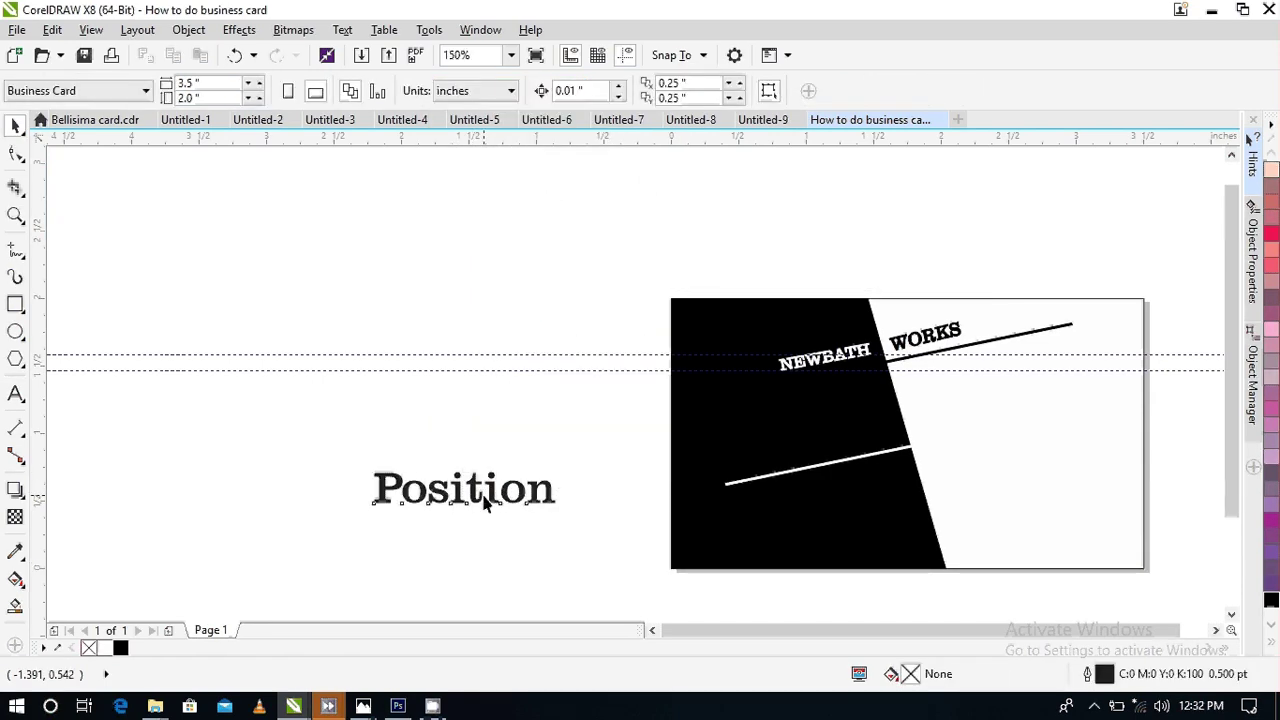
# - Move Position closer to the card, to about X -1.207, Y 0.889 in, and fill it white
pyautogui.click(476, 492)
pyautogui.moveTo(476, 492); pyautogui.dragTo(519, 451)
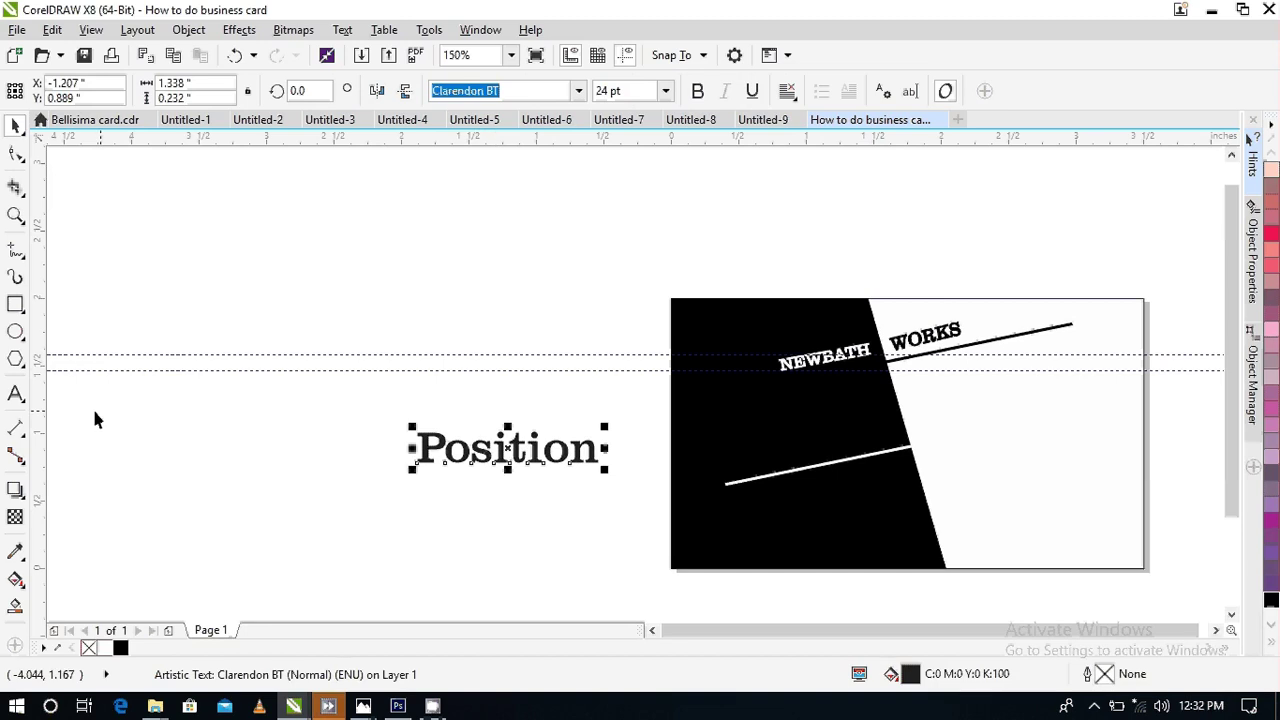
pyautogui.moveTo(104, 648); pyautogui.dragTo(535, 457)
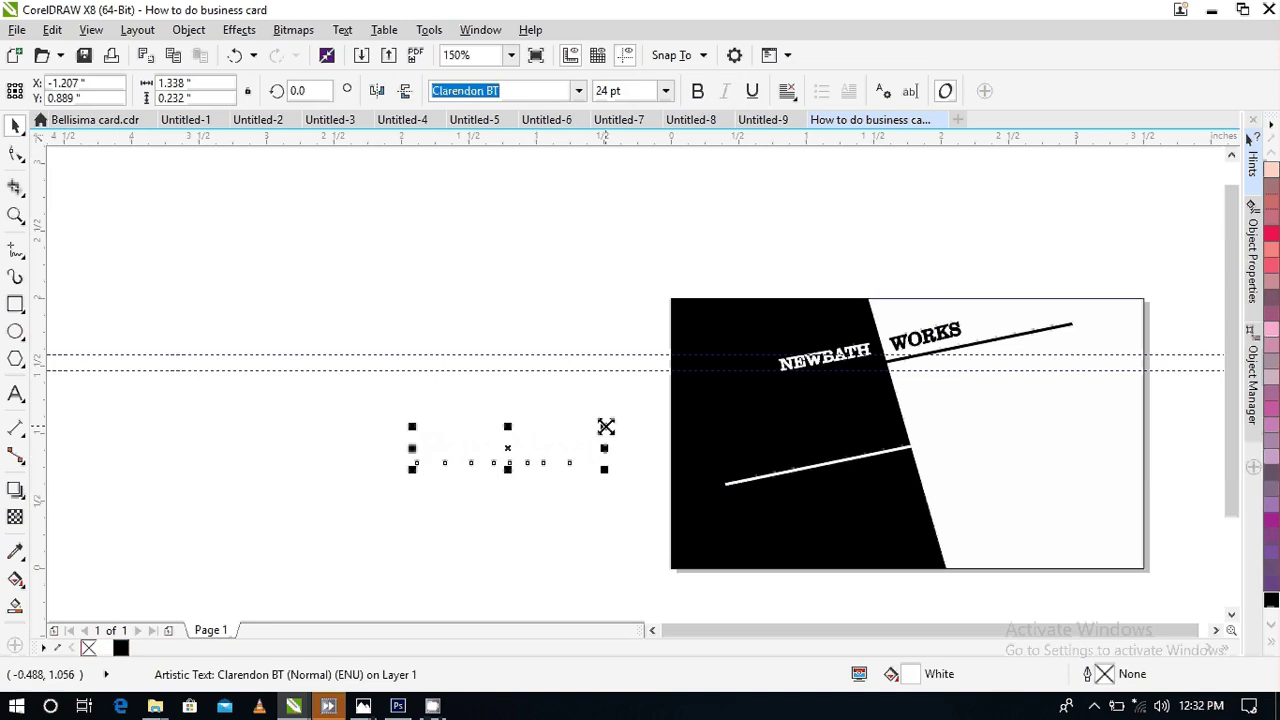
# - Scale Position down to about 17.4 pt and place it on the black panel below NEWBATH, at about X 0.984, Y 1.244 in
pyautogui.moveTo(604, 427); pyautogui.dragTo(585, 432)
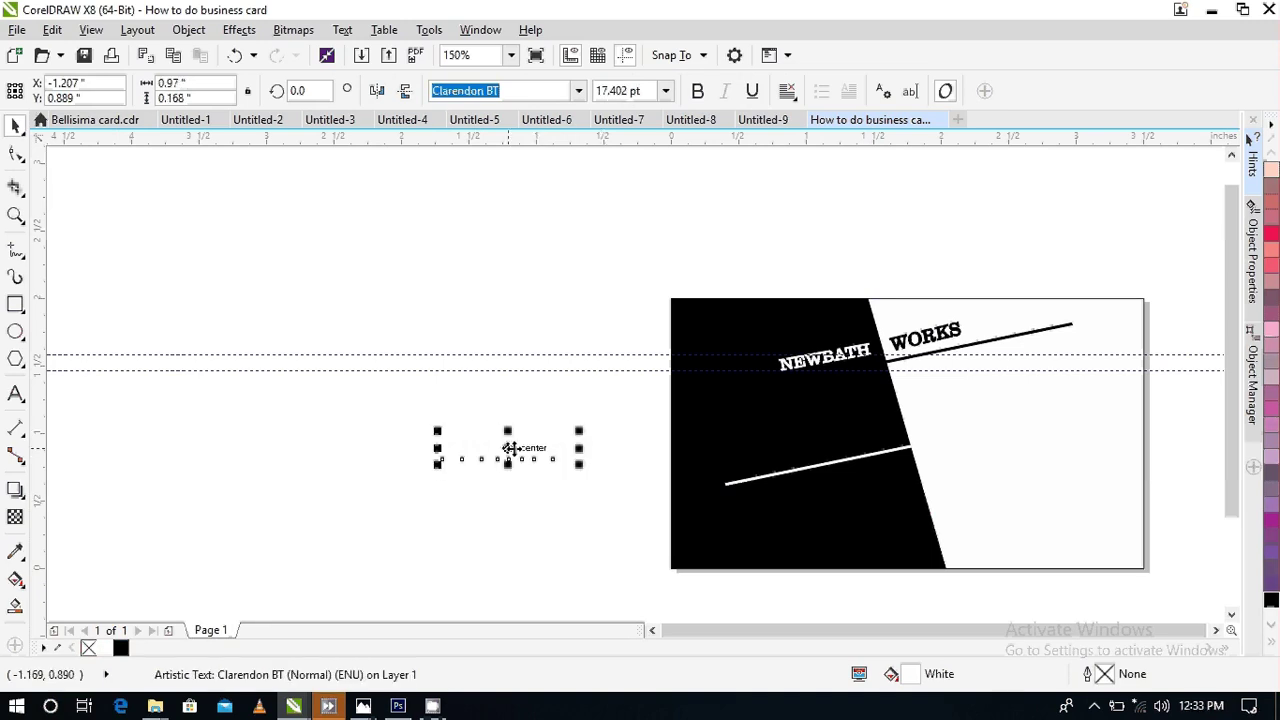
pyautogui.moveTo(509, 449); pyautogui.dragTo(809, 409)
pyautogui.scroll(2, 809, 409)
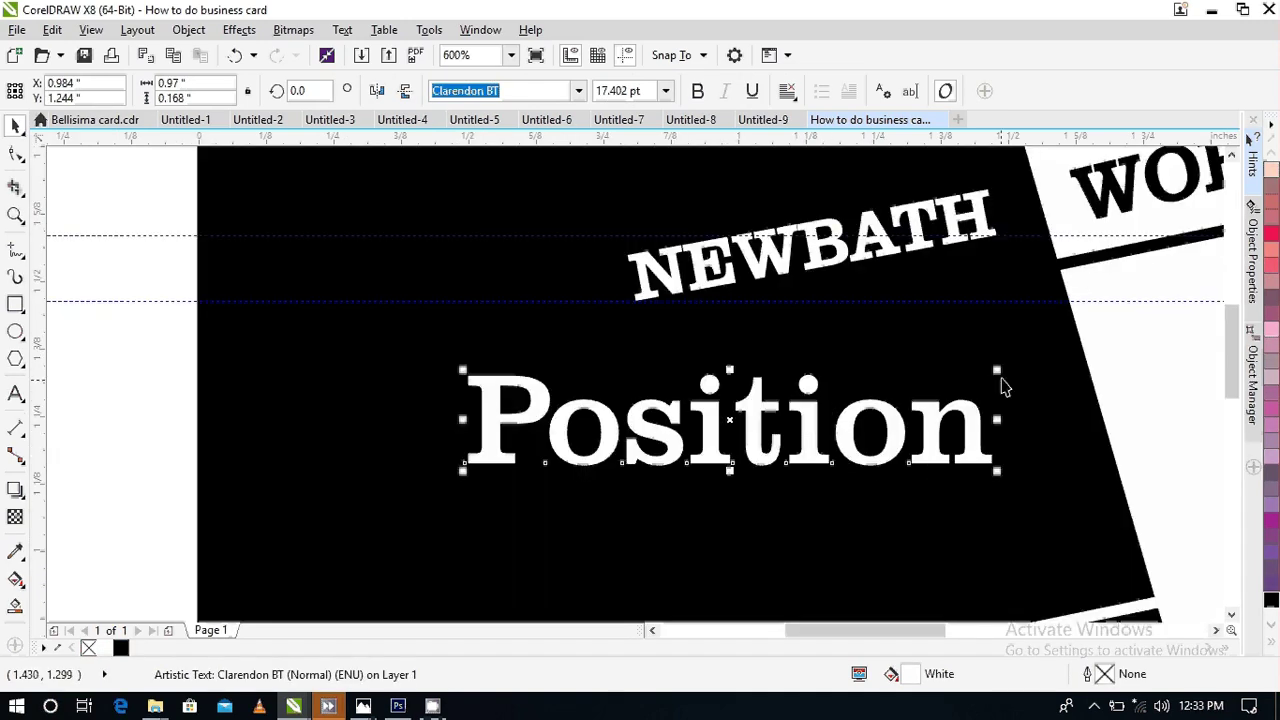
# - Shrink Position to about 5.8 pt, rotate it about 13.2°, and place it beneath the end of NEWBATH at about X 1.345, Y 1.492 in
pyautogui.moveTo(997, 370); pyautogui.dragTo(785, 410)
pyautogui.moveTo(660, 446); pyautogui.dragTo(914, 350)
pyautogui.moveTo(1004, 361); pyautogui.dragTo(1003, 334)
pyautogui.click(914, 334)
pyautogui.moveTo(914, 334); pyautogui.dragTo(928, 292)
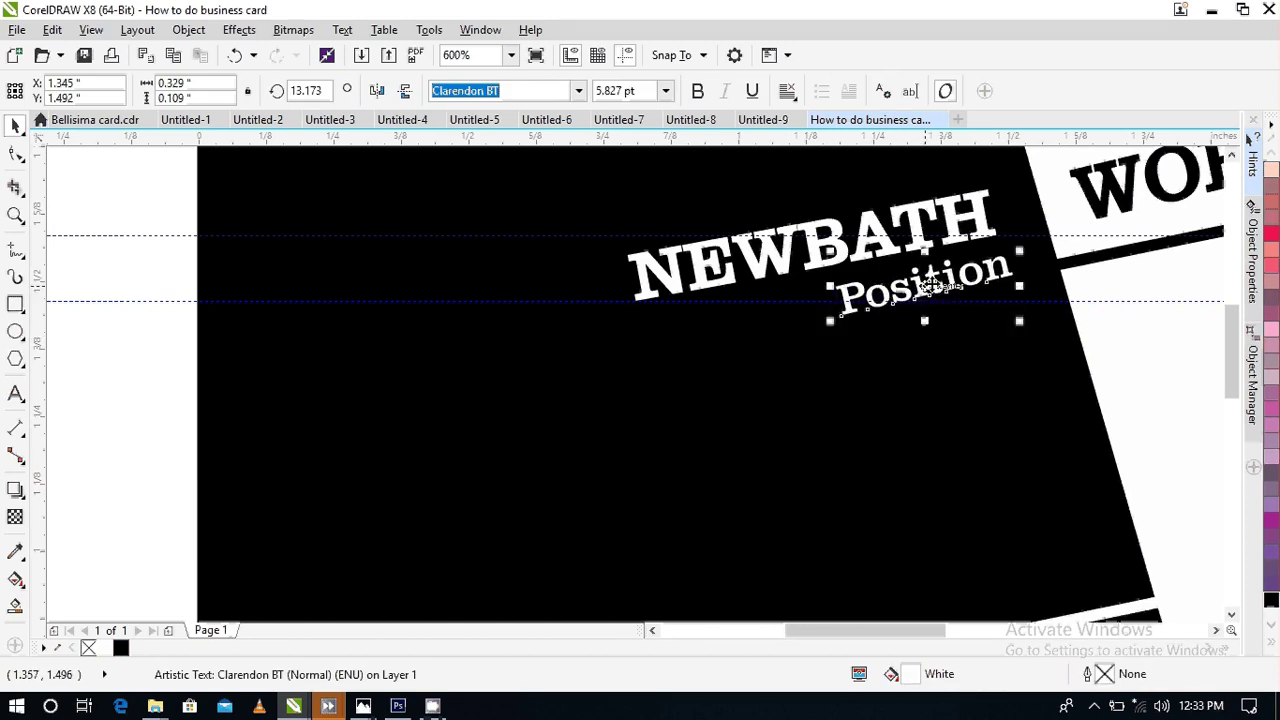
# - Scale Position down about its center to about 0.272 in wide, giving a font size of about 4.8 pt
pyautogui.scroll(1, 928, 291)
pyautogui.scroll(-1, 929, 289)
pyautogui.moveTo(1019, 251); pyautogui.dragTo(1015, 256)
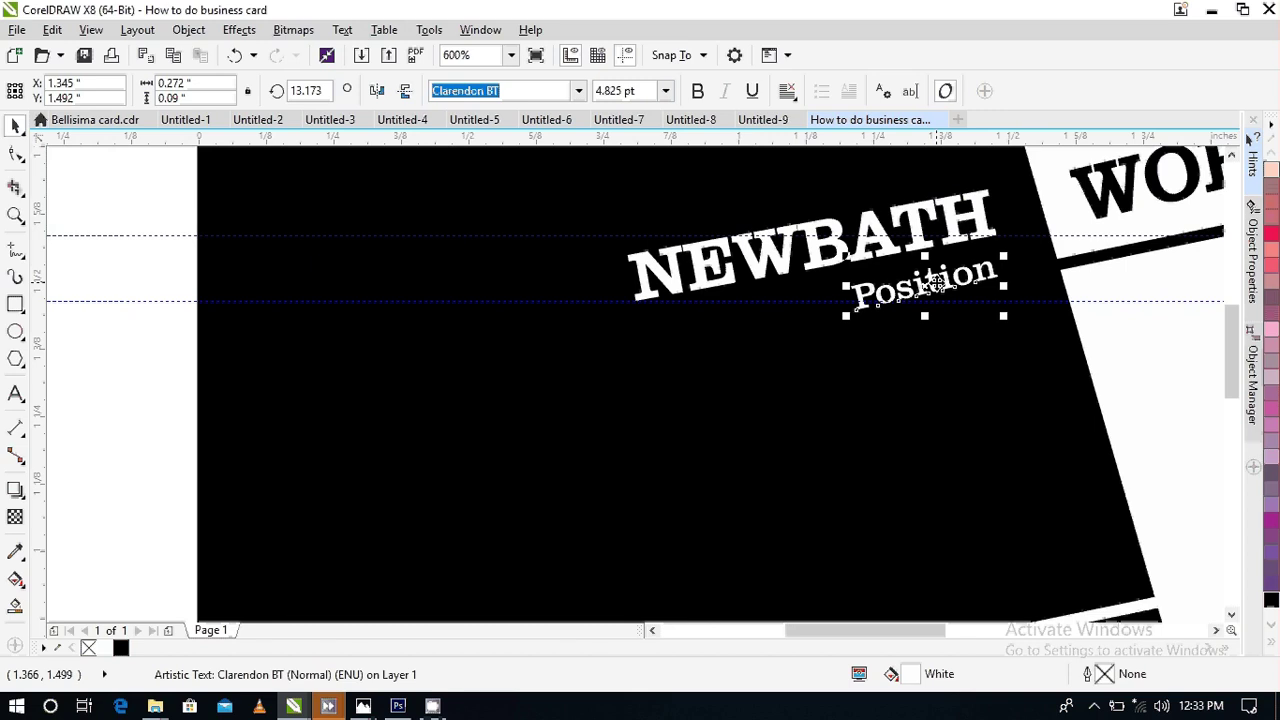
# - Move Position to about X 1.413, Y 1.44 in and NEWBATH to about X 1.175, Y 1.535 in, nearer the slanted edge
pyautogui.moveTo(920, 294); pyautogui.dragTo(966, 330)
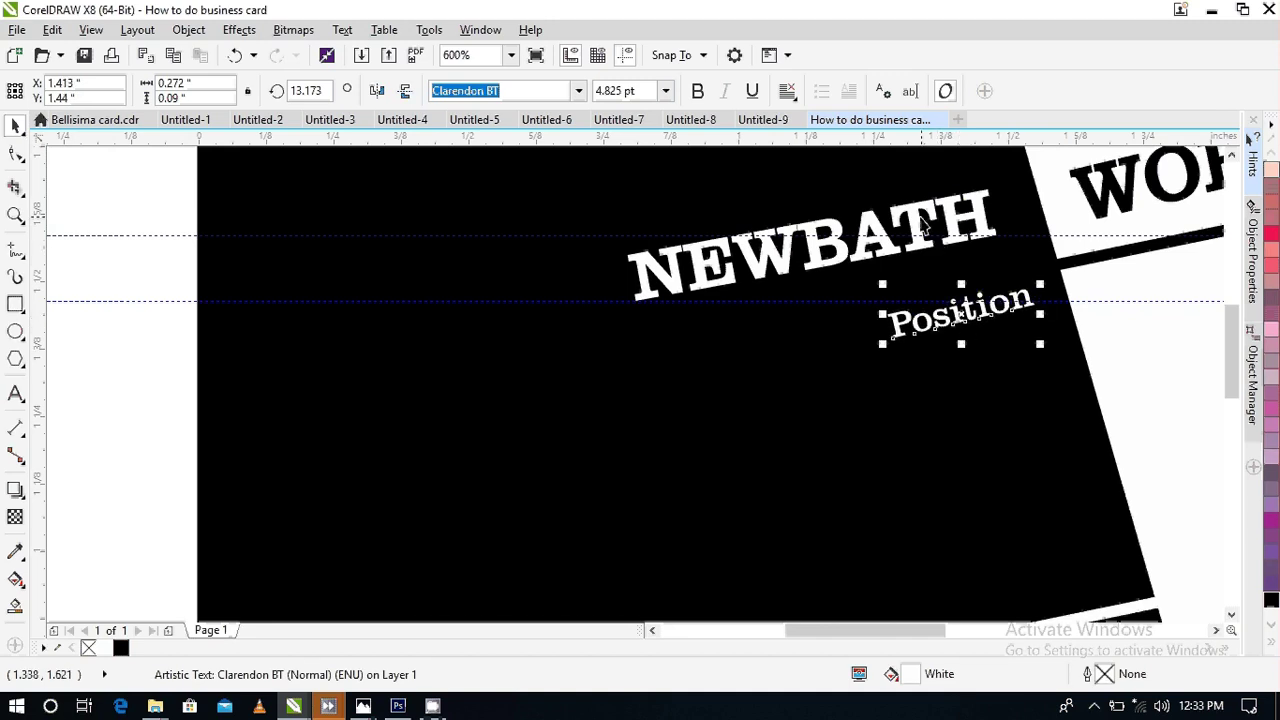
pyautogui.click(812, 244)
pyautogui.moveTo(814, 250); pyautogui.dragTo(837, 278)
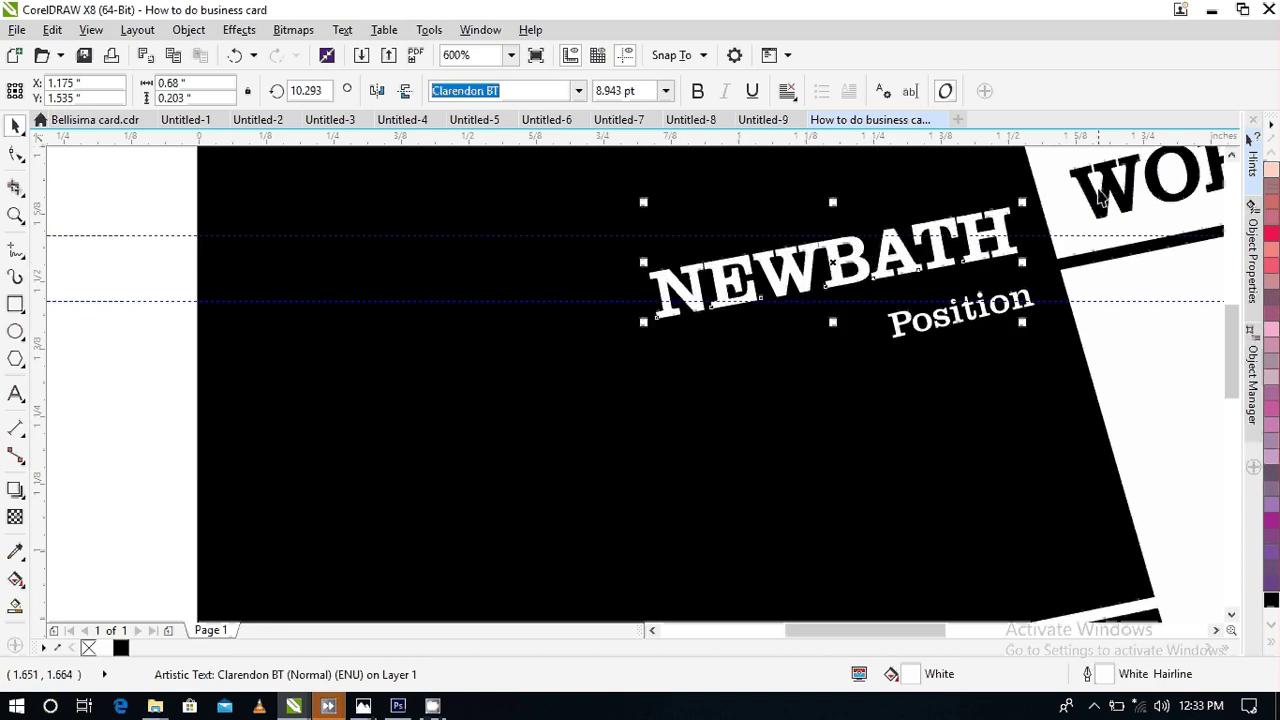
# - Move WORKS closer to the slanted edge, just above the black bar, at about X 1.856, Y 1.69 in
pyautogui.moveTo(1100, 205); pyautogui.dragTo(1088, 234)
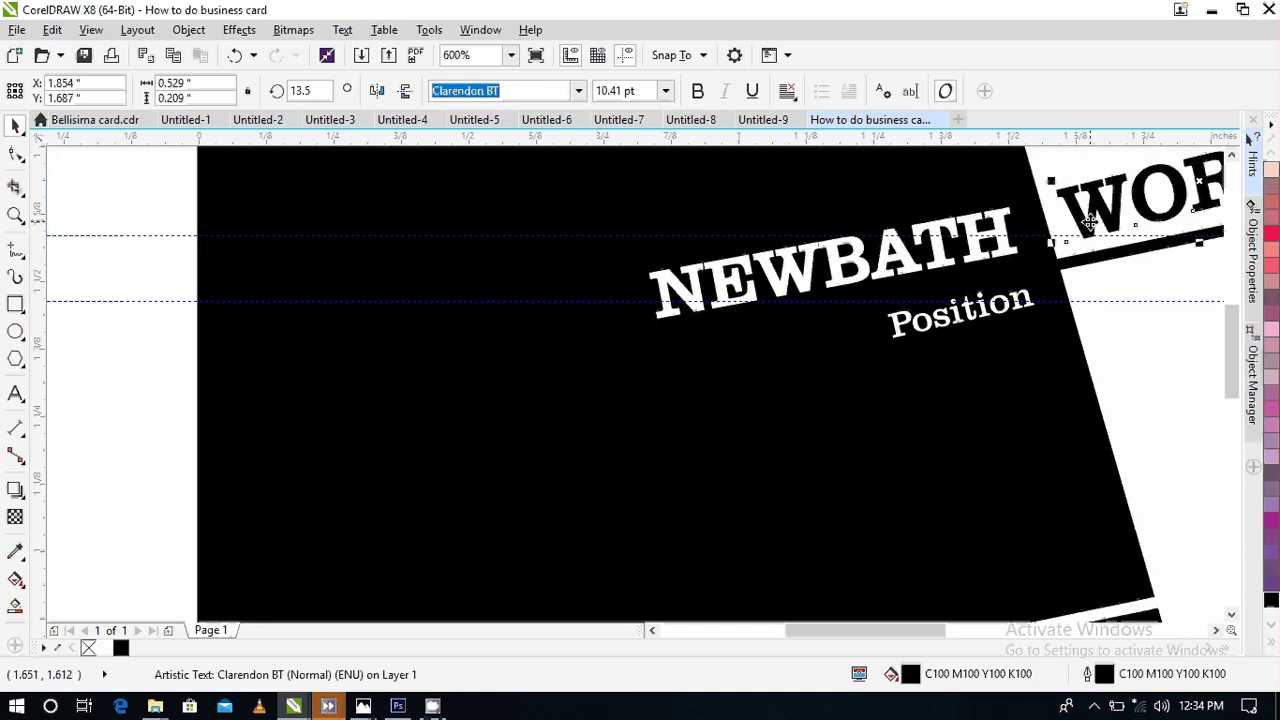
pyautogui.click(1216, 630)
pyautogui.click(1216, 630)
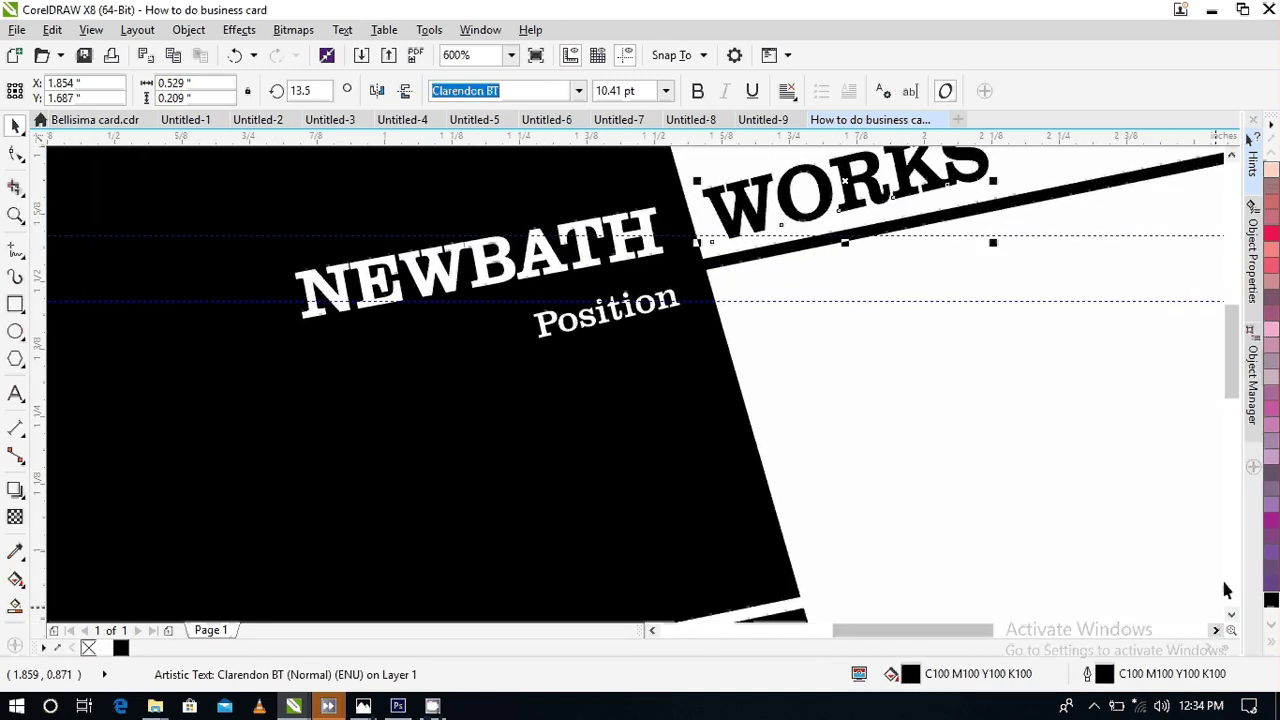
pyautogui.moveTo(1230, 372); pyautogui.dragTo(1228, 356)
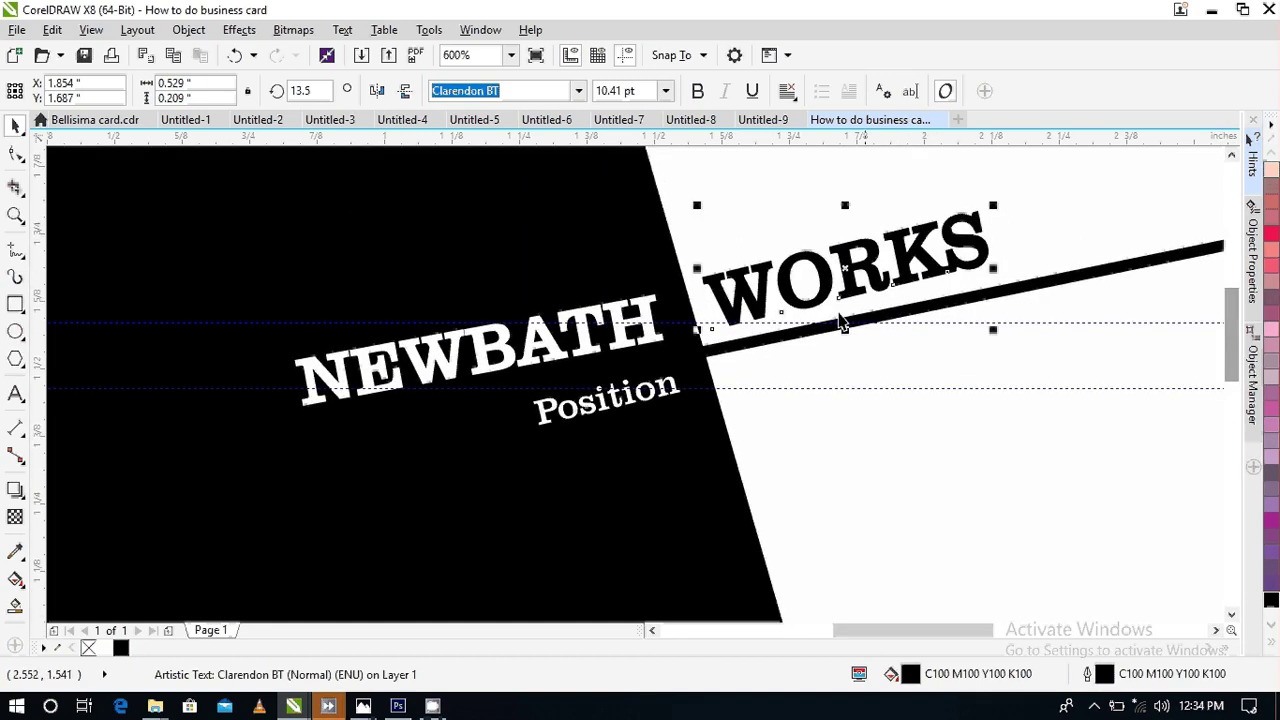
pyautogui.moveTo(787, 286); pyautogui.dragTo(789, 283)
pyautogui.scroll(-2, 855, 325)
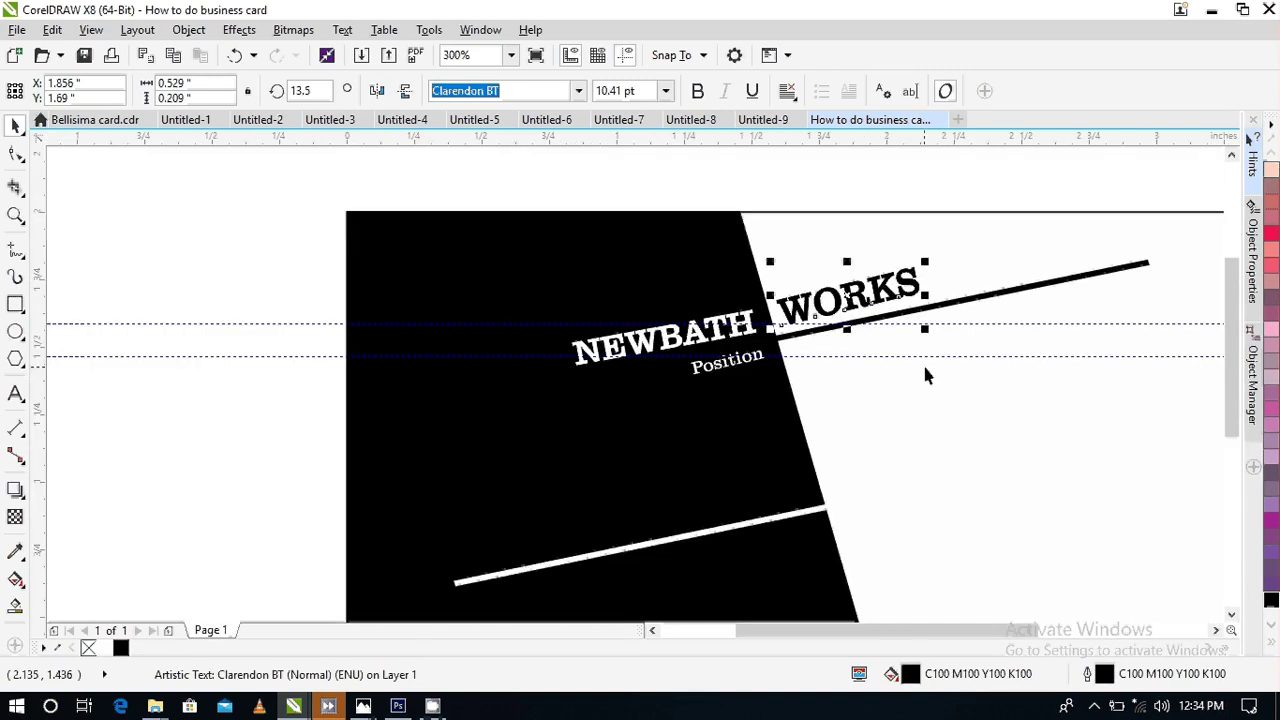
# - Reposition the Position text beneath the middle of NEWBATH, at about X 1.246, Y 1.41 in
pyautogui.click(716, 362)
pyautogui.scroll(2, 716, 362)
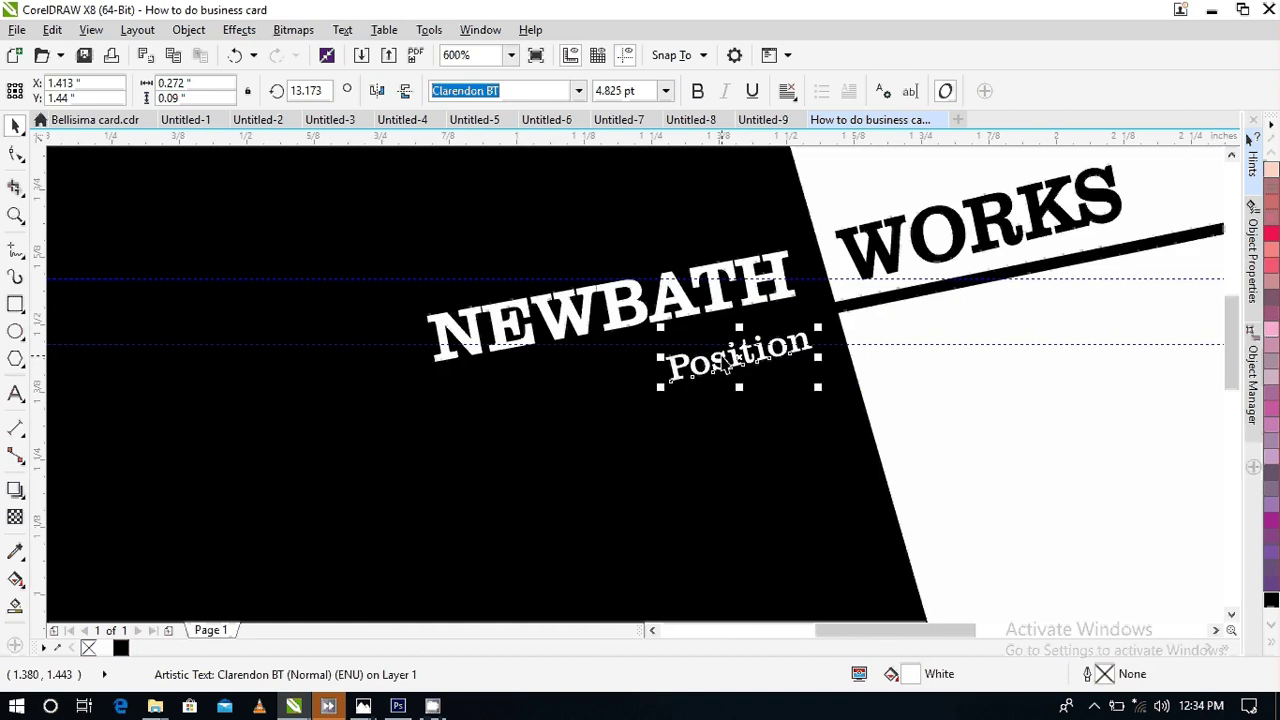
pyautogui.press('Up')
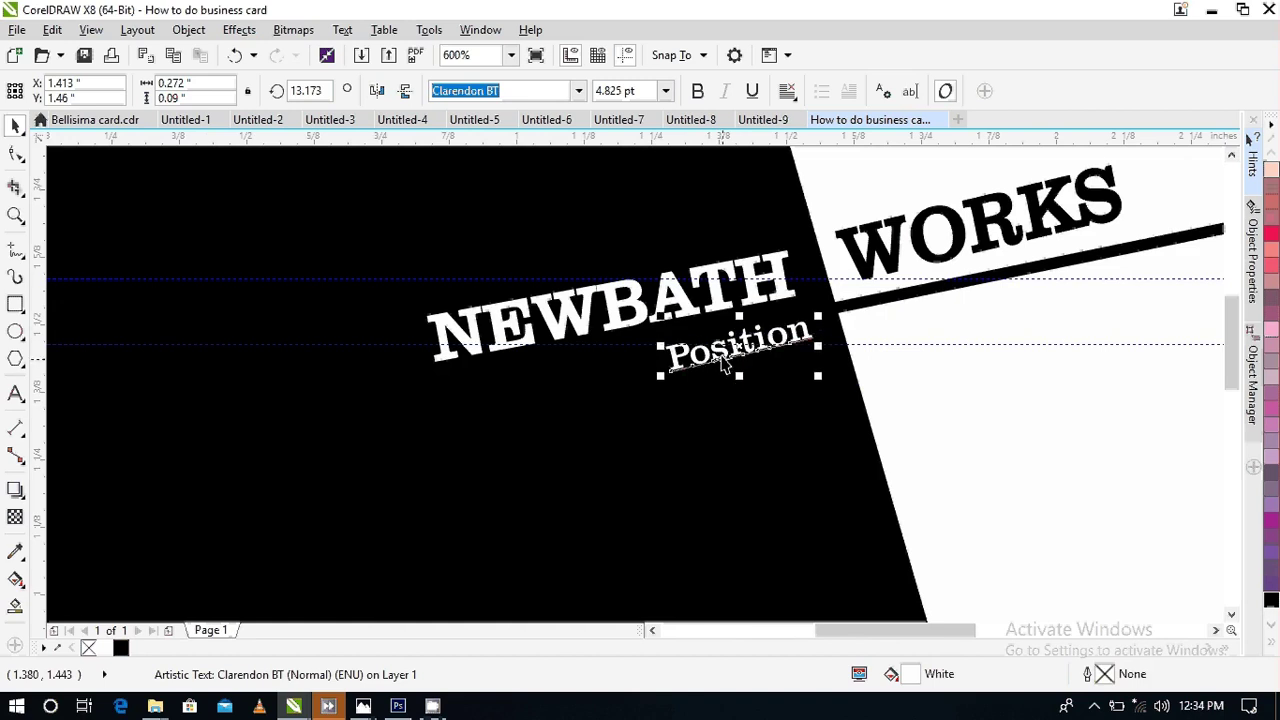
pyautogui.scroll(-2, 722, 362)
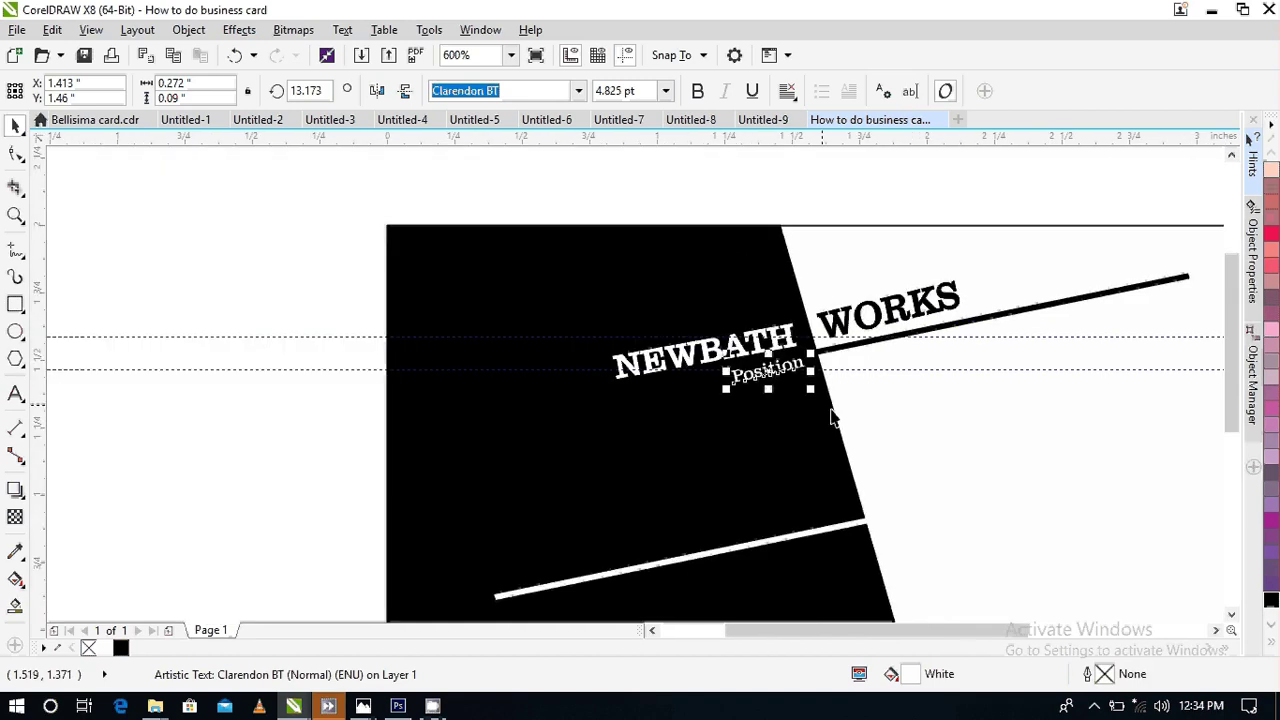
pyautogui.click(766, 377)
pyautogui.click(766, 377)
pyautogui.moveTo(752, 370); pyautogui.dragTo(728, 396)
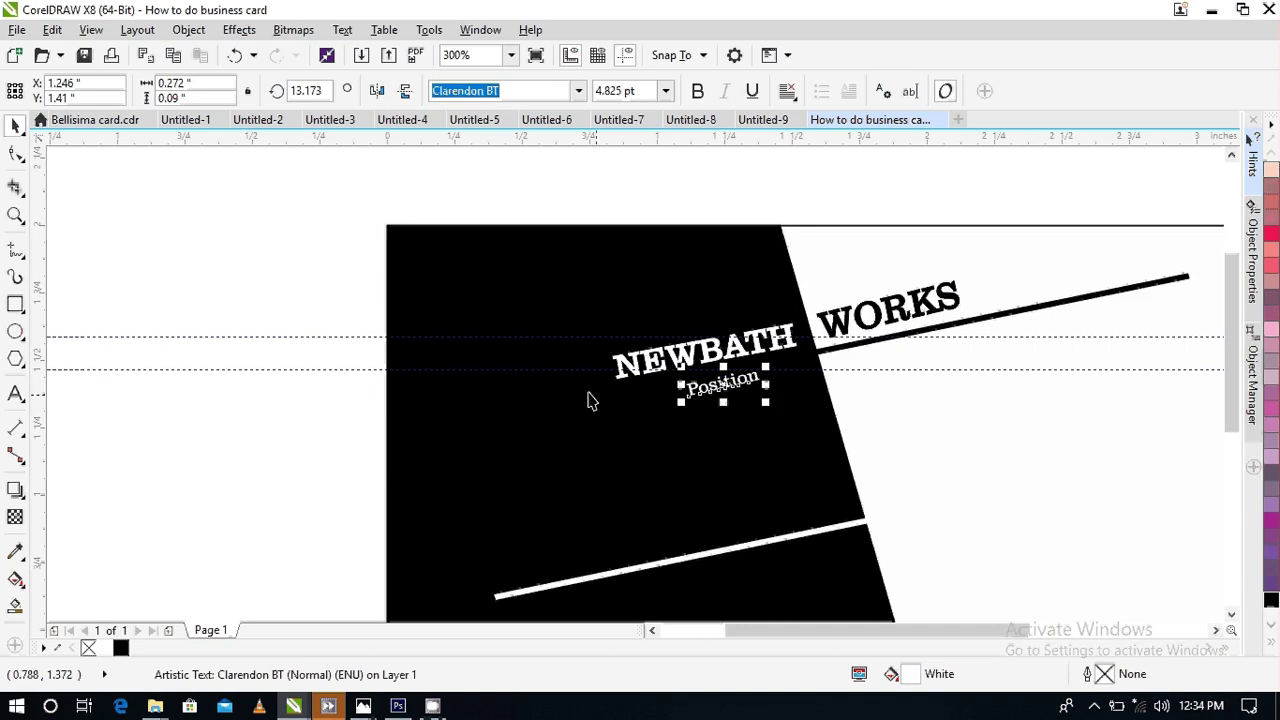
pyautogui.press('Escape')
pyautogui.scroll(-2, 629, 420)
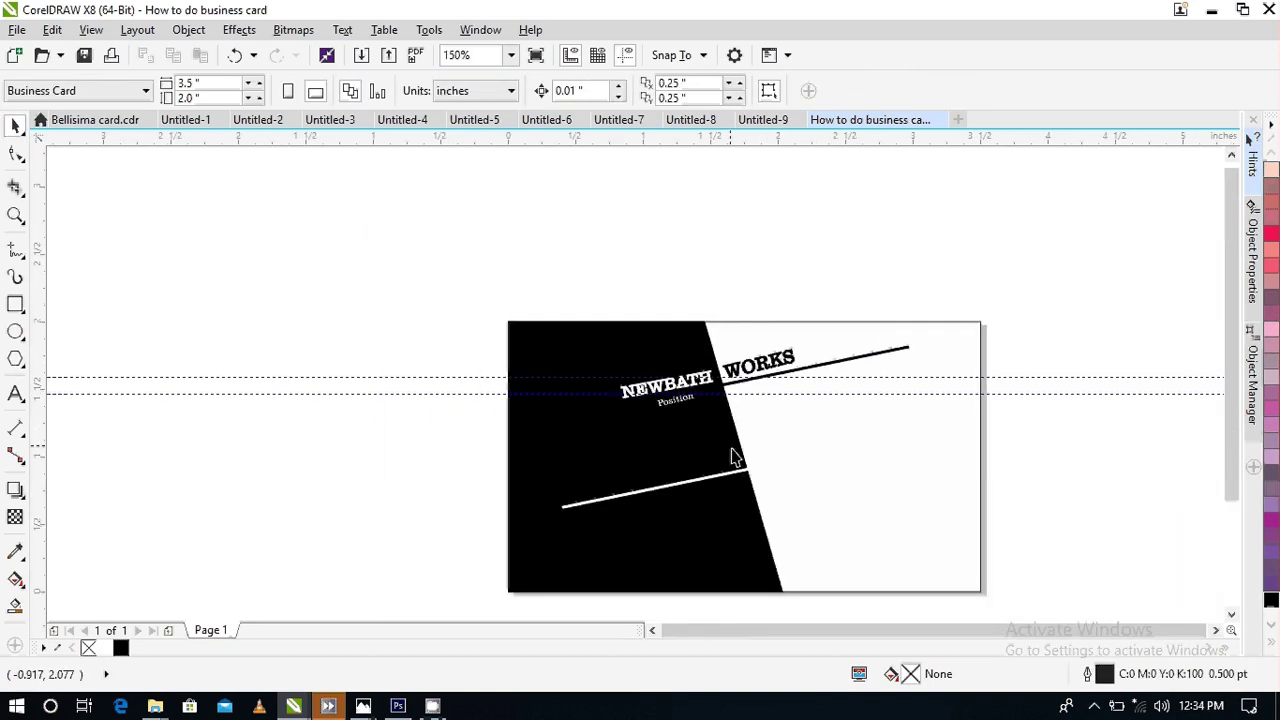
# - Switch to the Bellisima card.cdr document
pyautogui.scroll(2, 601, 490)
pyautogui.scroll(-2, 601, 490)
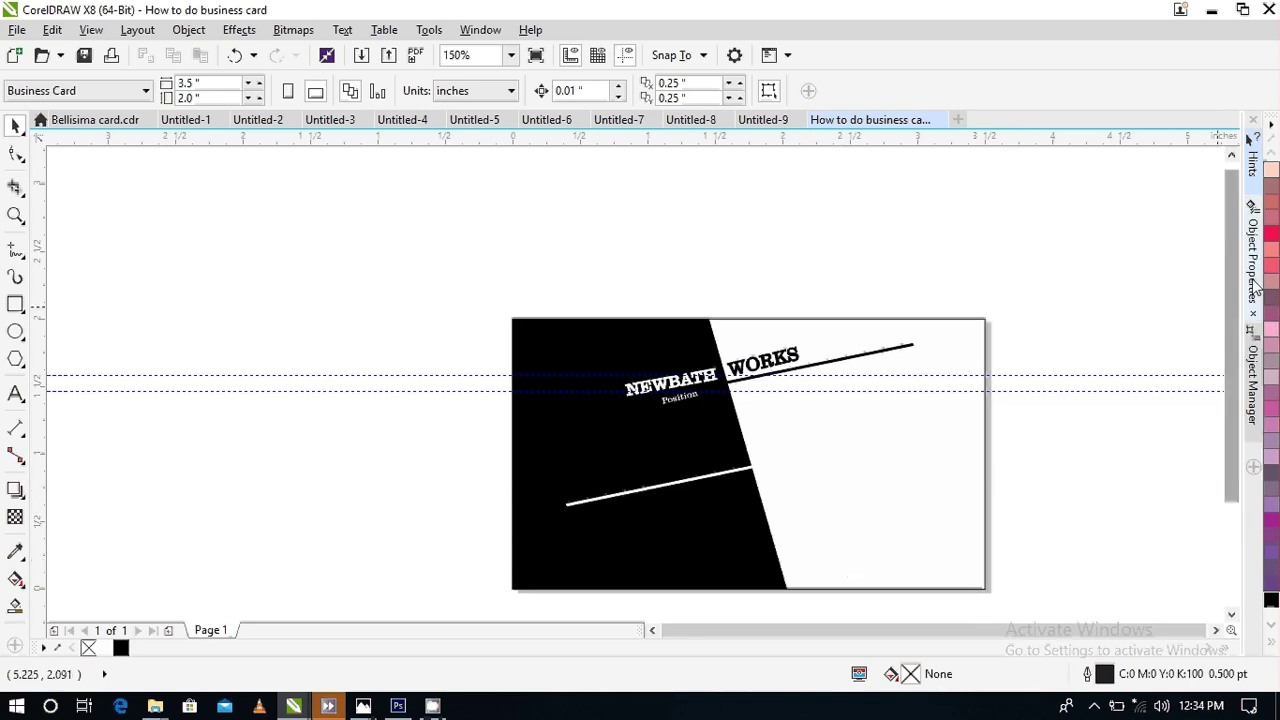
pyautogui.scroll(-1, 1234, 290)
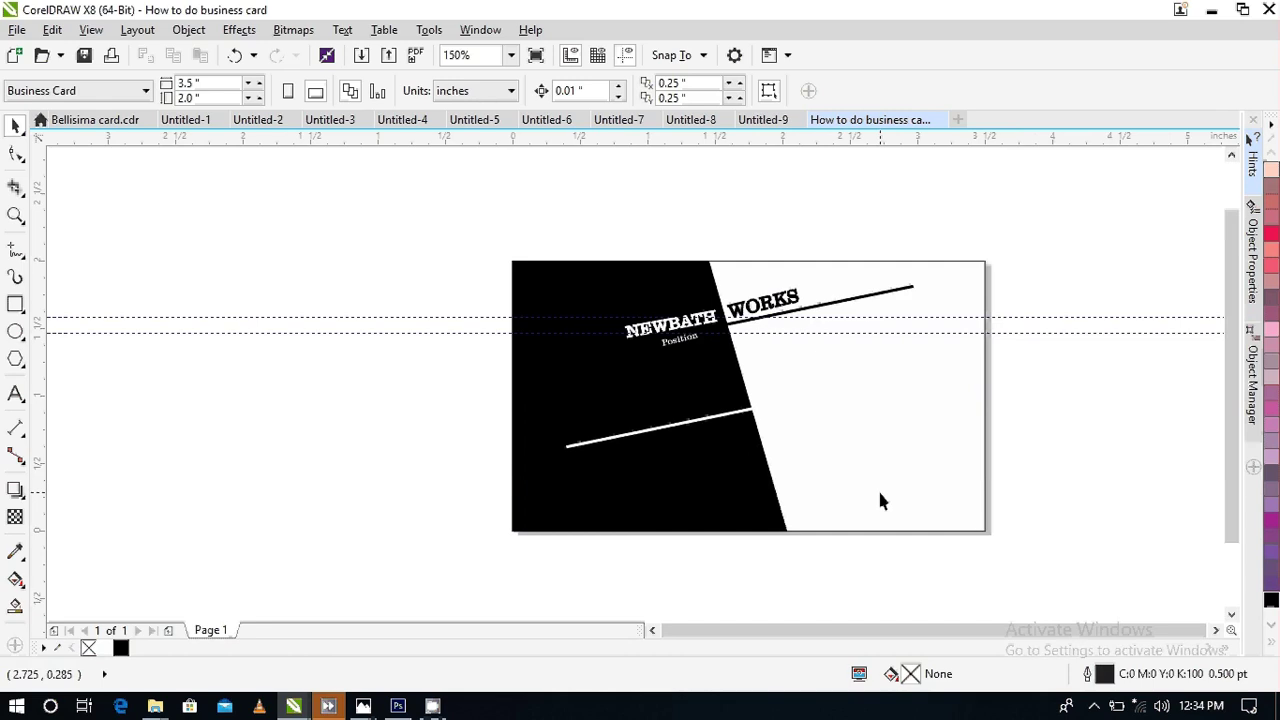
pyautogui.click(93, 121)
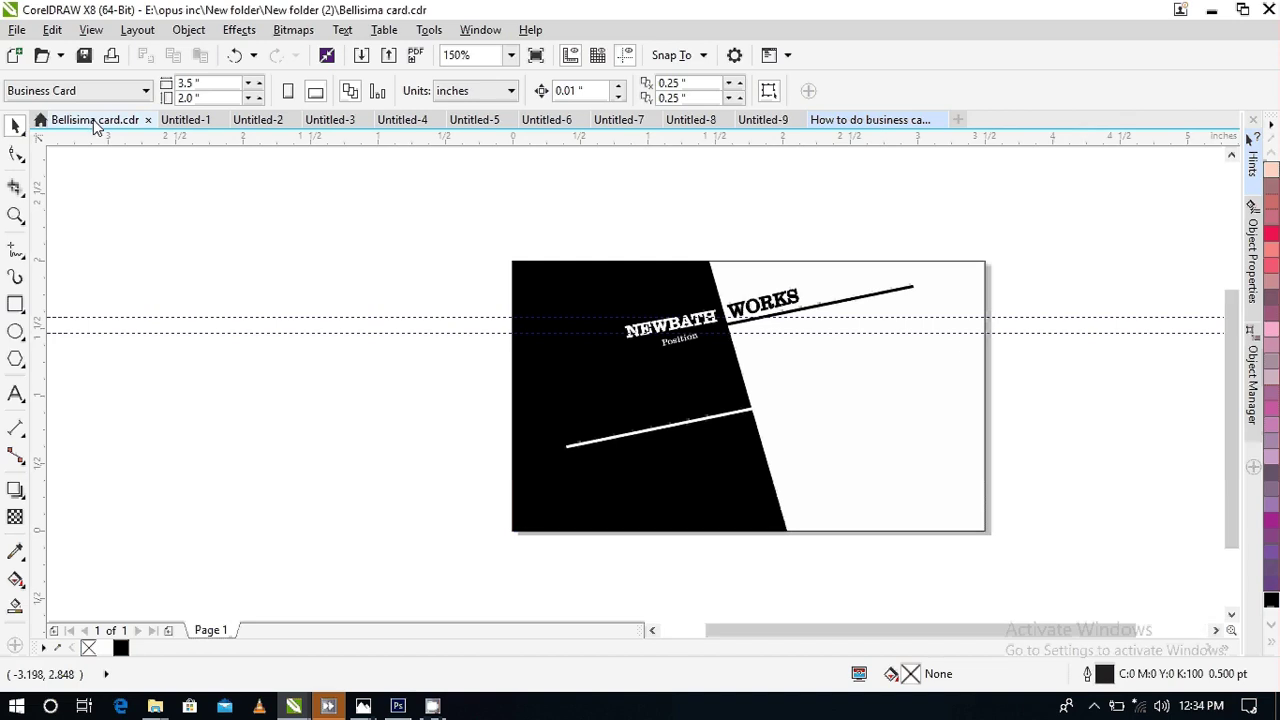
pyautogui.click(701, 433)
pyautogui.moveTo(701, 435); pyautogui.dragTo(703, 433)
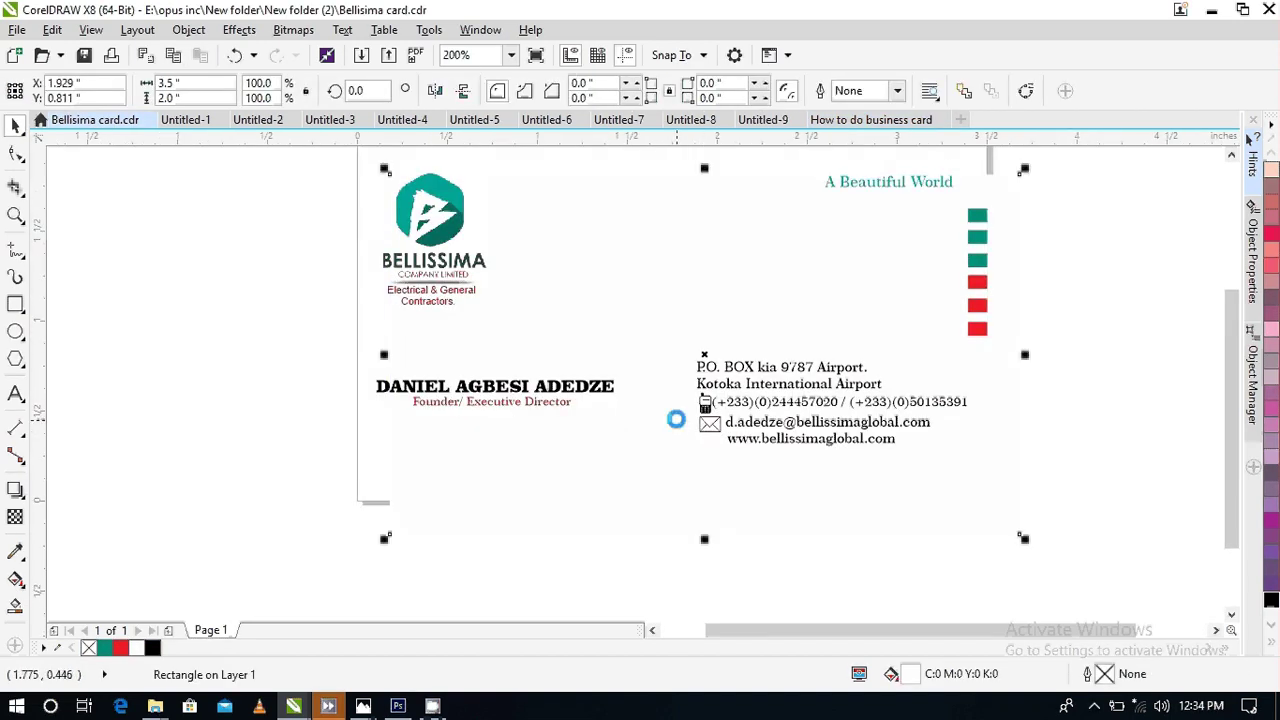
pyautogui.click(677, 421)
pyautogui.click(683, 415)
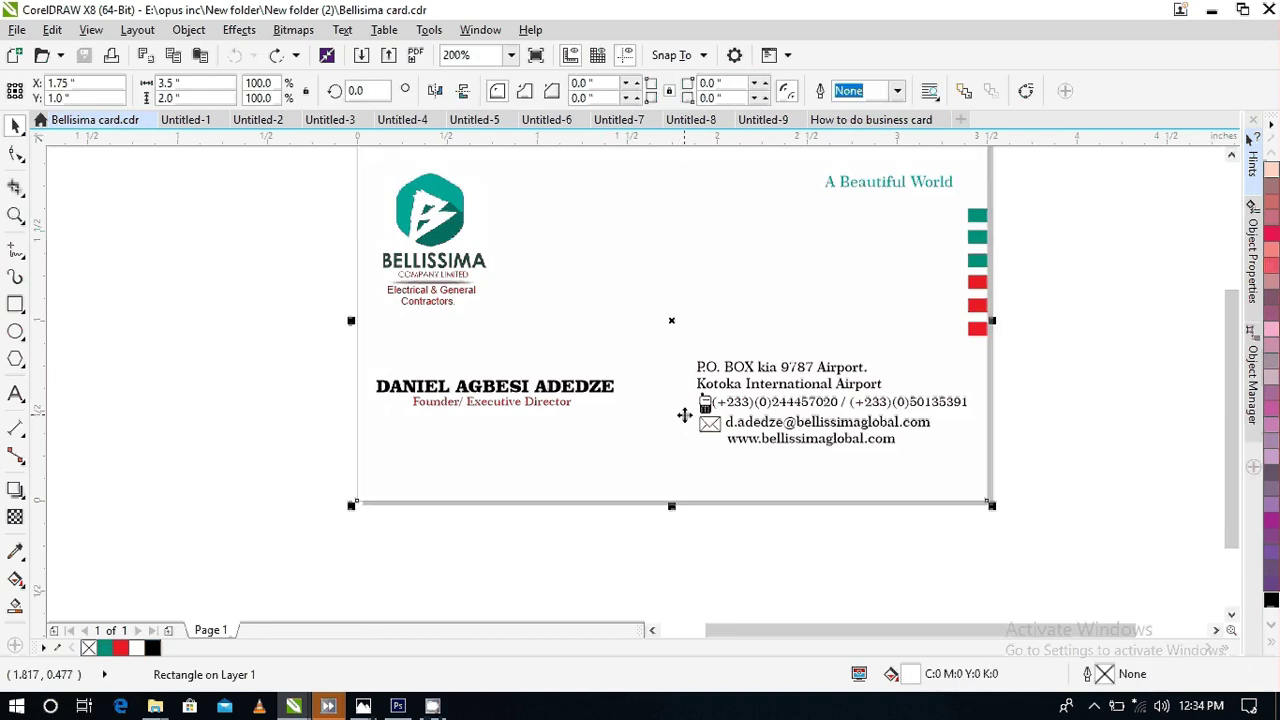
# - Copy the phone and envelope icons from the Bellisima card and paste them into the How to do business card document
pyautogui.click(706, 417)
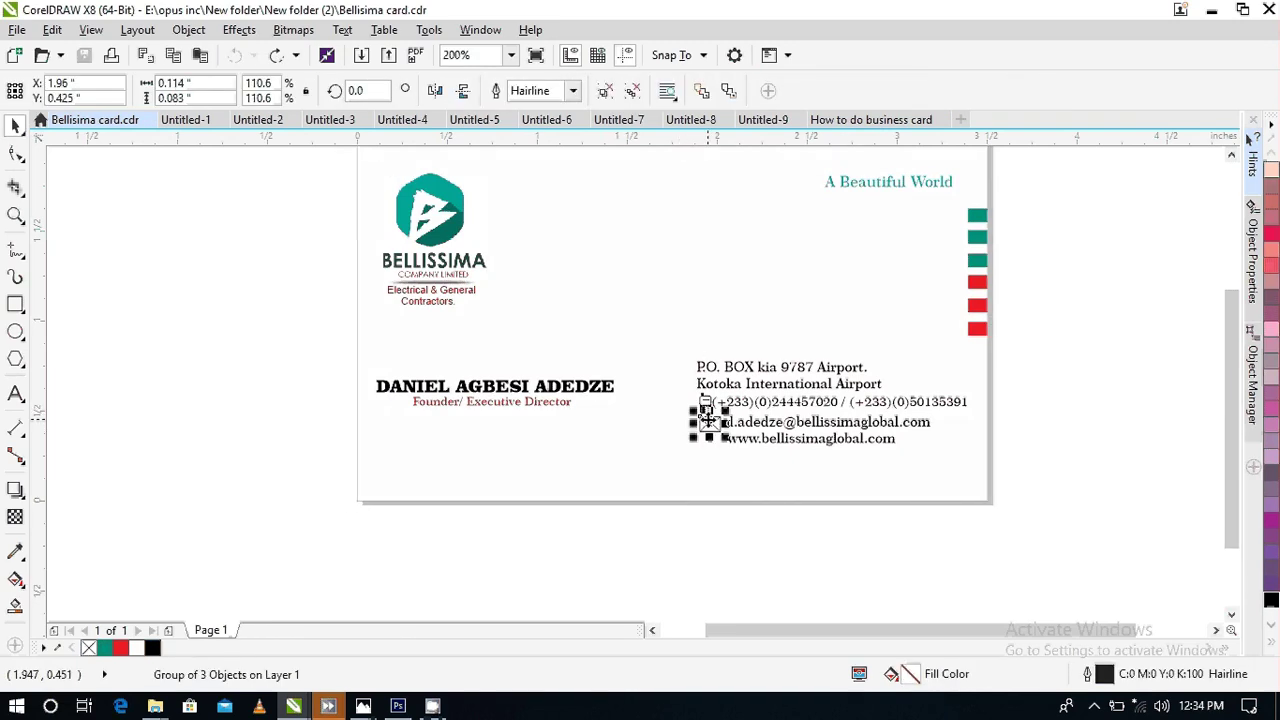
pyautogui.keyDown('ctrl'); pyautogui.click(705, 401); pyautogui.keyUp('ctrl')
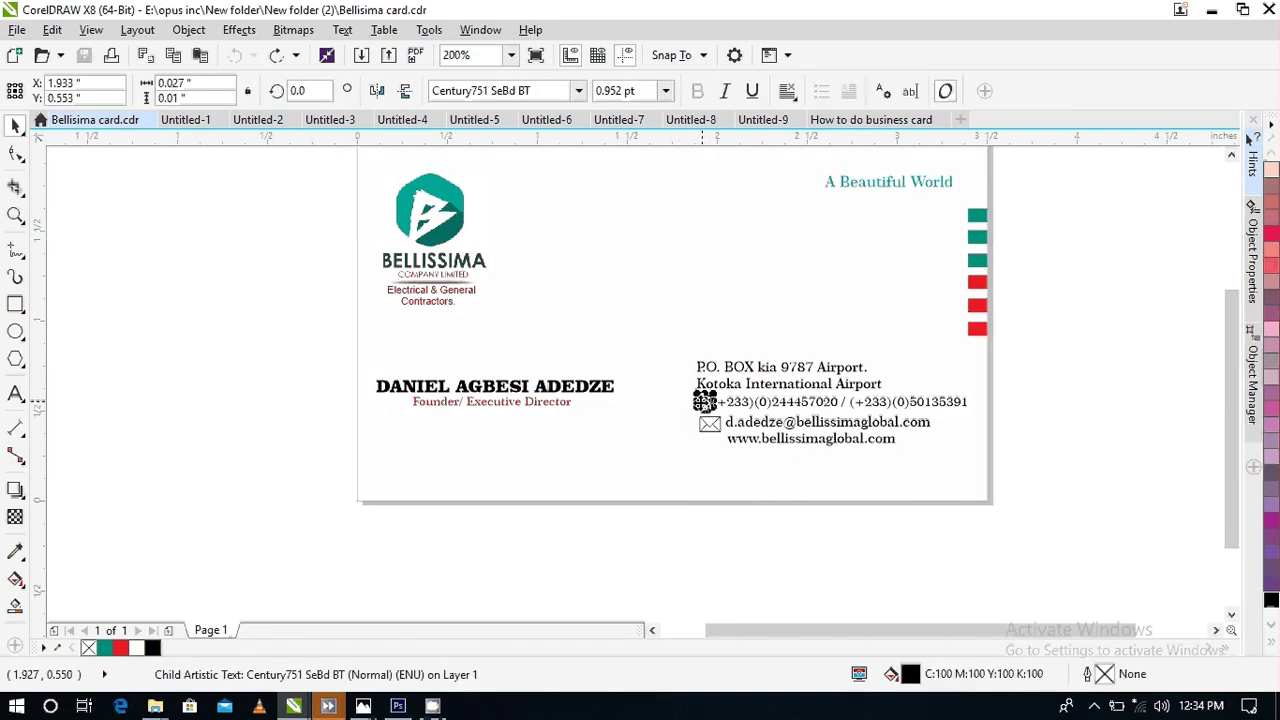
pyautogui.click(708, 425)
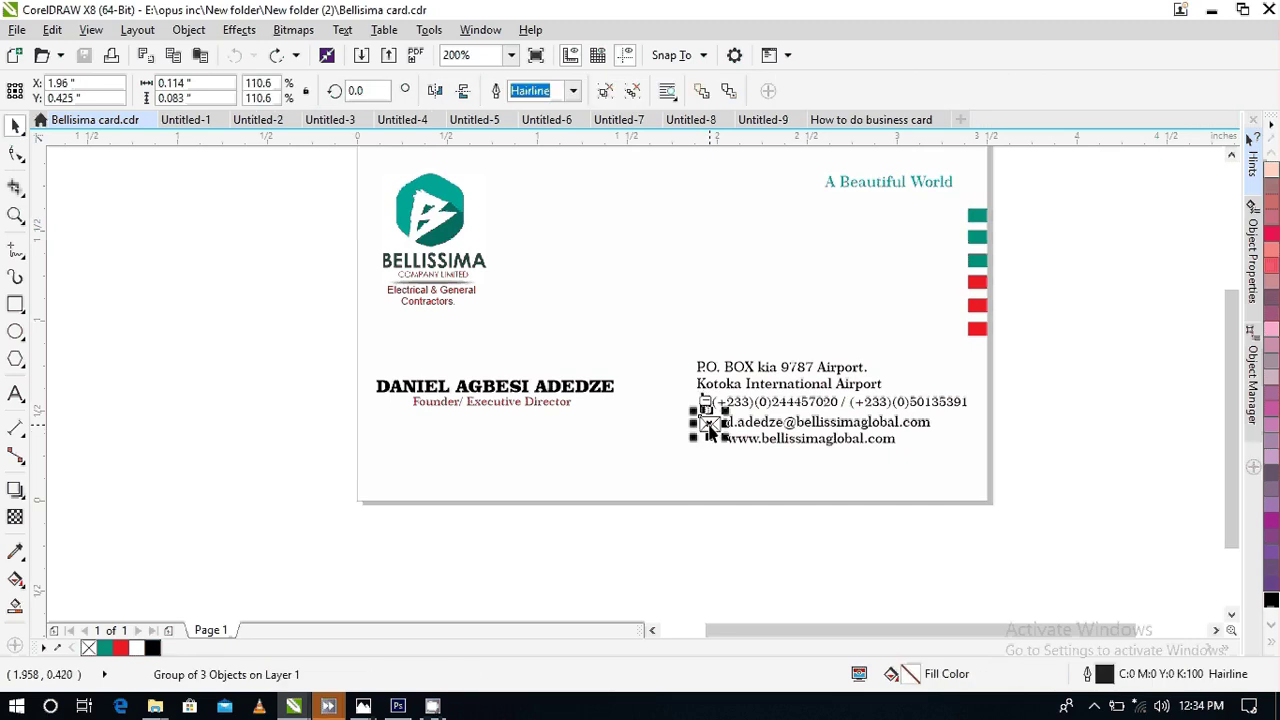
pyautogui.keyDown('shift'); pyautogui.click(706, 408); pyautogui.keyUp('shift')
pyautogui.moveTo(706, 408); pyautogui.dragTo(698, 428)
pyautogui.click(895, 120)
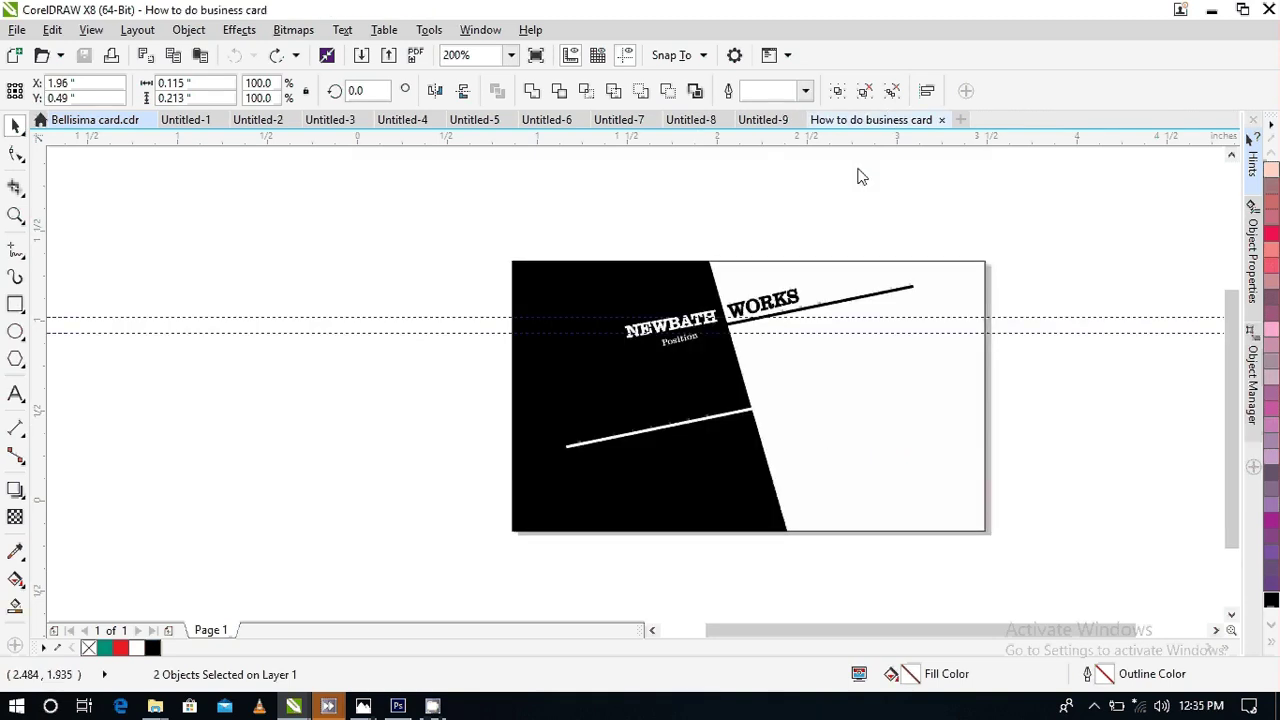
pyautogui.hotkey('ctrl', 'v')
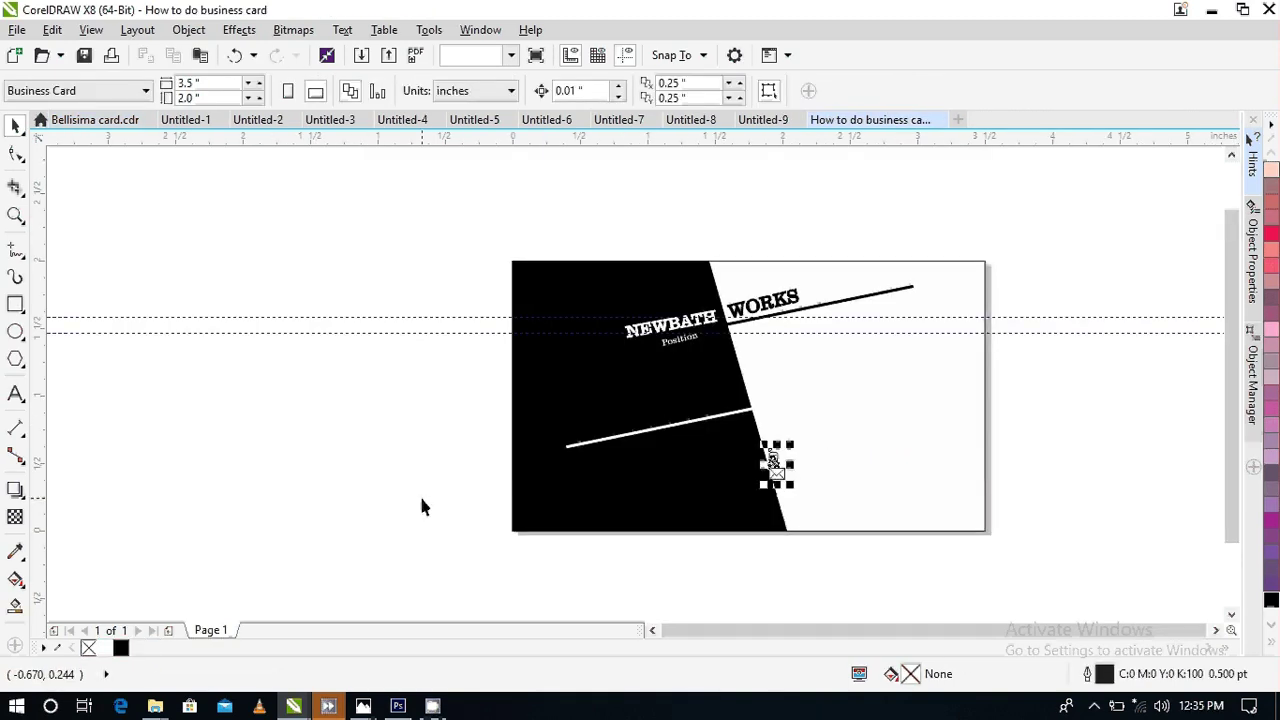
# - Move the pasted phone and envelope icons together off the card, into the blank area left of the page
pyautogui.scroll(2, 714, 466)
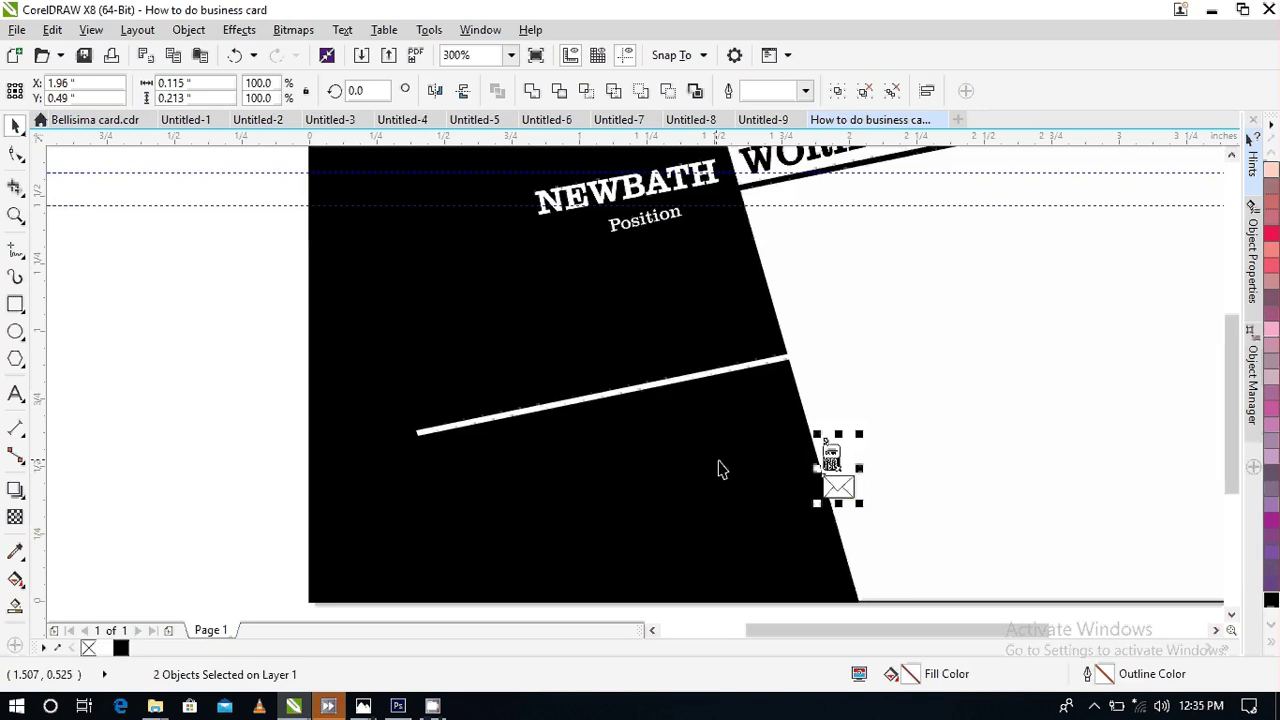
pyautogui.scroll(2, 810, 476)
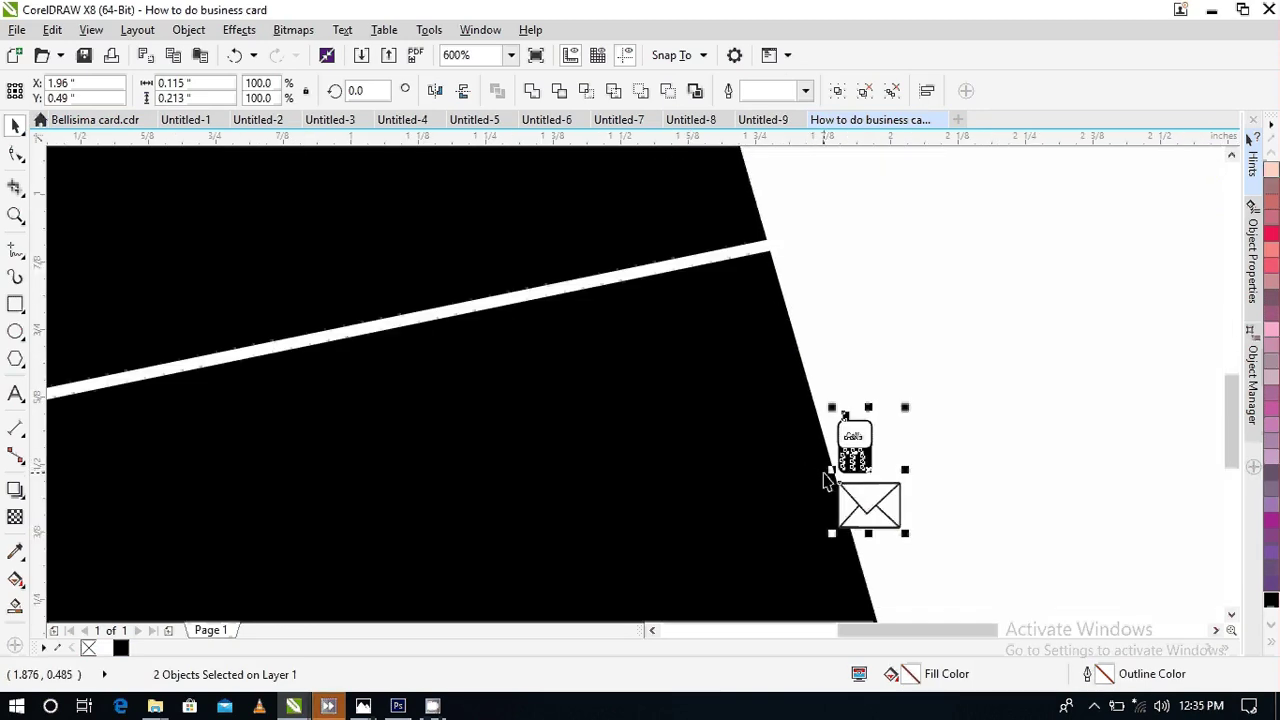
pyautogui.scroll(-2, 824, 481)
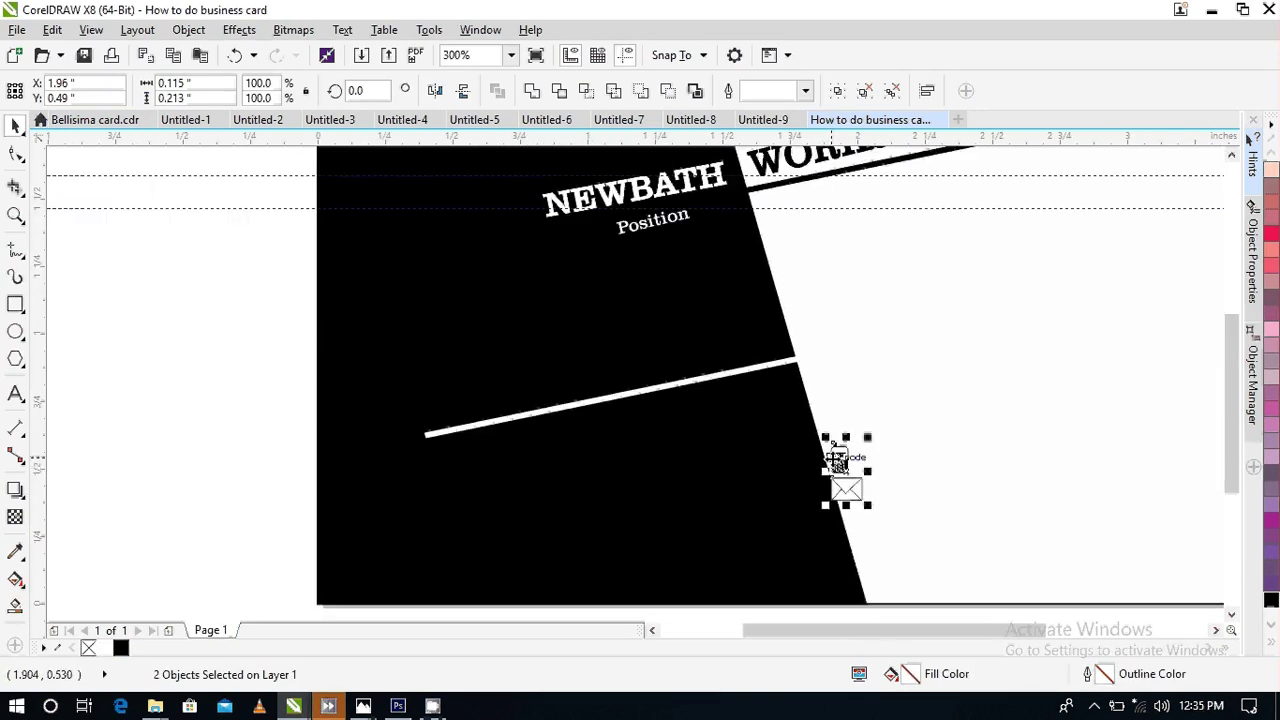
pyautogui.scroll(-2, 836, 460)
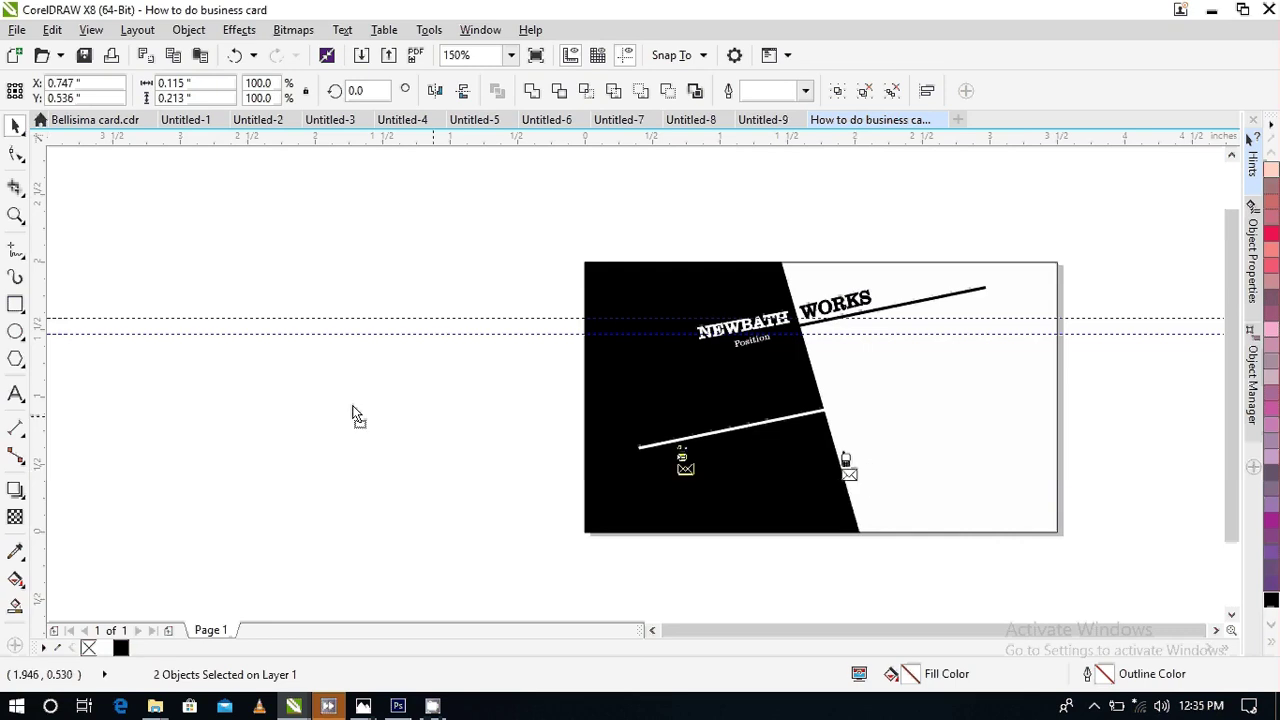
# - Place the envelope icon on the black panel below the white bar's upper end, at about X 1.726, Y 0.584 in
pyautogui.moveTo(352, 413); pyautogui.dragTo(878, 280)
pyautogui.scroll(2, 667, 577)
pyautogui.scroll(2, 666, 577)
pyautogui.scroll(-1, 666, 572)
pyautogui.scroll(-2, 720, 345)
pyautogui.scroll(2, 855, 282)
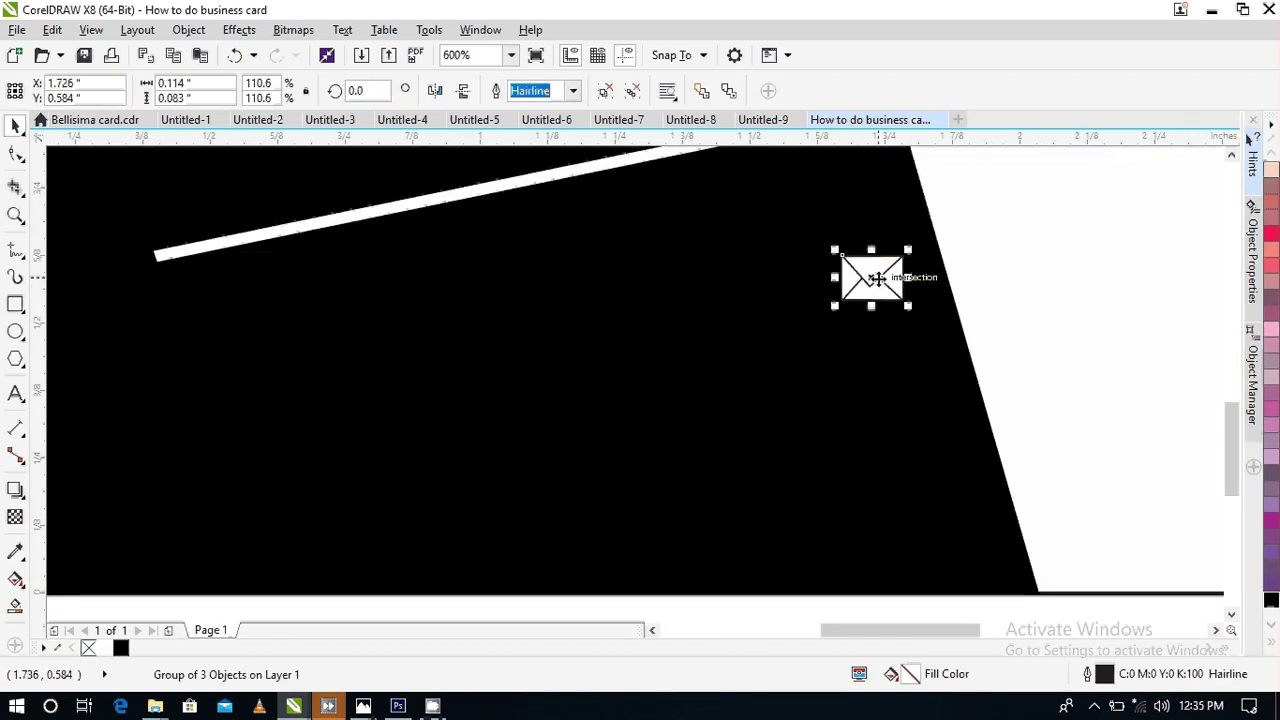
pyautogui.scroll(-1, 877, 280)
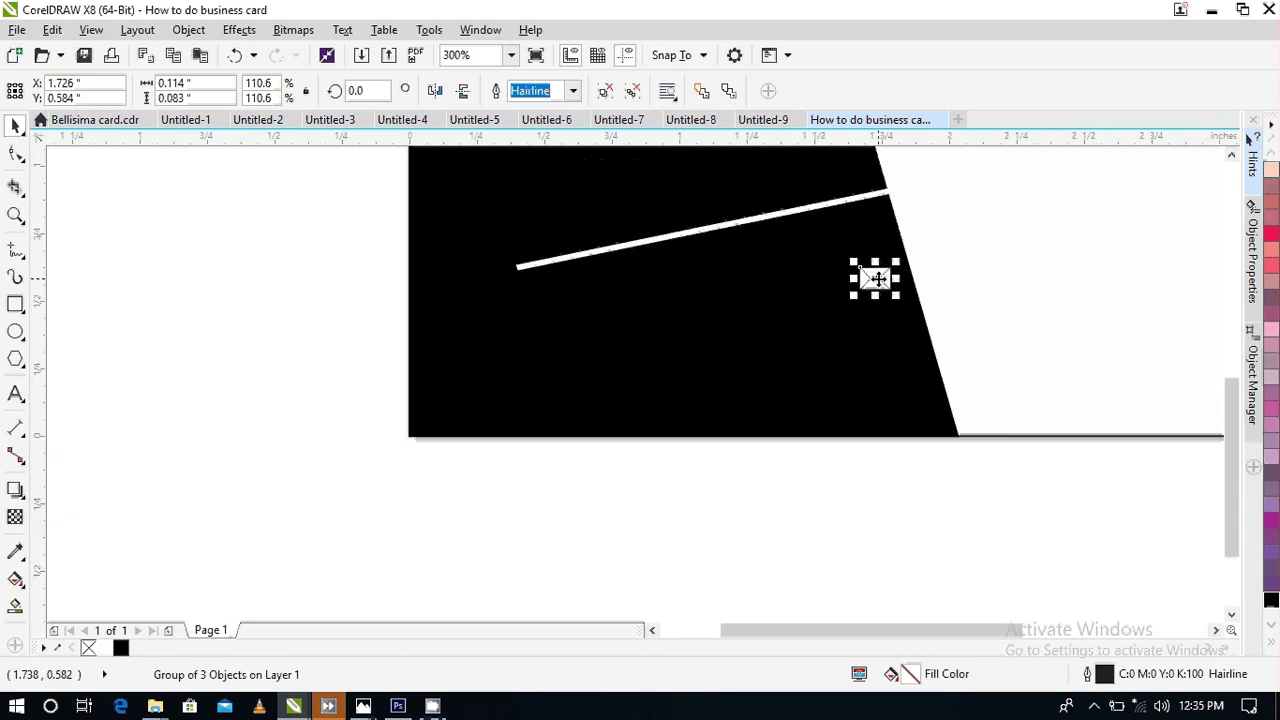
pyautogui.click(765, 530)
pyautogui.scroll(-1, 765, 535)
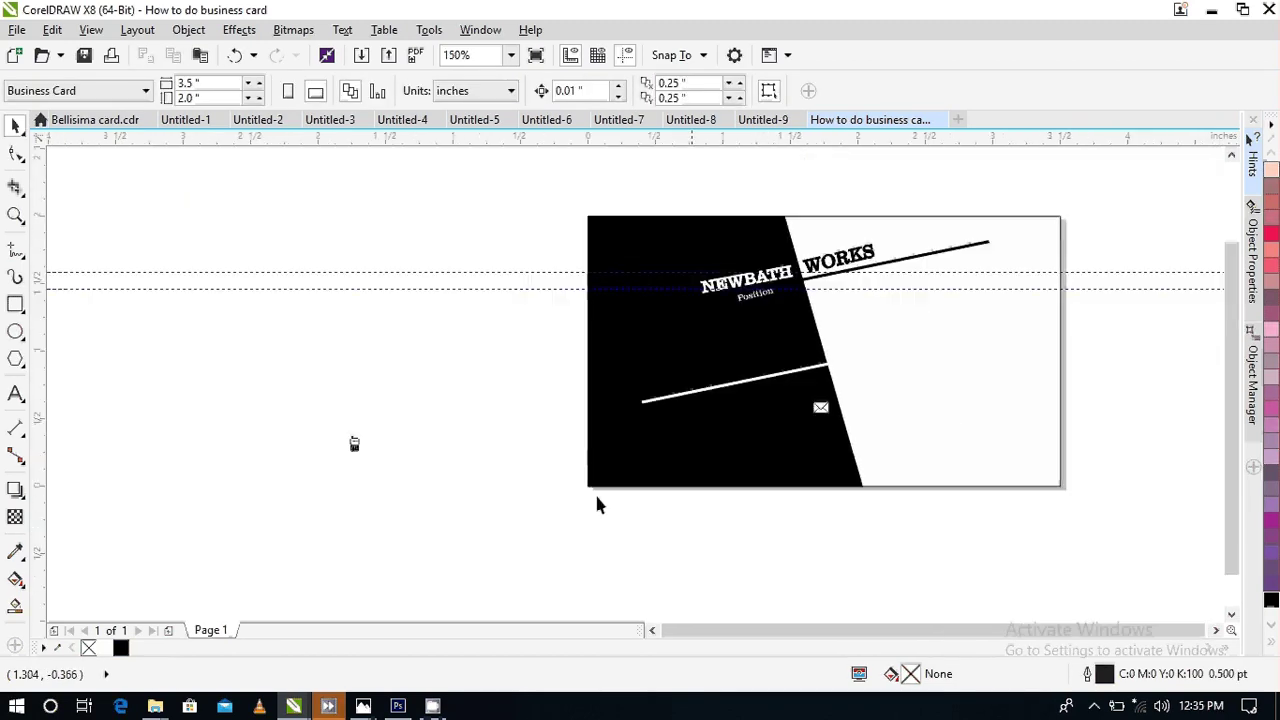
# - Shift the off-page phone icon to about X -1.666, Y 0.308 in and ungroup it into its separate objects
pyautogui.click(354, 446)
pyautogui.scroll(3, 350, 455)
pyautogui.scroll(1, 347, 459)
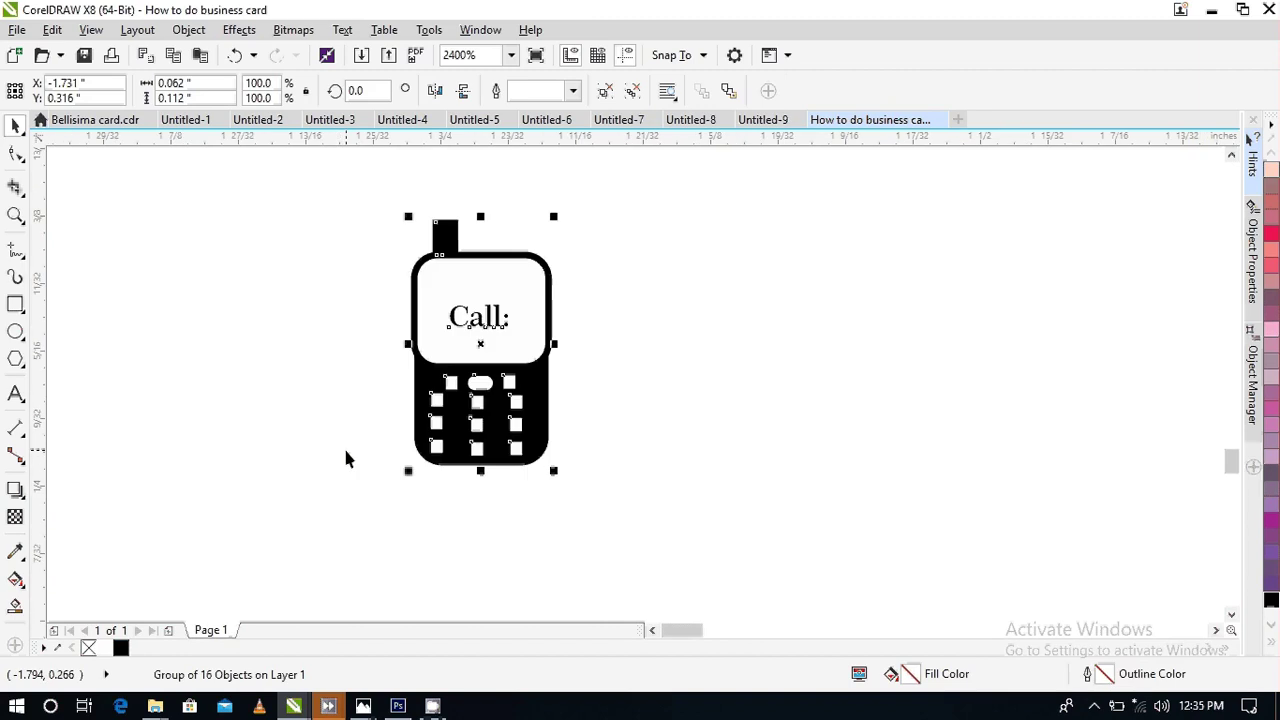
pyautogui.moveTo(470, 370); pyautogui.dragTo(613, 388)
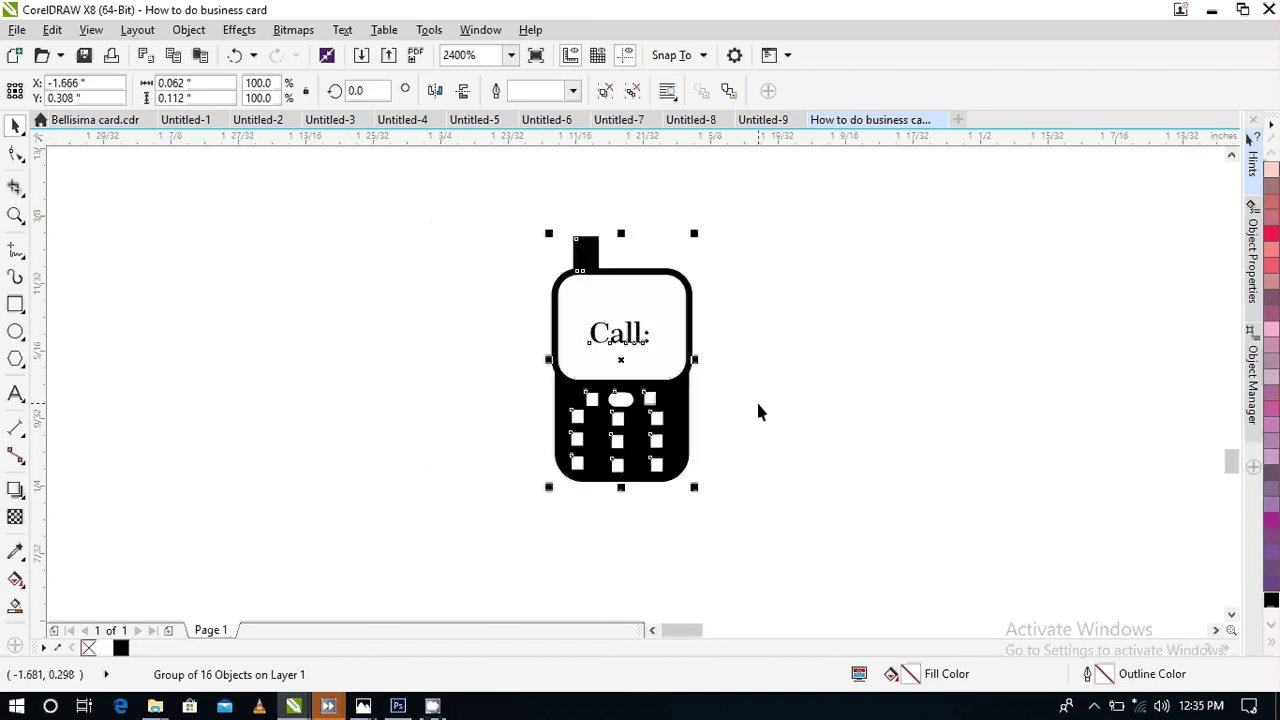
pyautogui.click(757, 398)
pyautogui.click(683, 428)
pyautogui.hotkey('ctrl', 'u')
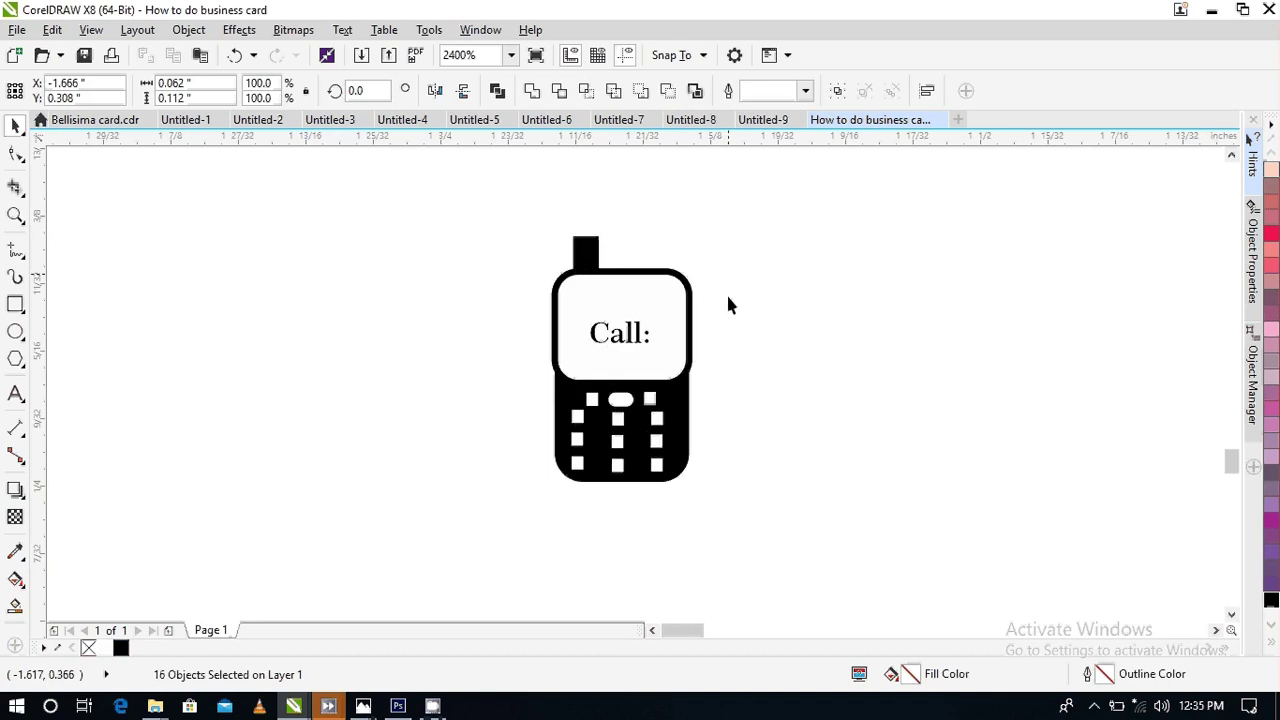
# - Give the phone's black body rectangle a white hairline outline
pyautogui.click(726, 292)
pyautogui.click(686, 425)
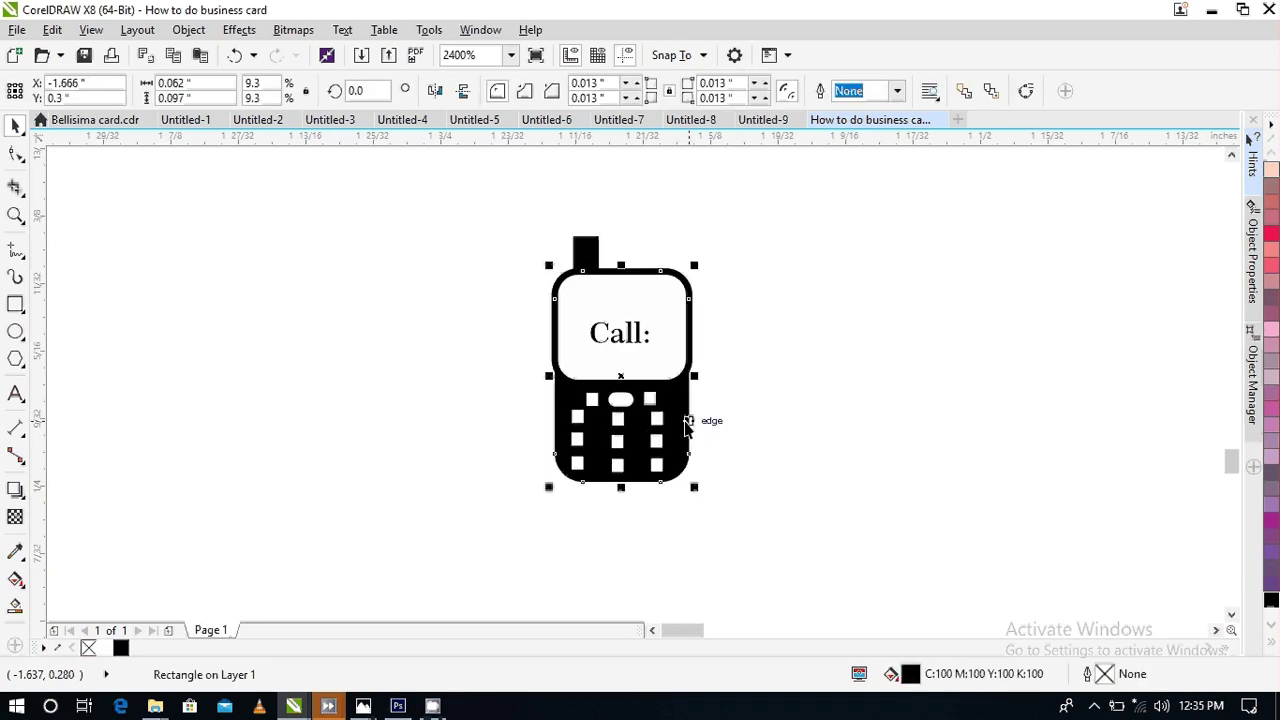
pyautogui.rightClick(104, 651)
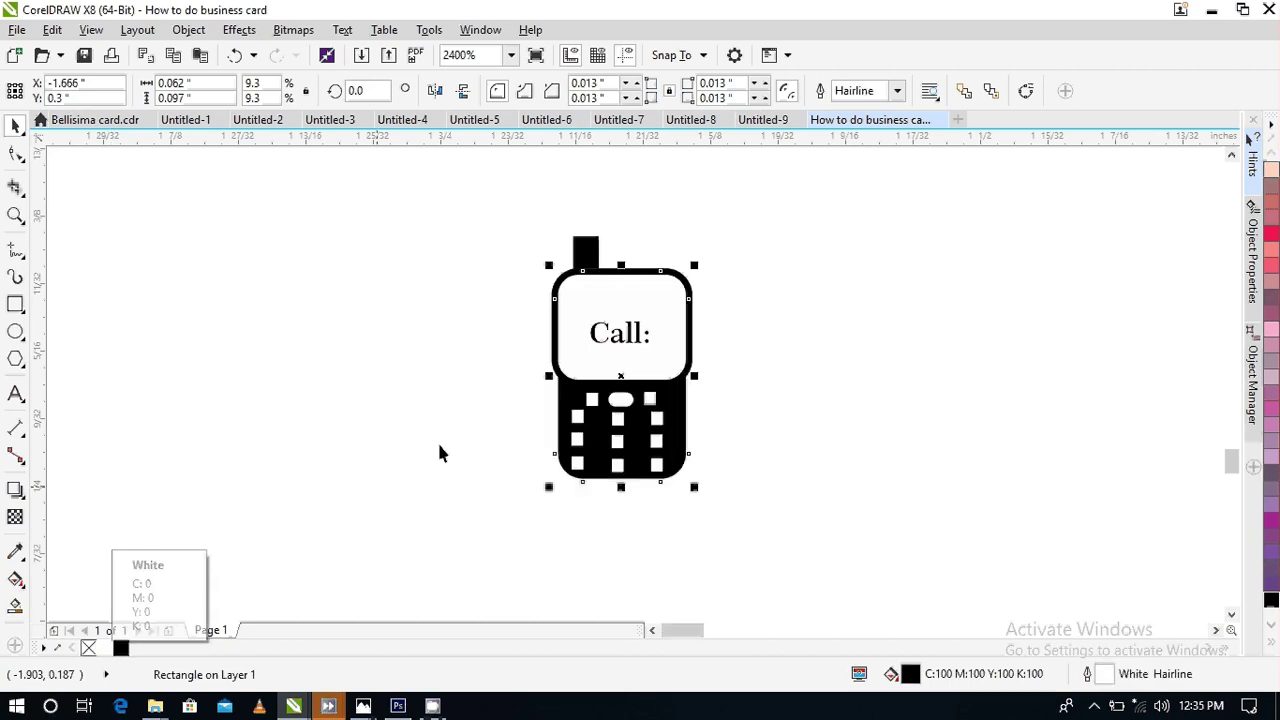
# - Try a white outline on the phone's rounded screen rectangle, and undo it
pyautogui.click(697, 369)
pyautogui.click(689, 354)
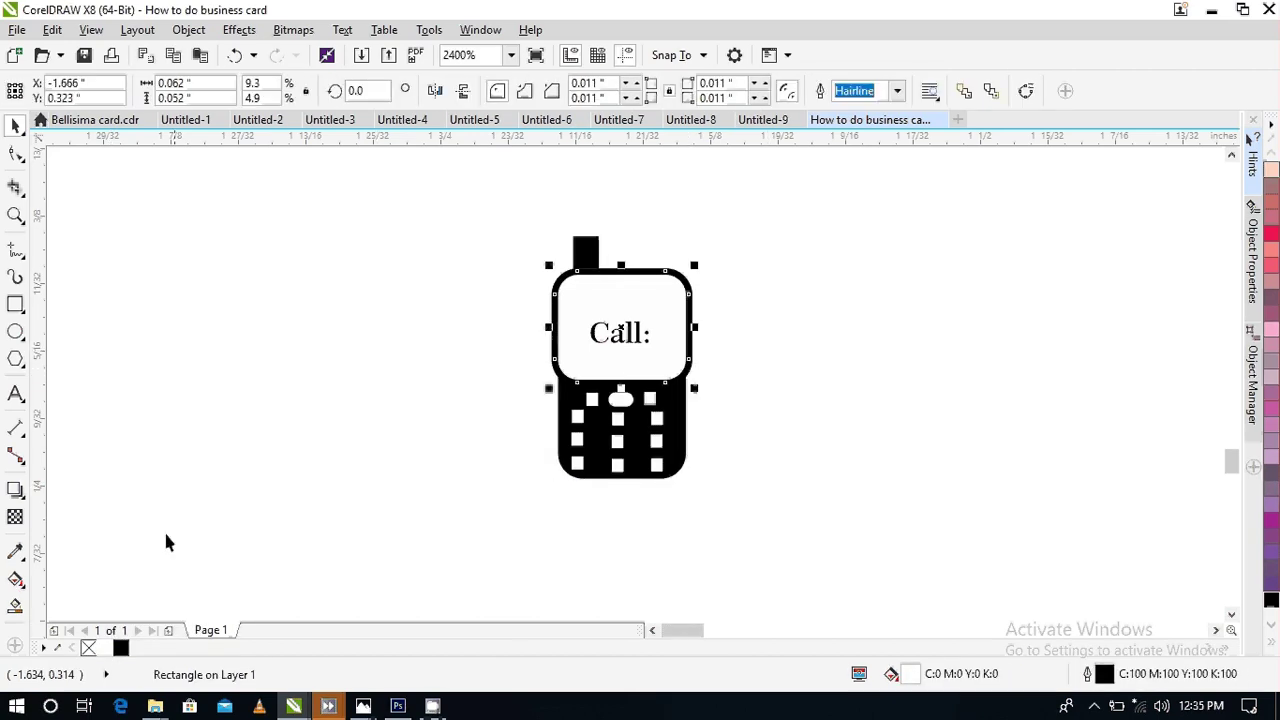
pyautogui.rightClick(105, 647)
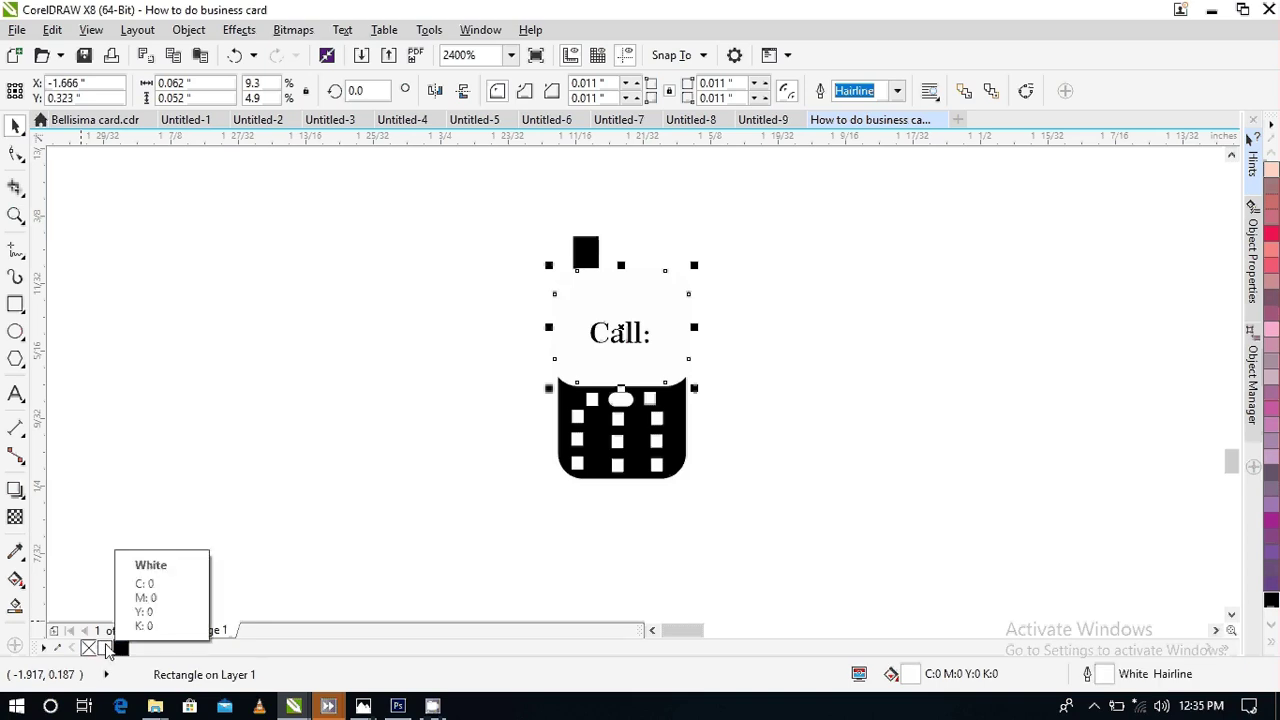
pyautogui.hotkey('ctrl', 'z')
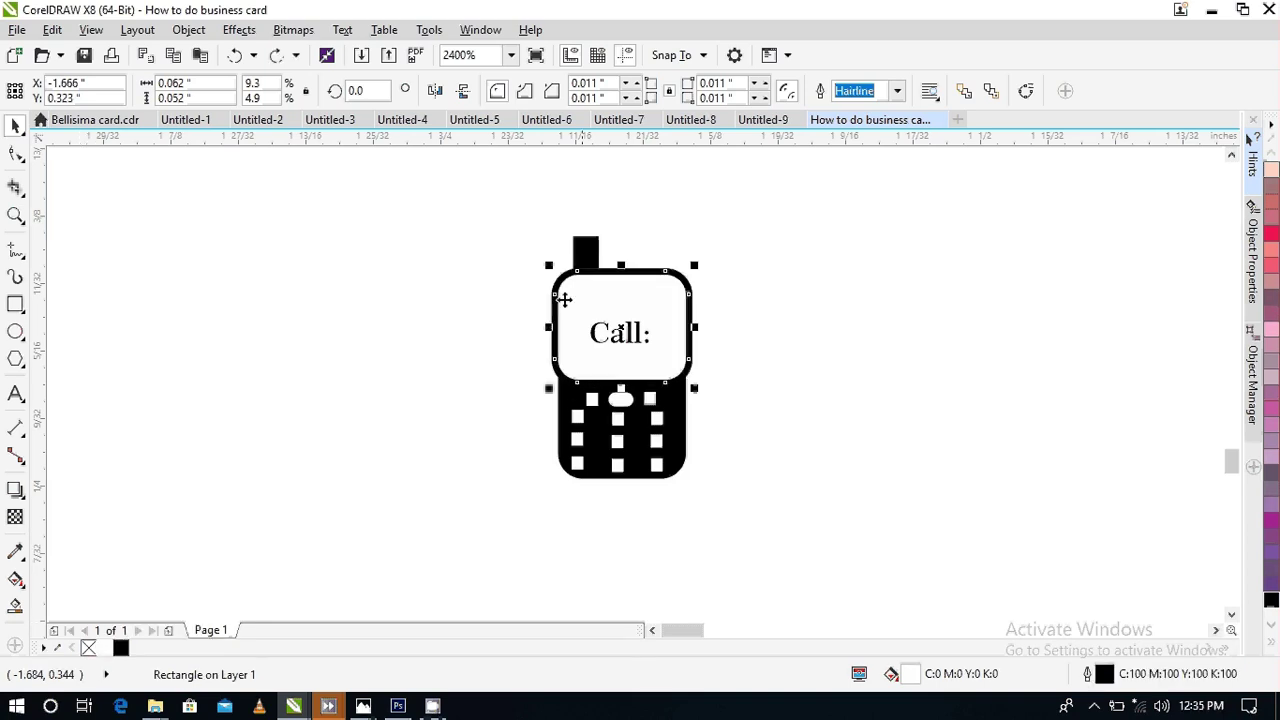
pyautogui.click(401, 380)
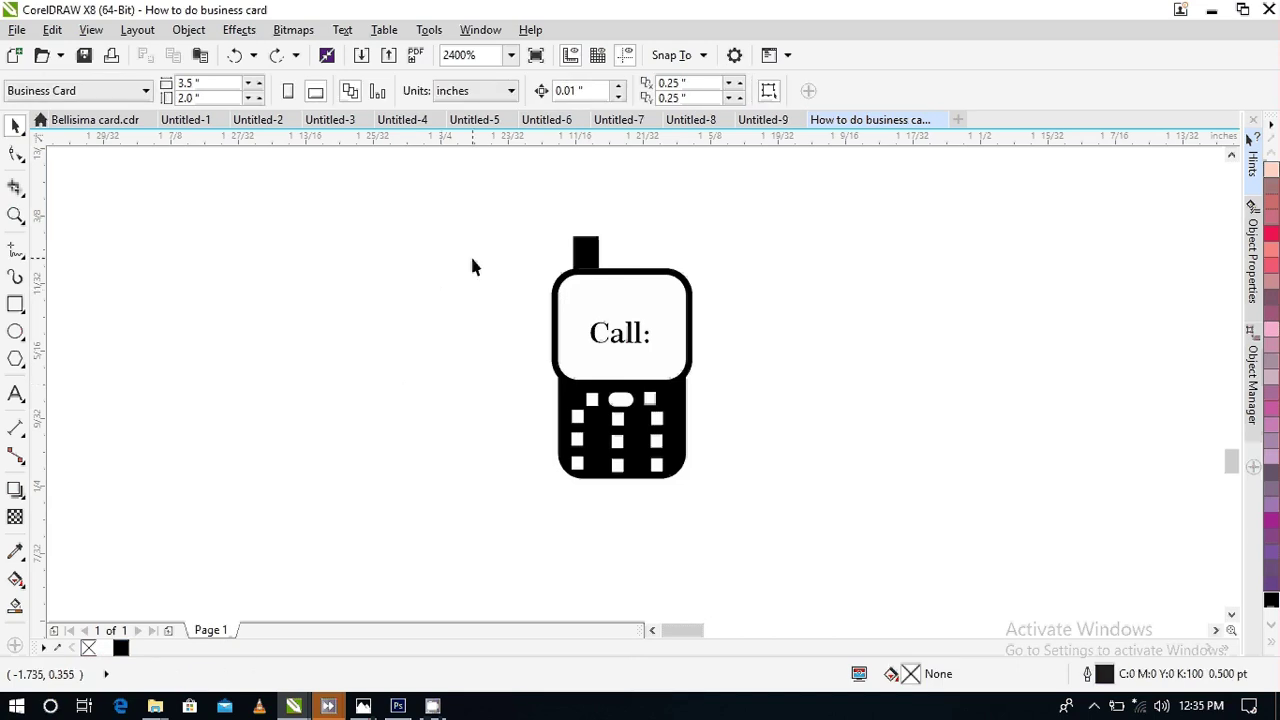
# - Give the phone icon's black antenna rectangle a white hairline outline
pyautogui.click(586, 250)
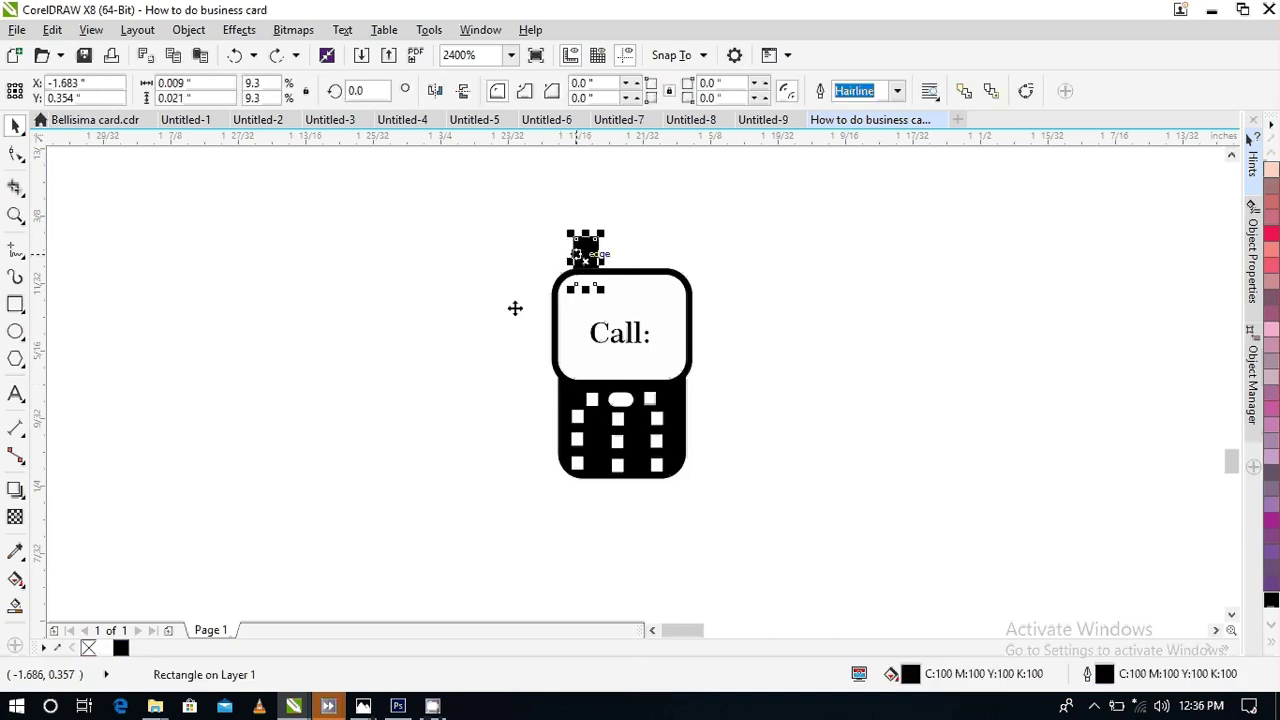
pyautogui.click(88, 647)
pyautogui.click(177, 486)
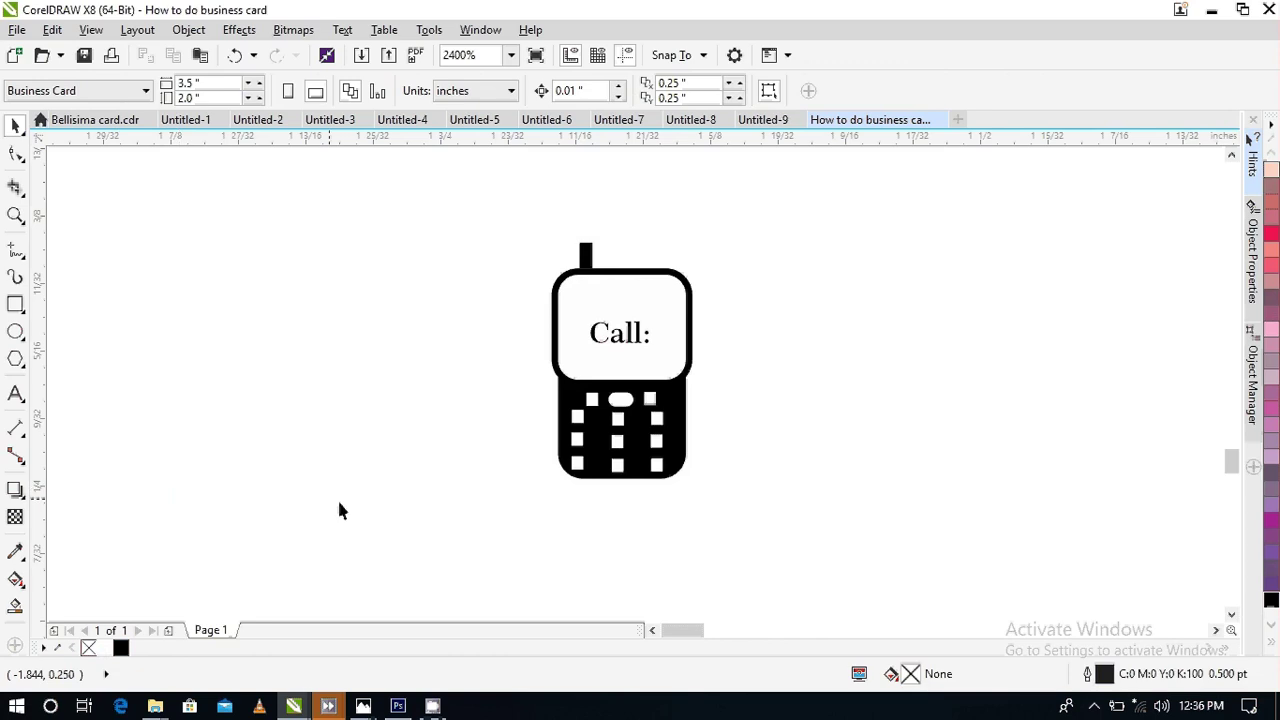
# - Group all 16 objects of the phone icon
pyautogui.moveTo(467, 190); pyautogui.dragTo(742, 566)
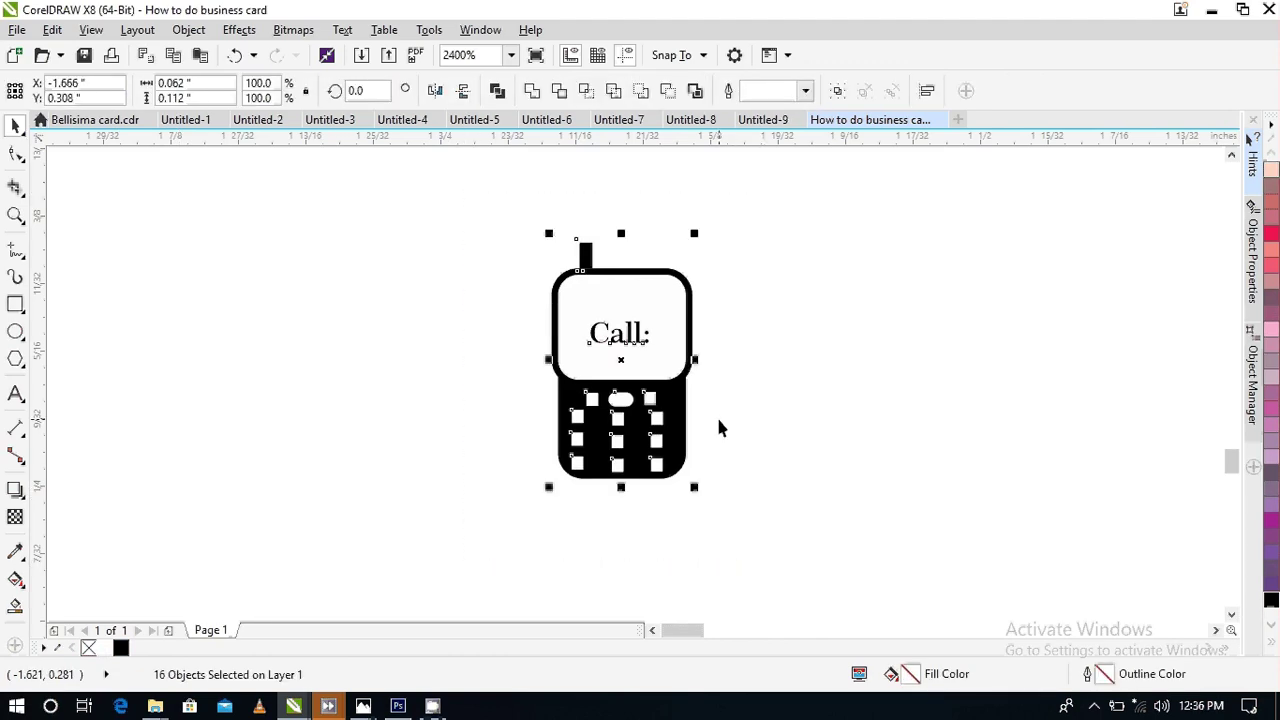
pyautogui.hotkey('ctrl', 'g')
pyautogui.scroll(-2, 722, 428)
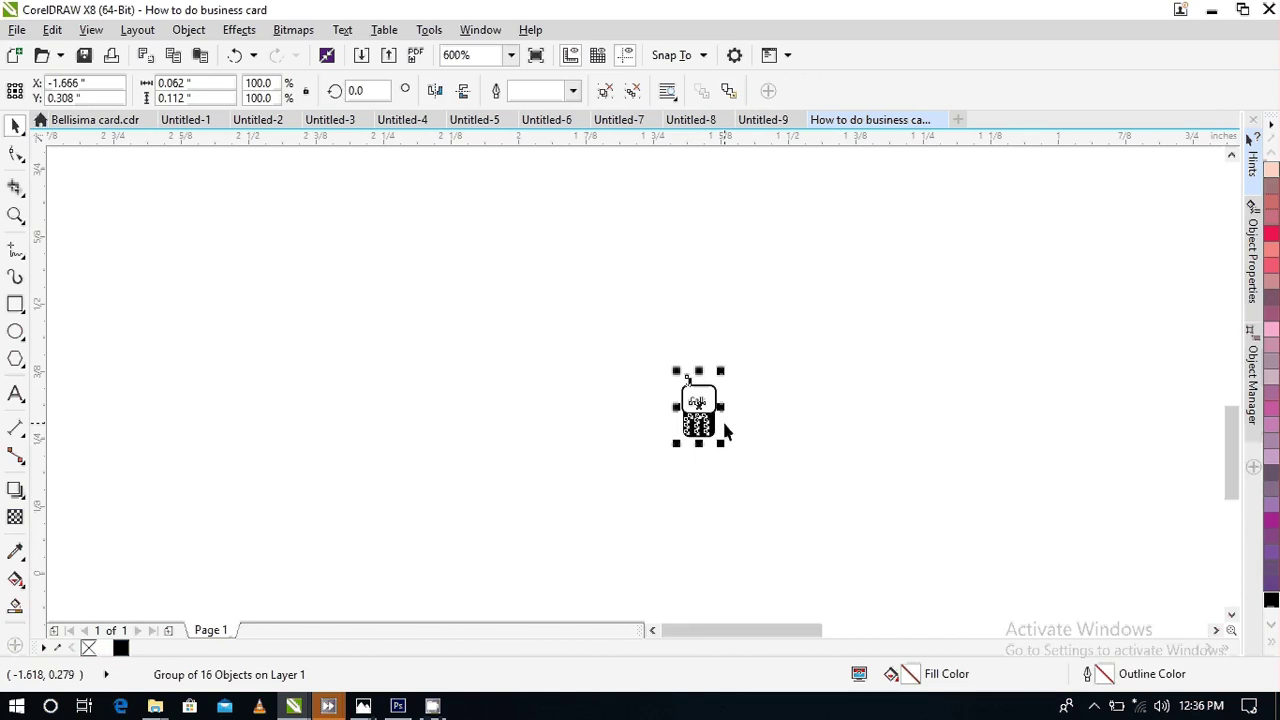
# - Move the phone icon onto the black panel below the envelope, at about X 1.811, Y 0.391 in
pyautogui.click(1216, 630)
pyautogui.click(1216, 630)
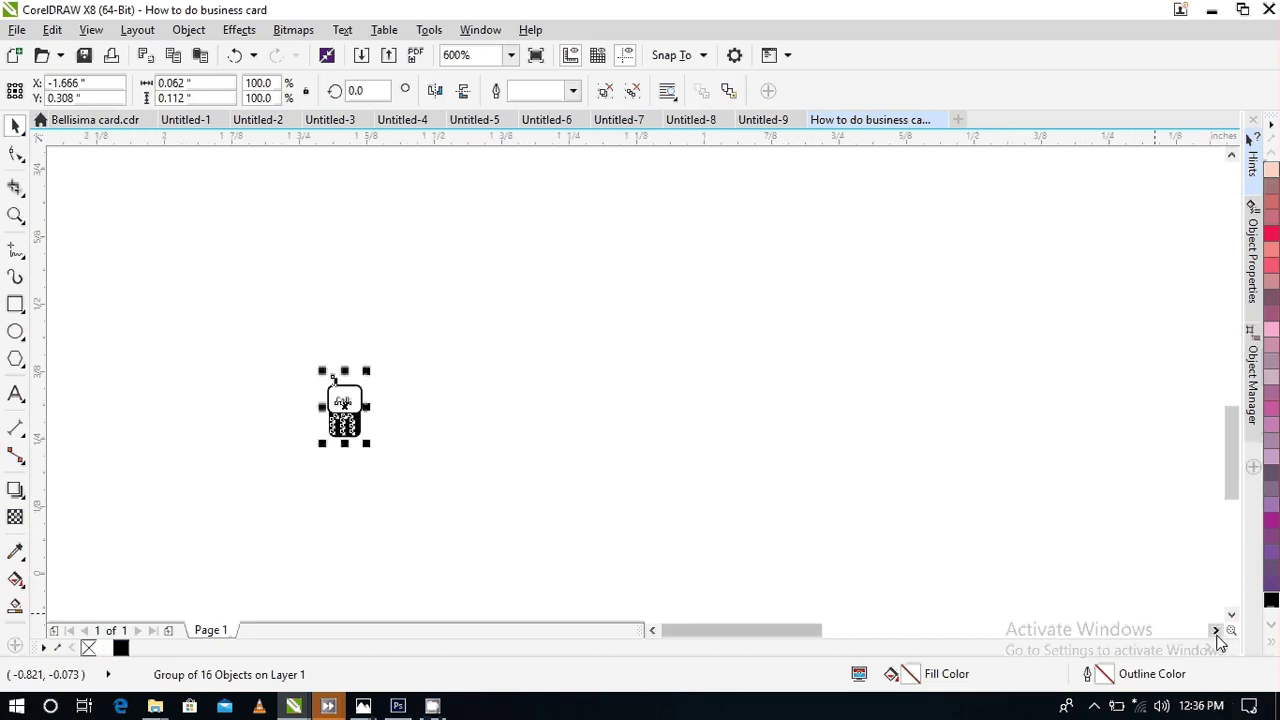
pyautogui.click(770, 455)
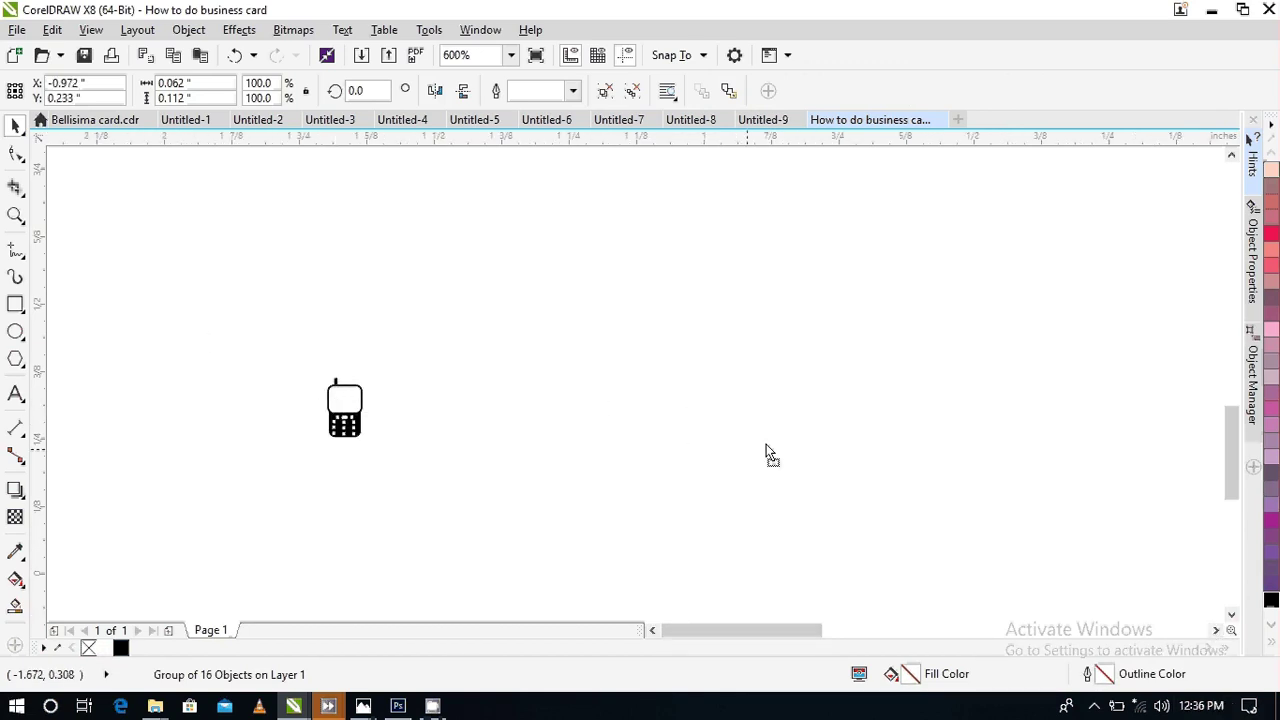
pyautogui.moveTo(356, 418); pyautogui.dragTo(955, 444)
pyautogui.scroll(-2, 955, 444)
pyautogui.click(1216, 630)
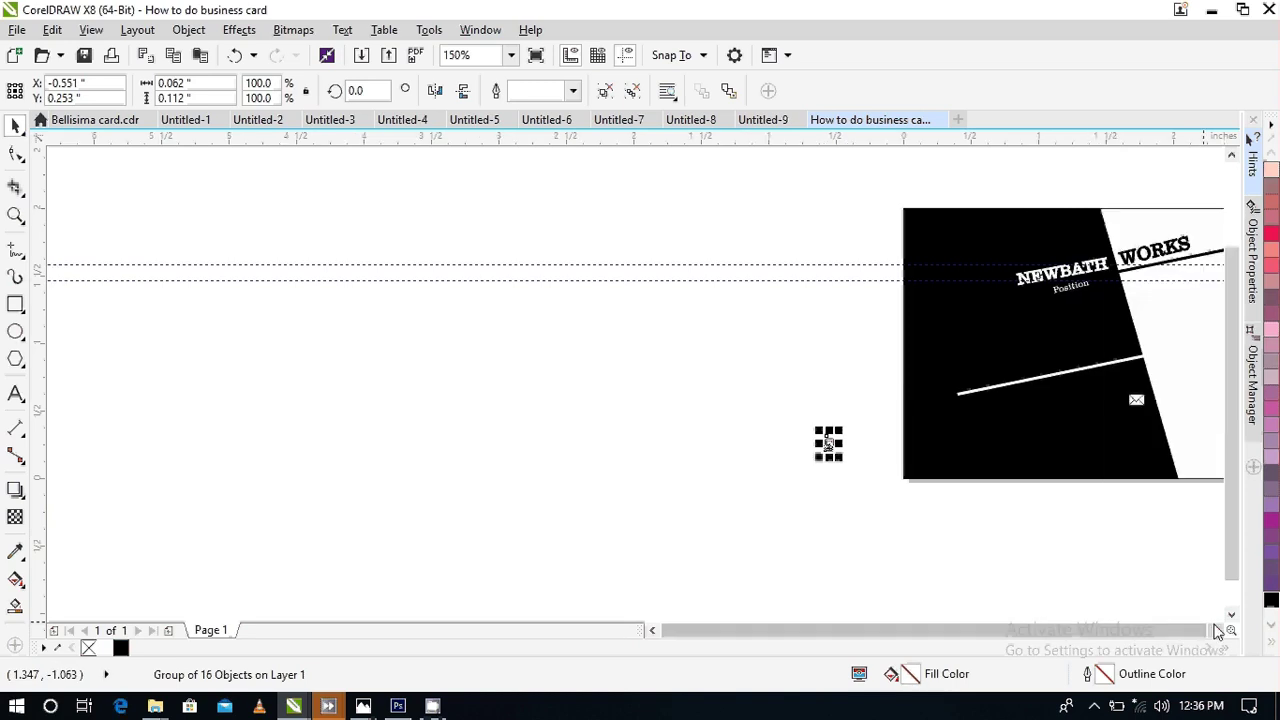
pyautogui.click(1216, 630)
pyautogui.click(700, 454)
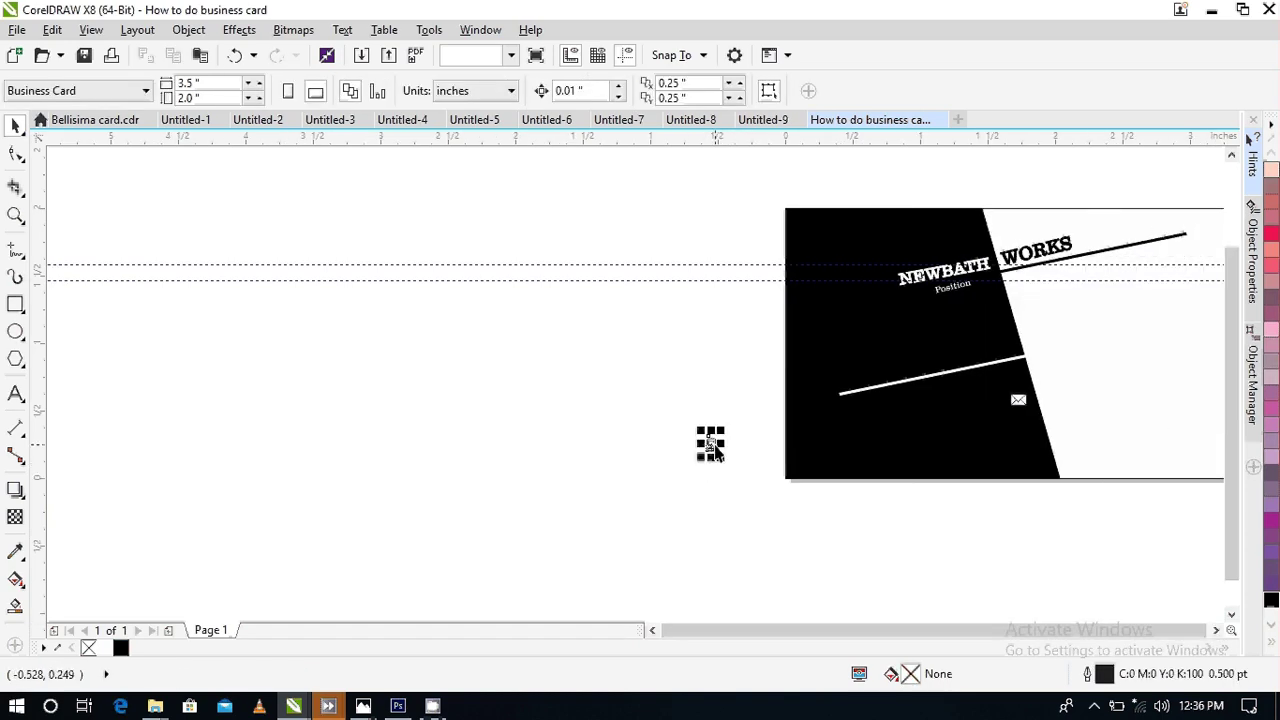
pyautogui.moveTo(716, 452); pyautogui.dragTo(1035, 434)
# - Bring the phone icon closer beneath the envelope, to about X 1.736, Y 0.432 in
pyautogui.scroll(2, 1084, 411)
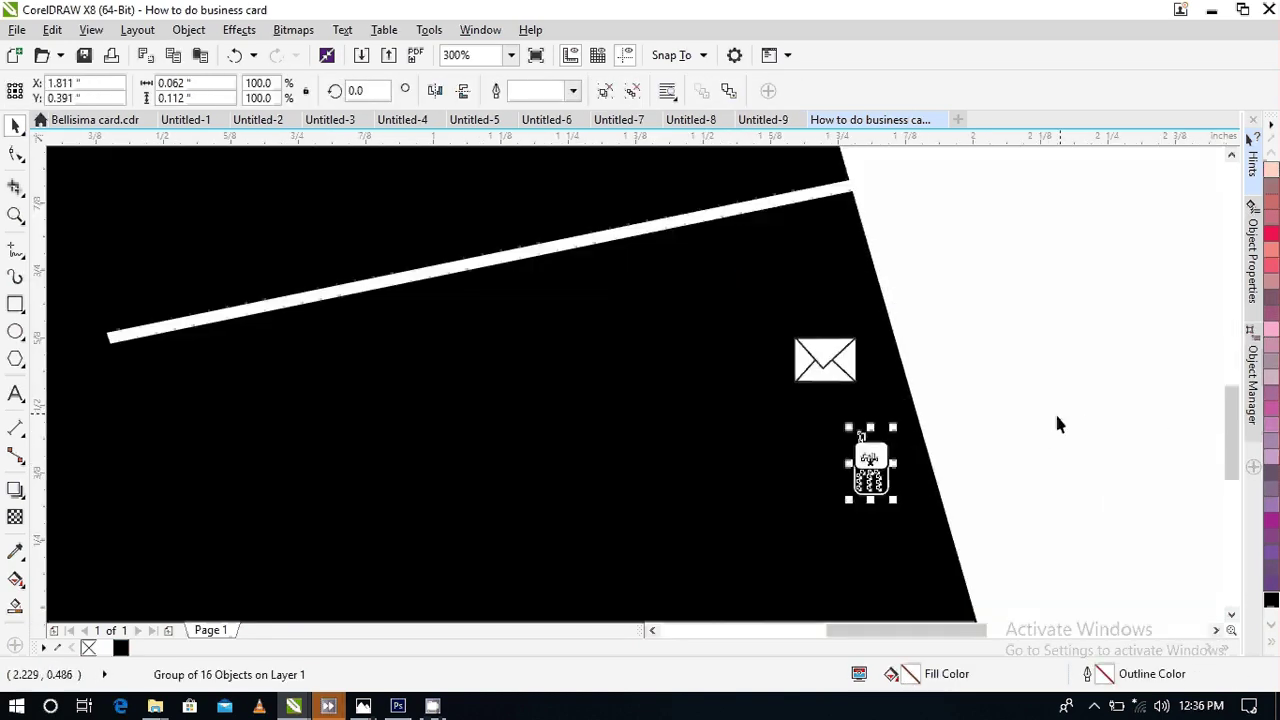
pyautogui.moveTo(875, 465); pyautogui.dragTo(830, 452)
pyautogui.scroll(-2, 824, 488)
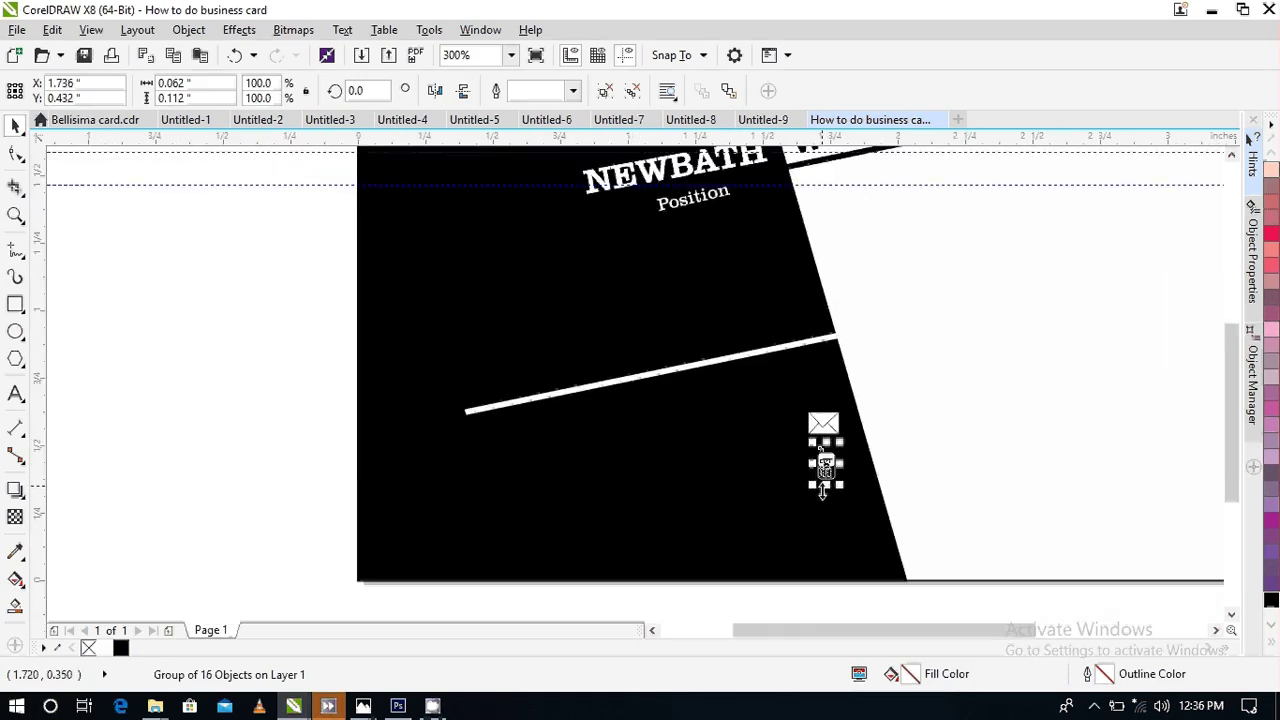
pyautogui.click(815, 615)
pyautogui.scroll(2, 831, 458)
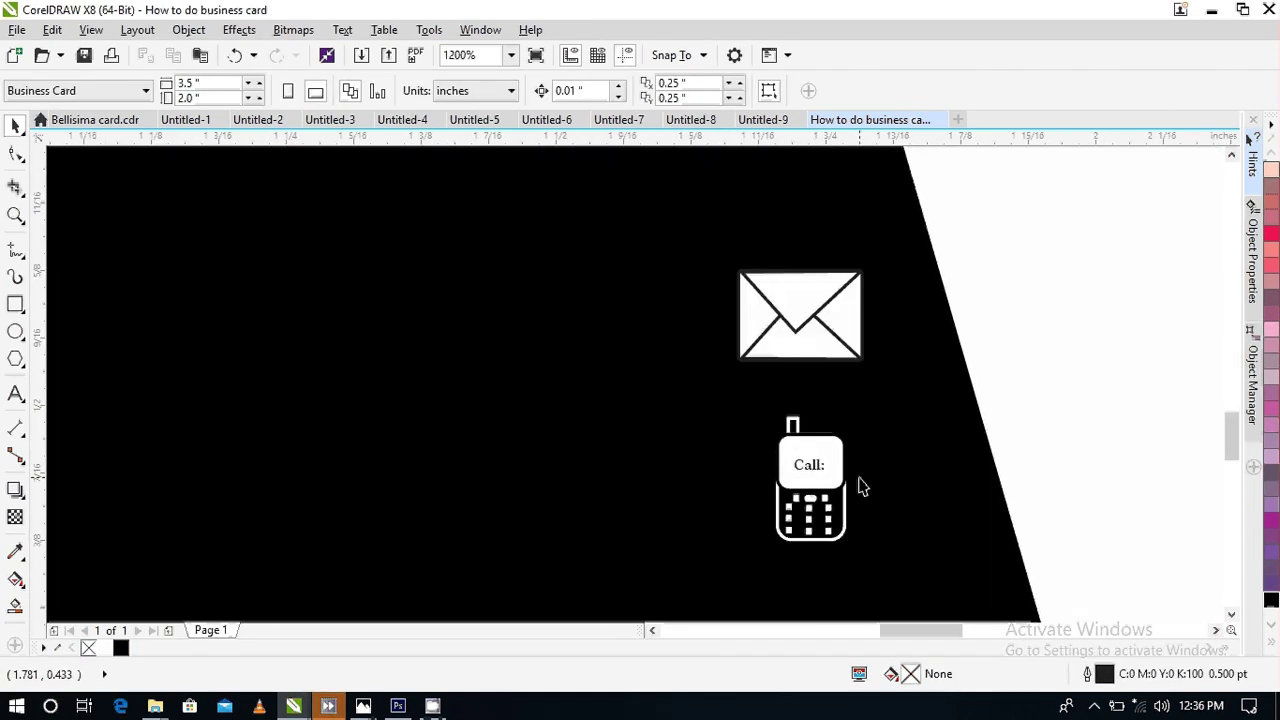
pyautogui.scroll(-2, 862, 486)
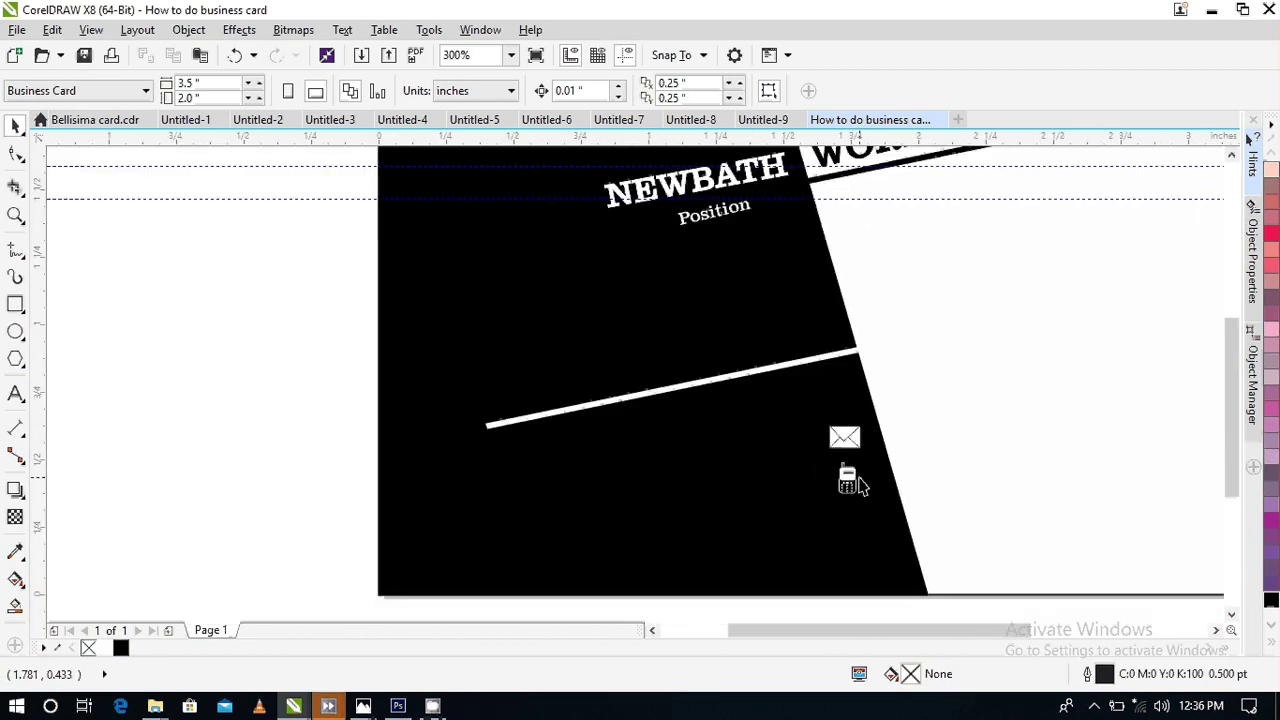
pyautogui.scroll(-1, 868, 512)
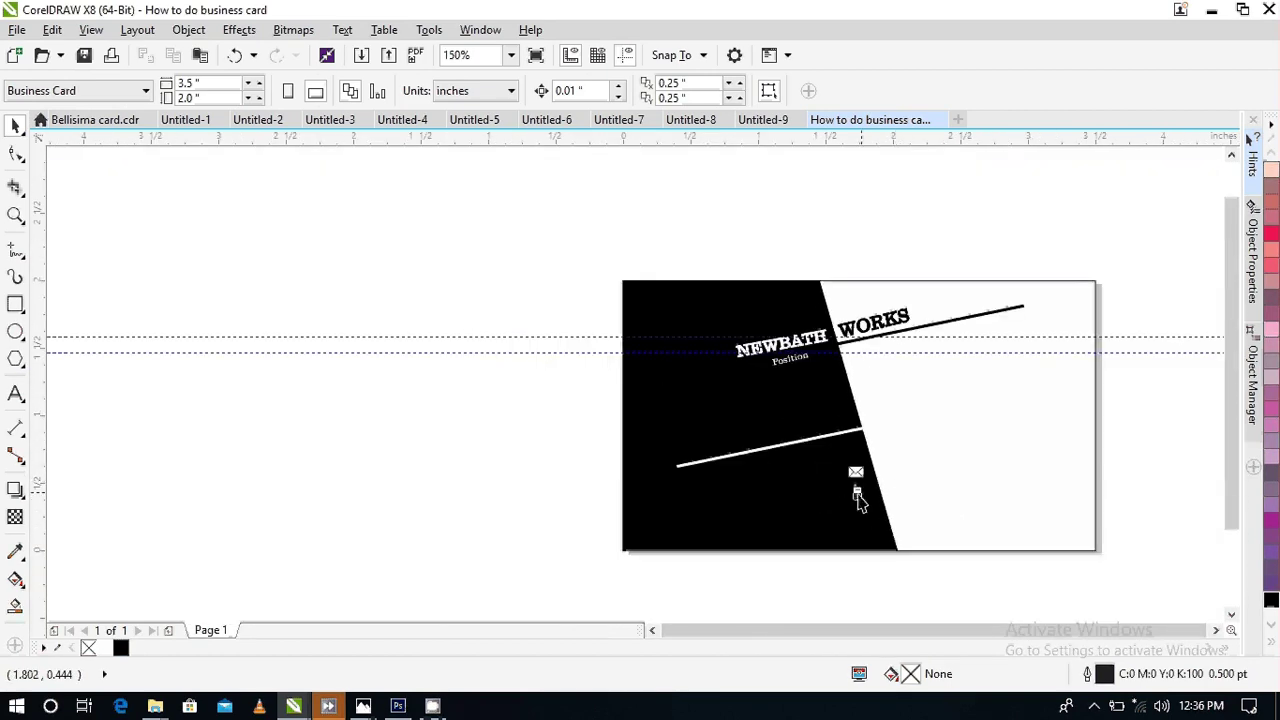
# - Lower the phone icon to about X 1.749, Y 0.379 in and the envelope icon to about Y 0.559 in
pyautogui.scroll(1, 857, 496)
pyautogui.click(856, 492)
pyautogui.moveTo(856, 490); pyautogui.dragTo(858, 501)
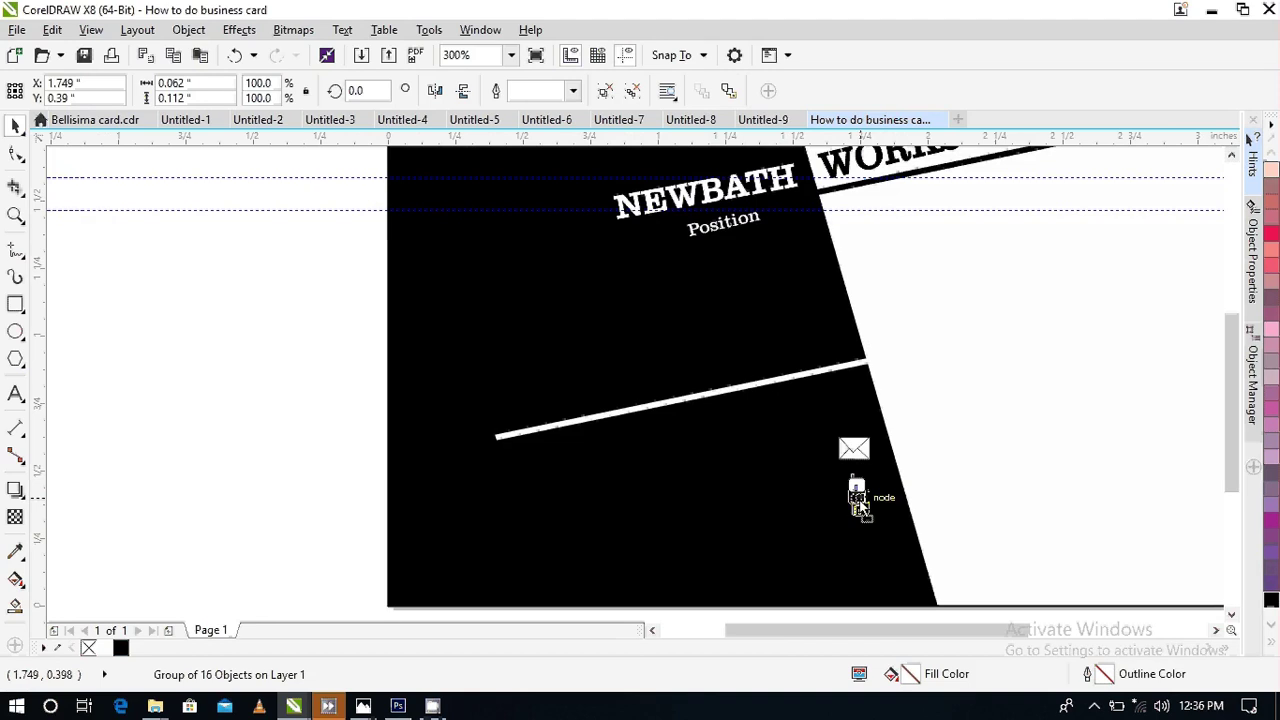
pyautogui.click(852, 447)
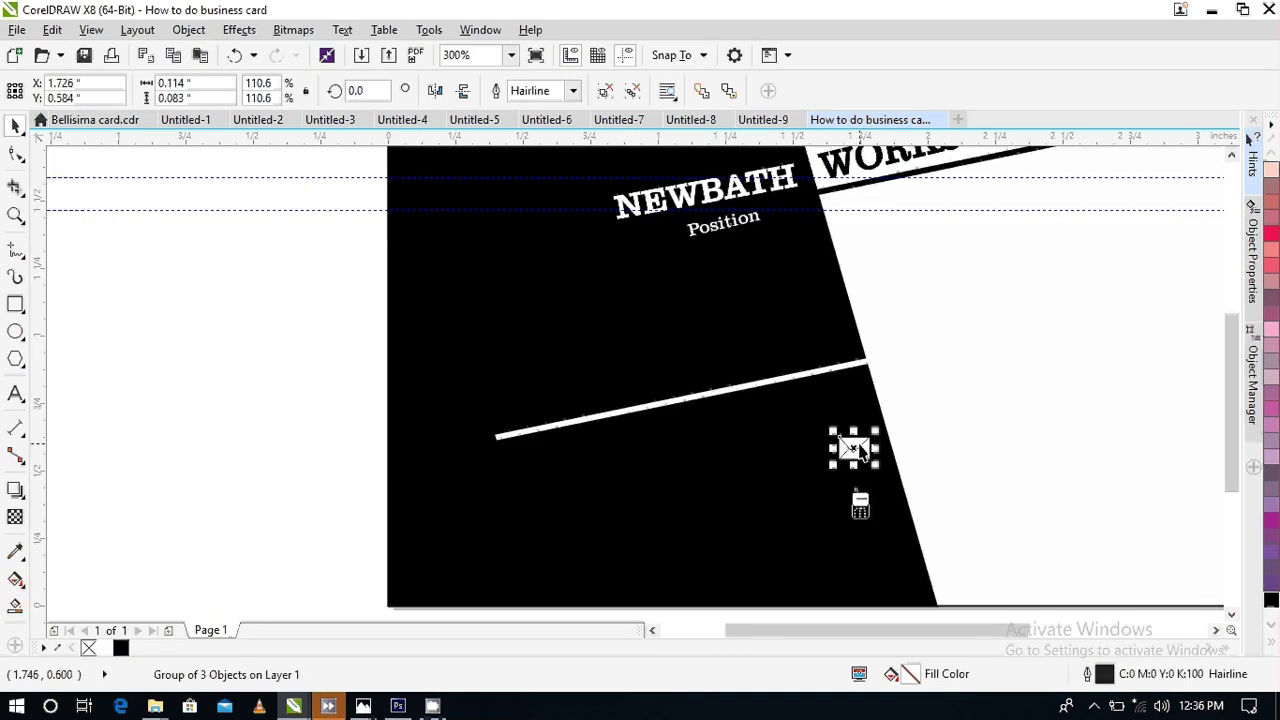
pyautogui.moveTo(852, 447); pyautogui.dragTo(866, 460)
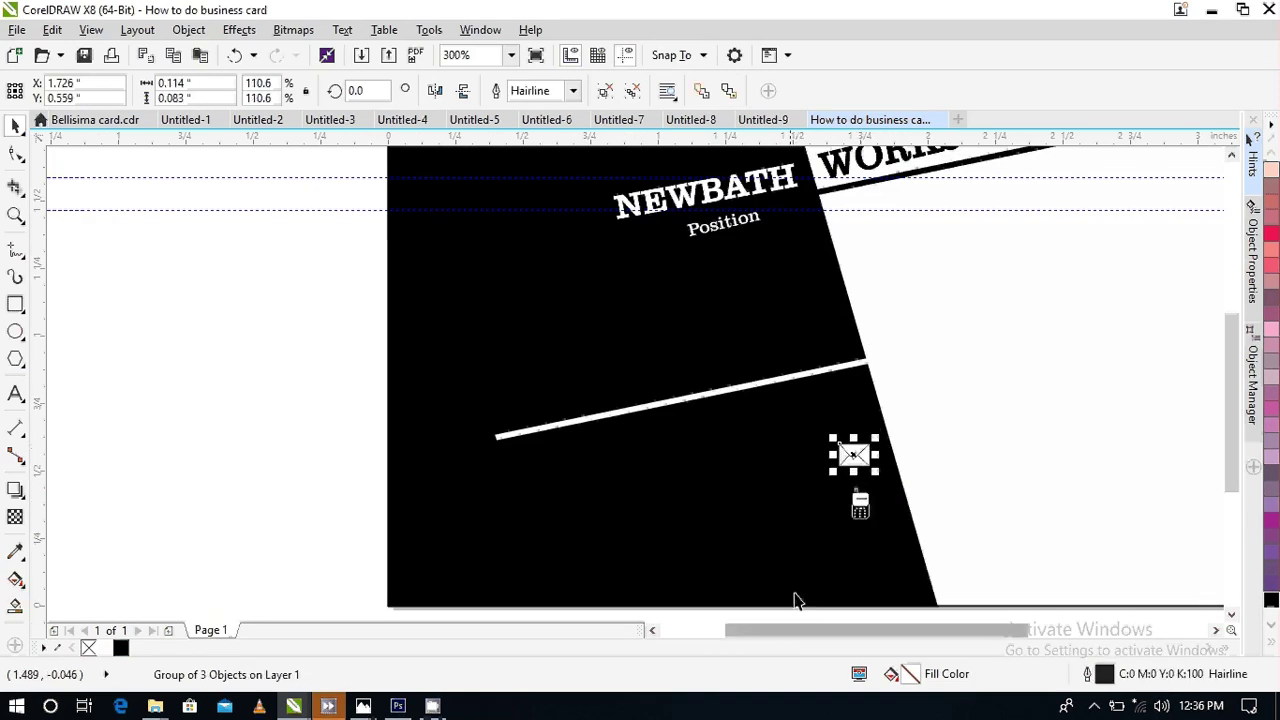
# - Nudge the phone icon left to X 1.729 in so it sits centred under the envelope
pyautogui.click(860, 508)
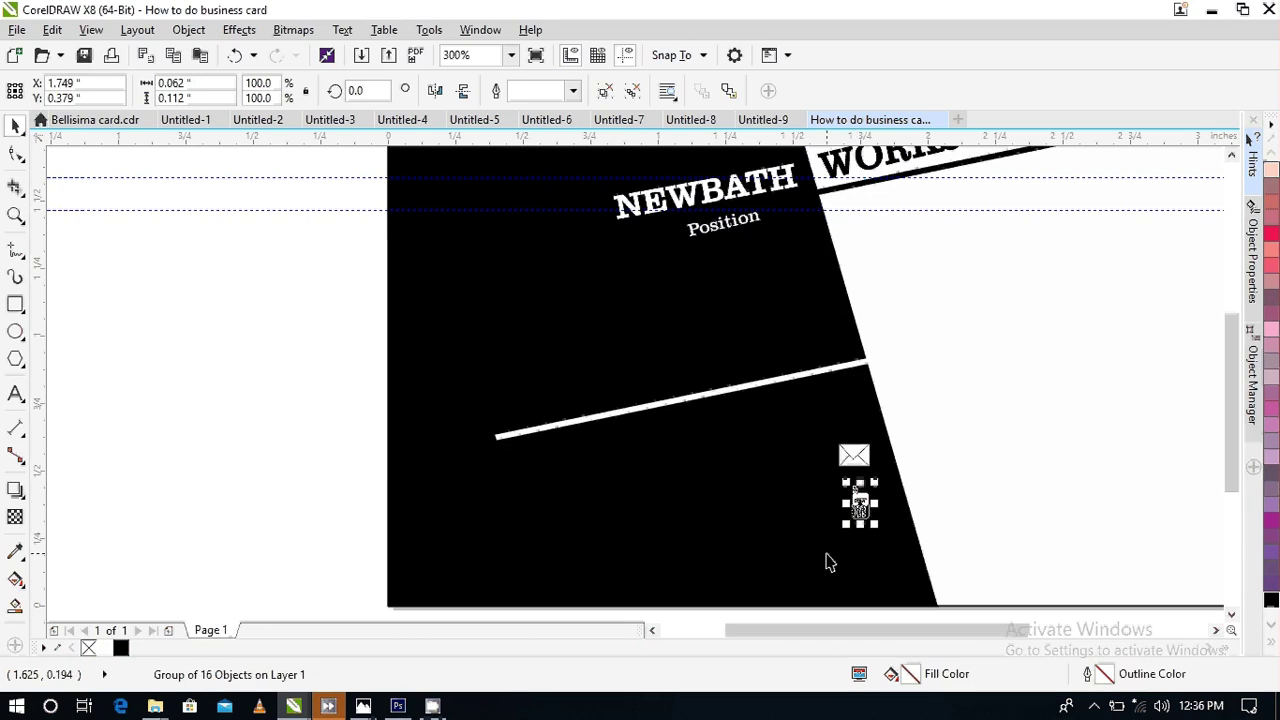
pyautogui.scroll(-2, 826, 562)
pyautogui.press('Left')
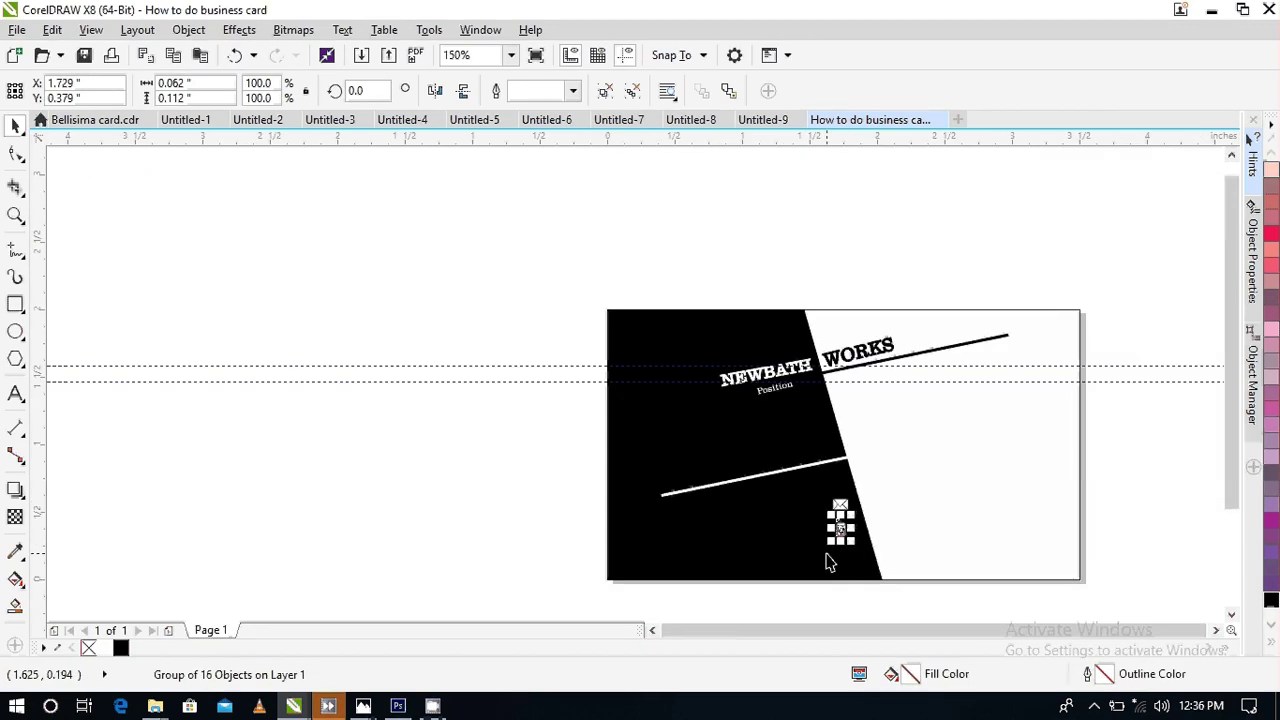
pyautogui.click(821, 599)
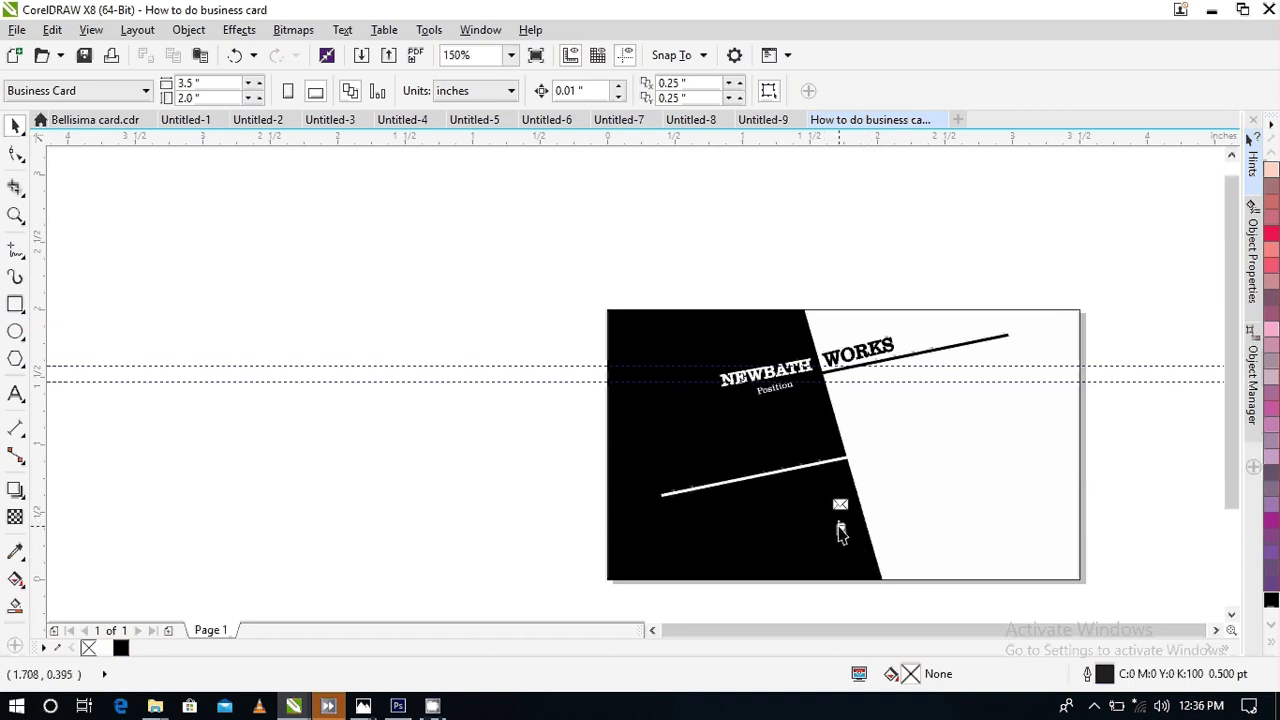
# - Rotate the phone icon slightly counterclockwise, by about 1.714°
pyautogui.click(829, 530)
pyautogui.scroll(4, 832, 532)
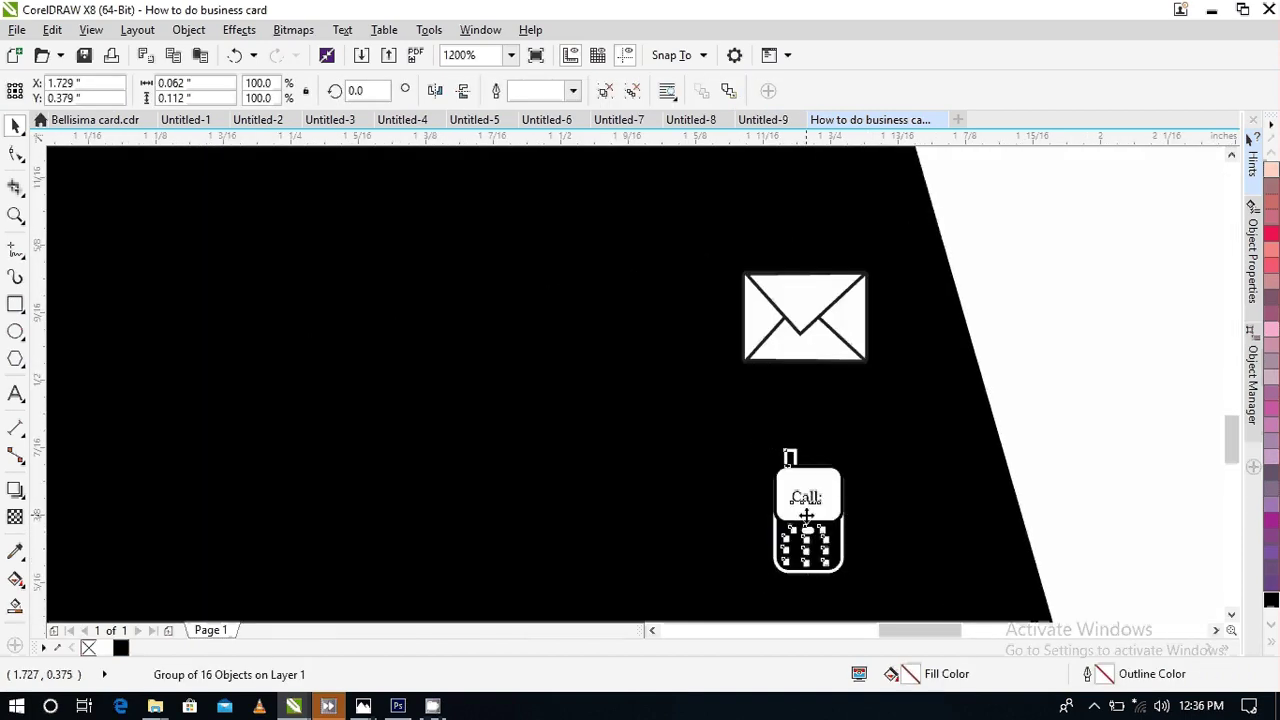
pyautogui.click(807, 512)
pyautogui.moveTo(849, 578)
pyautogui.mouseDown()
pyautogui.moveTo(852, 546)
pyautogui.moveTo(863, 597)
pyautogui.moveTo(849, 586)
pyautogui.mouseUp()
# - Rotate the envelope icon about 9.92° counterclockwise to match the slant of the white bar
pyautogui.click(829, 355)
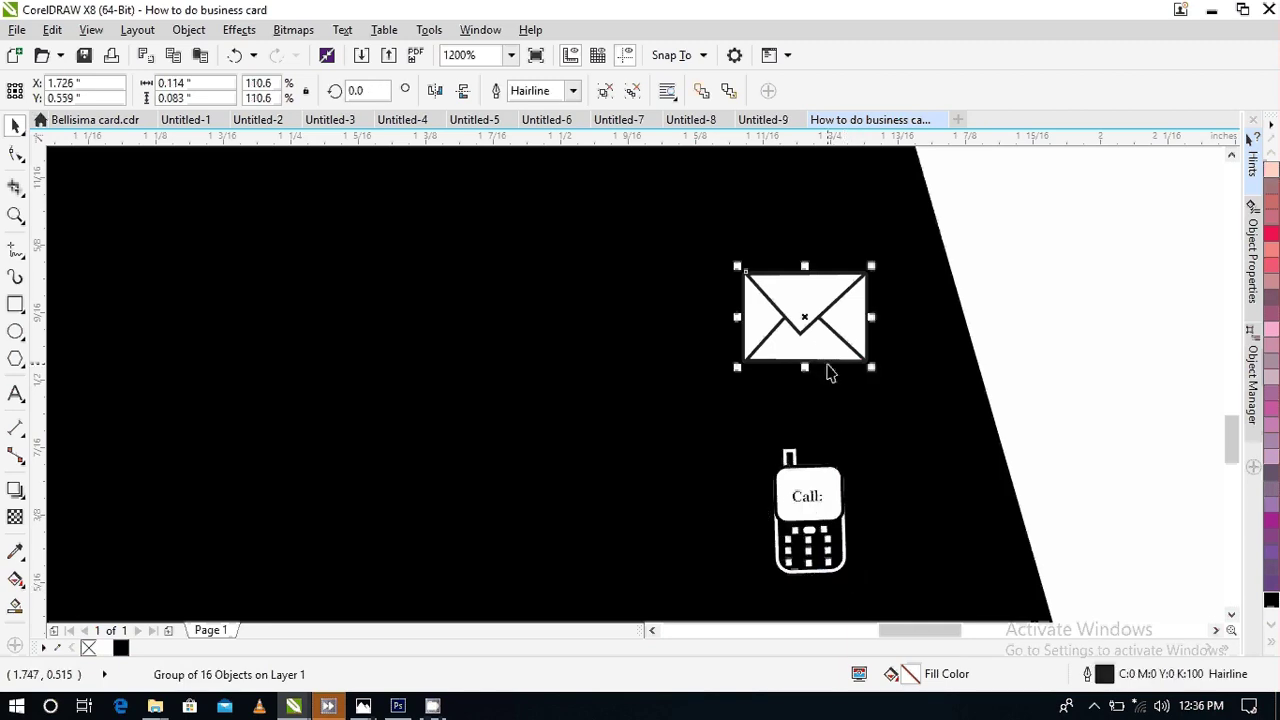
pyautogui.click(831, 323)
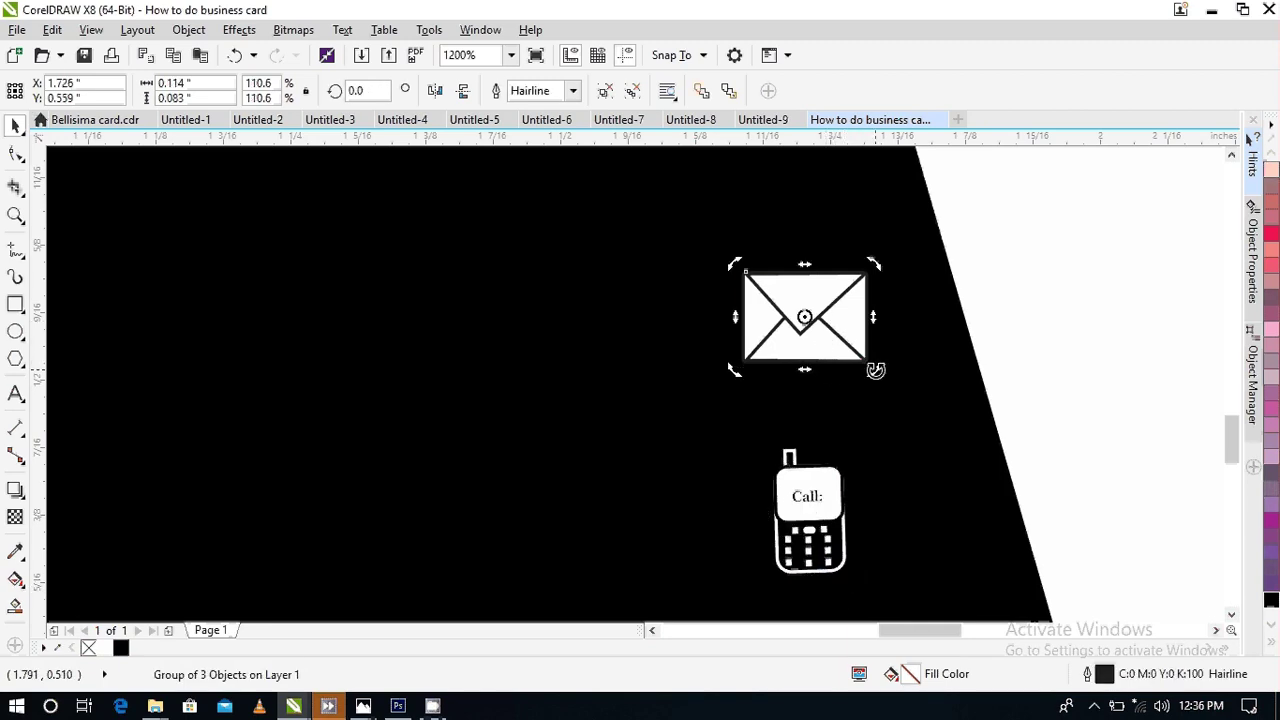
pyautogui.moveTo(874, 365); pyautogui.dragTo(883, 371)
pyautogui.scroll(-2, 865, 418)
pyautogui.scroll(-5, 865, 418)
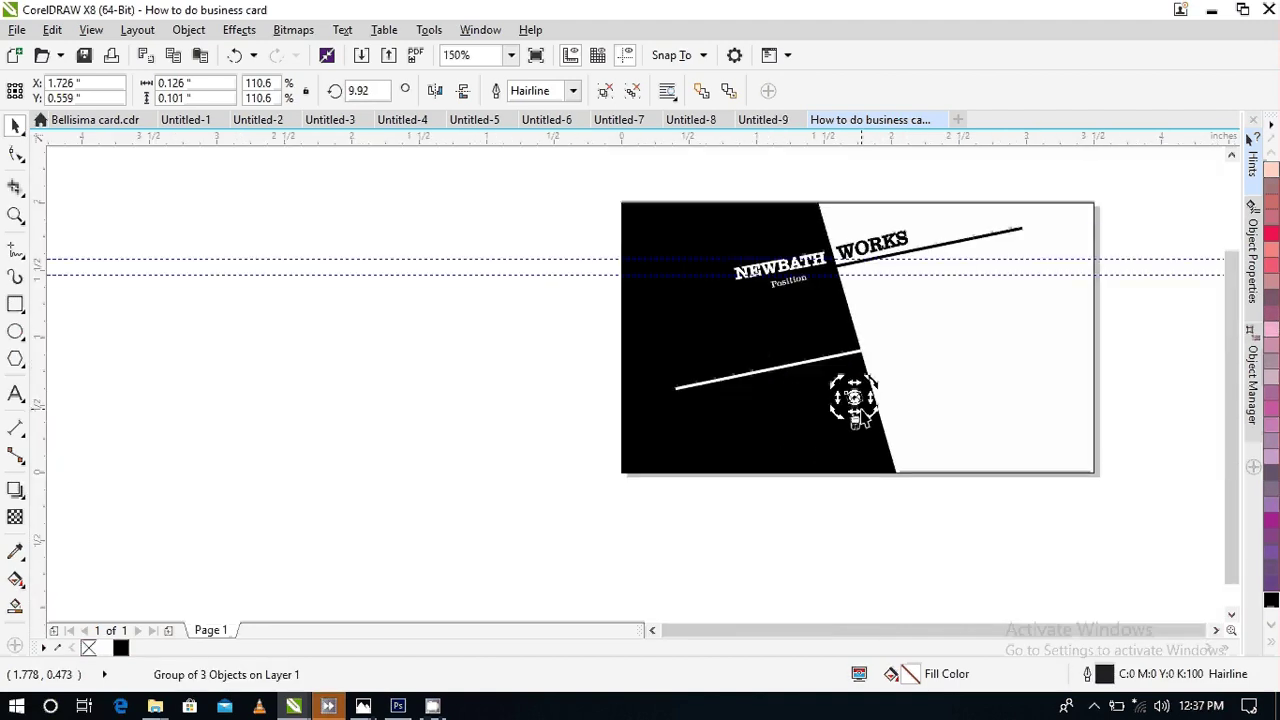
pyautogui.click(865, 527)
# - Try tilting the phone icon counterclockwise to about 18.286°
pyautogui.scroll(3, 889, 398)
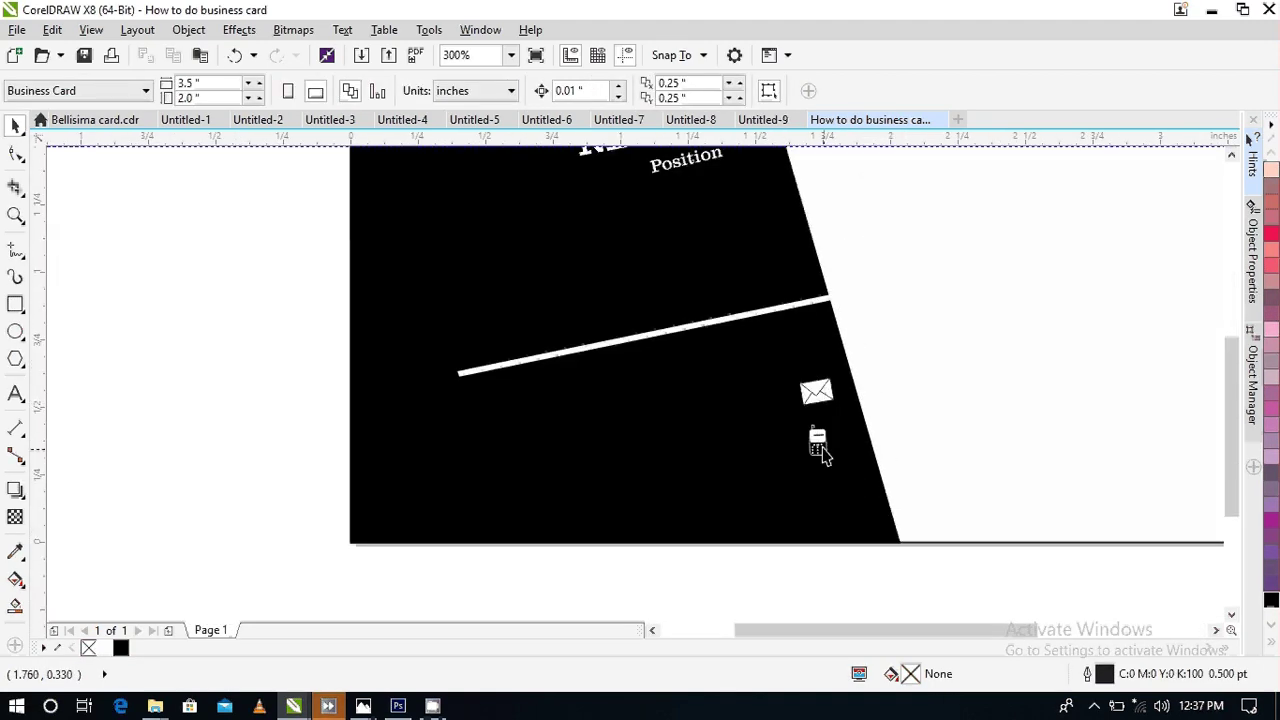
pyautogui.click(821, 449)
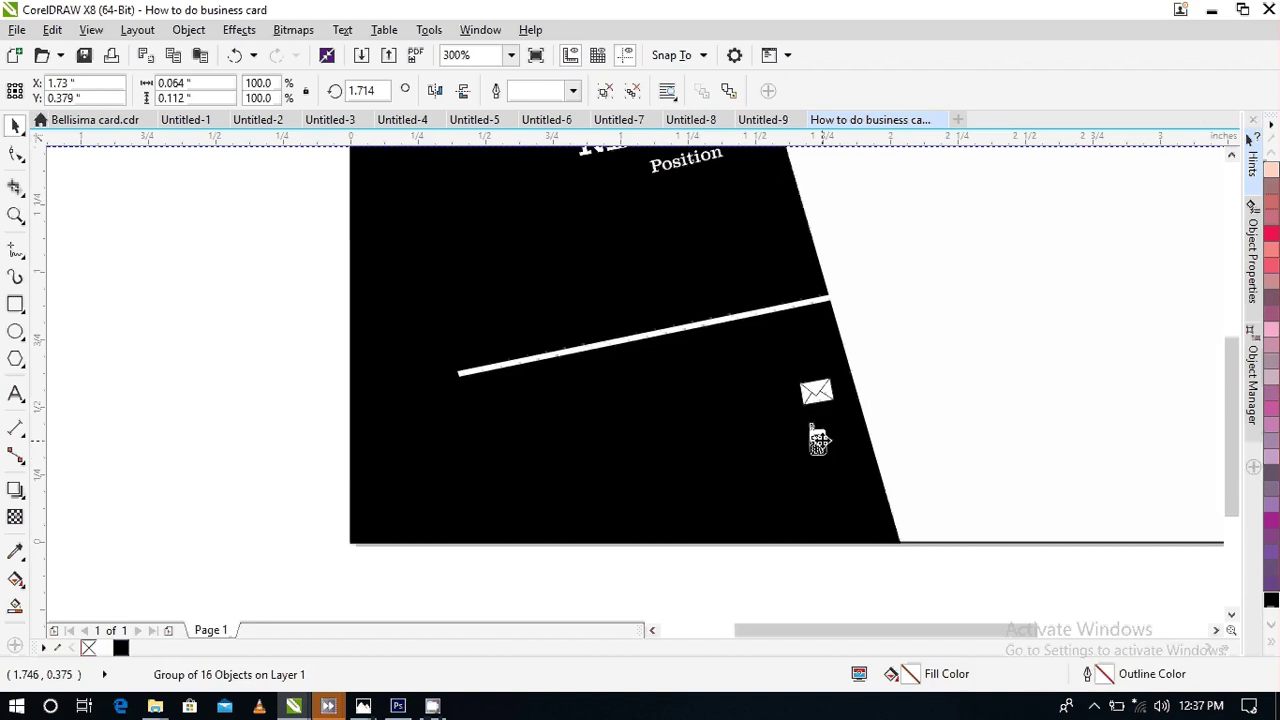
pyautogui.click(815, 440)
pyautogui.moveTo(838, 462); pyautogui.dragTo(838, 446)
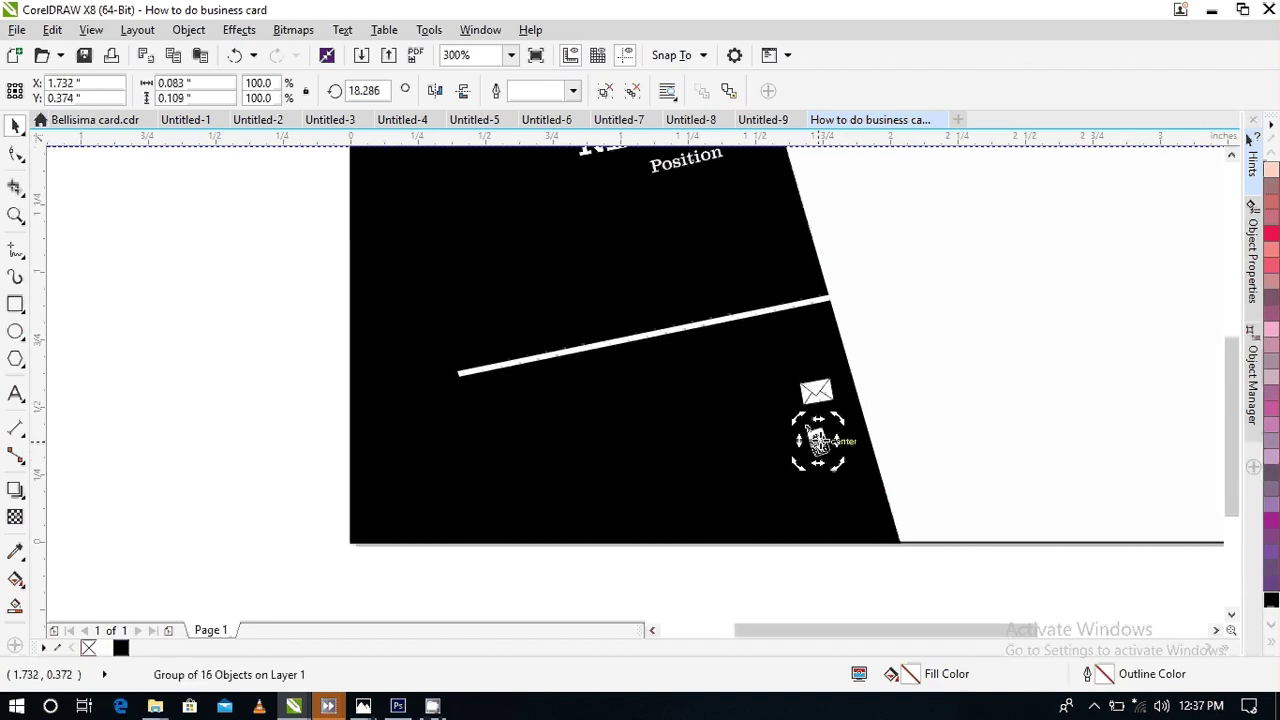
pyautogui.click(834, 589)
# - Set the phone icon's tilt to about 6.358° and place it below the envelope at about X 1.756, Y 0.391 in
pyautogui.click(819, 443)
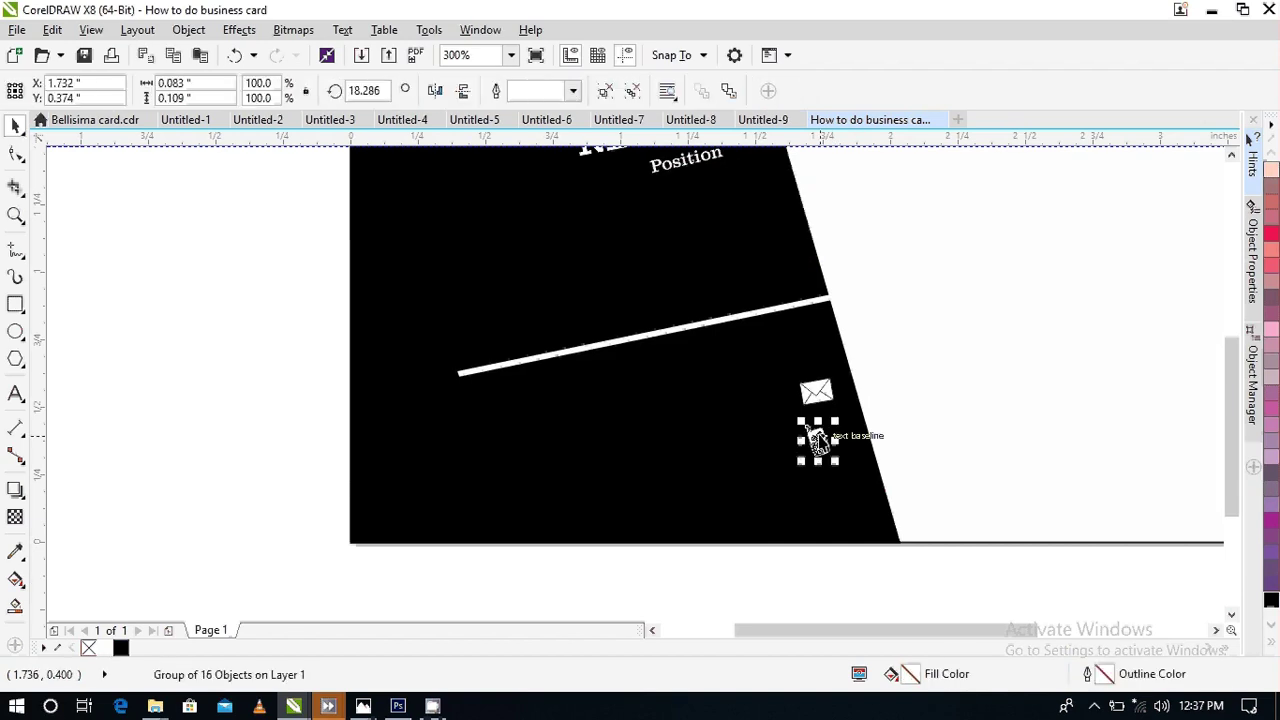
pyautogui.moveTo(818, 443); pyautogui.dragTo(840, 467)
pyautogui.click(831, 448)
pyautogui.click(833, 590)
pyautogui.scroll(-2, 883, 537)
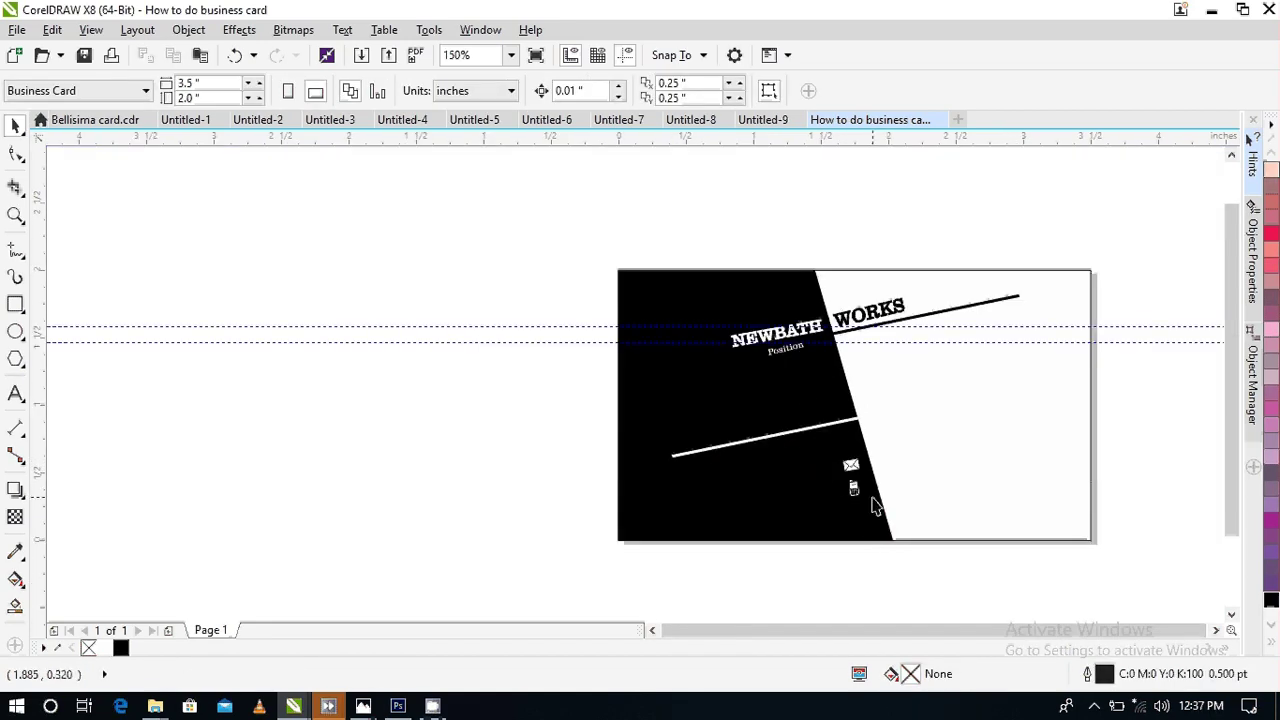
pyautogui.scroll(2, 874, 508)
pyautogui.click(834, 481)
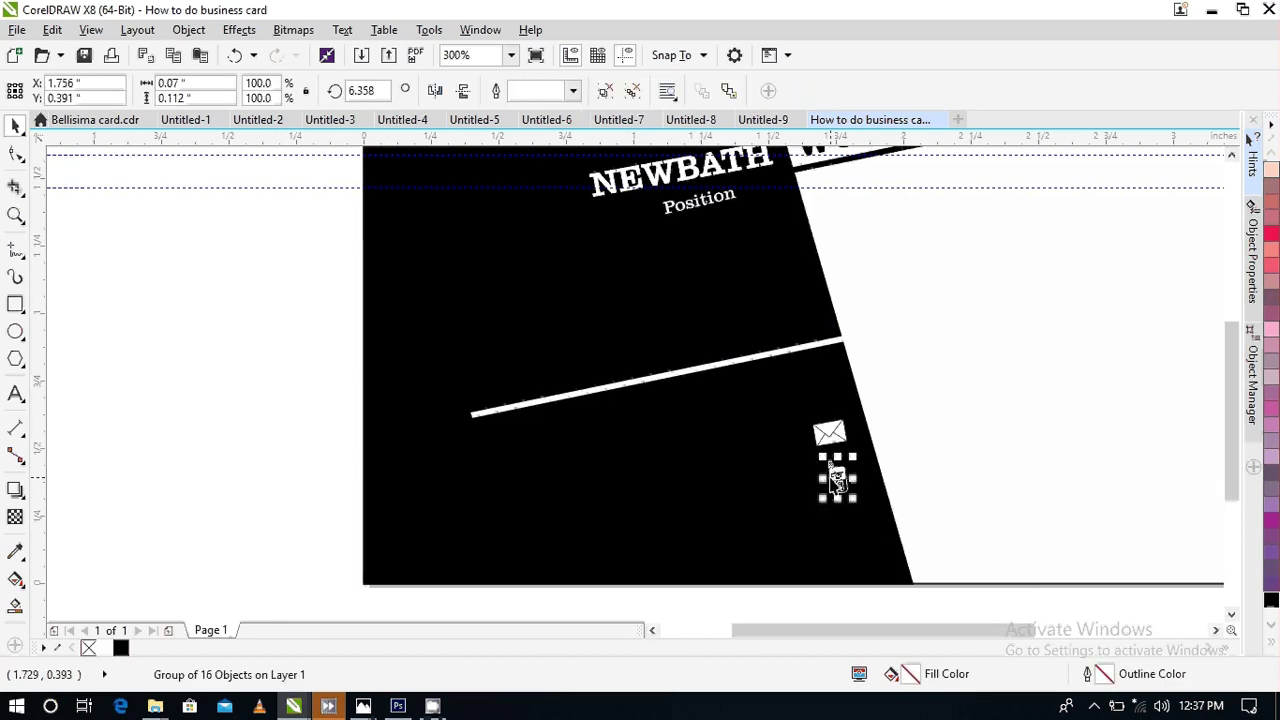
pyautogui.click(713, 588)
pyautogui.click(774, 590)
pyautogui.scroll(-1, 783, 583)
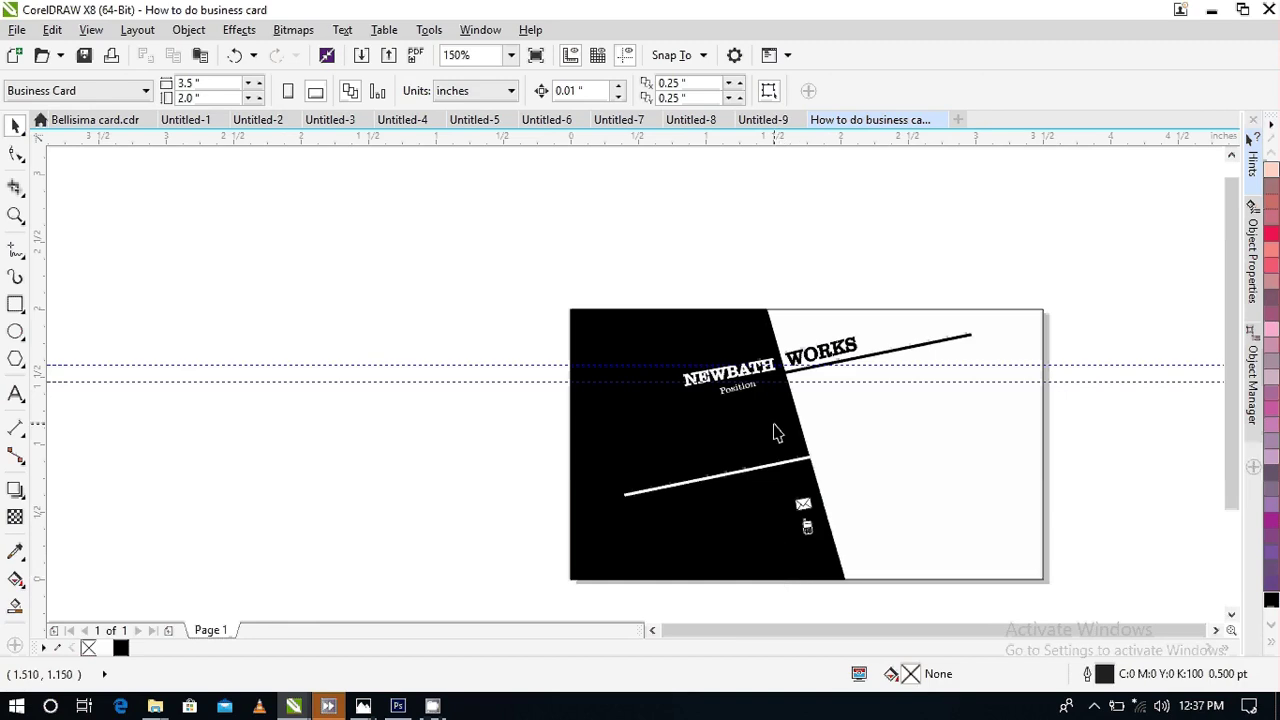
# - Start an artistic text object on the pasteboard beside the black panel, with the placeholder address's street and location as its first line
pyautogui.scroll(1, 815, 535)
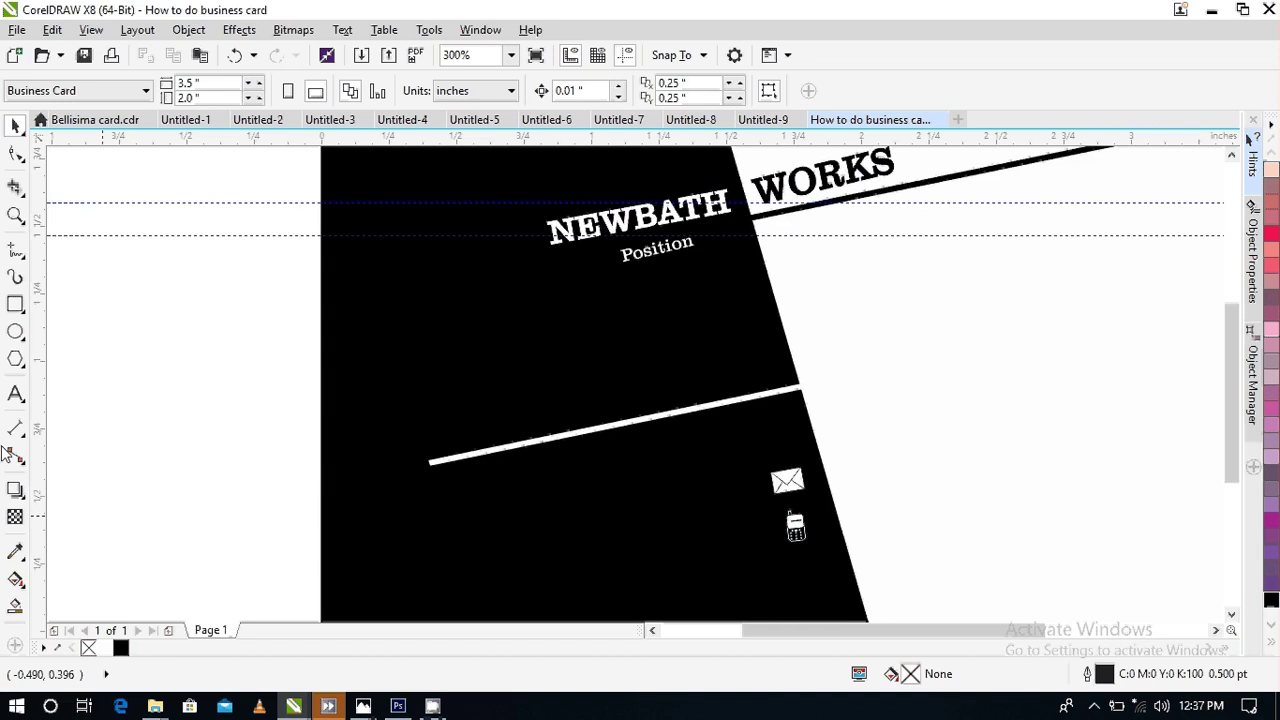
pyautogui.click(15, 393)
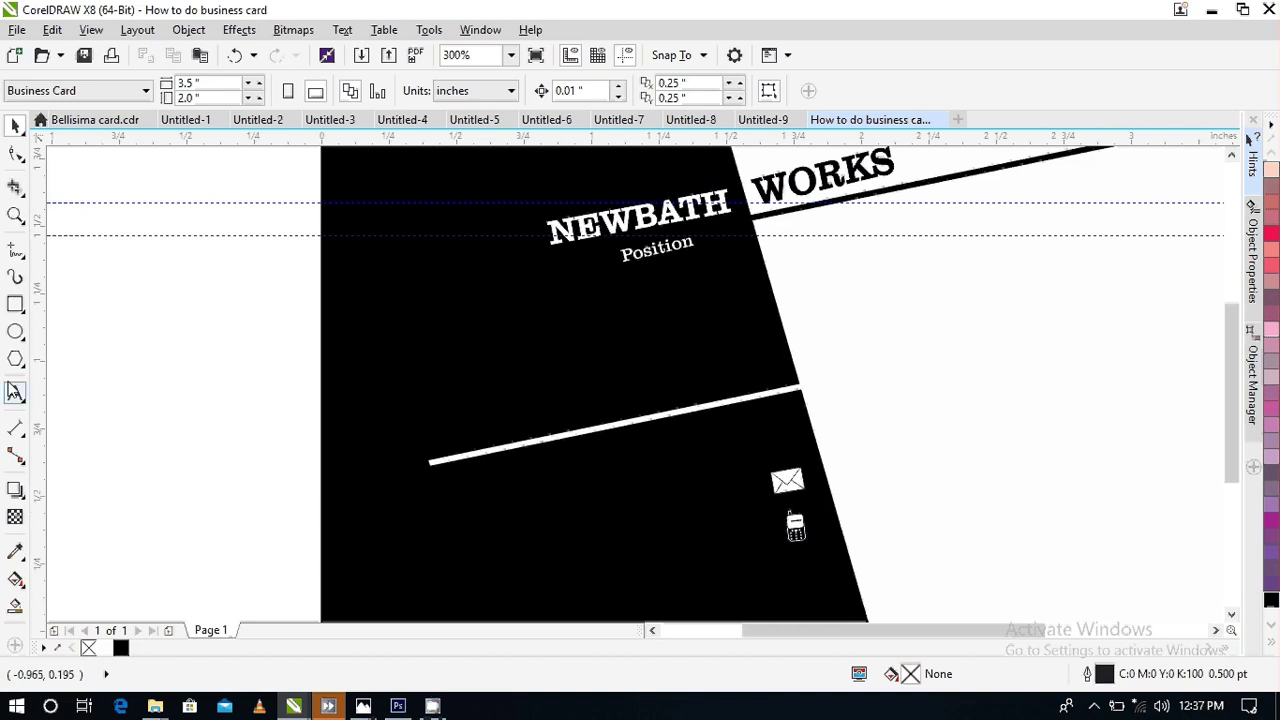
pyautogui.click(140, 378)
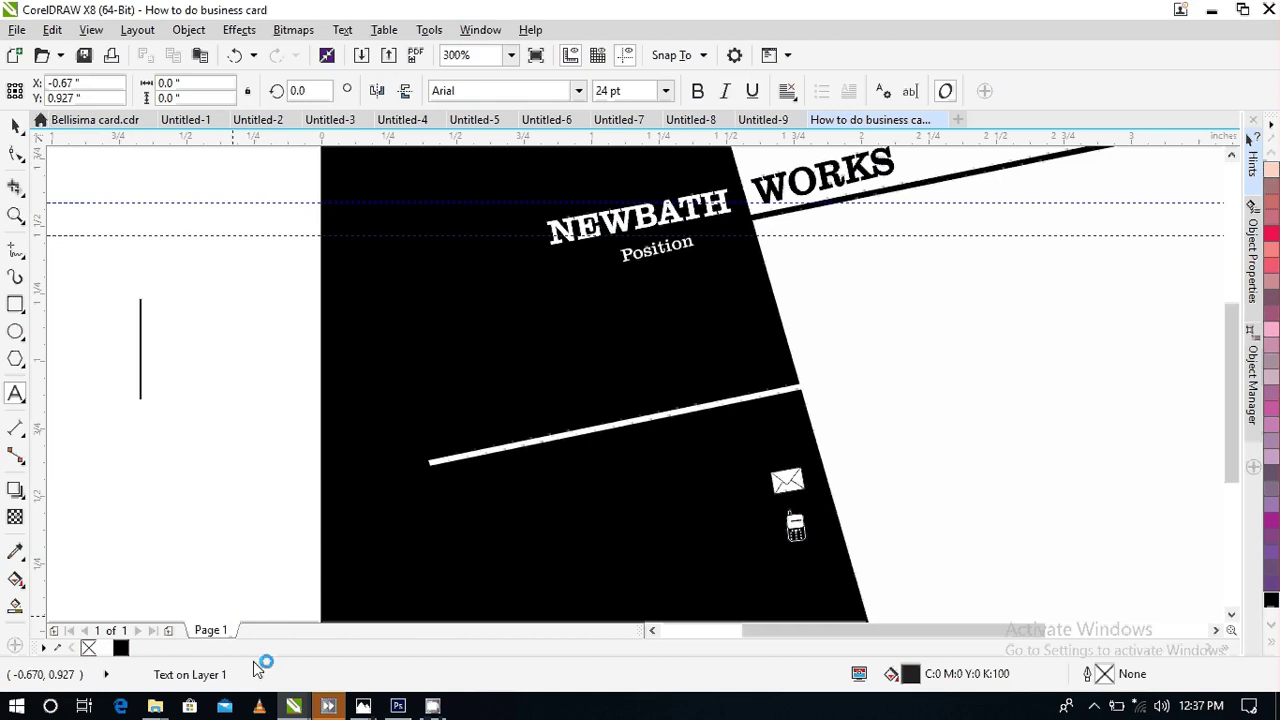
pyautogui.write('Ma')
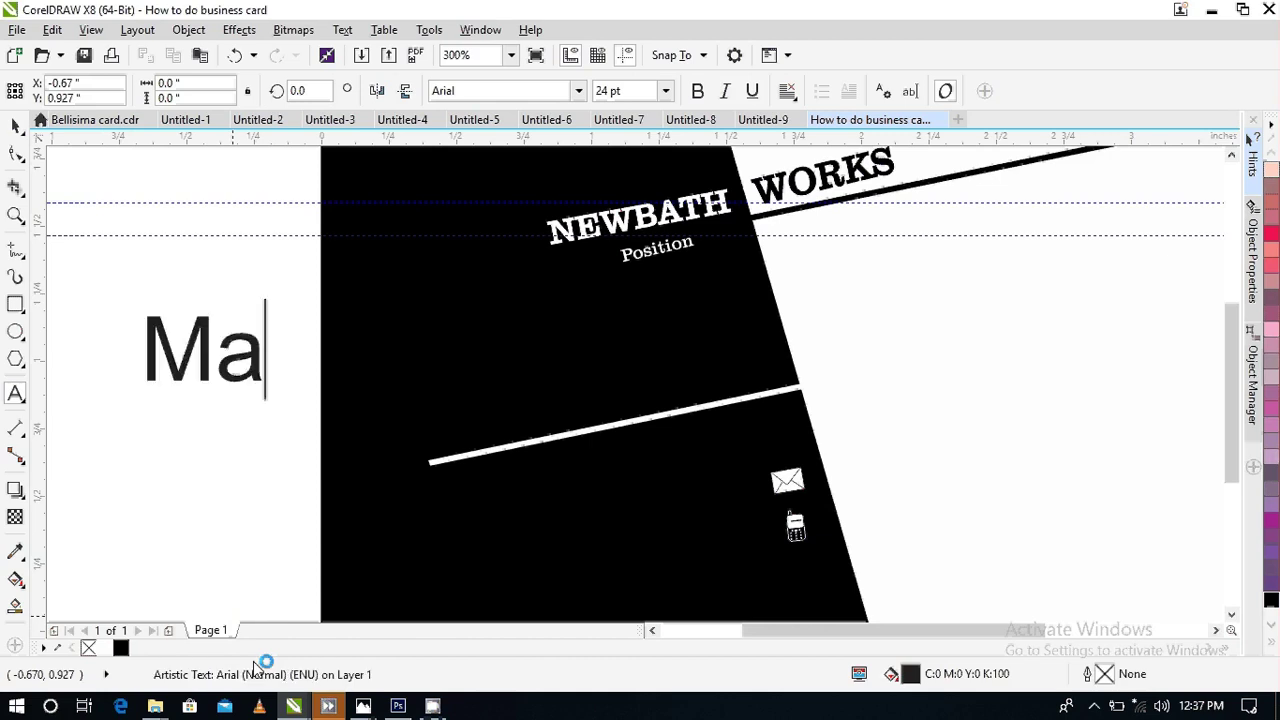
pyautogui.write('in ')
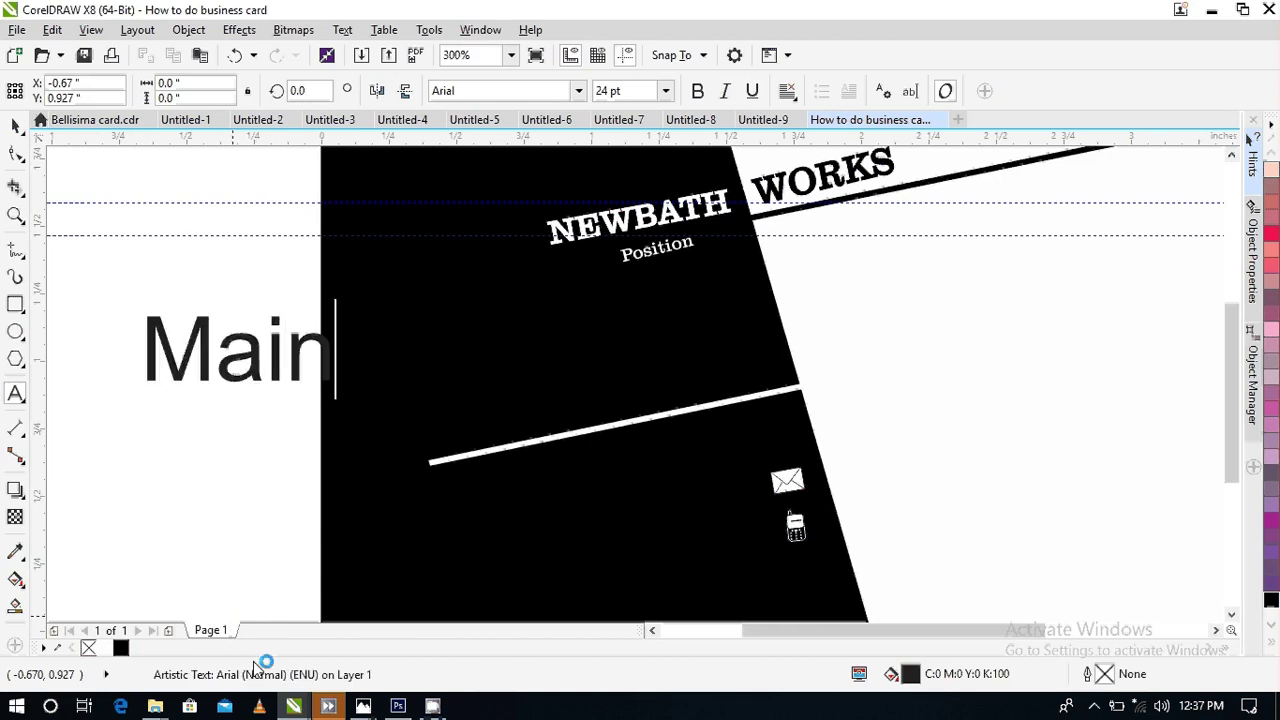
pyautogui.write('s')
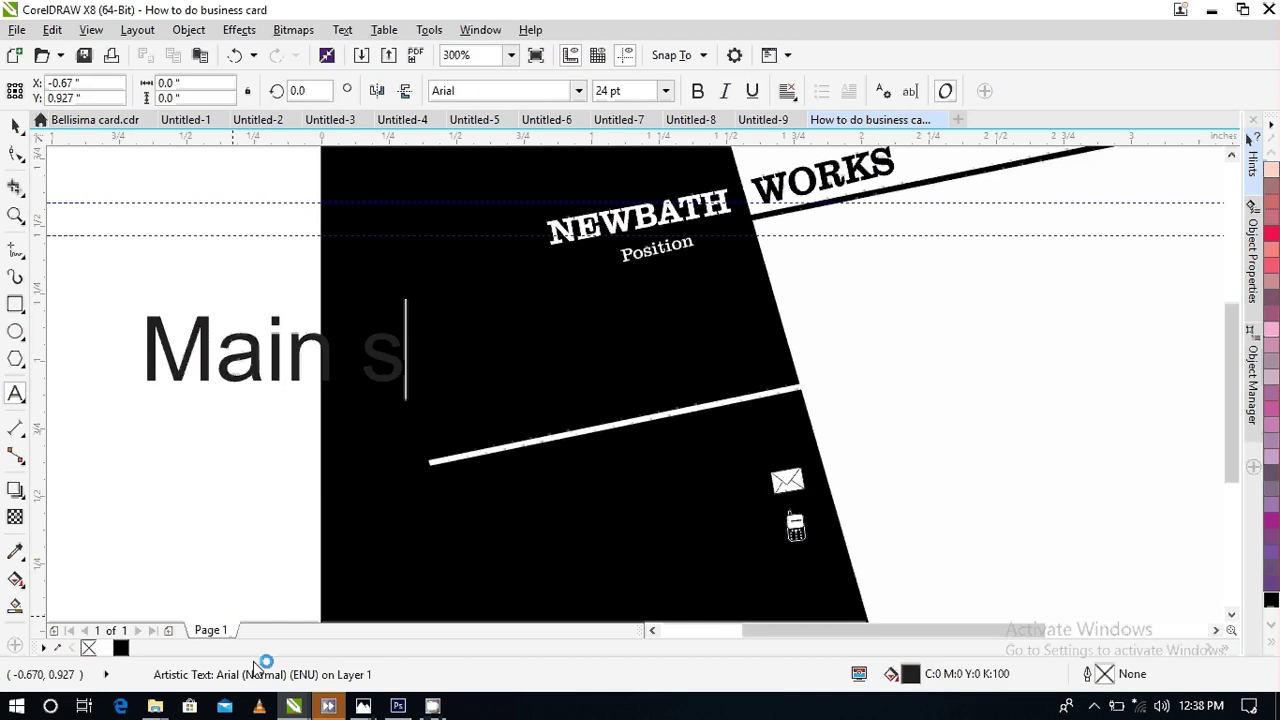
pyautogui.write('tree')
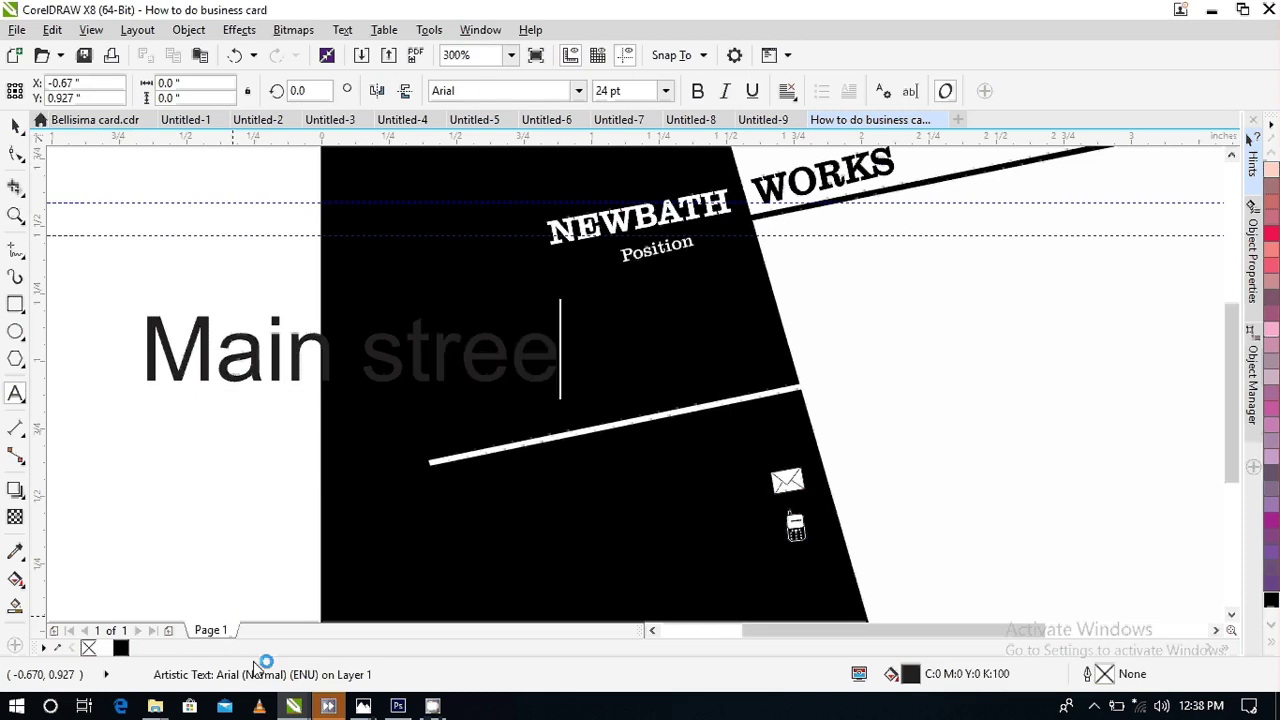
pyautogui.write('t')
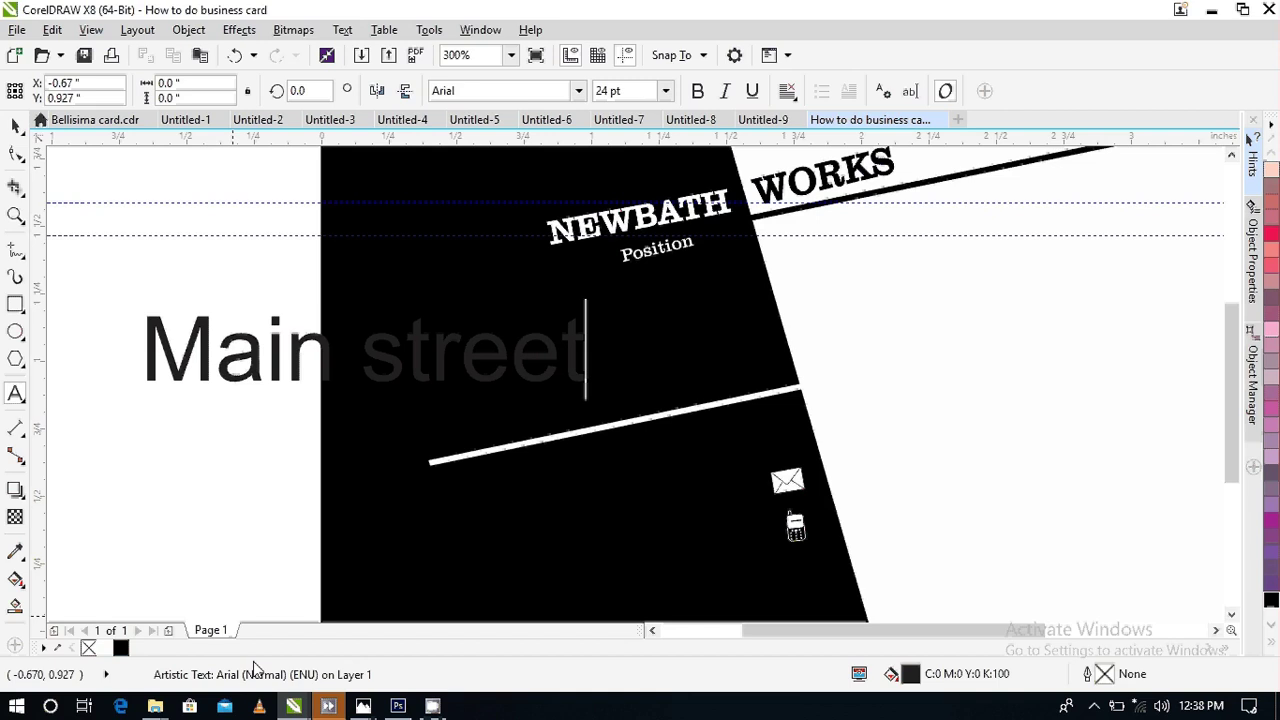
pyautogui.write(', ')
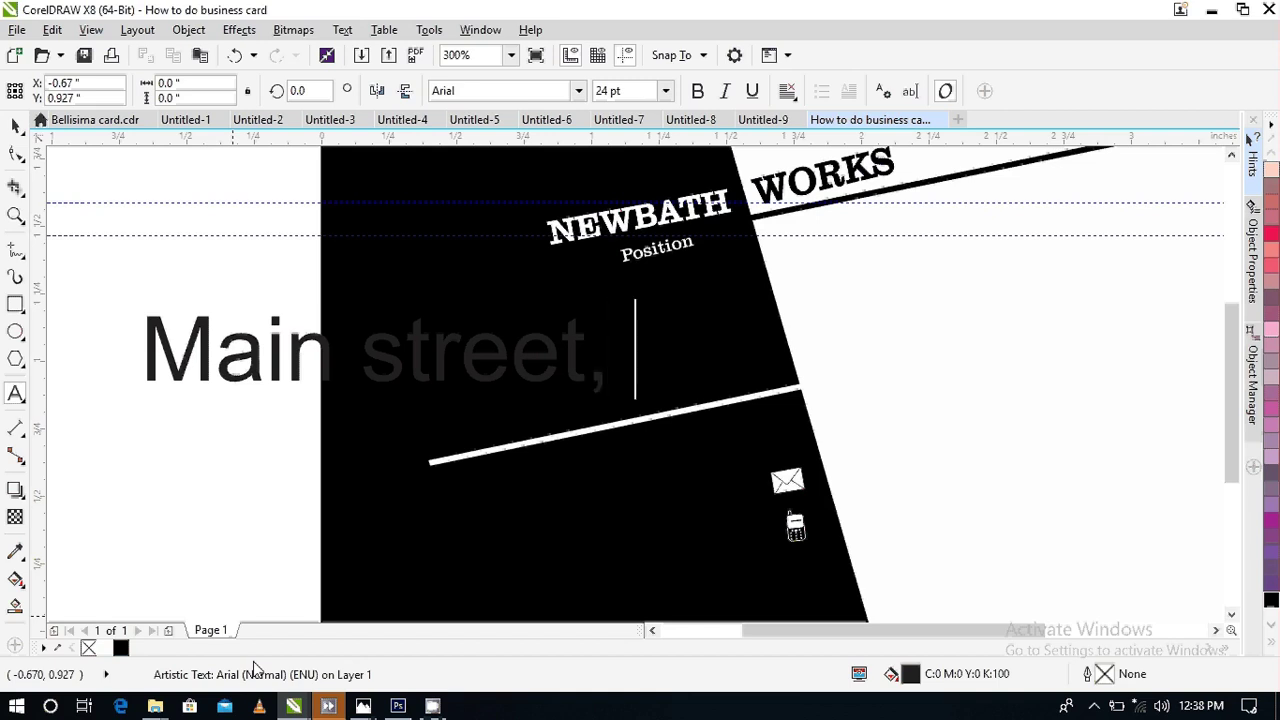
pyautogui.write('Y')
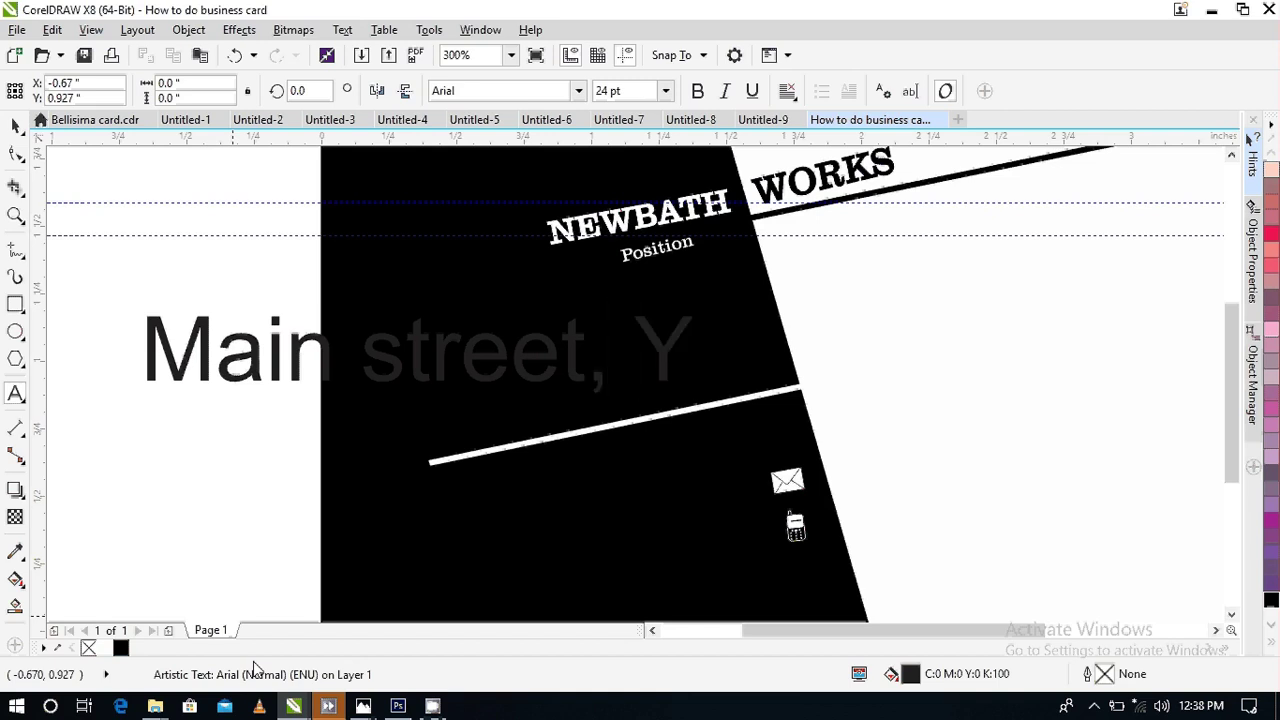
pyautogui.write('o')
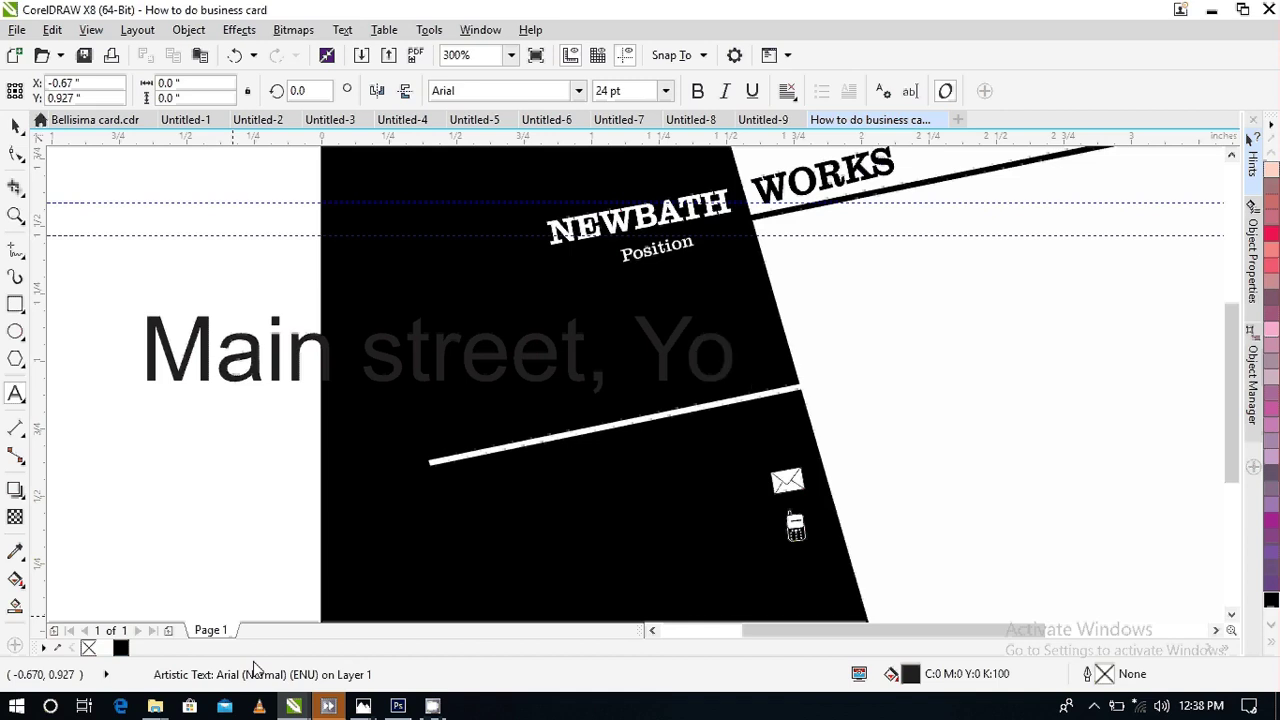
pyautogui.write('ue')
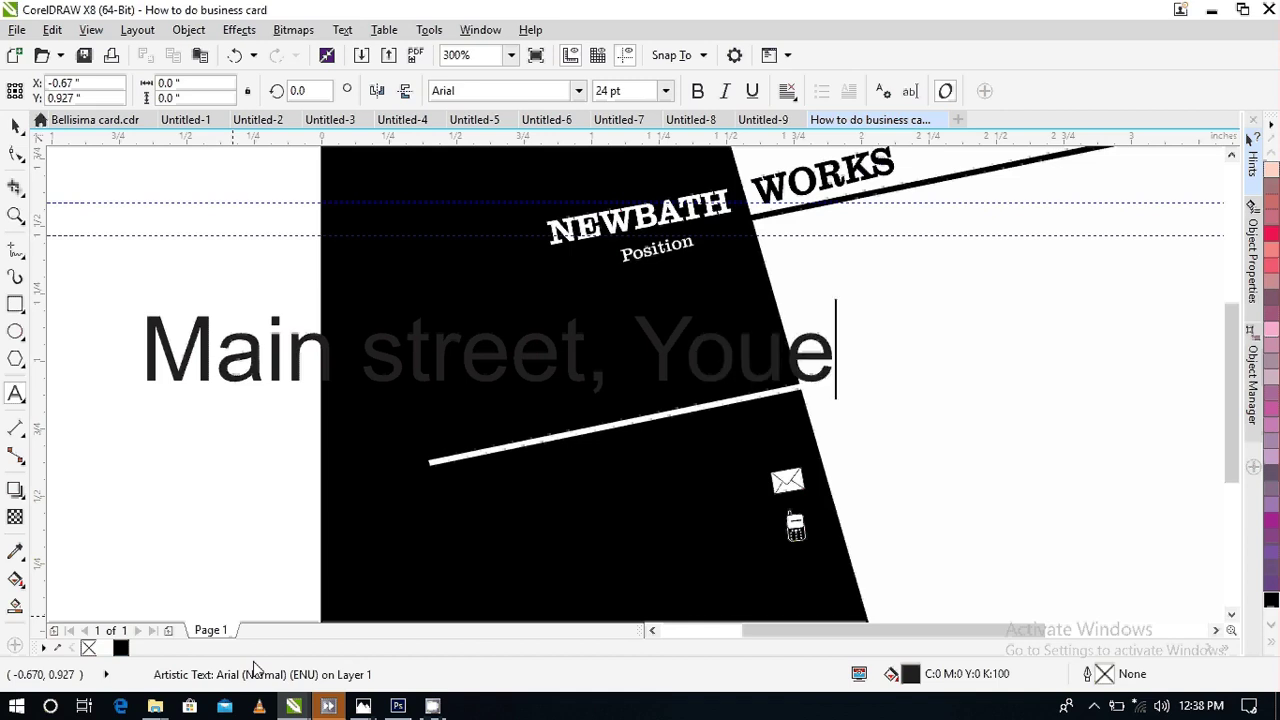
pyautogui.press('BackSpace')
pyautogui.write('r ')
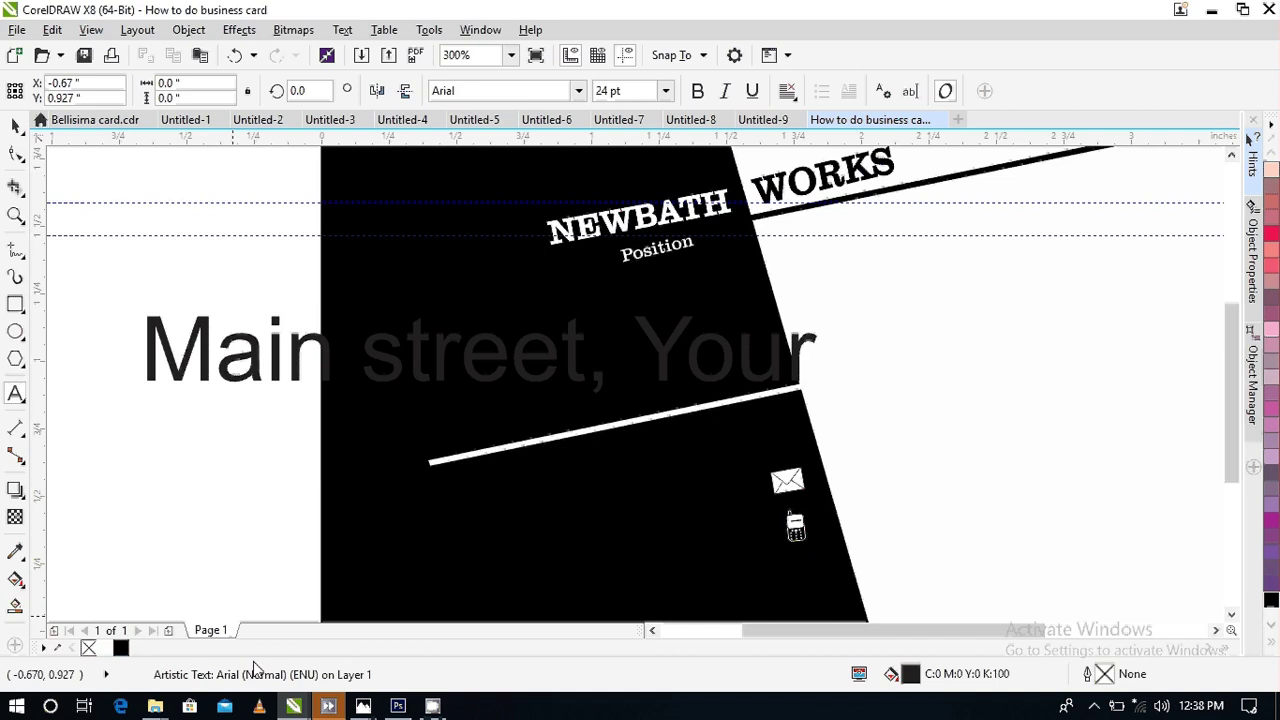
pyautogui.write('Loc')
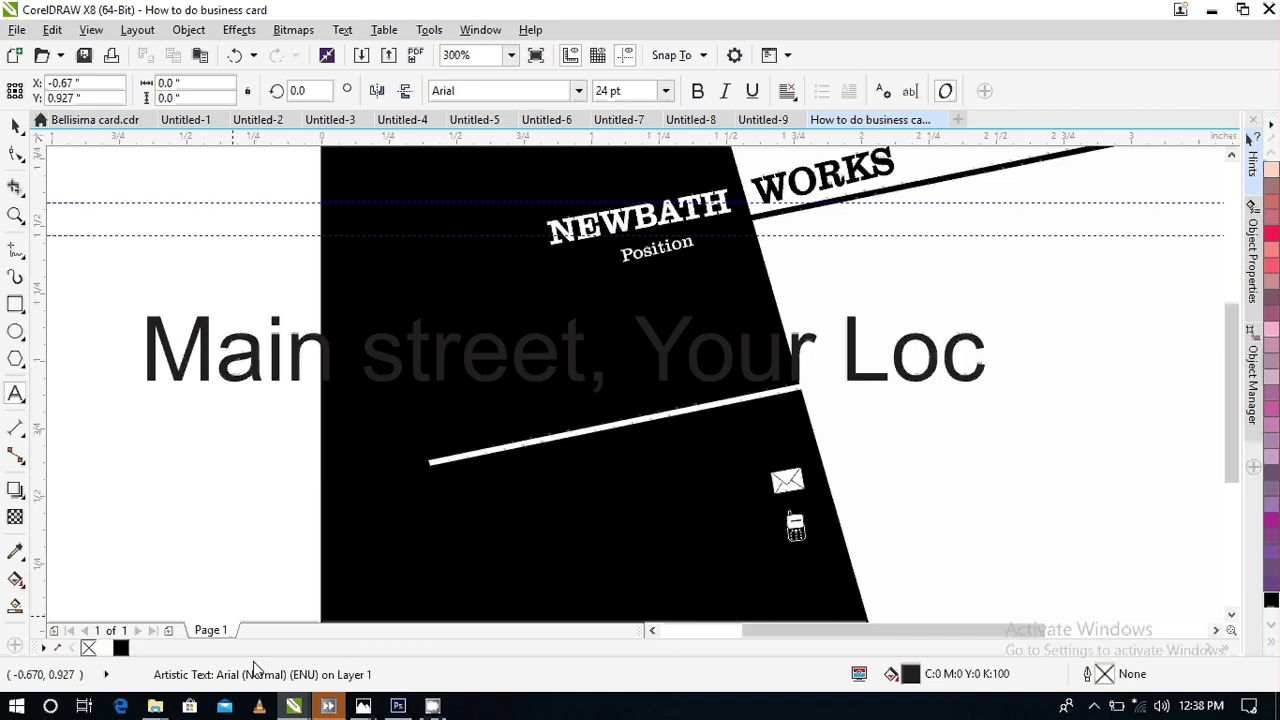
pyautogui.write('.')
# - Add a second line to the address text with the placeholder building number and postal code
pyautogui.press('Return')
pyautogui.write('Nu')
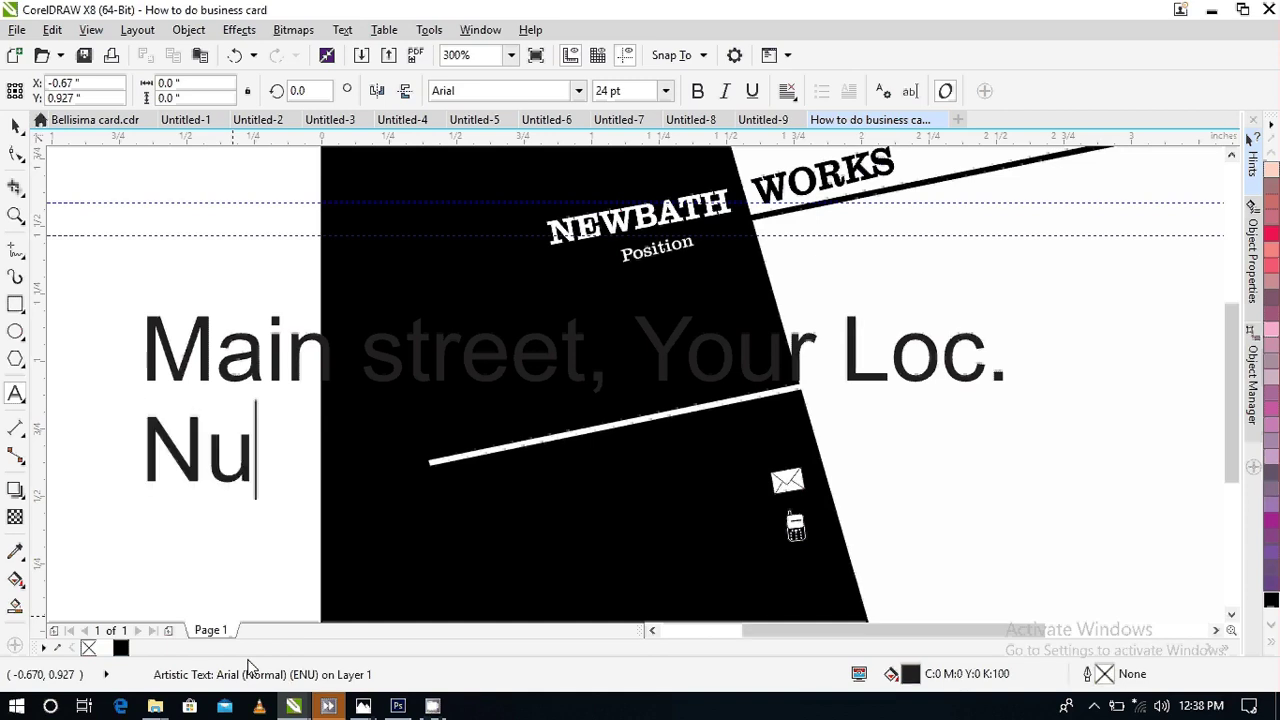
pyautogui.write('mber')
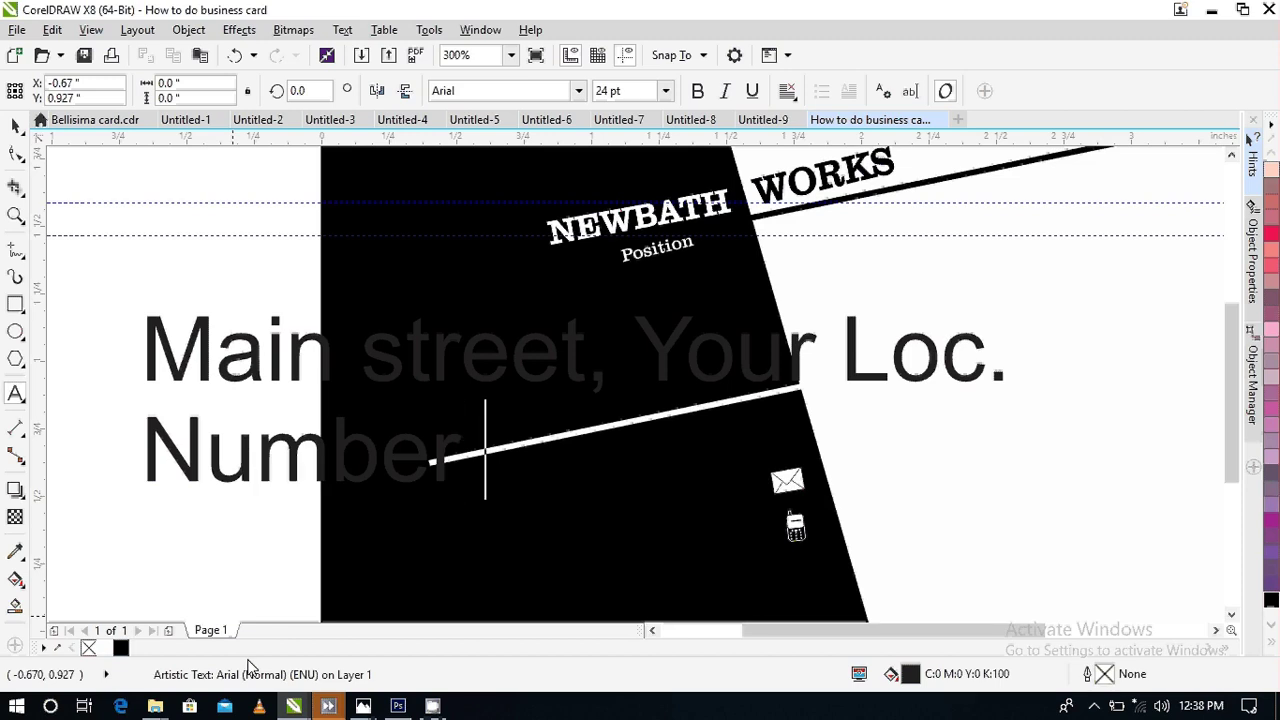
pyautogui.write(' 25')
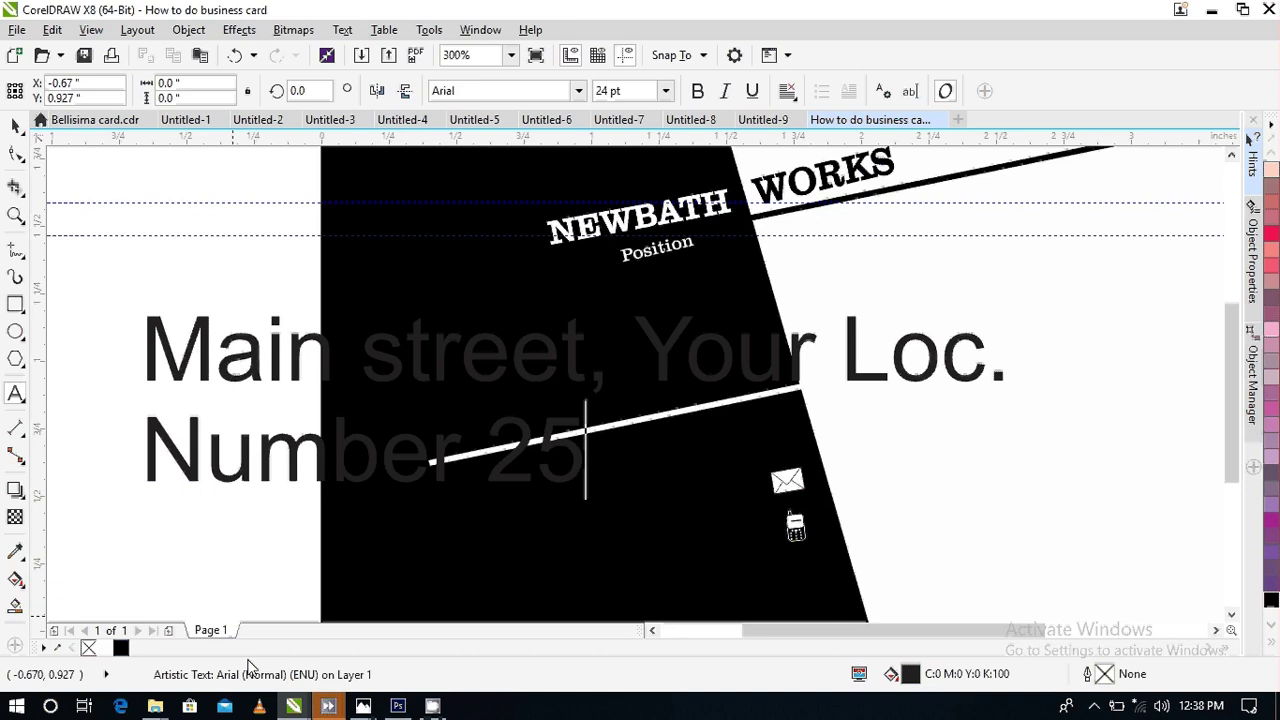
pyautogui.write('/')
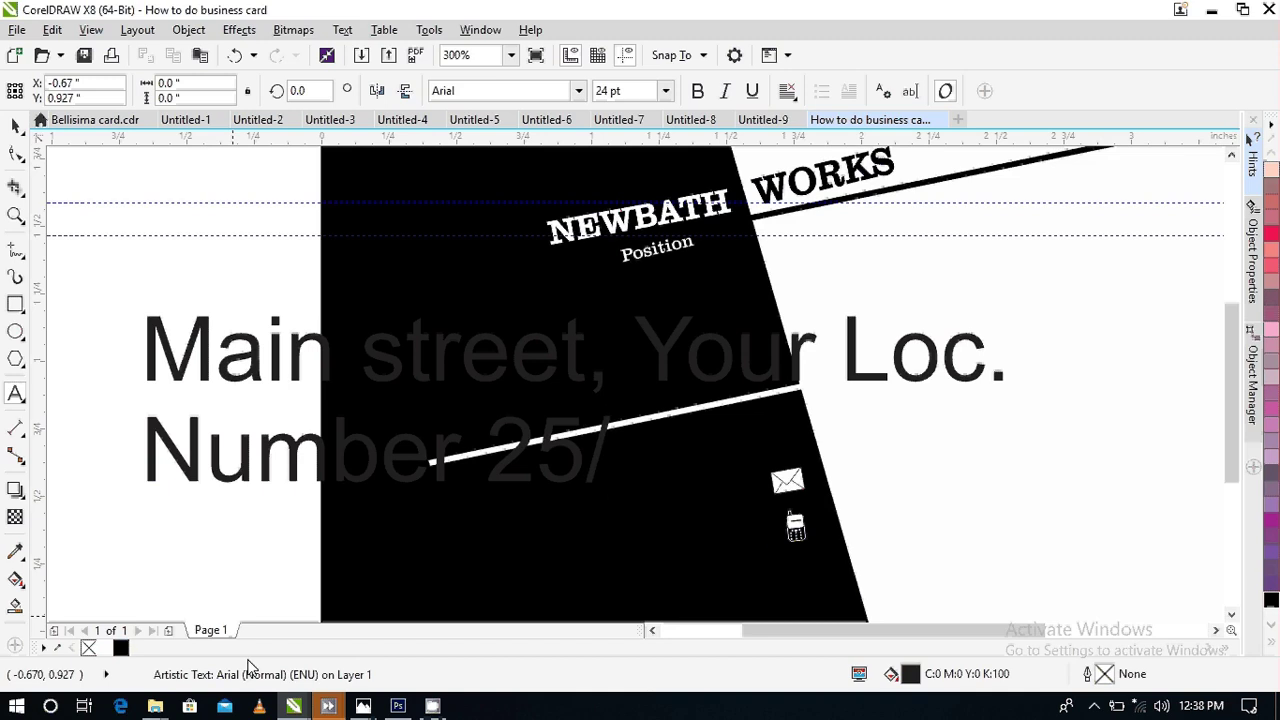
pyautogui.write('g')
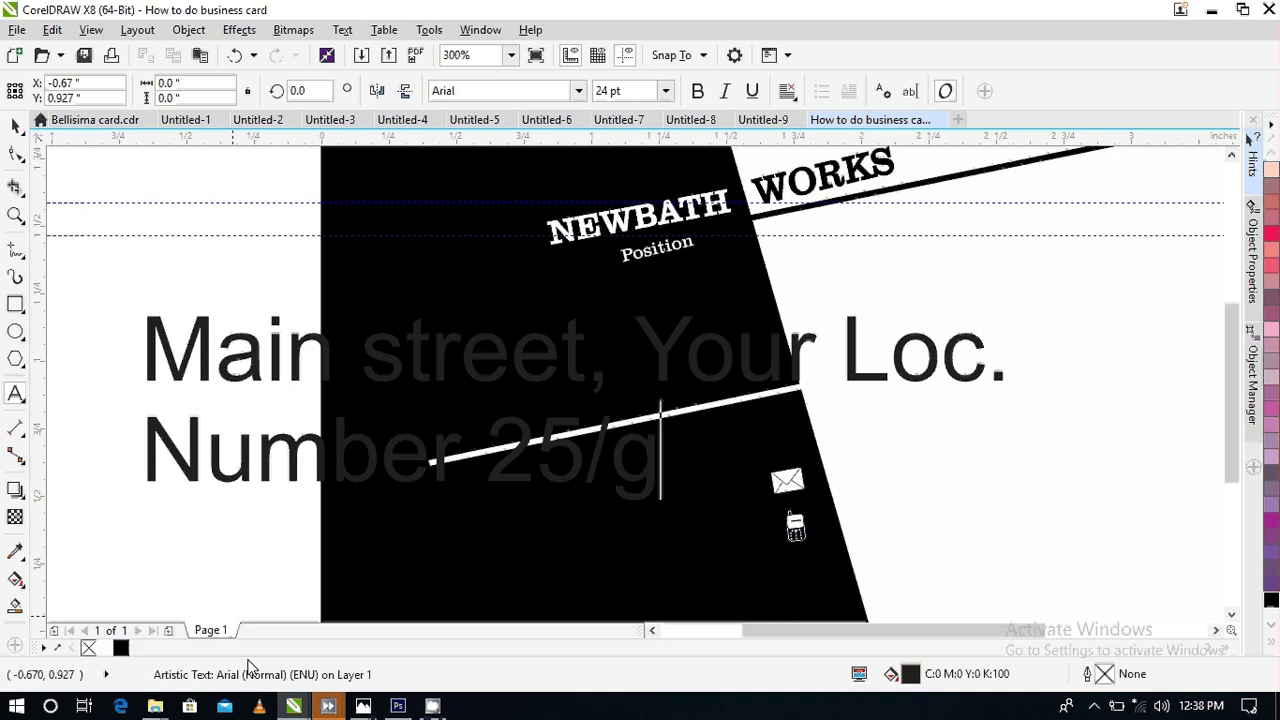
pyautogui.press('BackSpace')
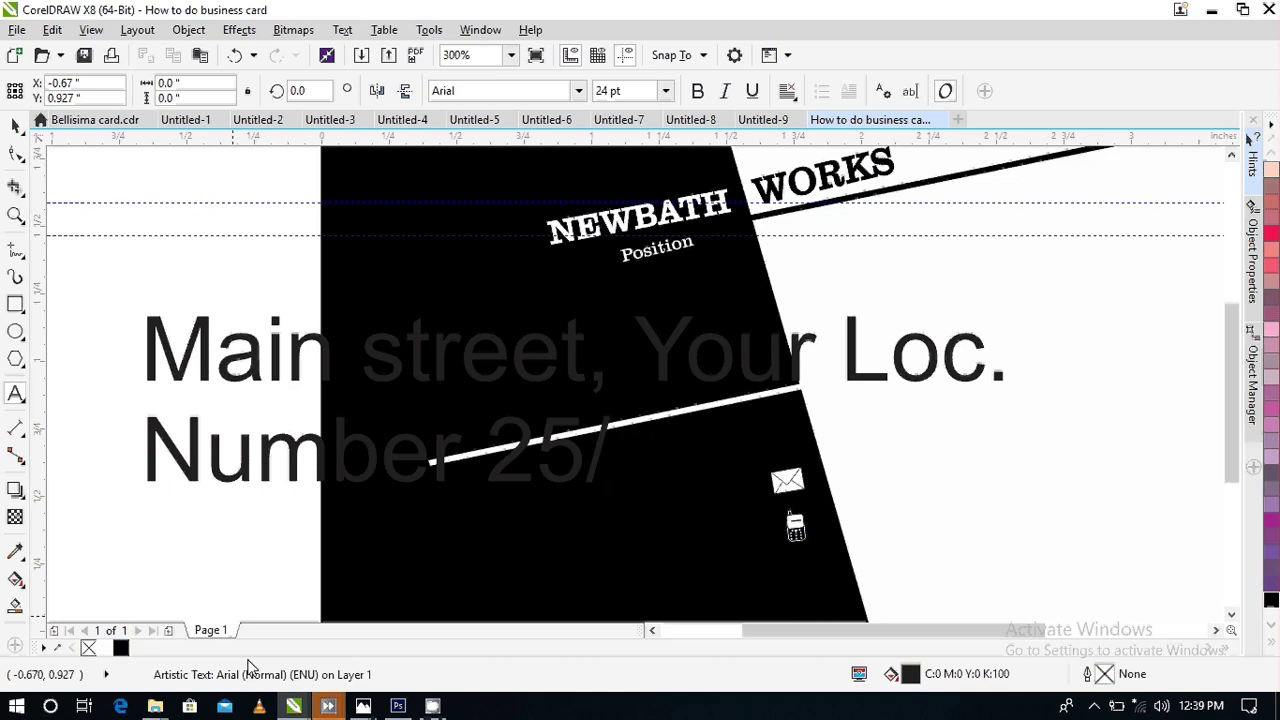
pyautogui.write('G')
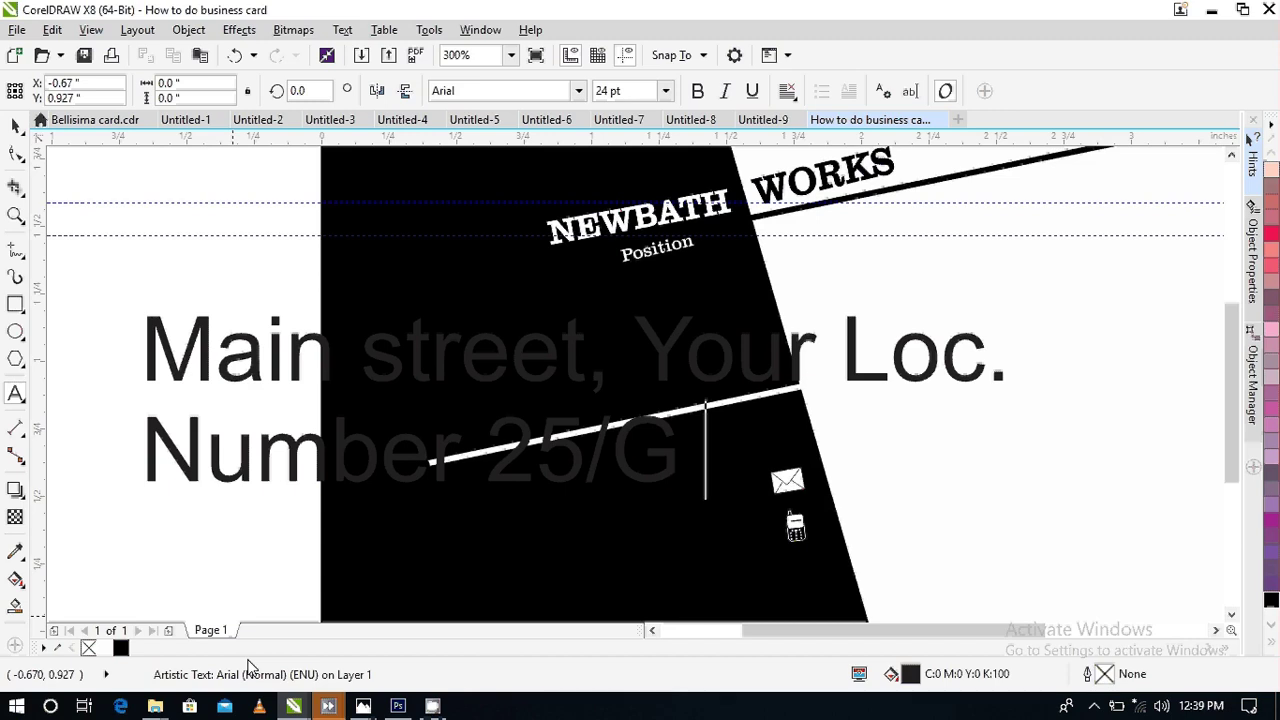
pyautogui.write('5545')
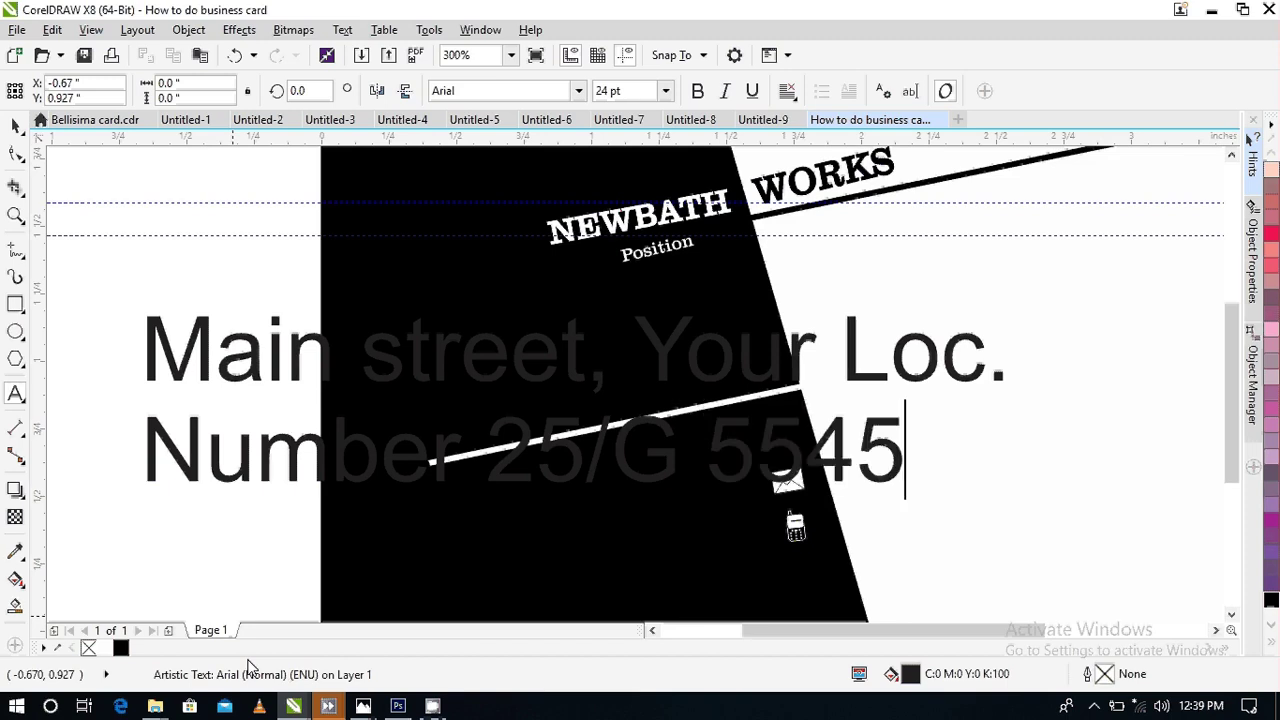
pyautogui.write('6')
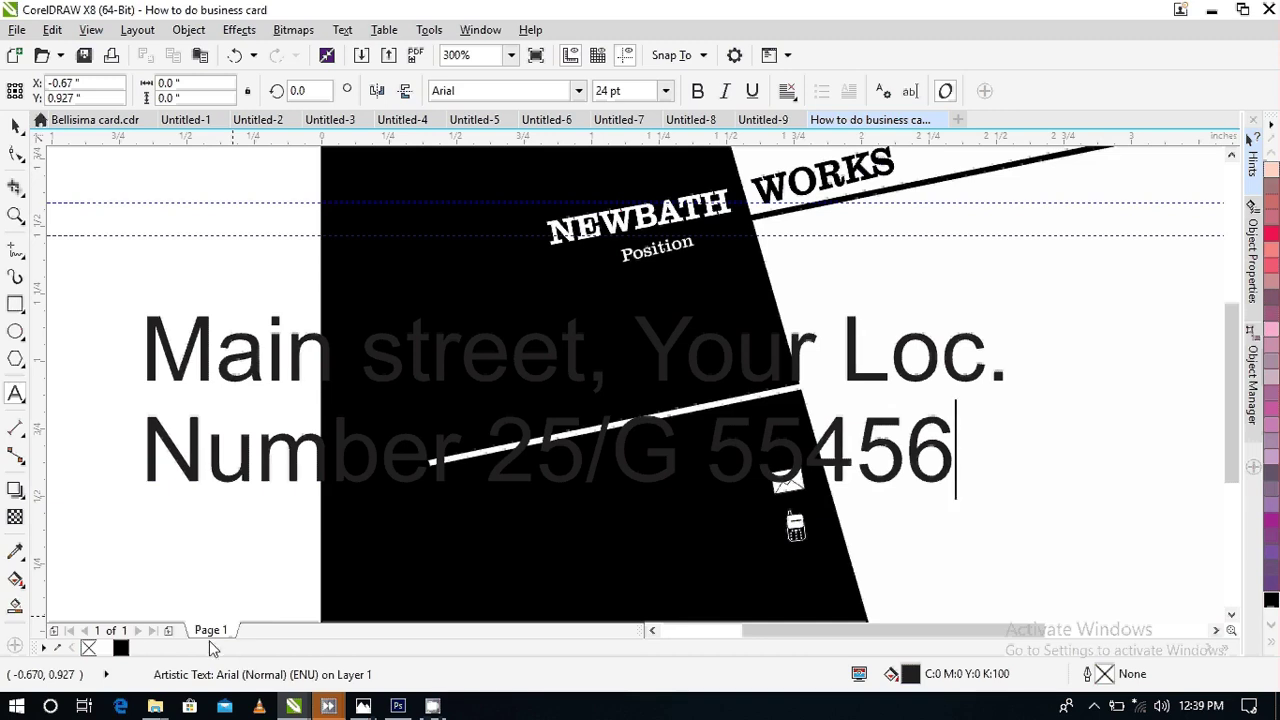
# - Move the address text off the card to the empty pasteboard on its right, at about X 6.194, Y 0.285 in
pyautogui.click(14, 126)
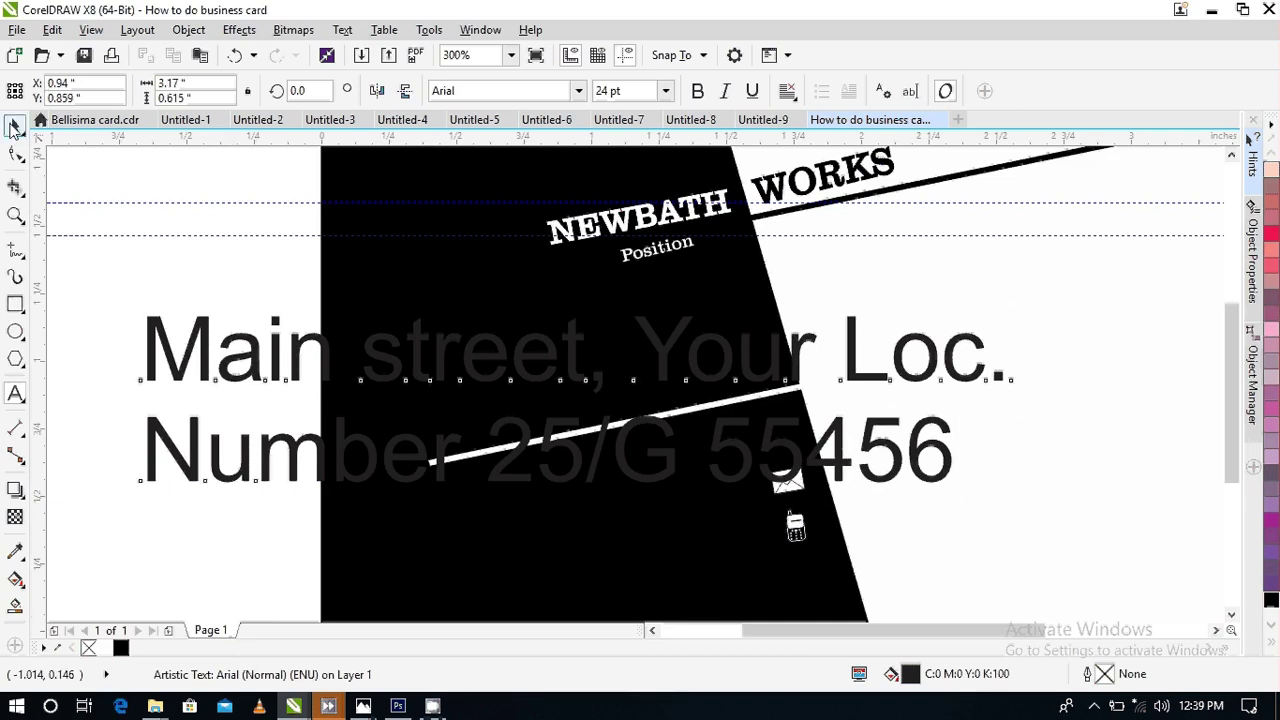
pyautogui.scroll(-4, 565, 440)
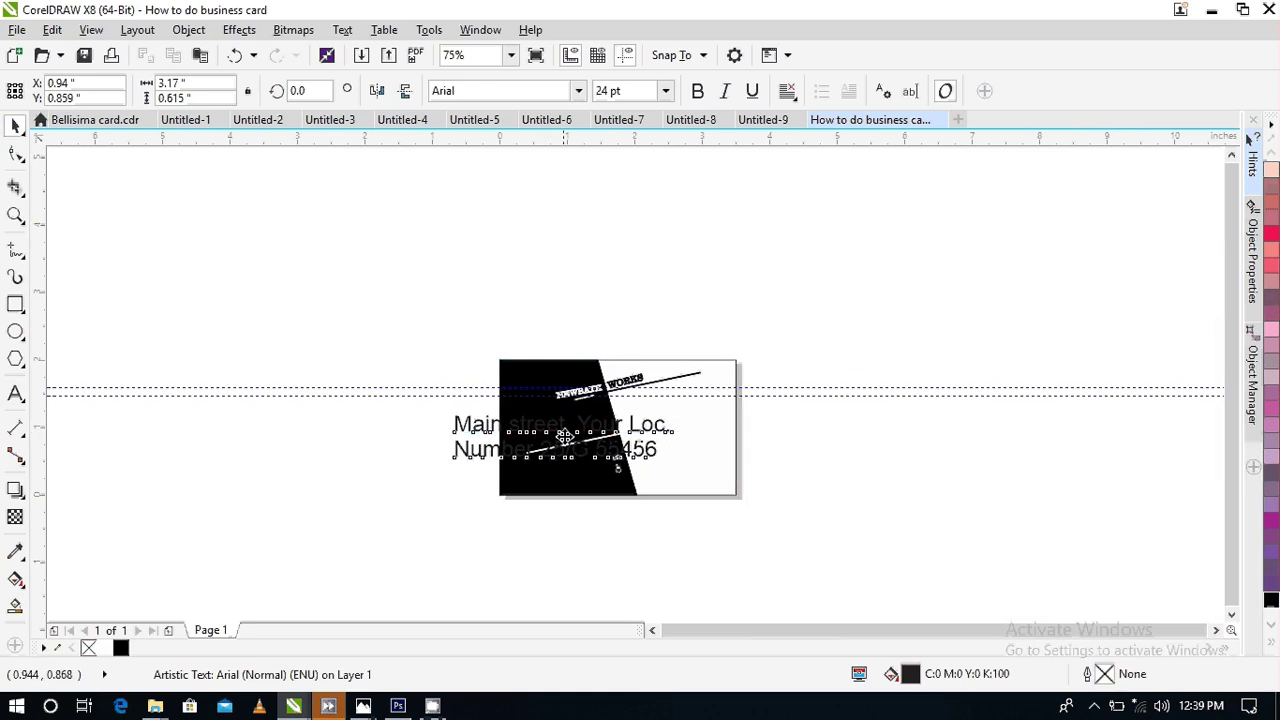
pyautogui.moveTo(565, 440); pyautogui.dragTo(920, 478)
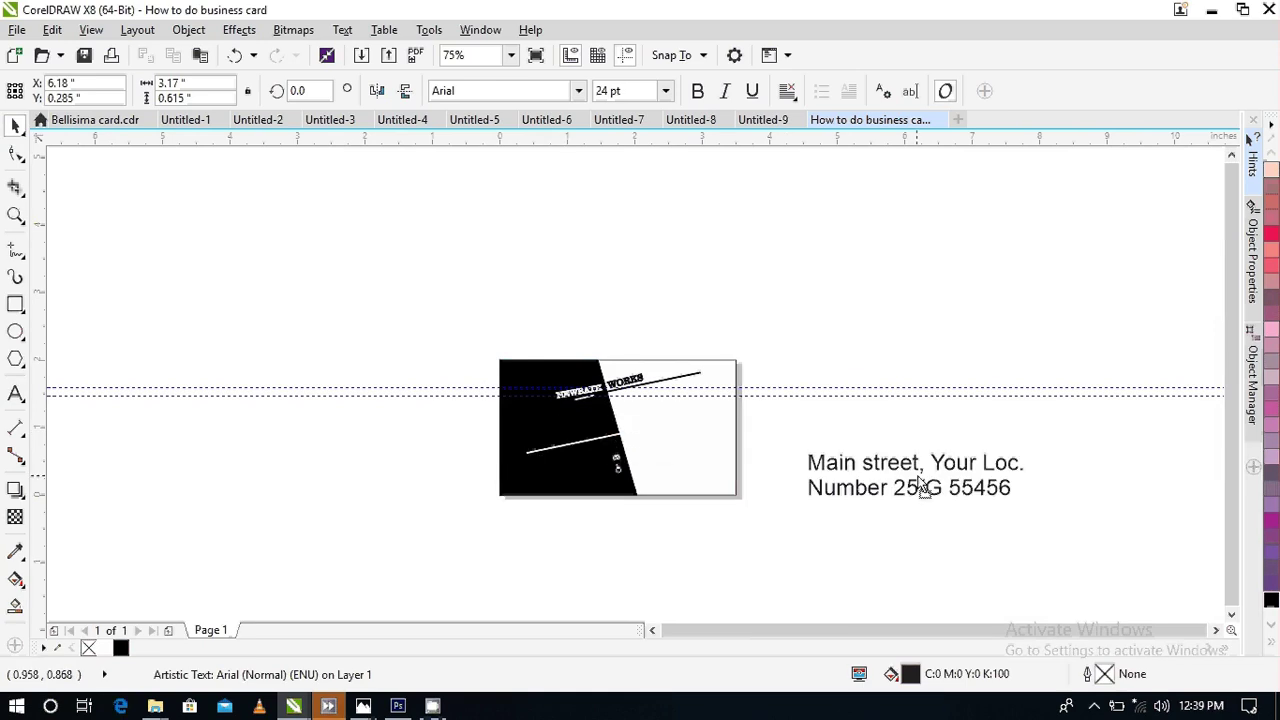
# - Set the address text's font to Clarendon BT and its size to 7 pt
pyautogui.click(578, 91)
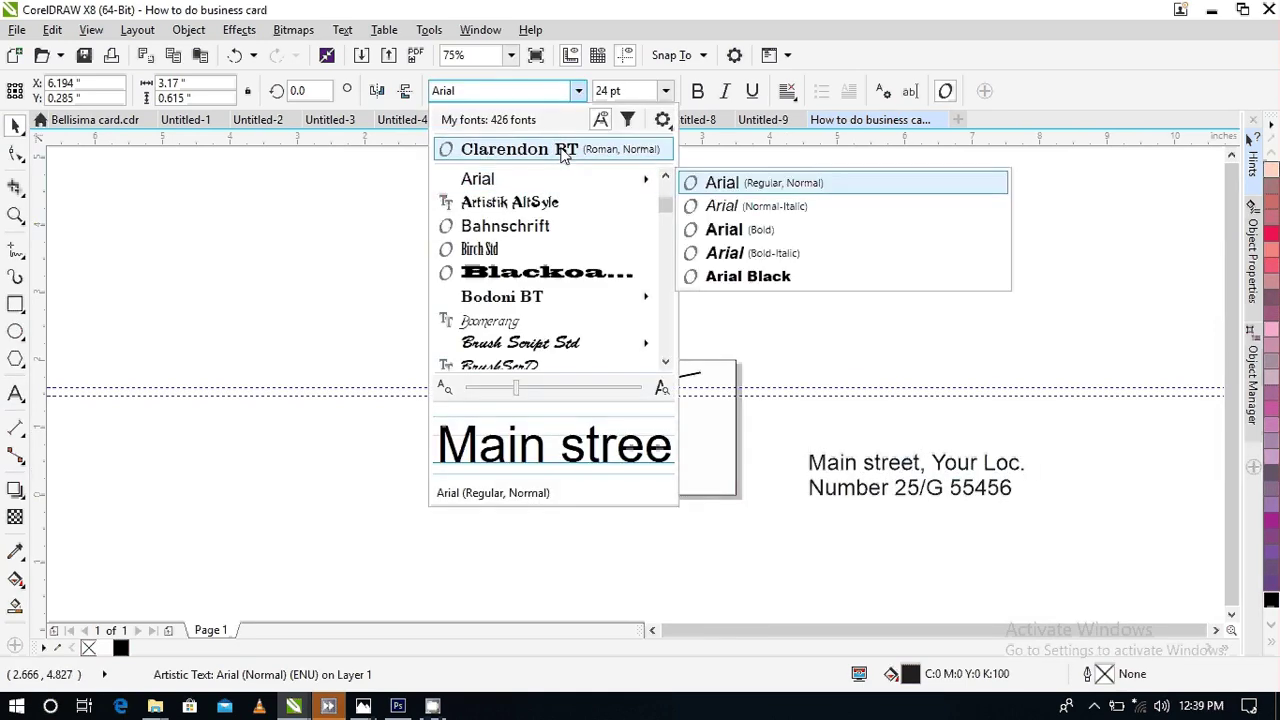
pyautogui.click(565, 152)
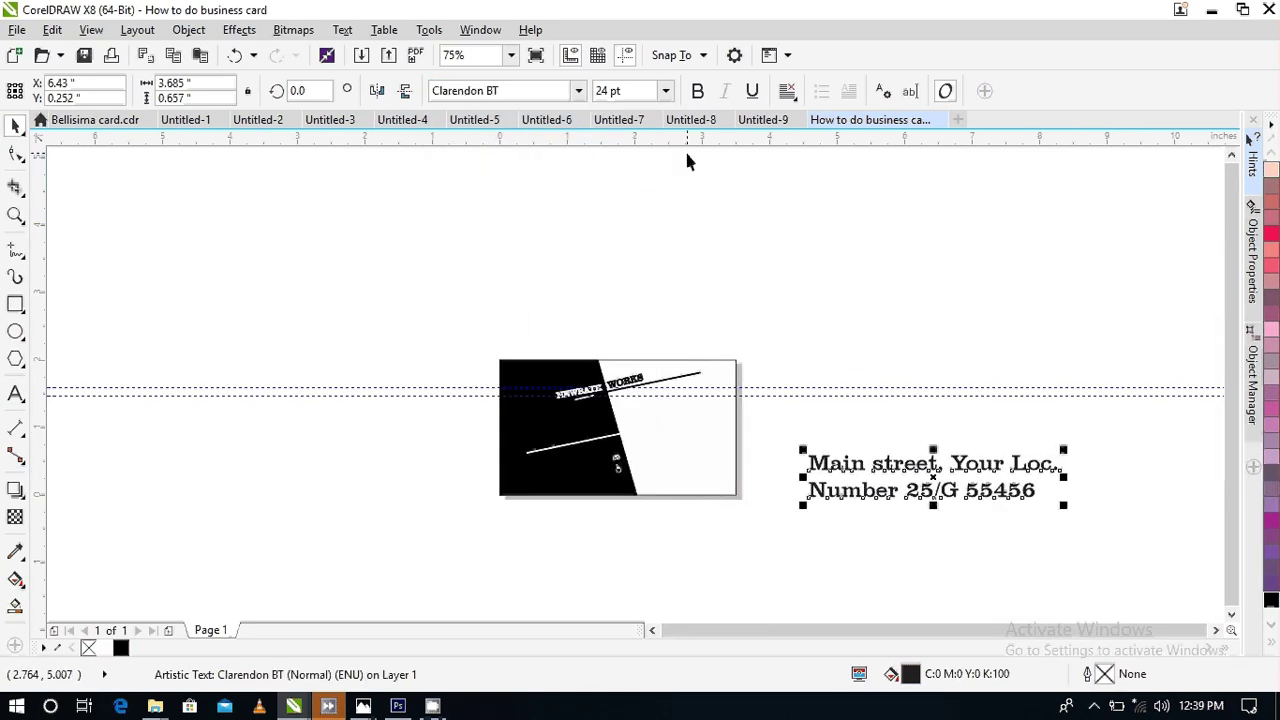
pyautogui.click(665, 91)
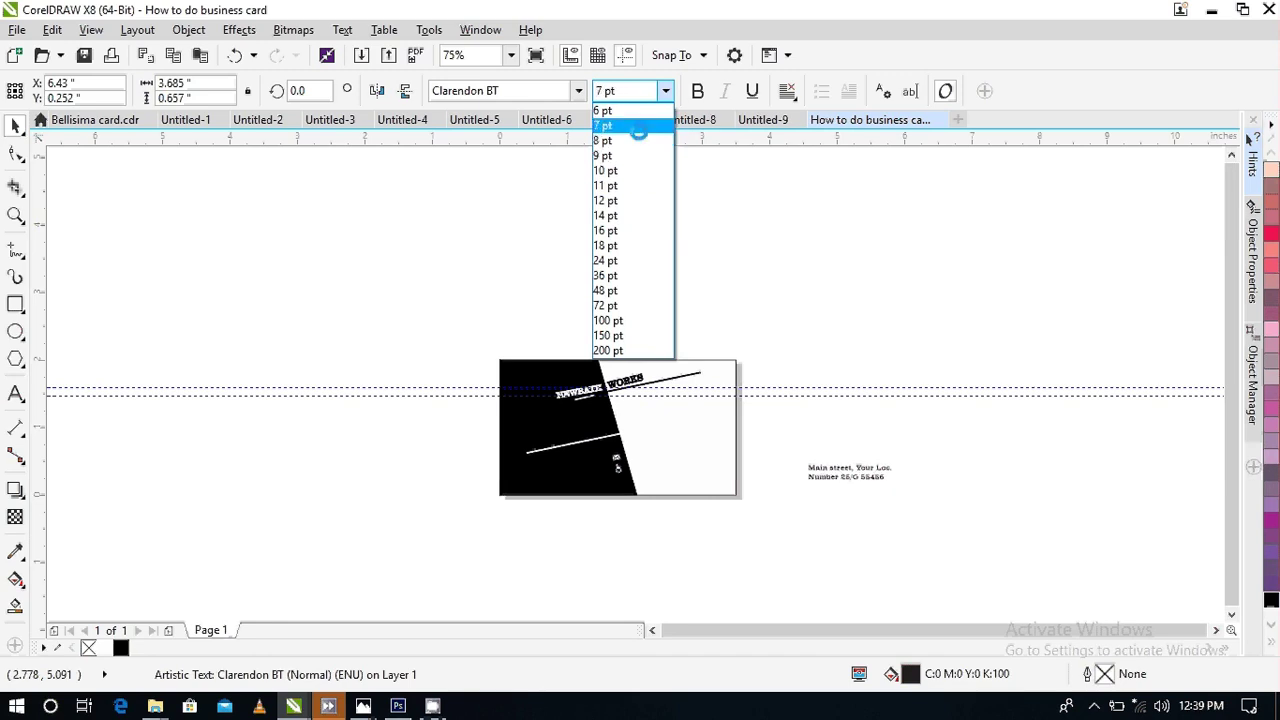
pyautogui.click(640, 125)
pyautogui.click(806, 524)
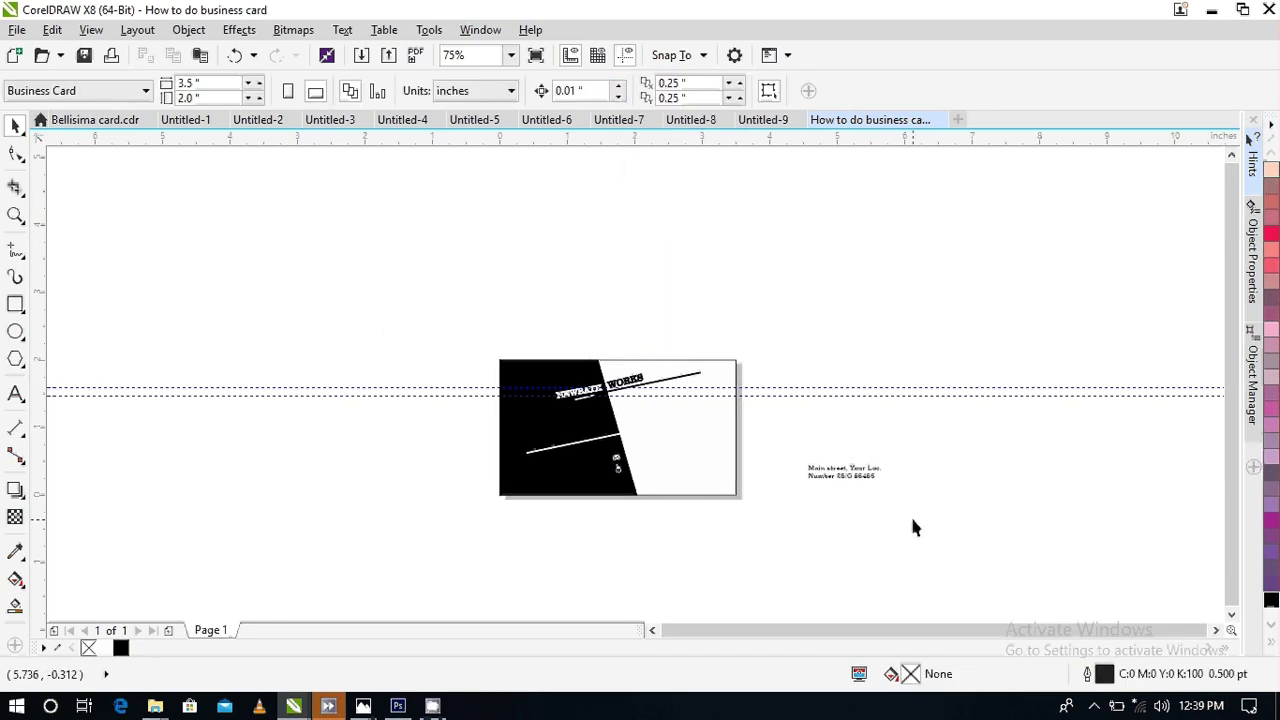
# - Place the address text on the white area beside the contact icons, at about X 2.49, Y 0.544 in, tilted counterclockwise to about 12.225°
pyautogui.scroll(3, 912, 520)
pyautogui.scroll(-2, 302, 311)
pyautogui.moveTo(731, 630); pyautogui.dragTo(660, 630)
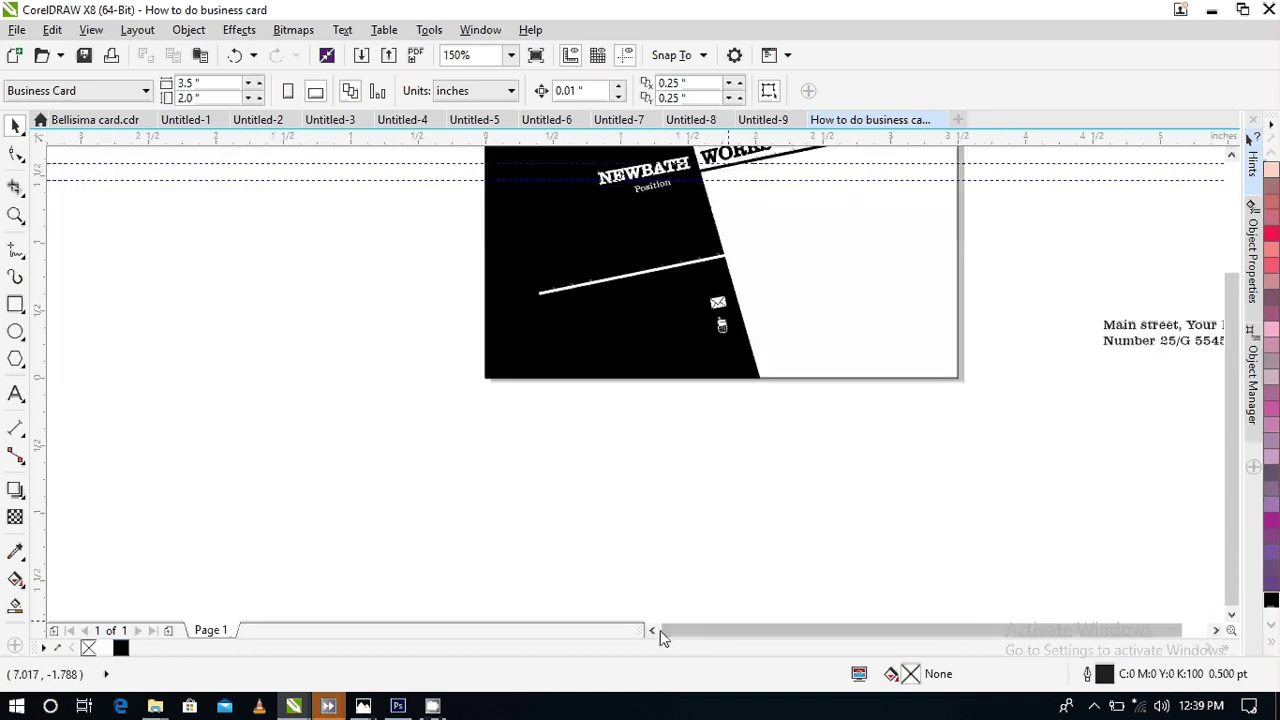
pyautogui.click(1216, 632)
pyautogui.moveTo(1126, 331); pyautogui.dragTo(817, 277)
pyautogui.press('Escape')
pyautogui.click(1148, 340)
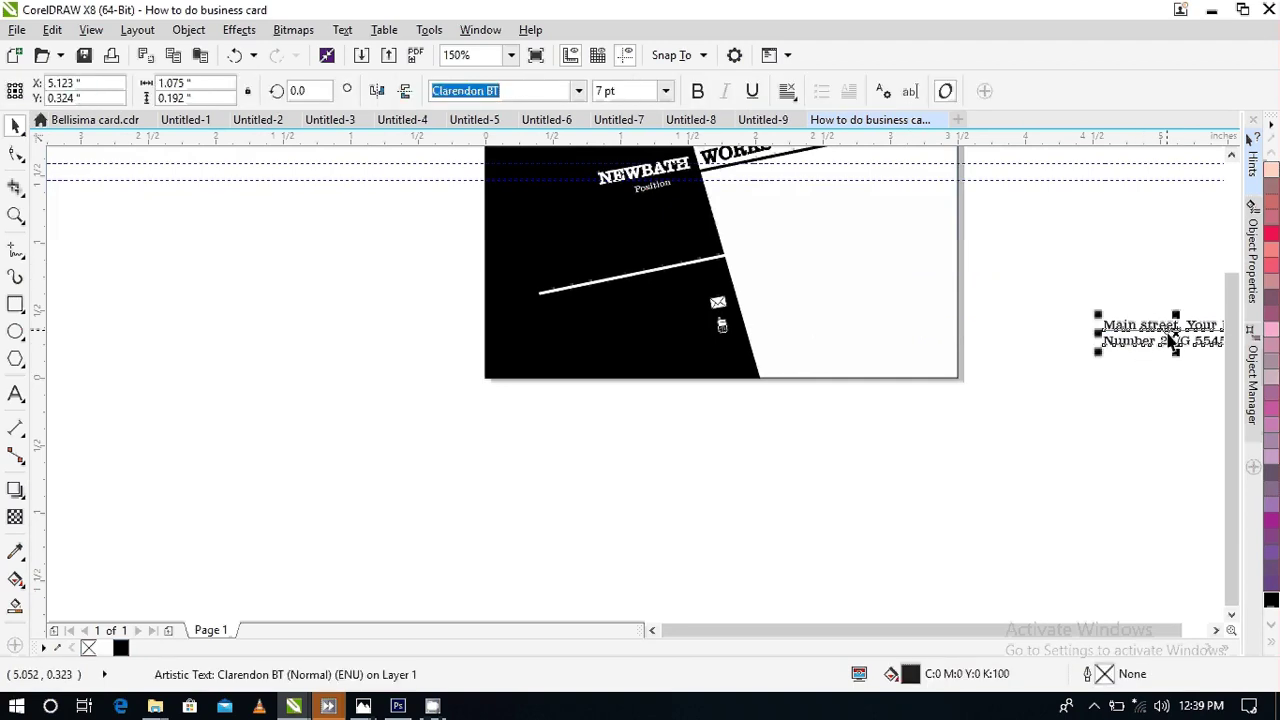
pyautogui.moveTo(1148, 340); pyautogui.dragTo(900, 306)
pyautogui.press('Escape')
pyautogui.click(822, 310)
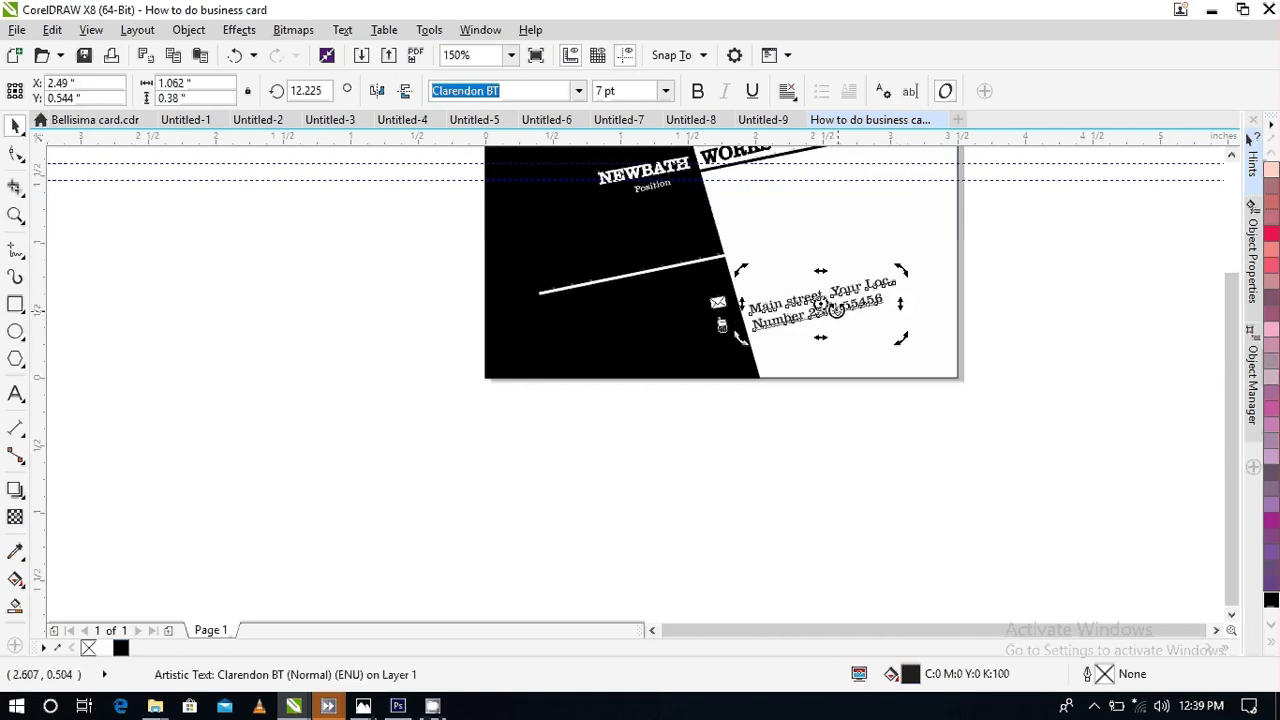
pyautogui.click(818, 310)
# - Shift the tilted address text up and closer to the slanted panel edge, to about X 2.446, Y 0.655 in
pyautogui.scroll(2, 816, 311)
pyautogui.scroll(2, 818, 311)
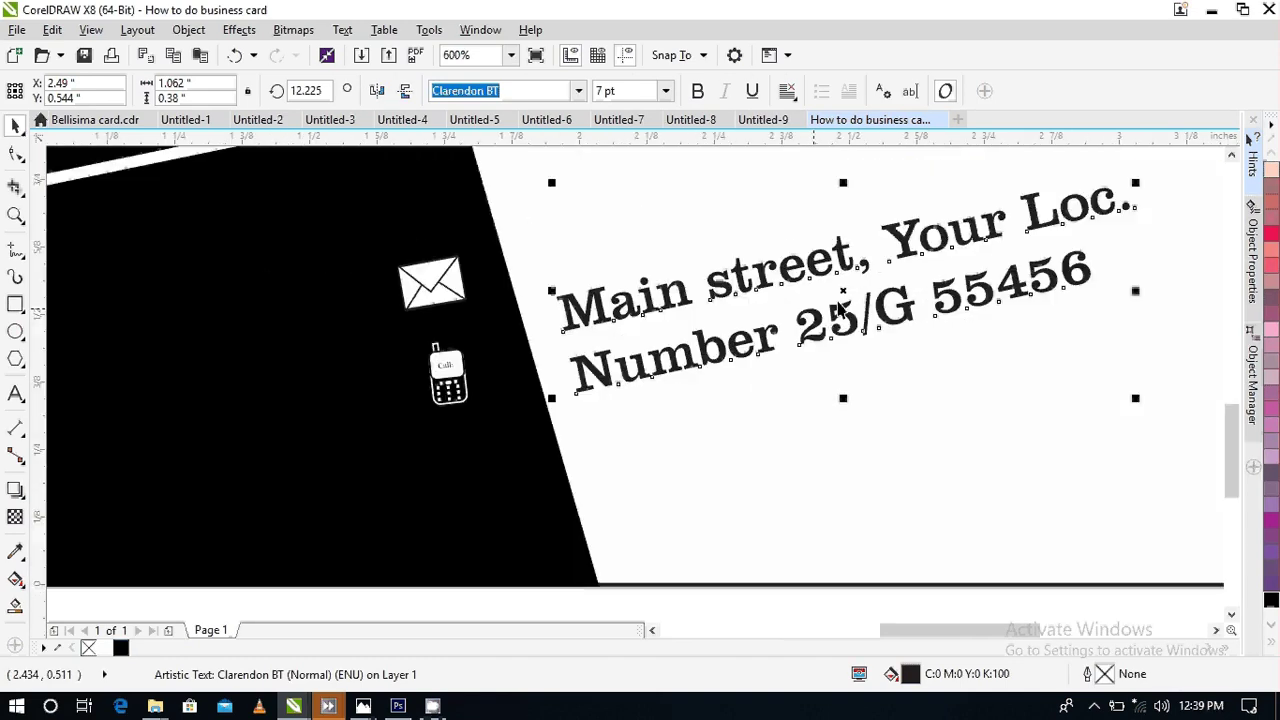
pyautogui.press('Escape')
pyautogui.click(819, 244)
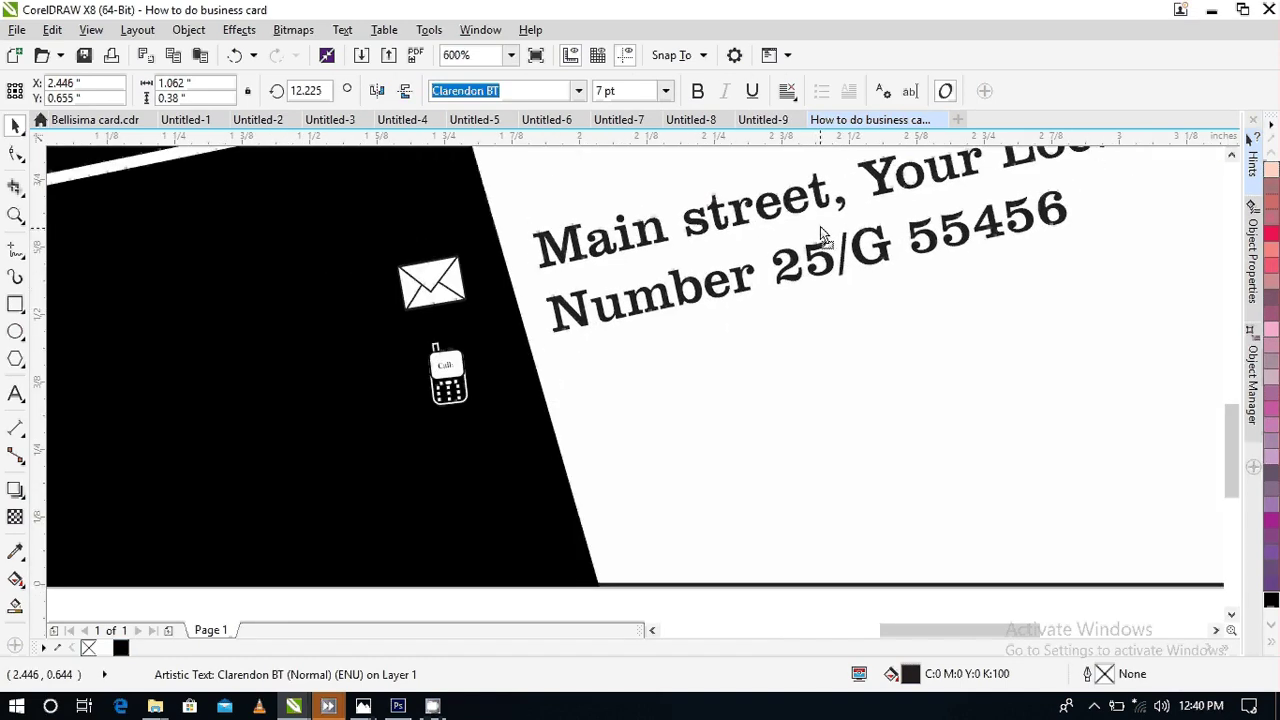
# - Set the tilted address text's font size to 6 pt
pyautogui.scroll(-2, 800, 218)
pyautogui.click(665, 91)
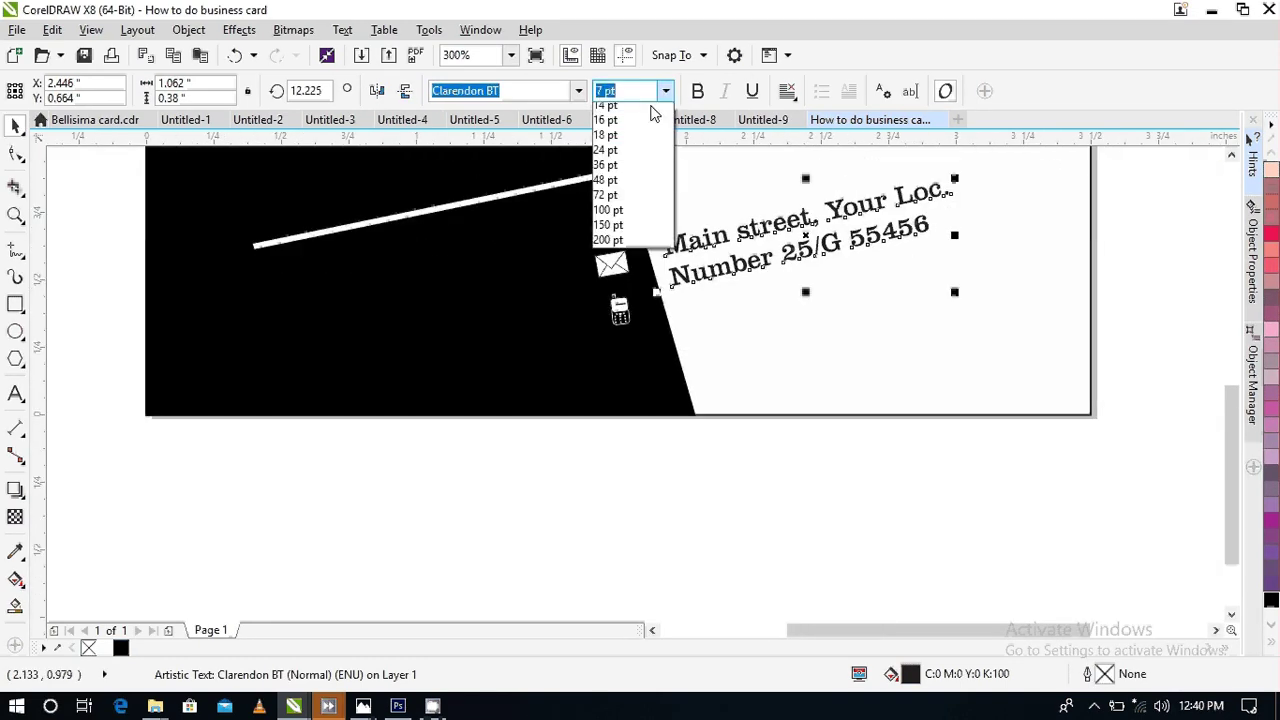
pyautogui.click(615, 121)
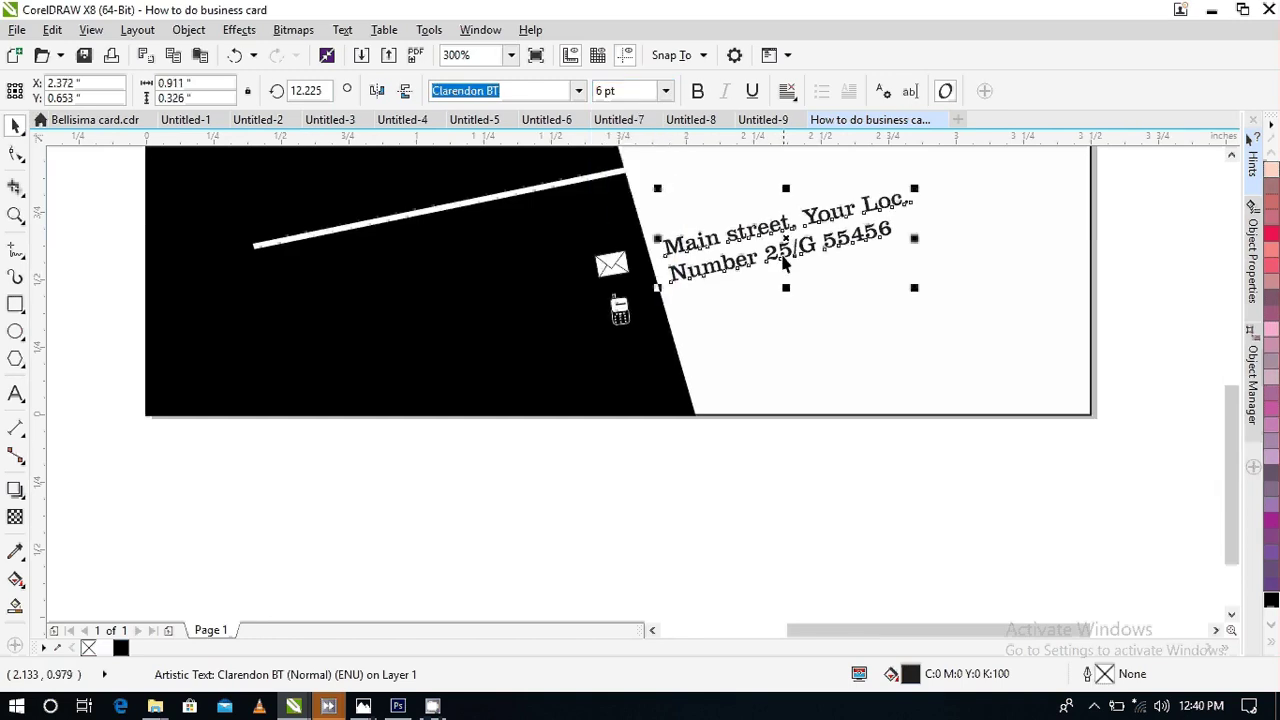
# - Reduce the tilted address text beside the contact icons to a font size of 4 pt
pyautogui.moveTo(630, 91); pyautogui.dragTo(579, 91)
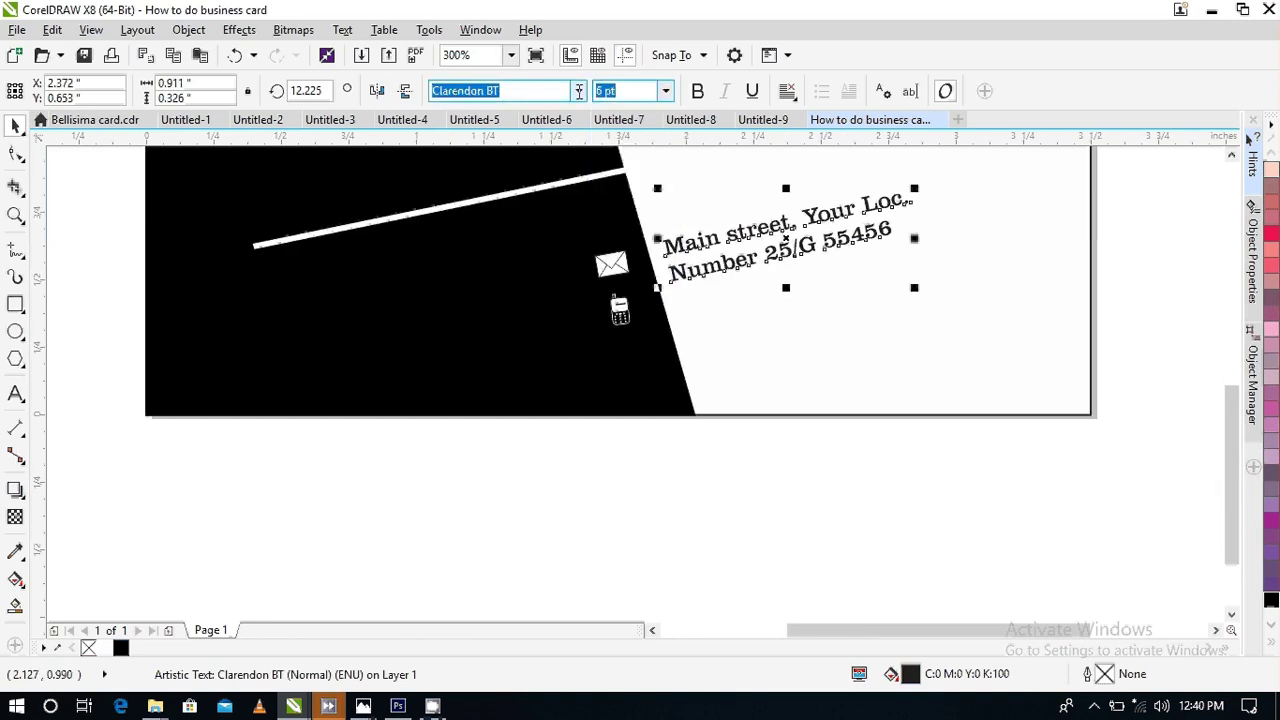
pyautogui.write('4')
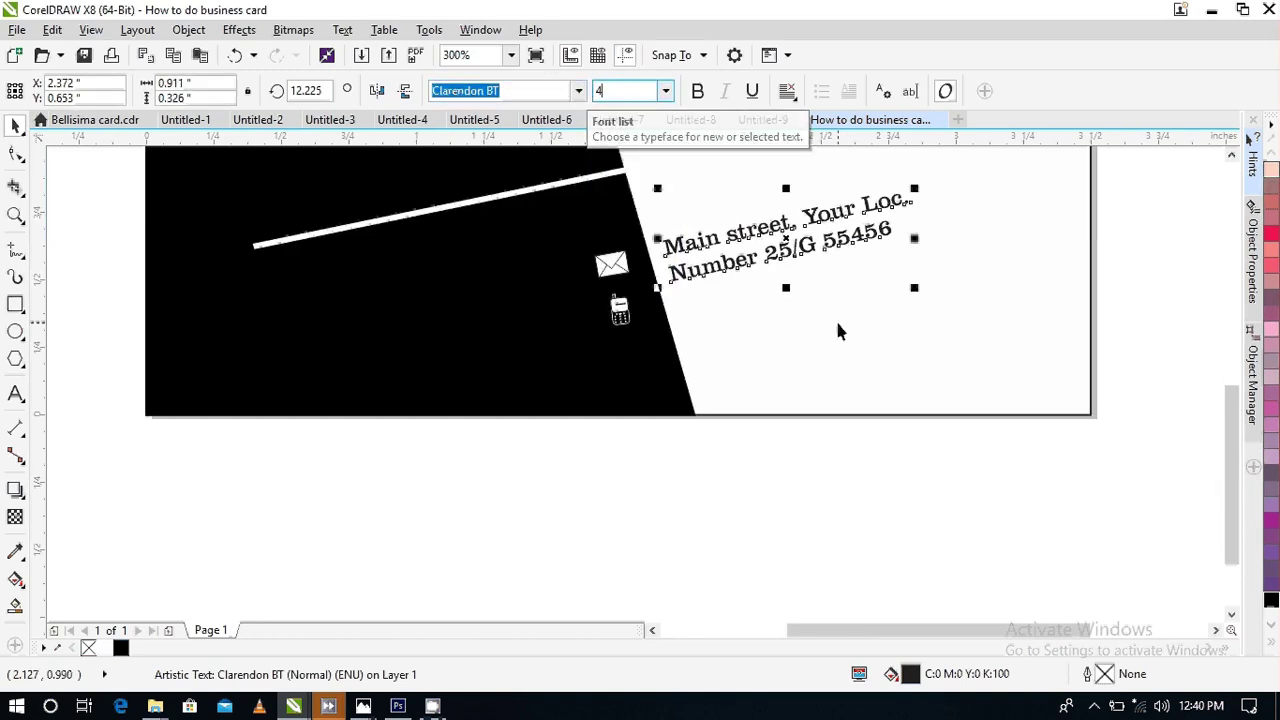
pyautogui.click(800, 262)
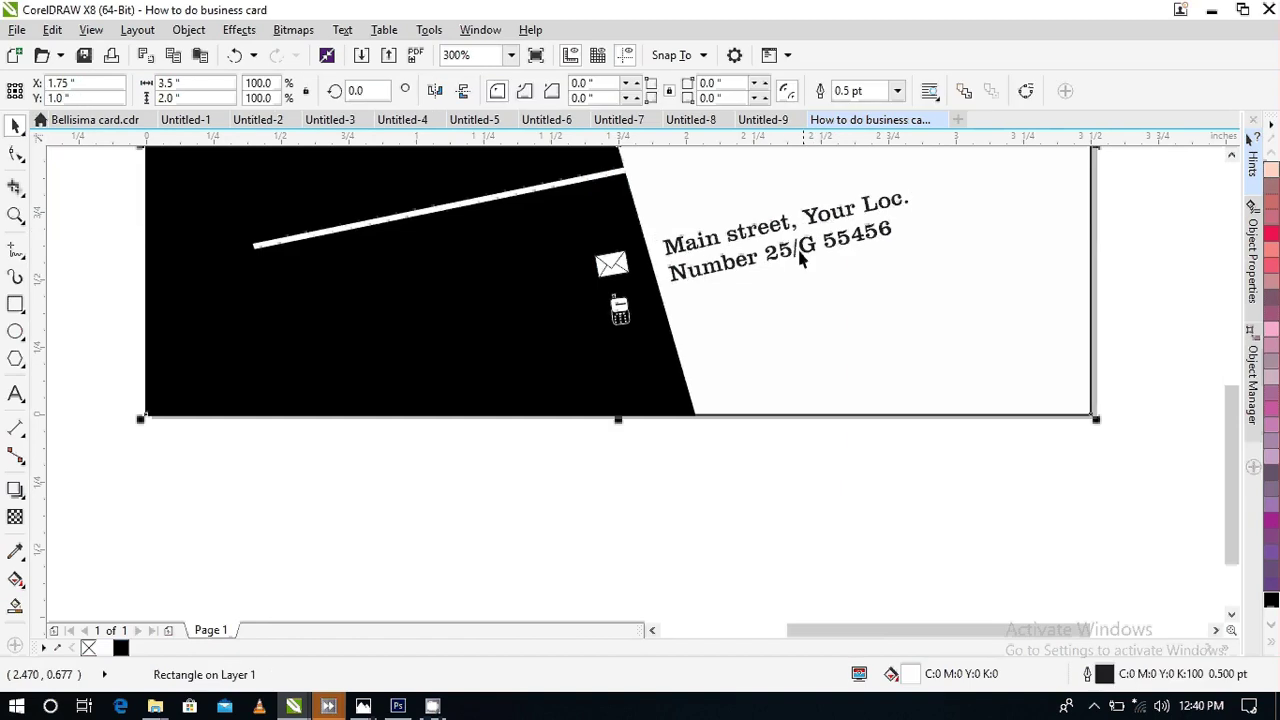
pyautogui.click(754, 492)
pyautogui.click(753, 274)
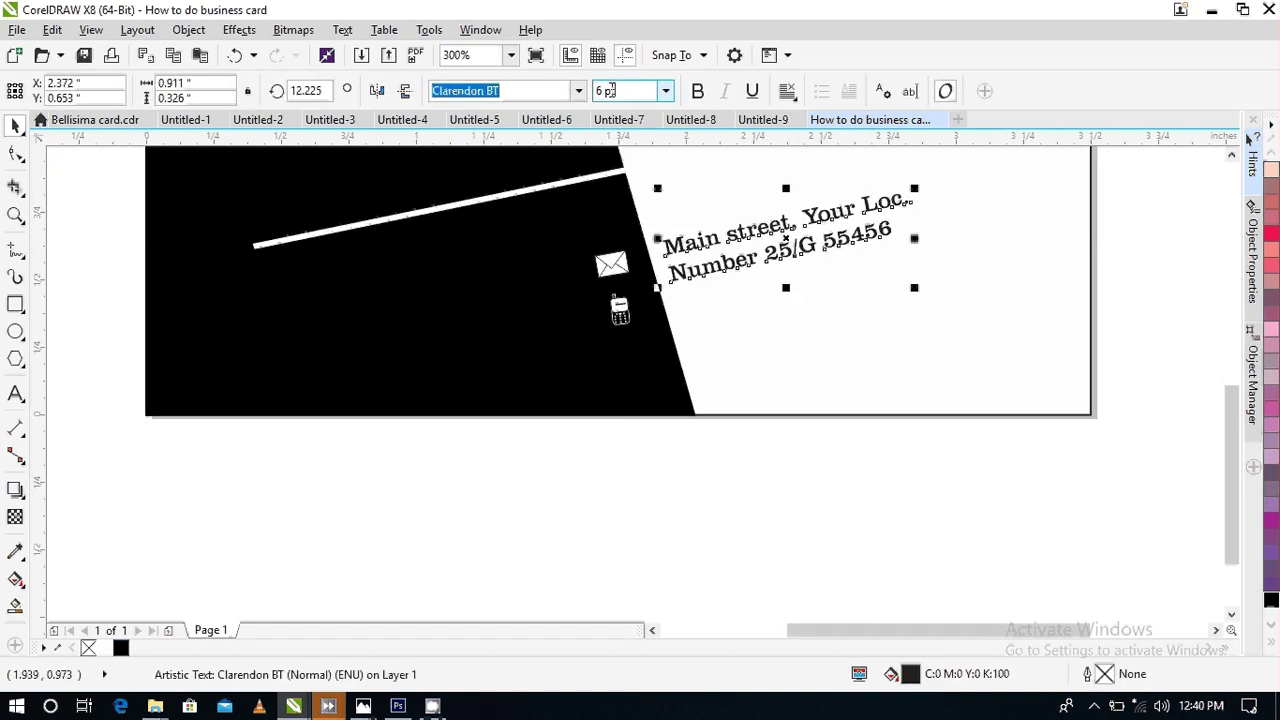
pyautogui.moveTo(615, 90); pyautogui.dragTo(595, 91)
pyautogui.write('4')
pyautogui.press('Return')
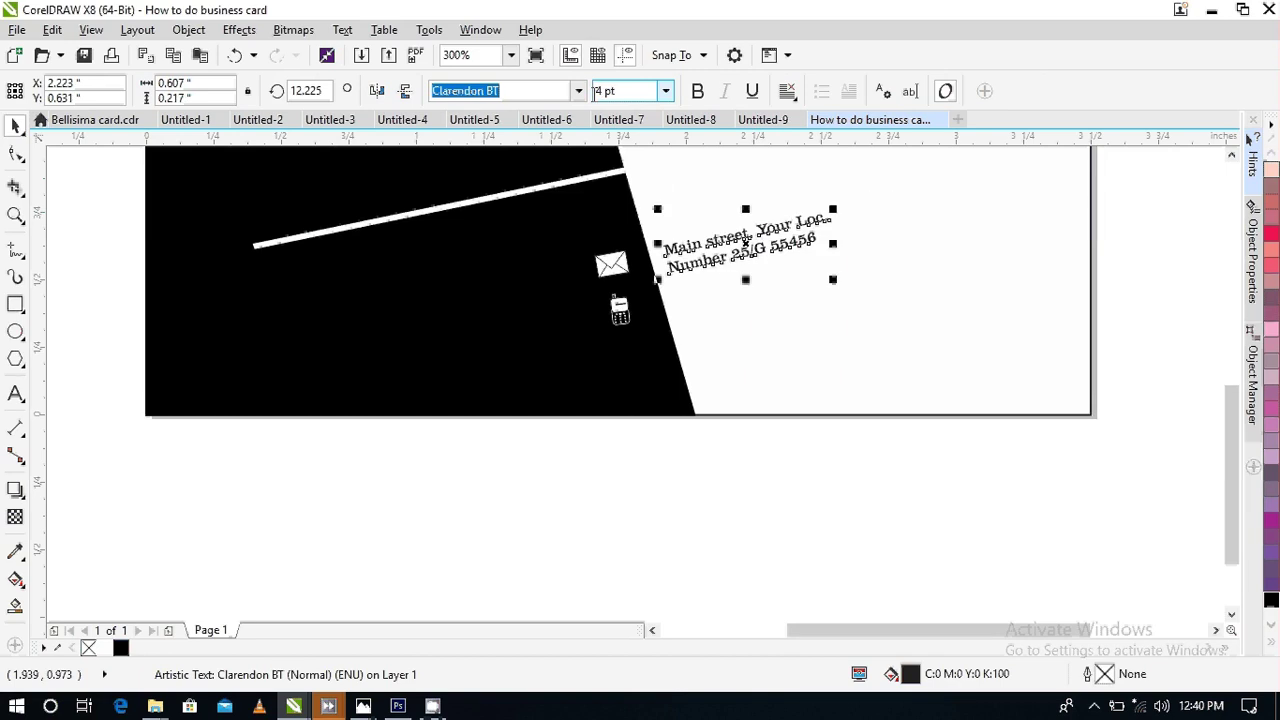
pyautogui.click(572, 475)
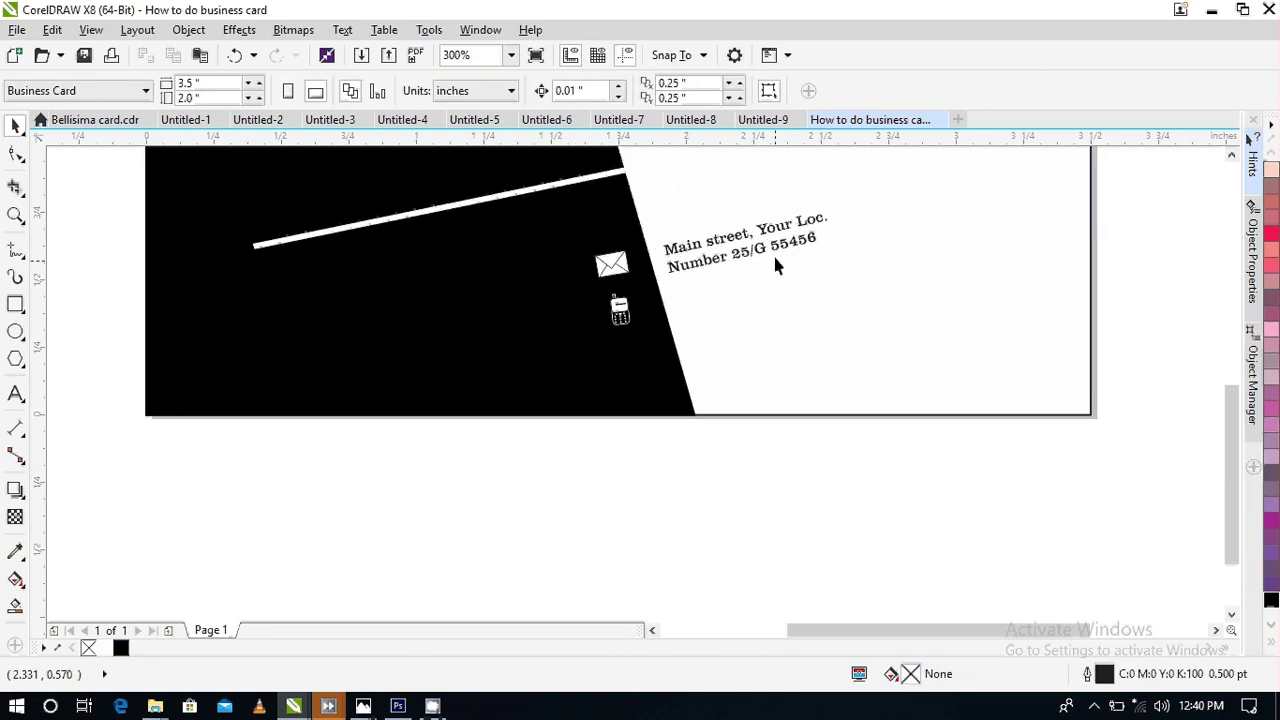
# - Nudge the address text slightly up and away from the slanted panel edge, to about X 2.241, Y 0.653 in
pyautogui.scroll(-2, 772, 252)
pyautogui.scroll(2, 778, 245)
pyautogui.click(748, 276)
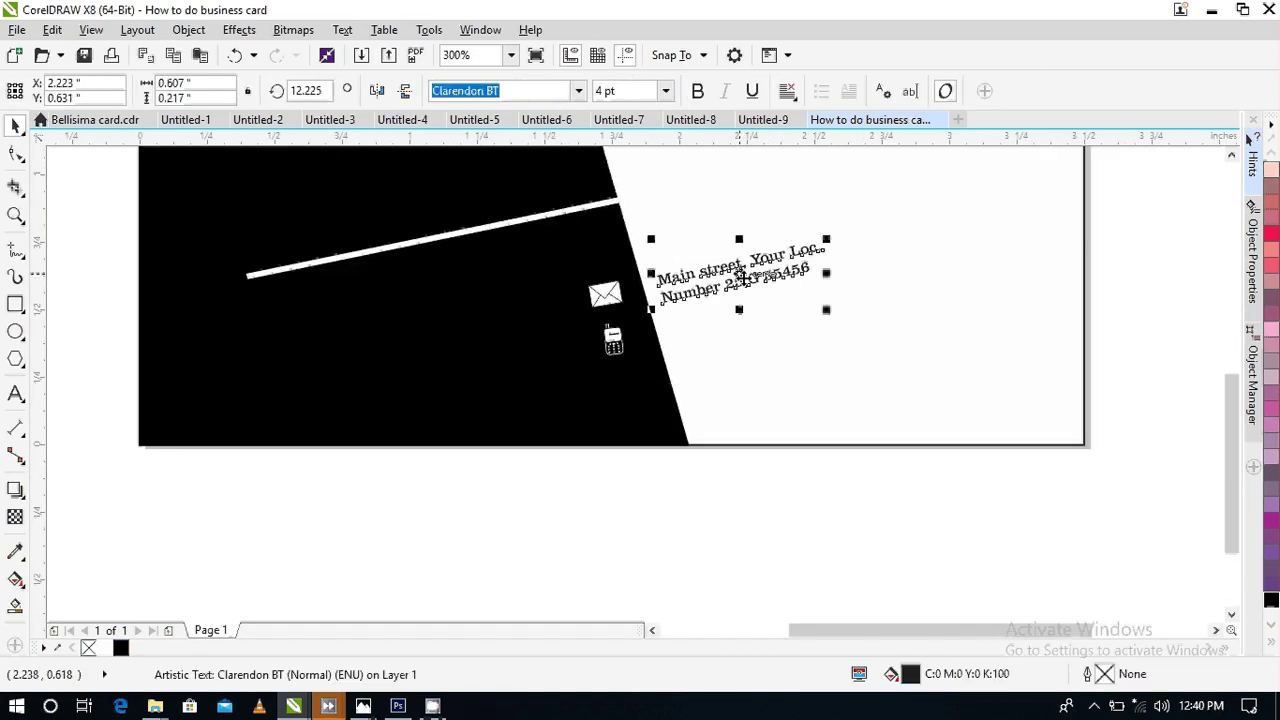
pyautogui.moveTo(738, 272); pyautogui.dragTo(750, 282)
pyautogui.click(762, 467)
pyautogui.scroll(-2, 790, 440)
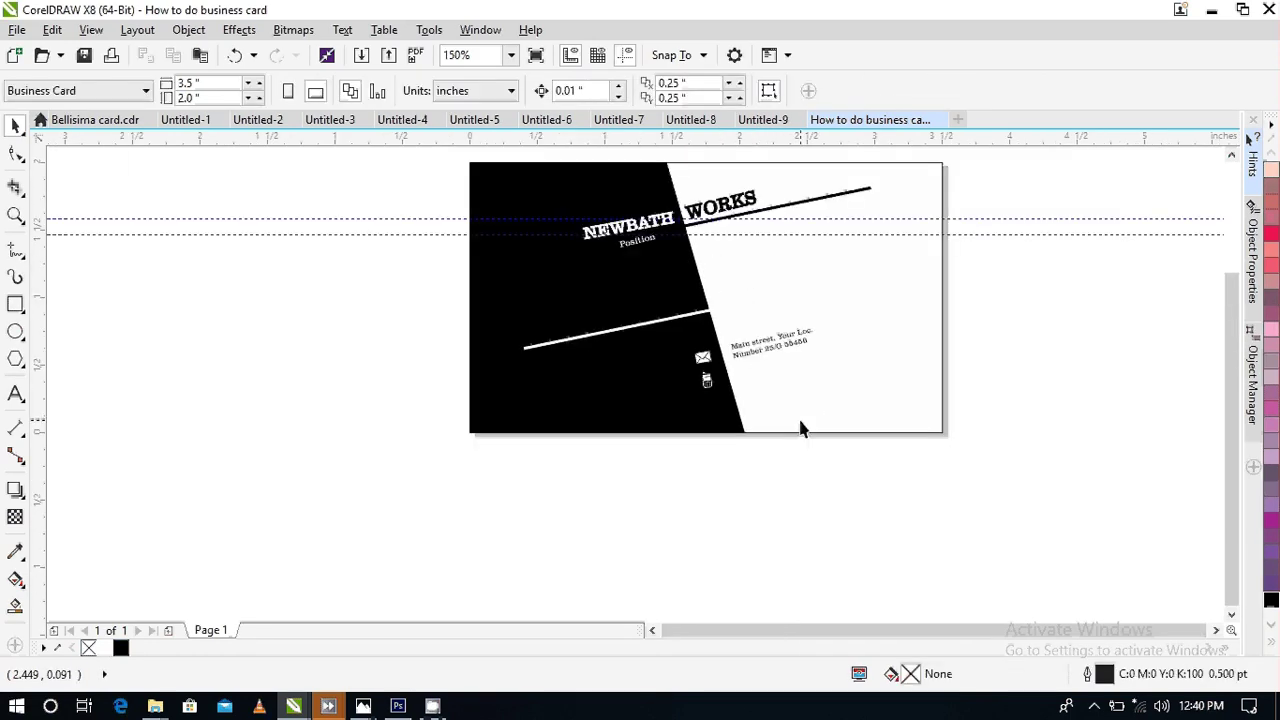
pyautogui.click(792, 349)
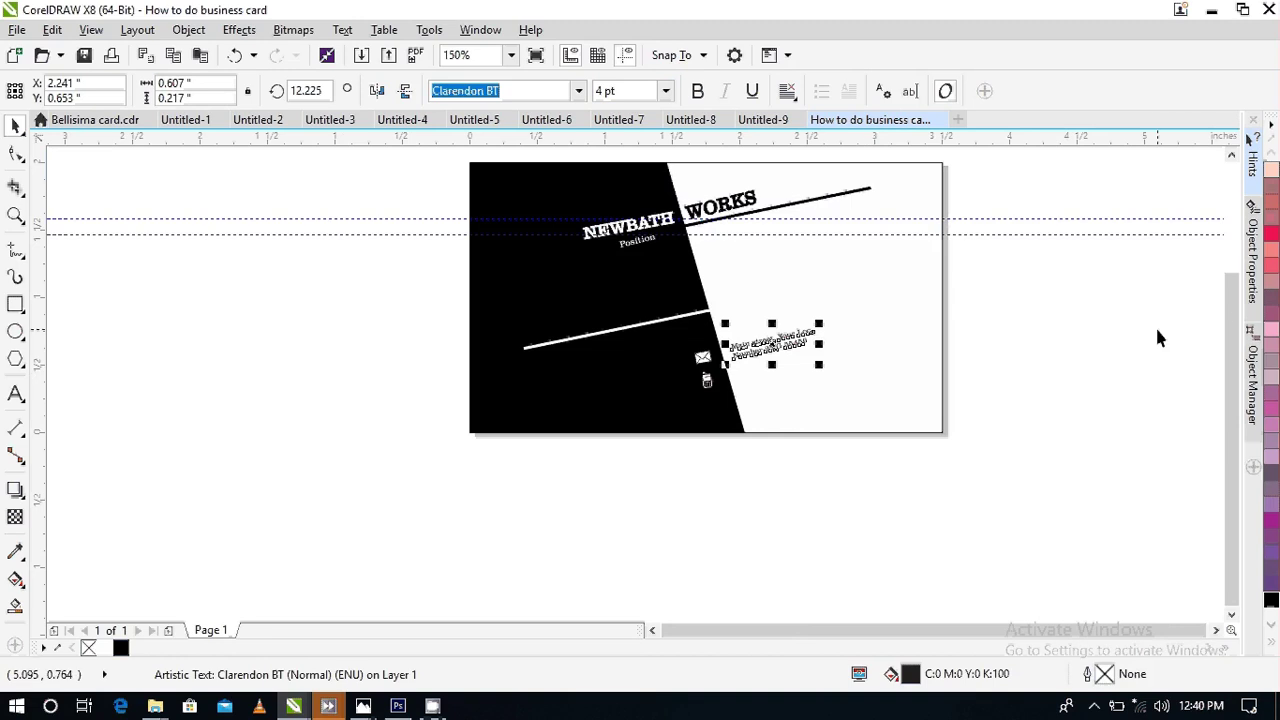
pyautogui.click(976, 409)
# - Fill the address text with the rich black C100 M100 Y100 K100
pyautogui.scroll(2, 908, 420)
pyautogui.click(631, 422)
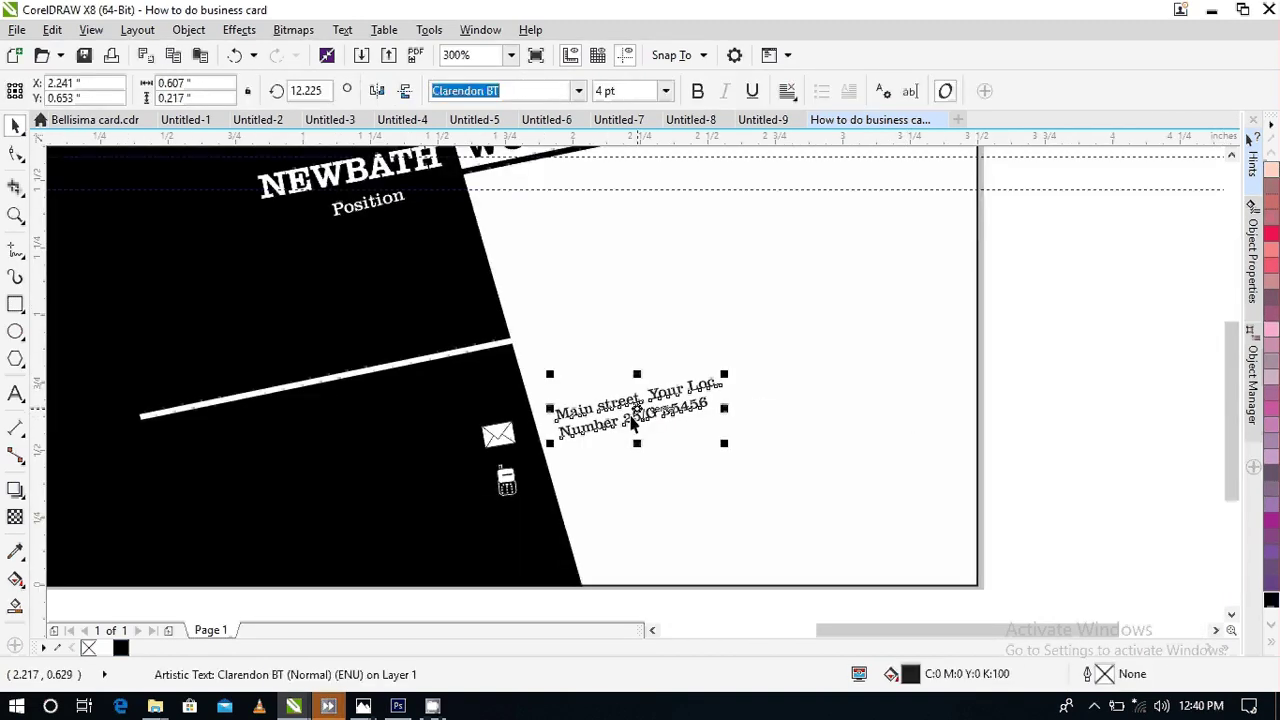
pyautogui.click(120, 647)
pyautogui.click(842, 466)
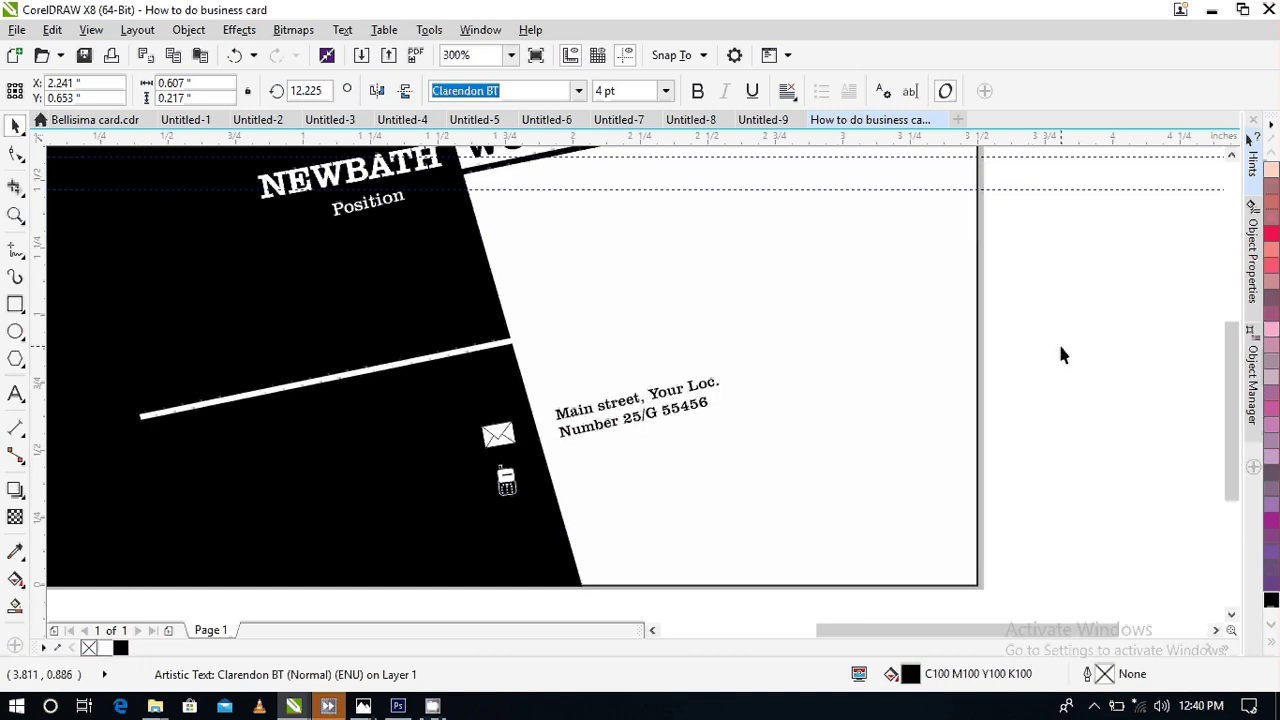
pyautogui.scroll(-2, 1042, 393)
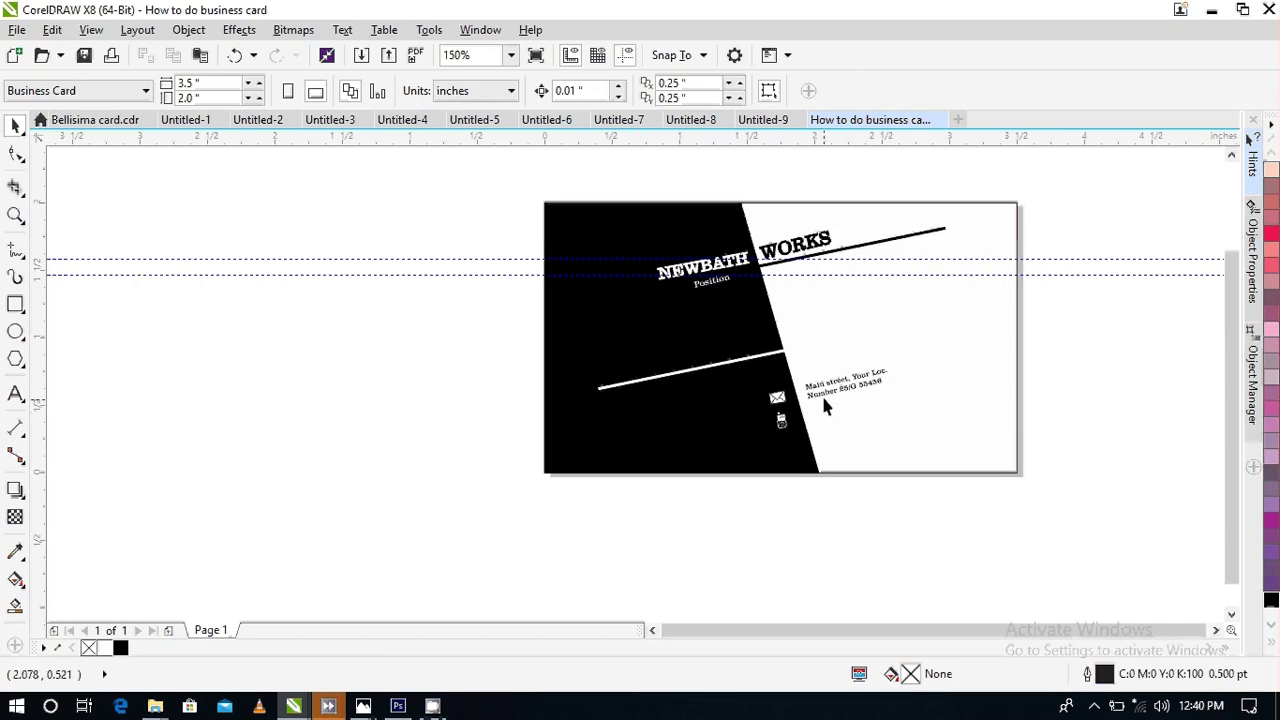
# - Add a new text line with the contact phone number, starting on the pasteboard left of the card at about X -0.644, Y 0.514 in
pyautogui.scroll(2, 826, 403)
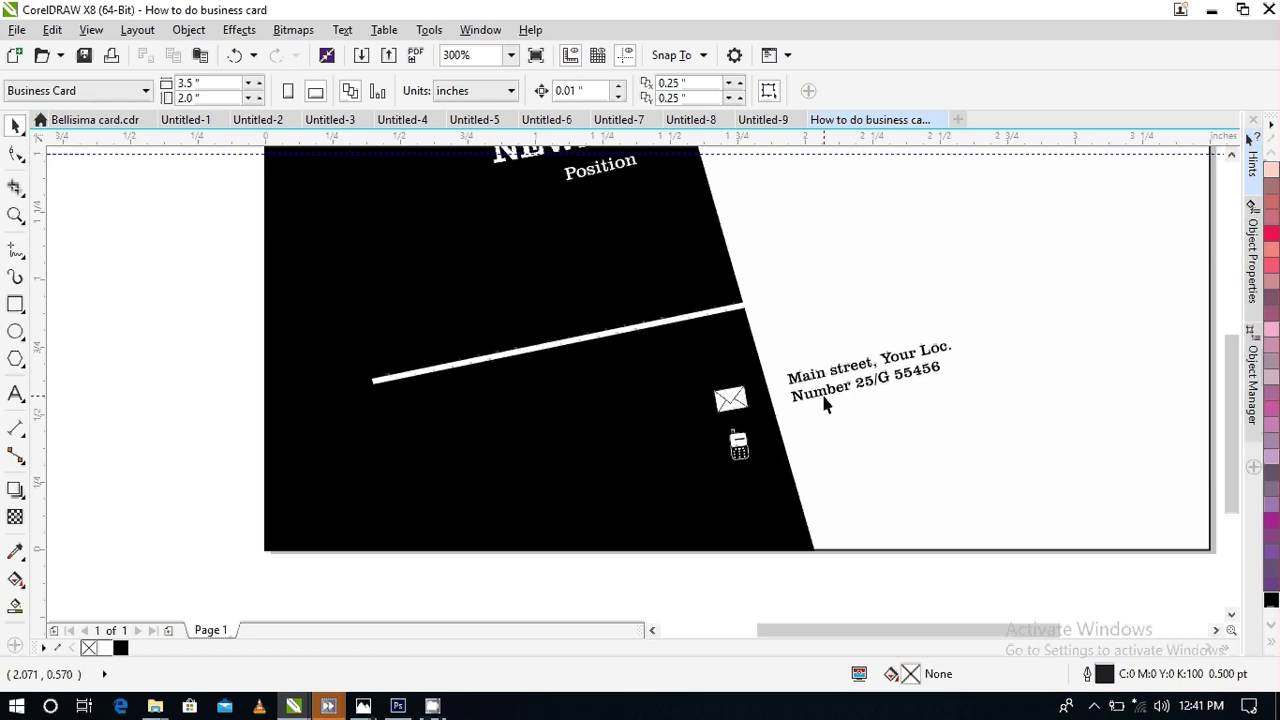
pyautogui.click(15, 395)
pyautogui.click(91, 410)
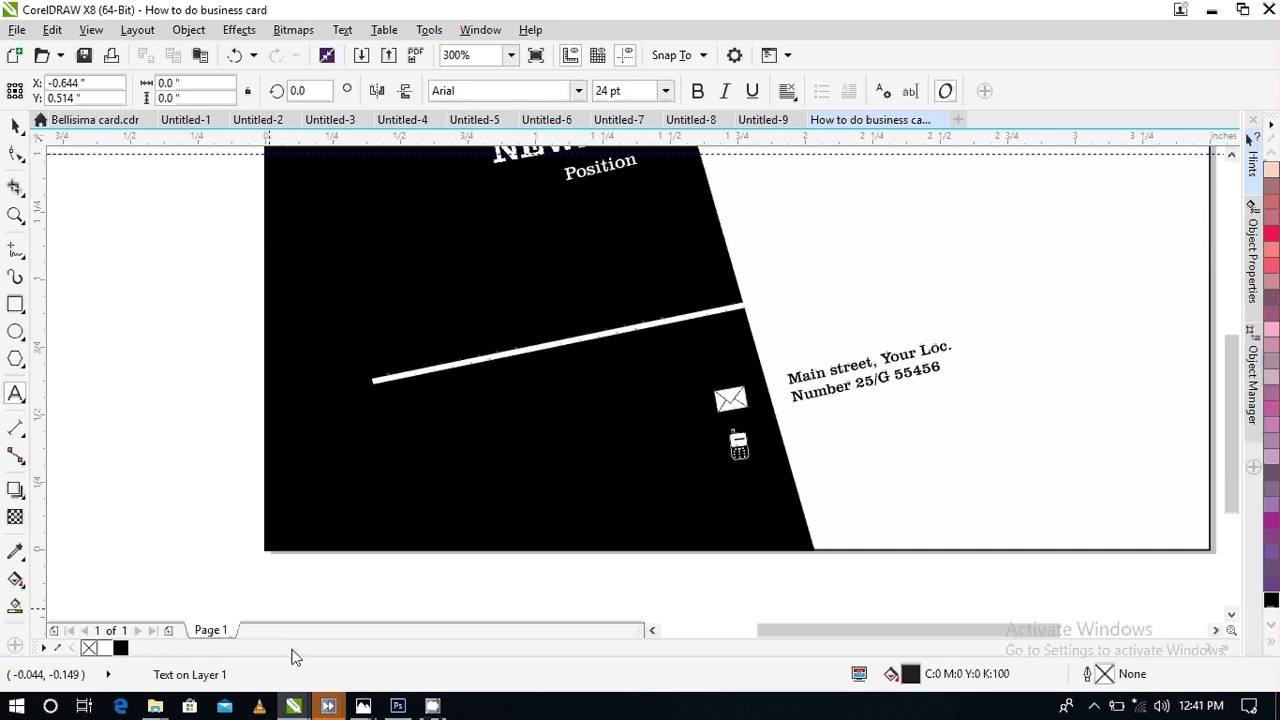
pyautogui.write('+')
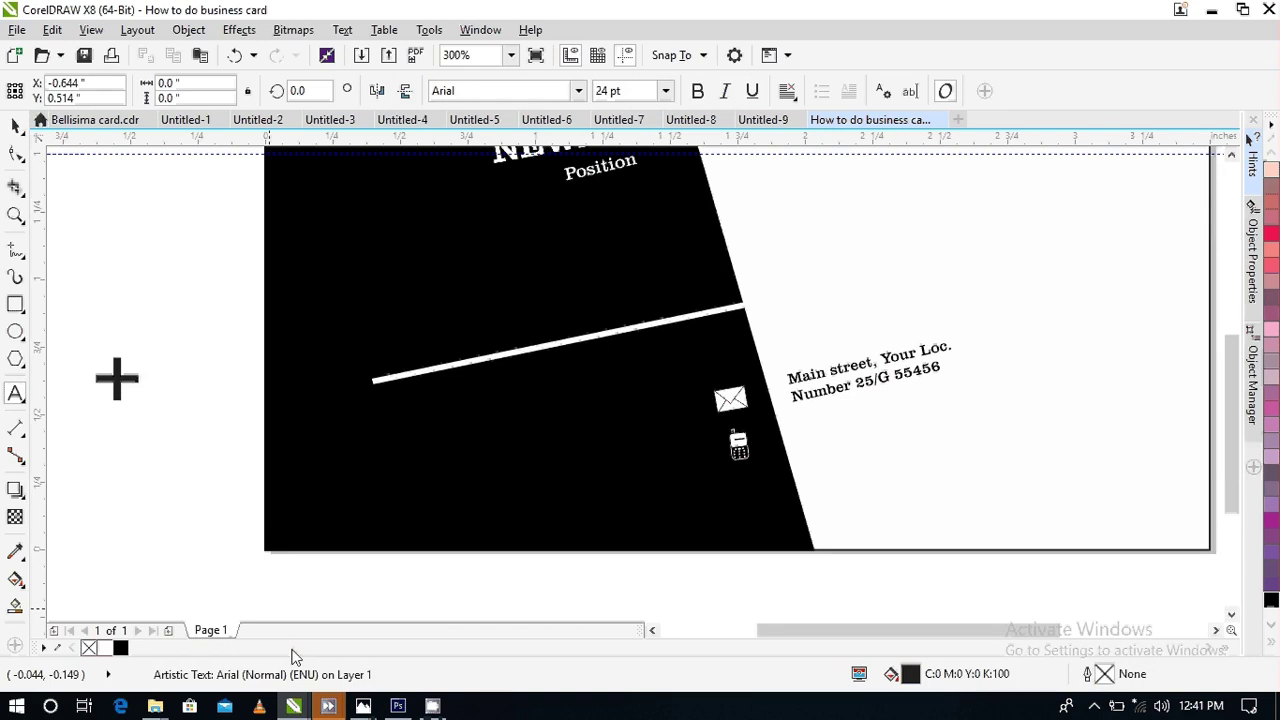
pyautogui.write('120')
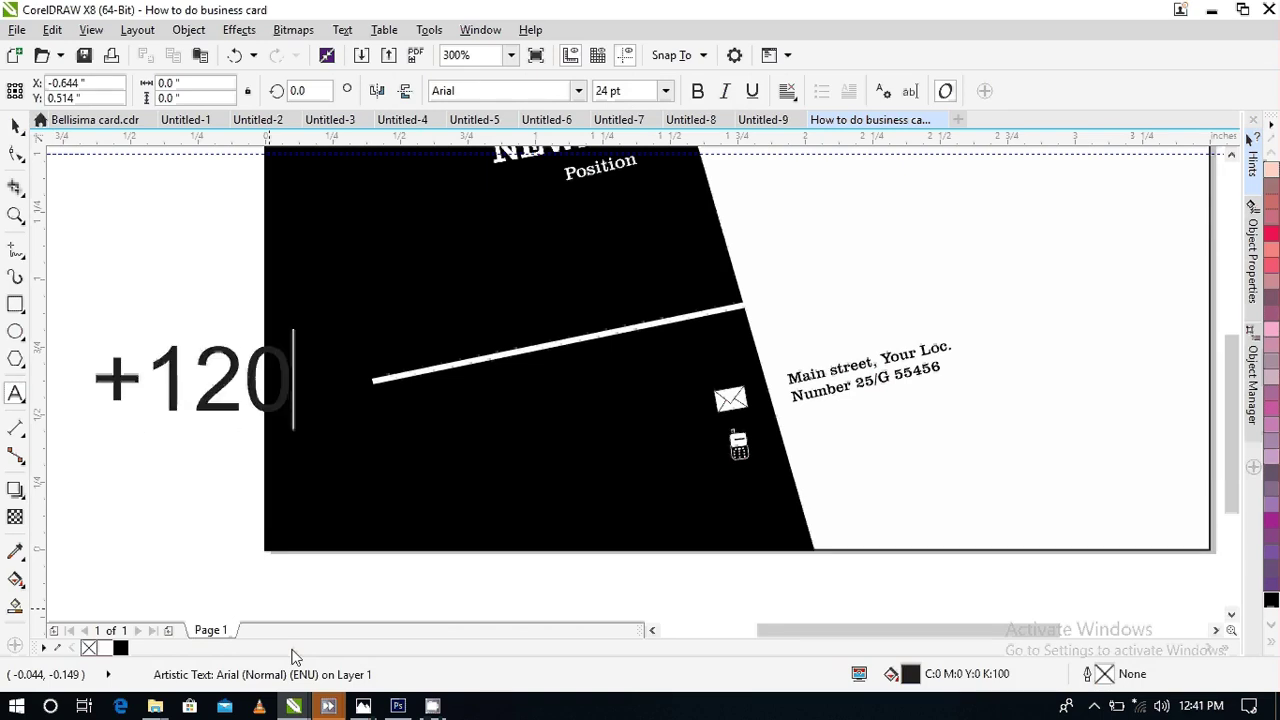
pyautogui.write('555')
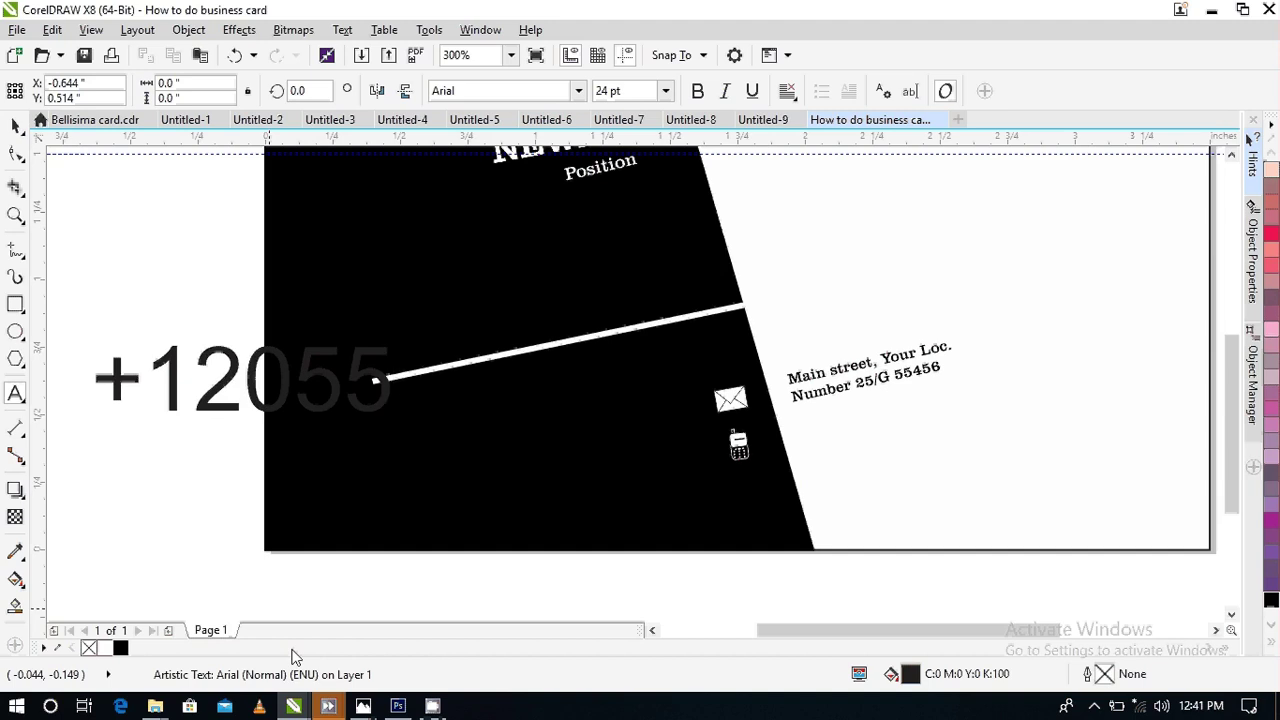
pyautogui.press('BackSpace')
pyautogui.press('BackSpace')
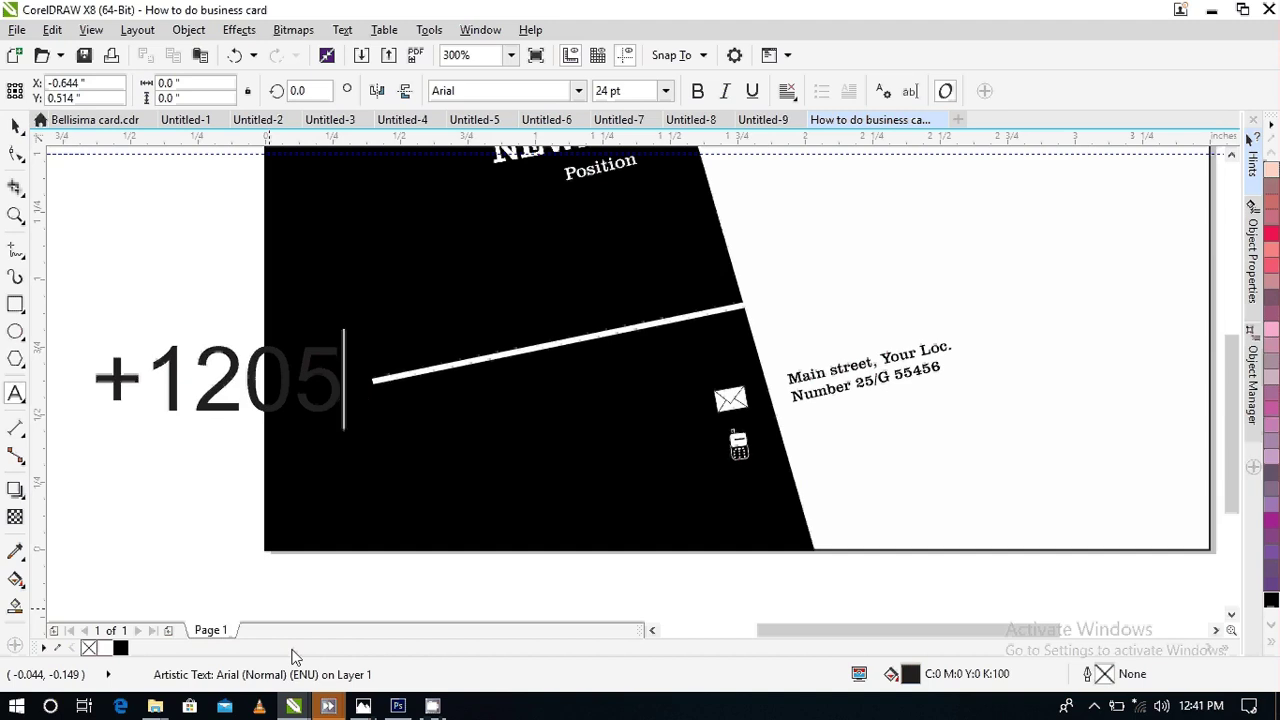
pyautogui.write('55')
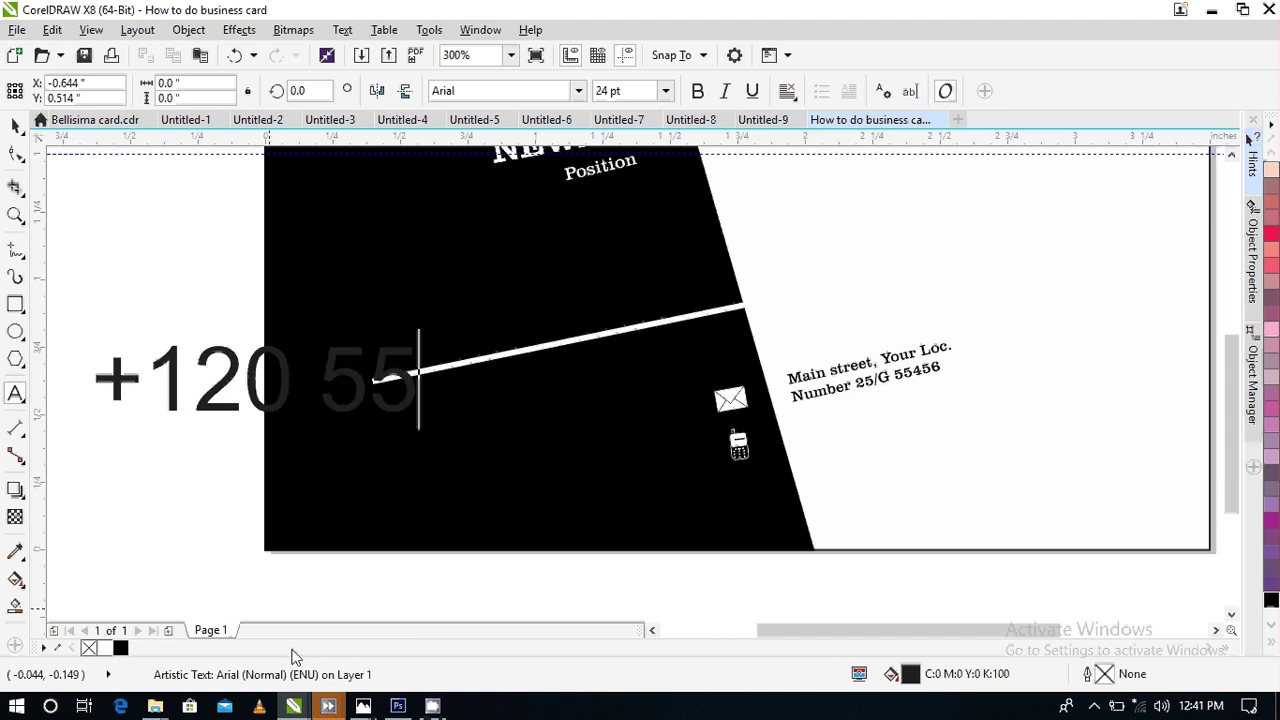
pyautogui.write('1026')
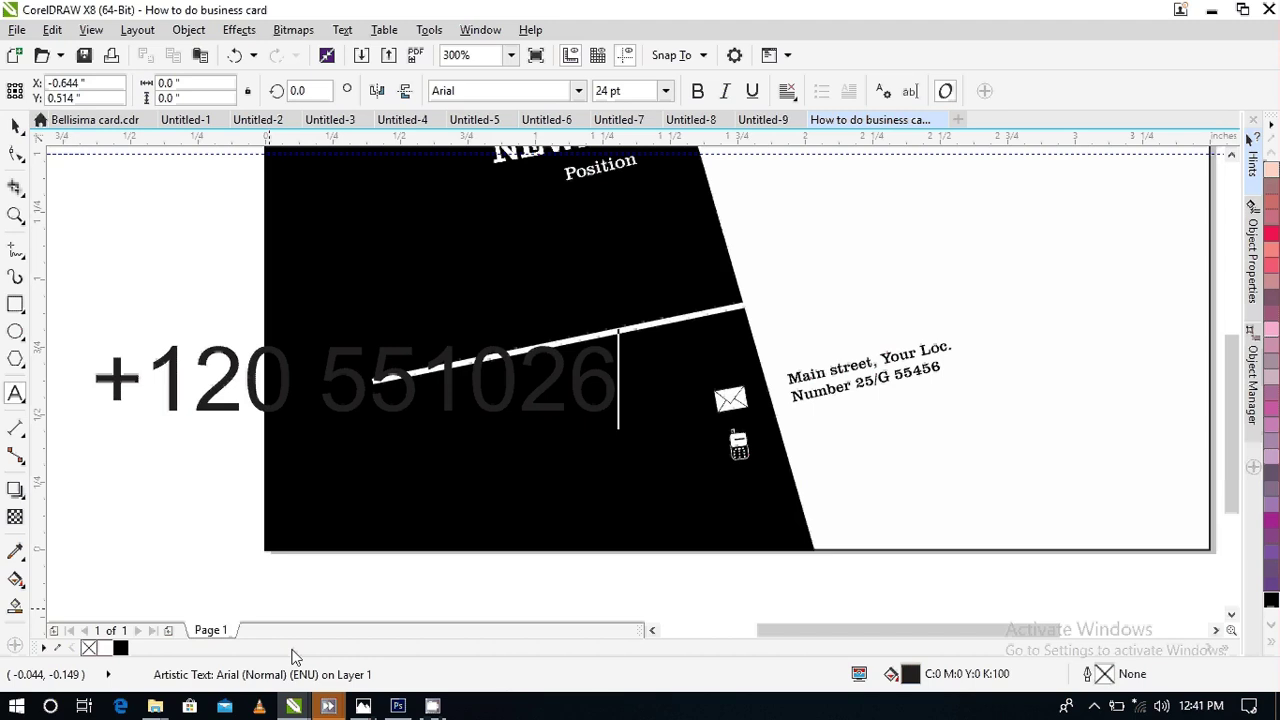
pyautogui.write('87')
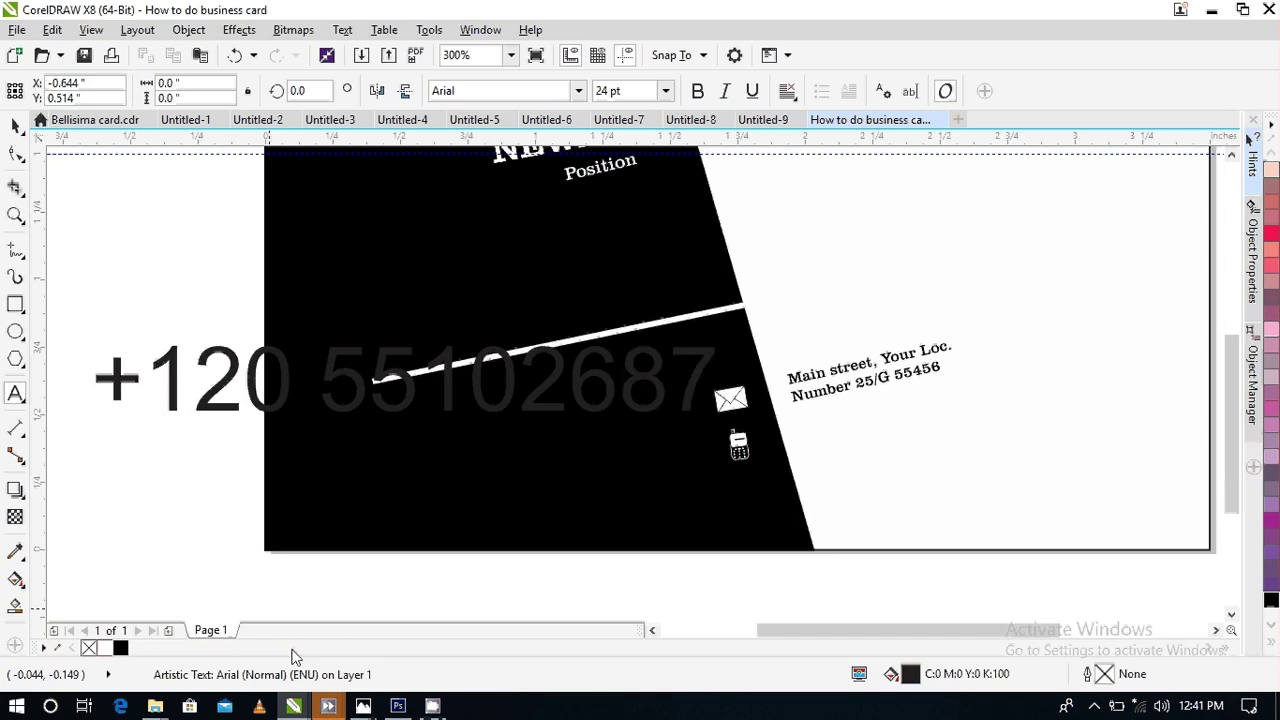
pyautogui.write('9')
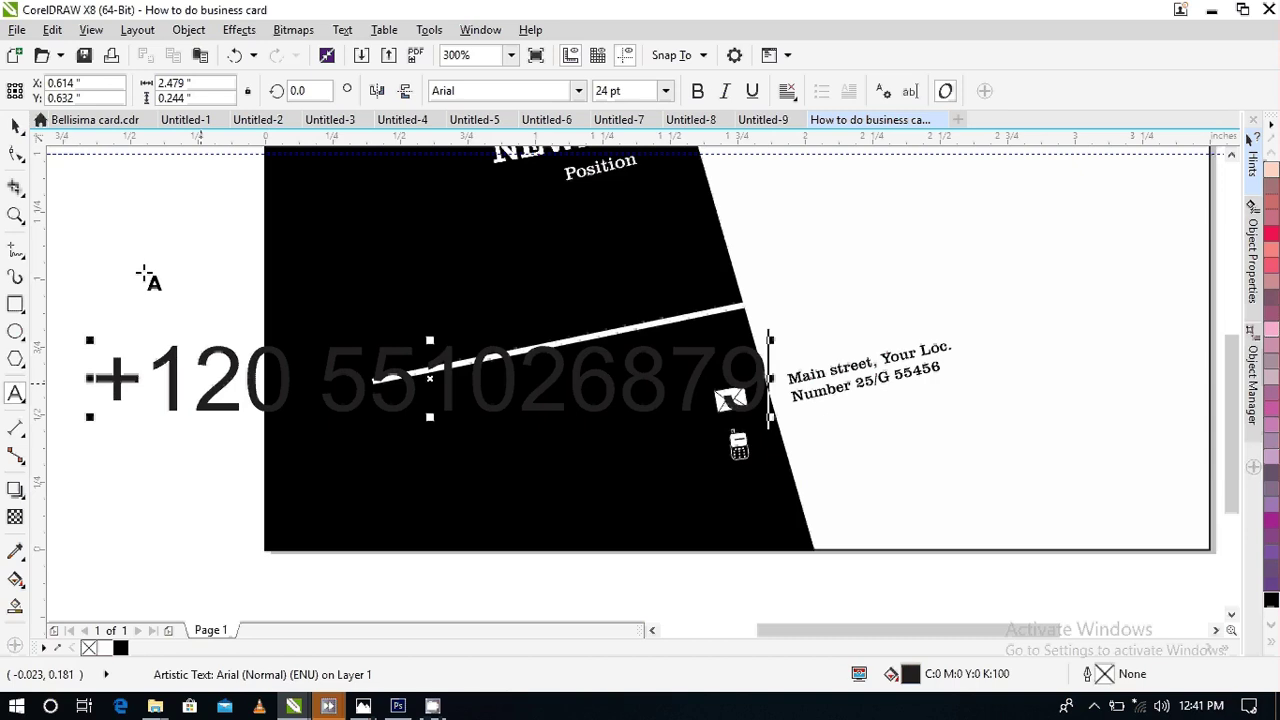
# - Move the phone number text to the card's lower edge and format it in Clarendon BT at 4 pt
pyautogui.click(15, 126)
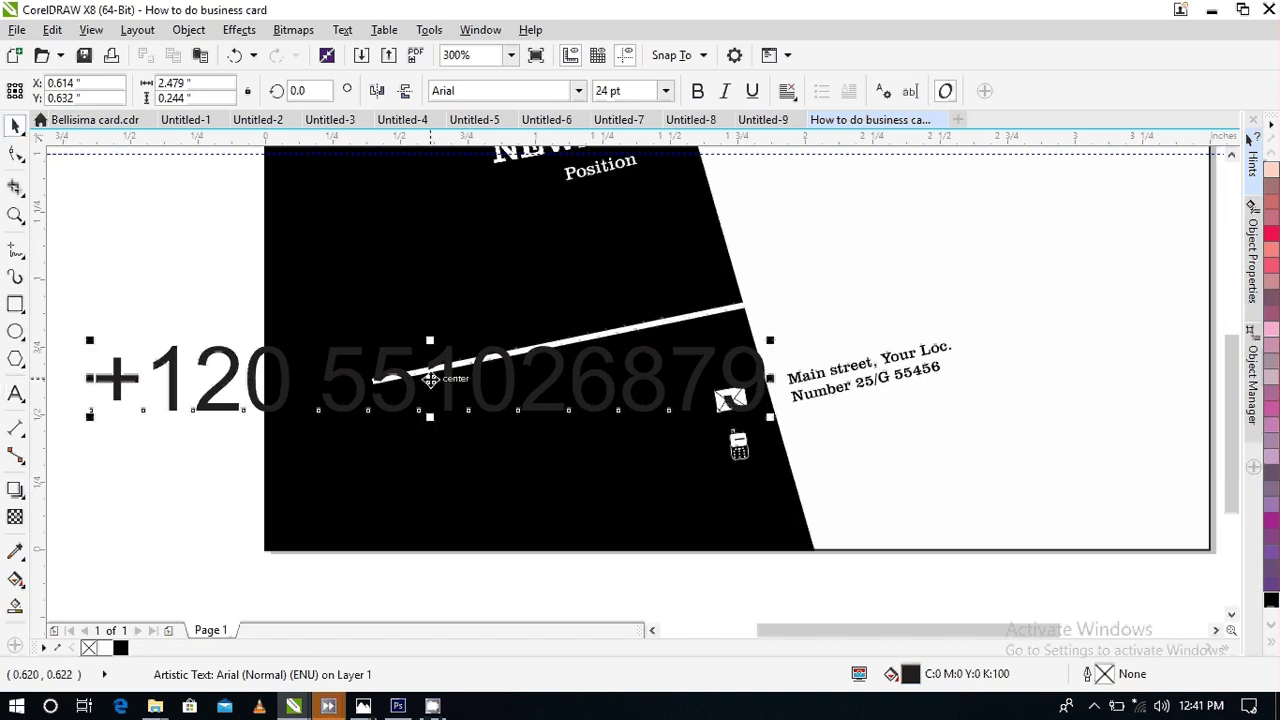
pyautogui.moveTo(425, 387); pyautogui.dragTo(840, 550)
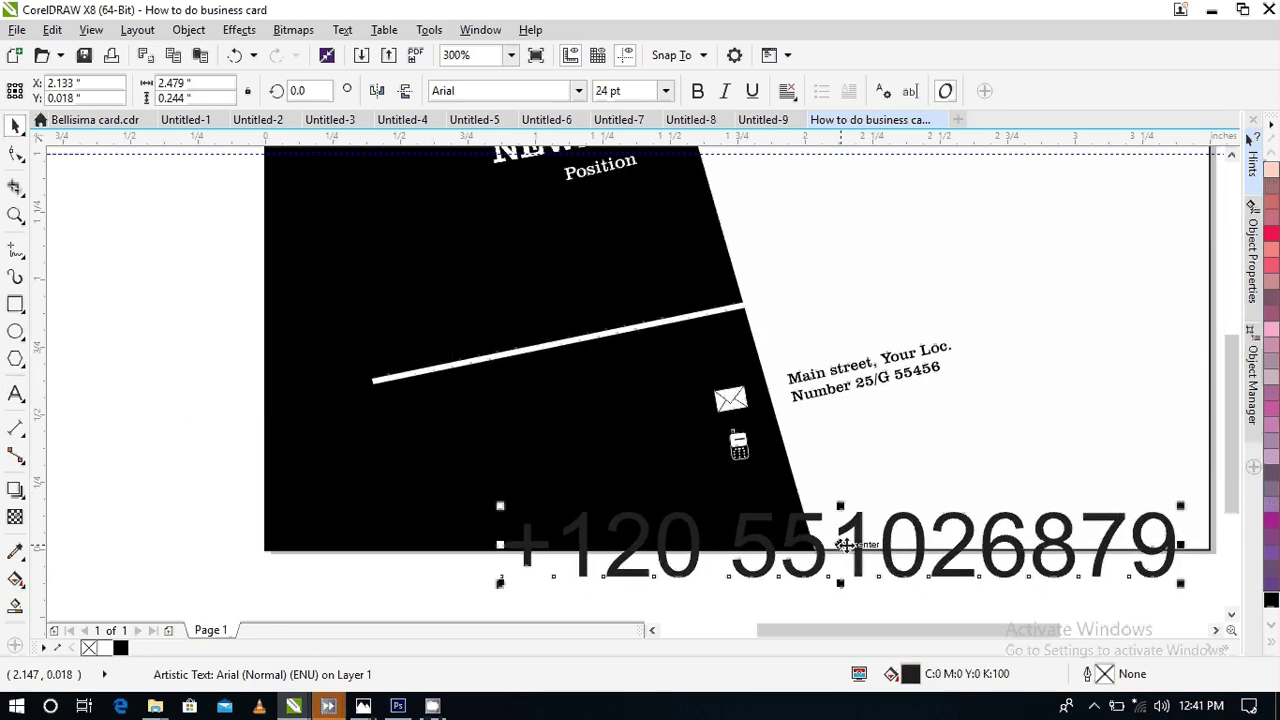
pyautogui.click(620, 91)
pyautogui.write('4')
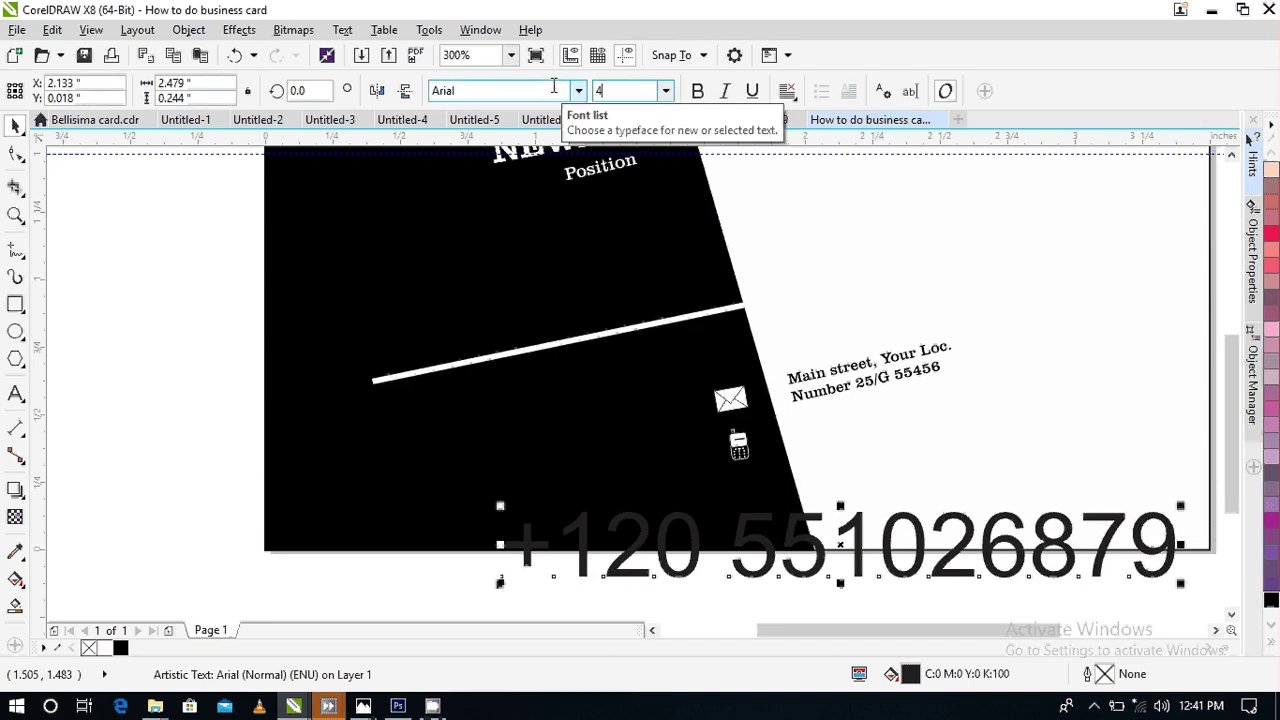
pyautogui.press('Return')
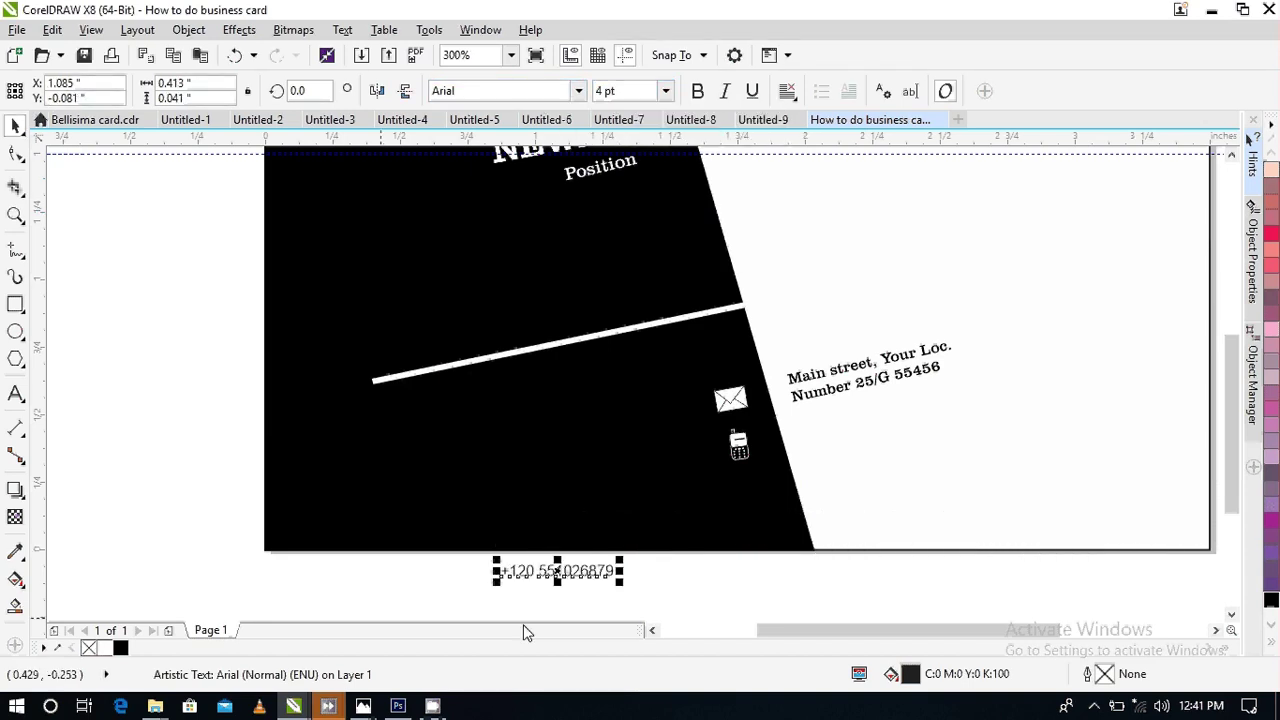
pyautogui.click(495, 91)
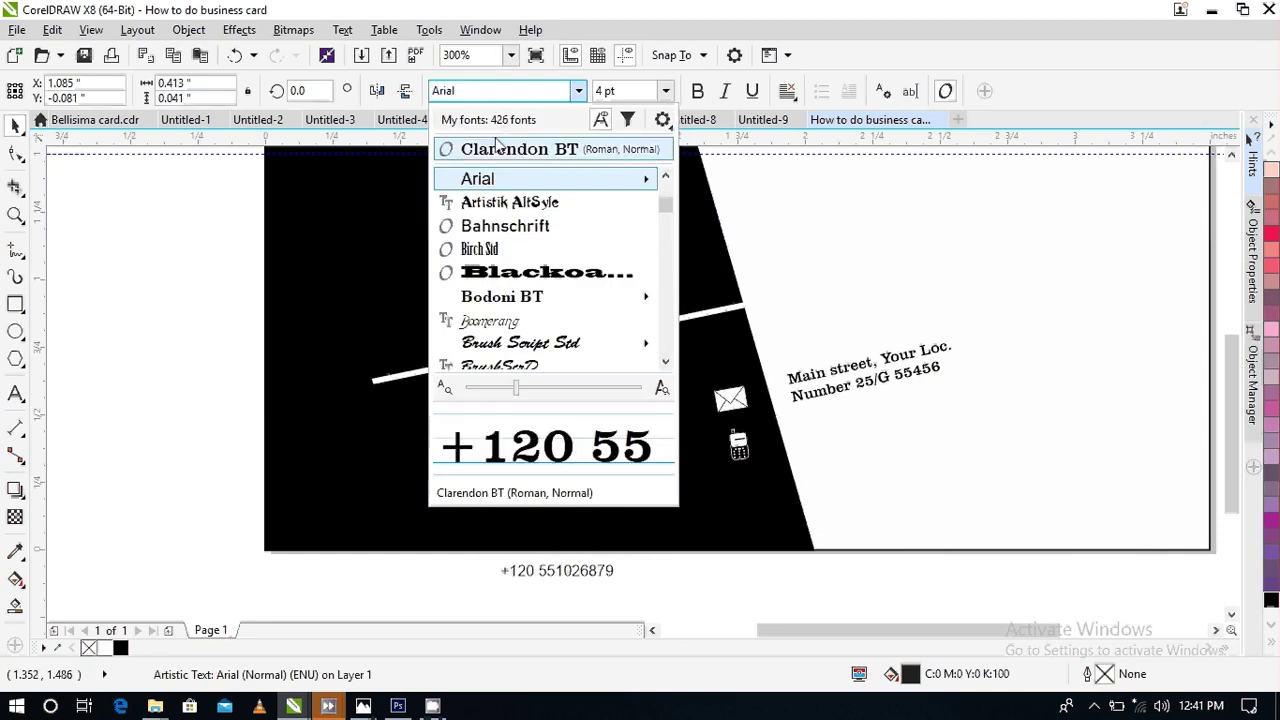
pyautogui.press('Escape')
pyautogui.write('Clarendon BT')
pyautogui.press('Return')
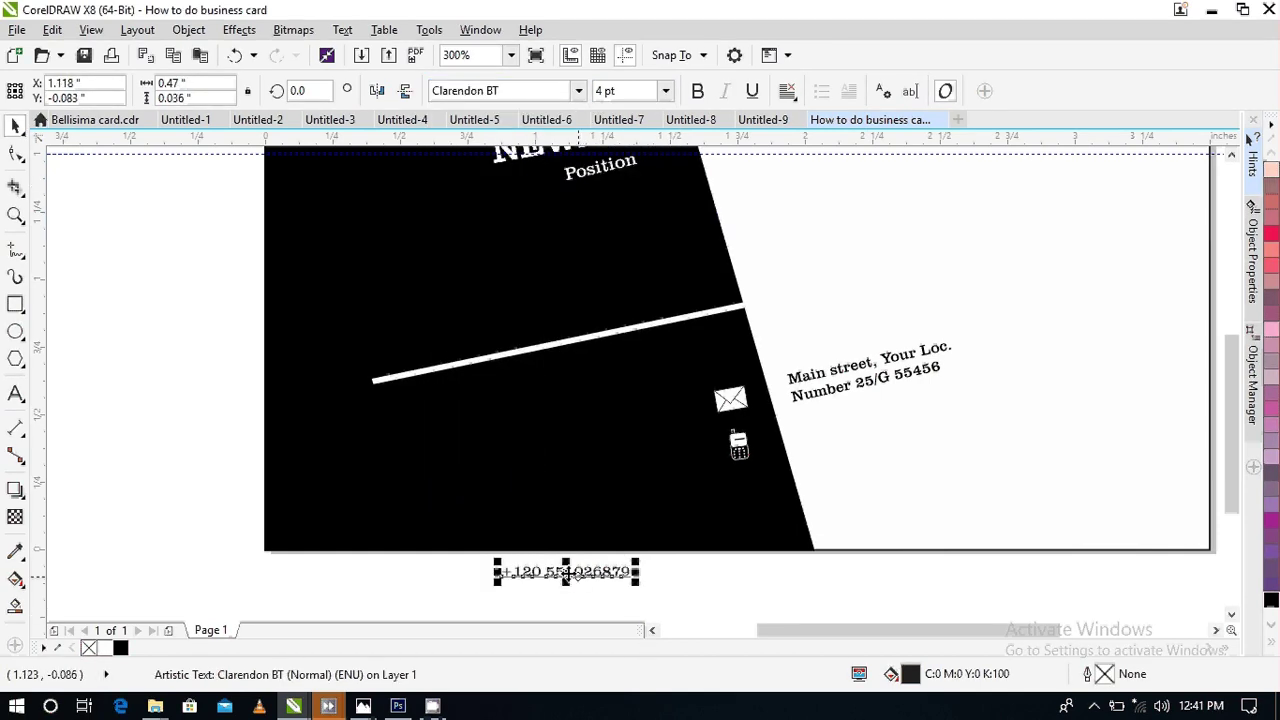
# - Place the phone number below the address text at about X 2.217, Y 0.462 in, tilted counterclockwise to about 8.291°
pyautogui.moveTo(566, 572); pyautogui.dragTo(863, 425)
pyautogui.click(866, 451)
pyautogui.click(864, 437)
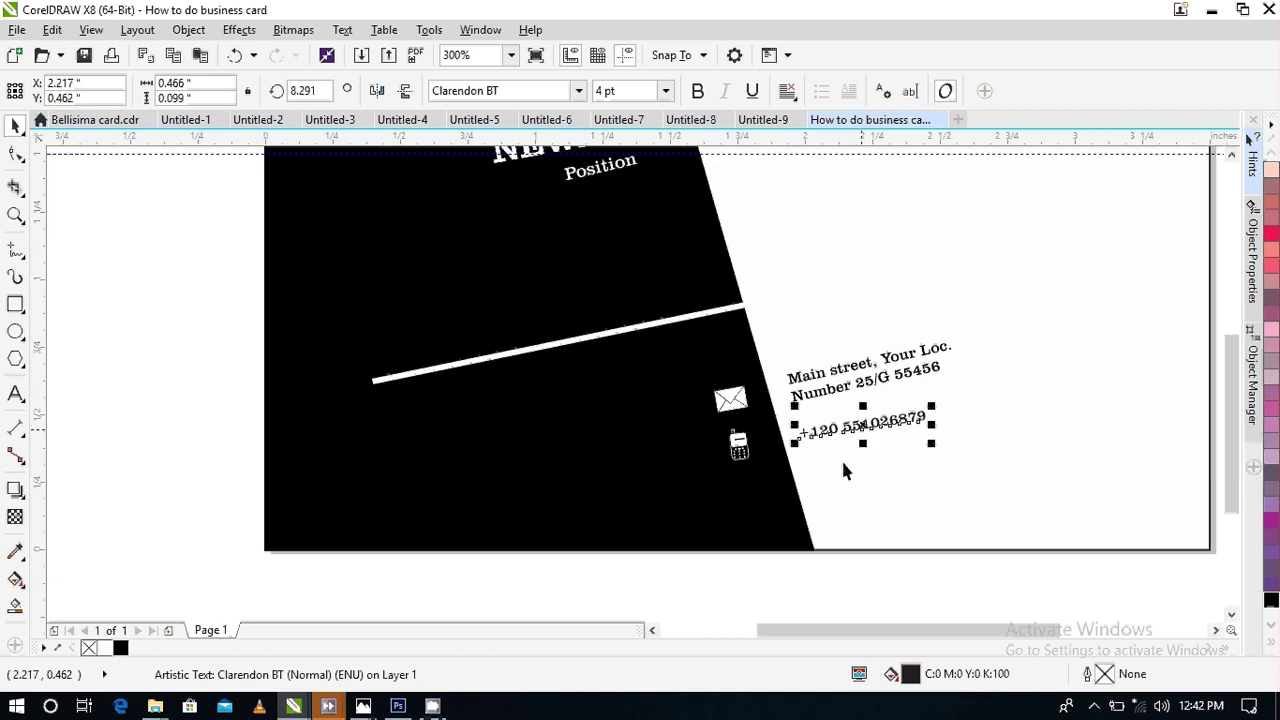
pyautogui.click(840, 556)
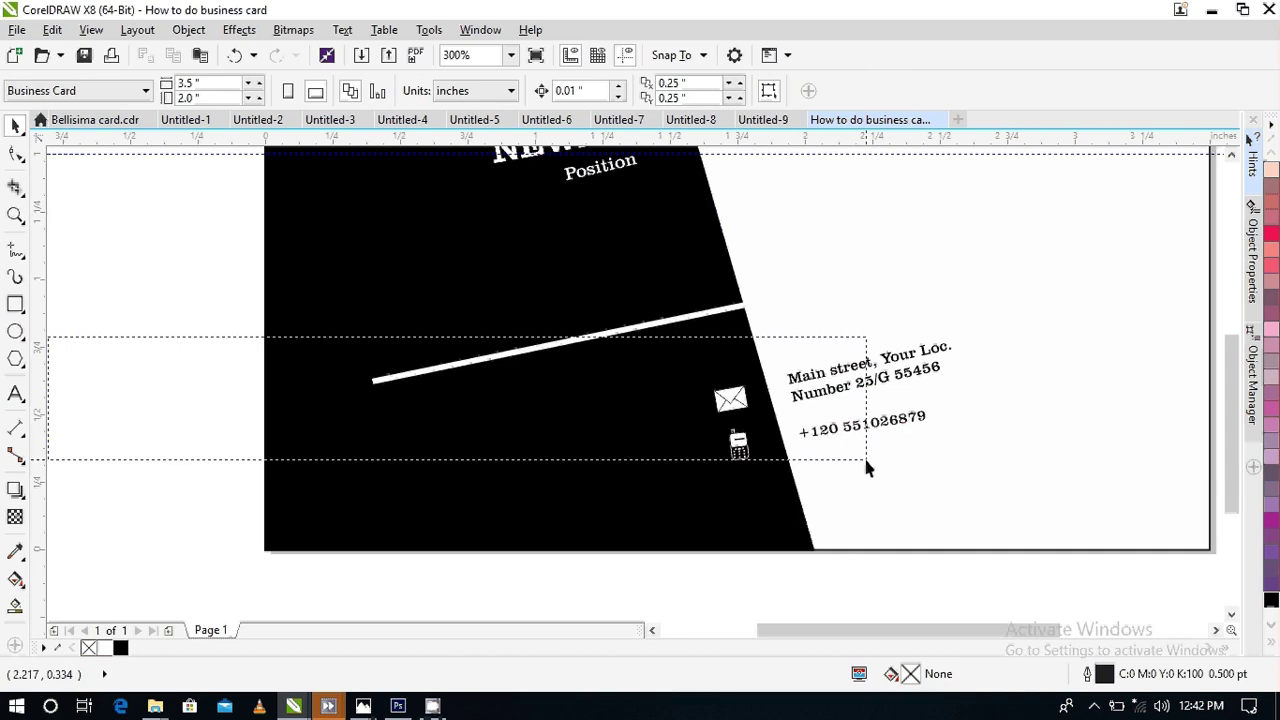
# - Add a vertical guideline at about X 1.943 in, at the start of the address text
pyautogui.hscroll(-1, 48, 290)
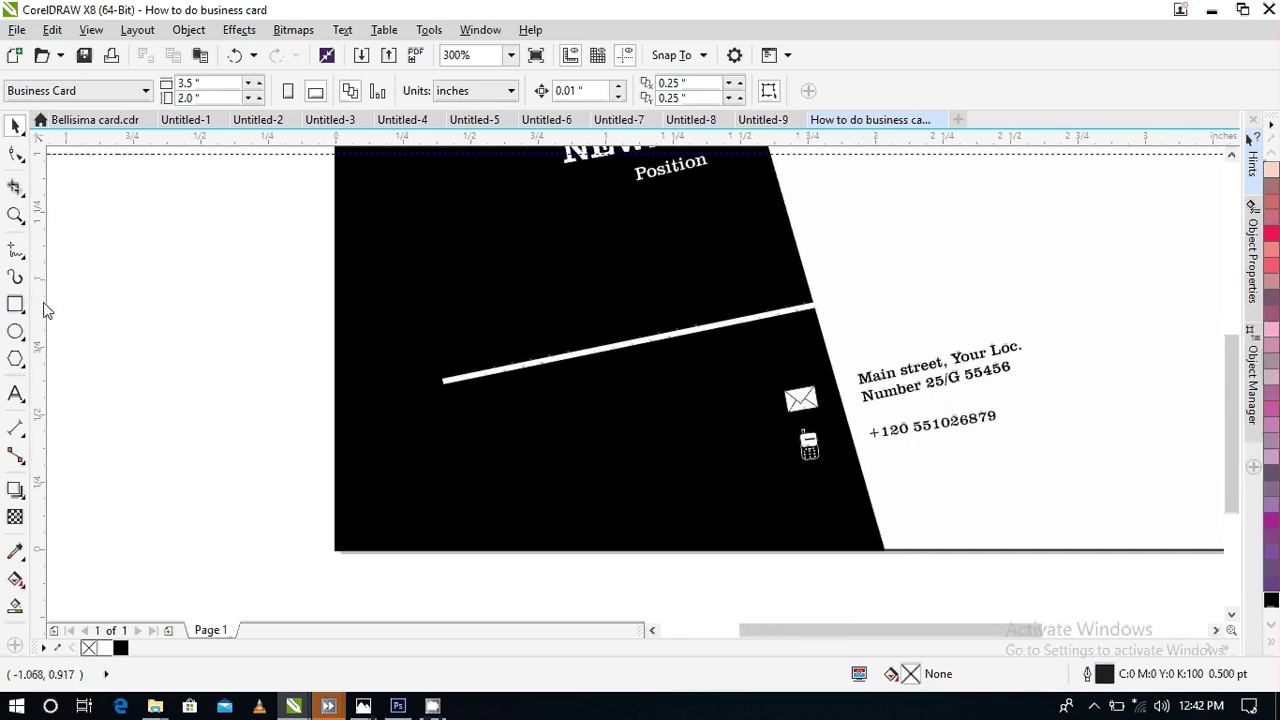
pyautogui.moveTo(40, 307); pyautogui.dragTo(859, 511)
pyautogui.scroll(2, 887, 483)
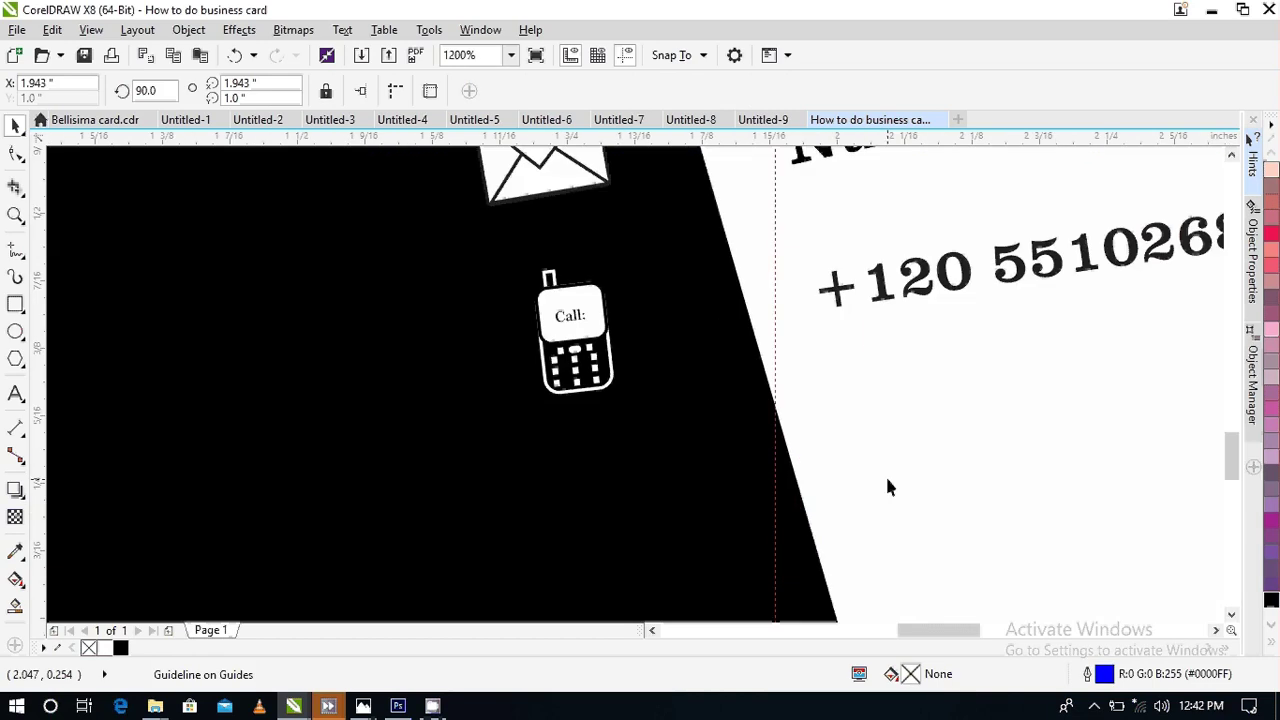
pyautogui.scroll(-1, 786, 240)
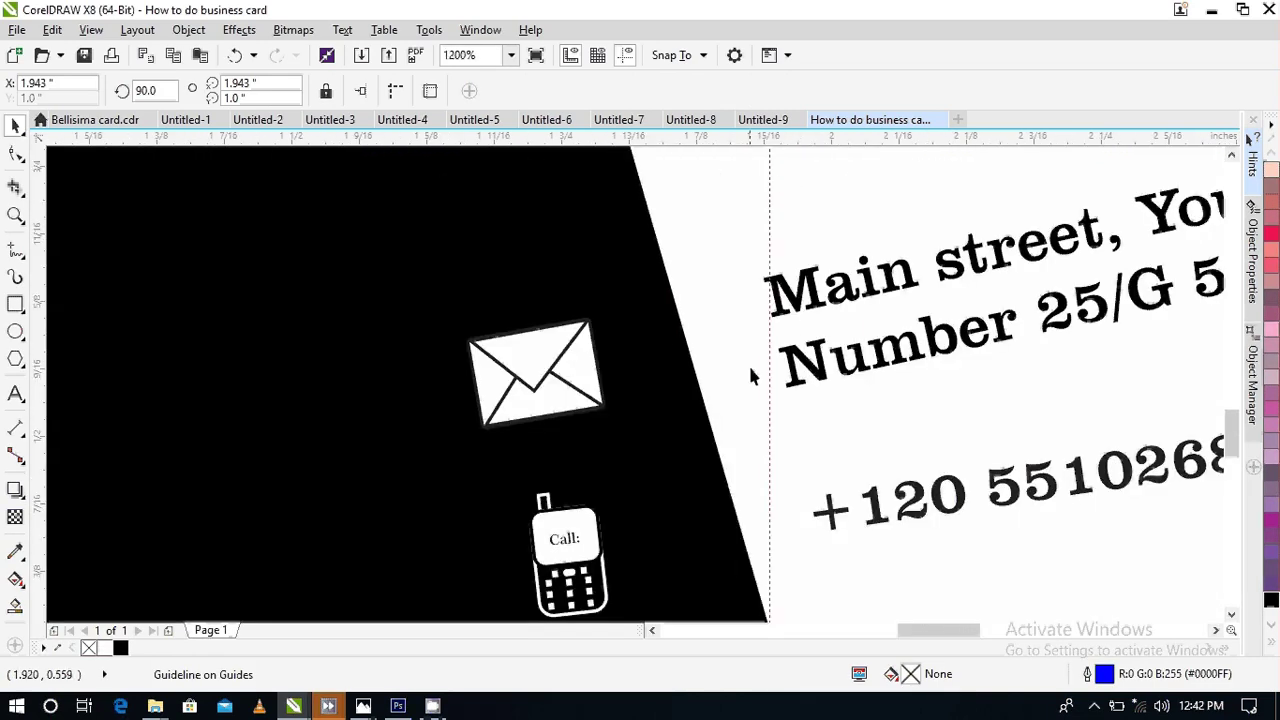
# - Shift the vertical guideline to about X 1.937 in and align the phone number's start to it, at about X 2.171 in
pyautogui.moveTo(770, 345); pyautogui.dragTo(766, 350)
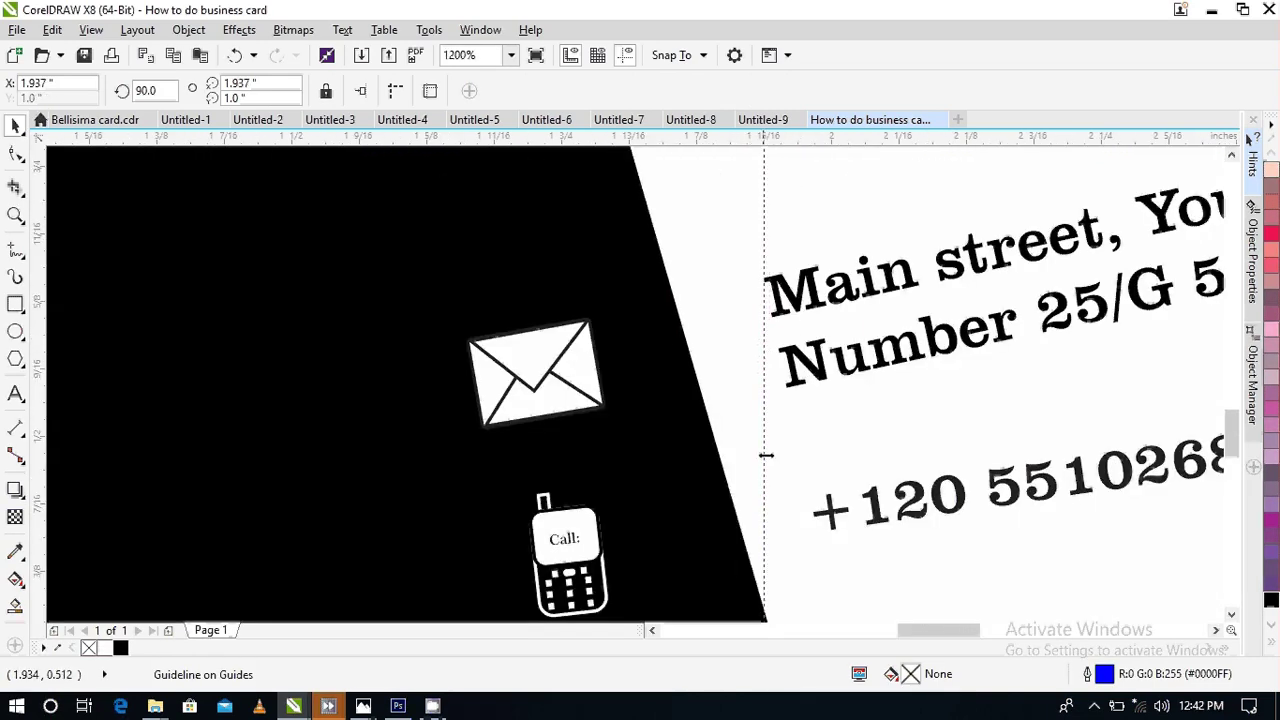
pyautogui.scroll(1, 766, 451)
pyautogui.click(888, 552)
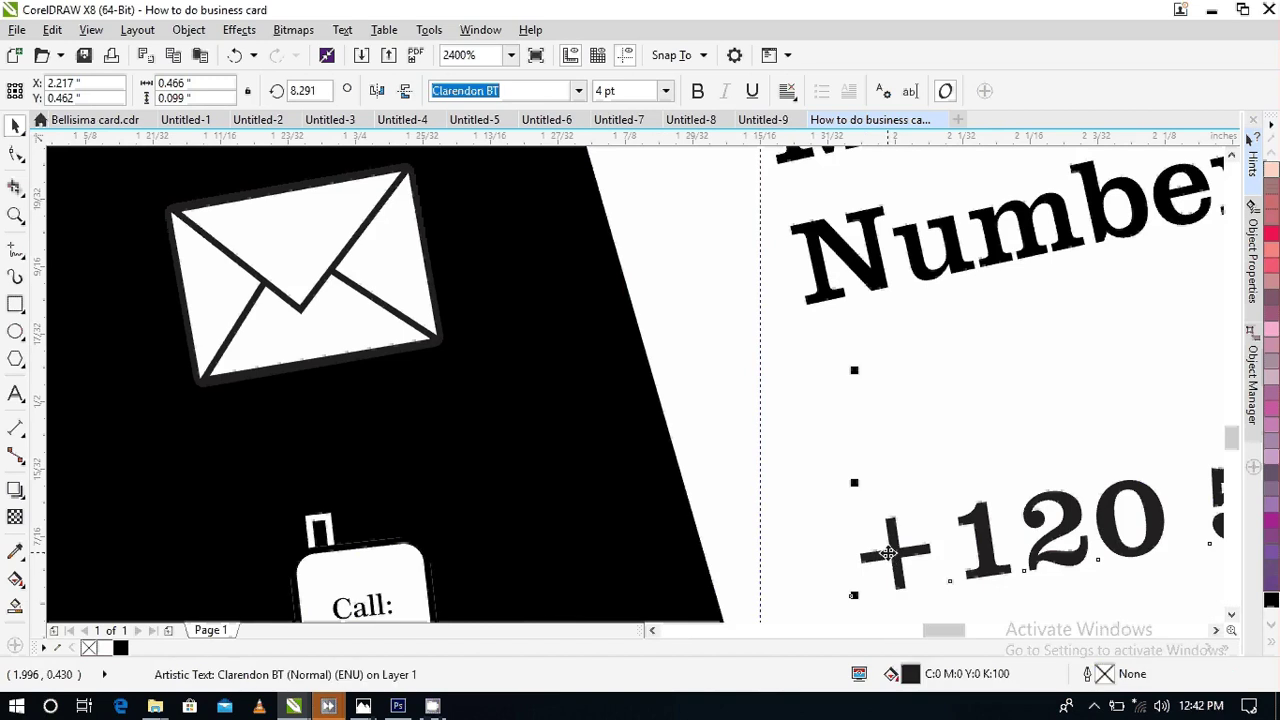
pyautogui.press('Left')
pyautogui.press('Left')
pyautogui.press('Left')
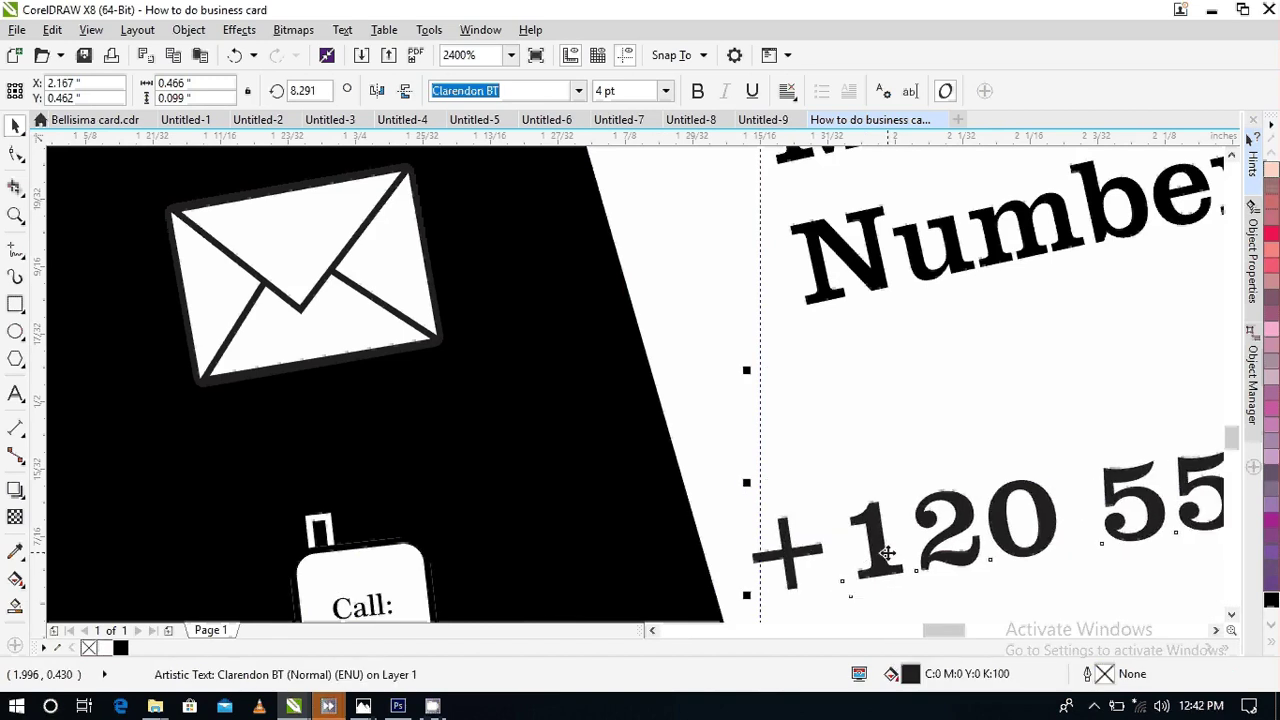
pyautogui.scroll(1, 851, 611)
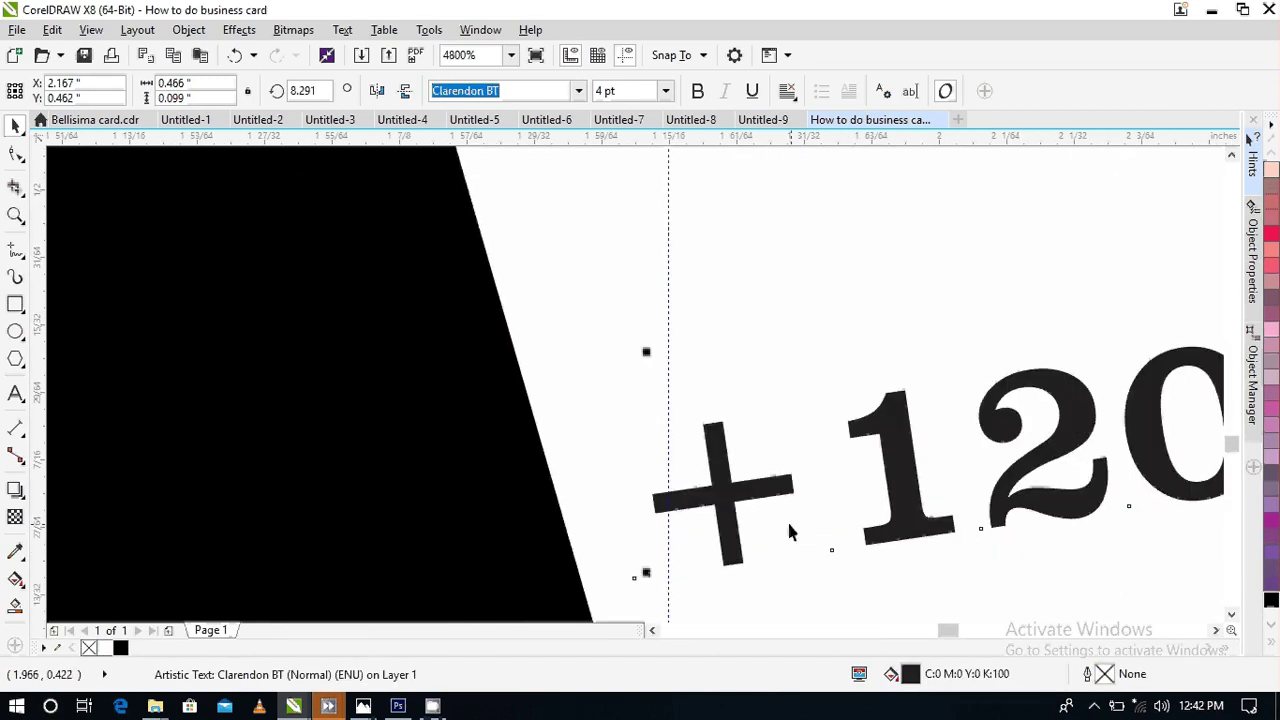
pyautogui.moveTo(737, 488); pyautogui.dragTo(757, 502)
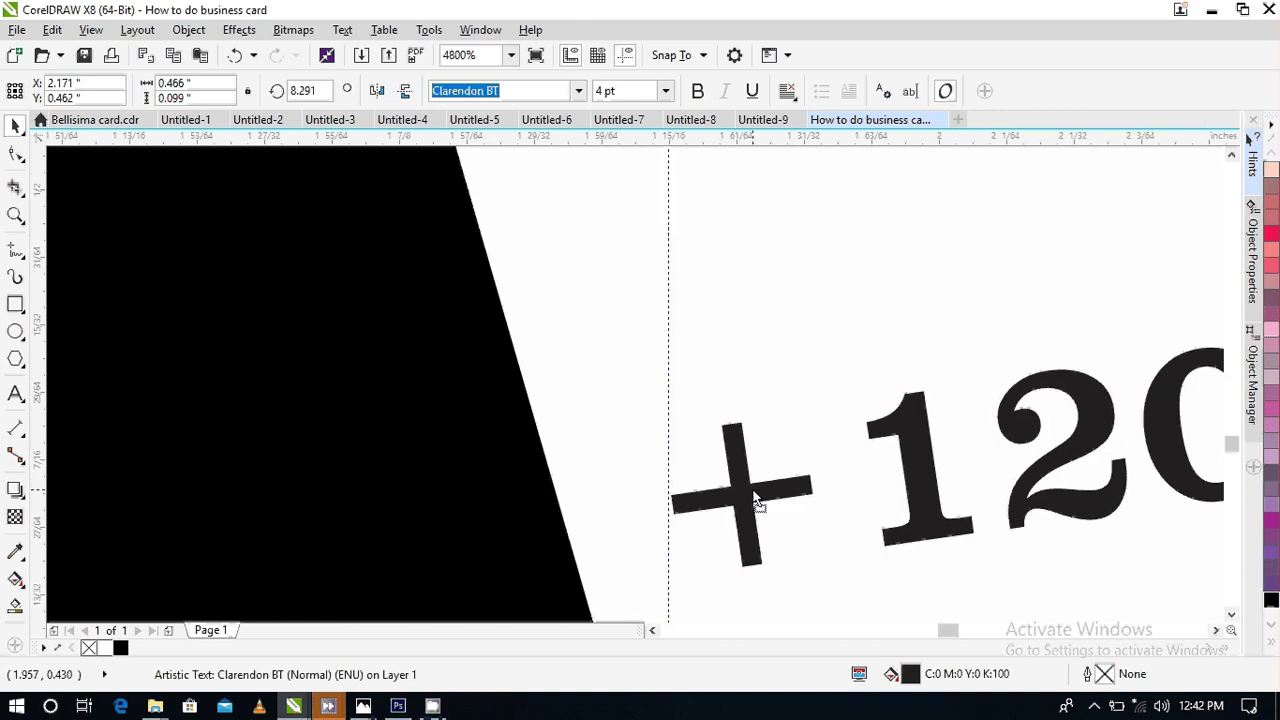
# - Fill the phone number text with the rich black C100 M100 Y100 K100 and deselect it
pyautogui.scroll(-4, 760, 505)
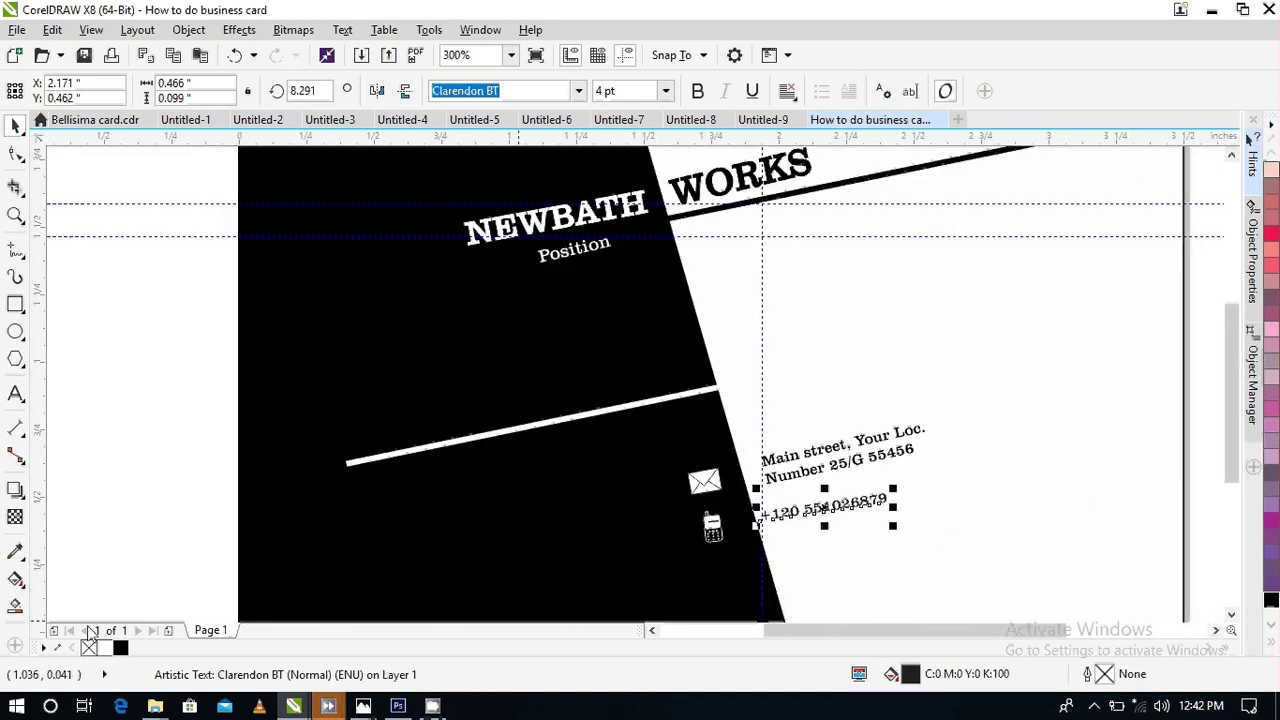
pyautogui.click(125, 649)
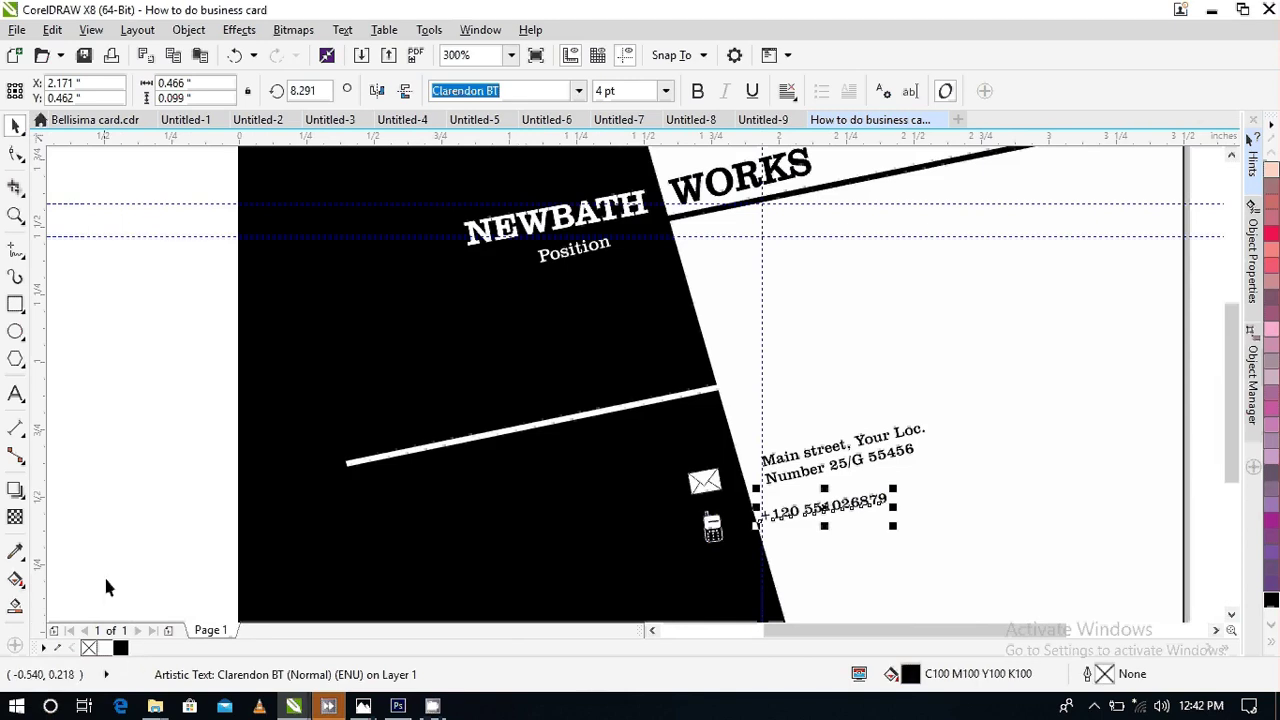
pyautogui.click(913, 553)
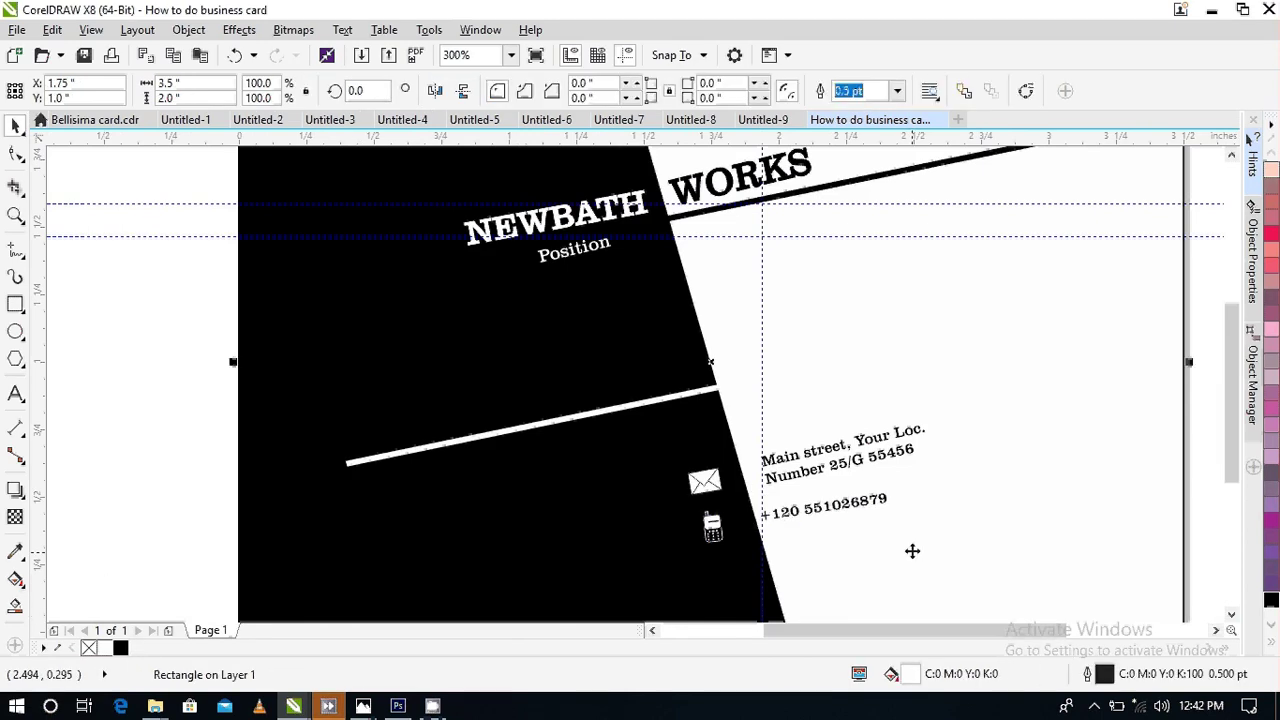
# - Rotate the phone number text counterclockwise to about 11.949°, closer to the slant of the address lines
pyautogui.scroll(-1, 914, 551)
pyautogui.scroll(1, 1026, 528)
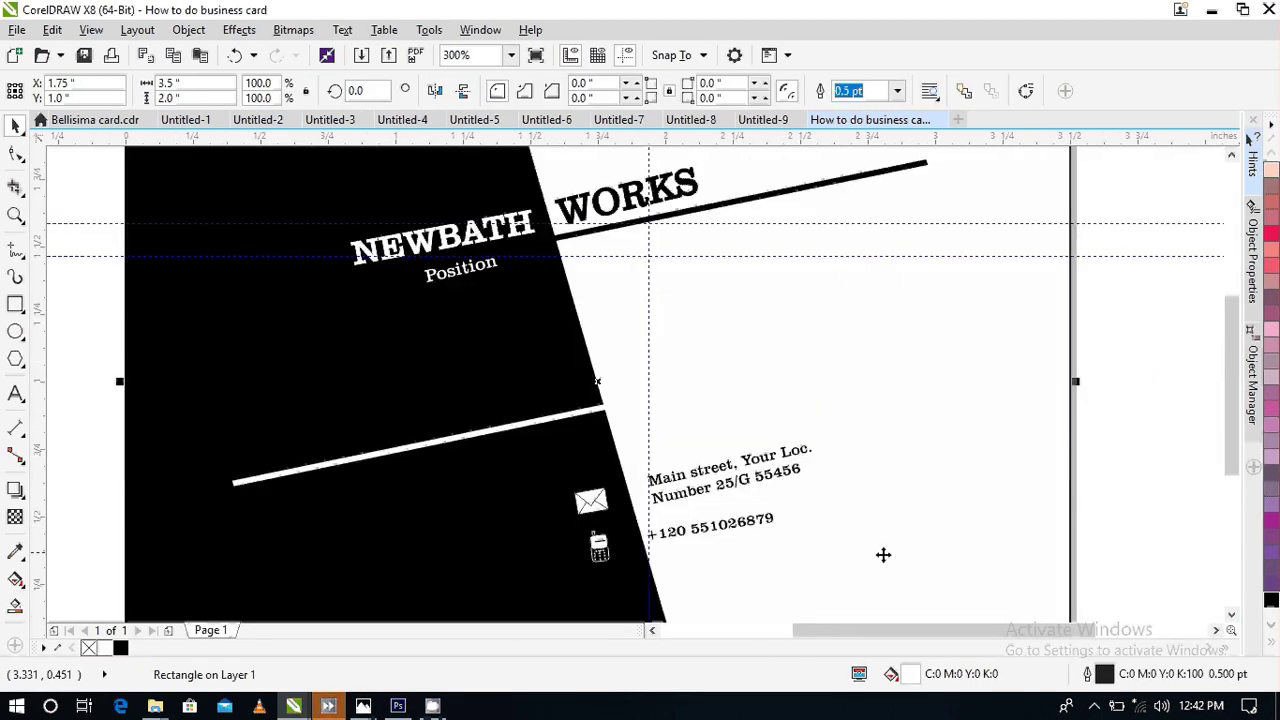
pyautogui.click(718, 530)
pyautogui.click(730, 527)
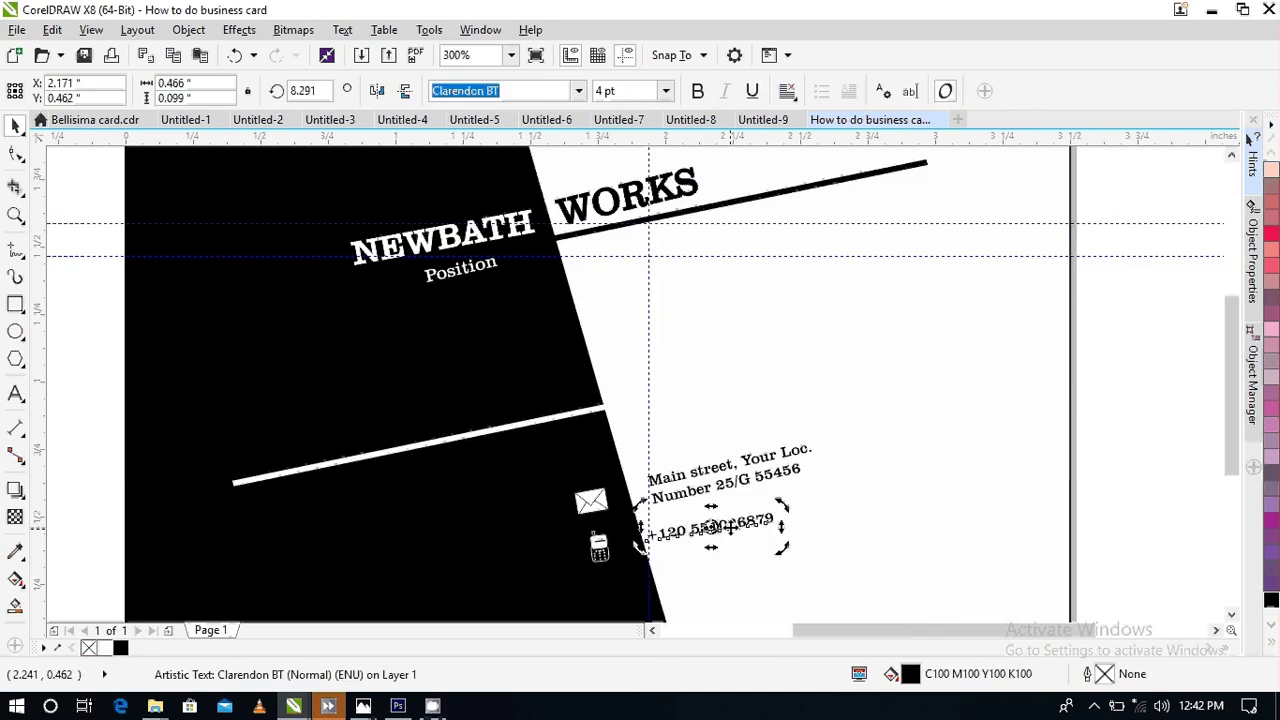
pyautogui.moveTo(779, 546); pyautogui.dragTo(782, 543)
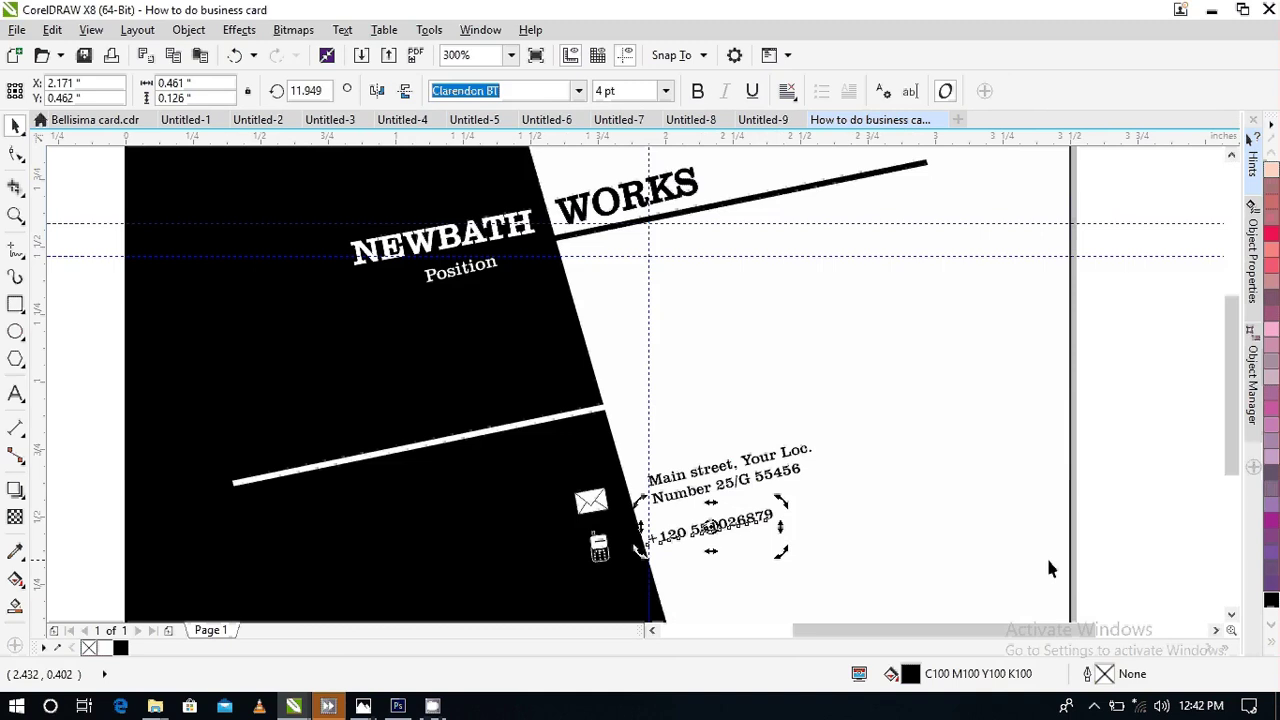
# - Move the phone number line right and up, to about X 2.281 and Y 0.512 inches, beneath the address text
pyautogui.click(1137, 520)
pyautogui.scroll(-2, 1142, 519)
pyautogui.scroll(4, 926, 524)
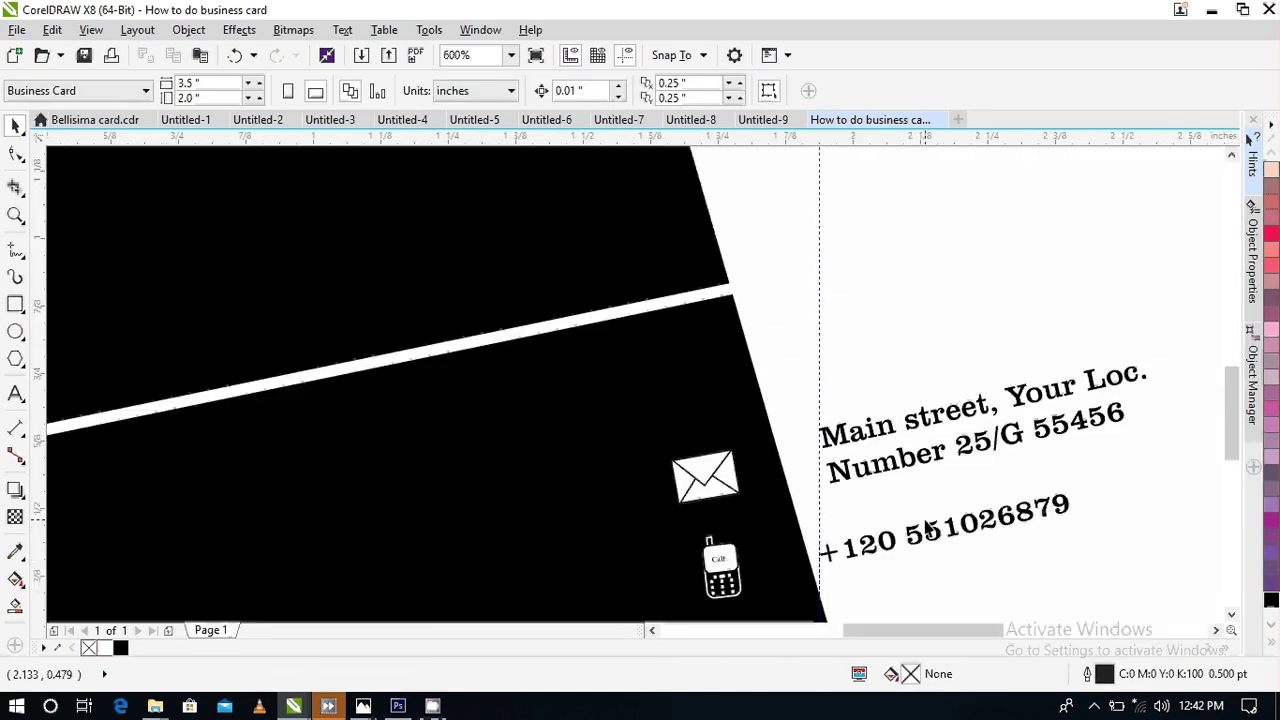
pyautogui.click(928, 530)
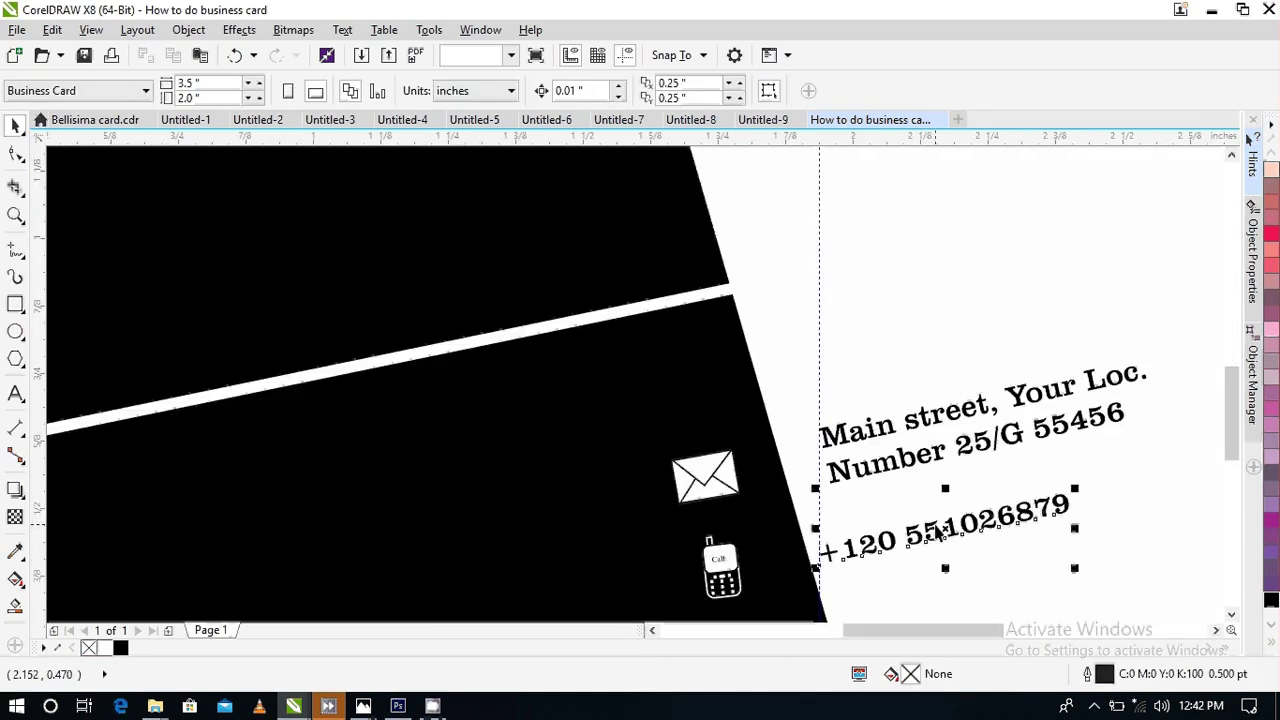
pyautogui.moveTo(928, 530)
pyautogui.mouseDown()
pyautogui.moveTo(973, 517)
pyautogui.moveTo(939, 531)
pyautogui.mouseUp()
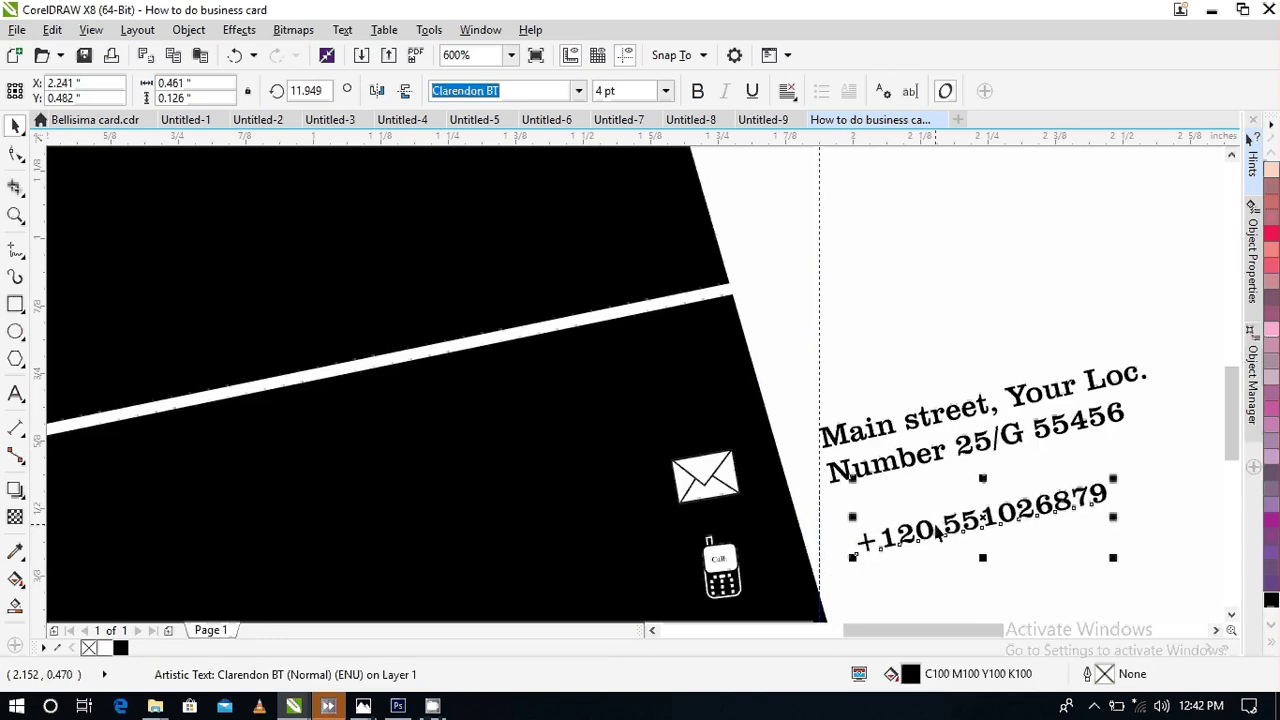
pyautogui.press('Up')
pyautogui.scroll(-2, 937, 533)
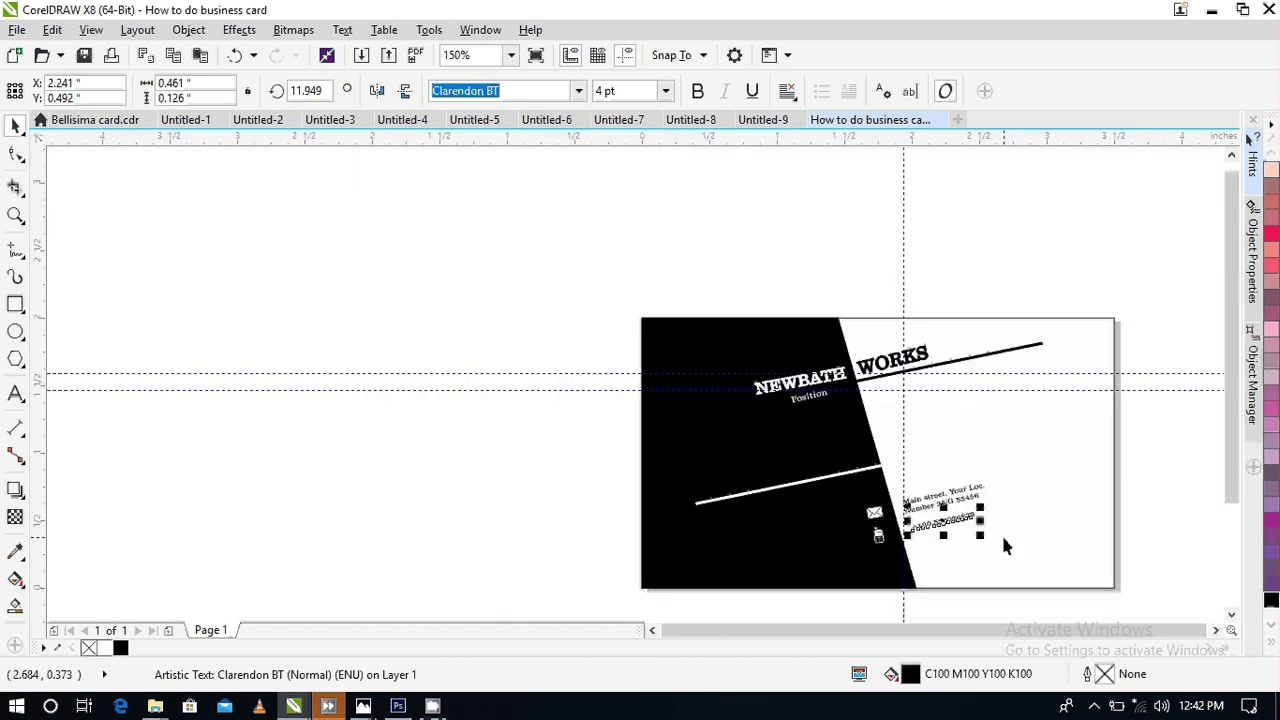
pyautogui.press('Right')
pyautogui.press('Right')
pyautogui.press('Right')
pyautogui.press('Up')
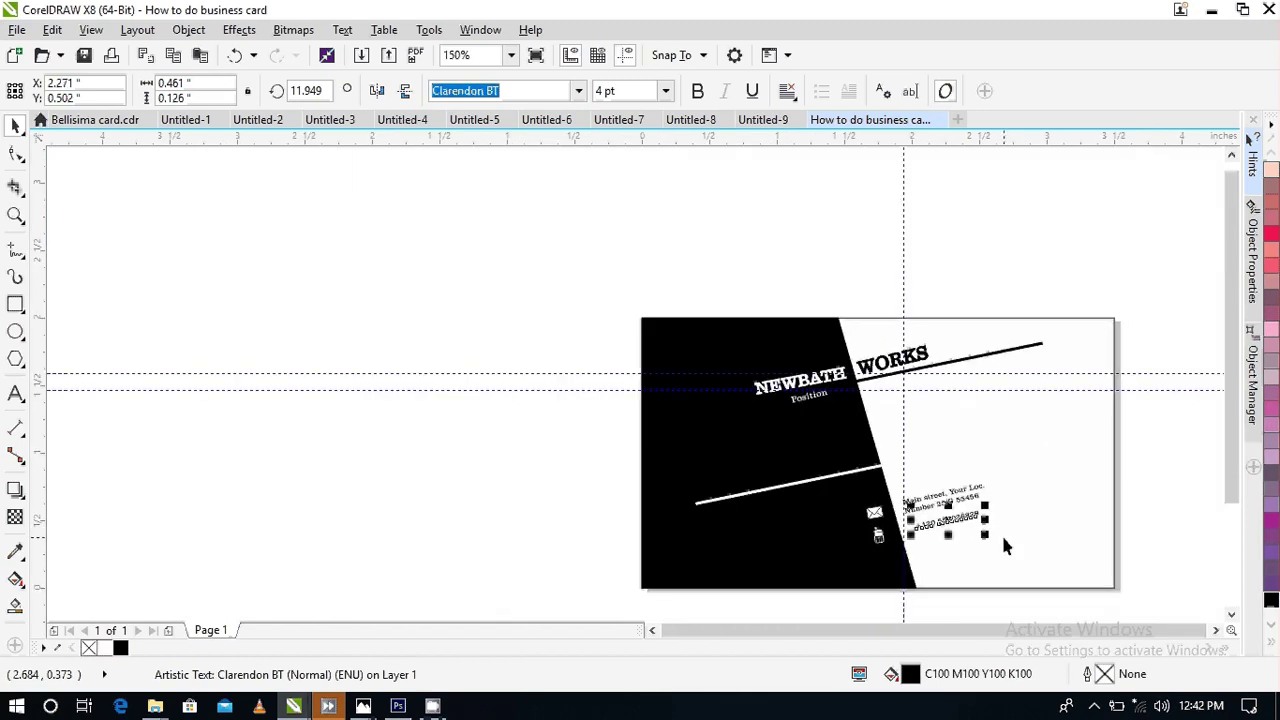
pyautogui.press('Right')
pyautogui.press('Up')
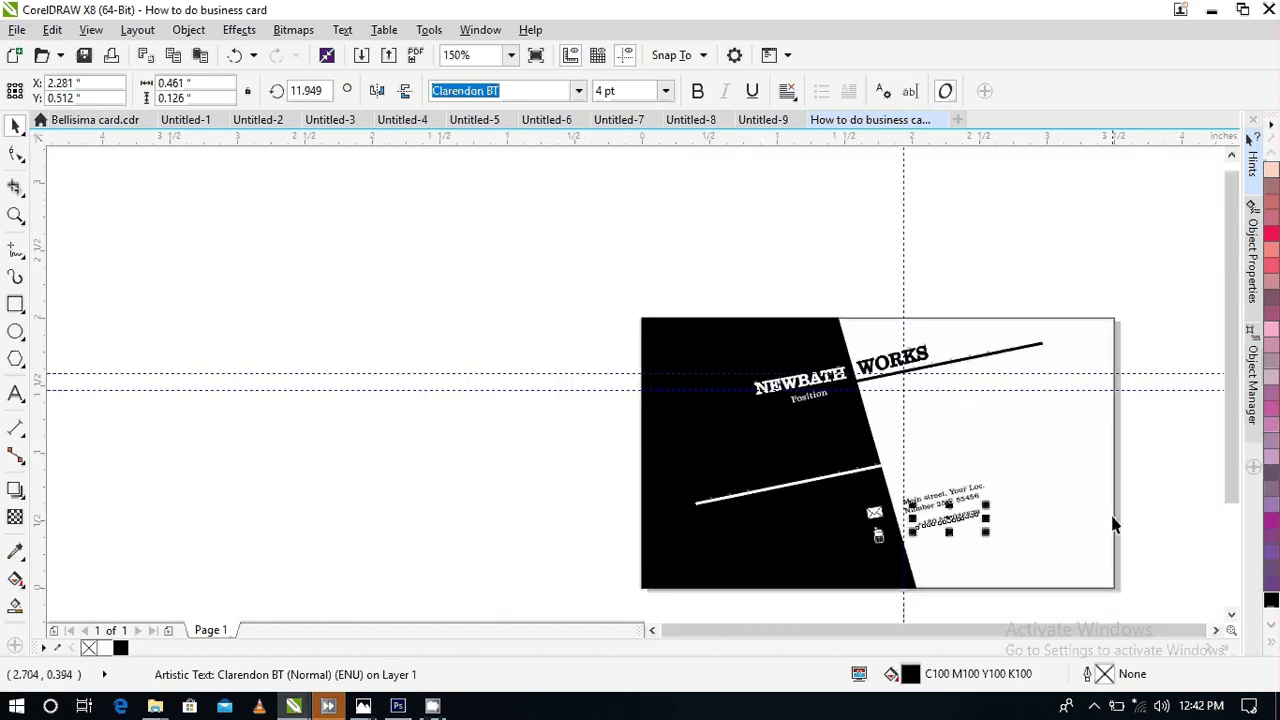
pyautogui.click(1157, 505)
# - Nudge the phone number line back left by 0.04 inches and down by 0.01 inches
pyautogui.scroll(-1, 1152, 497)
pyautogui.scroll(1, 1127, 497)
pyautogui.scroll(1, 1127, 496)
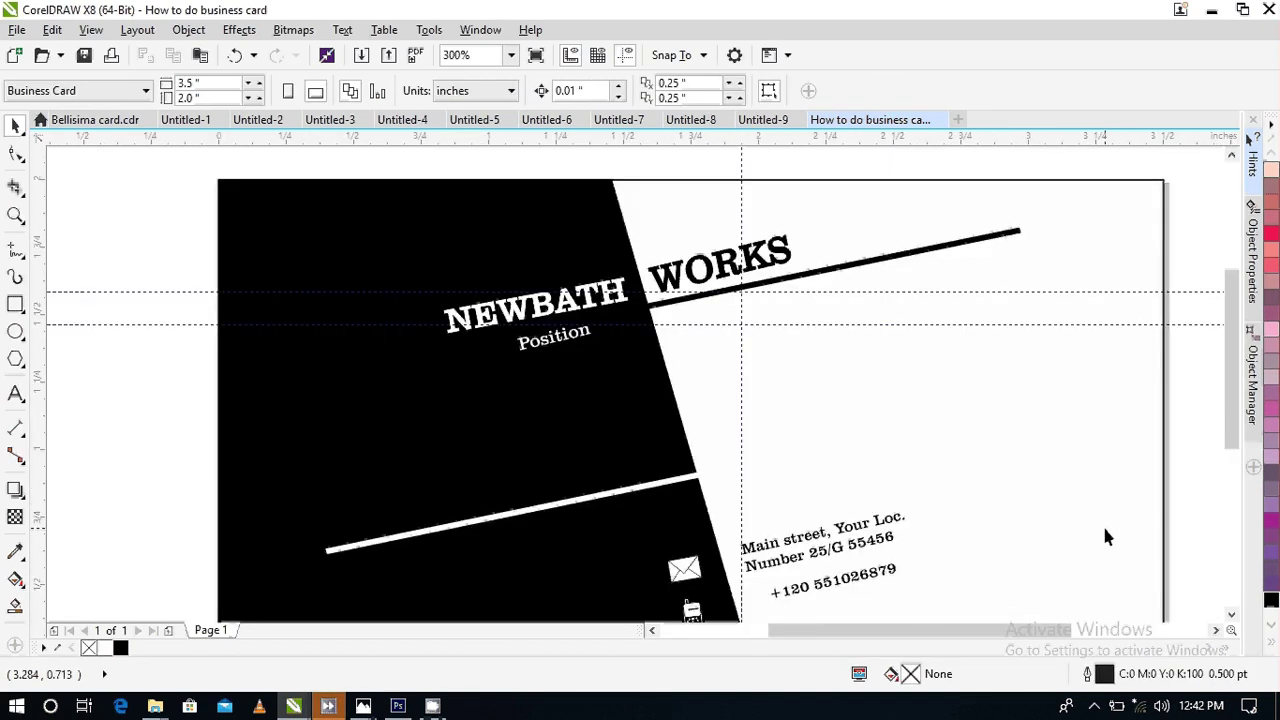
pyautogui.click(848, 587)
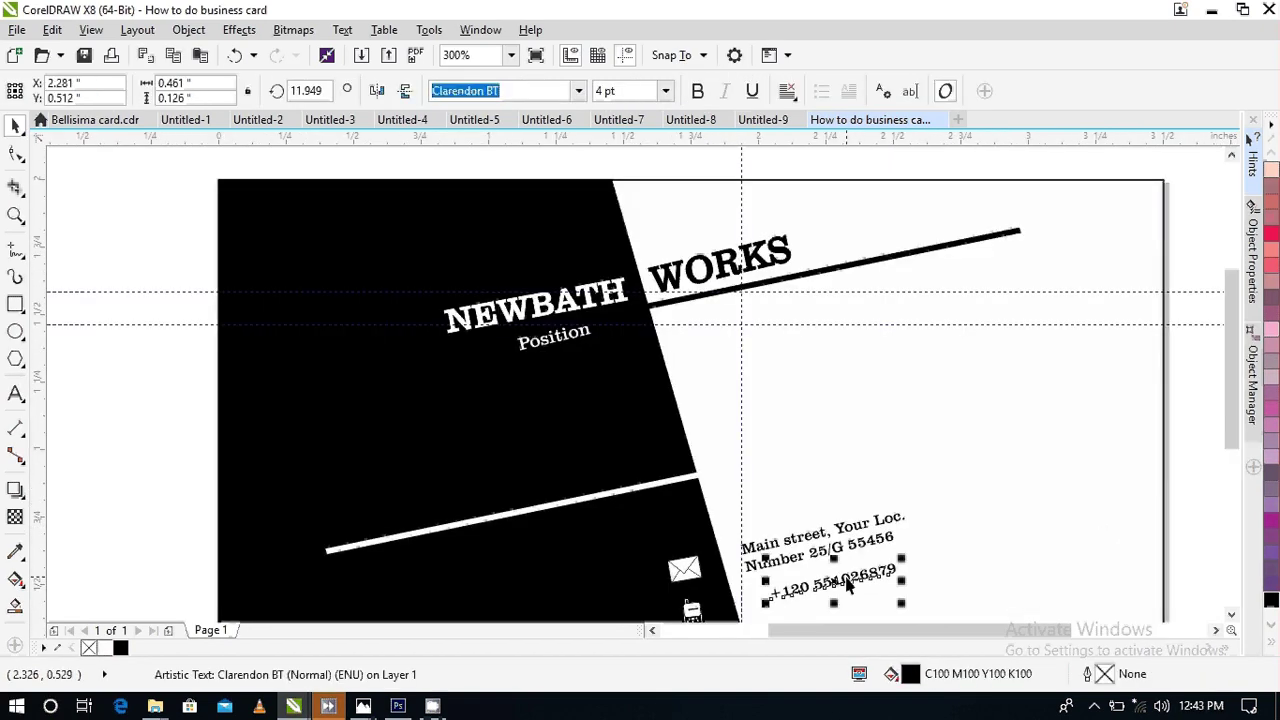
pyautogui.press('Left')
pyautogui.press('Left')
pyautogui.press('Left')
pyautogui.press('Left')
pyautogui.press('Down')
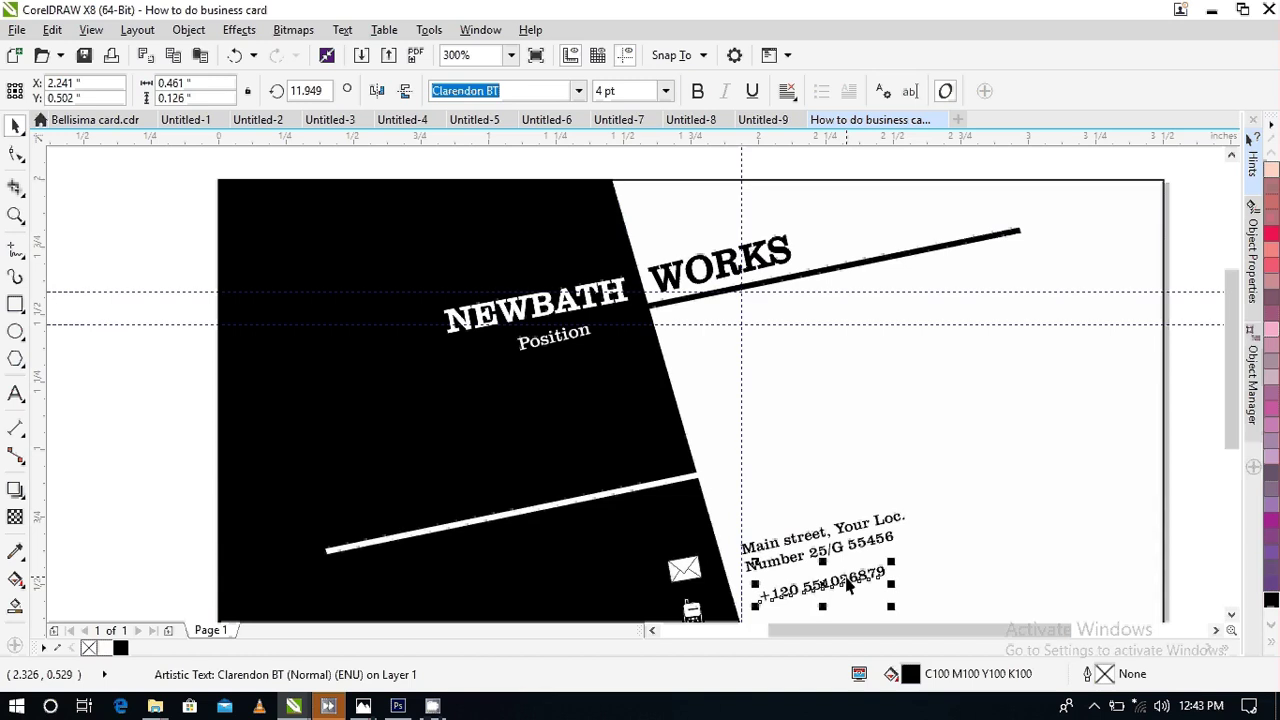
pyautogui.scroll(-1, 848, 587)
pyautogui.click(976, 528)
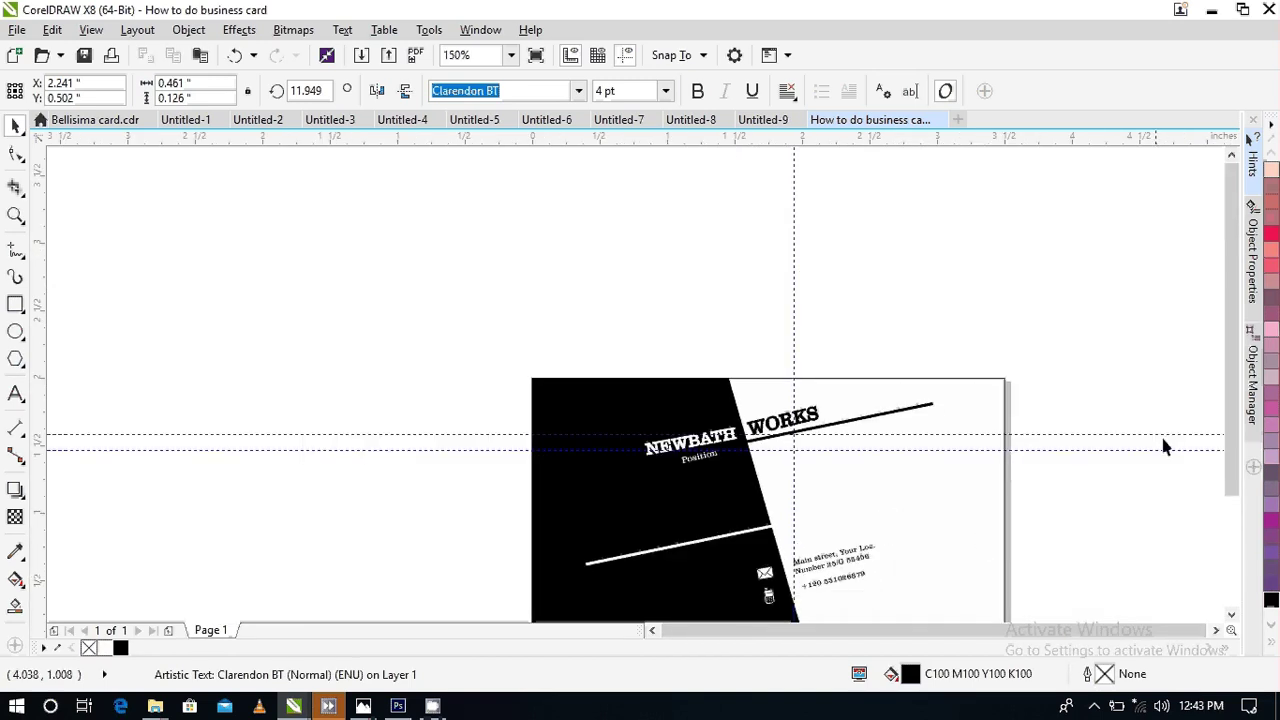
pyautogui.moveTo(1230, 343); pyautogui.dragTo(1228, 403)
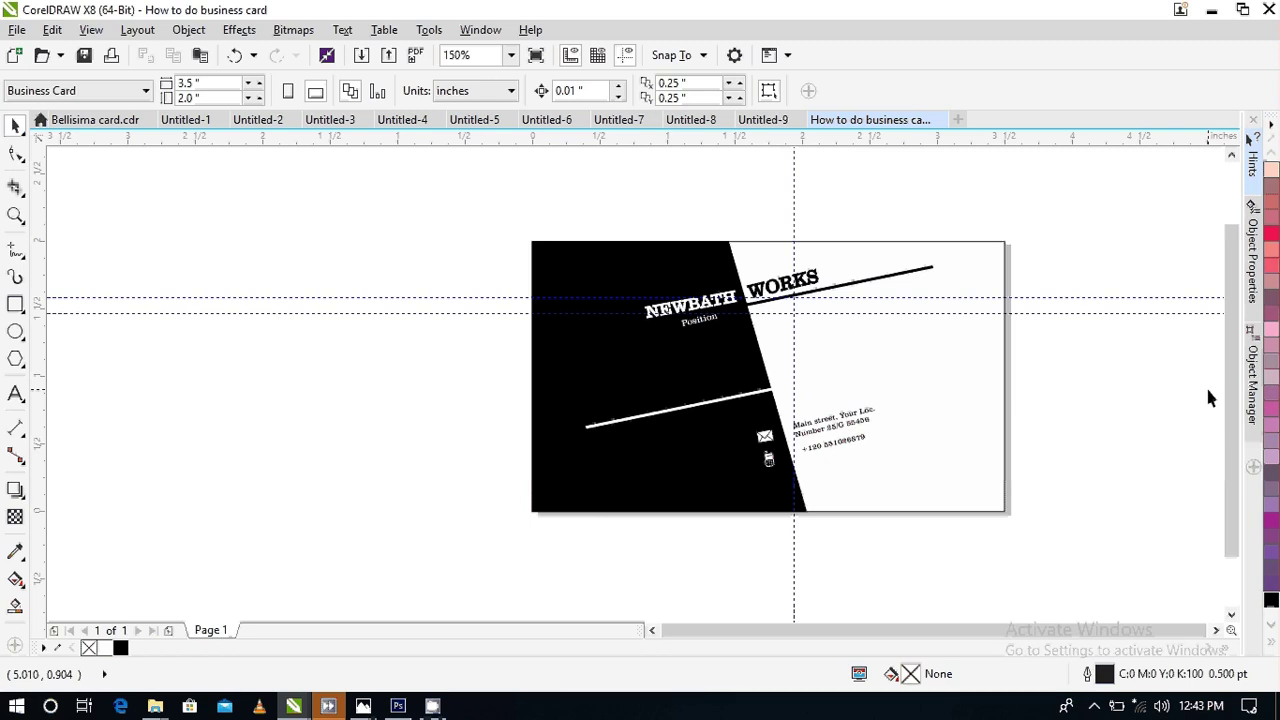
pyautogui.click(534, 423)
pyautogui.click(398, 410)
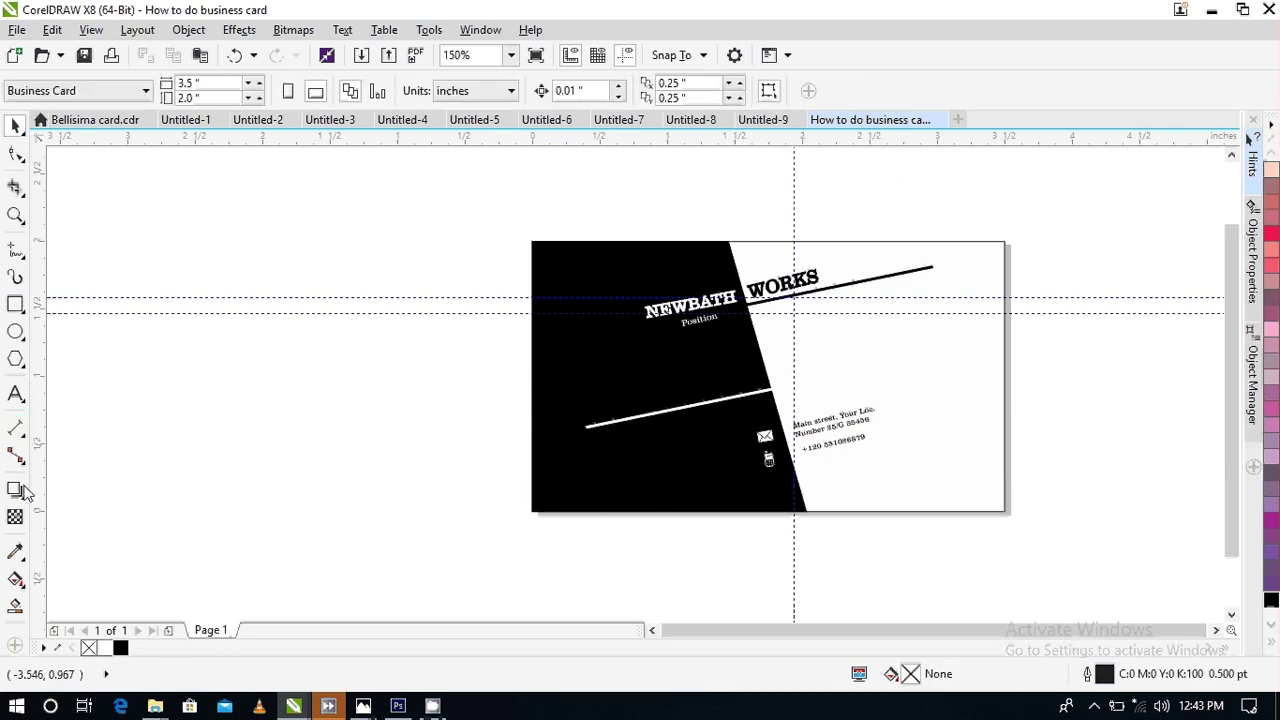
# - Draw a teardrop basic shape about 0.33 by 0.77 inches in the empty area beside the card
pyautogui.click(23, 340)
pyautogui.click(18, 366)
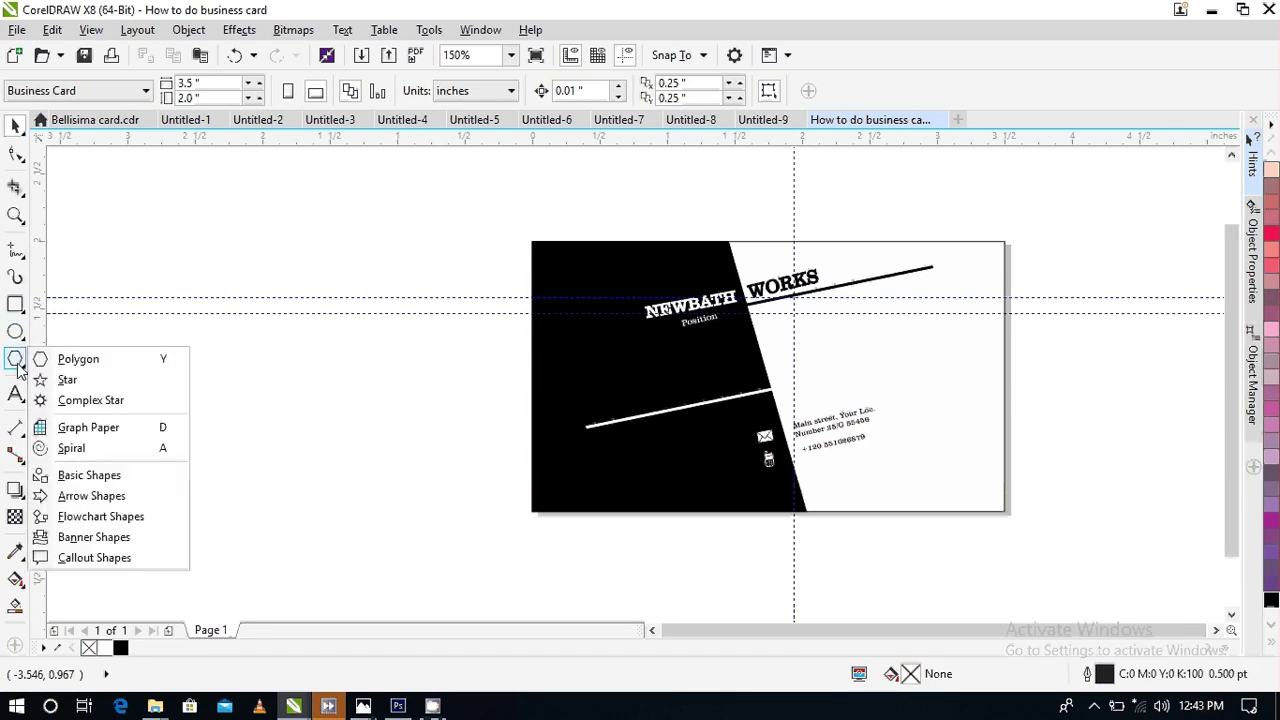
pyautogui.click(17, 392)
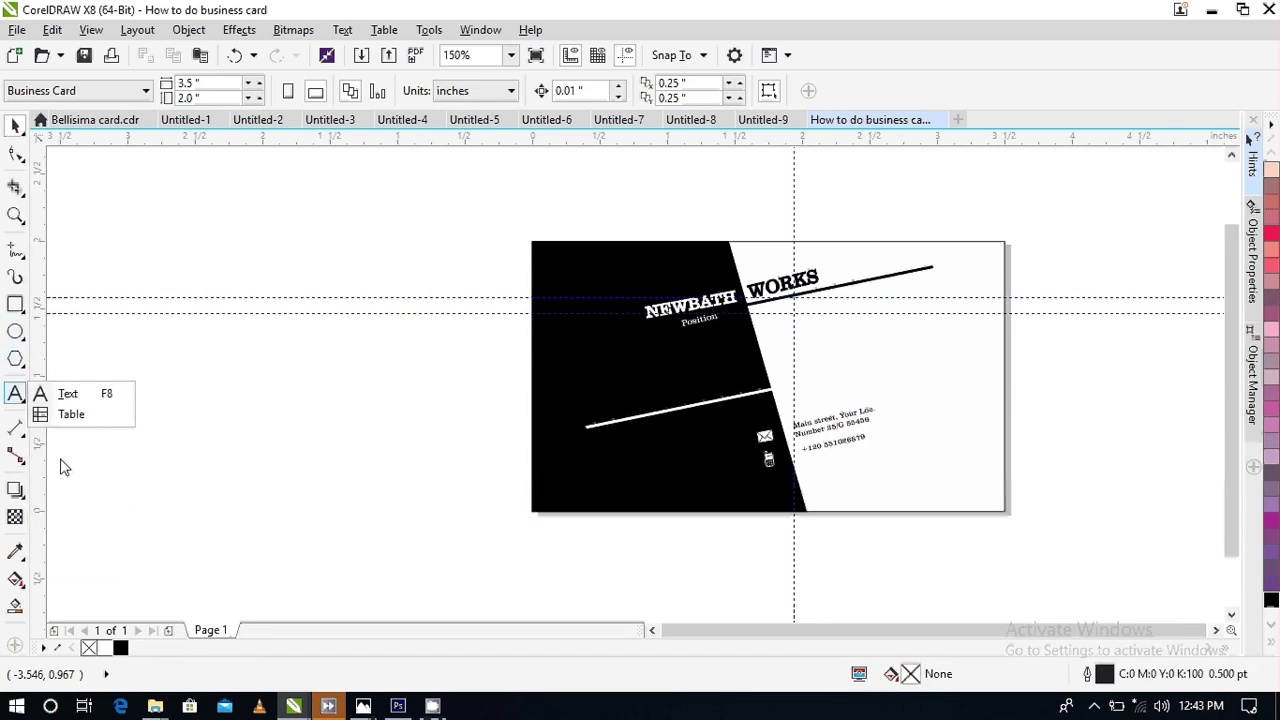
pyautogui.click(17, 366)
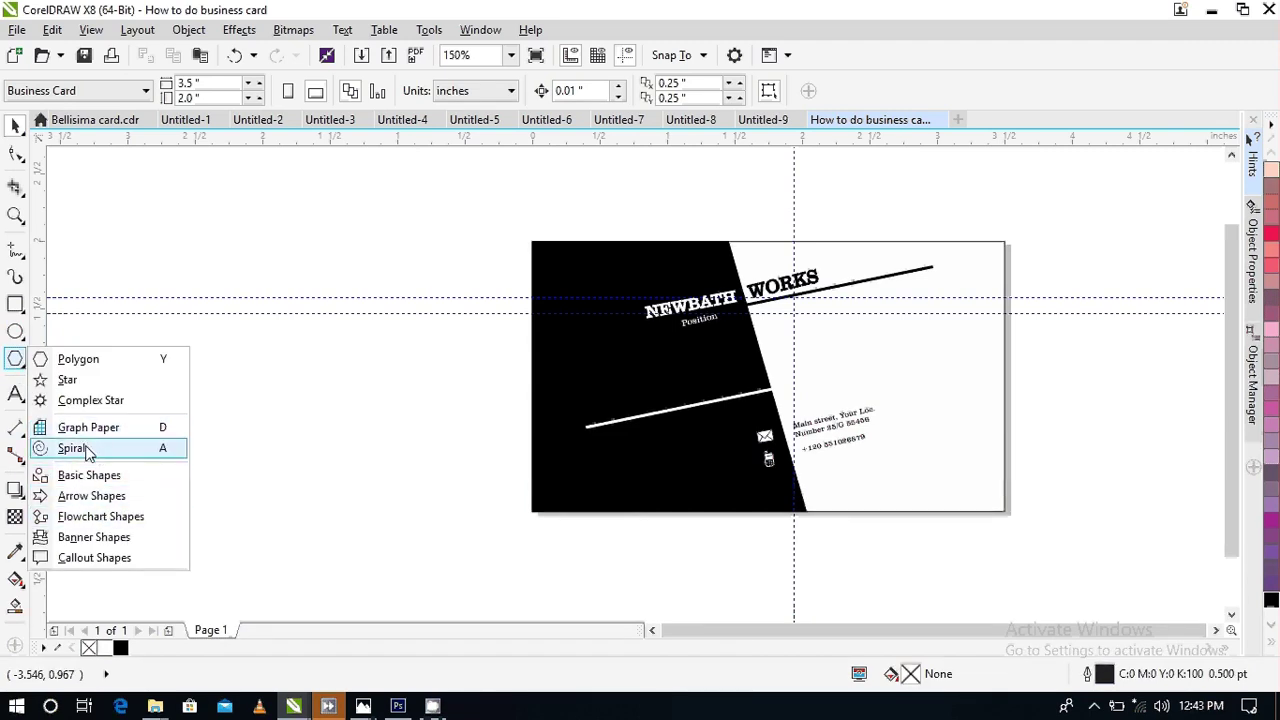
pyautogui.click(89, 475)
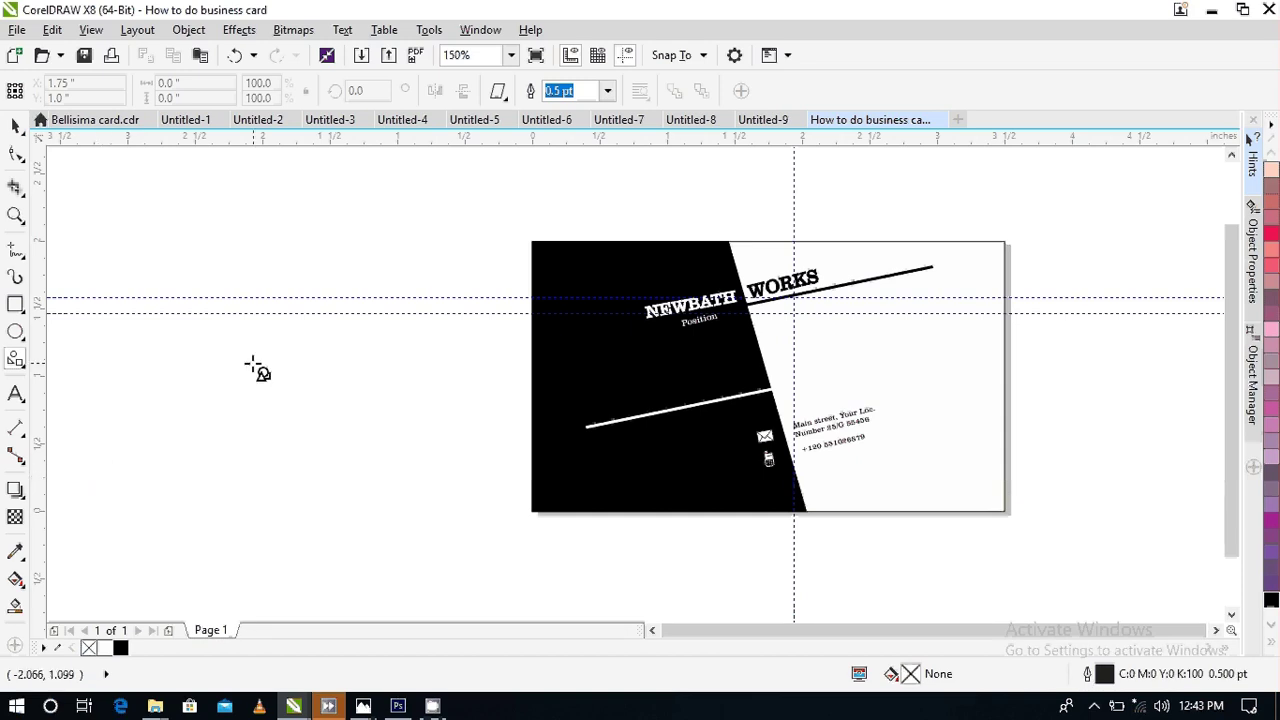
pyautogui.moveTo(174, 359); pyautogui.dragTo(312, 499)
pyautogui.press('Delete')
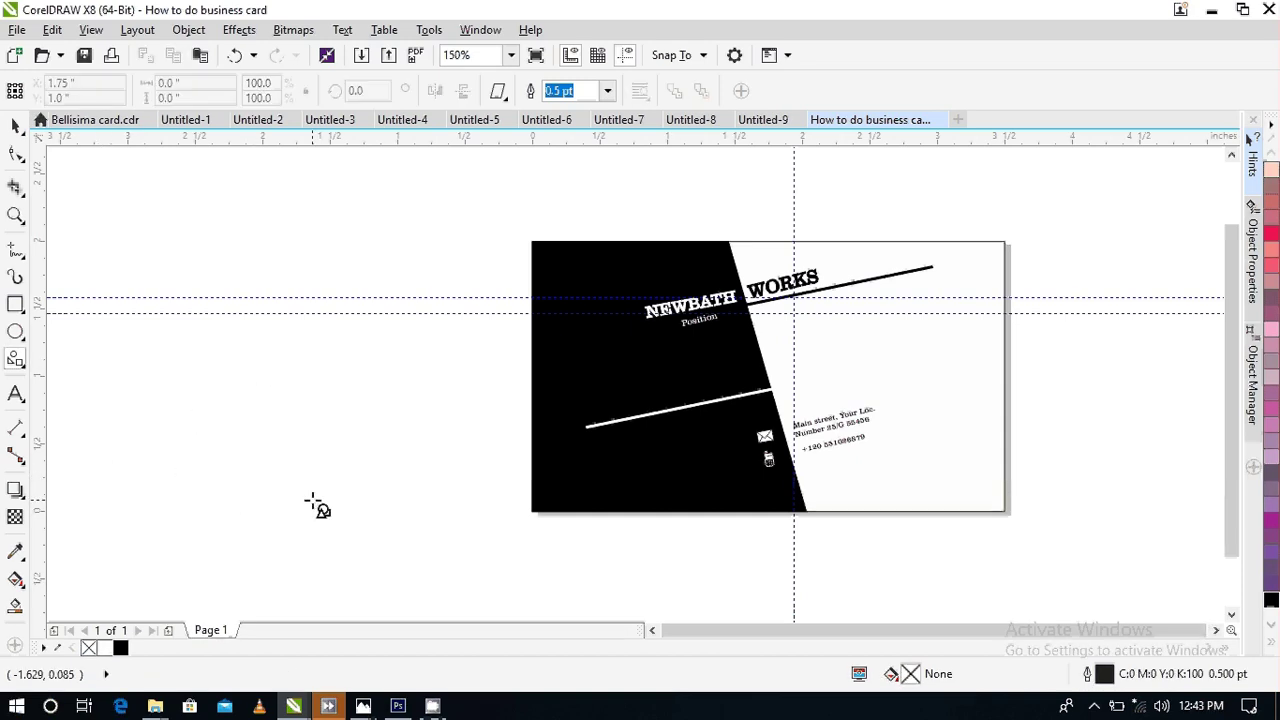
pyautogui.click(500, 98)
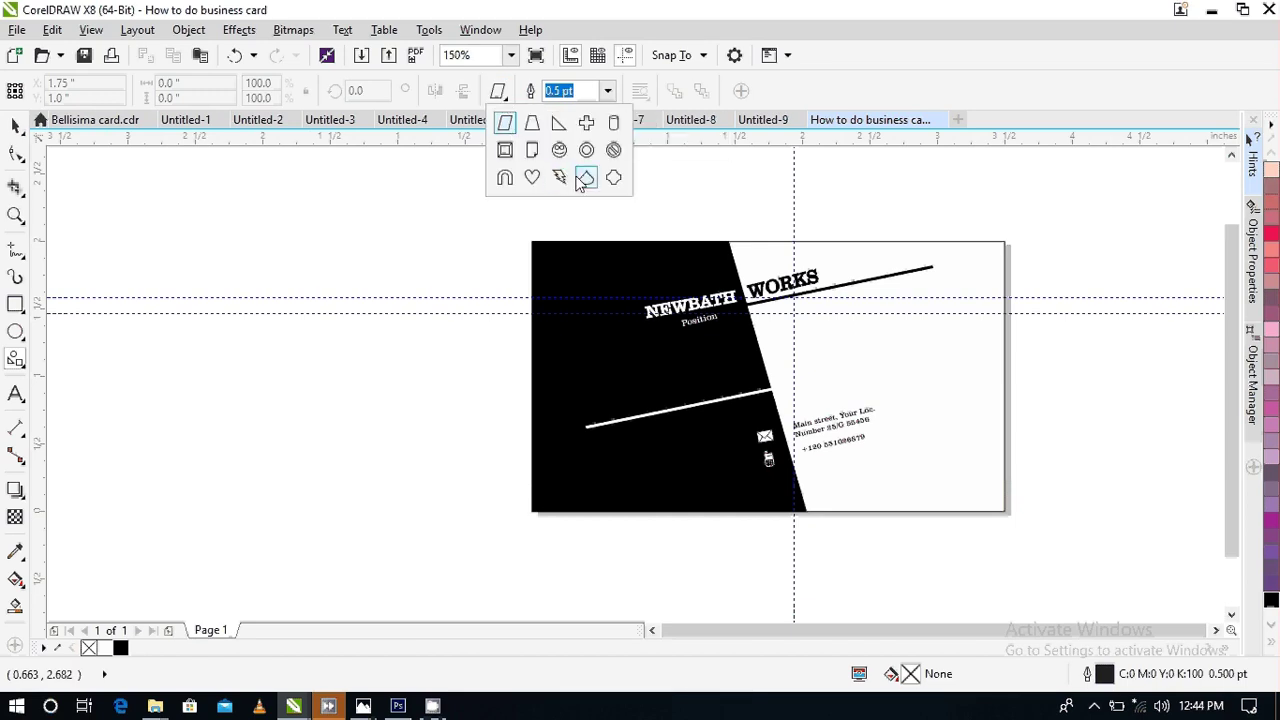
pyautogui.click(586, 178)
pyautogui.moveTo(328, 214); pyautogui.dragTo(378, 314)
pyautogui.click(15, 125)
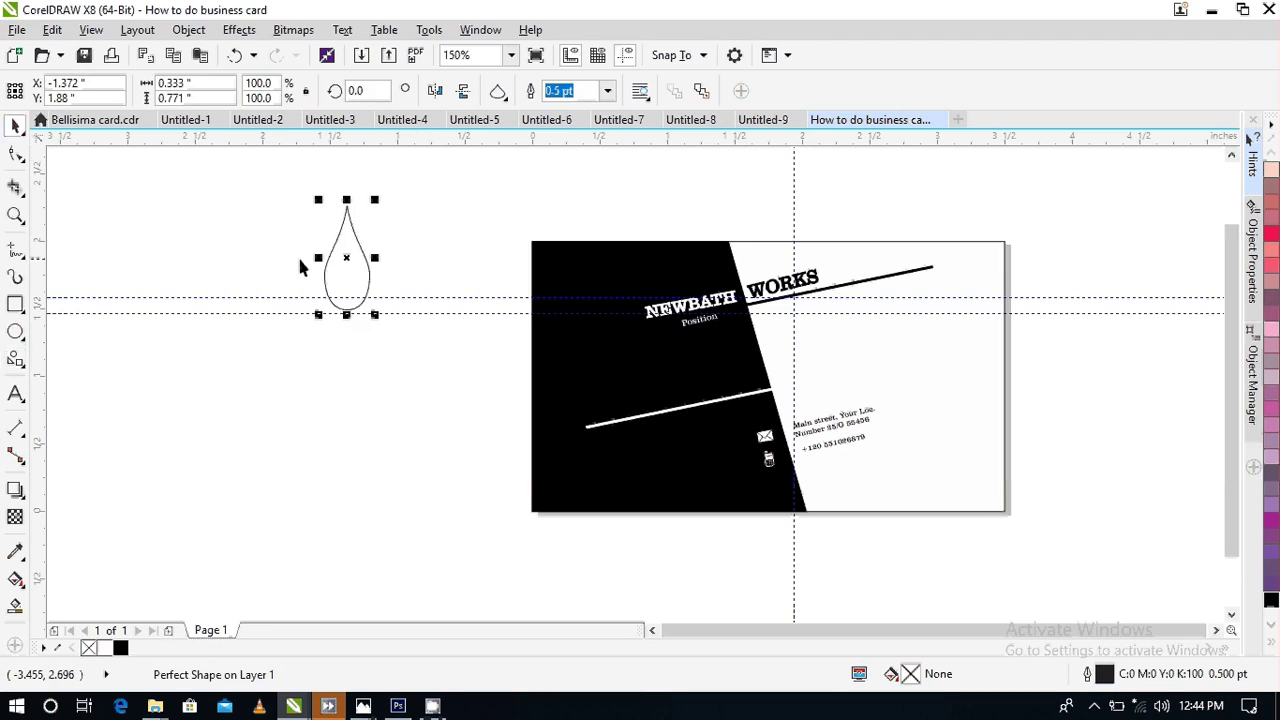
# - Rotate the teardrop to about 178.9° so its tip points down, and move it lower toward the card
pyautogui.click(340, 261)
pyautogui.moveTo(376, 197); pyautogui.dragTo(329, 337)
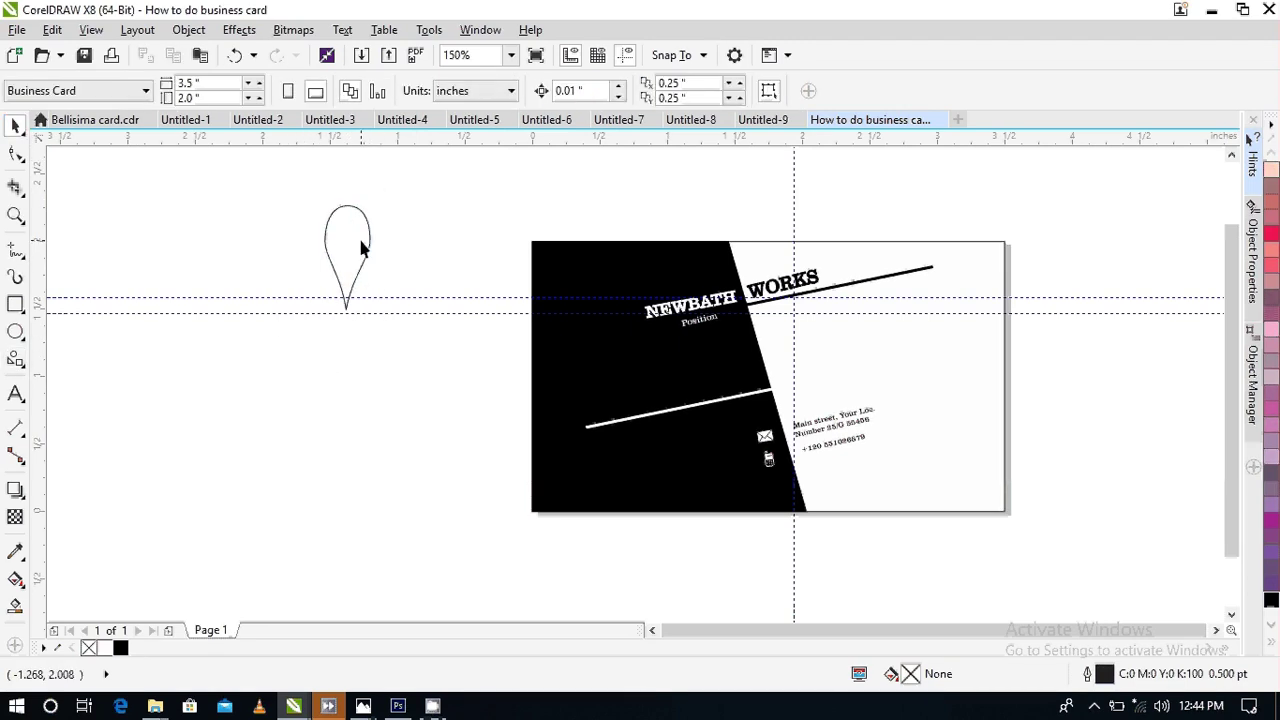
pyautogui.moveTo(363, 249); pyautogui.dragTo(425, 393)
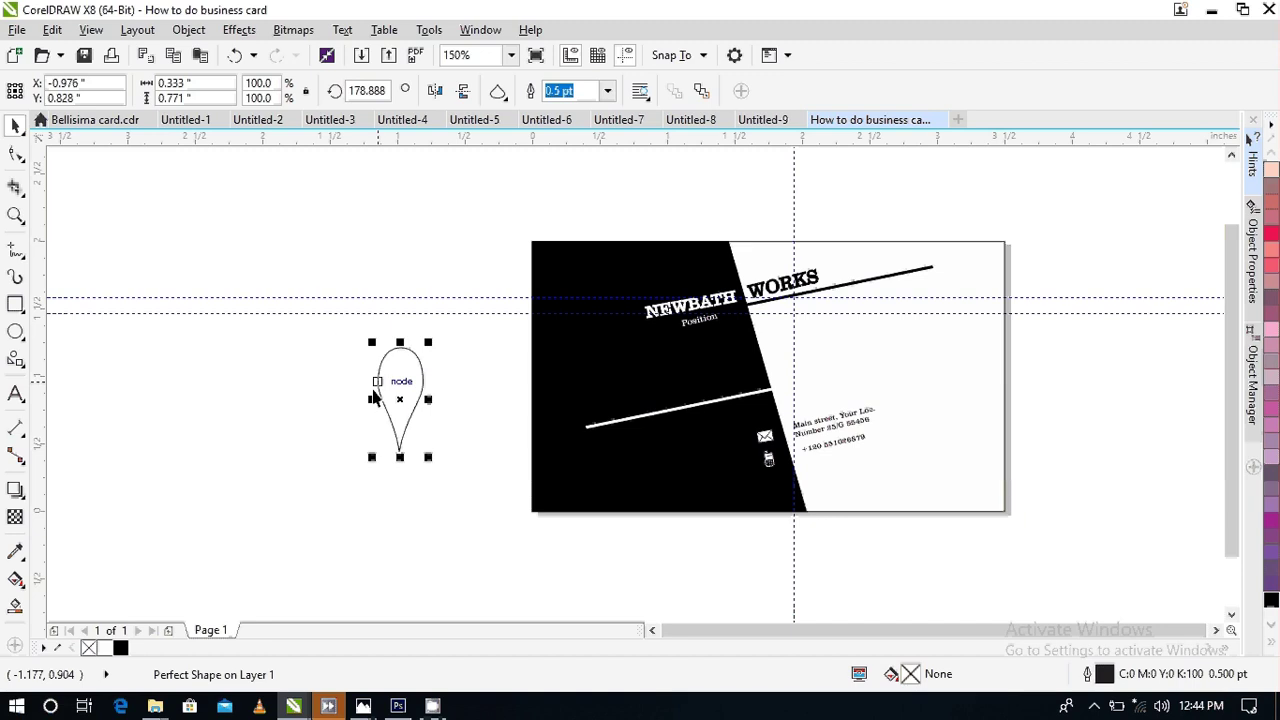
# - Move the envelope icon directly below the phone icon on the black area, at about X 1.817 and Y 0.207 inches
pyautogui.scroll(1, 772, 494)
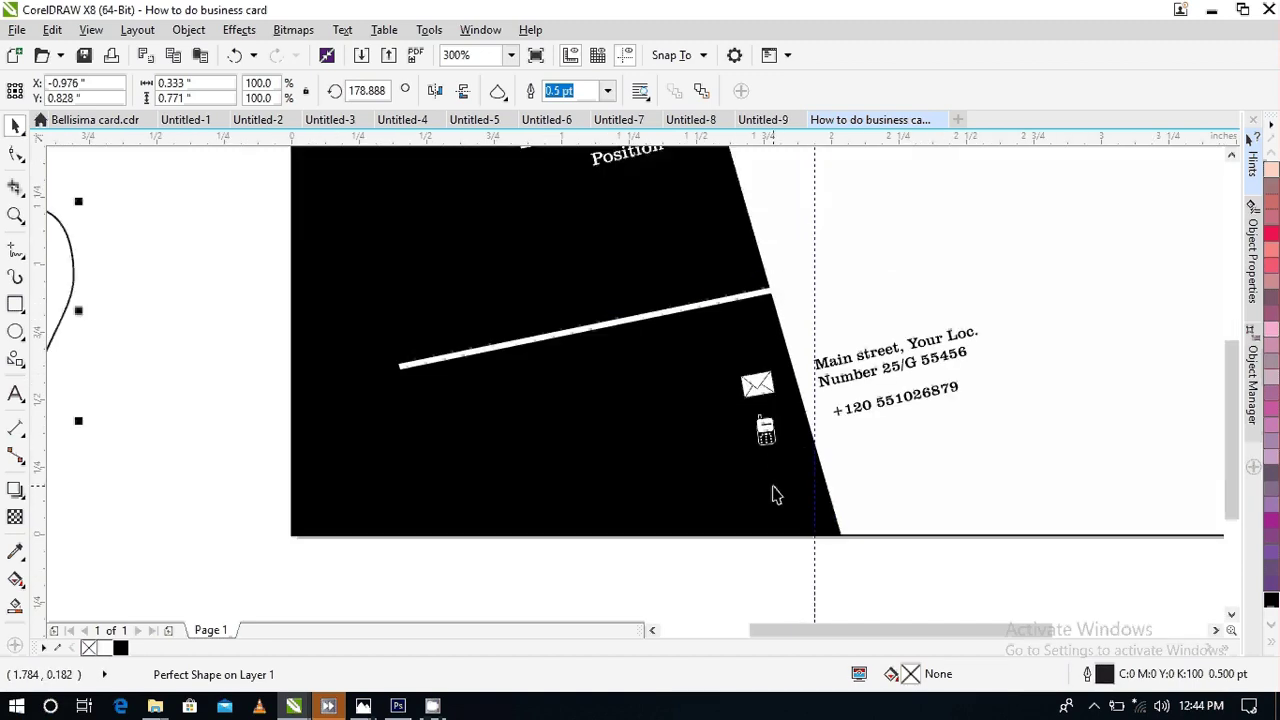
pyautogui.click(766, 431)
pyautogui.moveTo(766, 431); pyautogui.dragTo(790, 490)
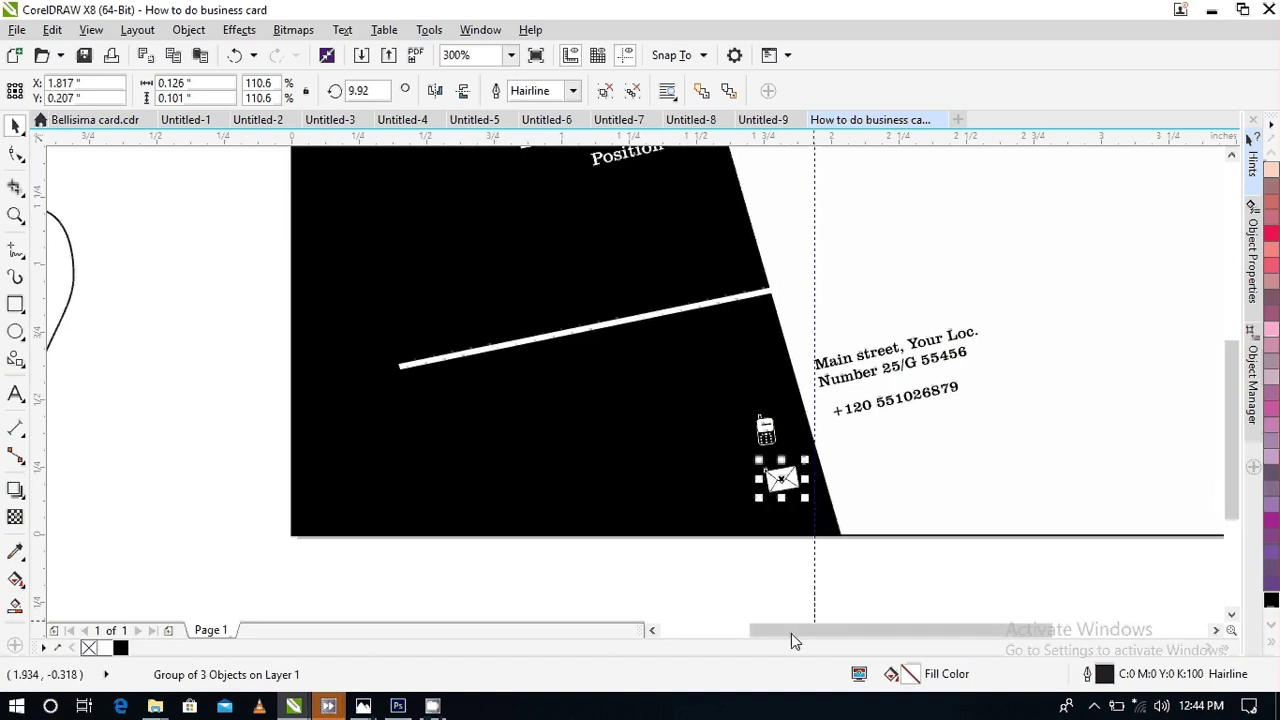
pyautogui.click(769, 581)
# - Shrink the inverted teardrop to about 0.074 by 0.171 inches and fill it with white
pyautogui.scroll(-1, 800, 570)
pyautogui.moveTo(397, 430); pyautogui.dragTo(333, 450)
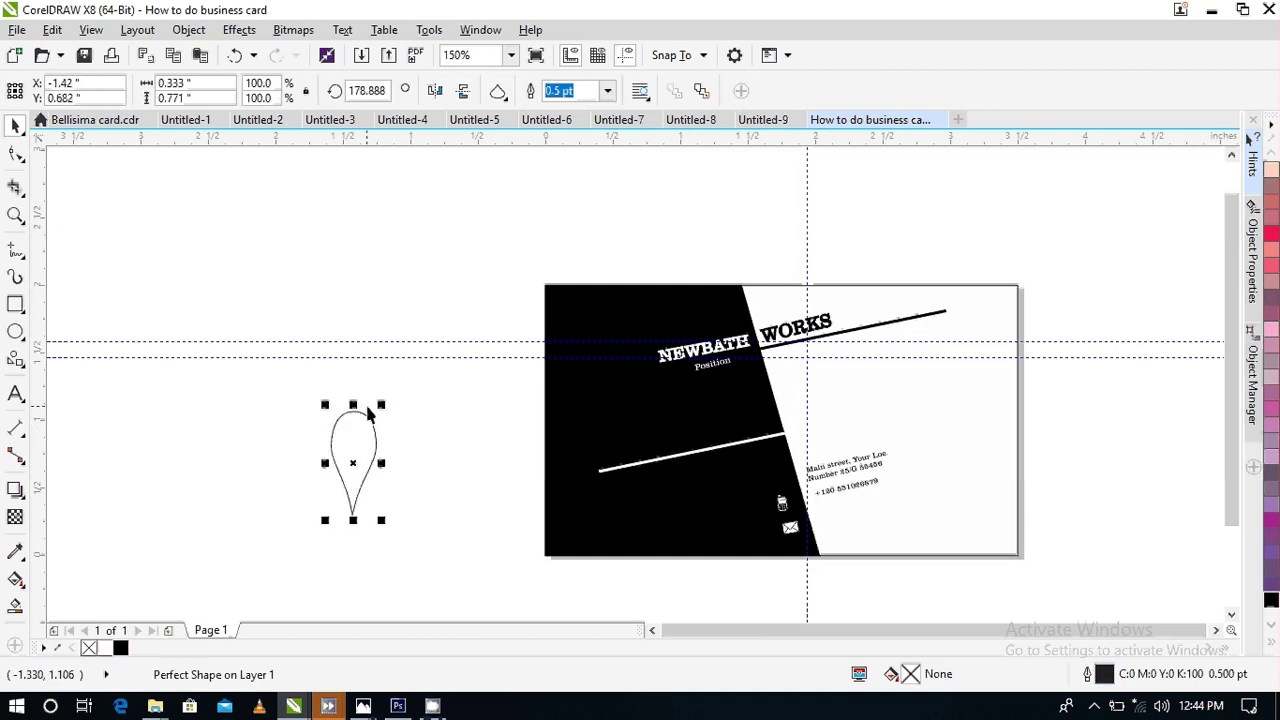
pyautogui.moveTo(381, 404); pyautogui.dragTo(364, 445)
pyautogui.click(324, 473)
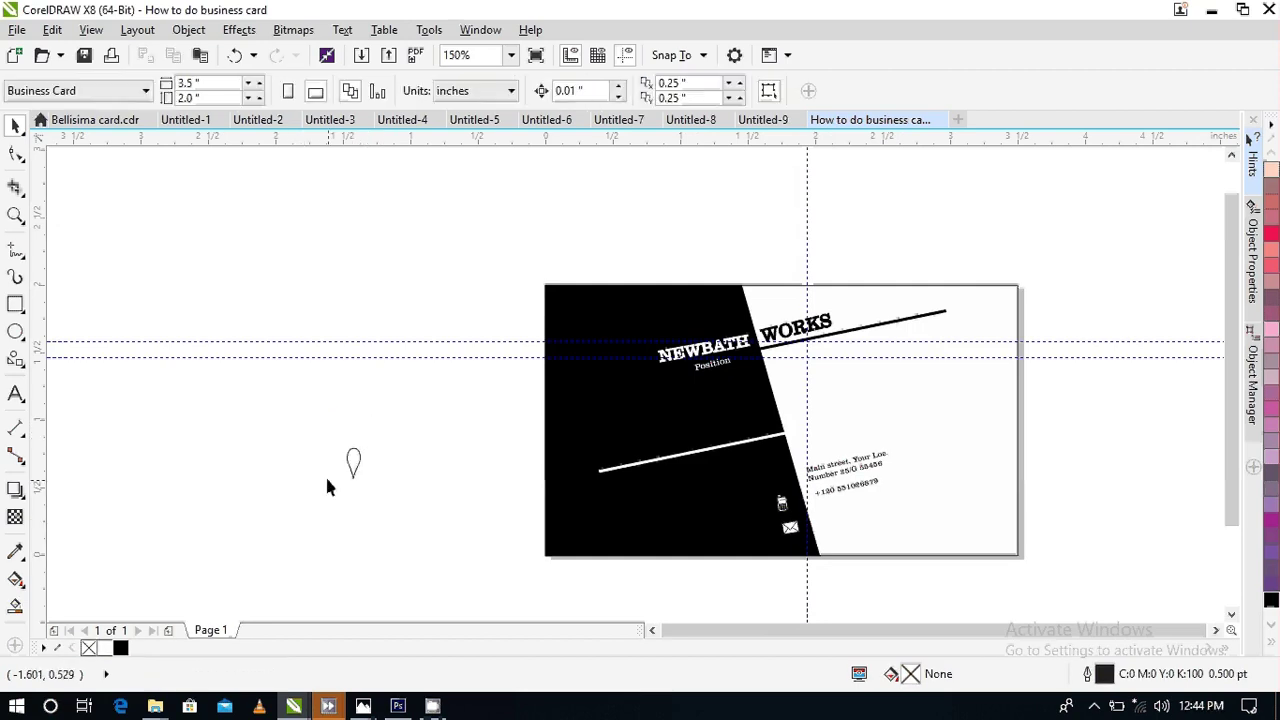
pyautogui.scroll(1, 324, 473)
pyautogui.click(376, 453)
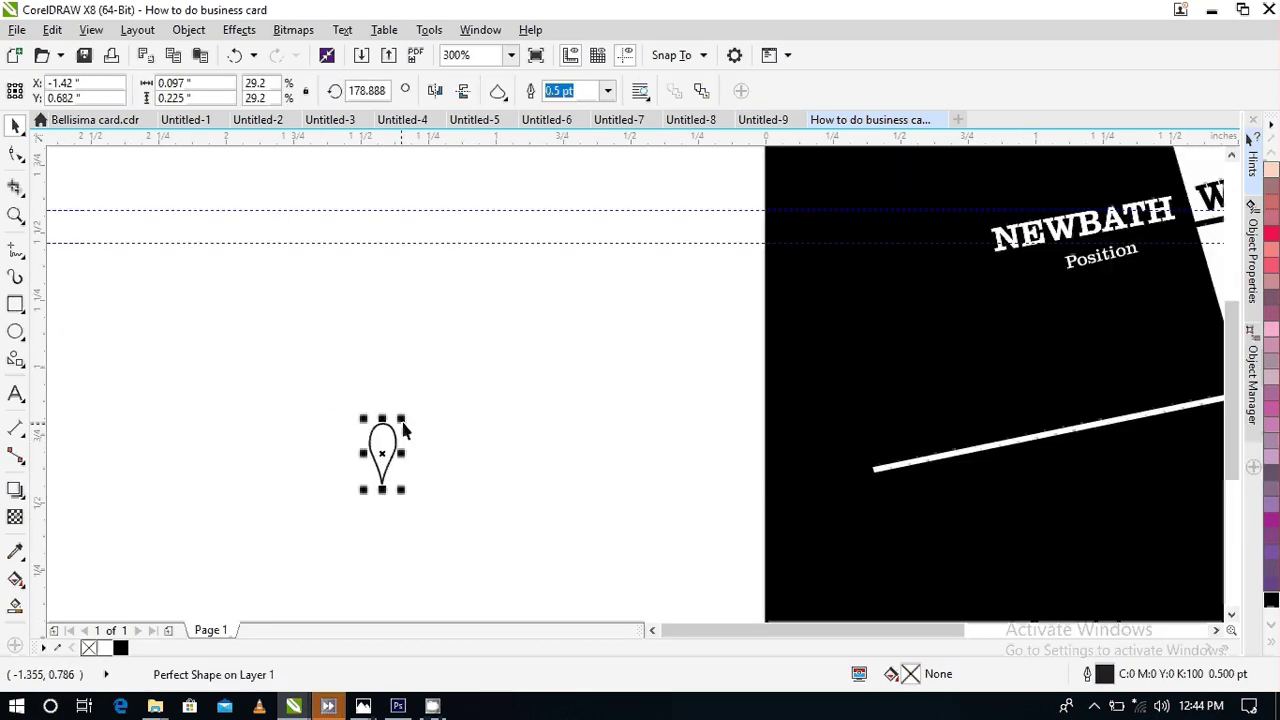
pyautogui.moveTo(402, 419); pyautogui.dragTo(398, 426)
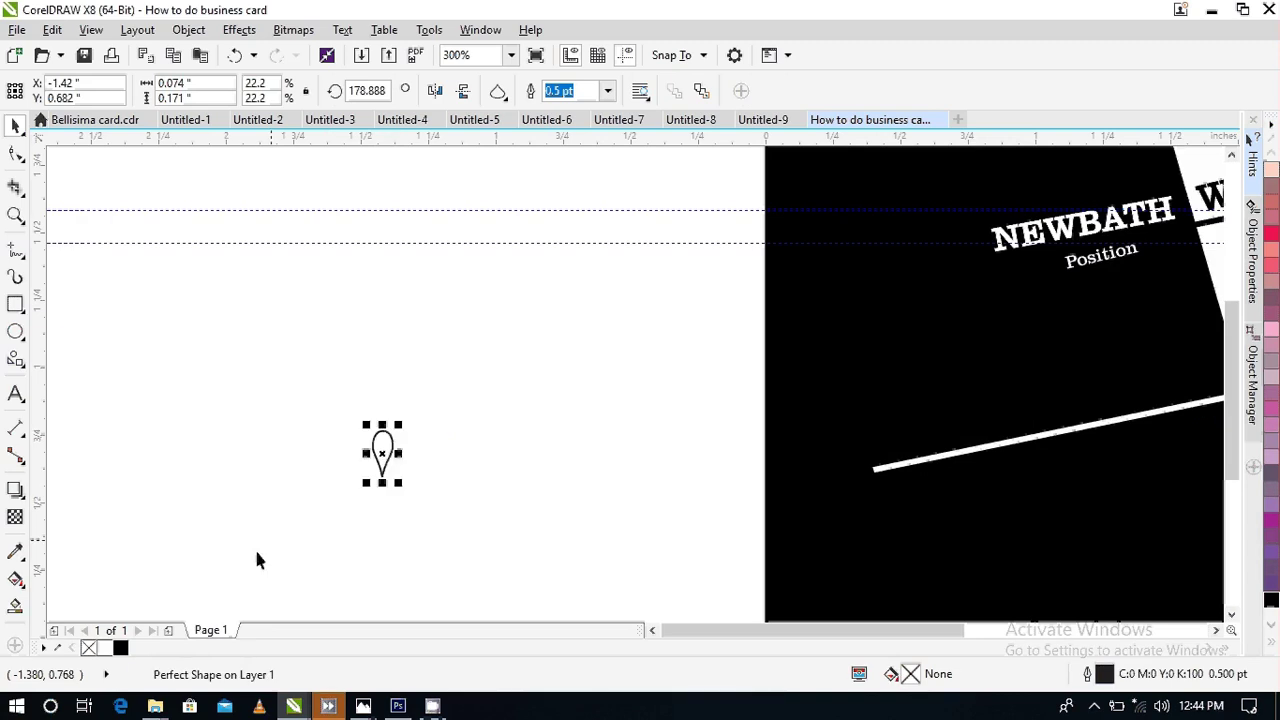
pyautogui.click(104, 648)
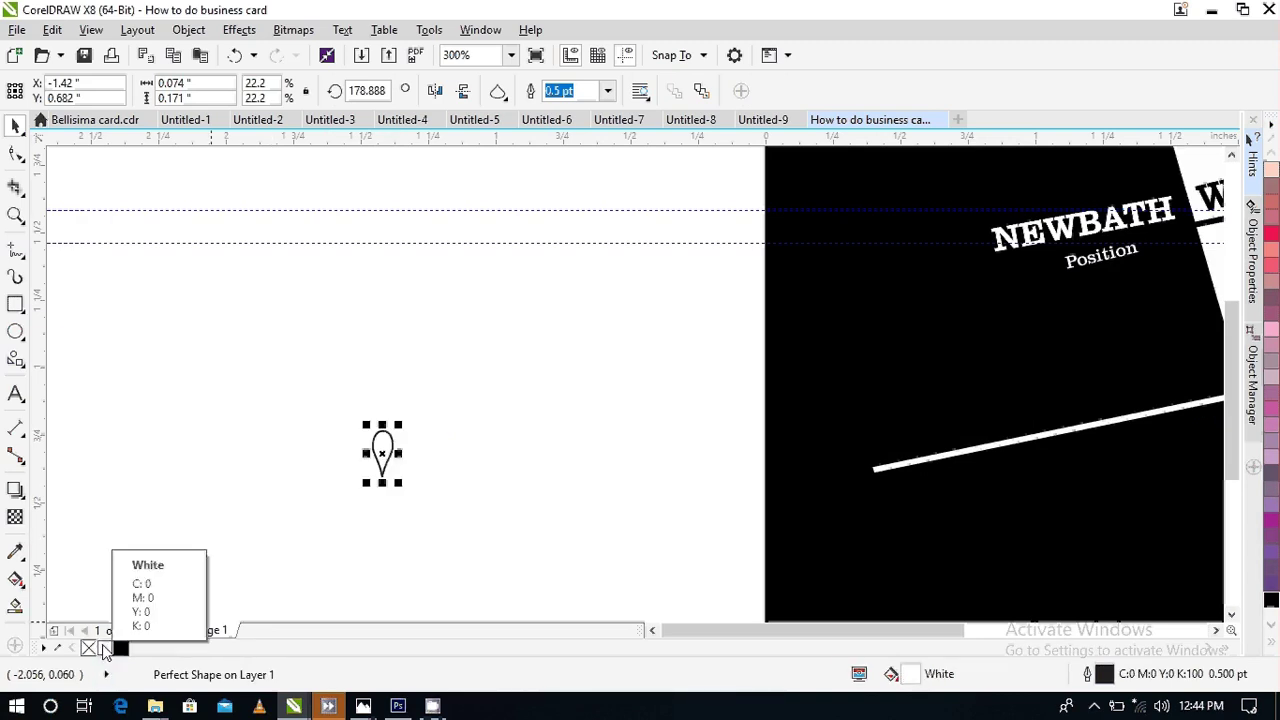
pyautogui.click(83, 478)
# - Draw a small ellipse about 0.035 by 0.042 inches and place it inside the round head of the teardrop
pyautogui.click(15, 331)
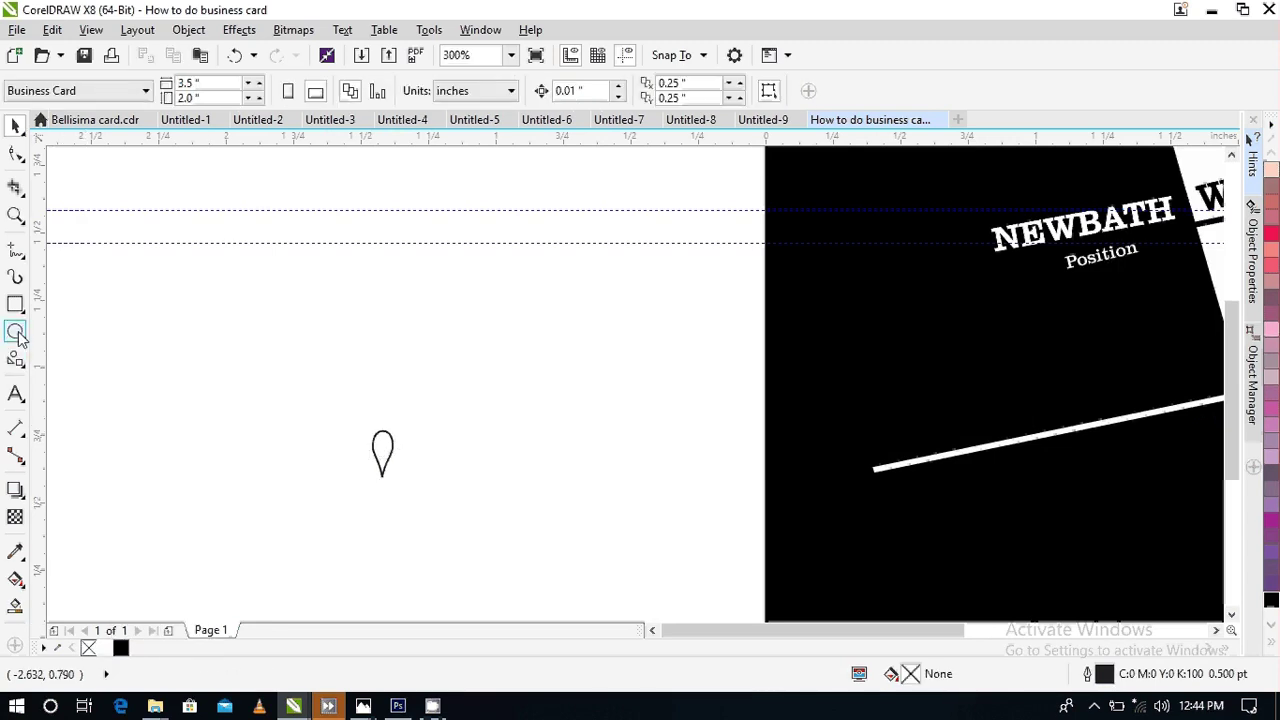
pyautogui.moveTo(188, 354); pyautogui.dragTo(200, 363)
pyautogui.click(15, 126)
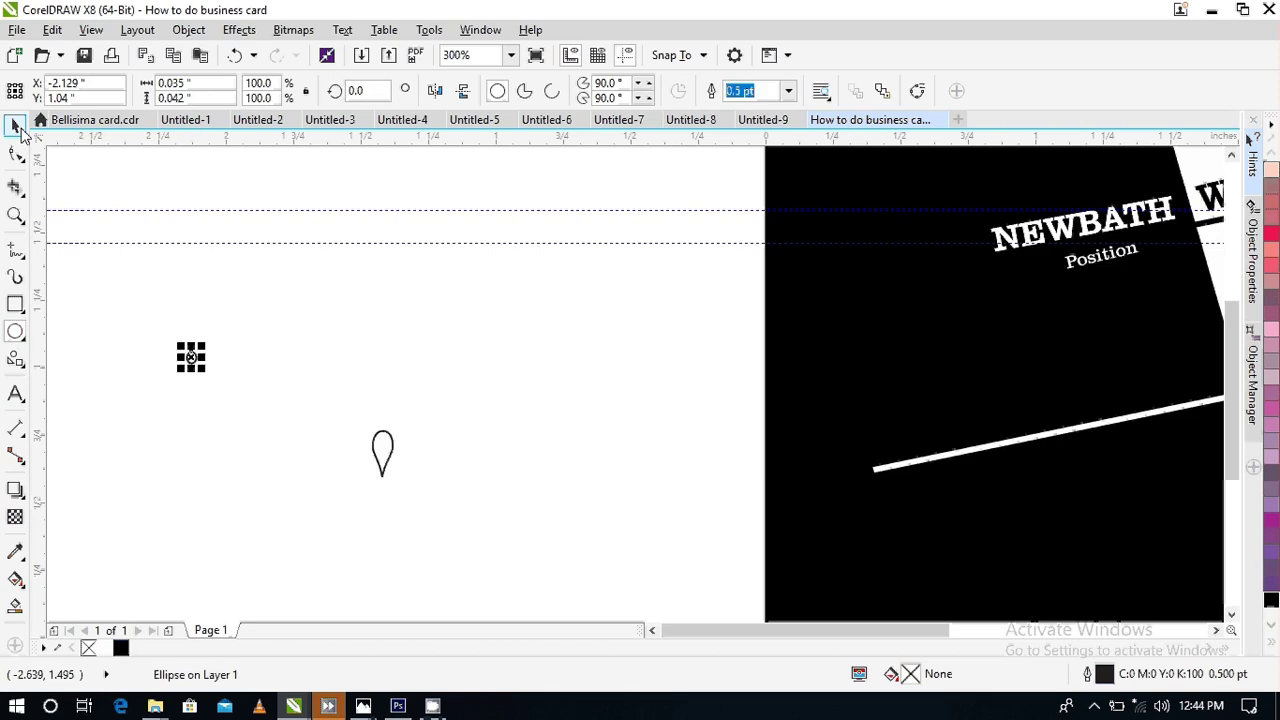
pyautogui.click(385, 400)
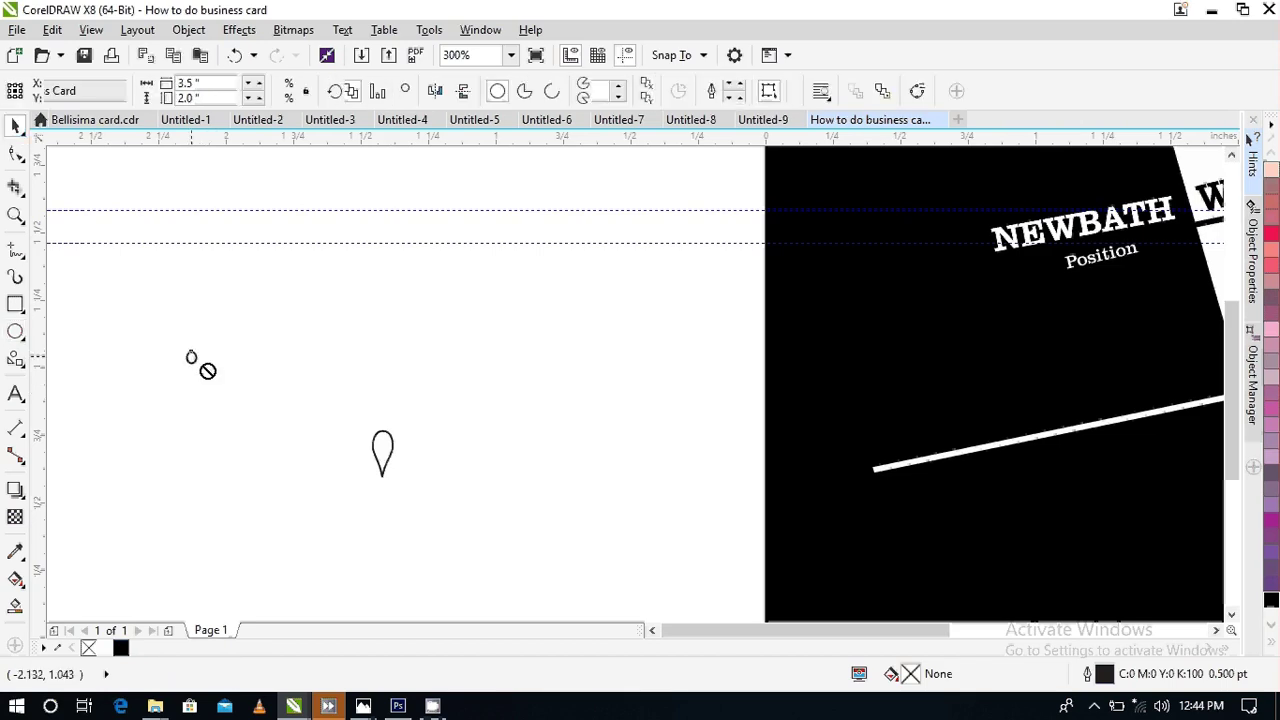
pyautogui.moveTo(192, 358); pyautogui.dragTo(391, 449)
pyautogui.scroll(2, 383, 455)
pyautogui.press('Escape')
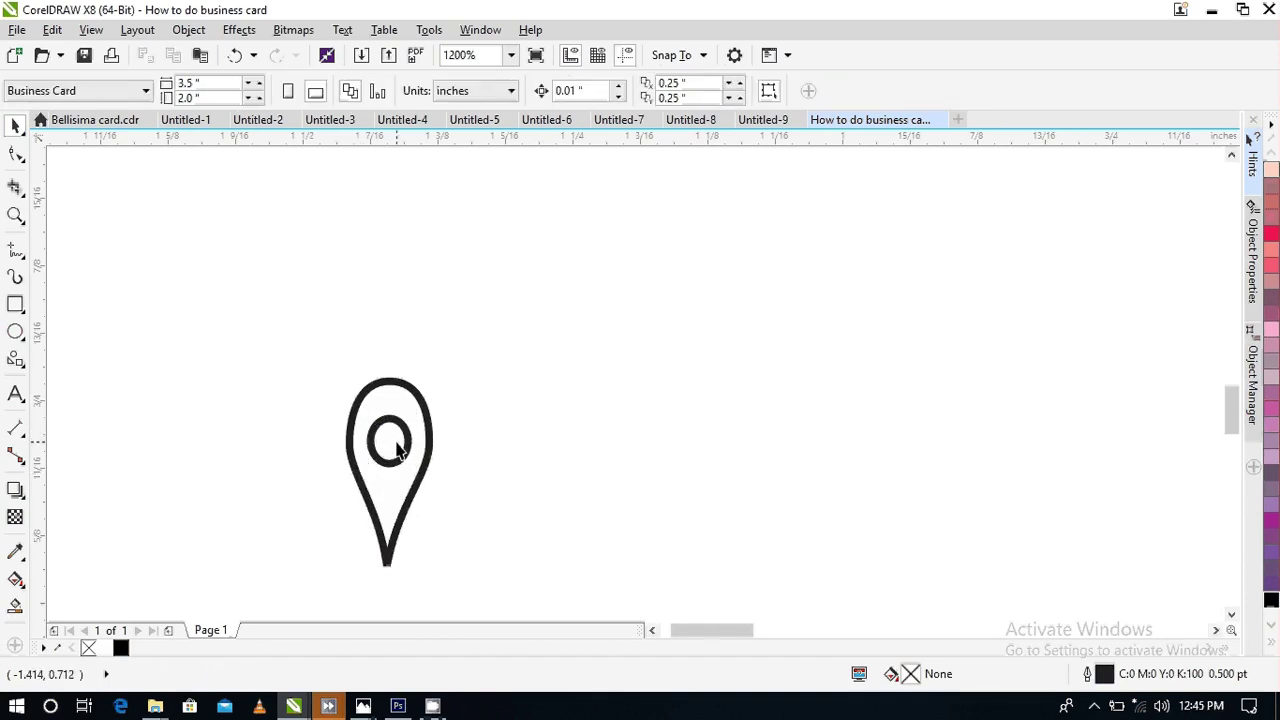
# - Set both the fill and the outline of the small ellipse inside the teardrop to white
pyautogui.click(396, 448)
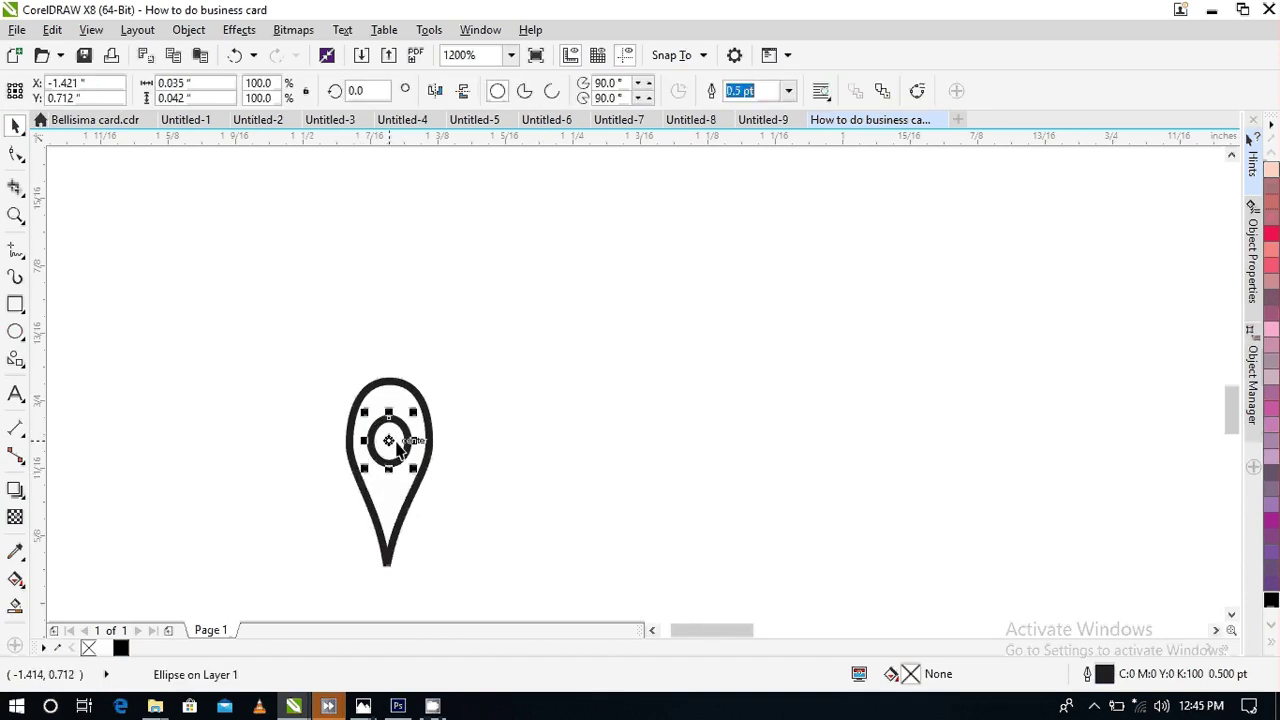
pyautogui.click(104, 648)
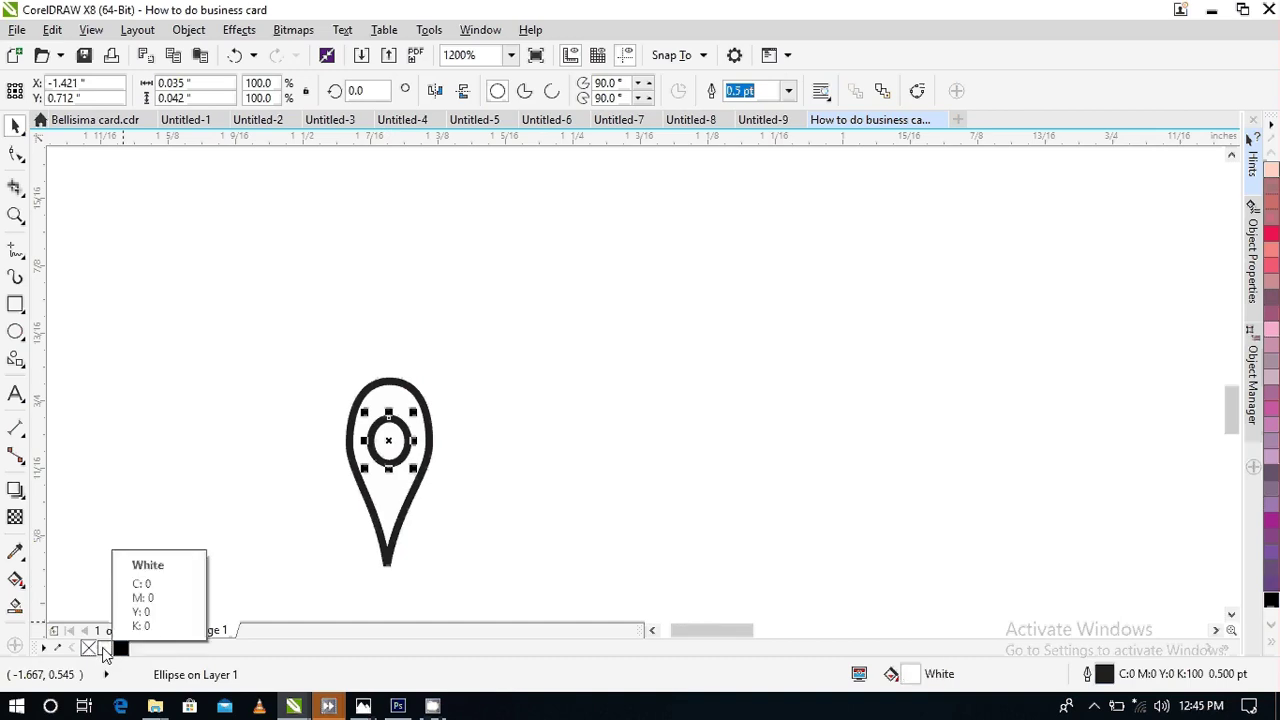
pyautogui.rightClick(104, 648)
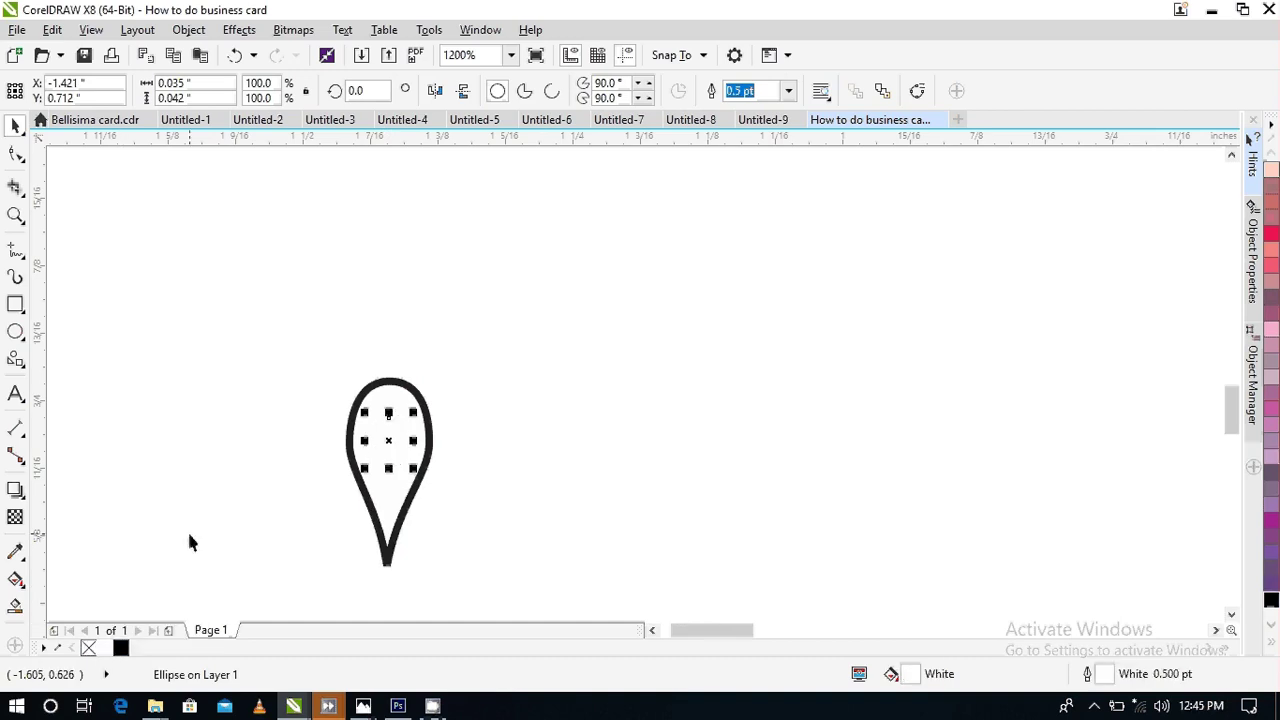
# - Undo the white outline on the small ellipse inside the teardrop
pyautogui.hotkey('ctrl', 'z')
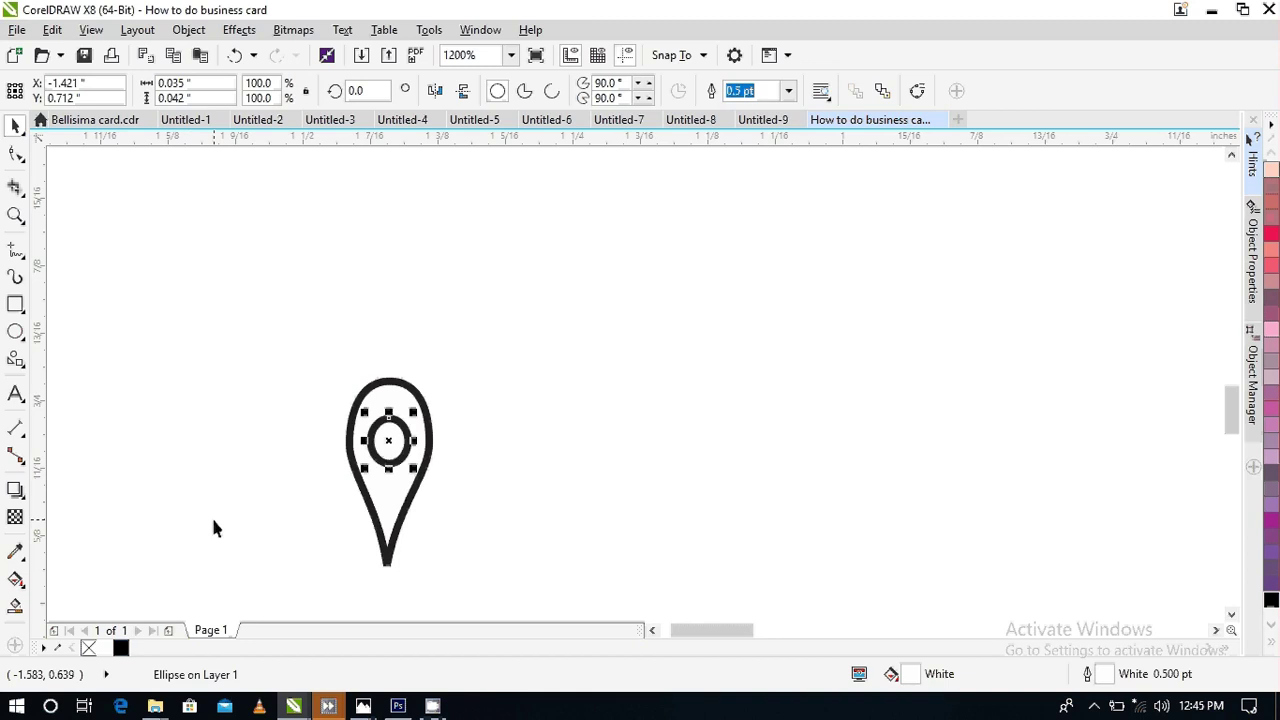
pyautogui.press('Escape')
pyautogui.hotkey('ctrl', 'z')
pyautogui.hotkey('ctrl', 'z')
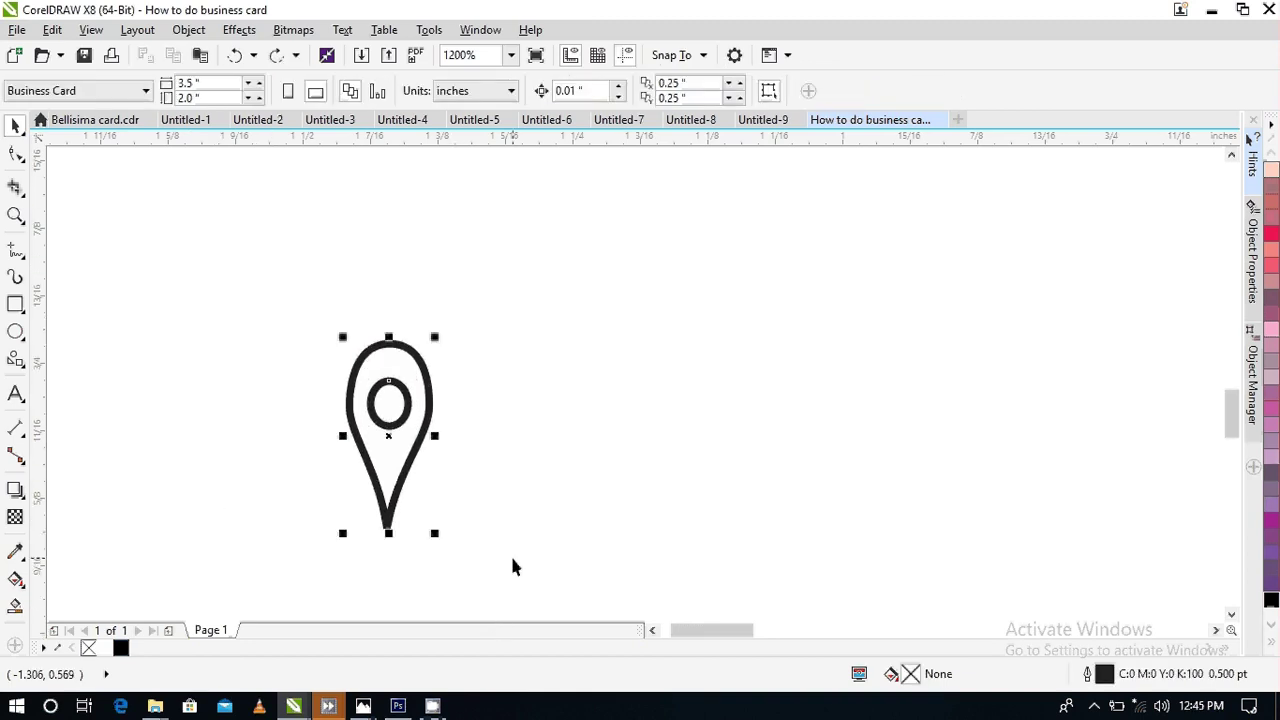
# - Move the teardrop and its inner ellipse together onto the black area above the phone icon, at about X 1.735 and Y 0.593 inches
pyautogui.scroll(-2, 527, 590)
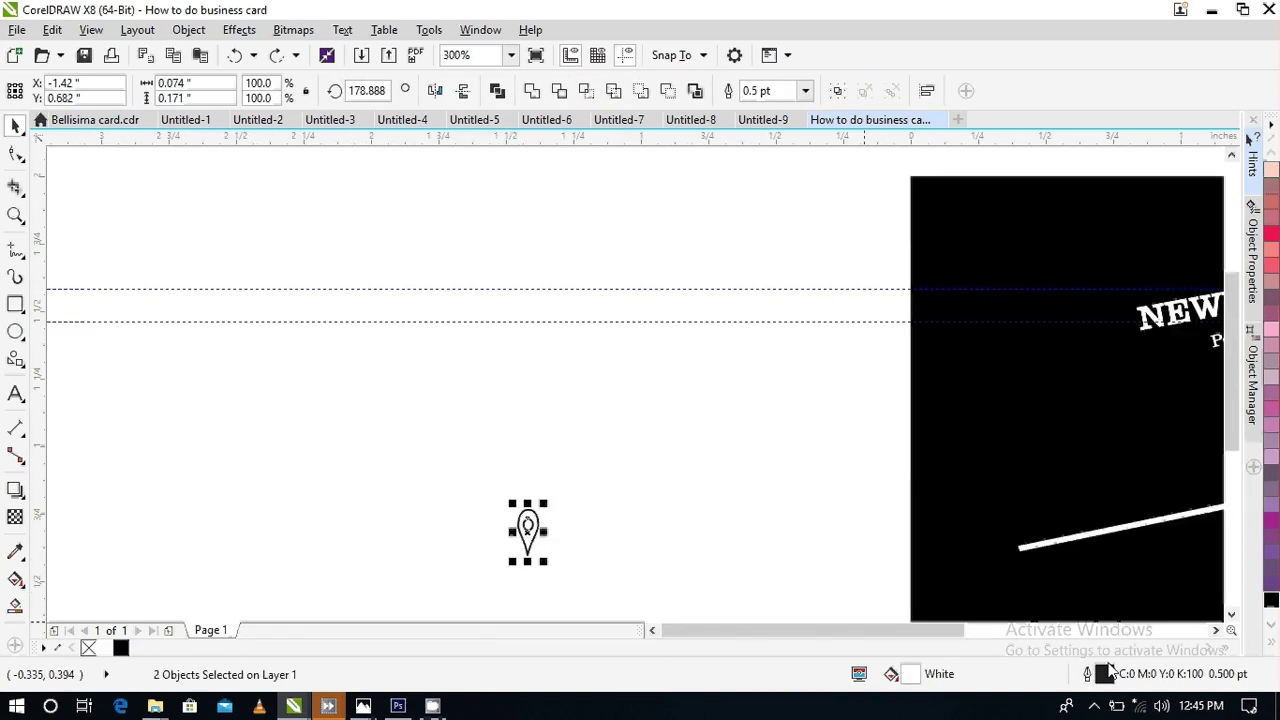
pyautogui.click(1216, 631)
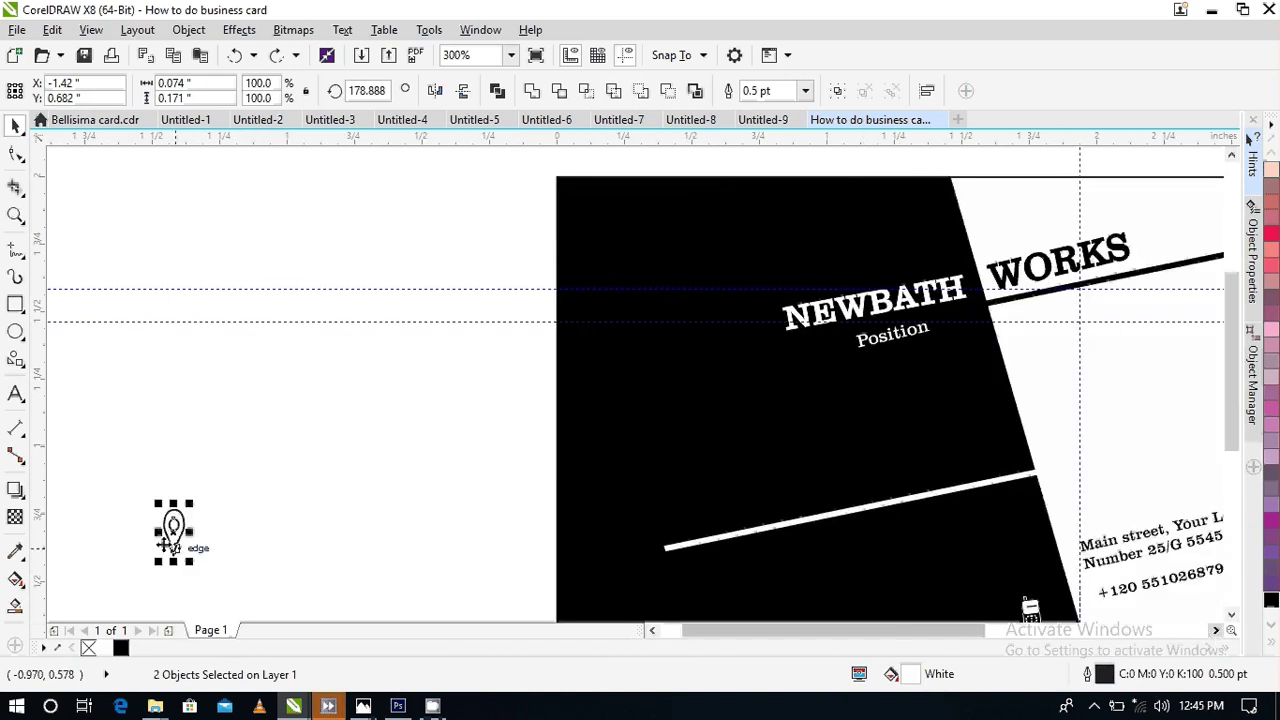
pyautogui.moveTo(166, 545); pyautogui.dragTo(1030, 565)
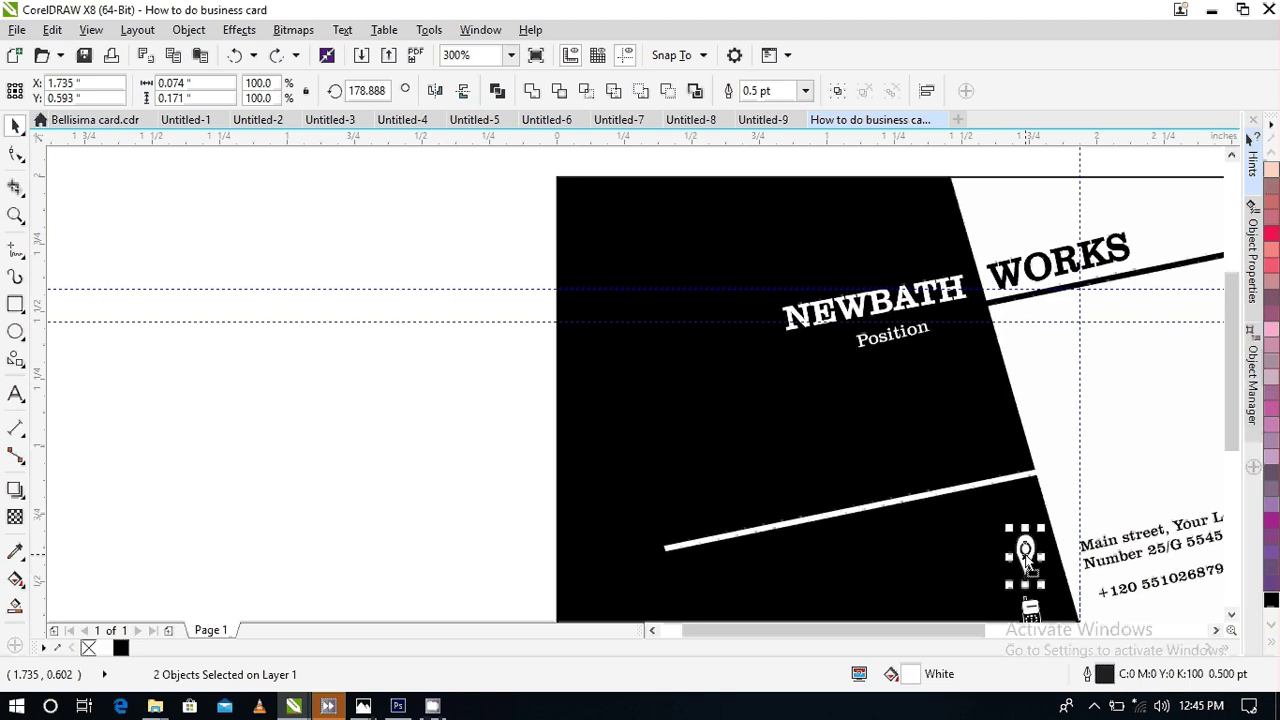
# - Shrink the location pin to about 0.056 by 0.13 inches, keeping it centred above the phone icon
pyautogui.scroll(-2, 1055, 571)
pyautogui.scroll(3, 1055, 571)
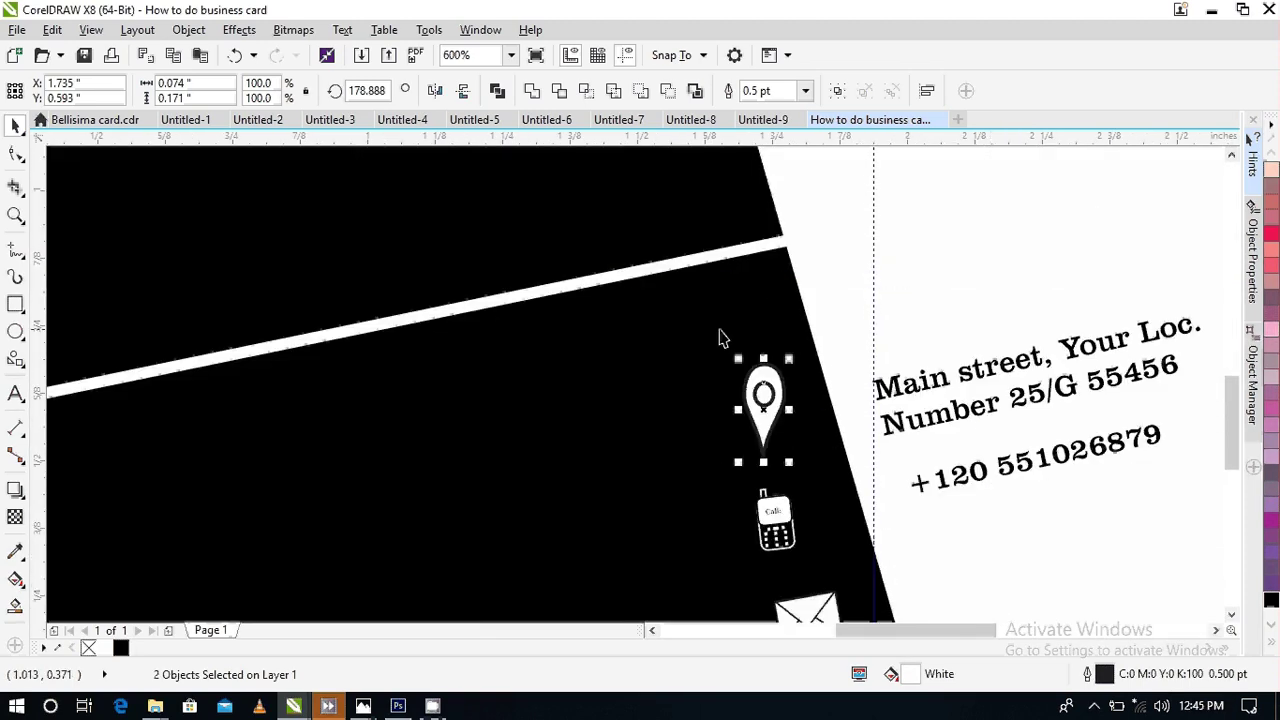
pyautogui.moveTo(790, 362); pyautogui.dragTo(784, 370)
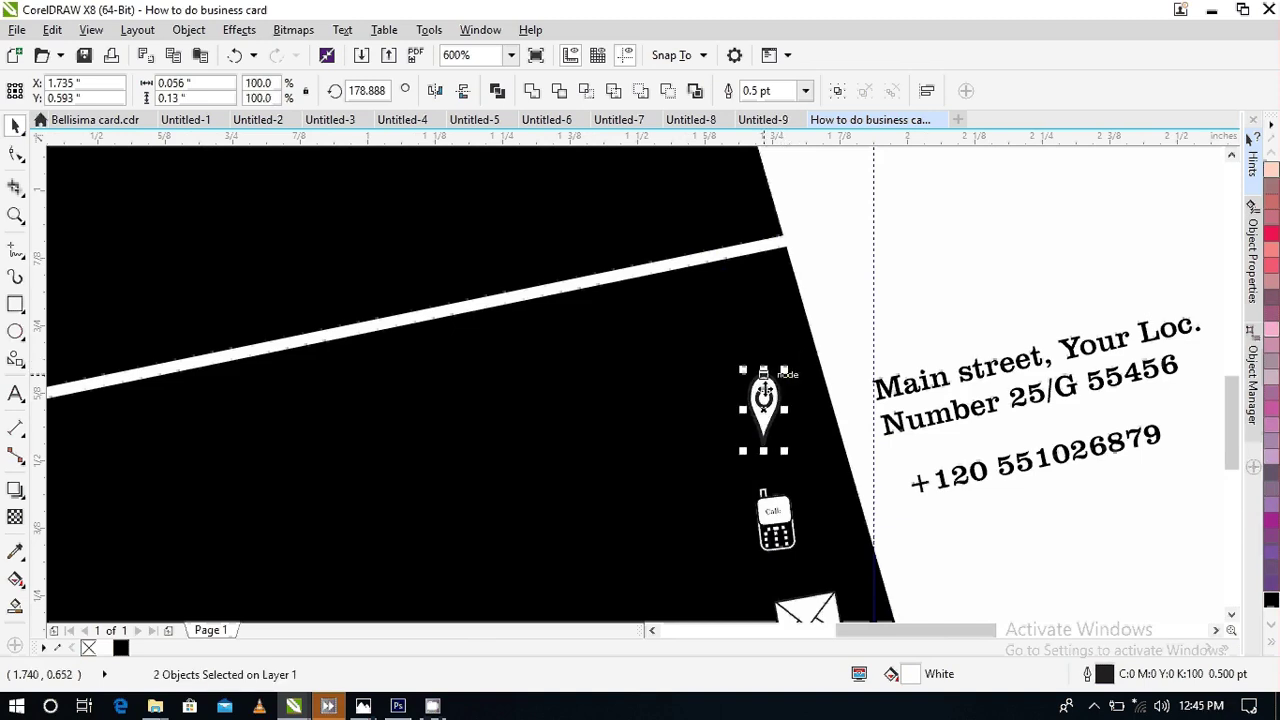
pyautogui.scroll(-1, 778, 442)
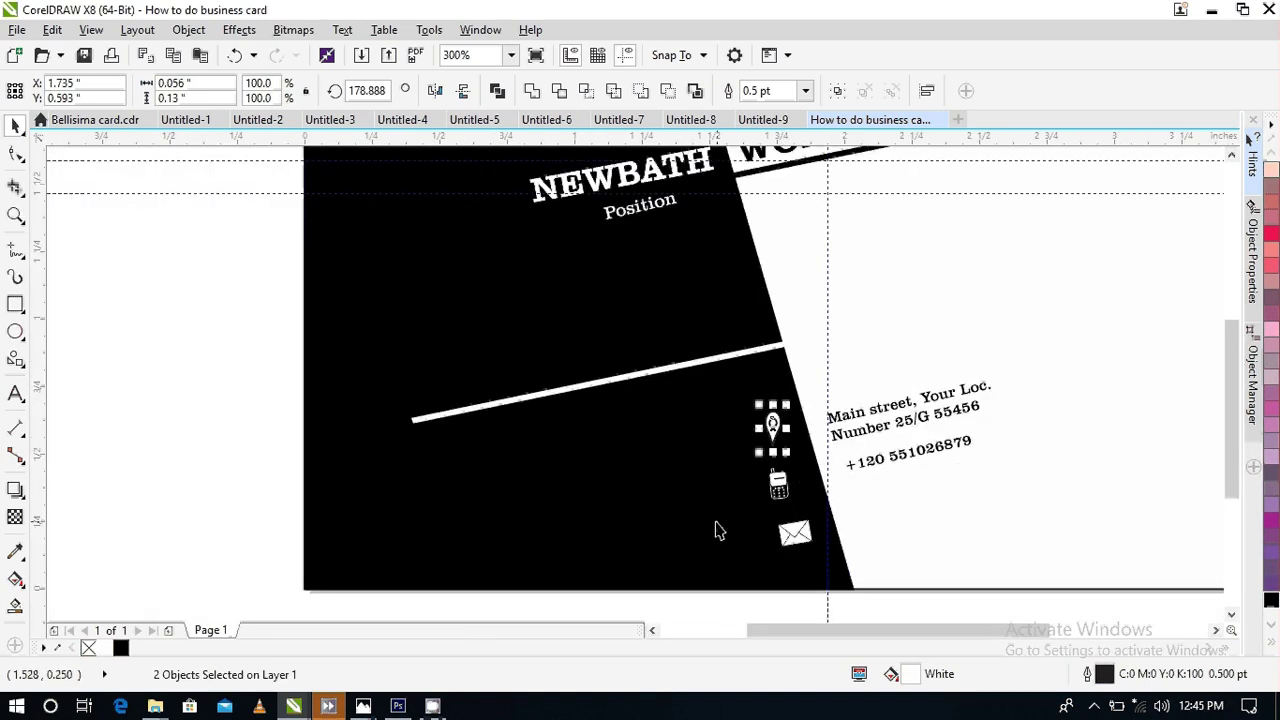
pyautogui.click(135, 584)
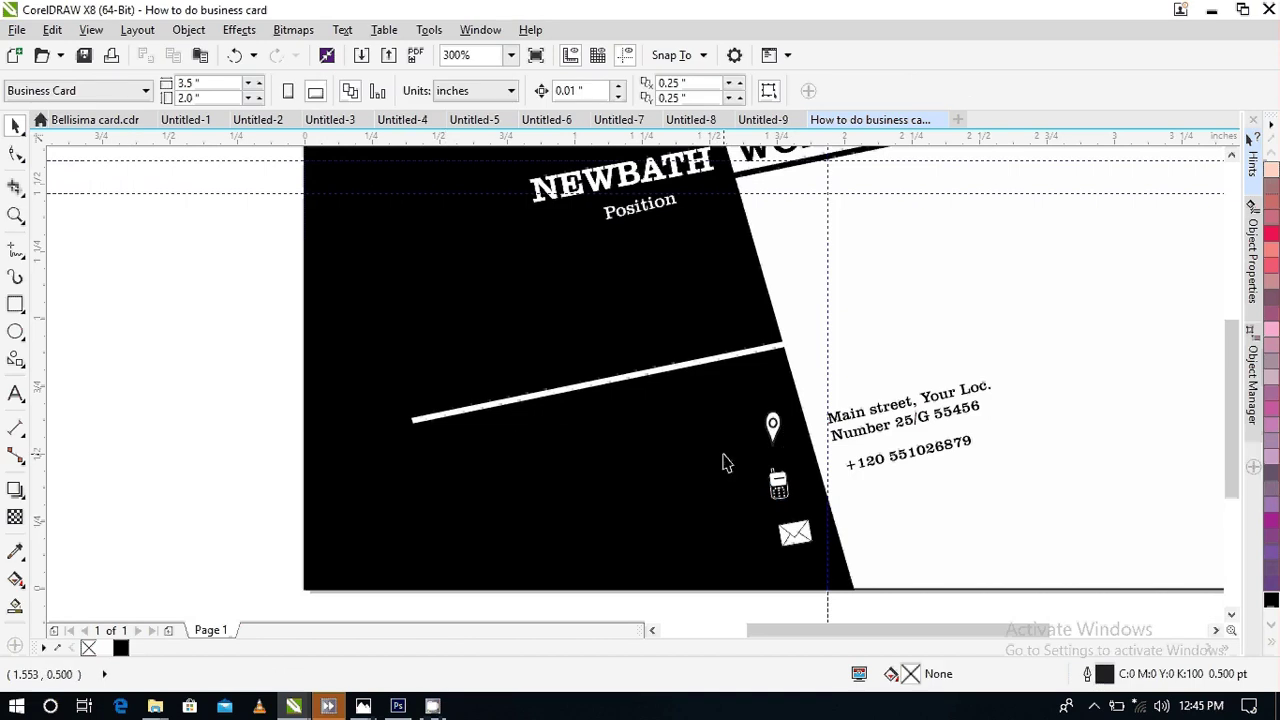
# - Set the outline of the pin's teardrop shape to white
pyautogui.scroll(1, 726, 462)
pyautogui.click(824, 390)
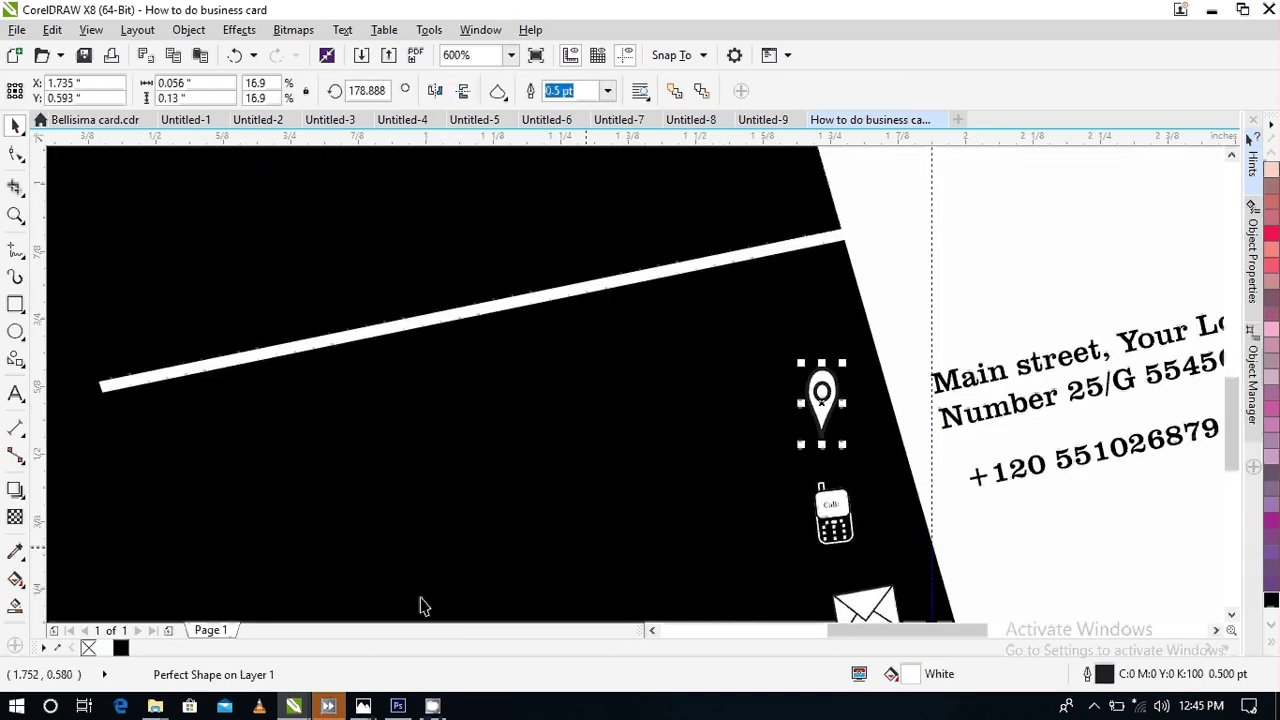
pyautogui.rightClick(104, 648)
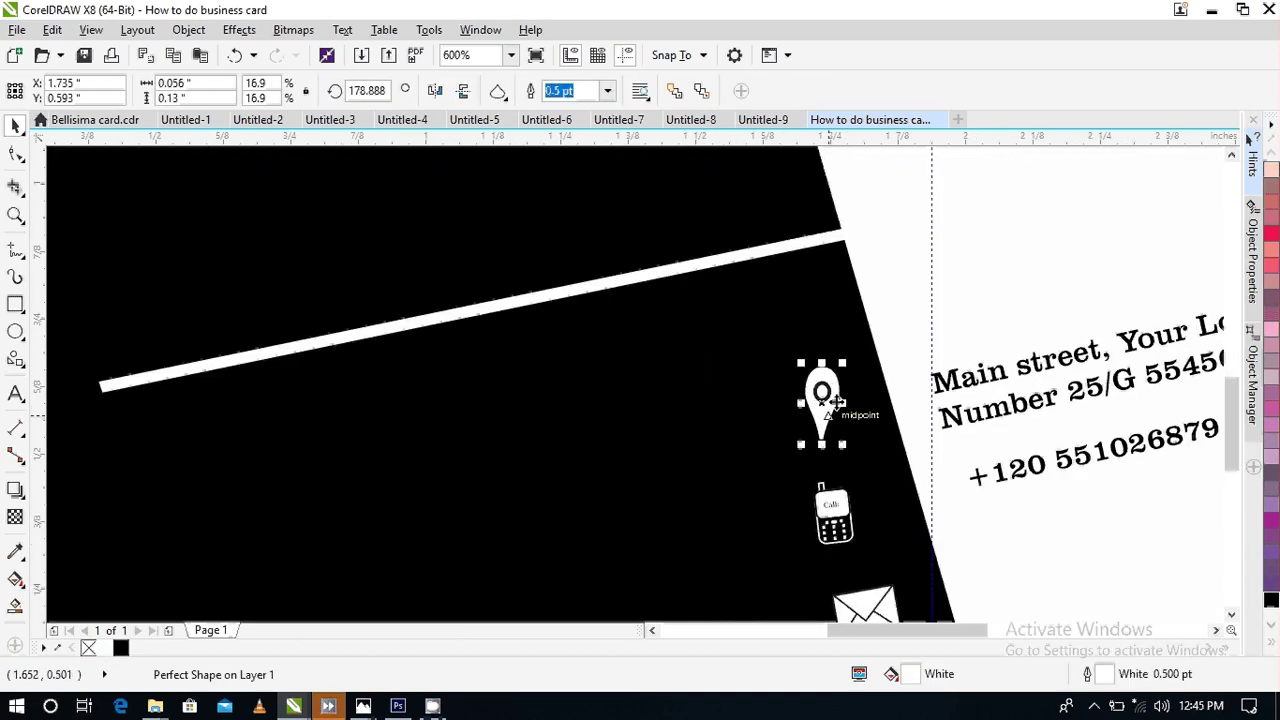
# - Set both the fill and the outline of the small ellipse inside the pin to black
pyautogui.scroll(1, 836, 402)
pyautogui.click(792, 395)
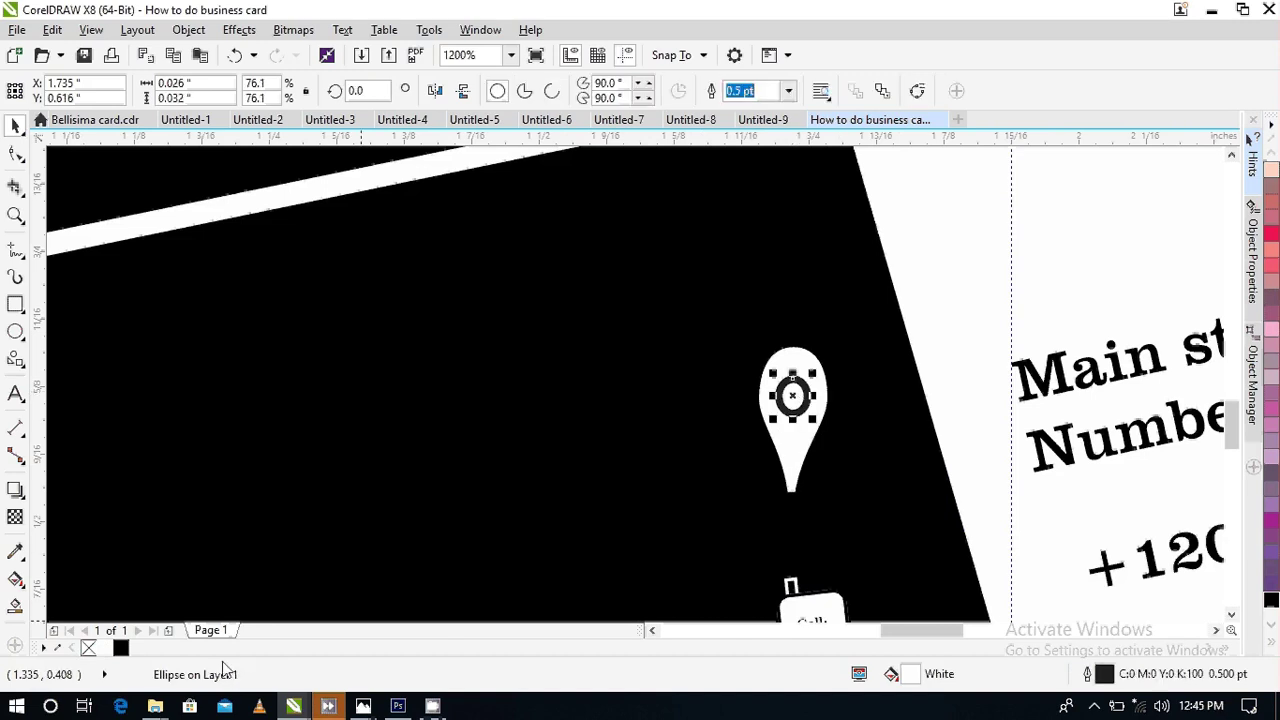
pyautogui.rightClick(106, 649)
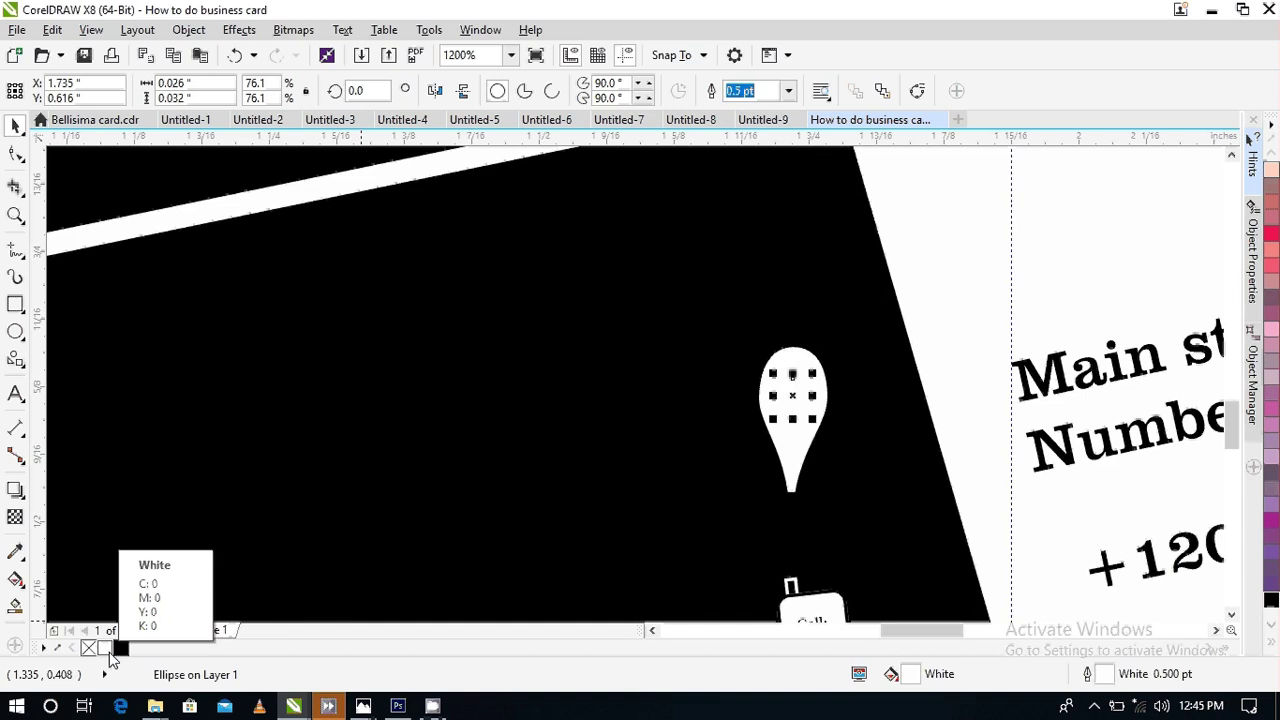
pyautogui.rightClick(120, 648)
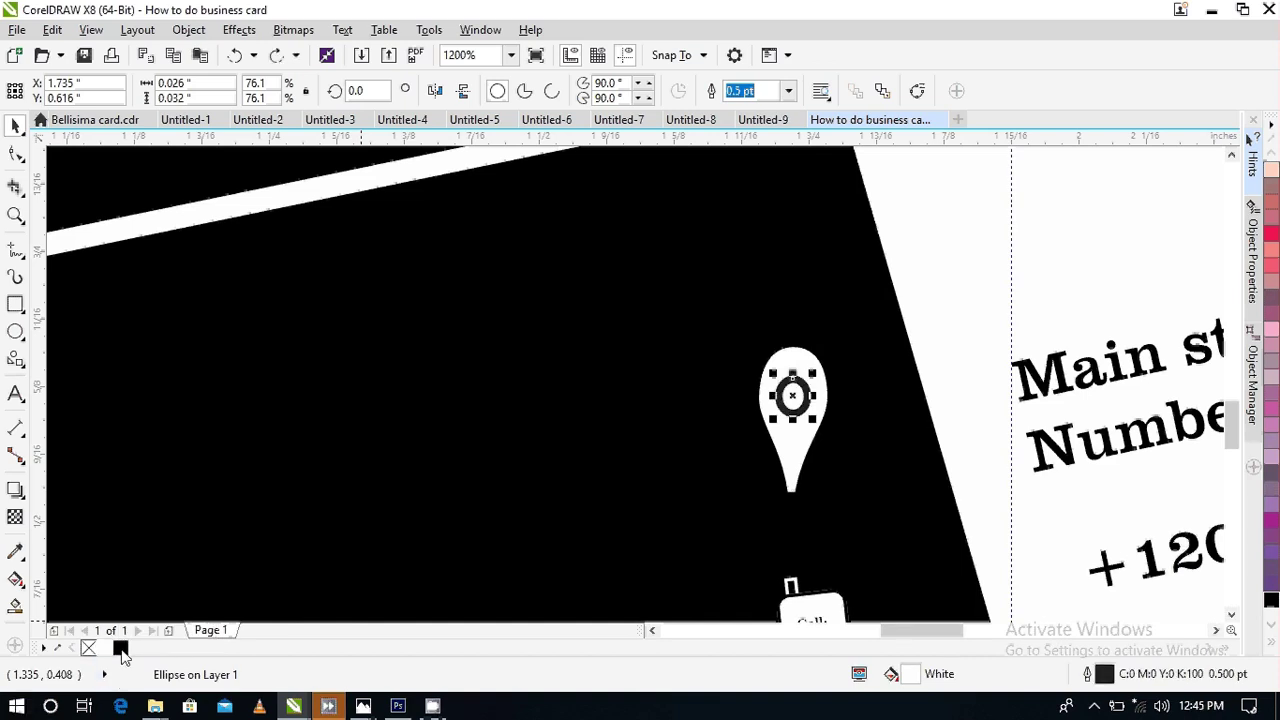
pyautogui.click(121, 648)
pyautogui.rightClick(122, 648)
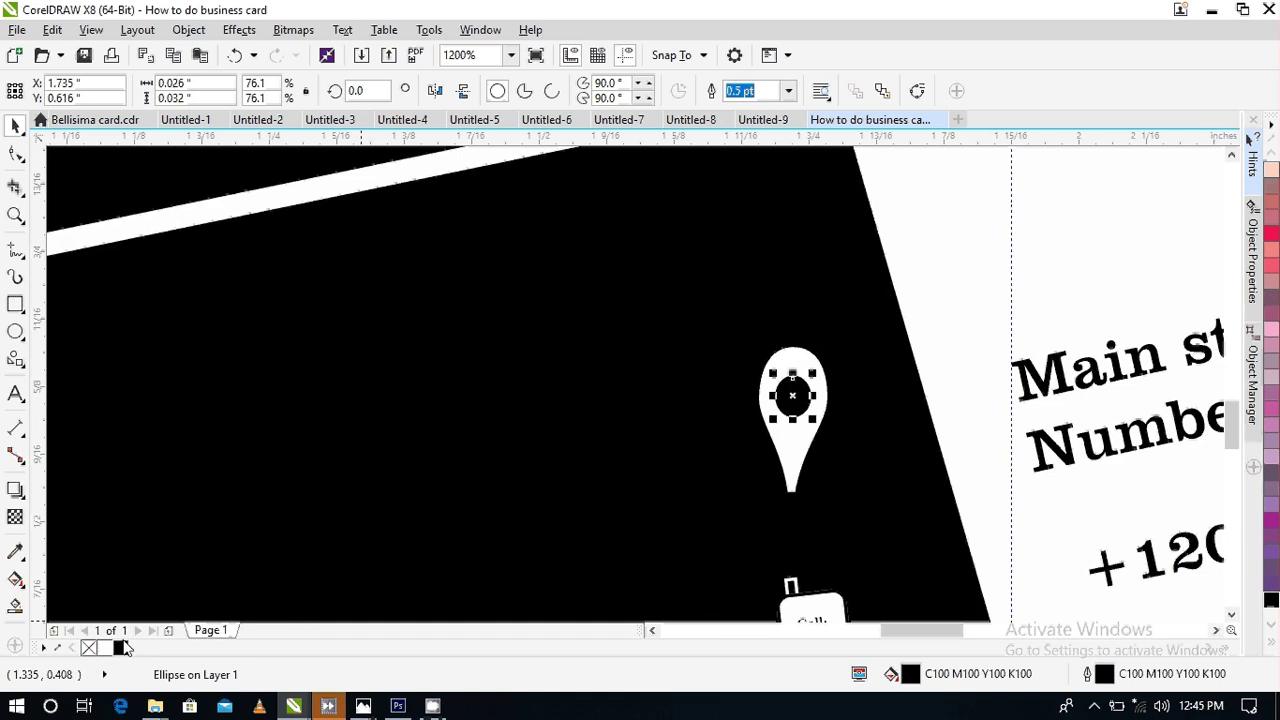
# - Nudge the envelope icon slightly left to about X 1.797 inches so it lines up better under the phone icon
pyautogui.scroll(-1, 462, 587)
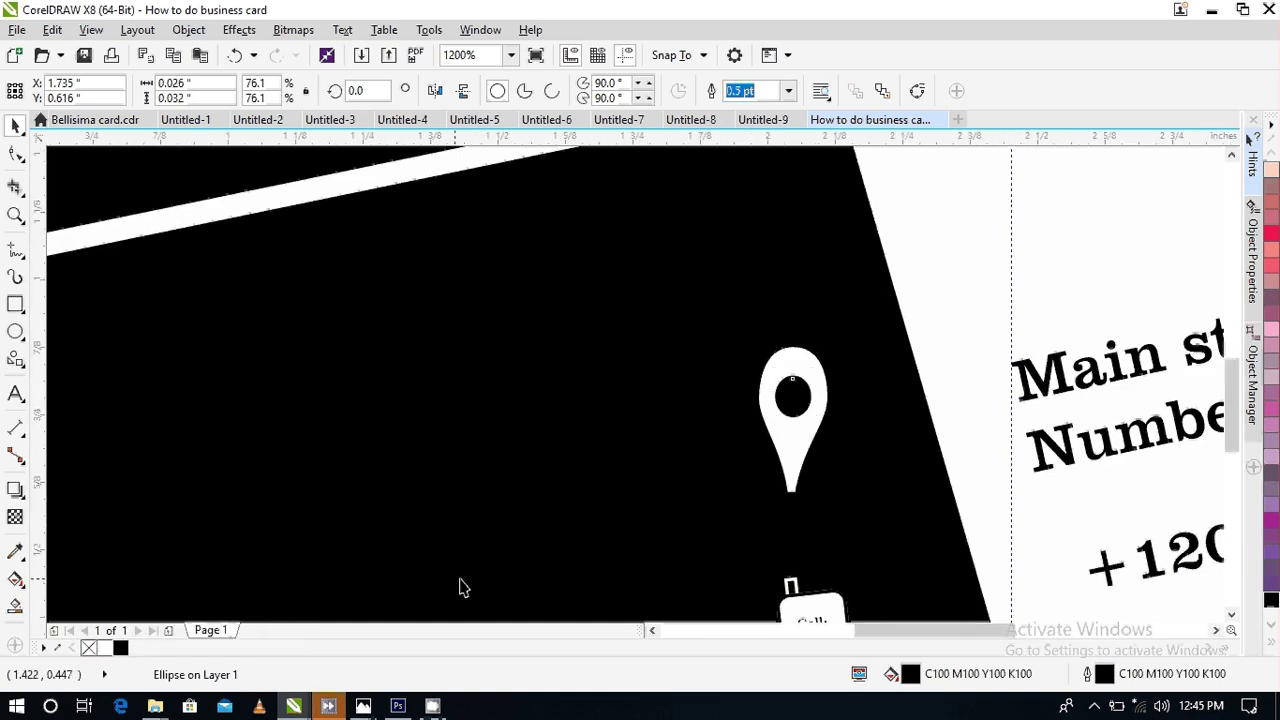
pyautogui.click(631, 279)
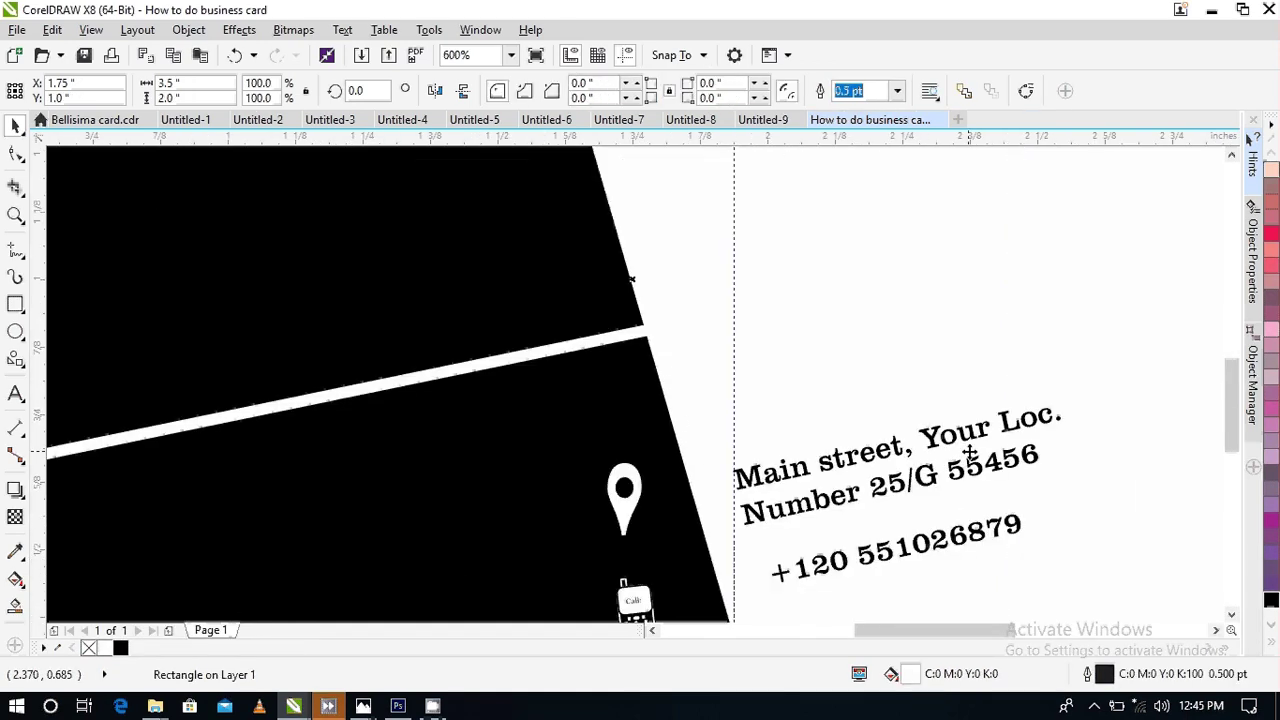
pyautogui.scroll(-1, 1050, 466)
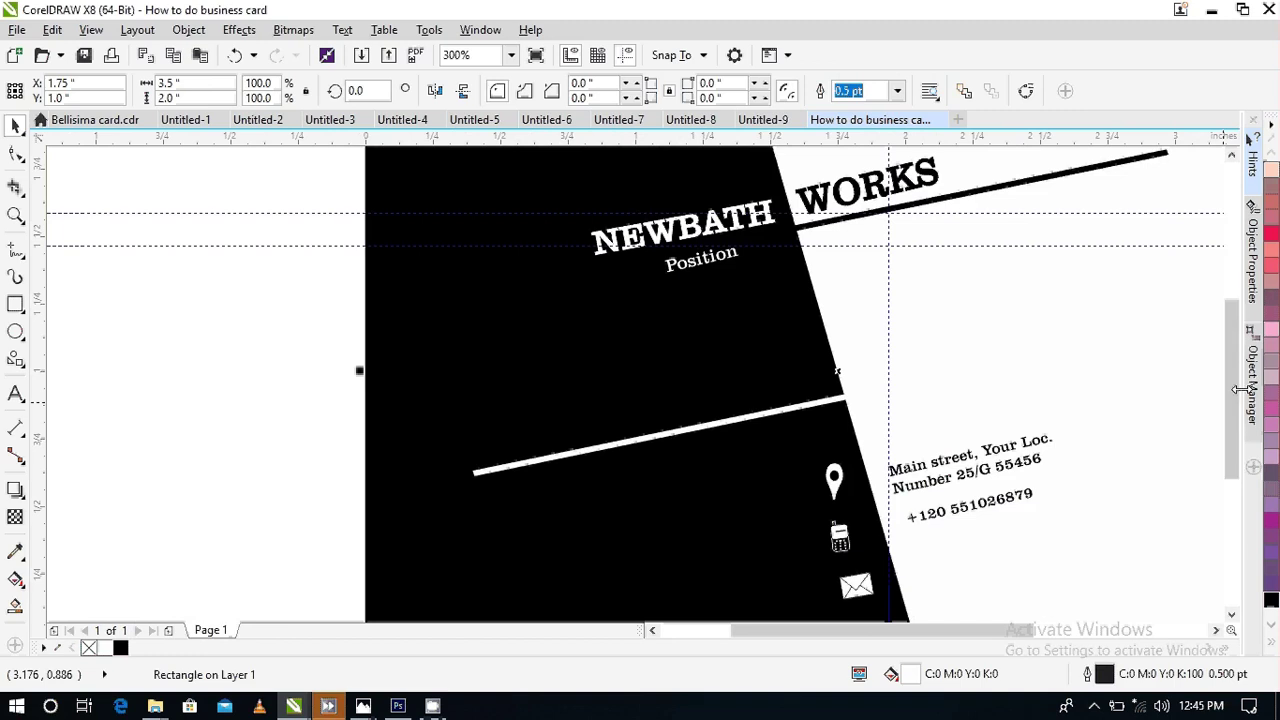
pyautogui.scroll(-3, 1226, 404)
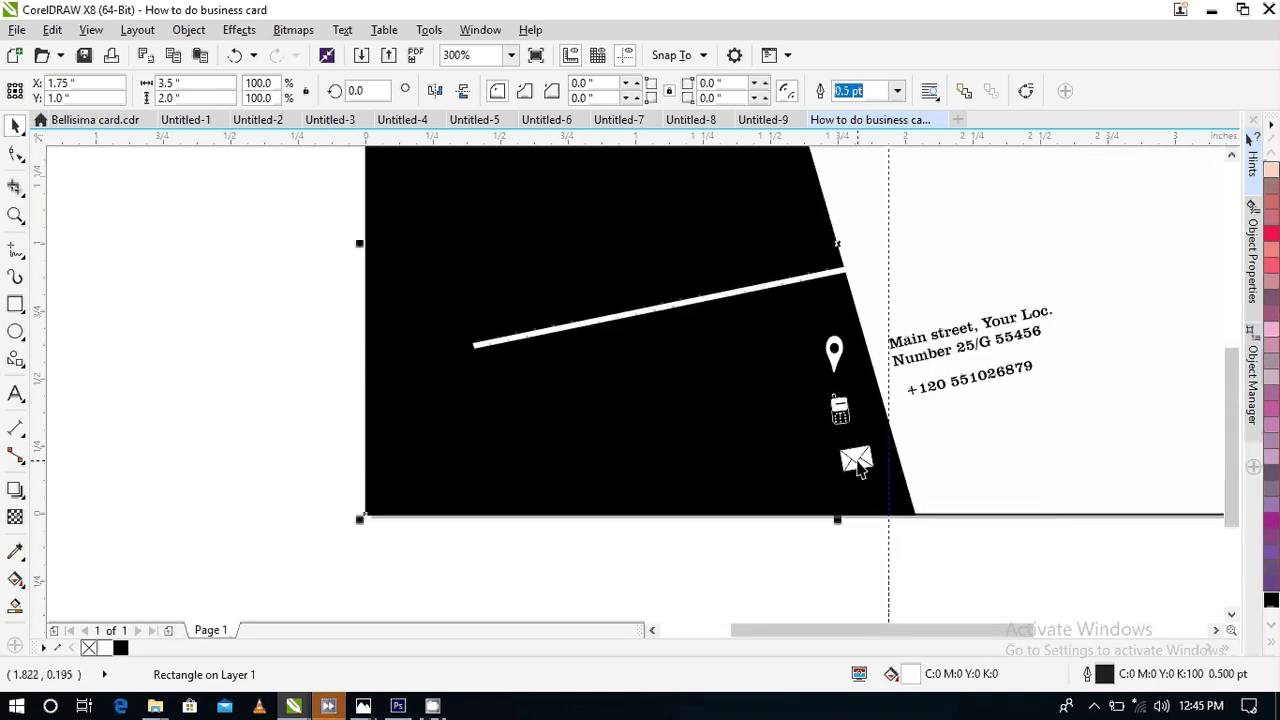
pyautogui.click(855, 459)
pyautogui.press('Left')
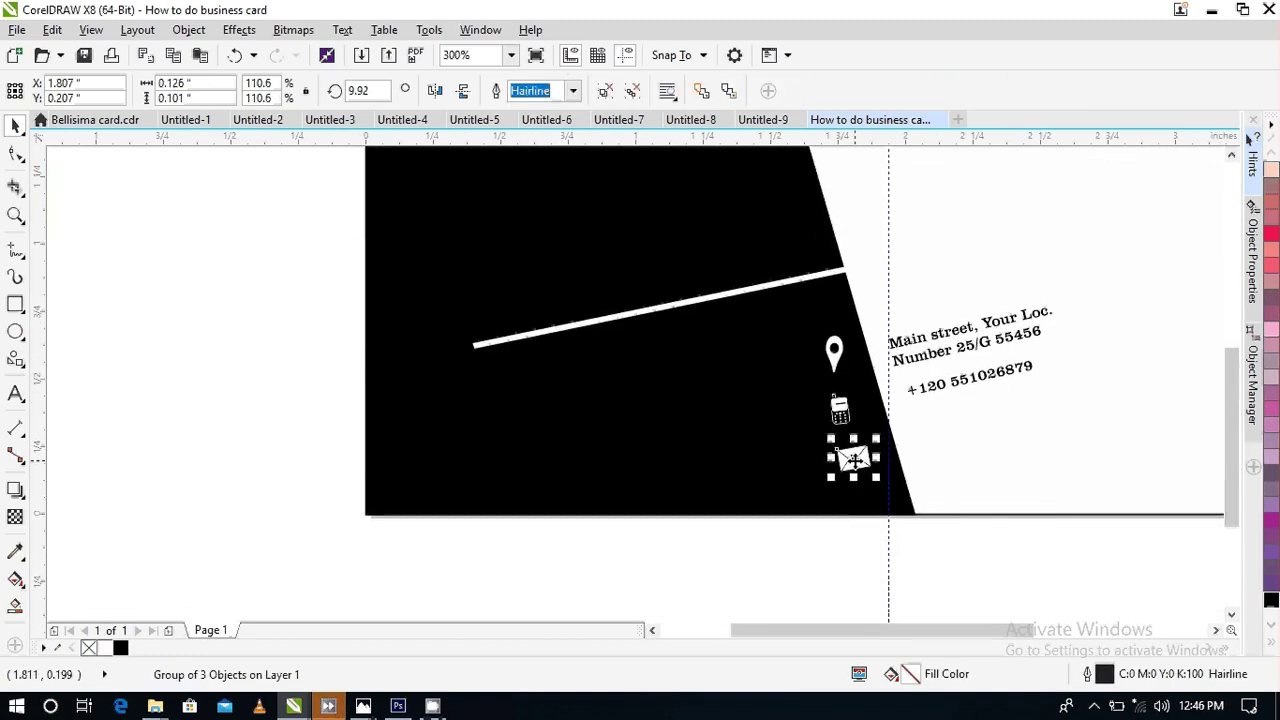
pyautogui.press('Left')
pyautogui.press('Left')
pyautogui.press('Left')
pyautogui.press('Left')
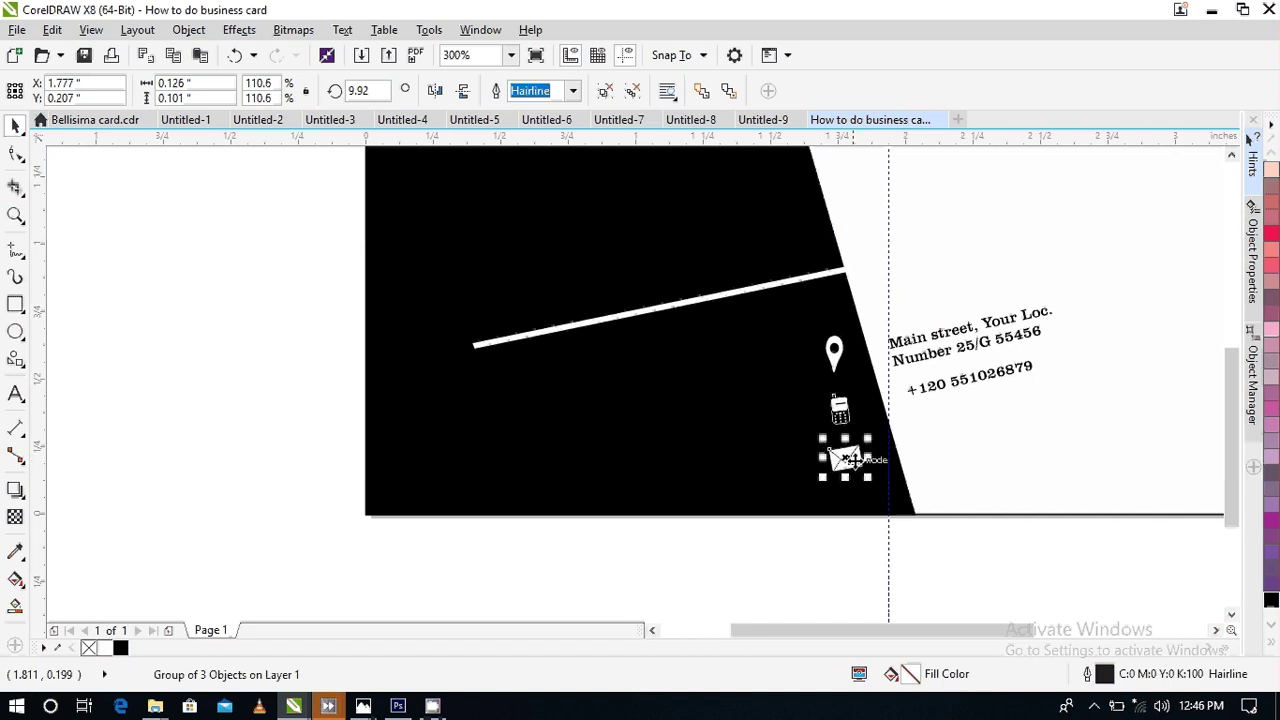
pyautogui.press('Right')
pyautogui.press('Right')
pyautogui.press('Right')
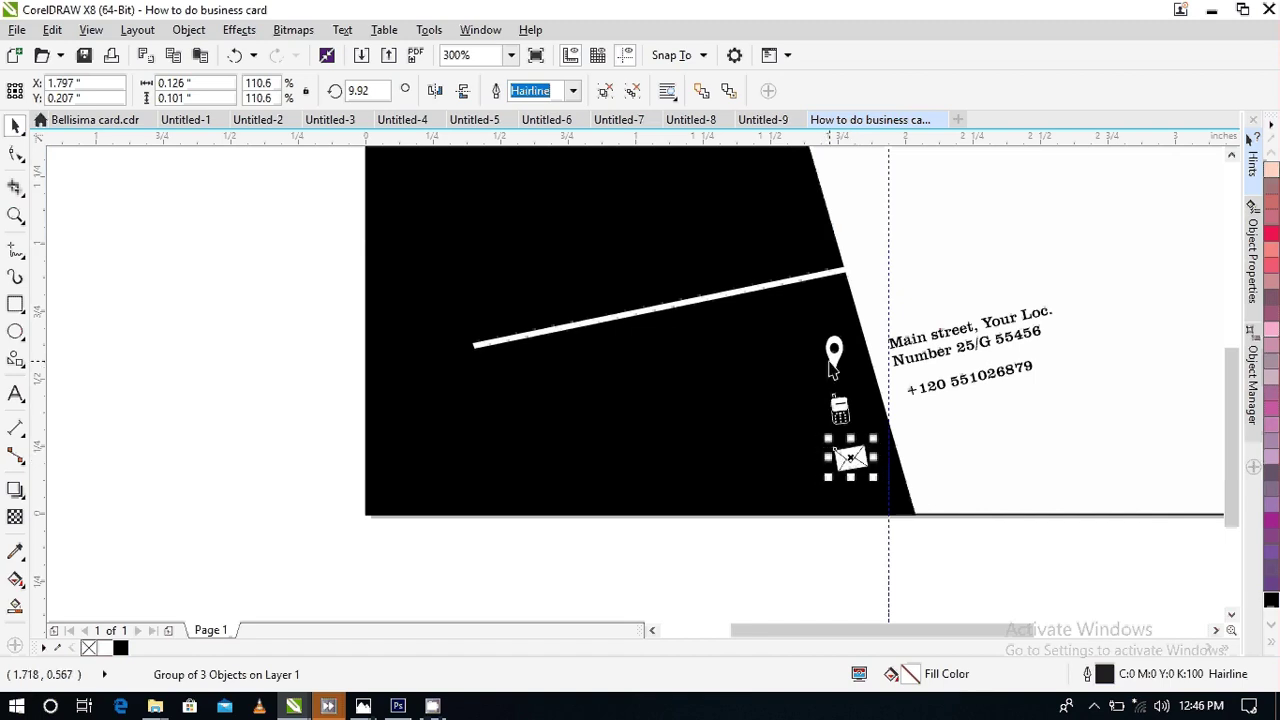
pyautogui.click(670, 618)
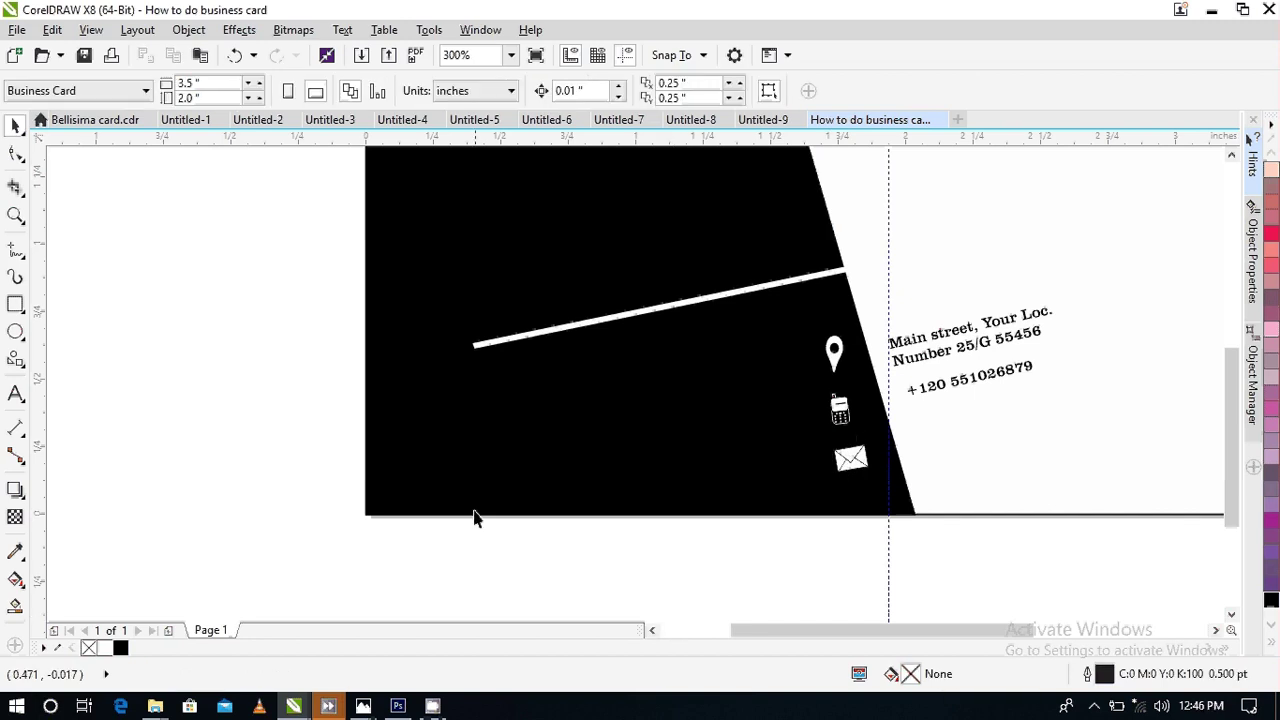
# - Group the teardrop and its inner ellipse into one location pin object
pyautogui.moveTo(291, 349); pyautogui.dragTo(320, 430)
pyautogui.moveTo(281, 241); pyautogui.dragTo(846, 372)
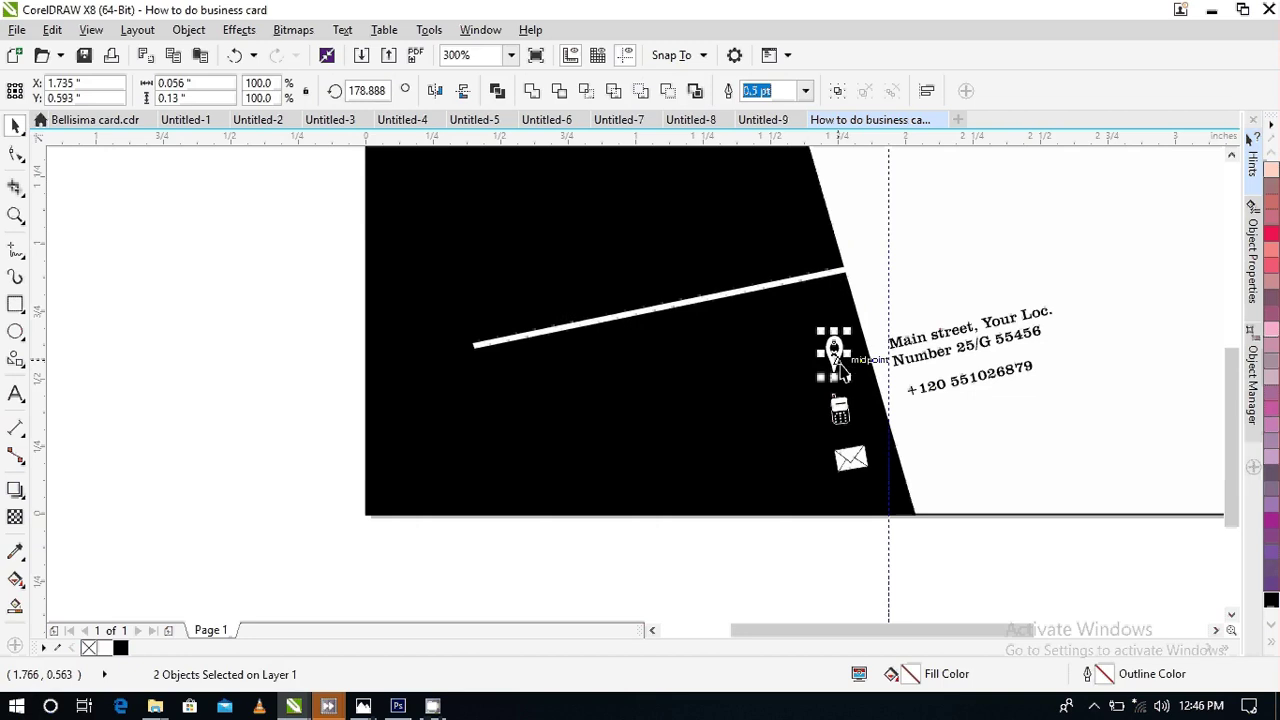
pyautogui.hotkey('ctrl', 'g')
# - Rotate the grouped location pin counterclockwise by about 7.9 degrees to match the tilt of the other icons
pyautogui.scroll(2, 846, 372)
pyautogui.click(826, 348)
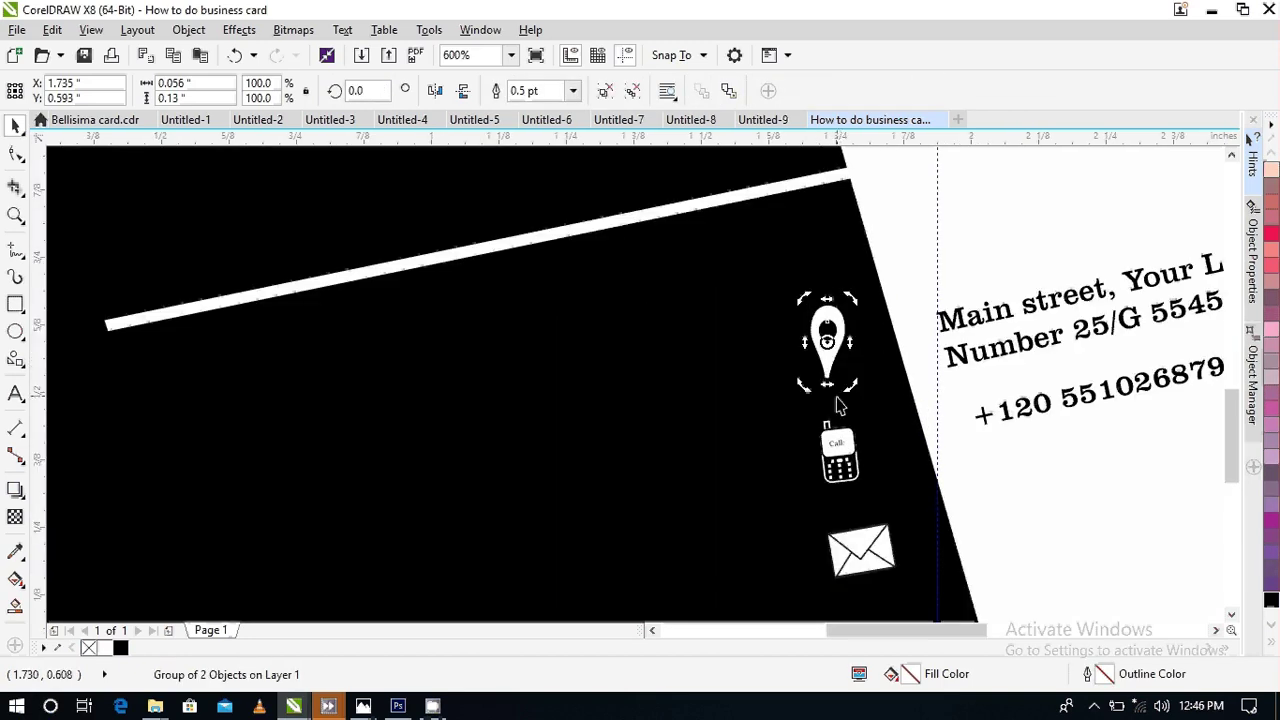
pyautogui.moveTo(848, 382); pyautogui.dragTo(857, 384)
pyautogui.scroll(-2, 781, 466)
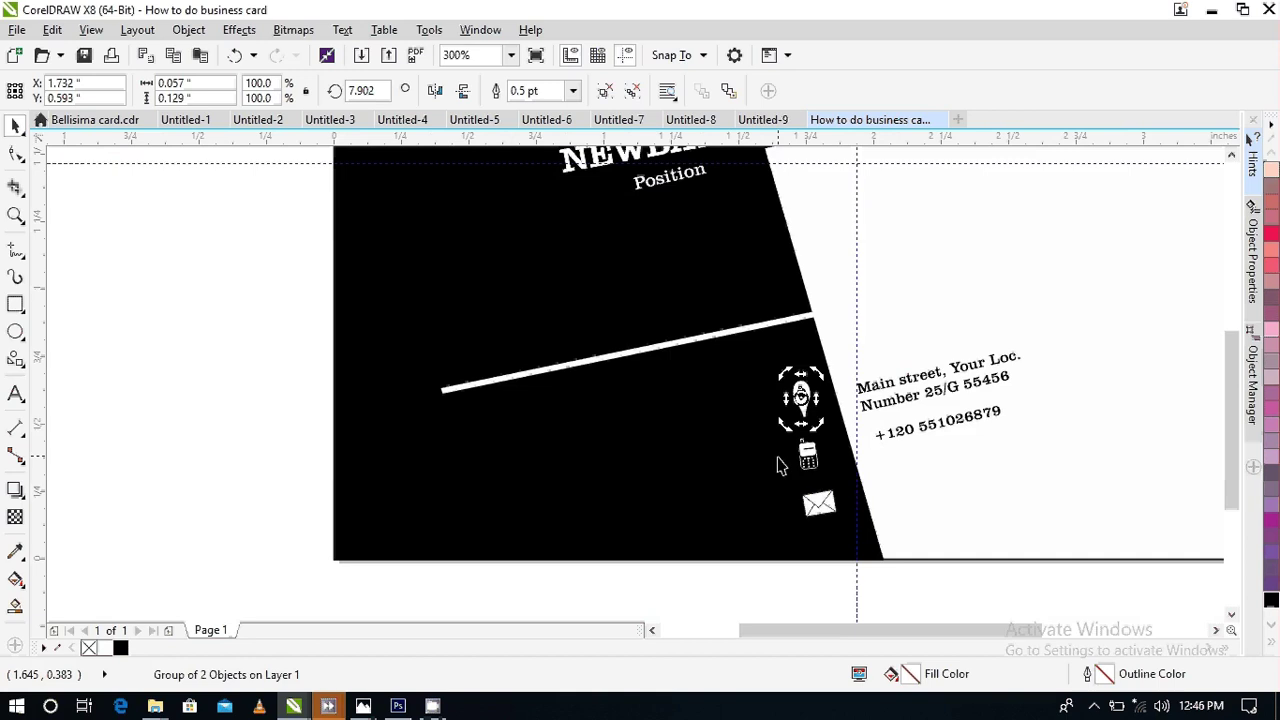
pyautogui.press('Escape')
# - Move the location pin slightly down and right, to about X 1.742 and Y 0.563 inches
pyautogui.scroll(2, 801, 437)
pyautogui.click(812, 378)
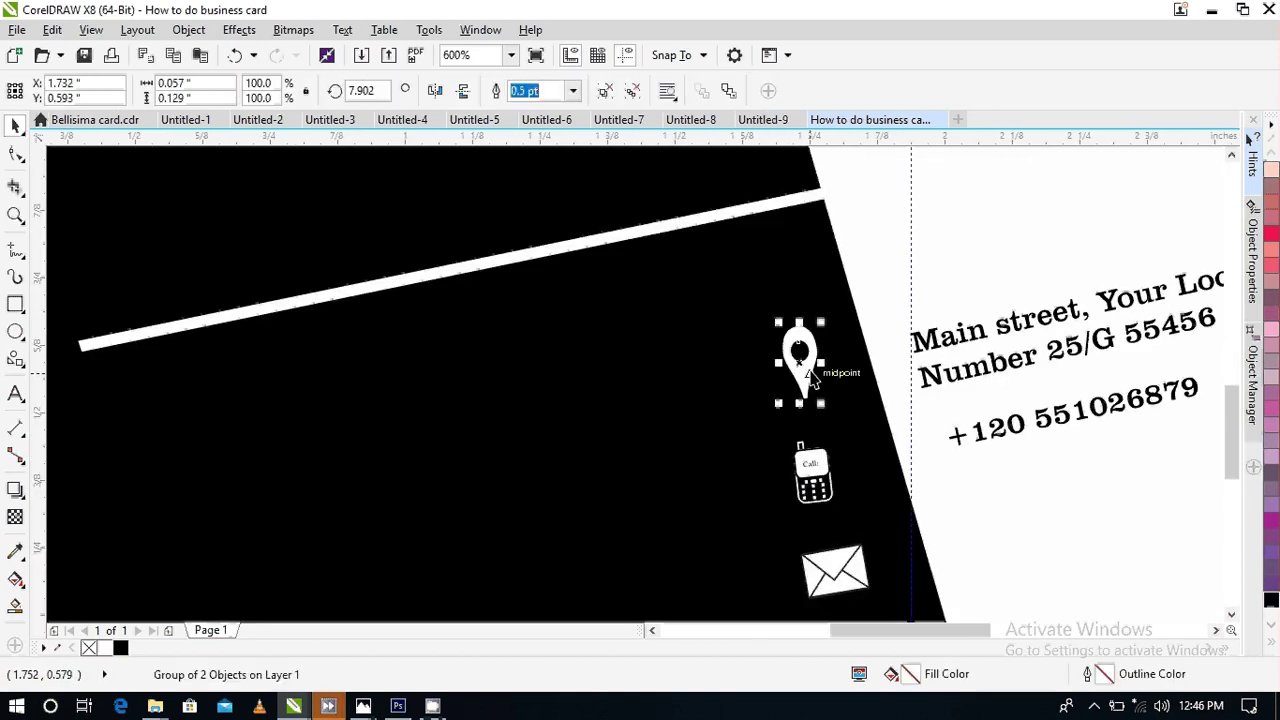
pyautogui.moveTo(811, 372)
pyautogui.mouseDown()
pyautogui.moveTo(816, 399)
pyautogui.moveTo(810, 364)
pyautogui.mouseUp()
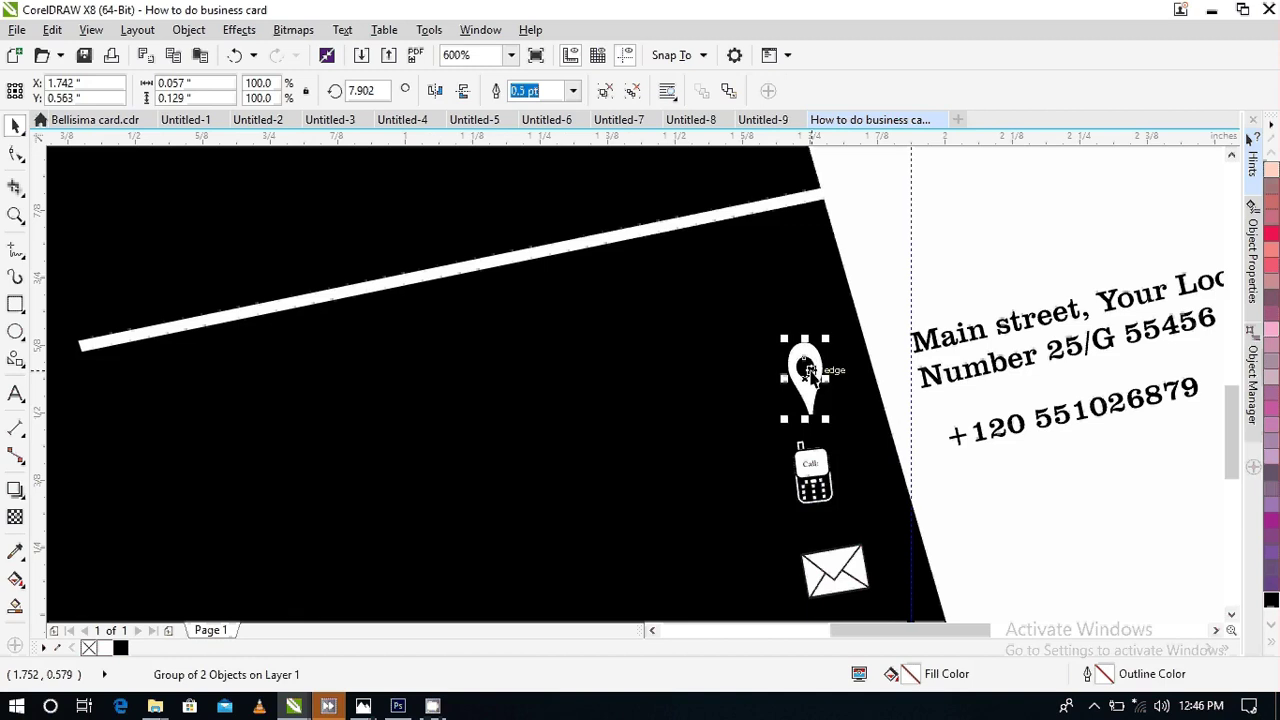
# - Move the phone icon slightly down and right, to about X 1.776 and Y 0.371 inches, between the pin and the envelope
pyautogui.click(811, 469)
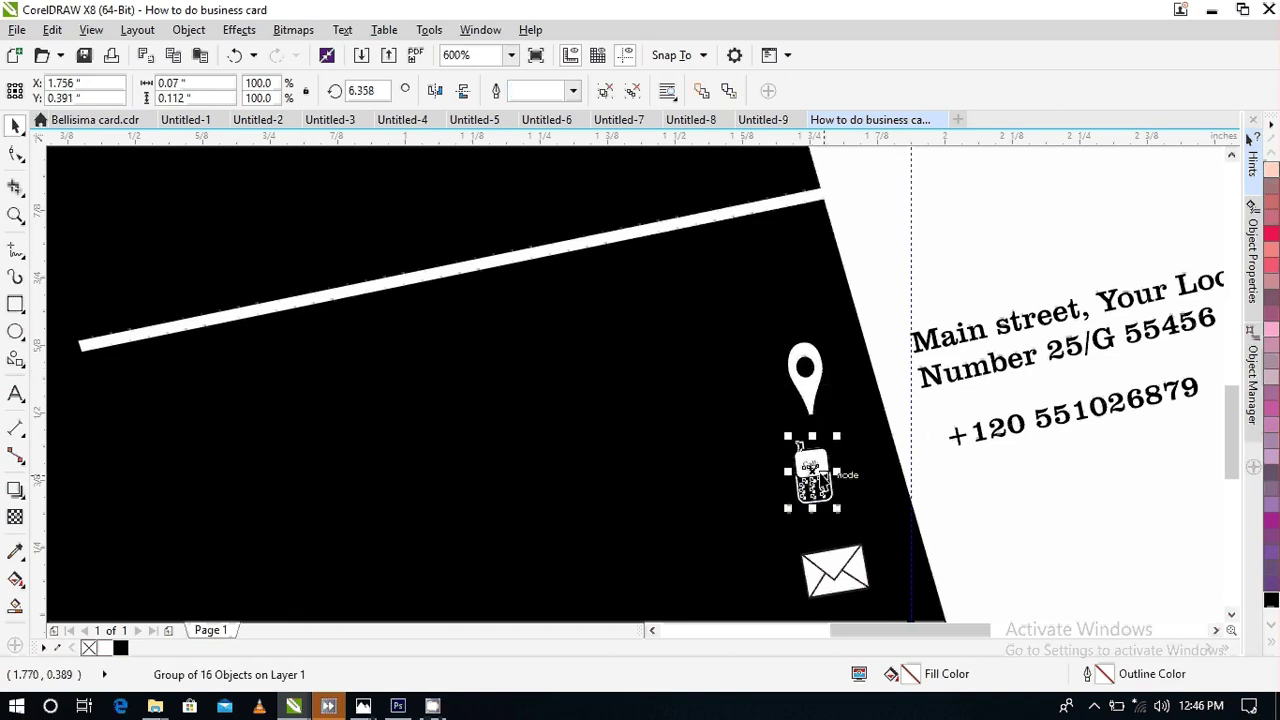
pyautogui.moveTo(811, 469); pyautogui.dragTo(820, 478)
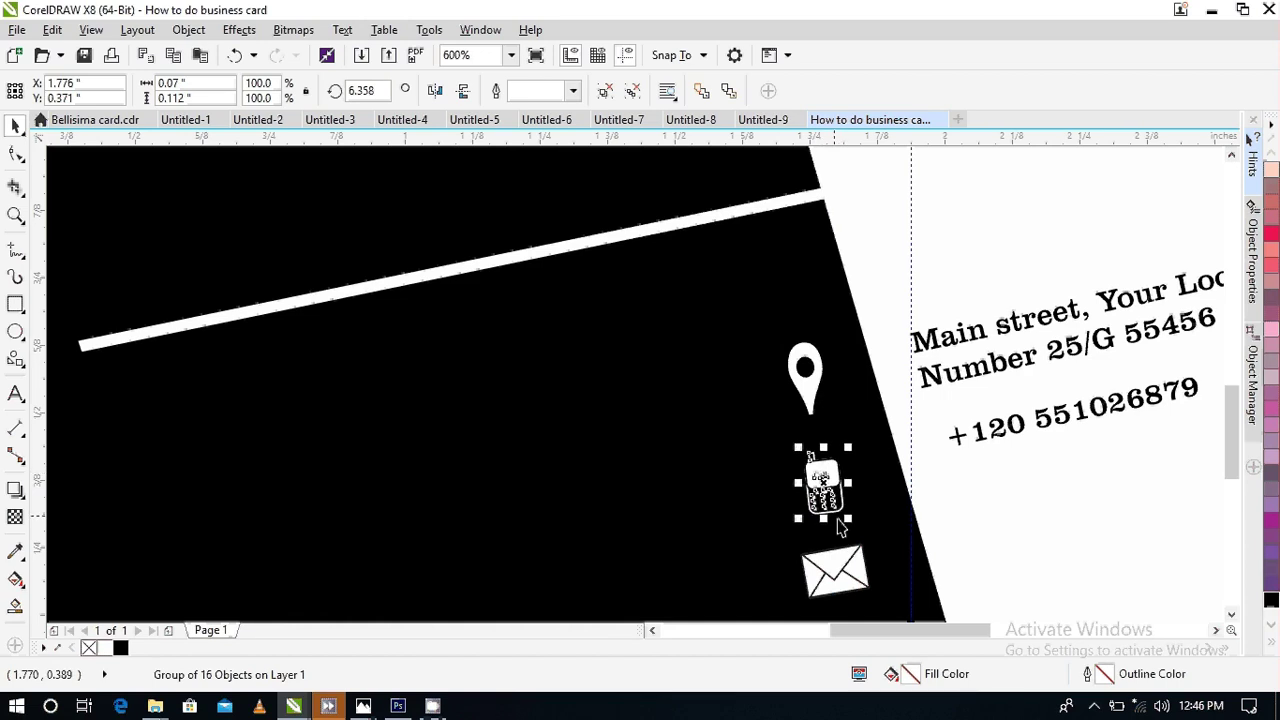
pyautogui.click(850, 575)
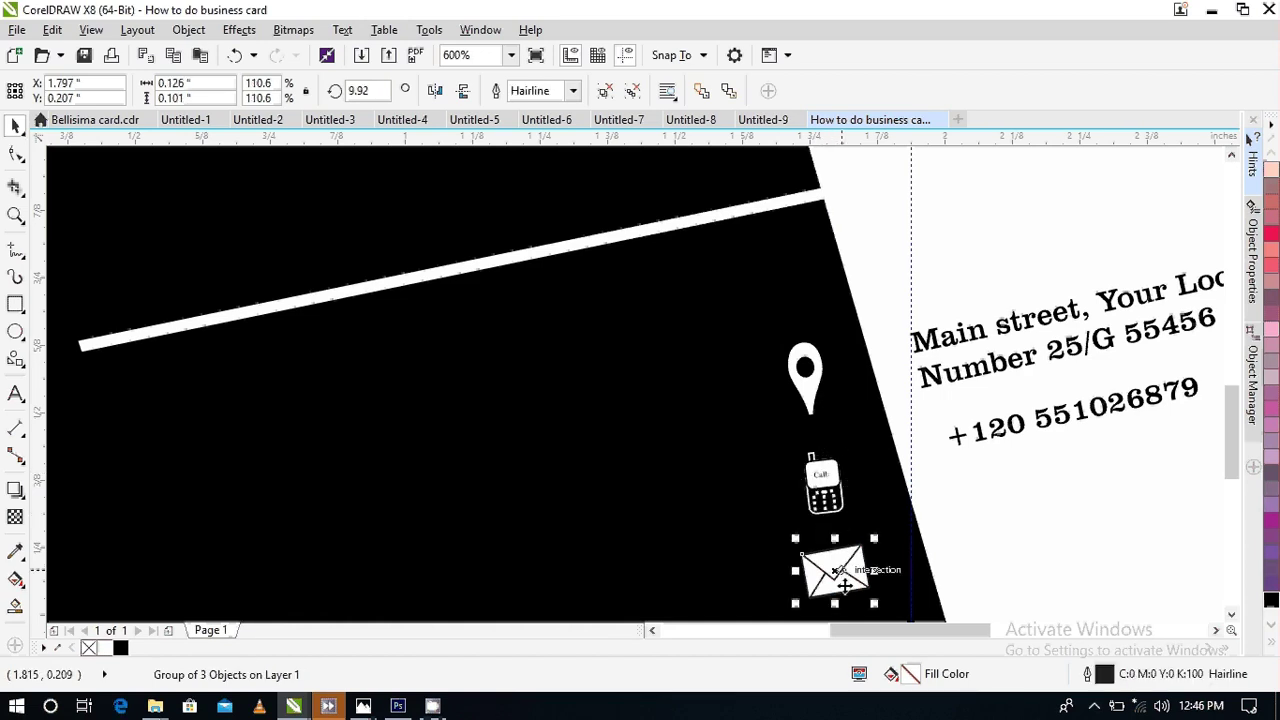
# - Reposition the phone number text below the address lines, at about X 2.261 and Y 0.492 inches
pyautogui.click(1023, 428)
pyautogui.press('Down')
pyautogui.press('Down')
pyautogui.press('Down')
pyautogui.press('Down')
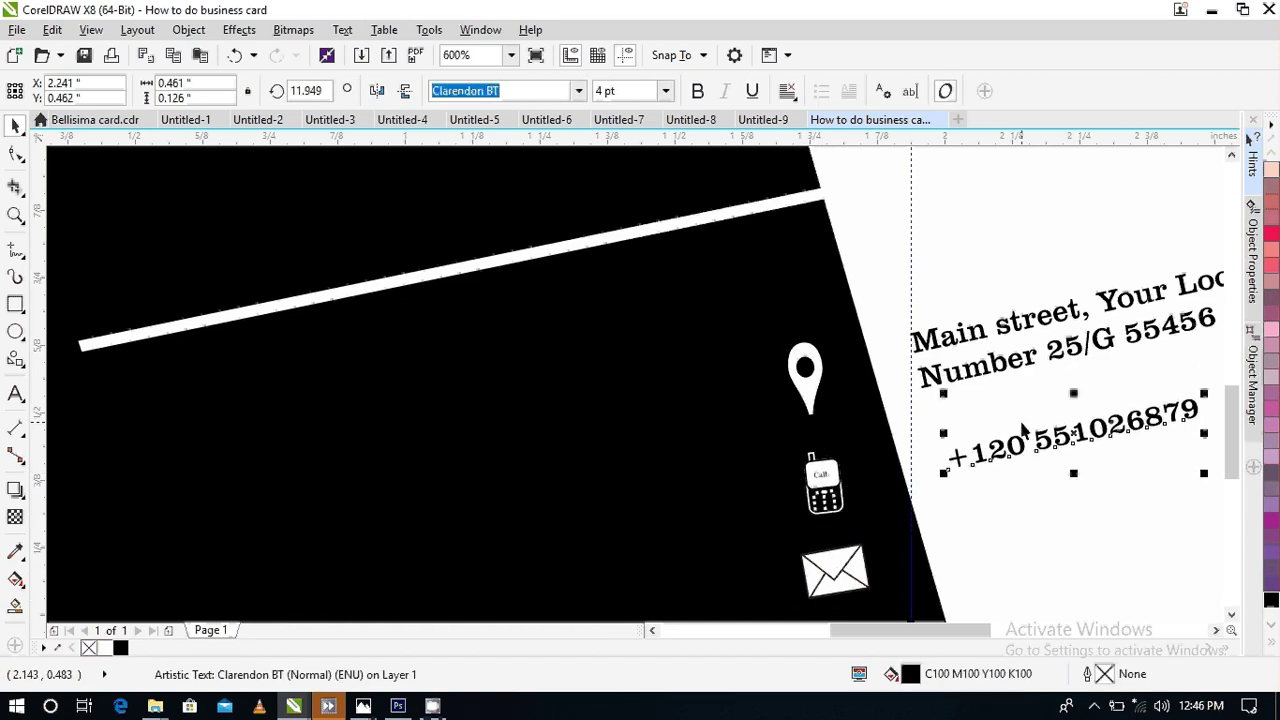
pyautogui.press('Up')
pyautogui.press('Right')
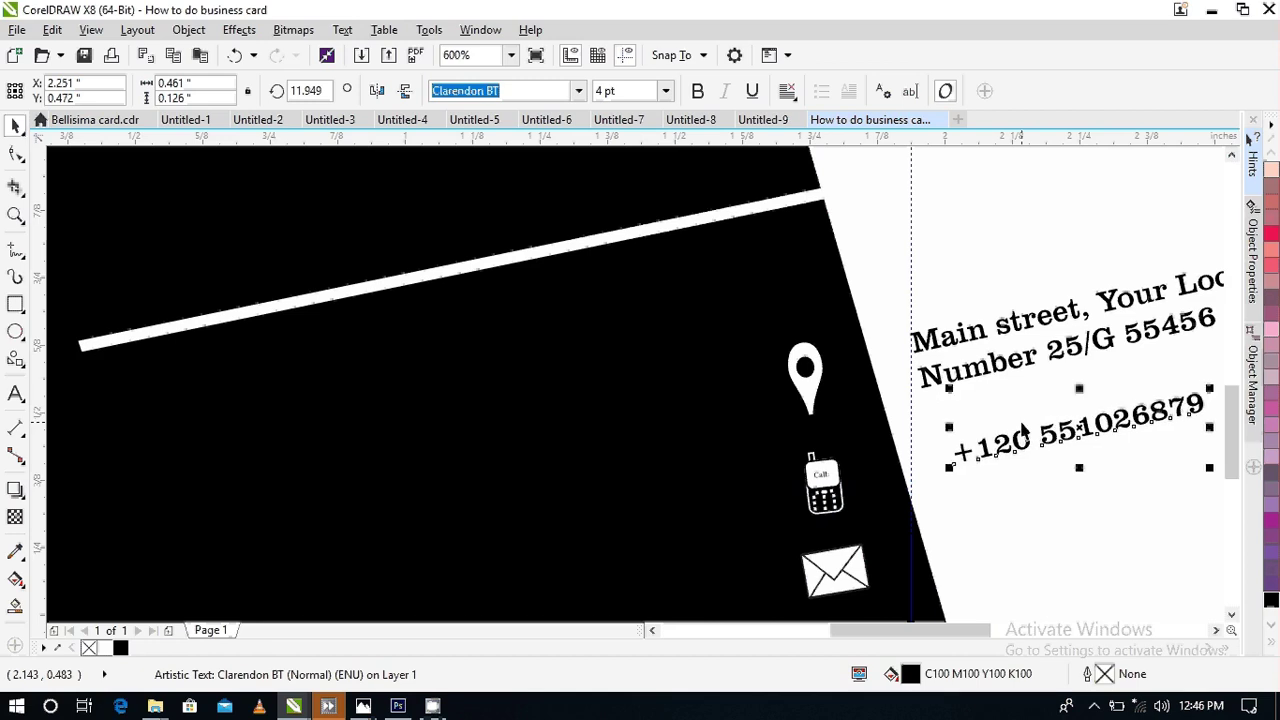
pyautogui.press('Up')
pyautogui.press('Up')
pyautogui.press('Right')
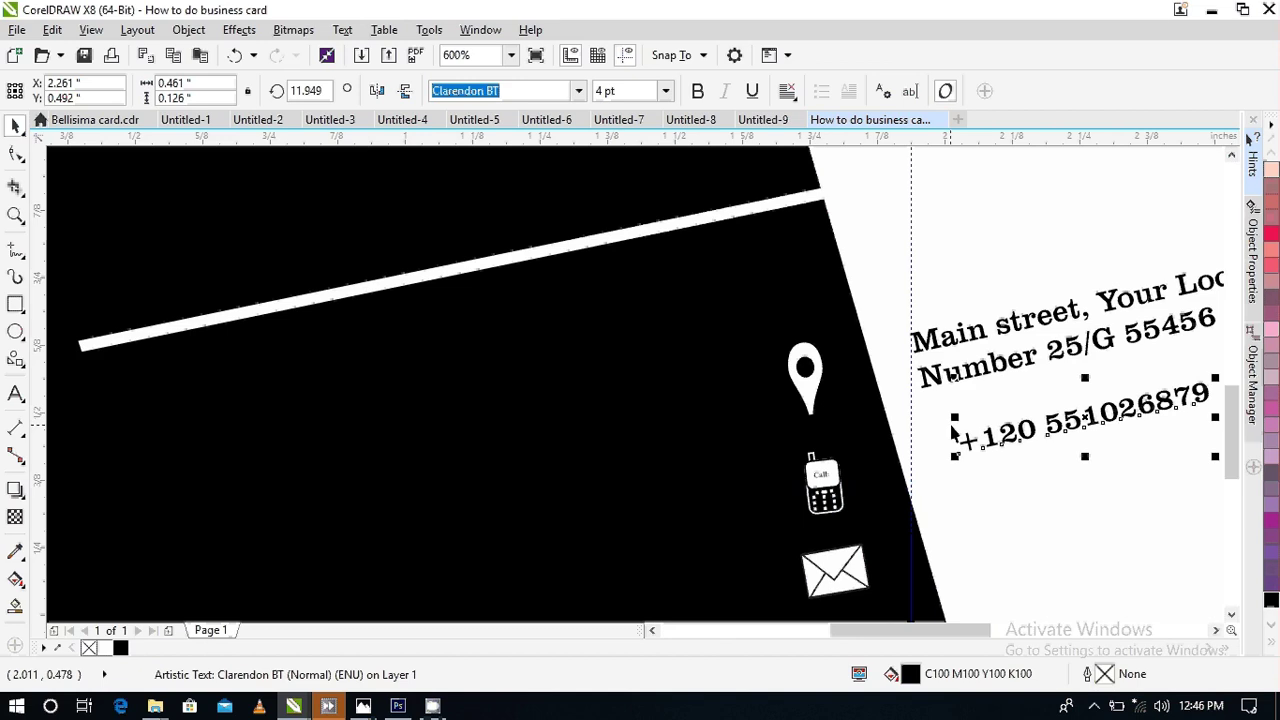
pyautogui.scroll(-1, 953, 423)
pyautogui.click(950, 576)
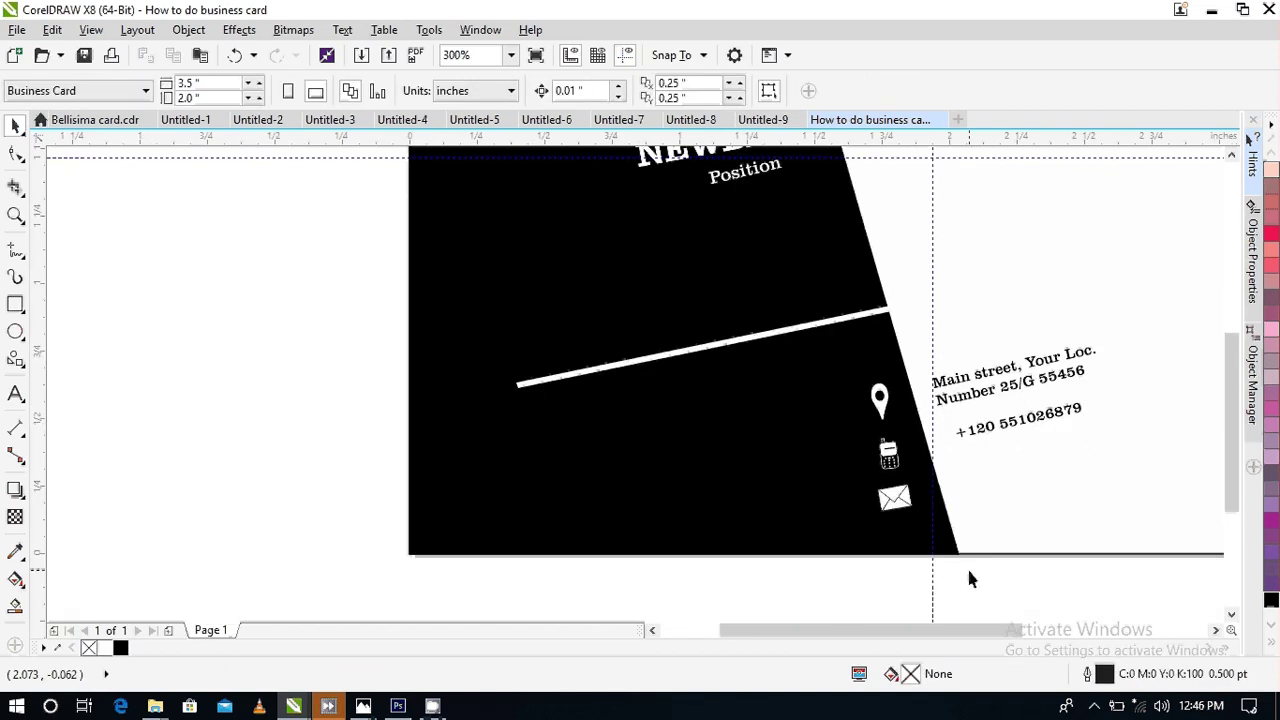
# - Nudge the envelope icon slightly right and down, to X 1.817 and Y 0.187 inches
pyautogui.click(897, 505)
pyautogui.press('Right')
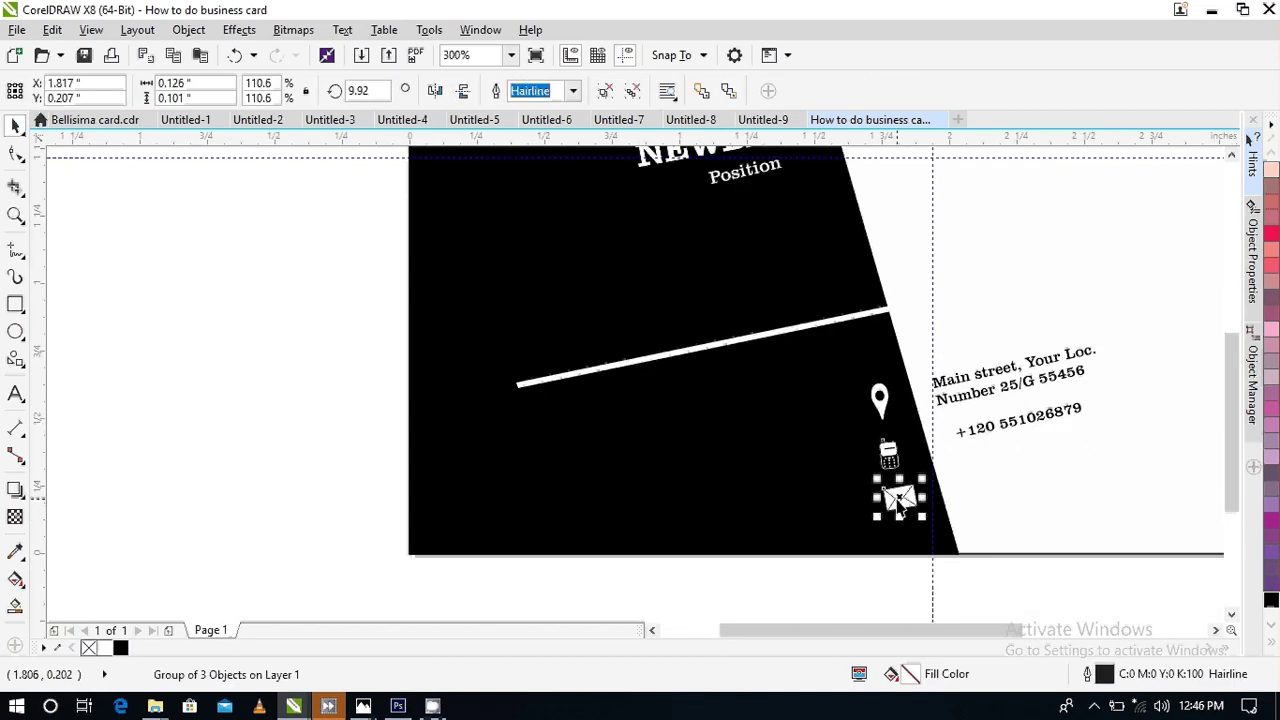
pyautogui.press('Down')
pyautogui.press('Down')
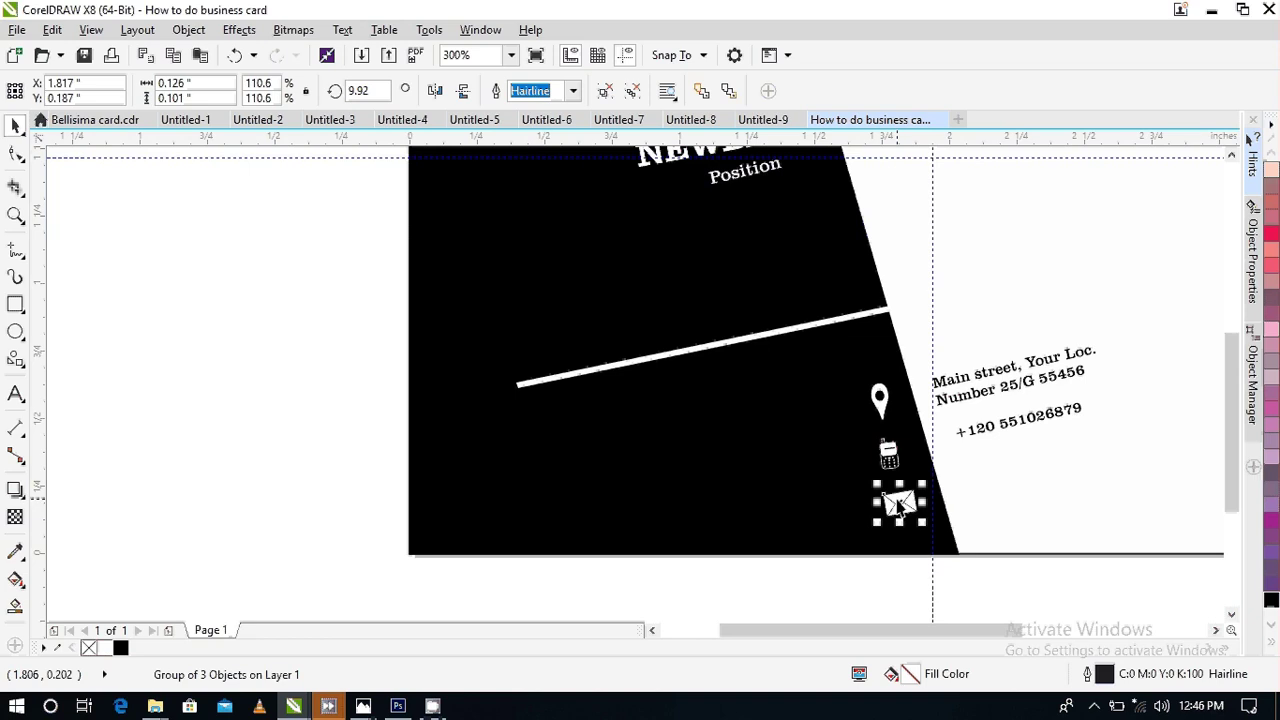
pyautogui.click(906, 585)
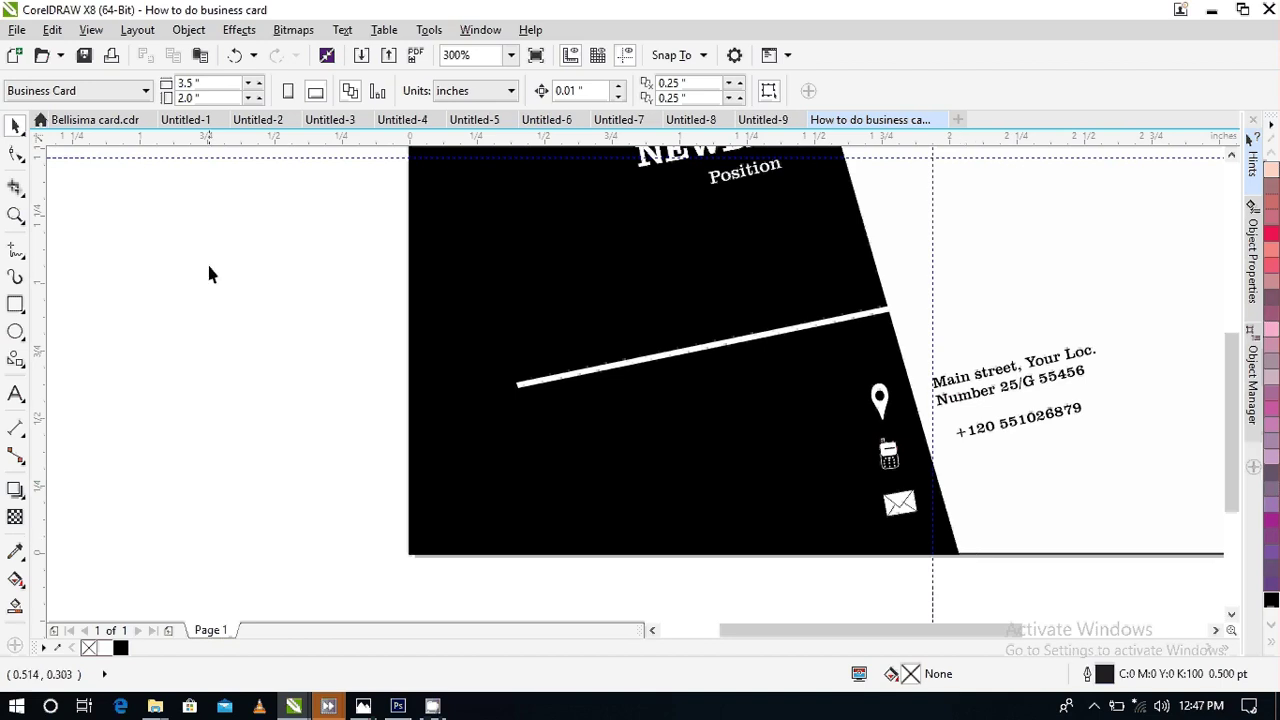
pyautogui.click(15, 393)
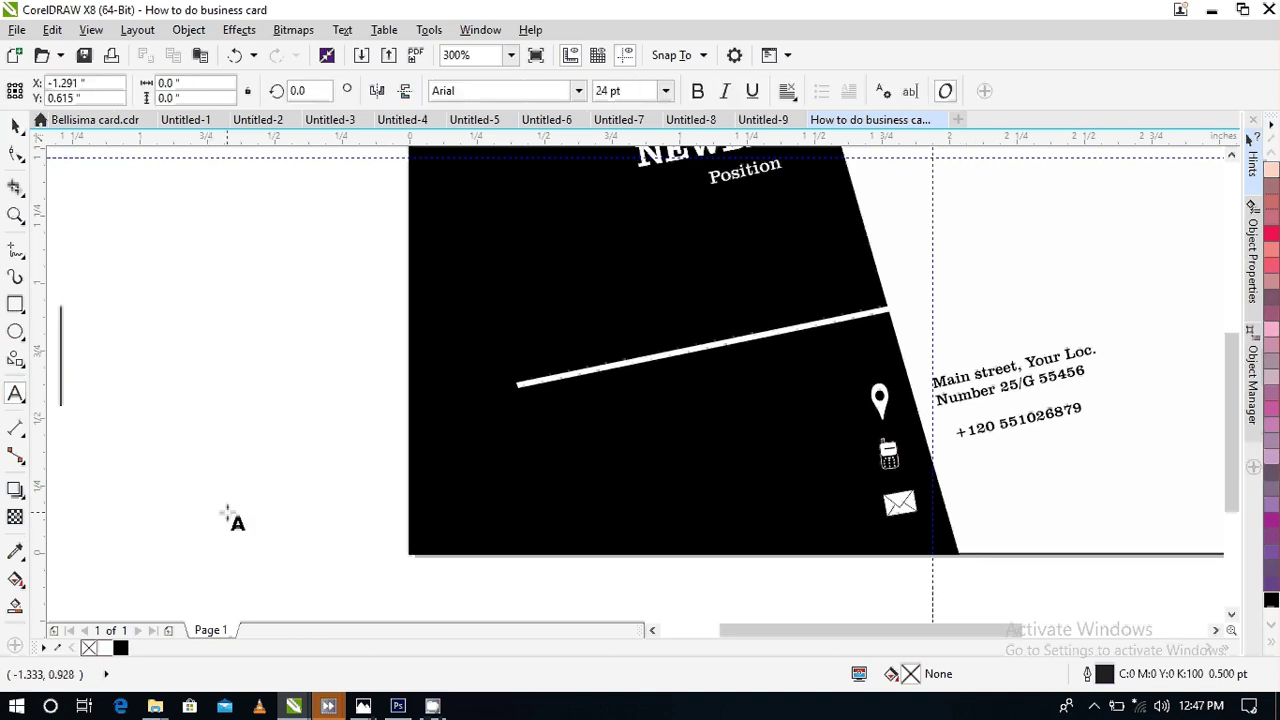
pyautogui.click(228, 511)
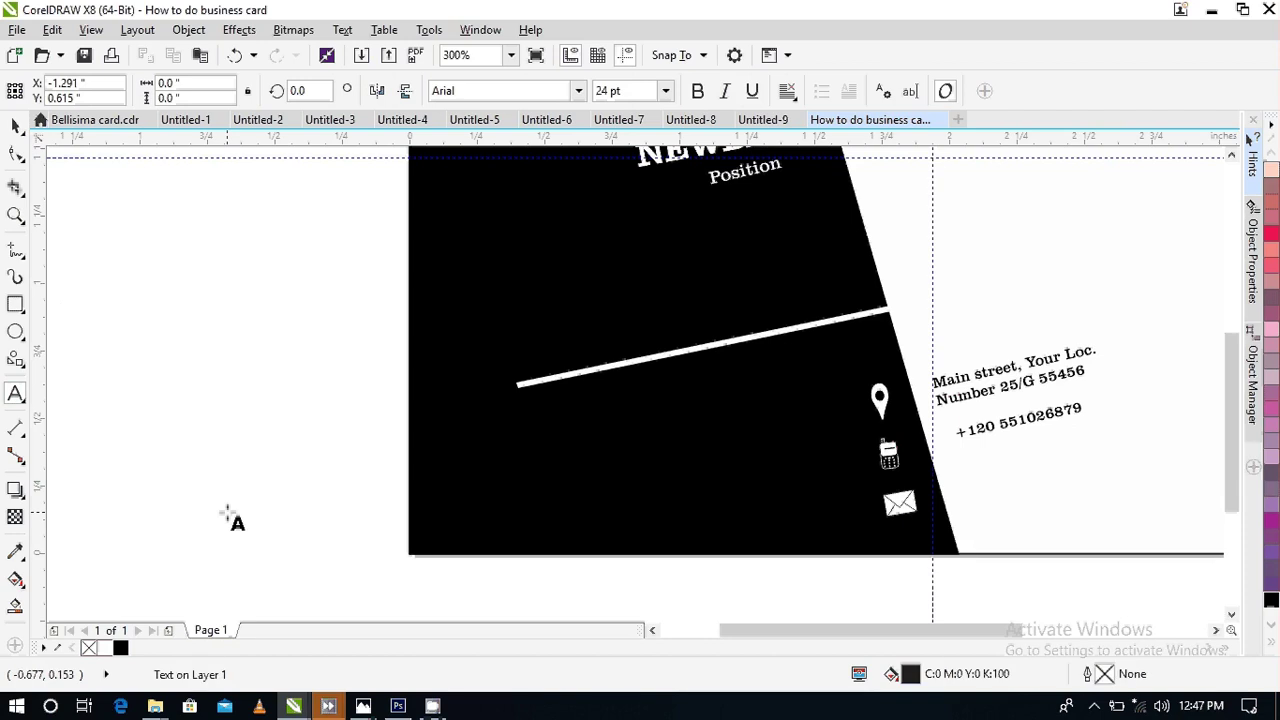
pyautogui.write('www')
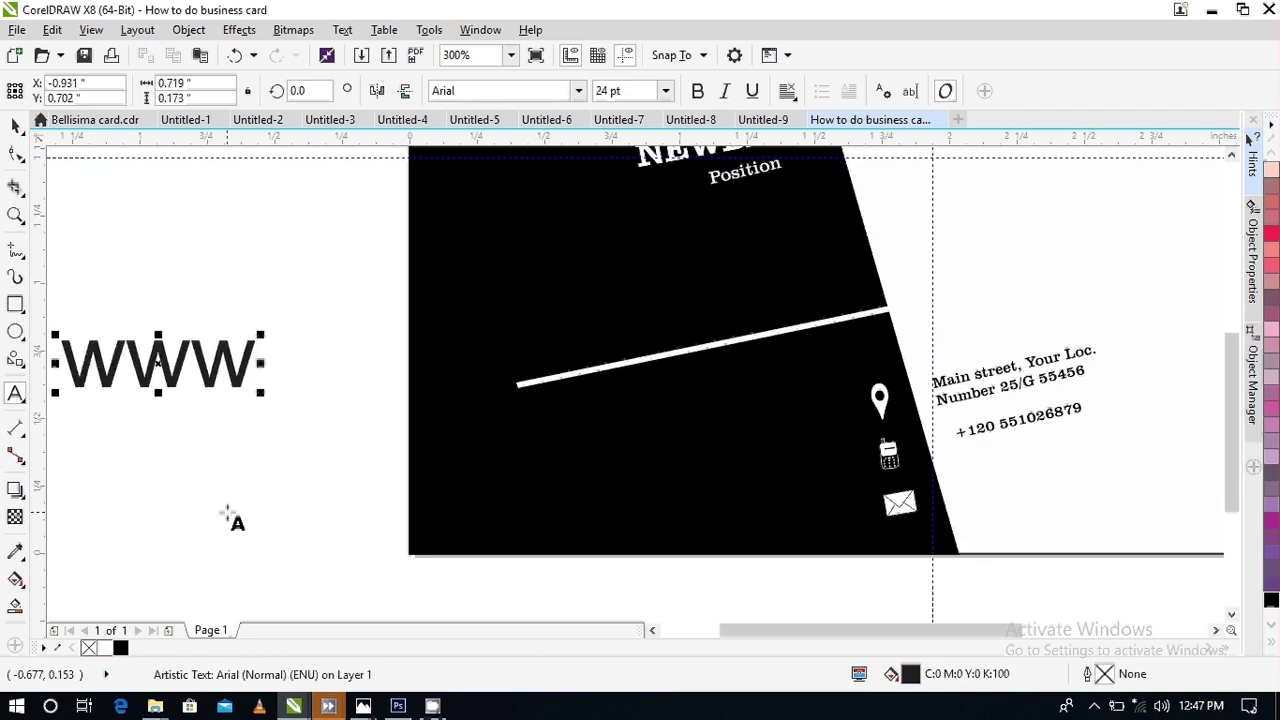
pyautogui.write('.')
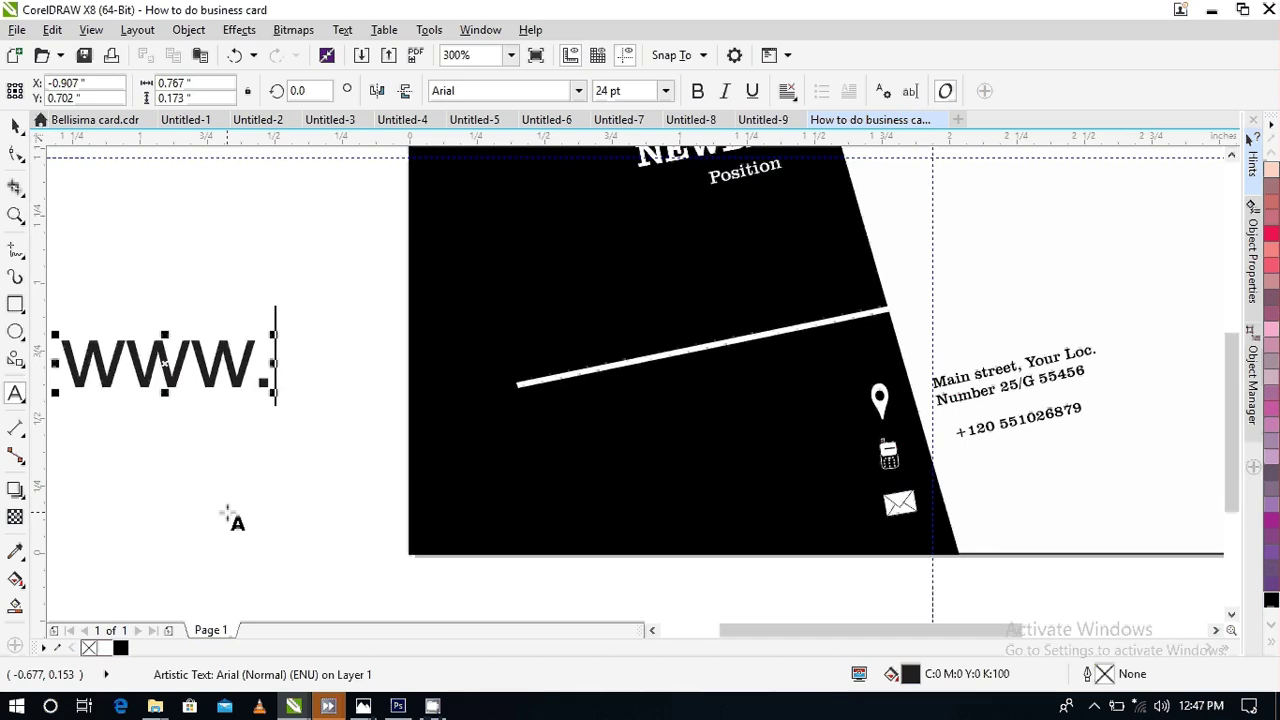
pyautogui.press('Escape')
pyautogui.write('N')
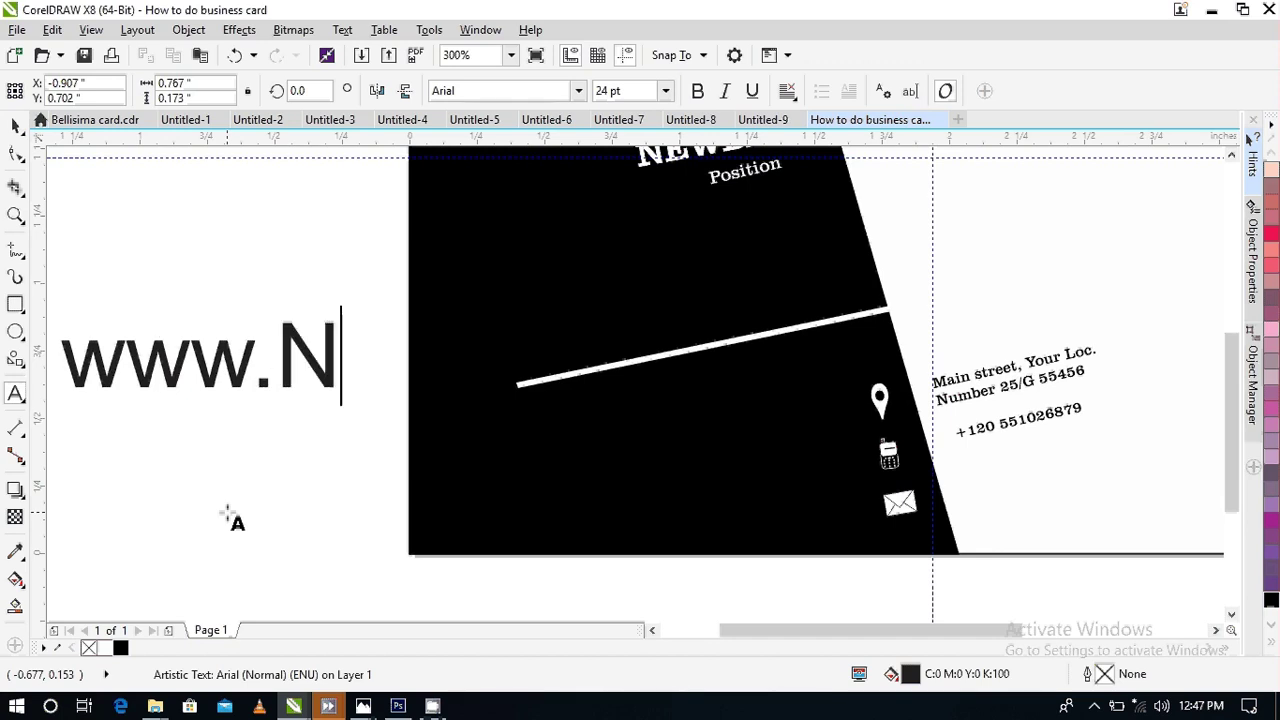
pyautogui.write('EW')
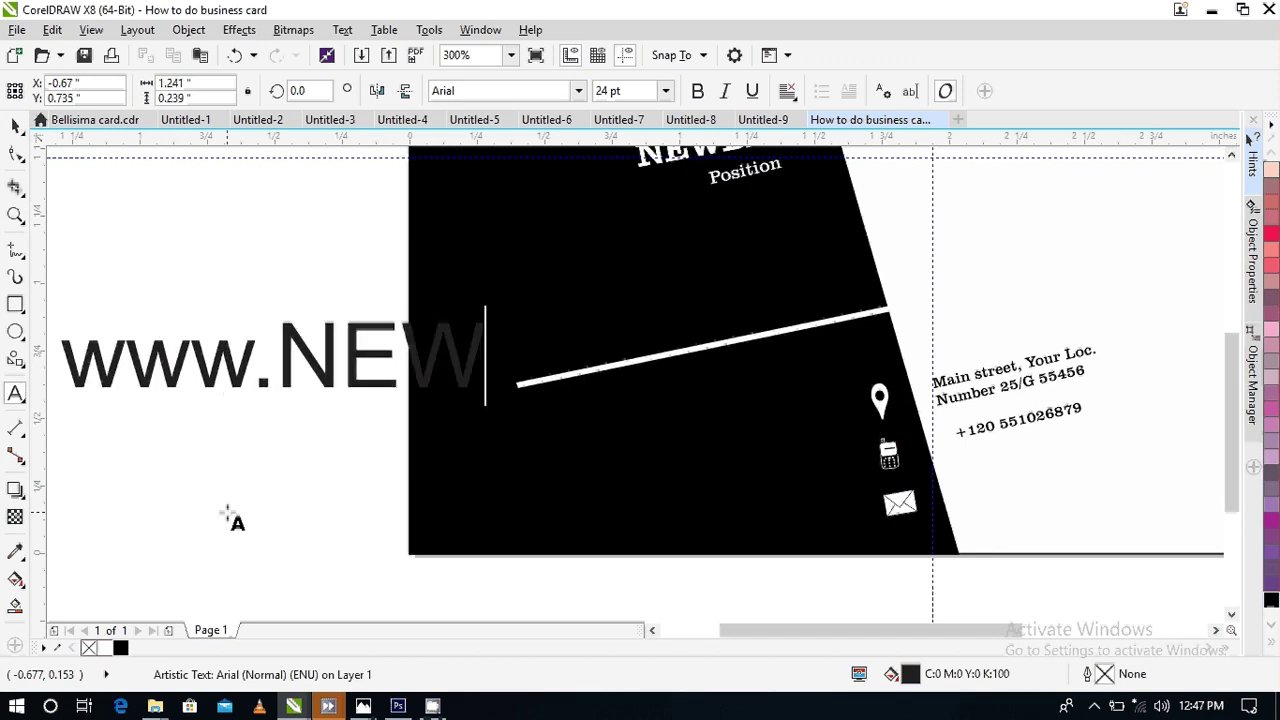
pyautogui.write('BATH')
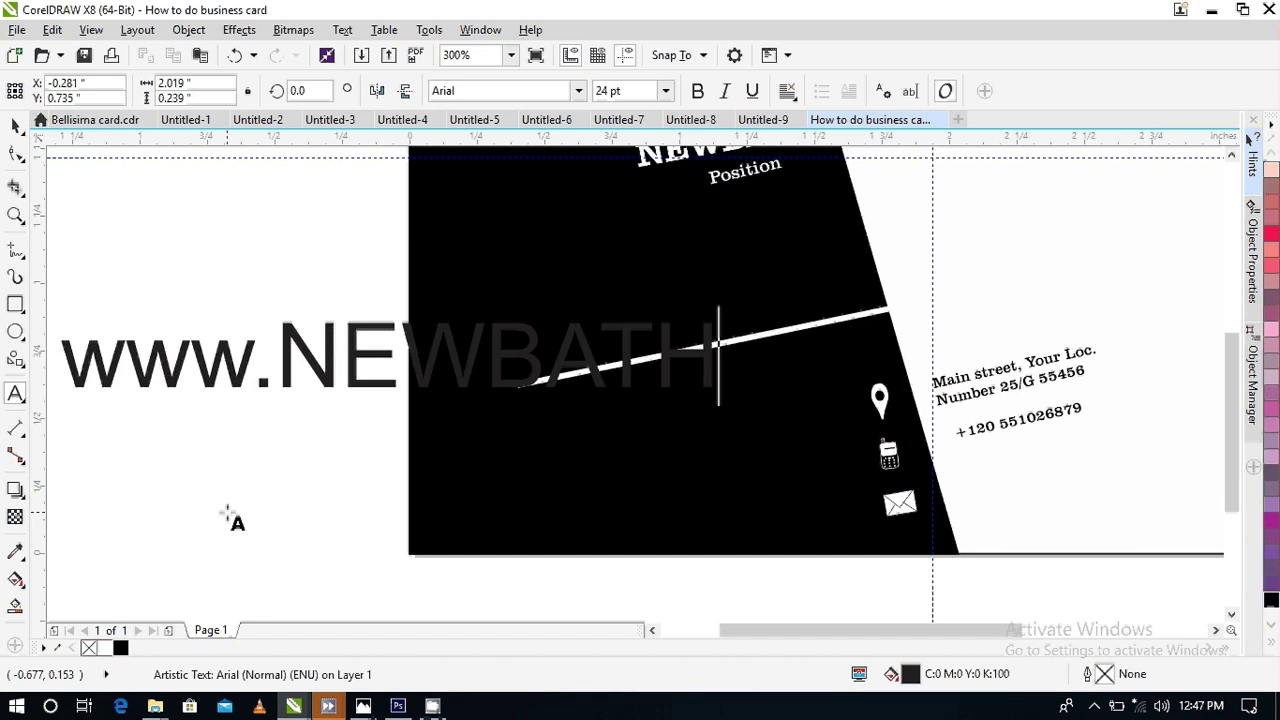
pyautogui.write(' WORKS')
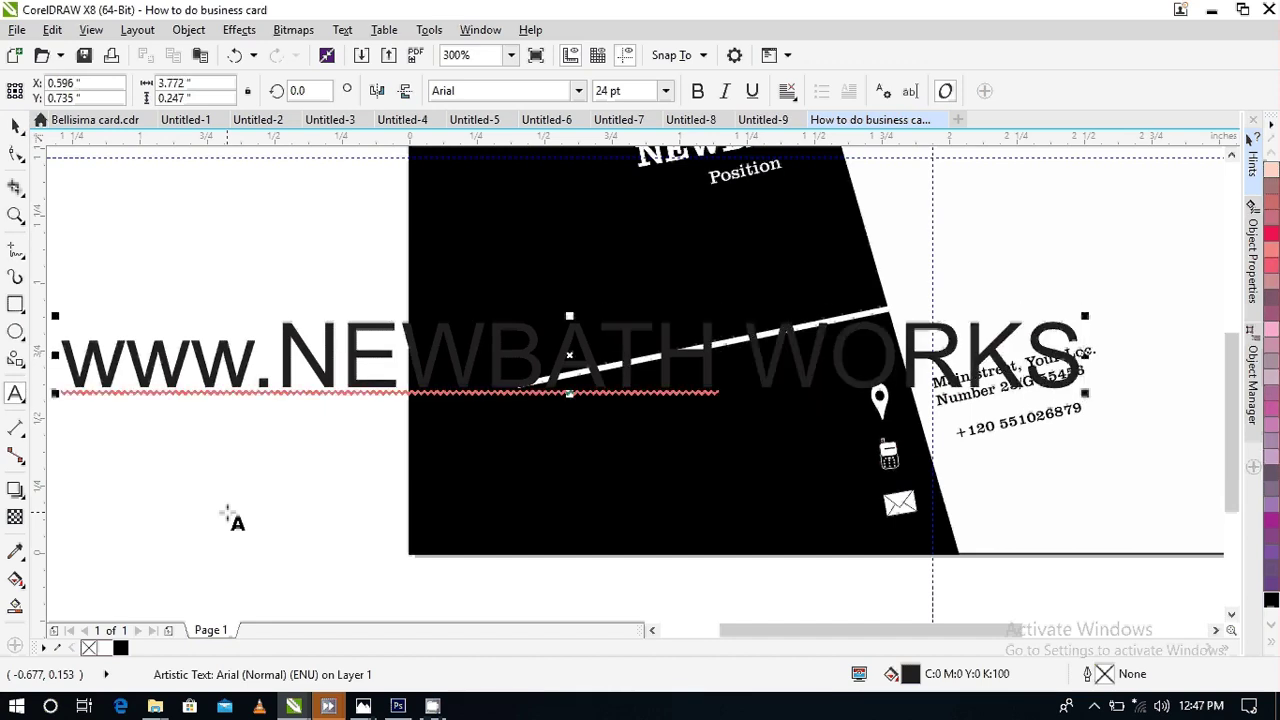
pyautogui.write('.')
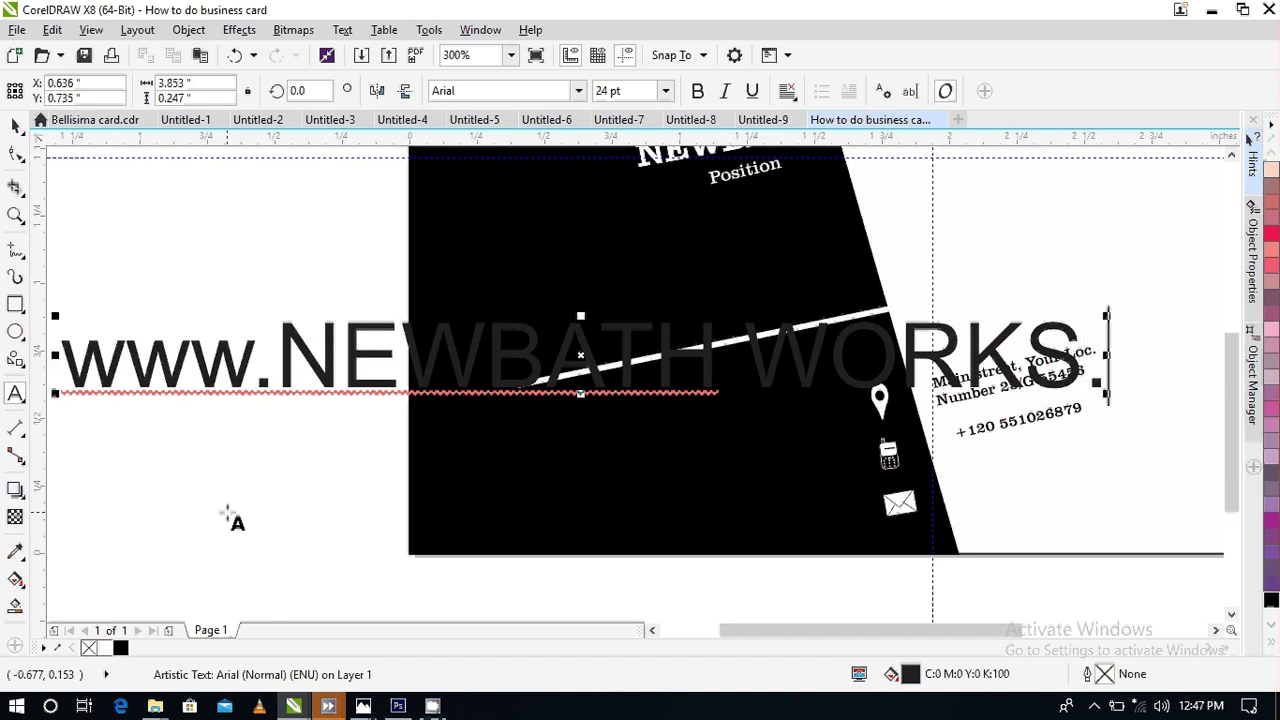
pyautogui.write('com')
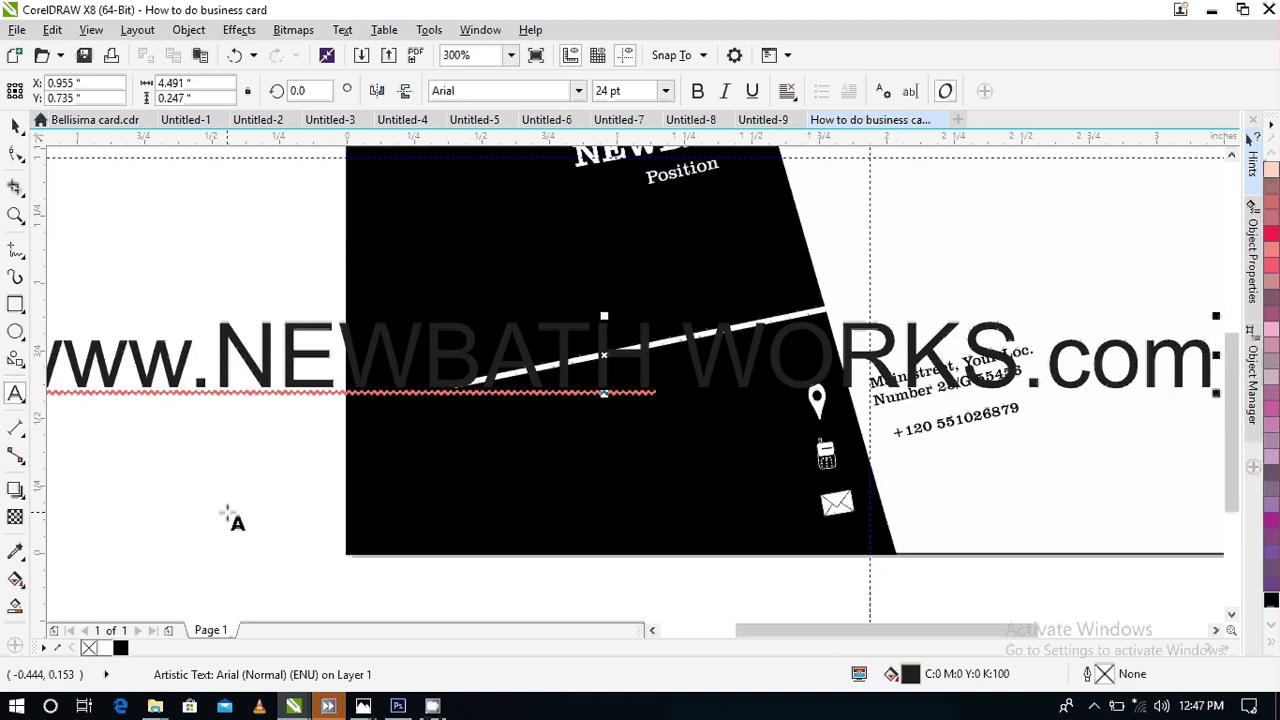
pyautogui.press('BackSpace')
pyautogui.press('BackSpace')
pyautogui.press('BackSpace')
pyautogui.press('BackSpace')
pyautogui.press('BackSpace')
pyautogui.press('BackSpace')
pyautogui.press('BackSpace')
pyautogui.press('BackSpace')
pyautogui.press('BackSpace')
pyautogui.press('BackSpace')
pyautogui.press('BackSpace')
pyautogui.press('BackSpace')
pyautogui.press('BackSpace')
pyautogui.press('BackSpace')
pyautogui.press('BackSpace')
pyautogui.press('BackSpace')
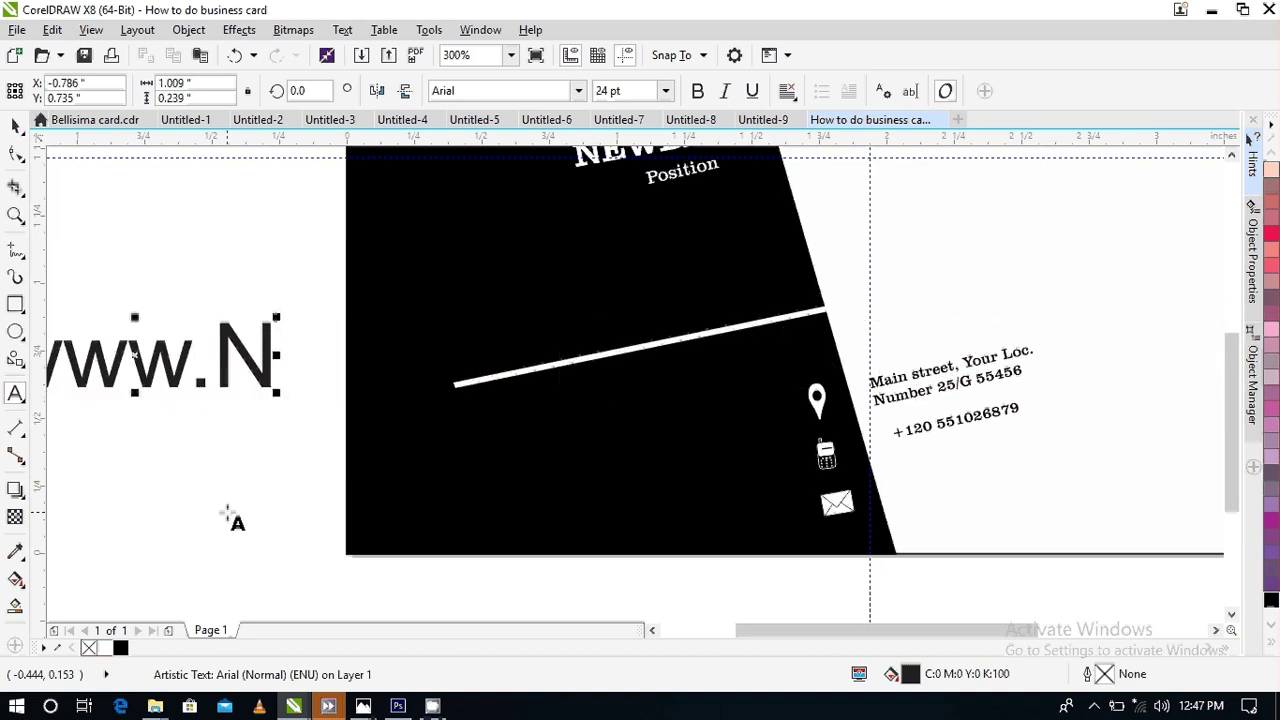
pyautogui.write('ewba')
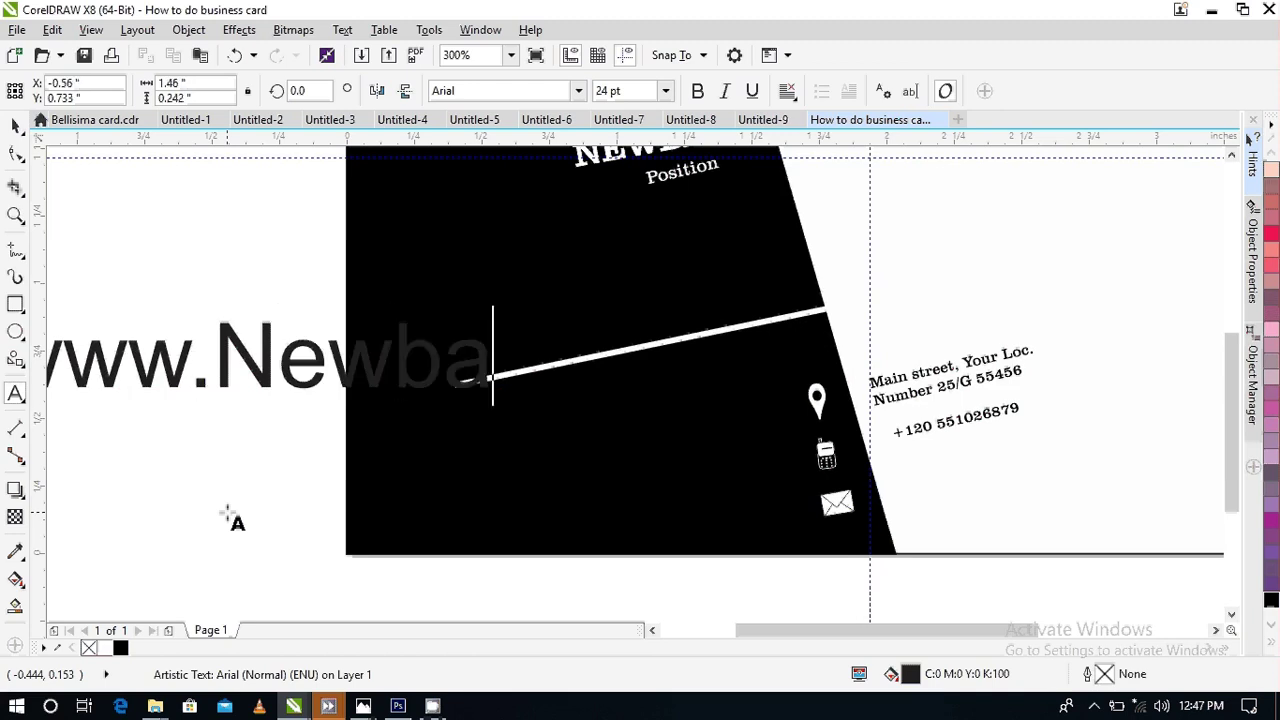
pyautogui.write('th')
pyautogui.press('Escape')
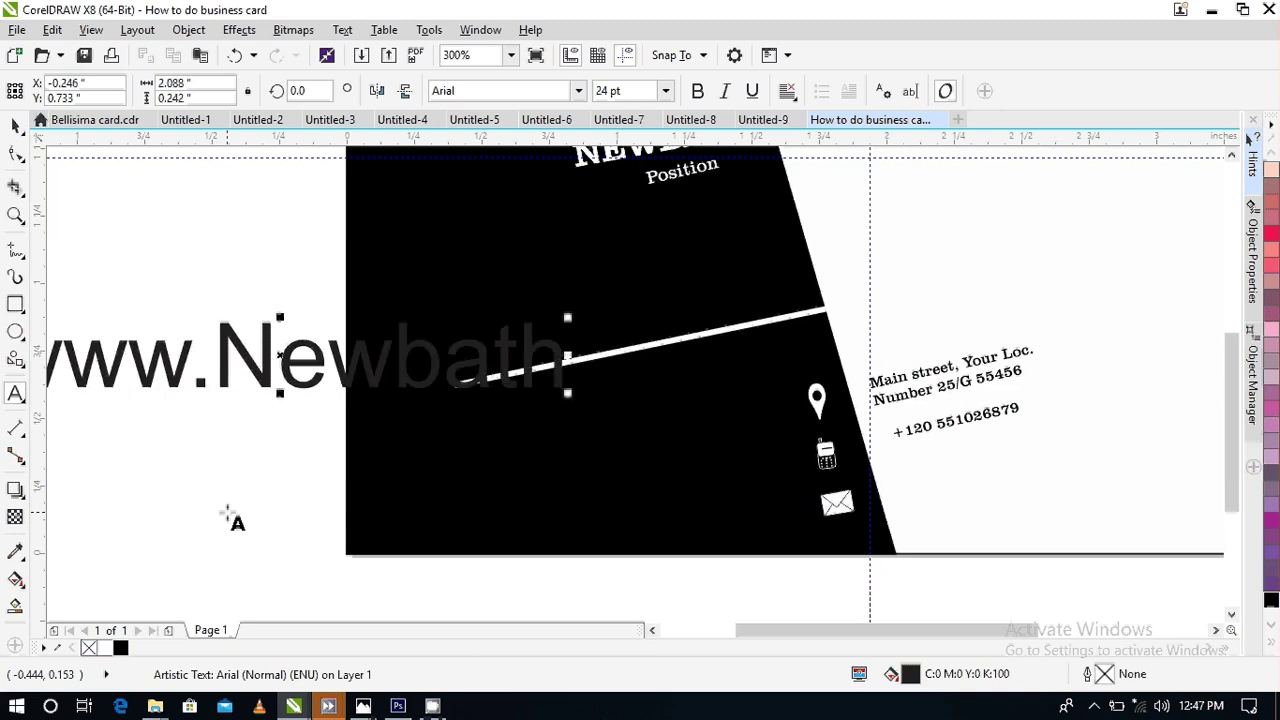
pyautogui.write('works')
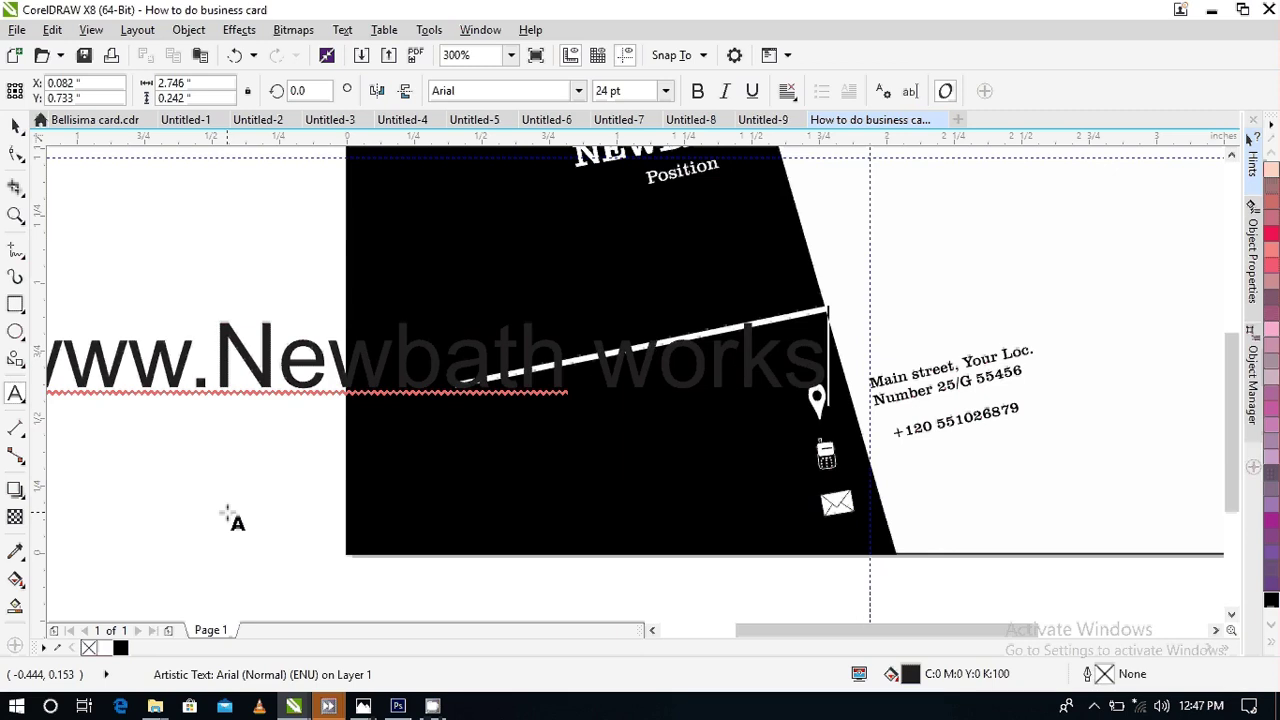
pyautogui.write('.c')
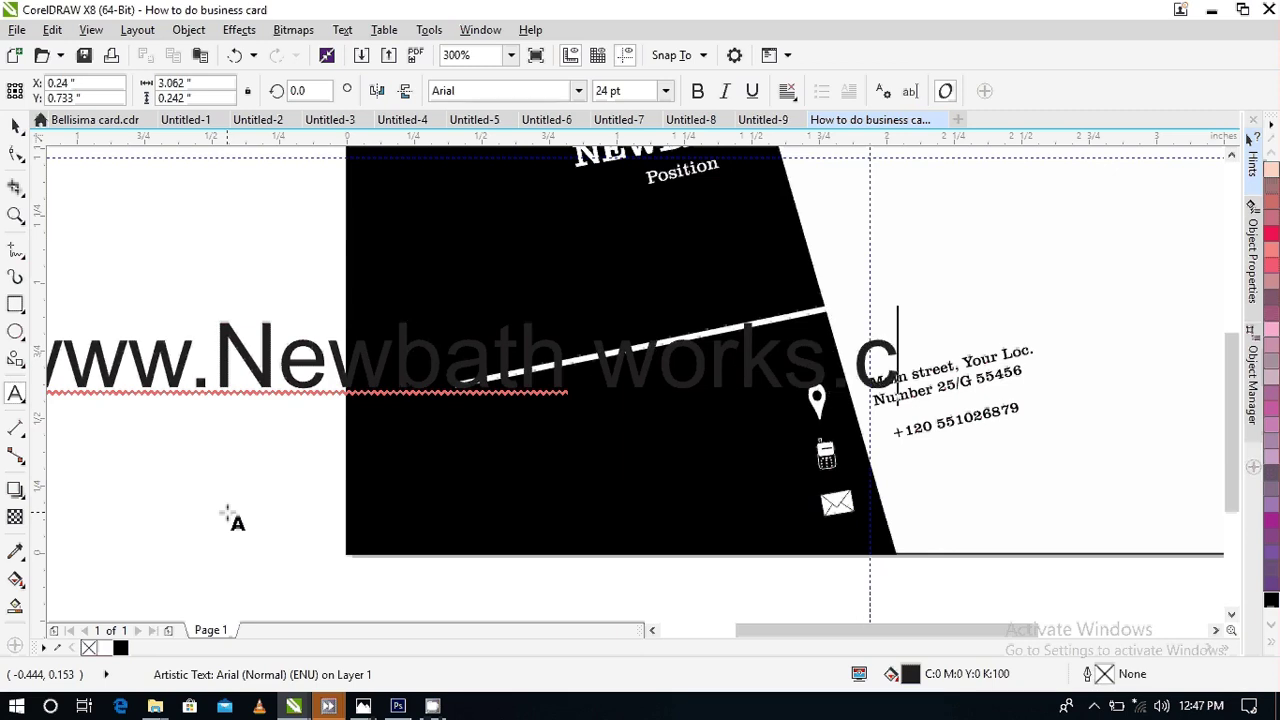
pyautogui.write('om')
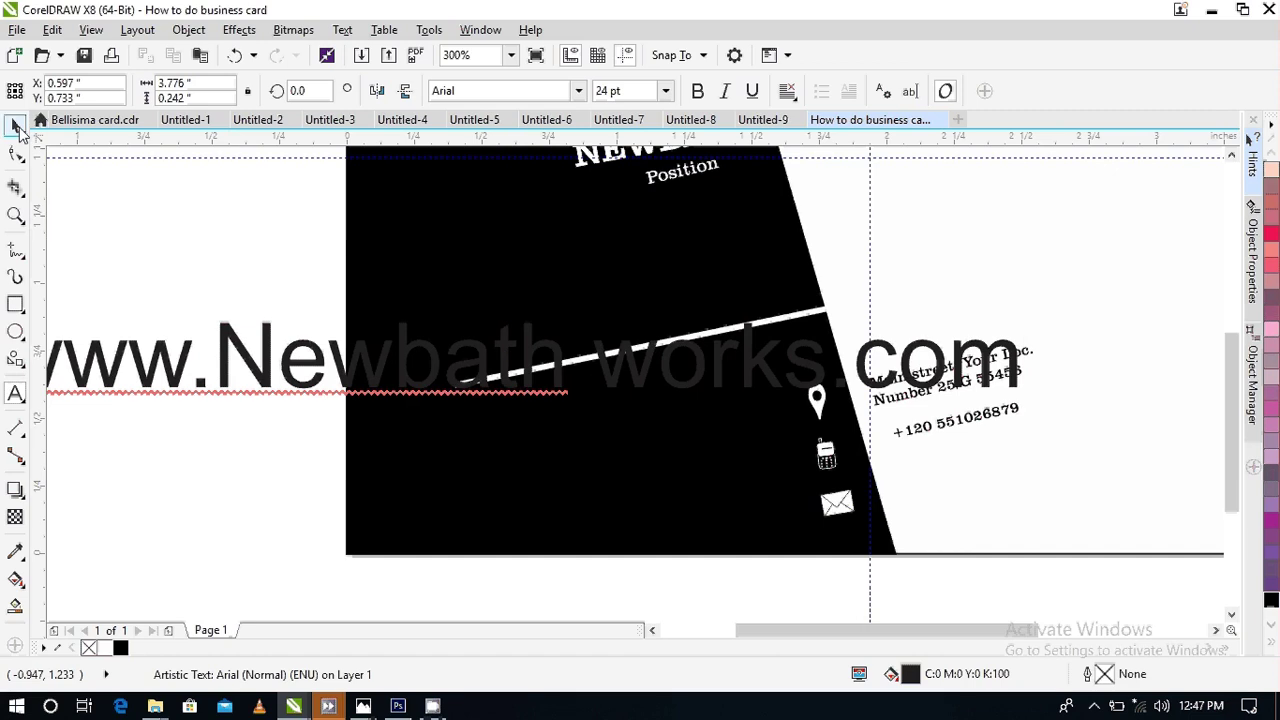
# - Set the web address text to the Clarendon BT font at 4 pt
pyautogui.click(17, 128)
pyautogui.click(579, 91)
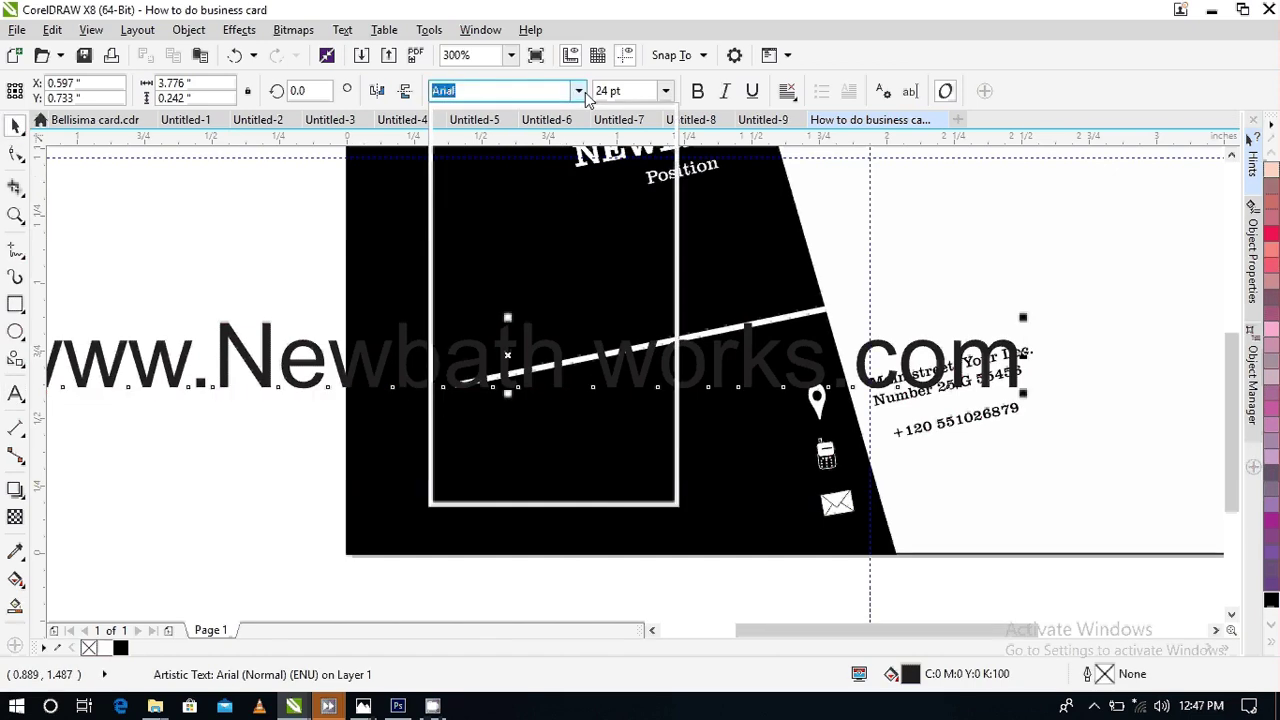
pyautogui.click(546, 150)
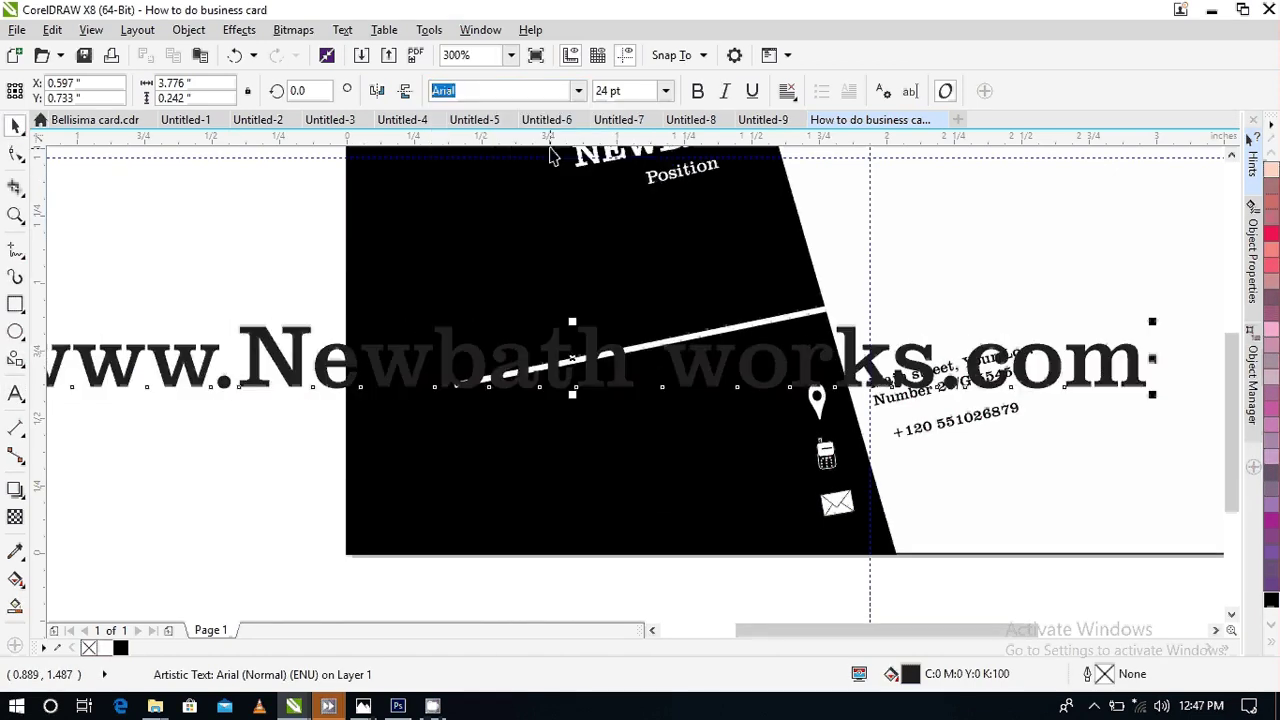
pyautogui.click(665, 91)
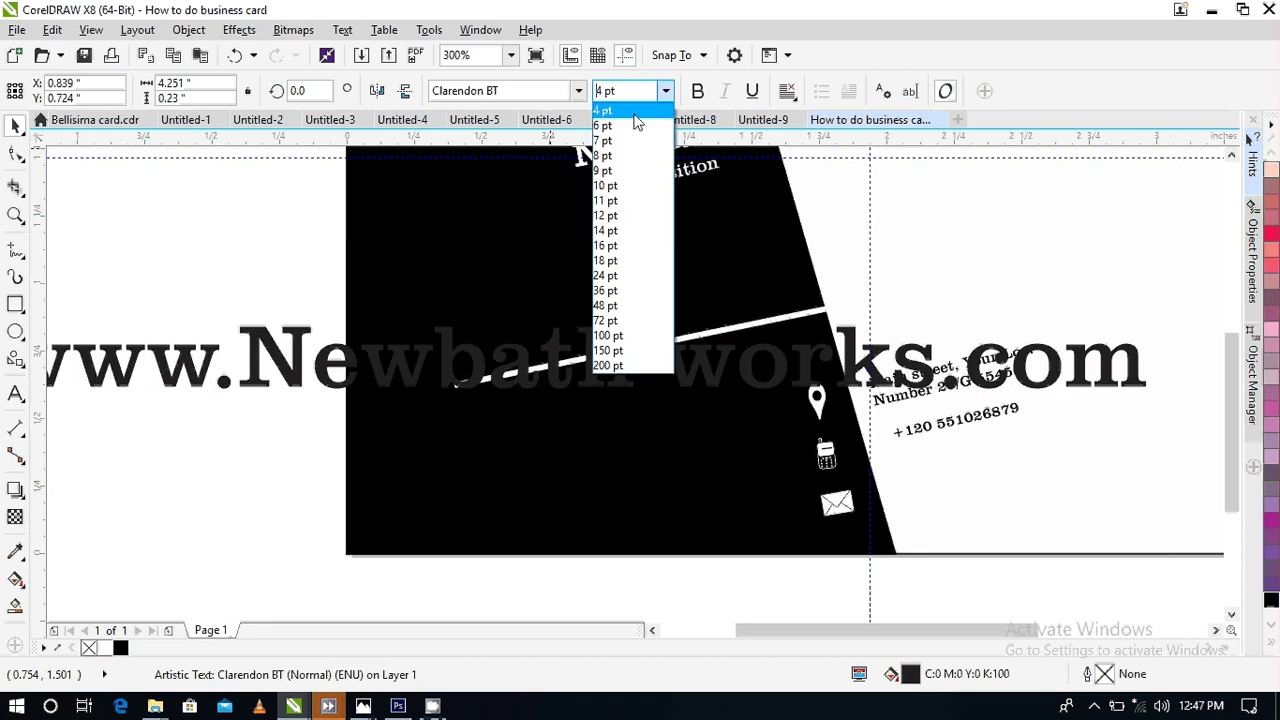
pyautogui.click(634, 112)
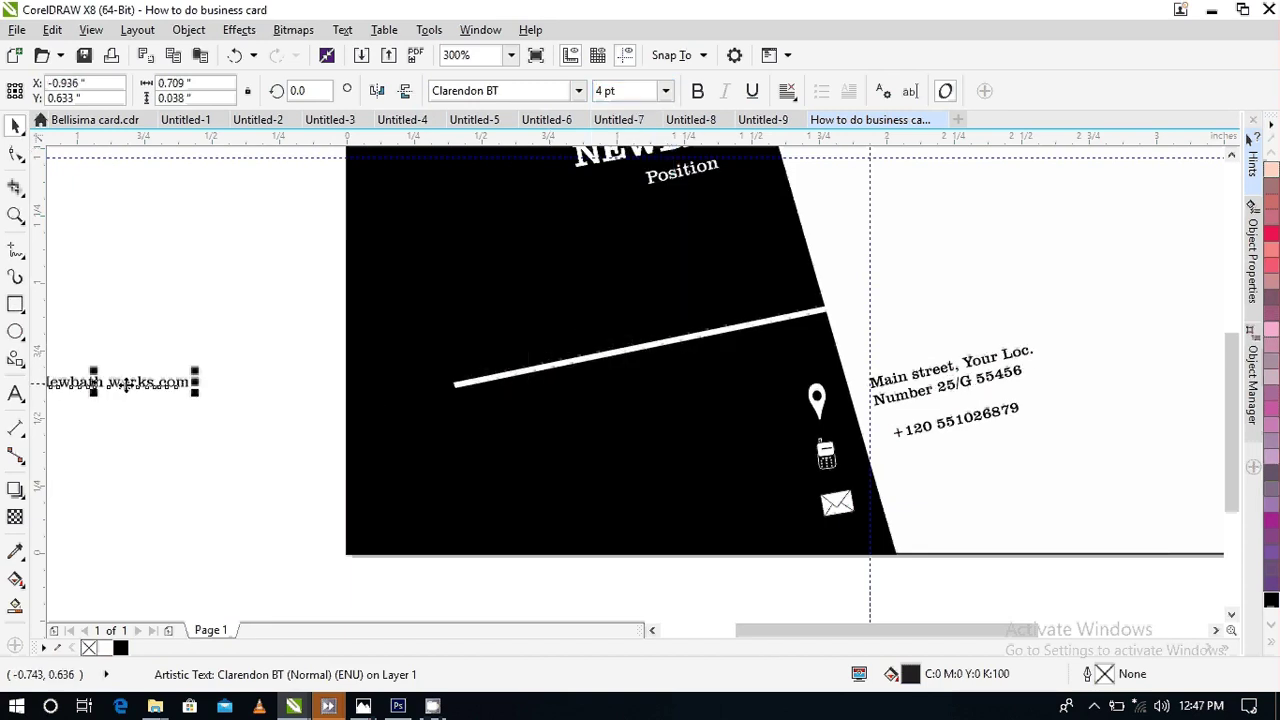
# - Place the web address below the phone number, rotated about 9.933 degrees, at about X 2.372 and Y 0.303 inches
pyautogui.moveTo(127, 393); pyautogui.dragTo(1080, 490)
pyautogui.click(1060, 500)
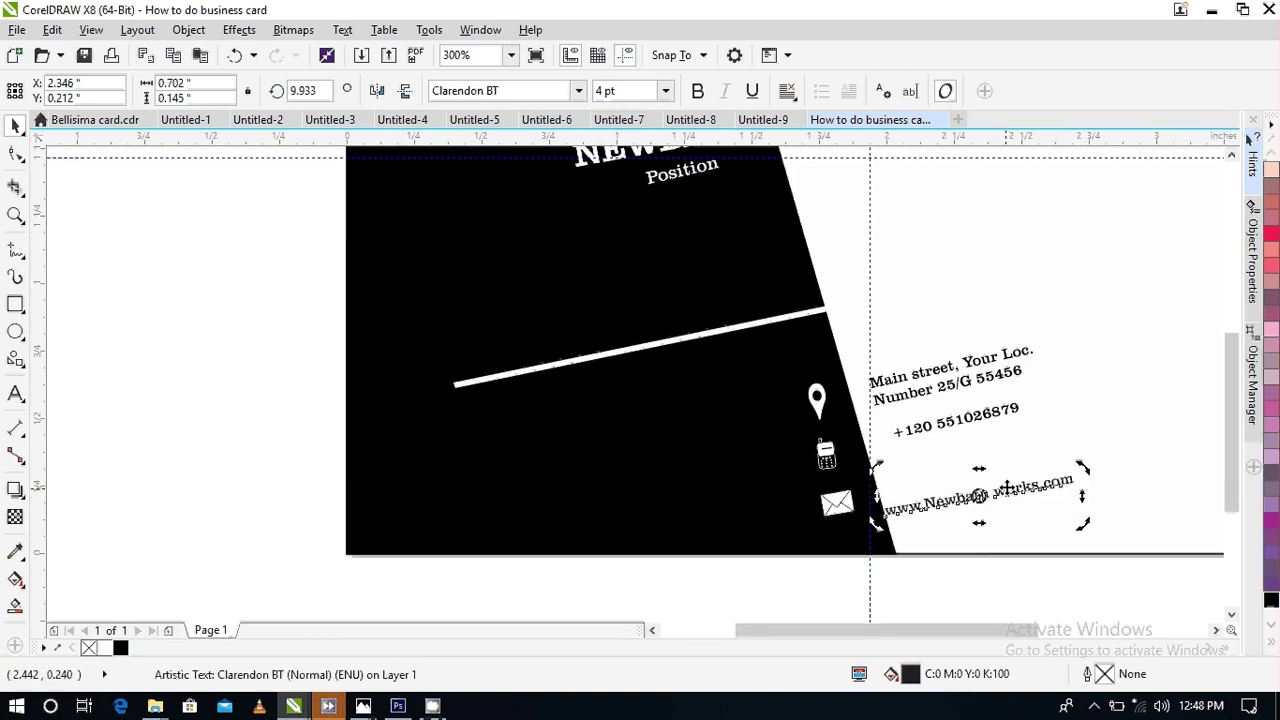
pyautogui.click(1006, 487)
pyautogui.moveTo(992, 505); pyautogui.dragTo(992, 483)
pyautogui.click(921, 560)
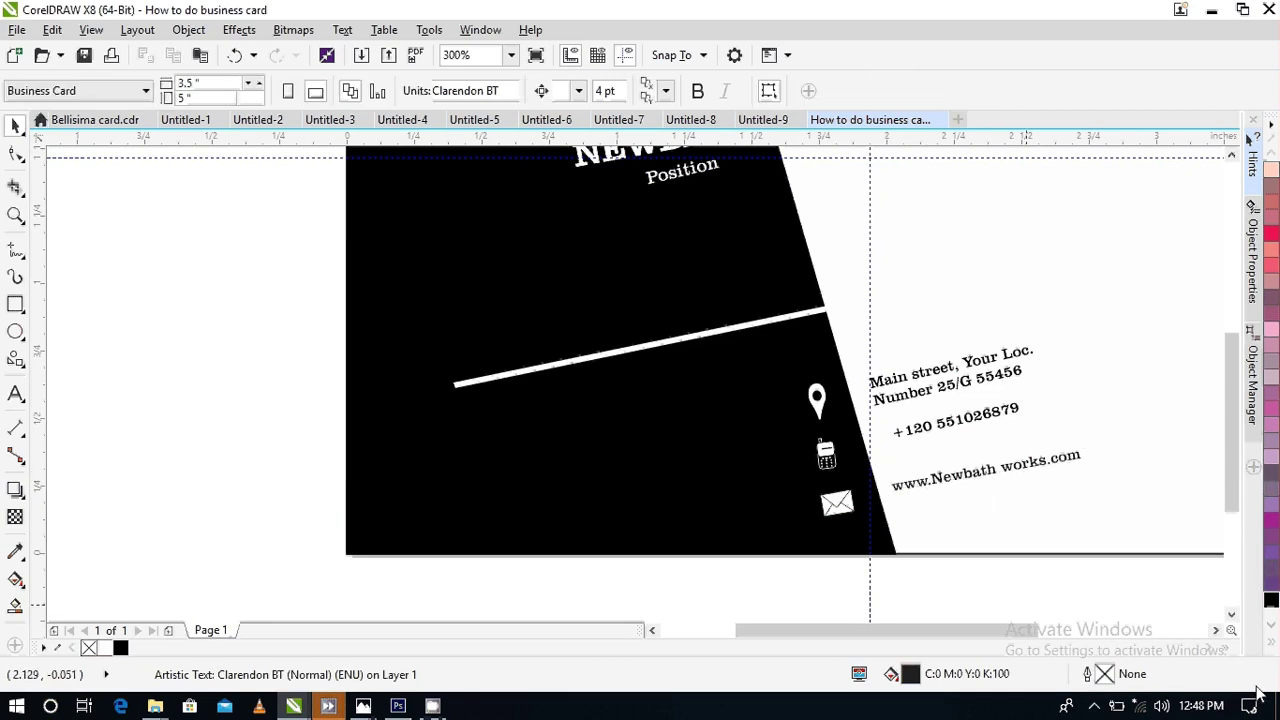
# - Fill the web address text with the same solid black as the other contact lines
pyautogui.scroll(1, 1037, 592)
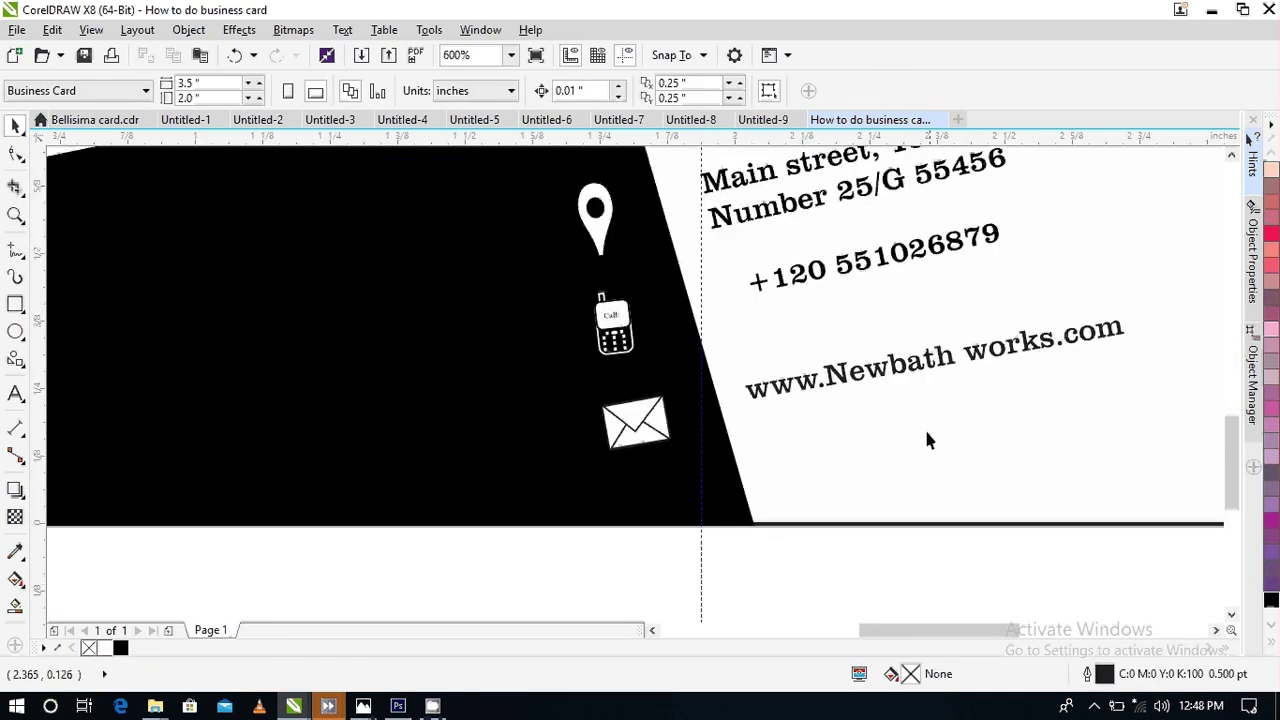
pyautogui.scroll(1, 909, 417)
pyautogui.click(830, 345)
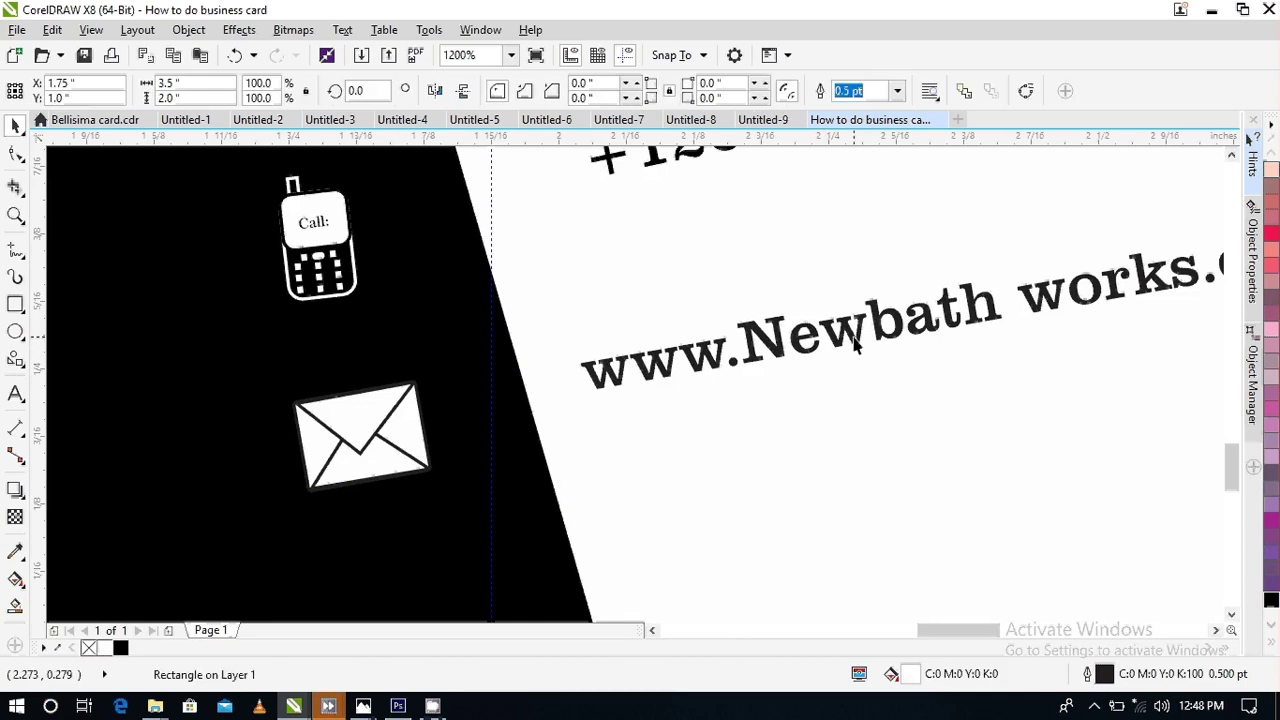
pyautogui.click(880, 336)
pyautogui.click(918, 333)
pyautogui.scroll(-1, 922, 328)
pyautogui.scroll(-1, 922, 328)
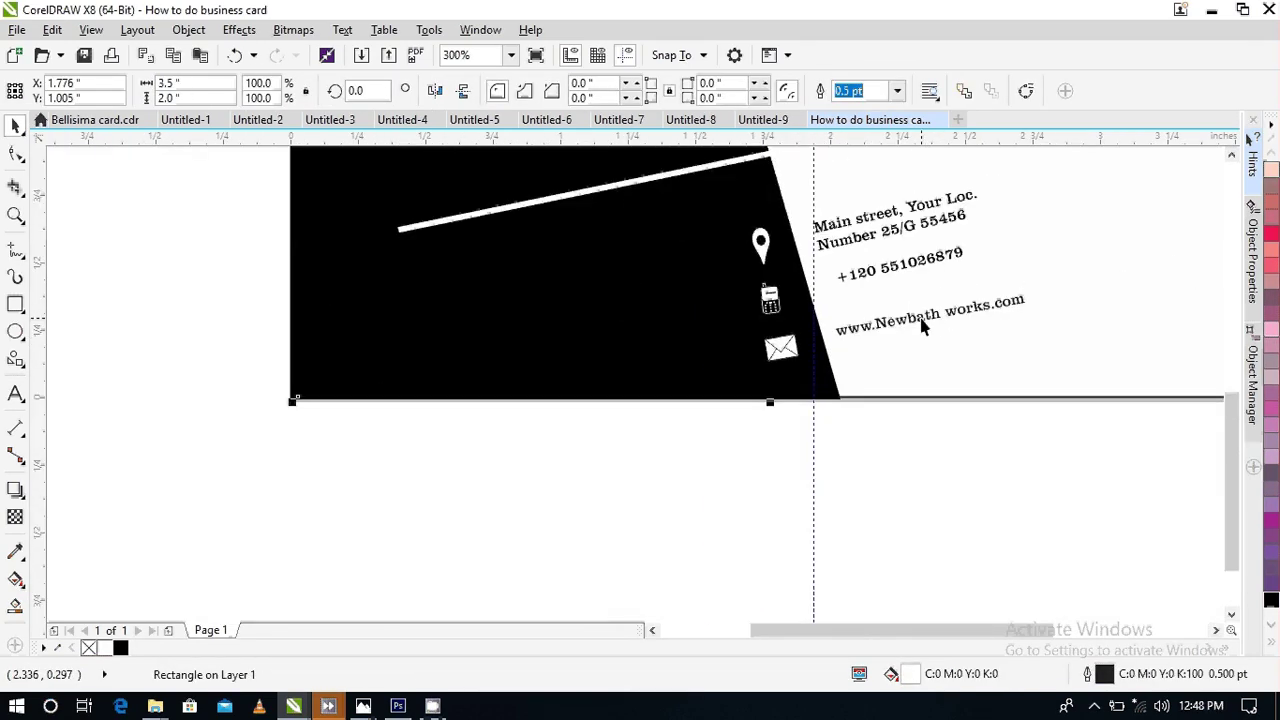
pyautogui.click(941, 319)
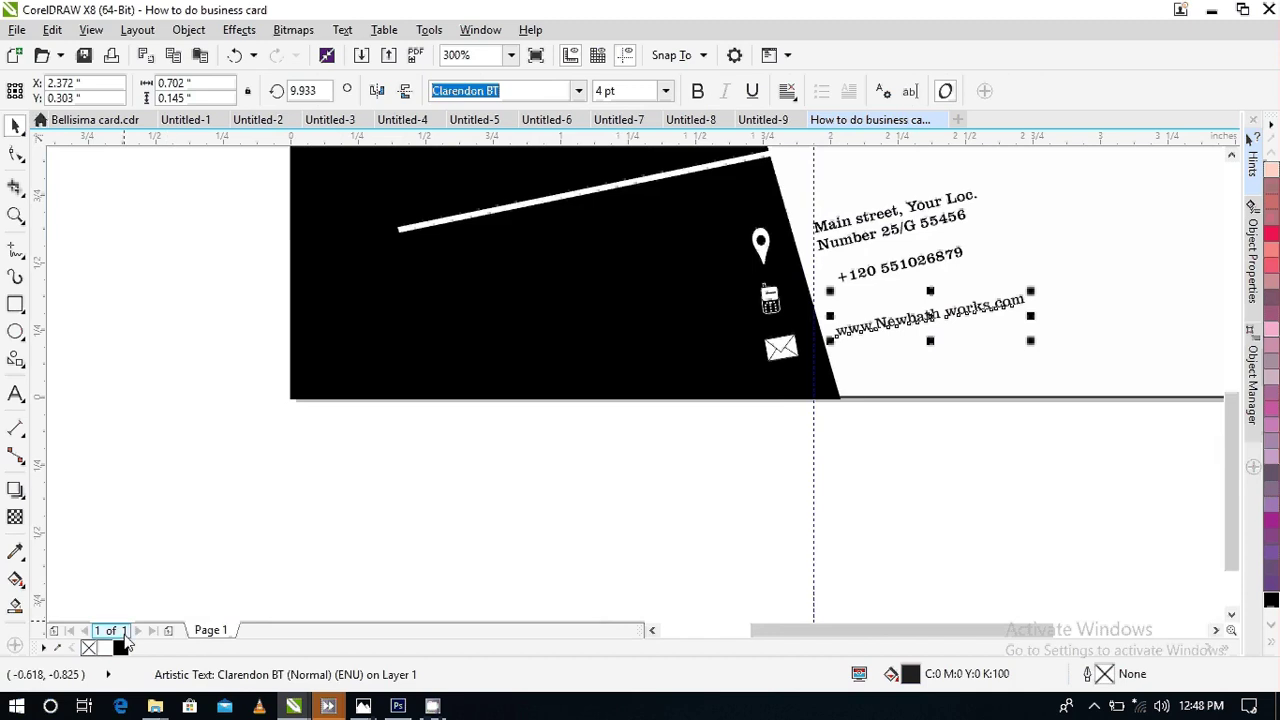
pyautogui.press('Escape')
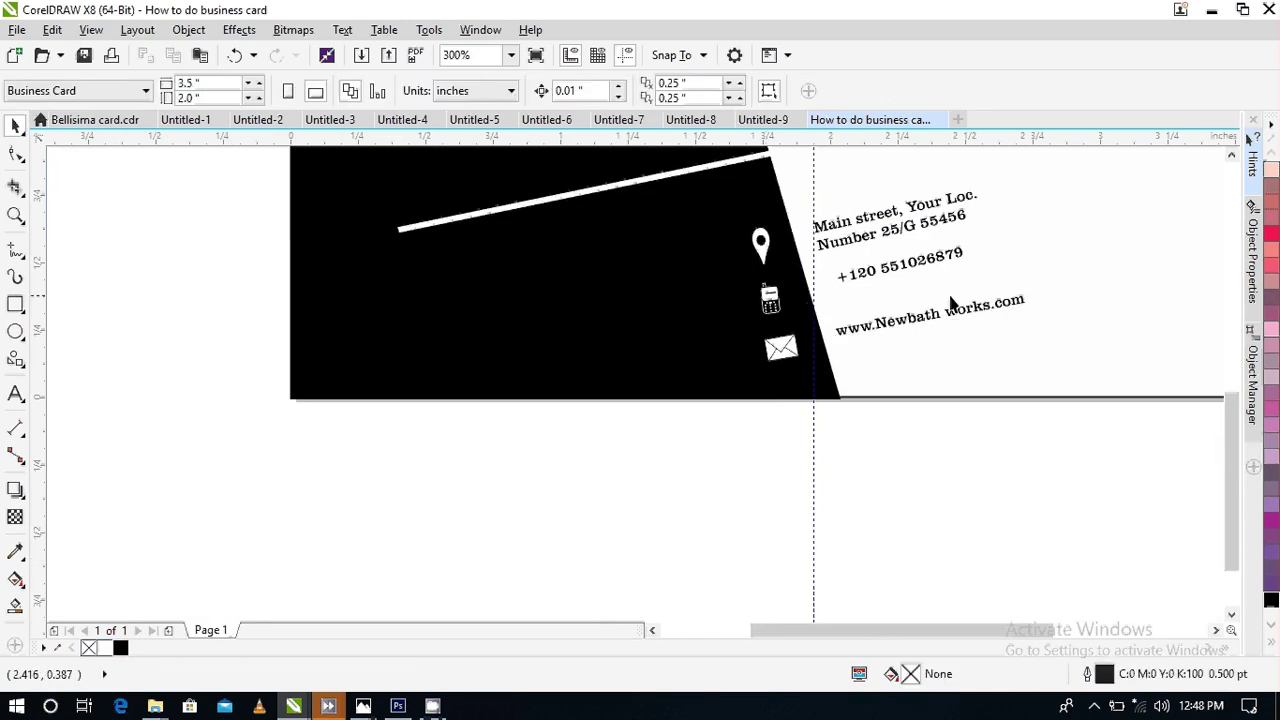
# - Move the phone number text down 0.03 inches and right 0.02 inches, between the address lines and the web address
pyautogui.scroll(1, 951, 296)
pyautogui.click(925, 258)
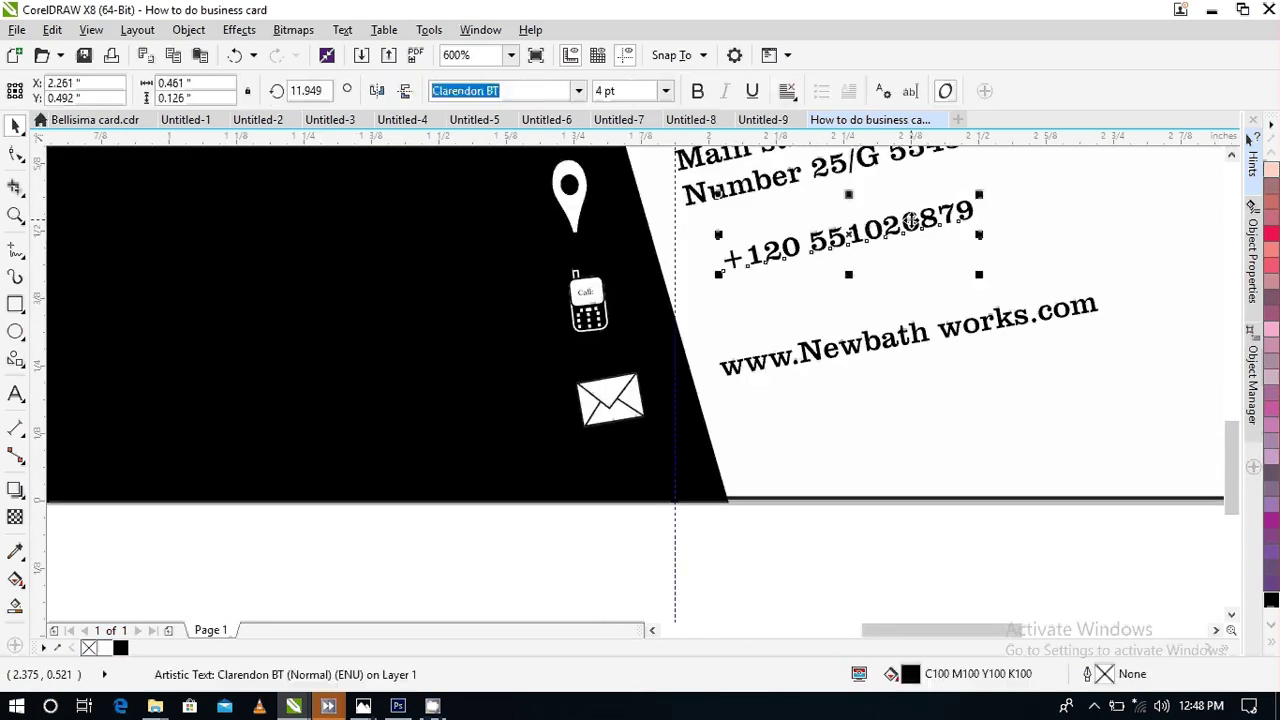
pyautogui.press('Down')
pyautogui.press('Down')
pyautogui.press('Down')
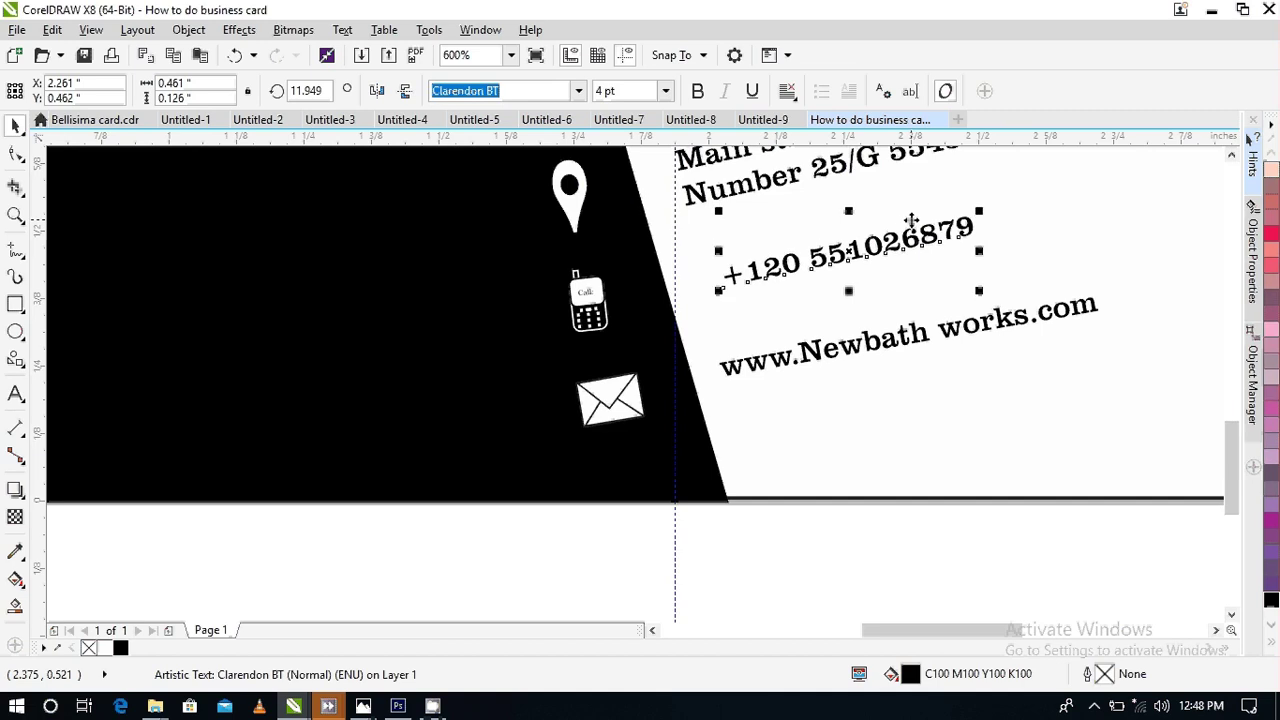
pyautogui.press('Right')
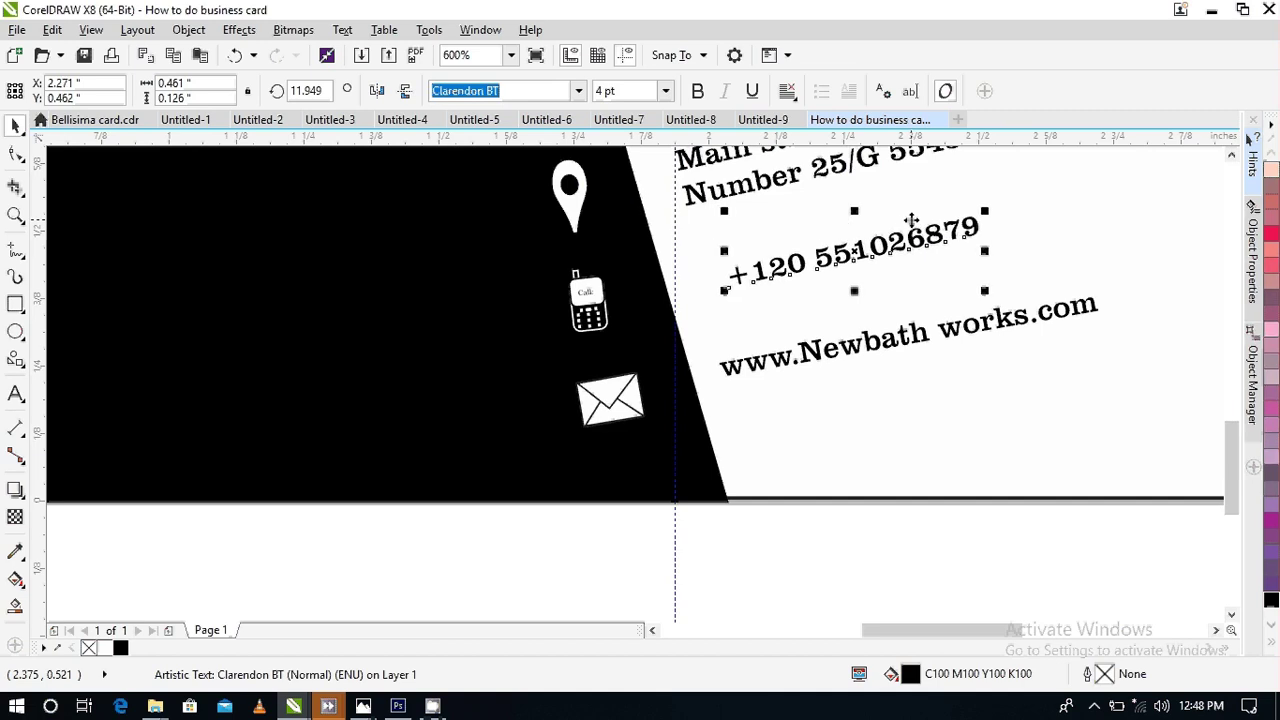
pyautogui.press('Right')
pyautogui.click(766, 575)
pyautogui.scroll(-1, 766, 575)
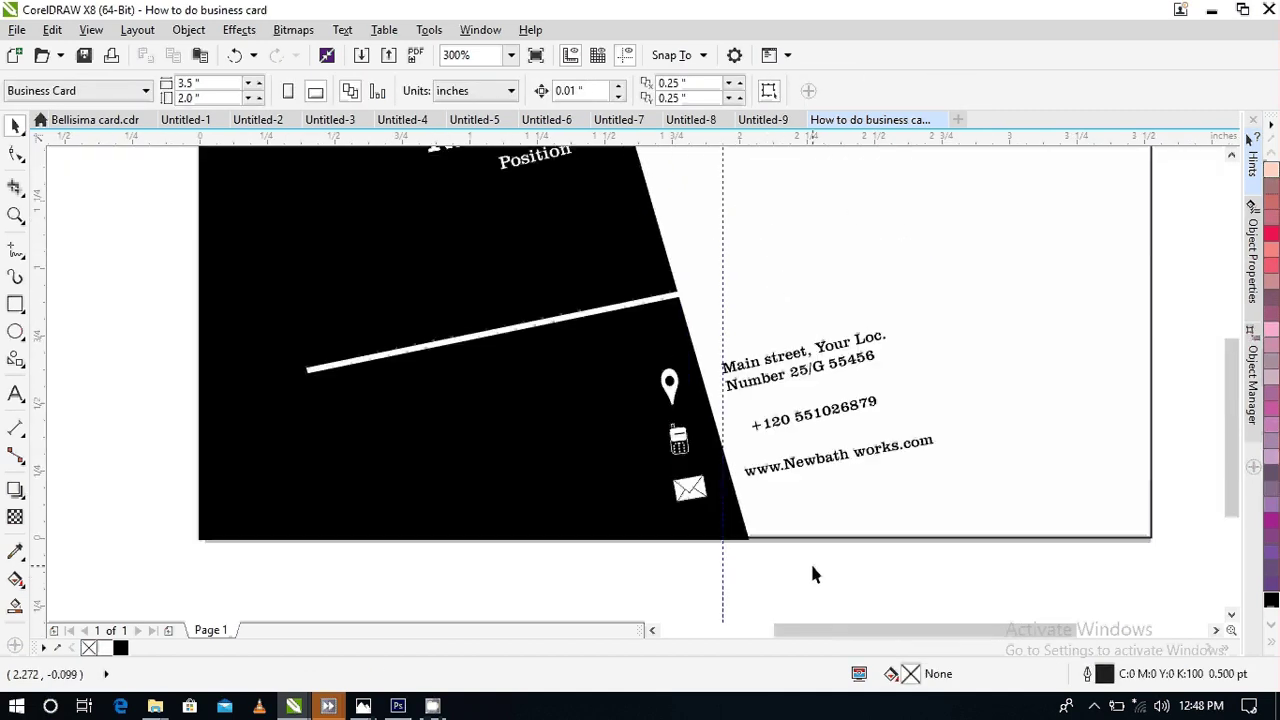
pyautogui.scroll(-1, 842, 465)
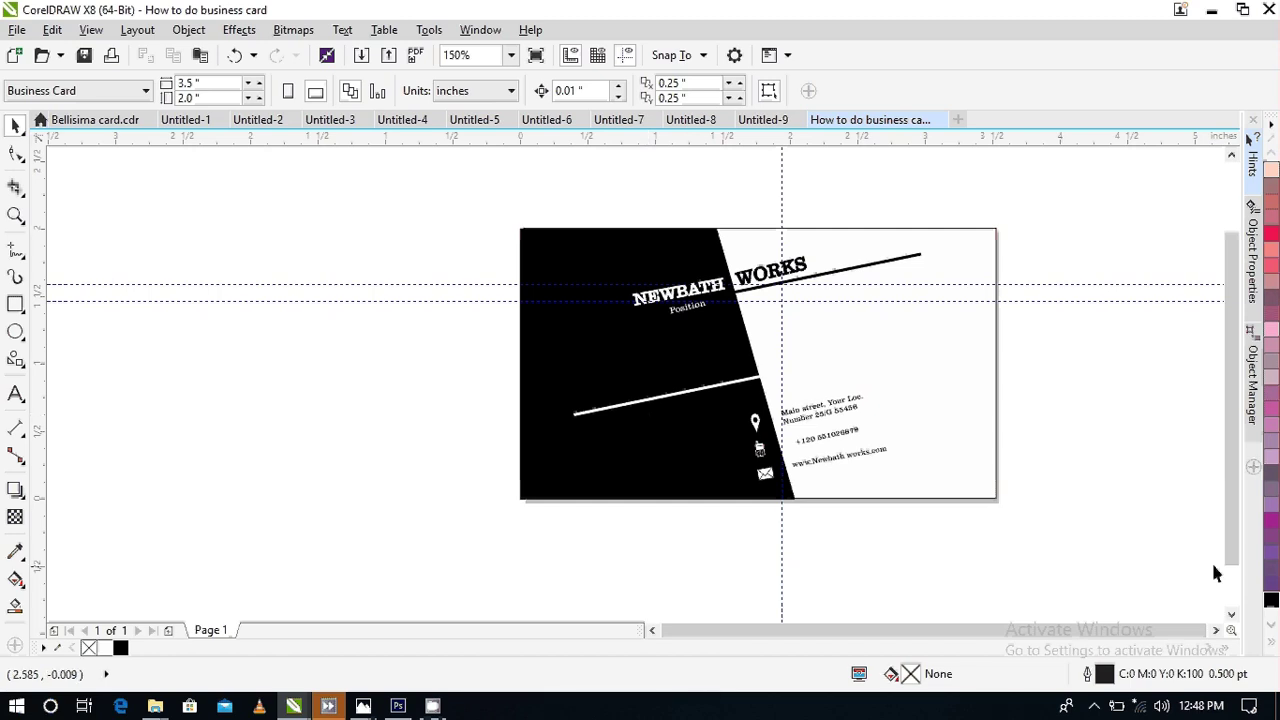
# - Nudge the web address text 0.01 inches down and 0.01 inches to the right
pyautogui.scroll(1, 829, 465)
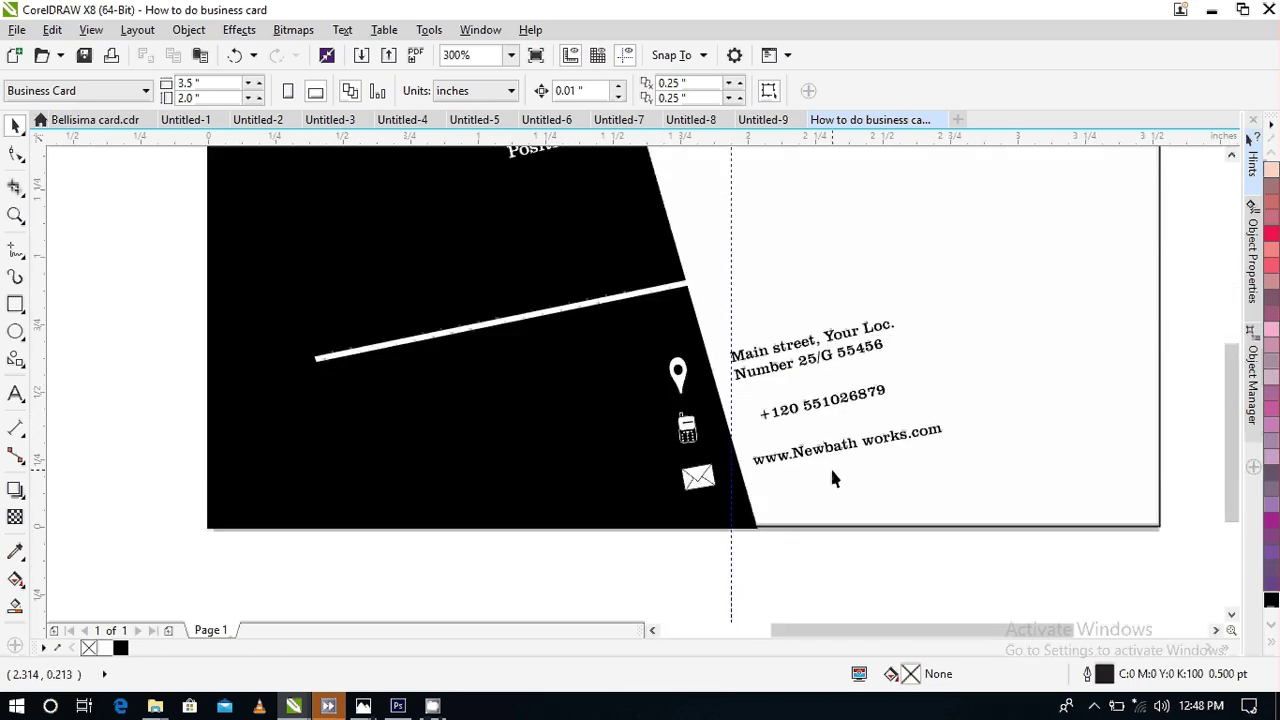
pyautogui.scroll(1, 808, 452)
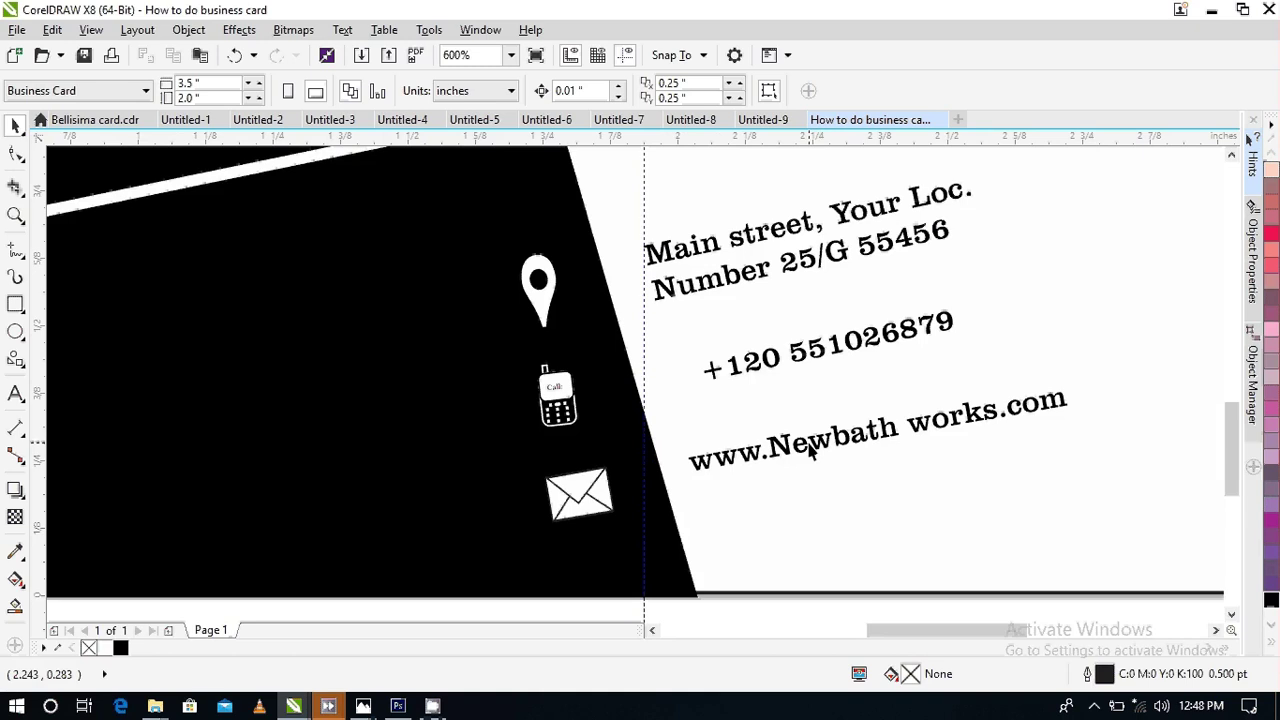
pyautogui.click(812, 452)
pyautogui.press('Down')
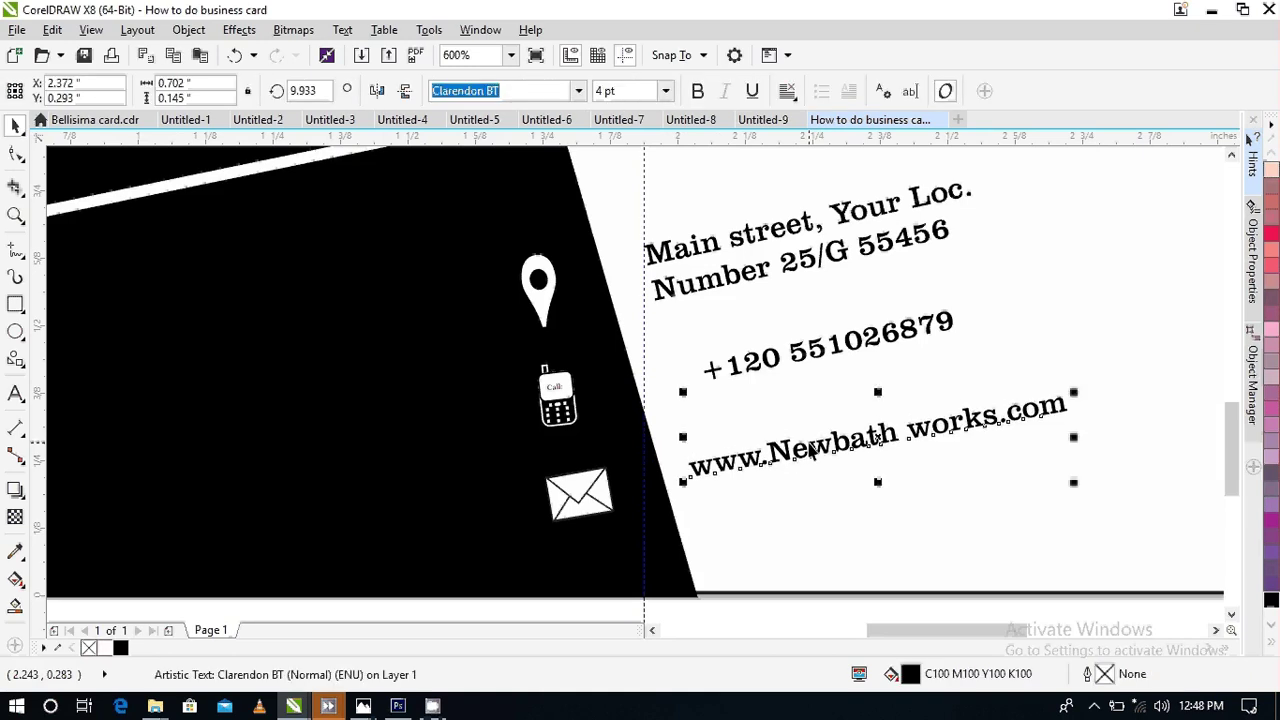
pyautogui.press('Right')
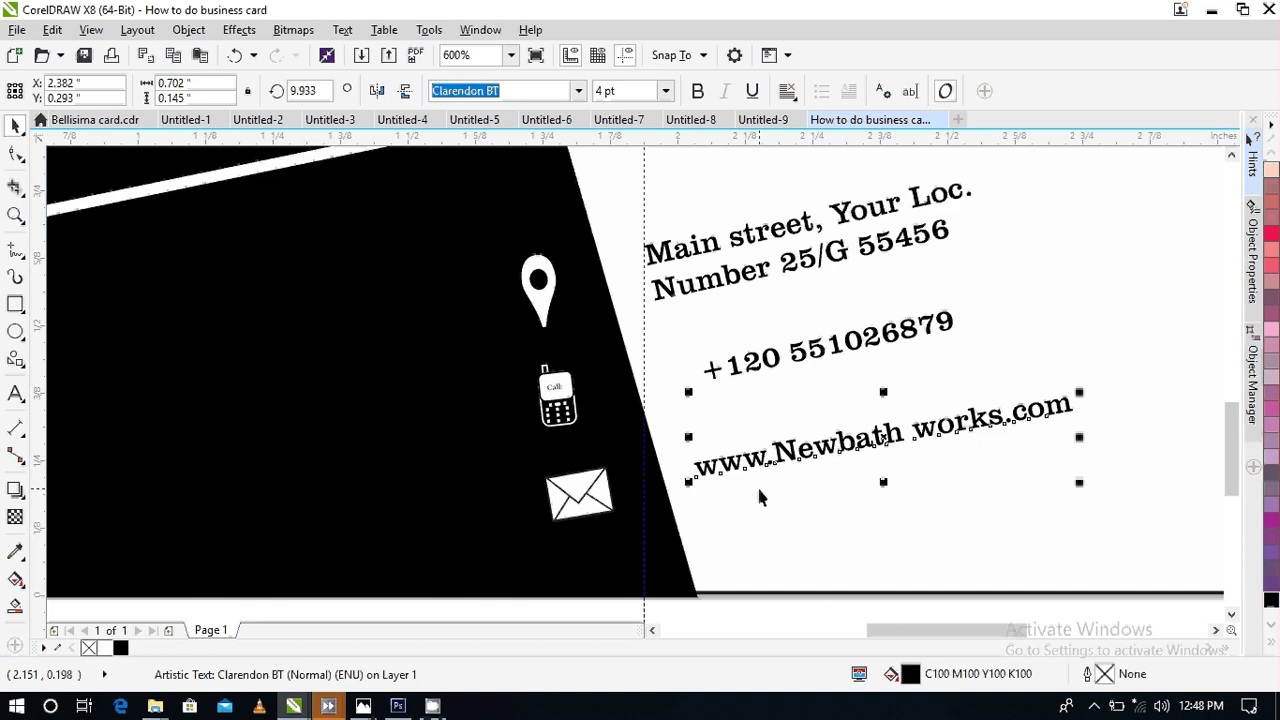
# - Add a second vertical guideline at X 2.029 inches, through the start of the web address and the black shape's lower corner
pyautogui.moveTo(645, 460); pyautogui.dragTo(695, 462)
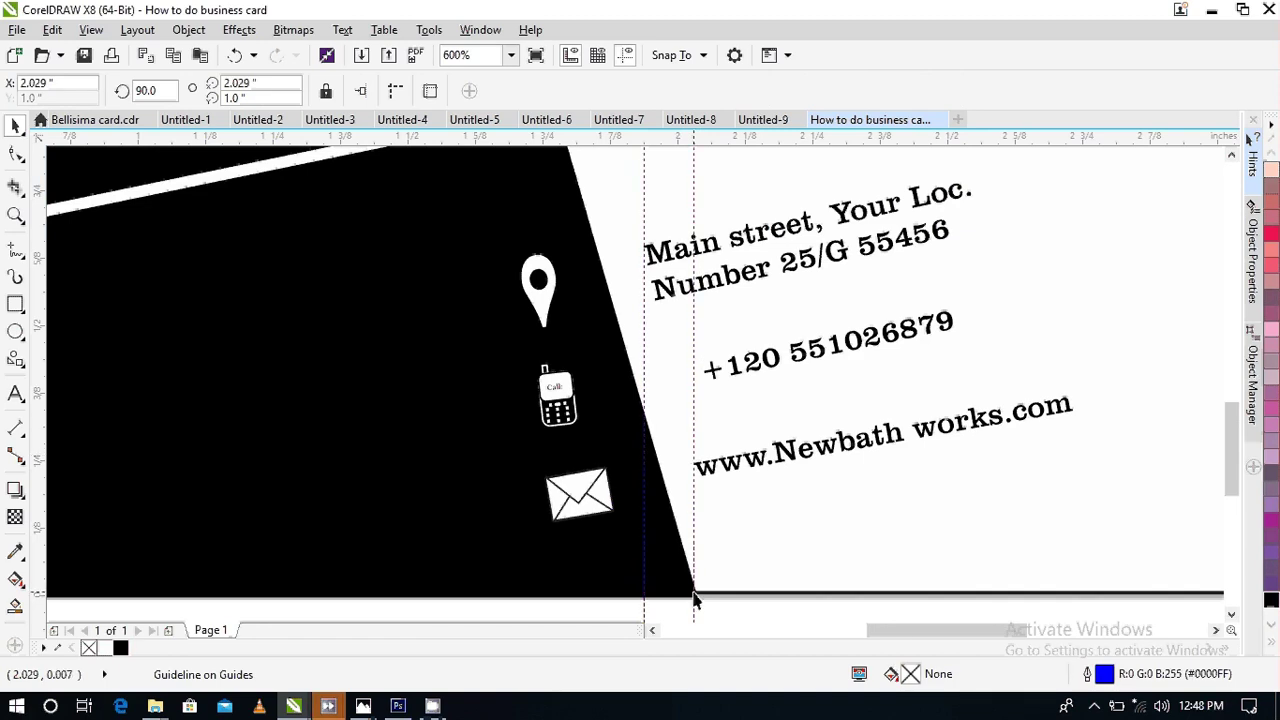
pyautogui.scroll(-2, 695, 598)
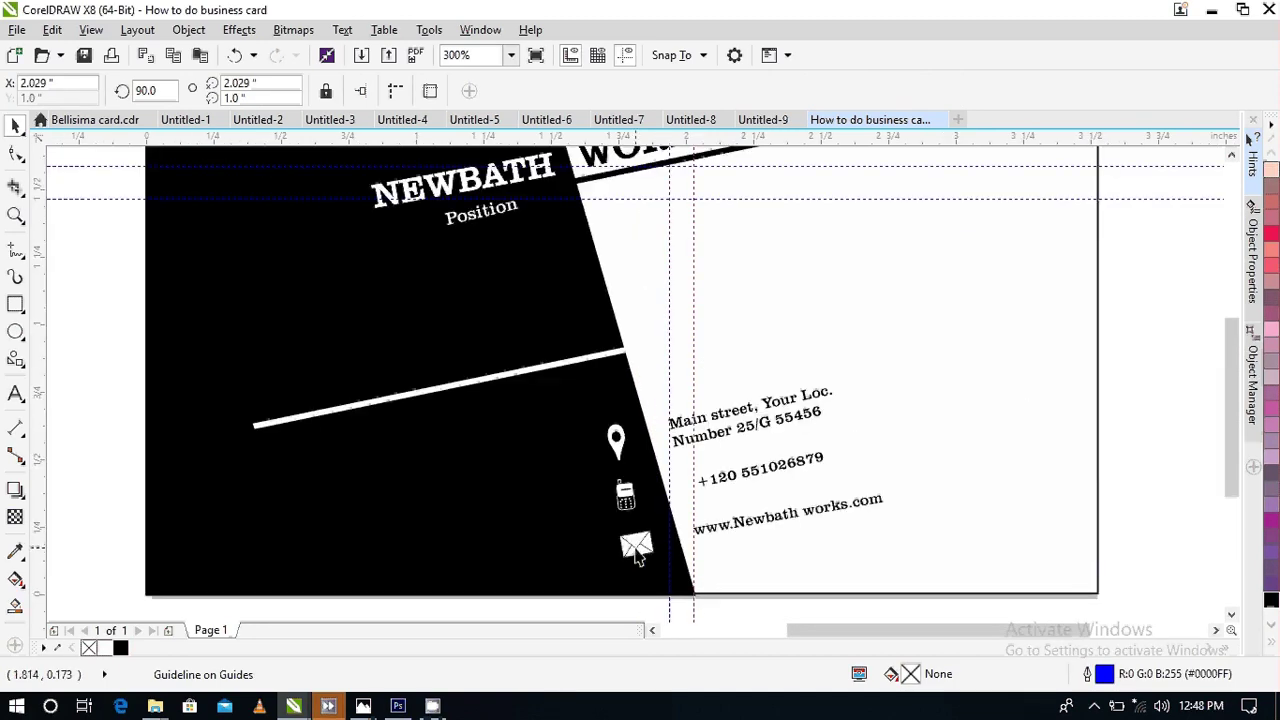
pyautogui.scroll(-2, 636, 555)
pyautogui.click(969, 486)
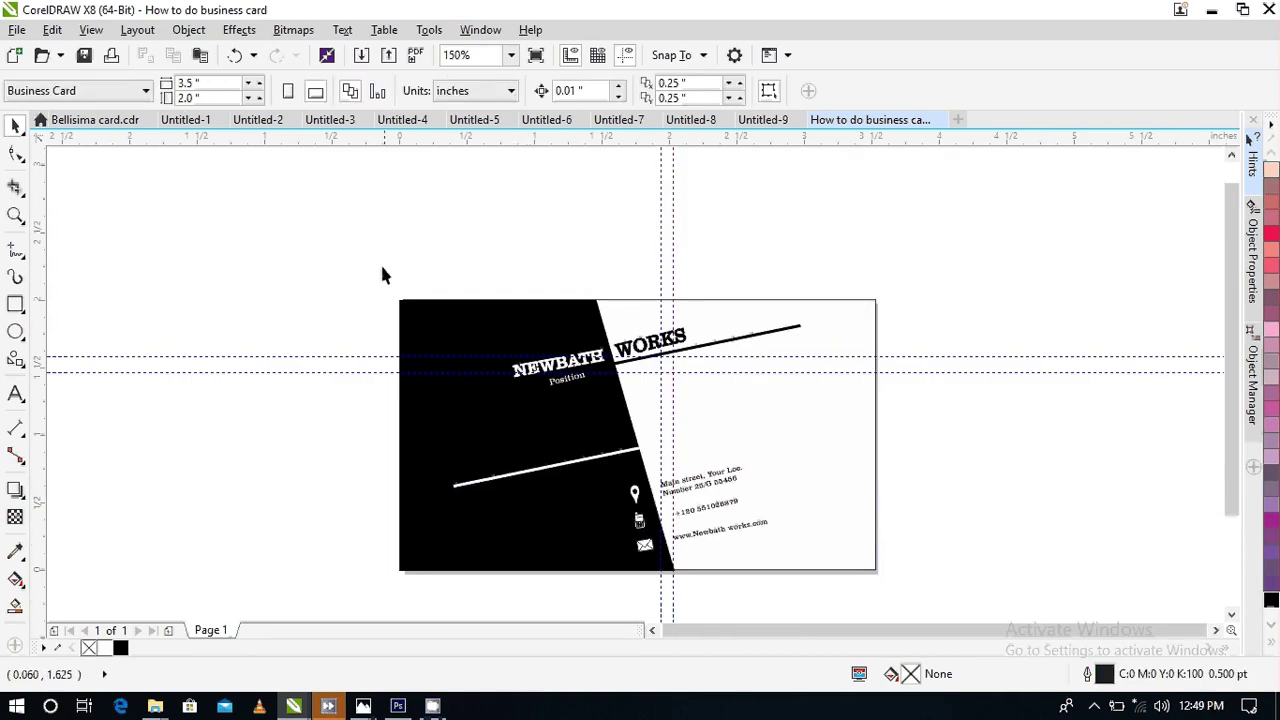
# - Move NEWBATH, WORKS, the Position text and the black line together down and right to X 1.952 and Y 1.483 inches
pyautogui.moveTo(357, 216); pyautogui.dragTo(829, 394)
pyautogui.press('Down')
pyautogui.press('Down')
pyautogui.press('Down')
pyautogui.press('Down')
pyautogui.press('Down')
pyautogui.press('Down')
pyautogui.press('Down')
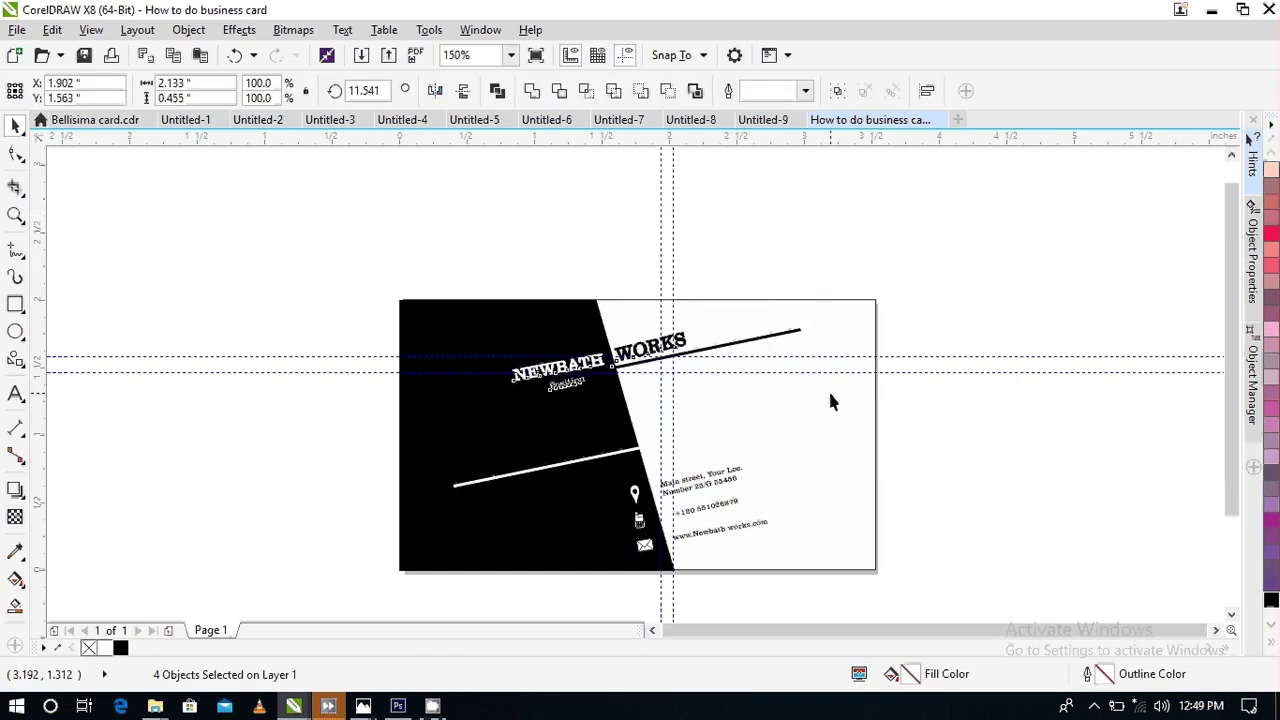
pyautogui.press('Down')
pyautogui.press('Down')
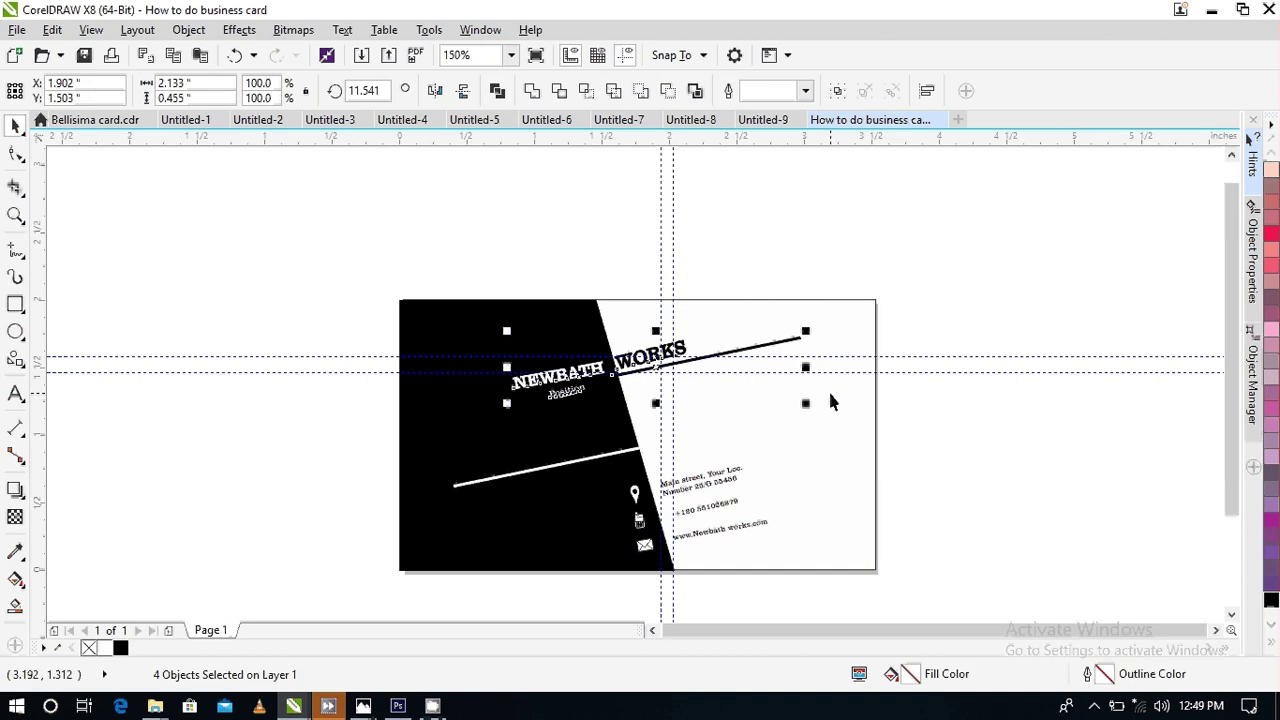
pyautogui.press('Right')
pyautogui.press('Right')
pyautogui.press('Right')
pyautogui.press('Right')
pyautogui.press('Right')
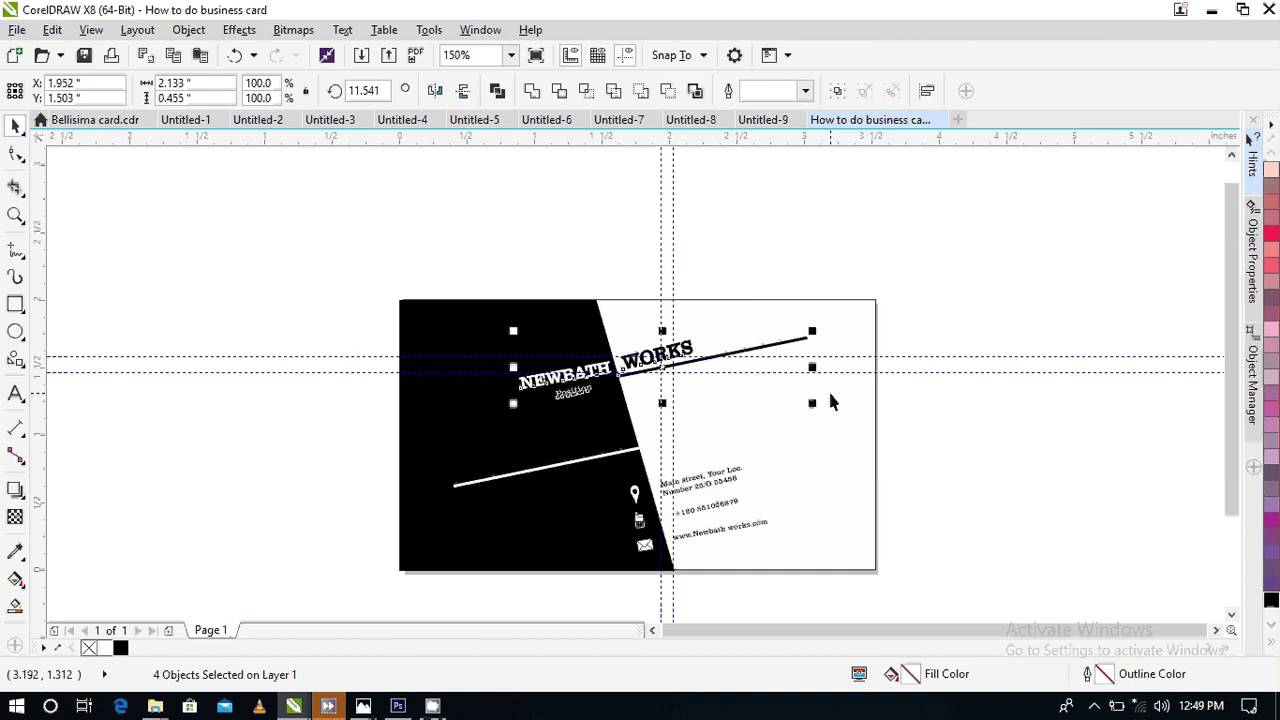
pyautogui.press('Down')
pyautogui.press('Down')
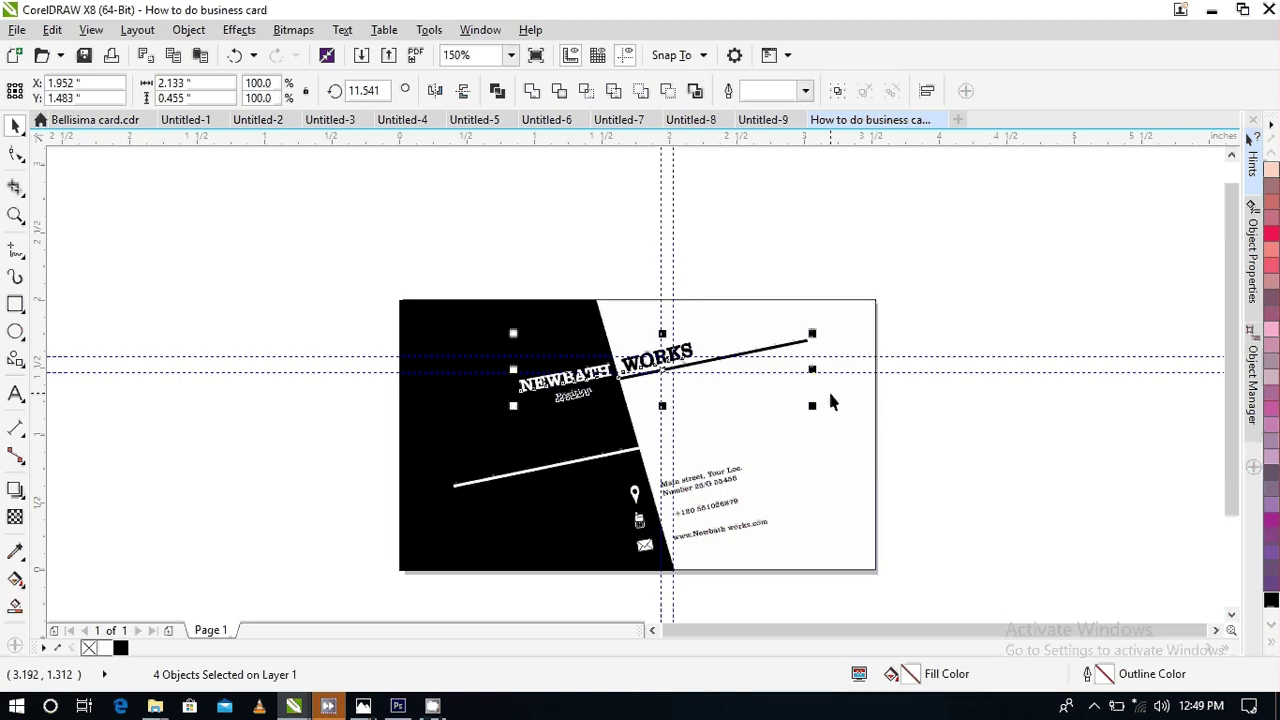
pyautogui.scroll(-2, 1116, 560)
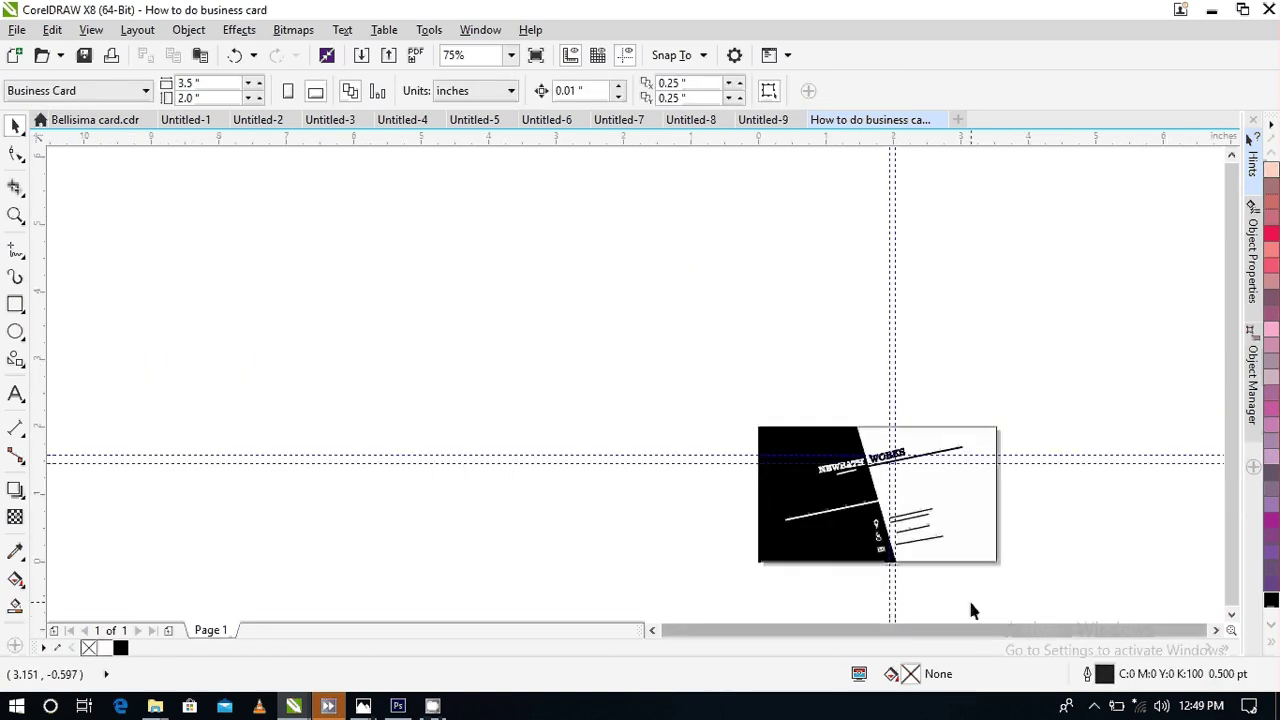
pyautogui.scroll(2, 971, 610)
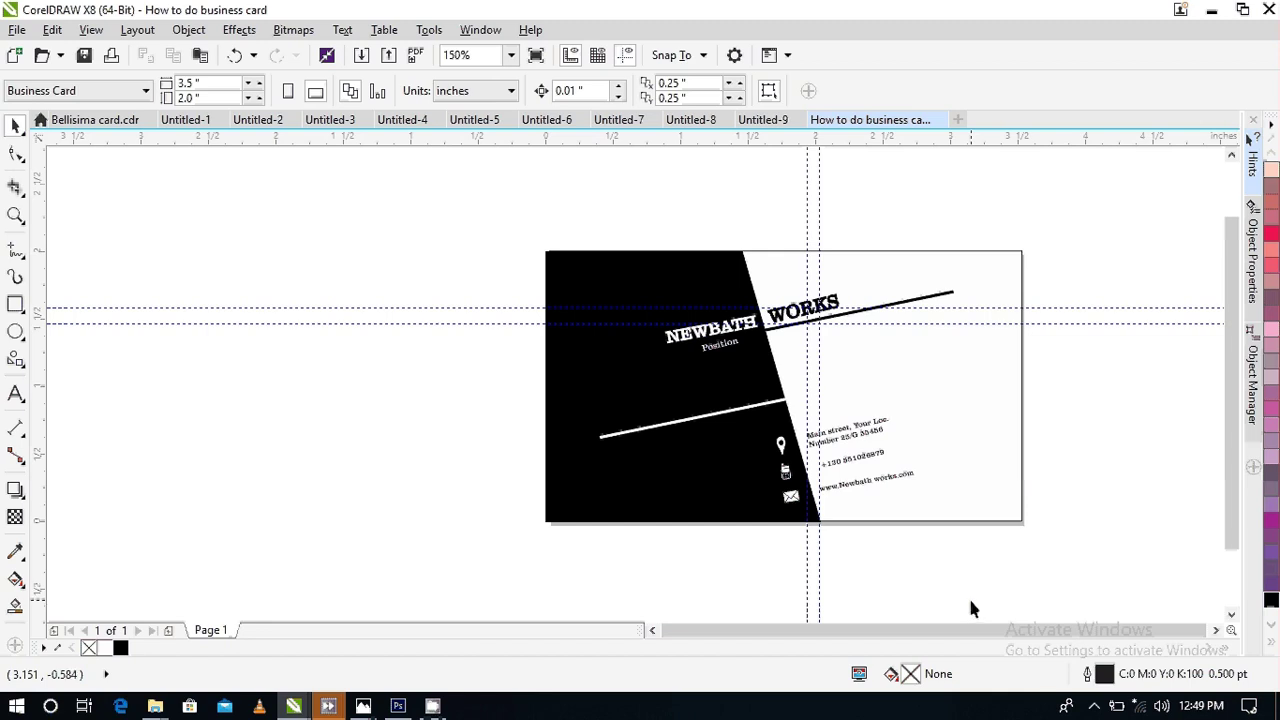
pyautogui.click(1218, 631)
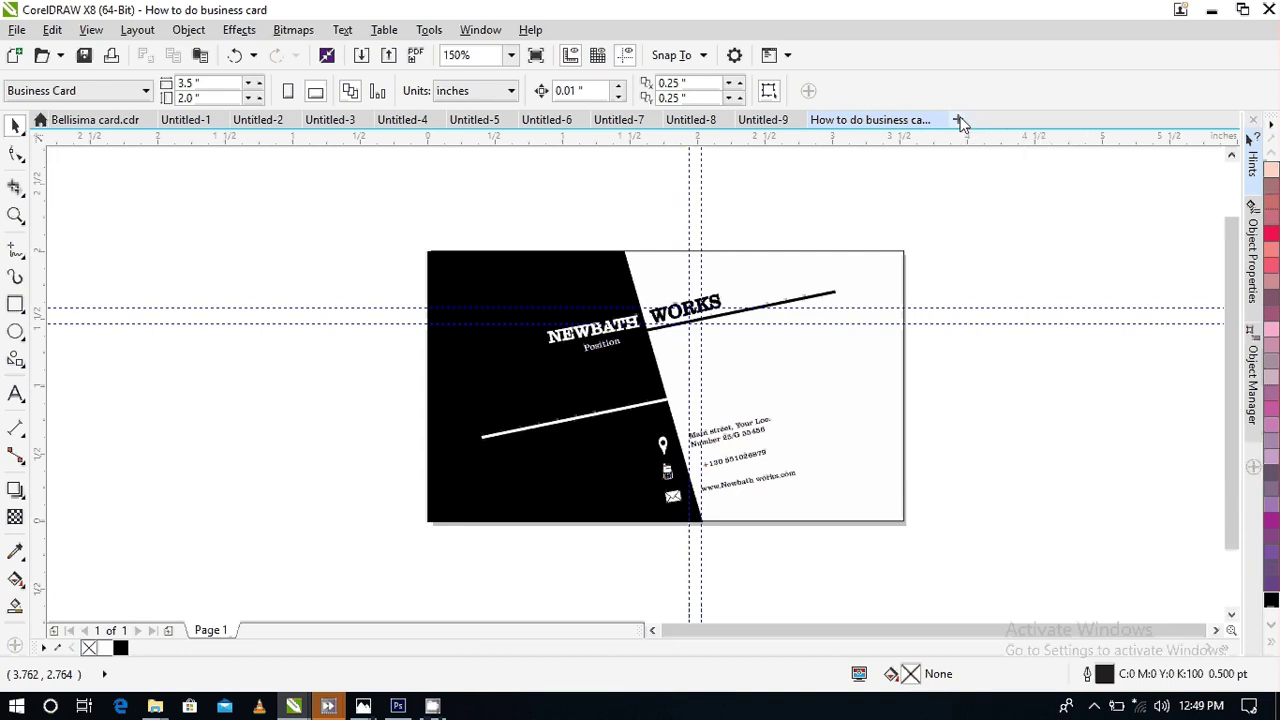
# - Create a new 3.5 by 2.0 inch business card document named "Back of business card"
pyautogui.hotkey('ctrl', 'n')
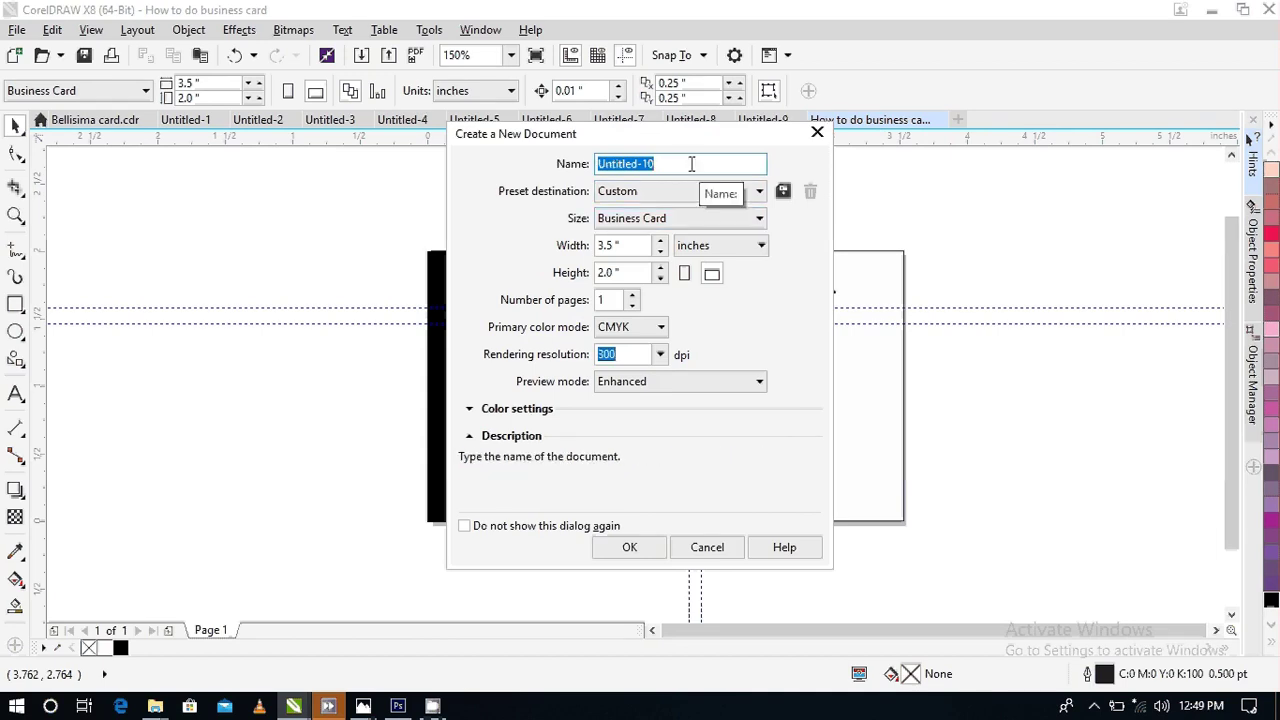
pyautogui.press('BackSpace')
pyautogui.write('Ba')
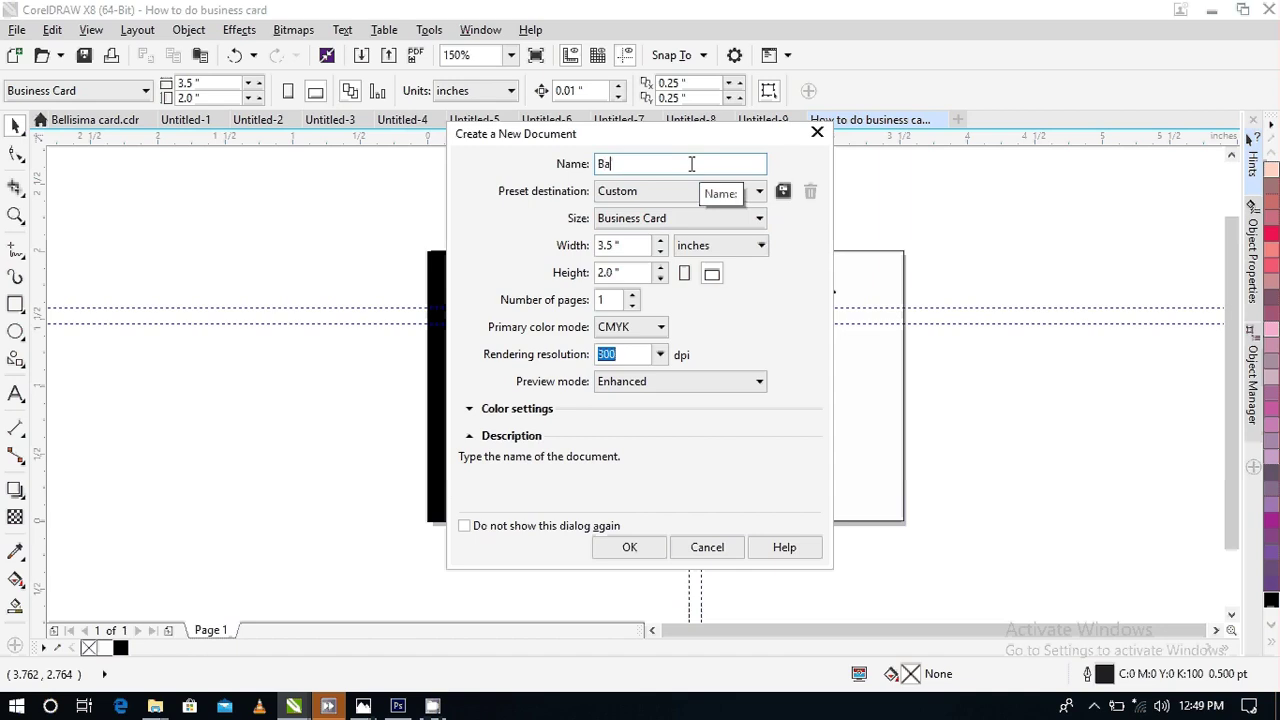
pyautogui.write('ck of business card')
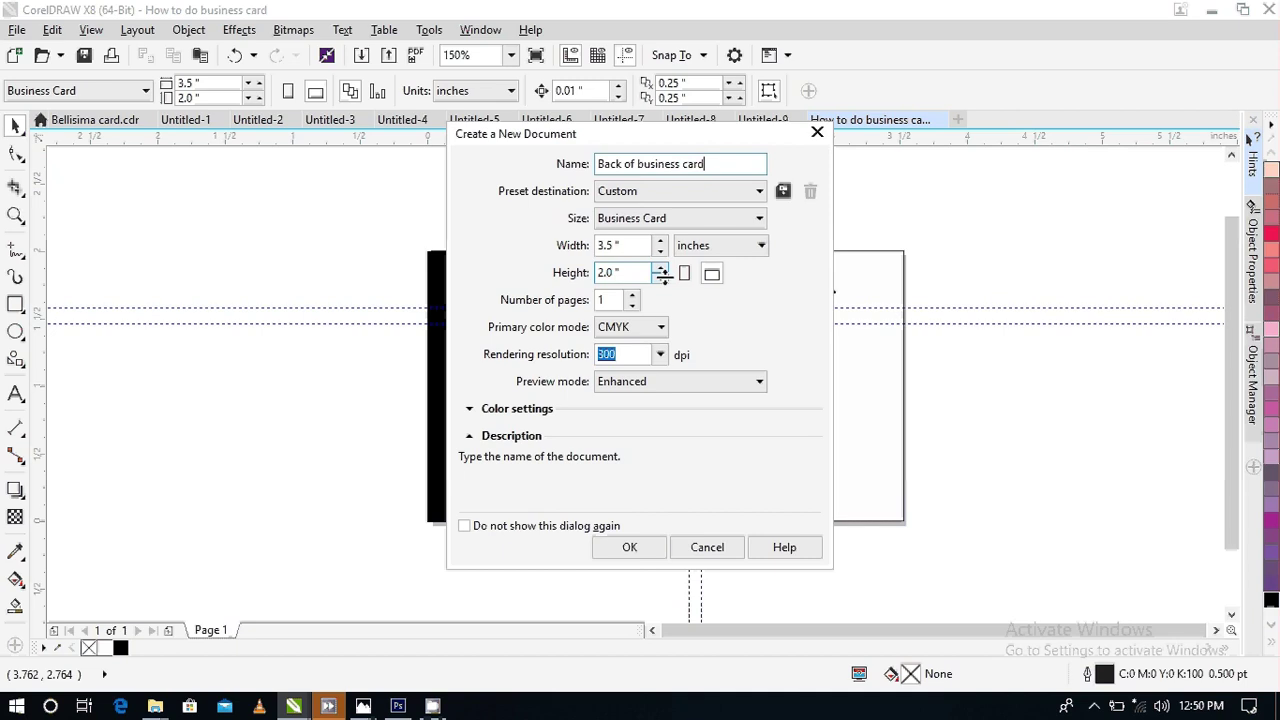
pyautogui.click(632, 549)
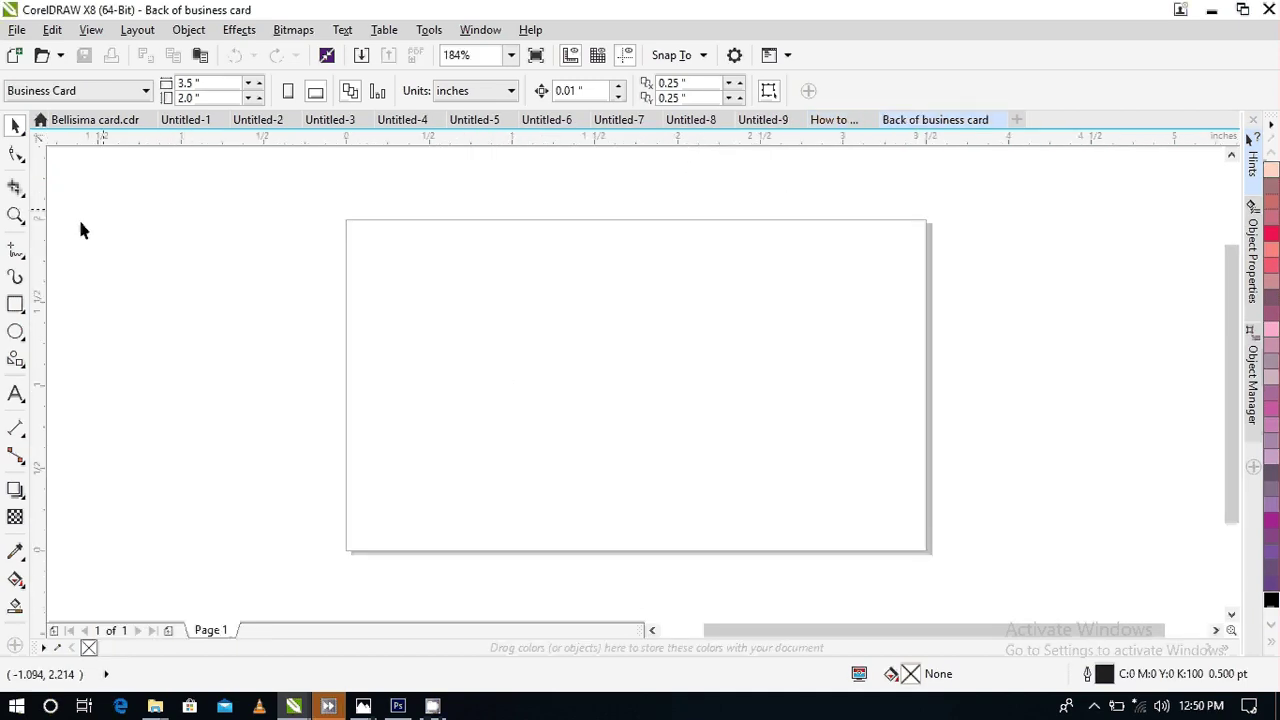
# - Add a page-sized rectangle and make a shortened copy about 0.477 inches tall along the card's bottom edge
pyautogui.doubleClick(15, 304)
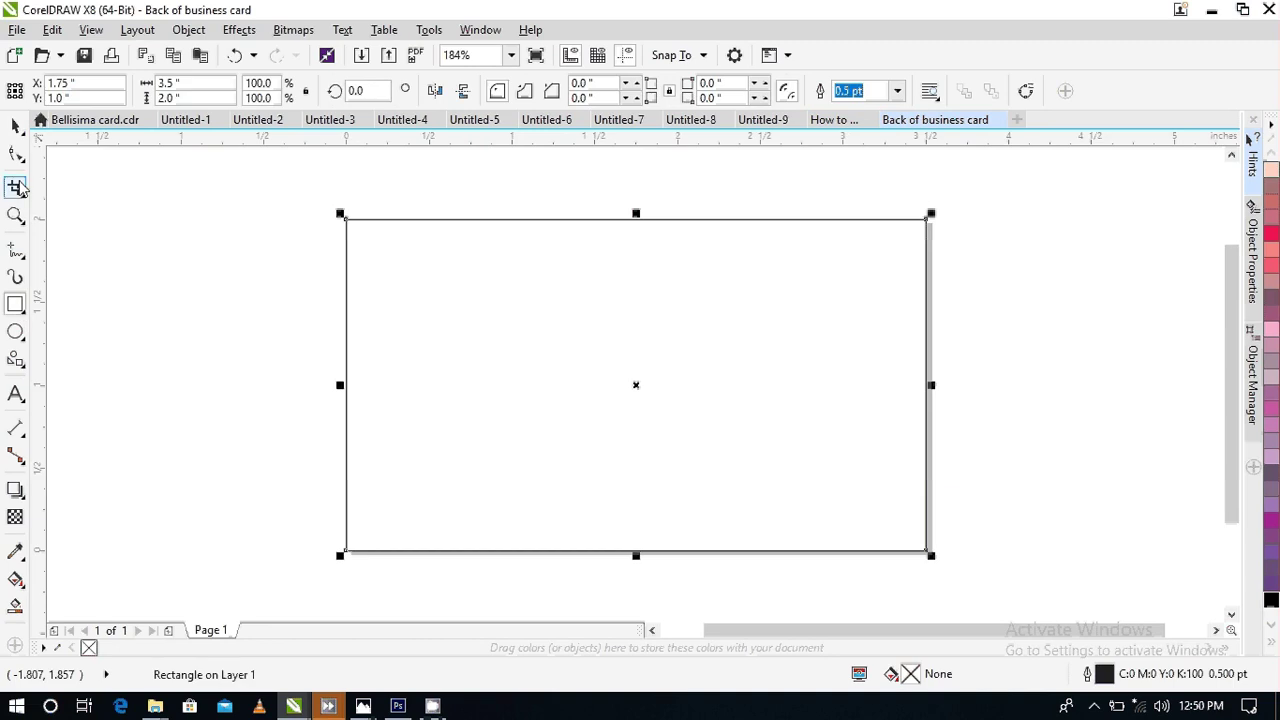
pyautogui.click(16, 128)
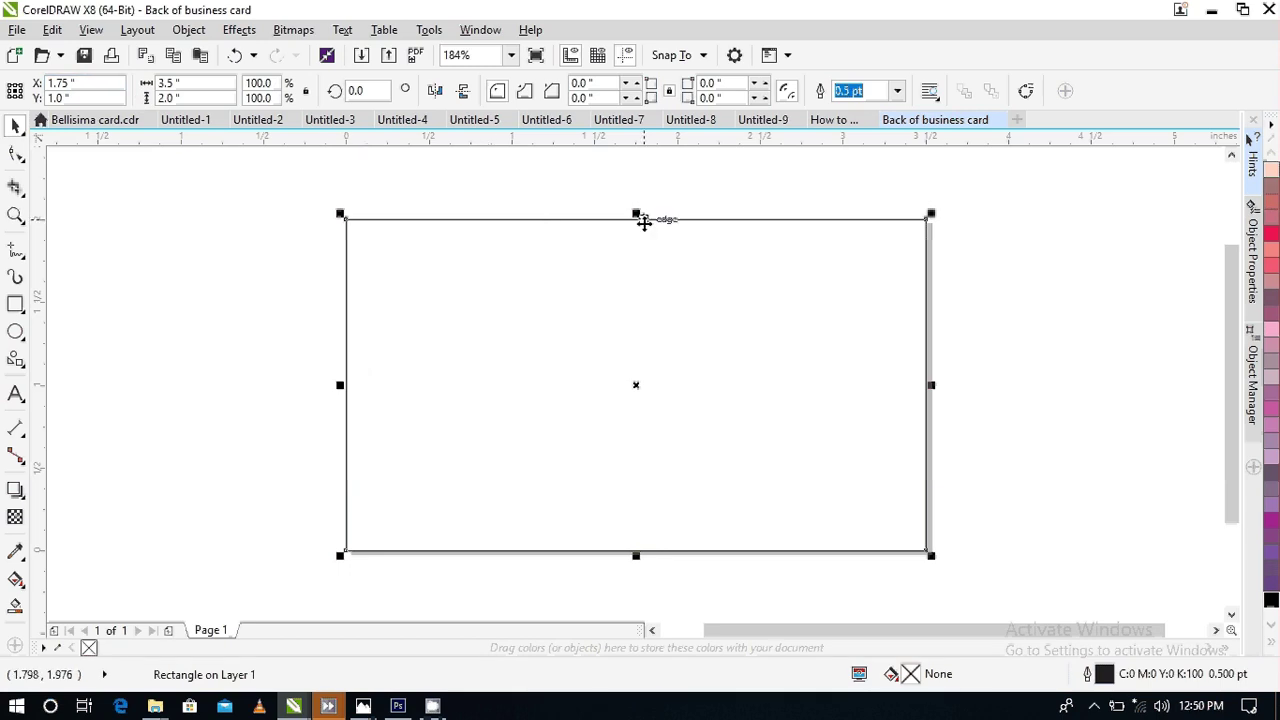
pyautogui.moveTo(639, 216); pyautogui.dragTo(616, 466)
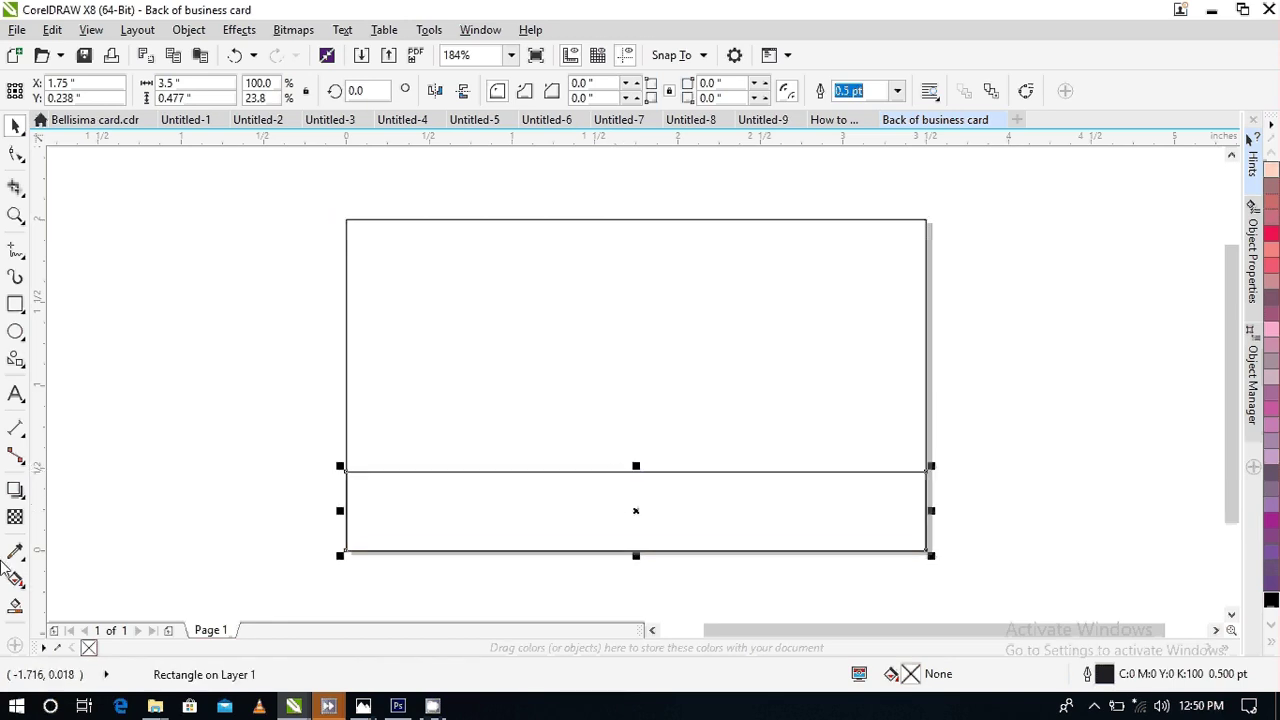
# - Fill and outline the bottom strip with solid black, C100 M100 Y100 K100
pyautogui.click(680, 506)
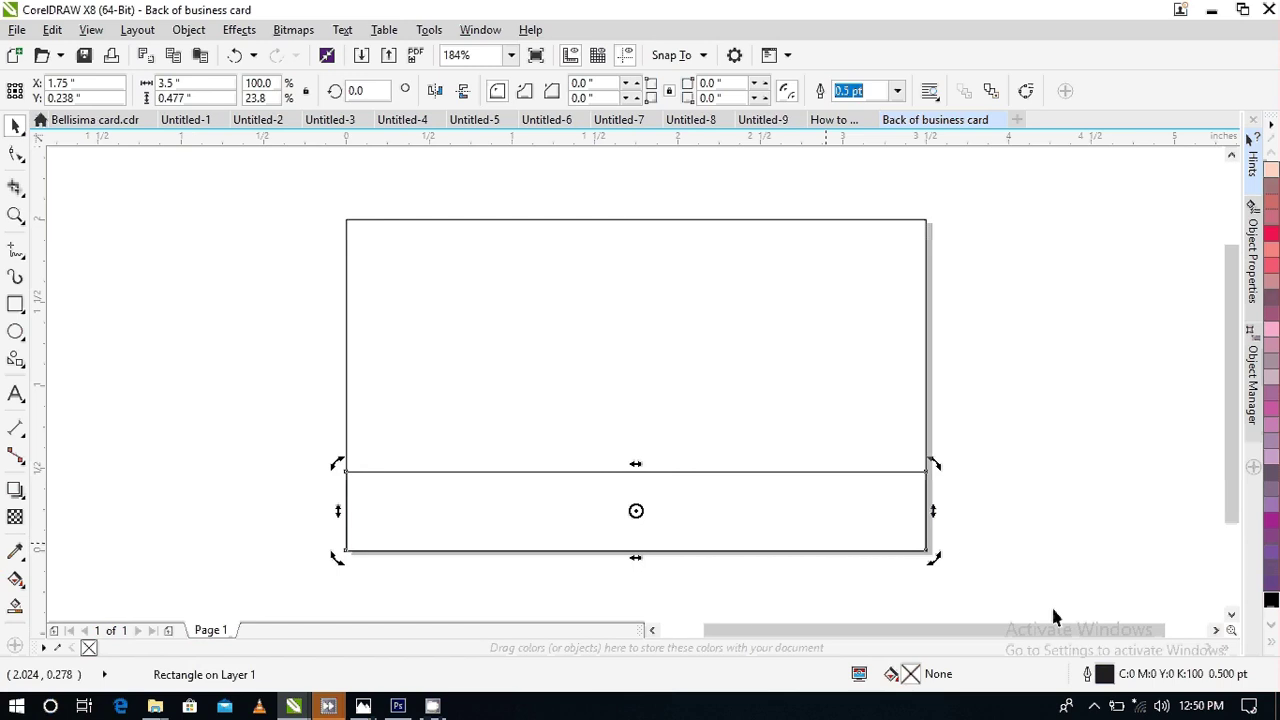
pyautogui.click(1271, 601)
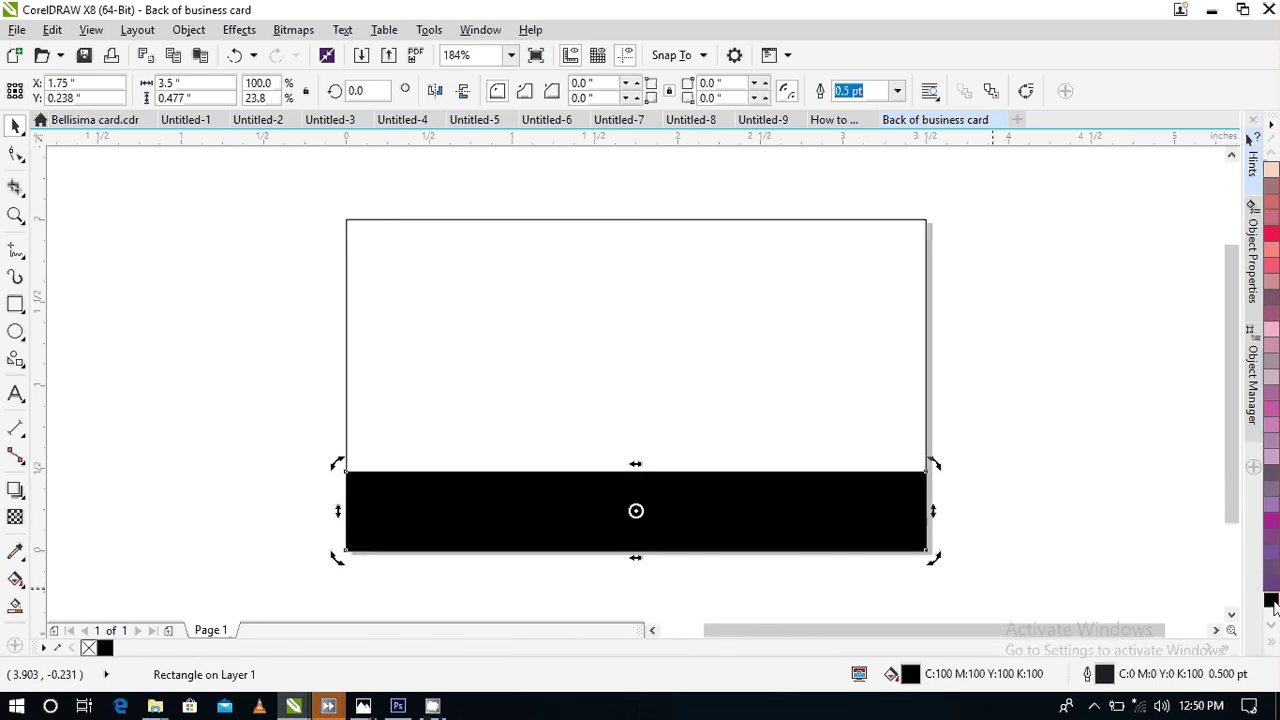
pyautogui.click(1103, 529)
# - Fill the page-sized background rectangle with white, C0 M0 Y0 K0
pyautogui.click(568, 224)
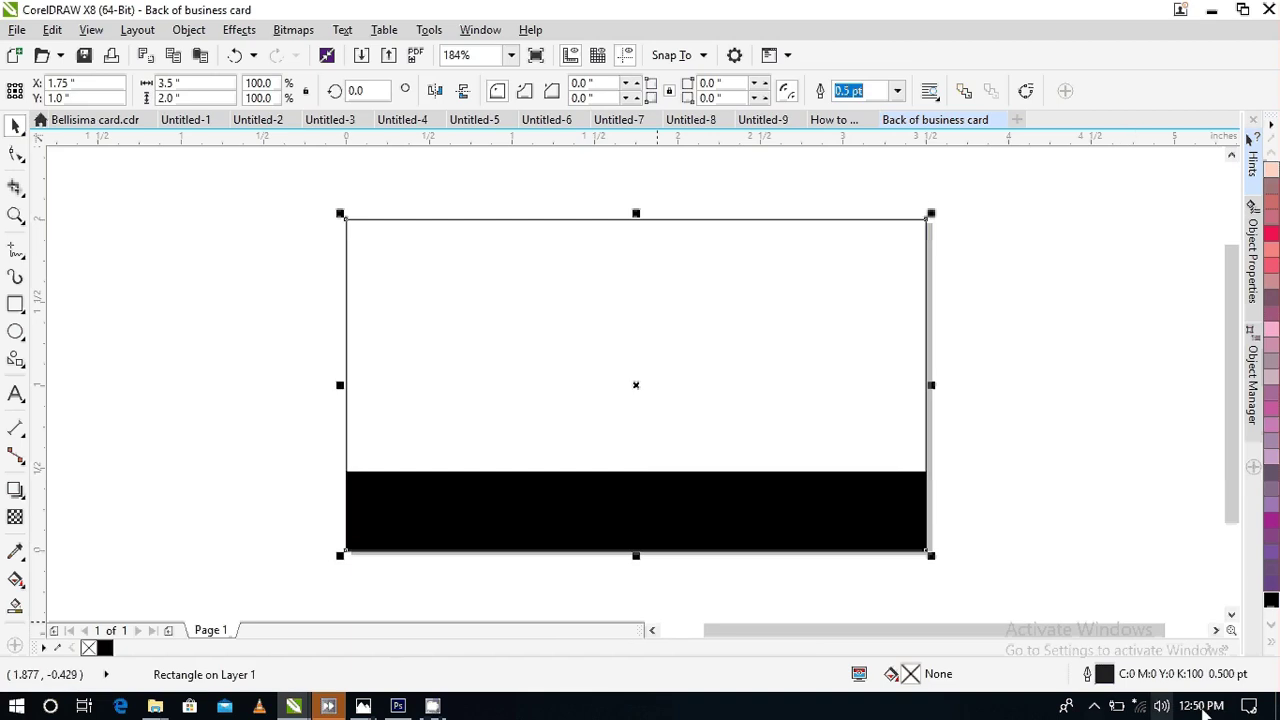
pyautogui.click(1270, 642)
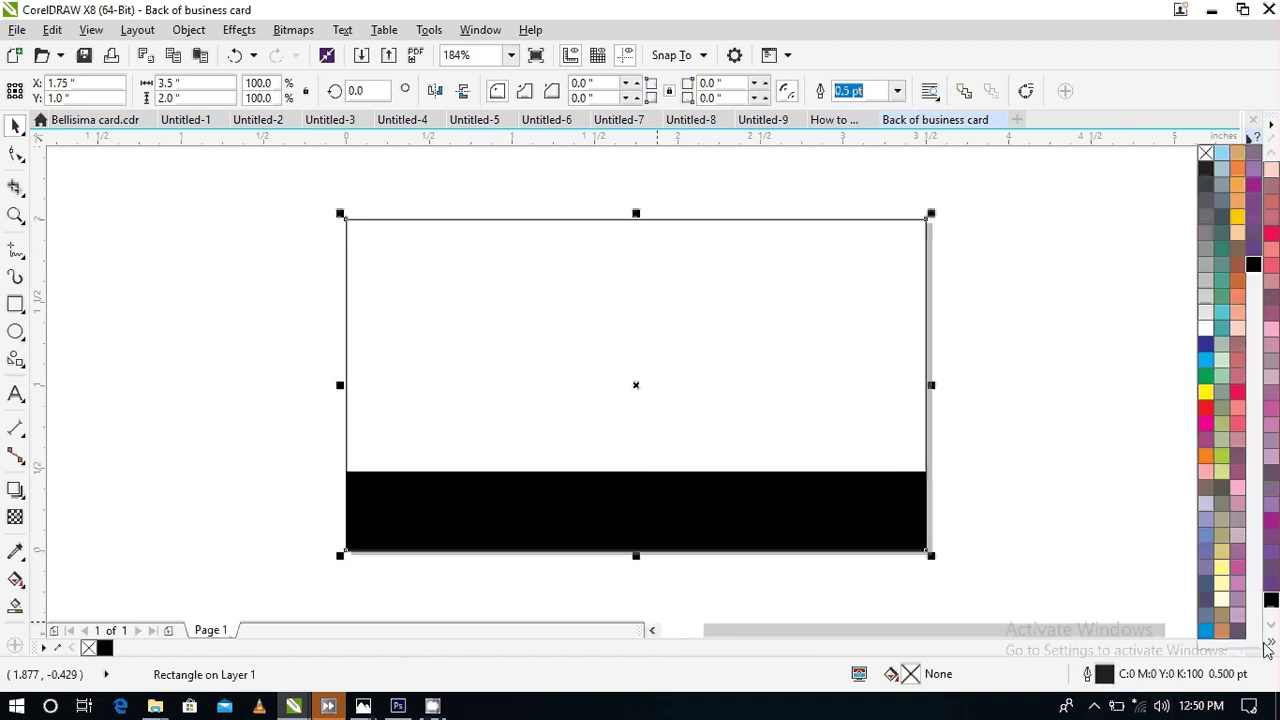
pyautogui.click(1205, 330)
pyautogui.click(1043, 379)
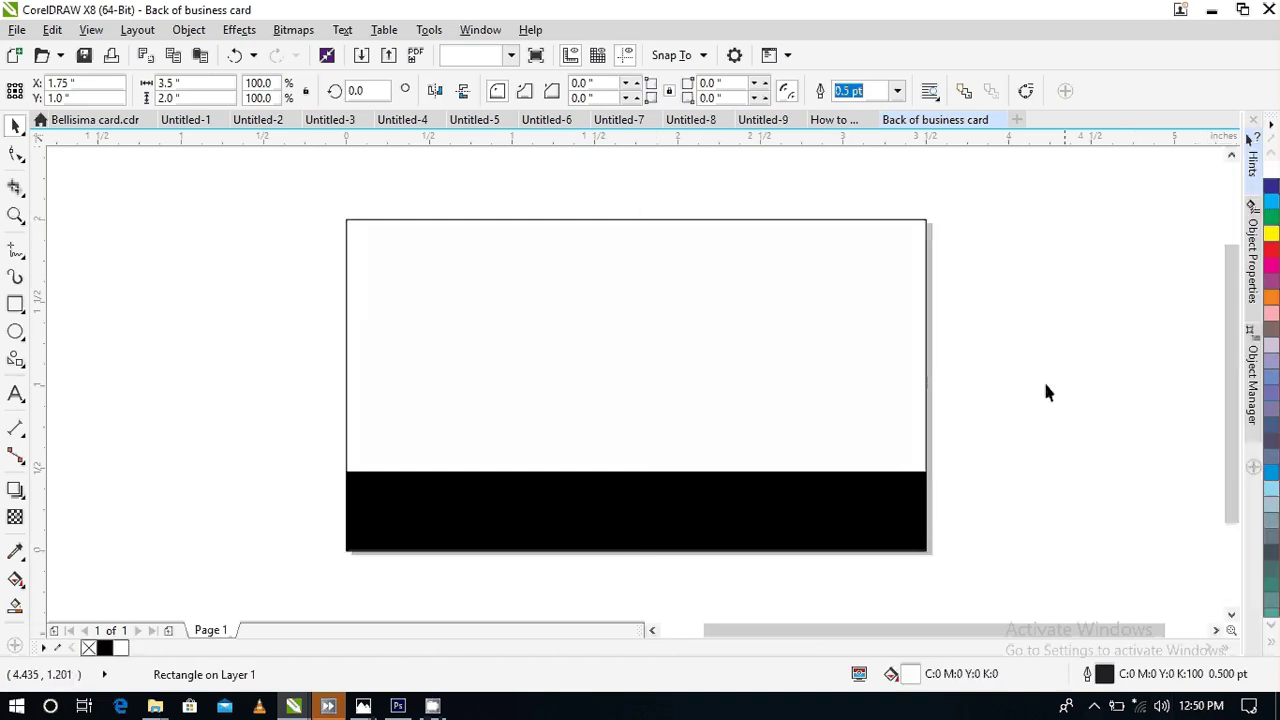
pyautogui.scroll(-3, 964, 461)
pyautogui.scroll(3, 897, 457)
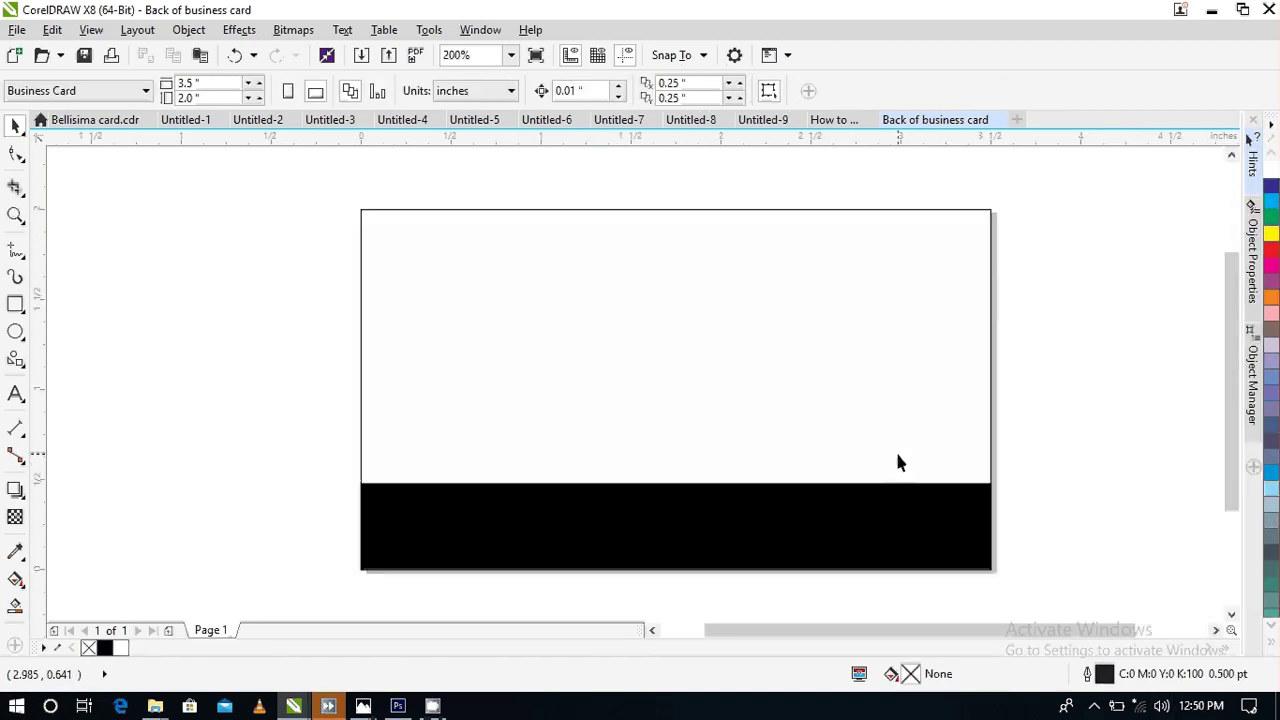
# - Stretch the black strip upward to a height of about 0.641 inches, keeping its bottom edge in place
pyautogui.click(734, 516)
pyautogui.scroll(-2, 1230, 355)
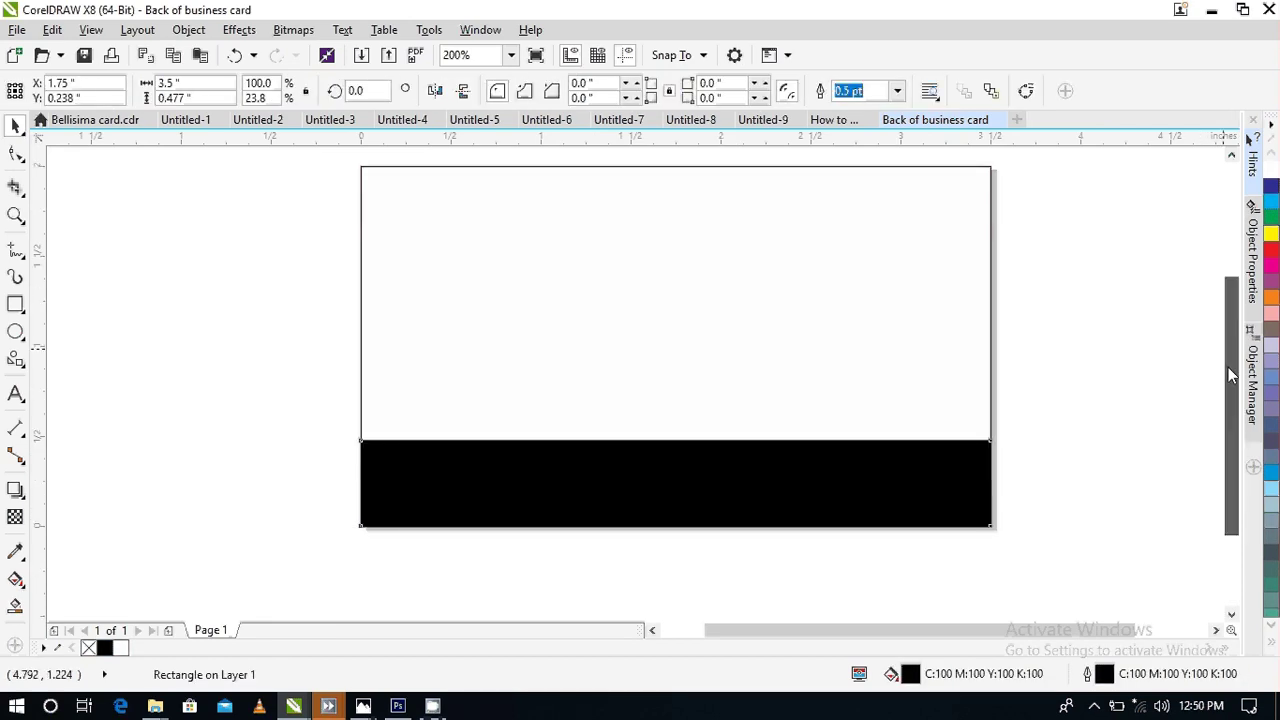
pyautogui.click(1068, 465)
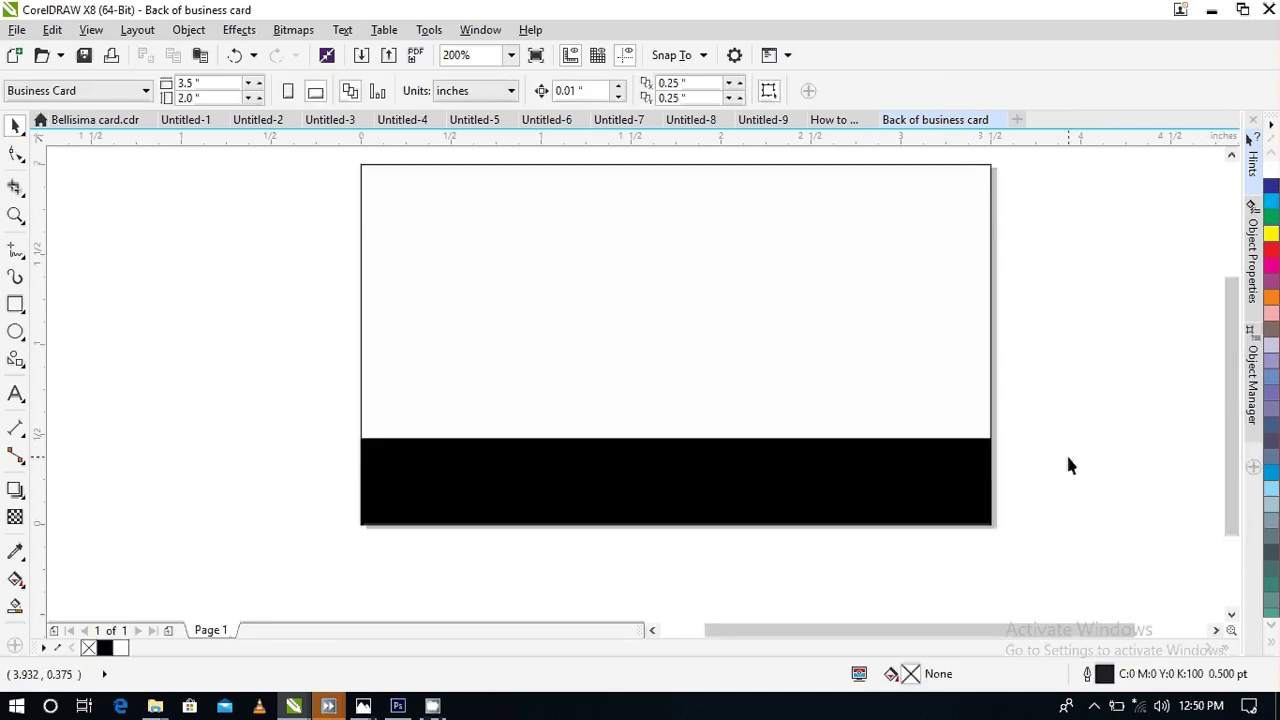
pyautogui.click(663, 466)
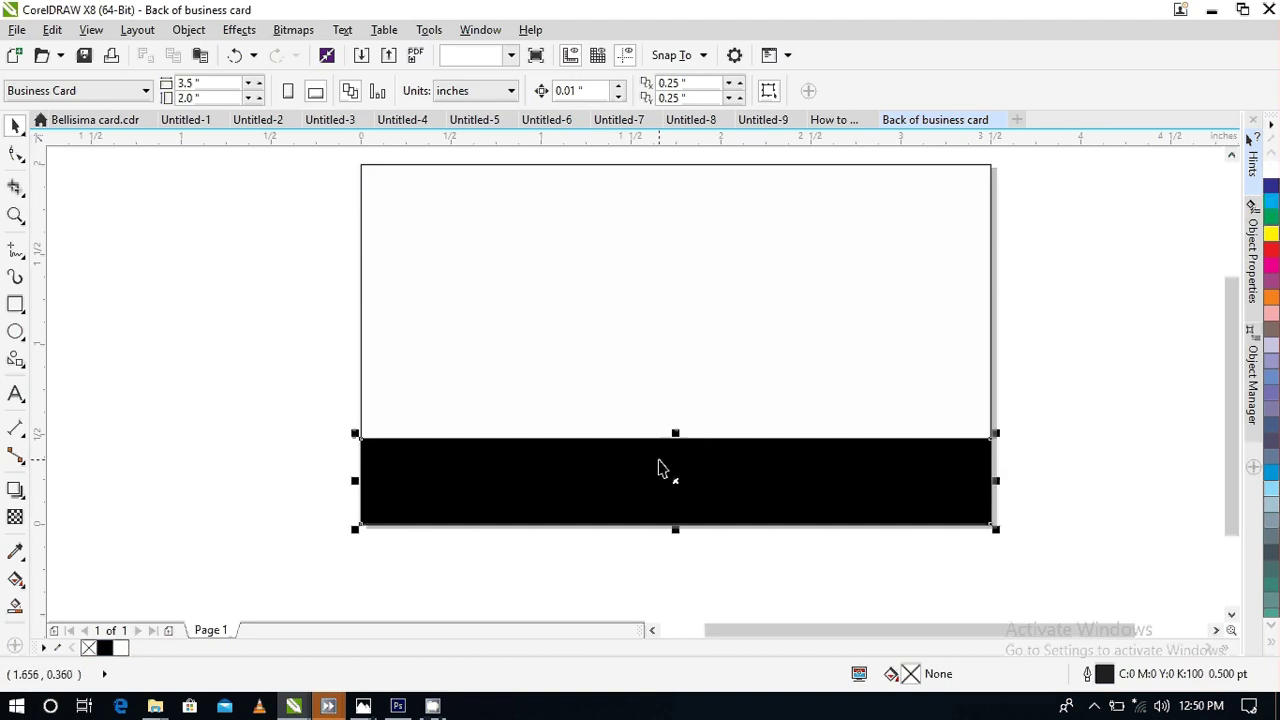
pyautogui.moveTo(673, 430); pyautogui.dragTo(674, 402)
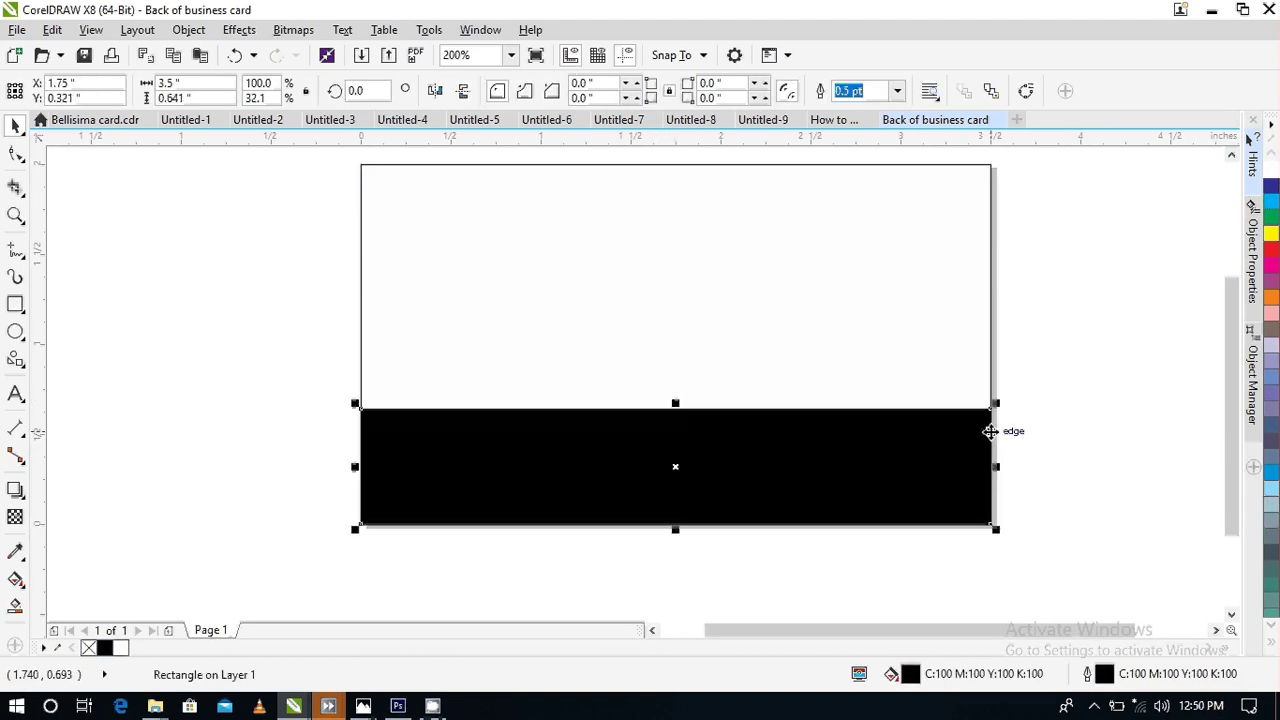
pyautogui.click(1055, 416)
pyautogui.scroll(-2, 1055, 416)
pyautogui.scroll(2, 1040, 430)
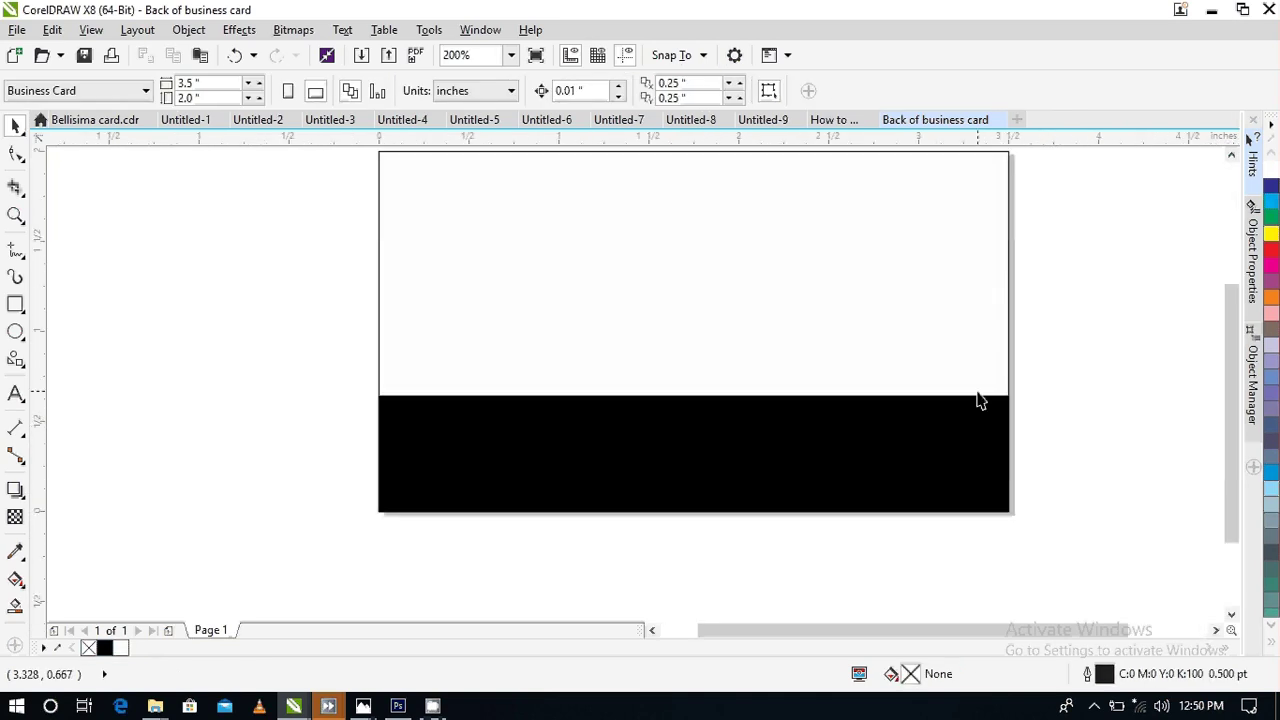
pyautogui.moveTo(1233, 375); pyautogui.dragTo(1238, 353)
pyautogui.click(629, 340)
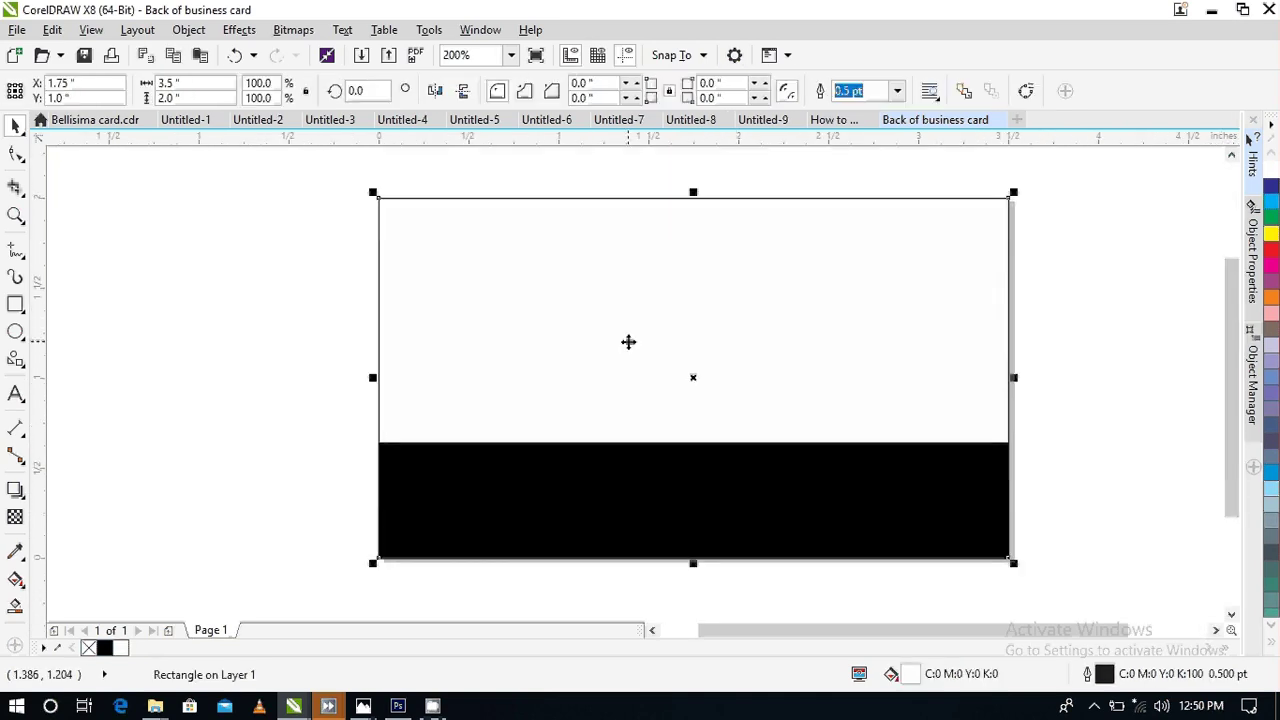
pyautogui.click(321, 430)
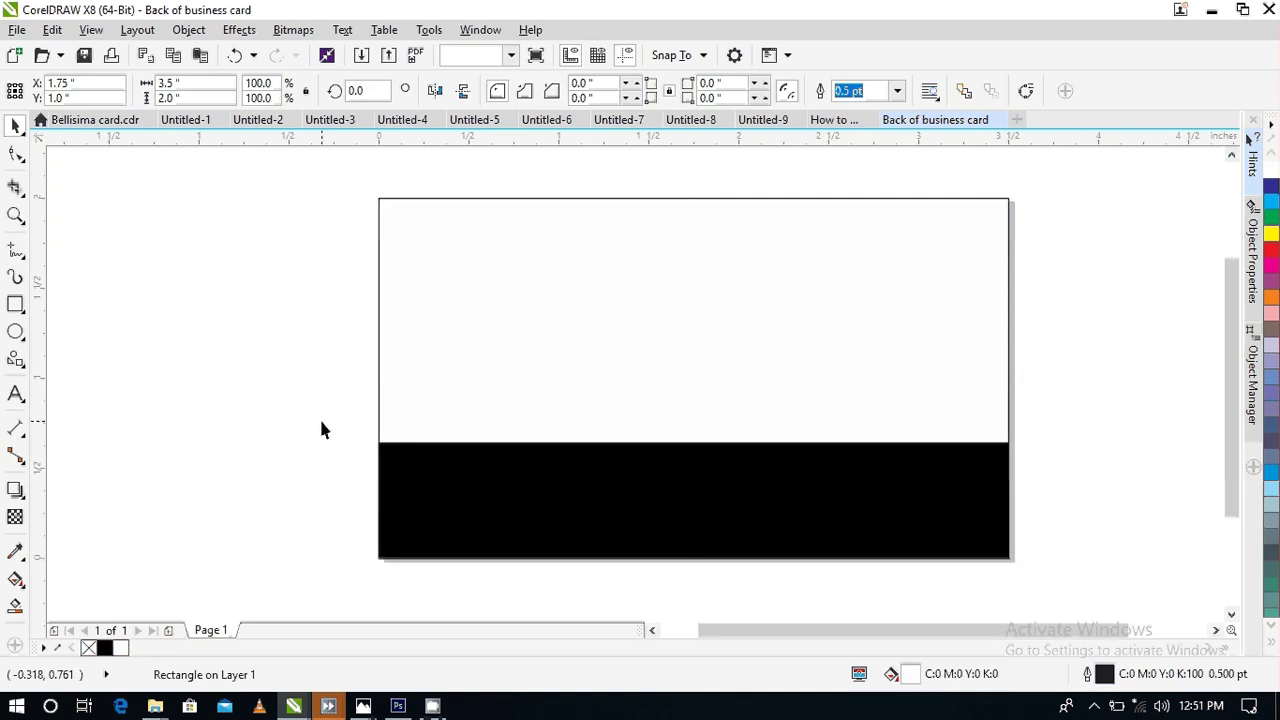
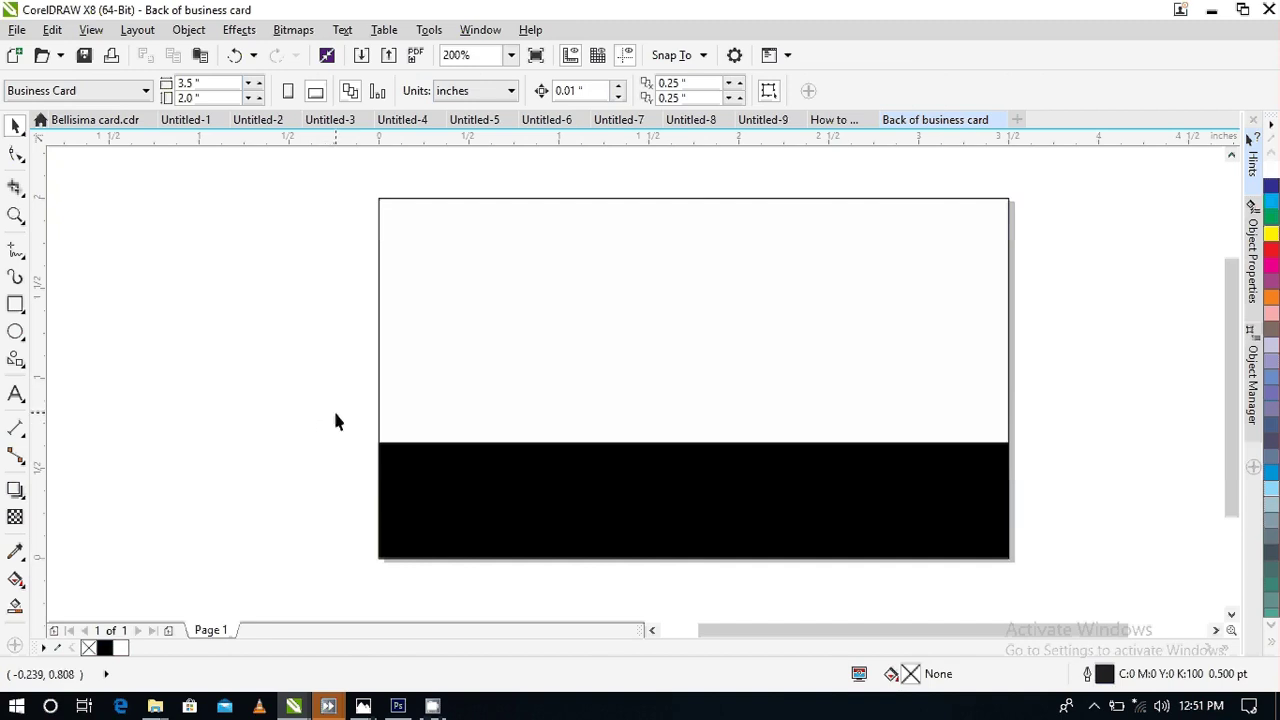
# - Add the artistic text "NEWBATH WORKS LOGO" beside the card
pyautogui.click(15, 393)
pyautogui.click(109, 349)
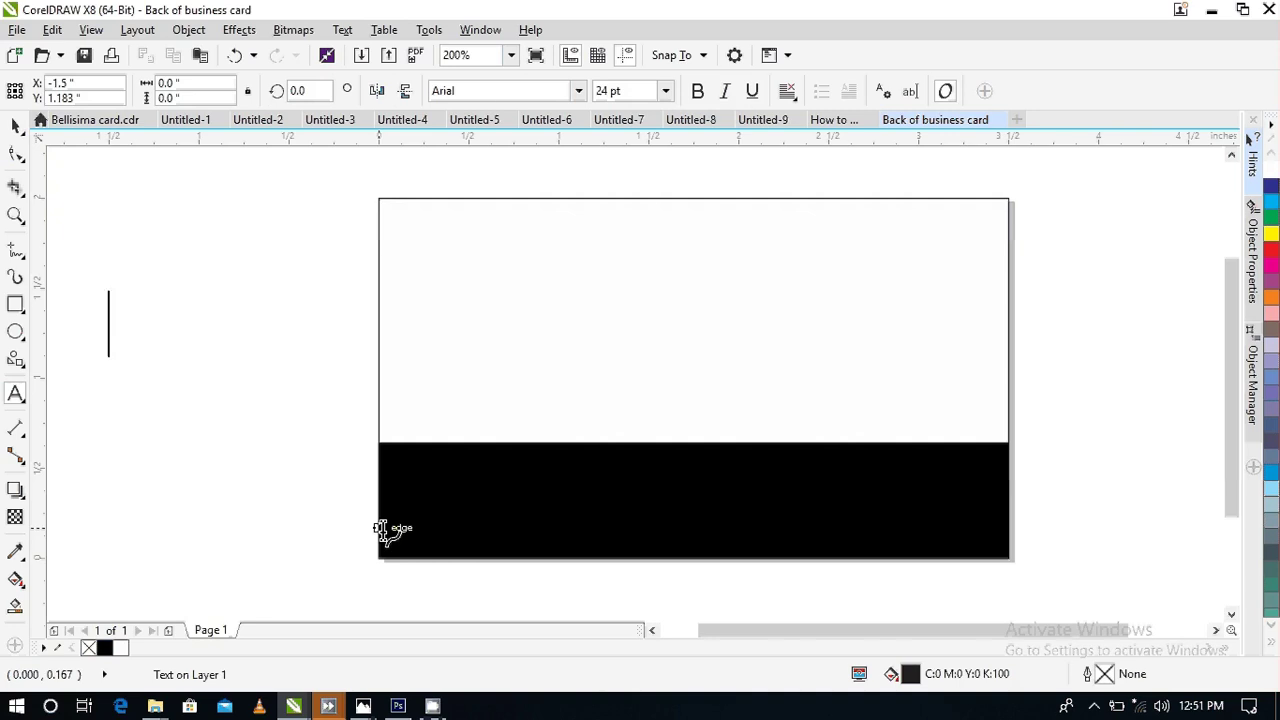
pyautogui.write('N')
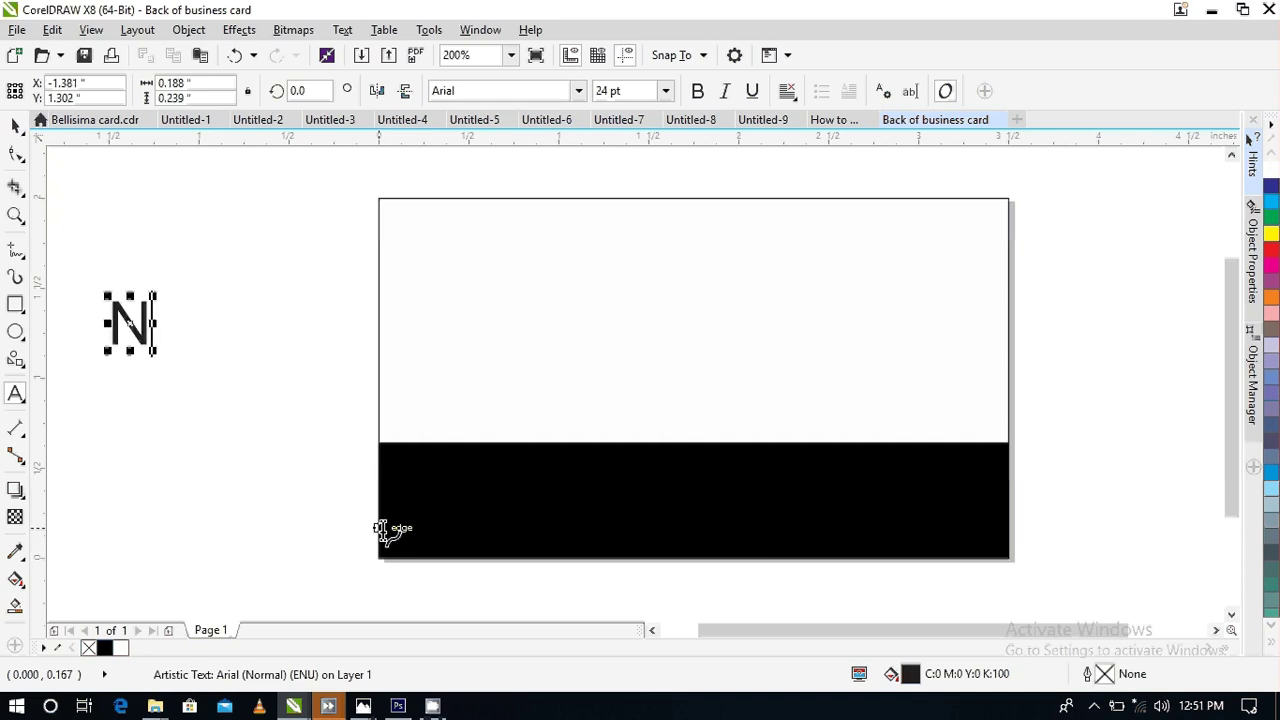
pyautogui.write('EW')
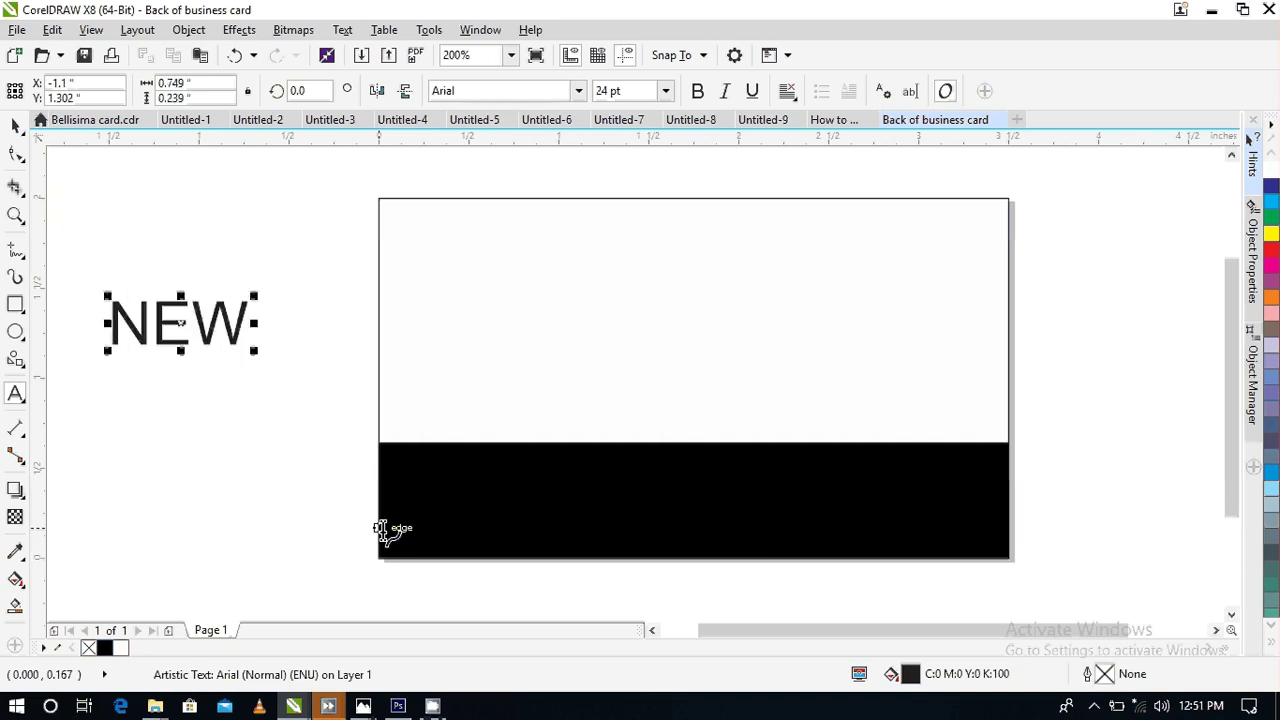
pyautogui.write('BATH')
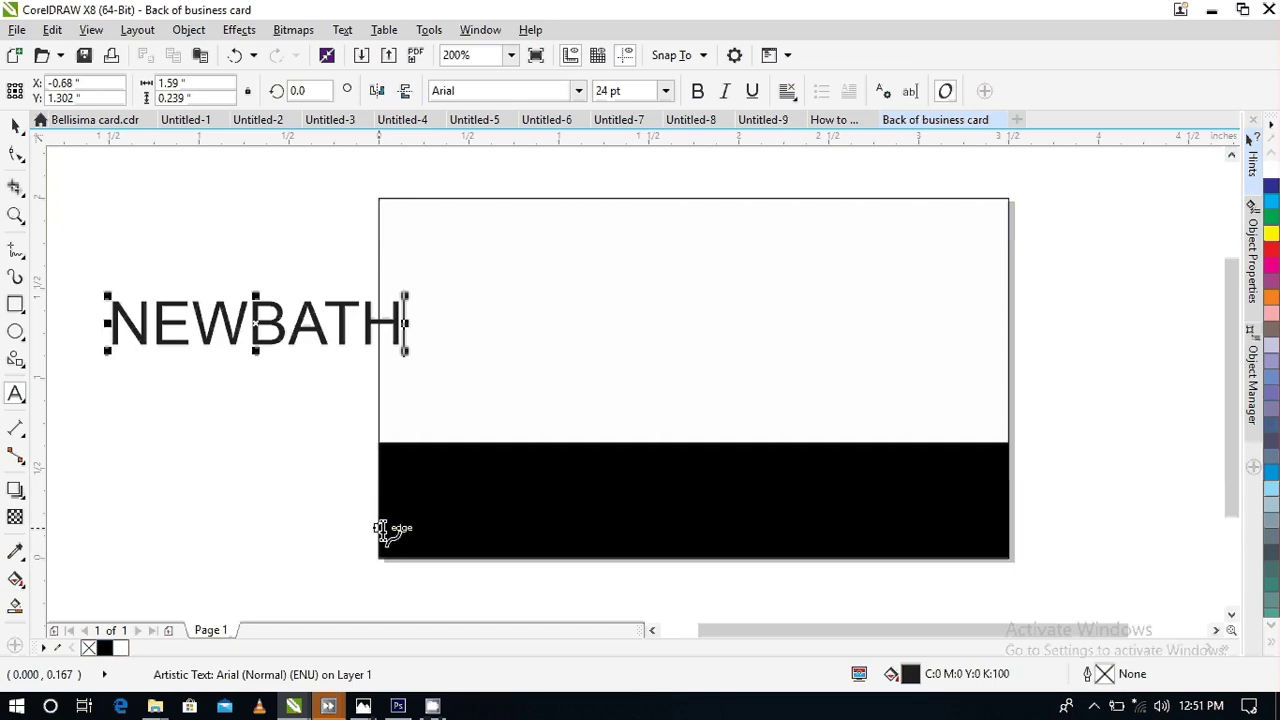
pyautogui.write(' WO')
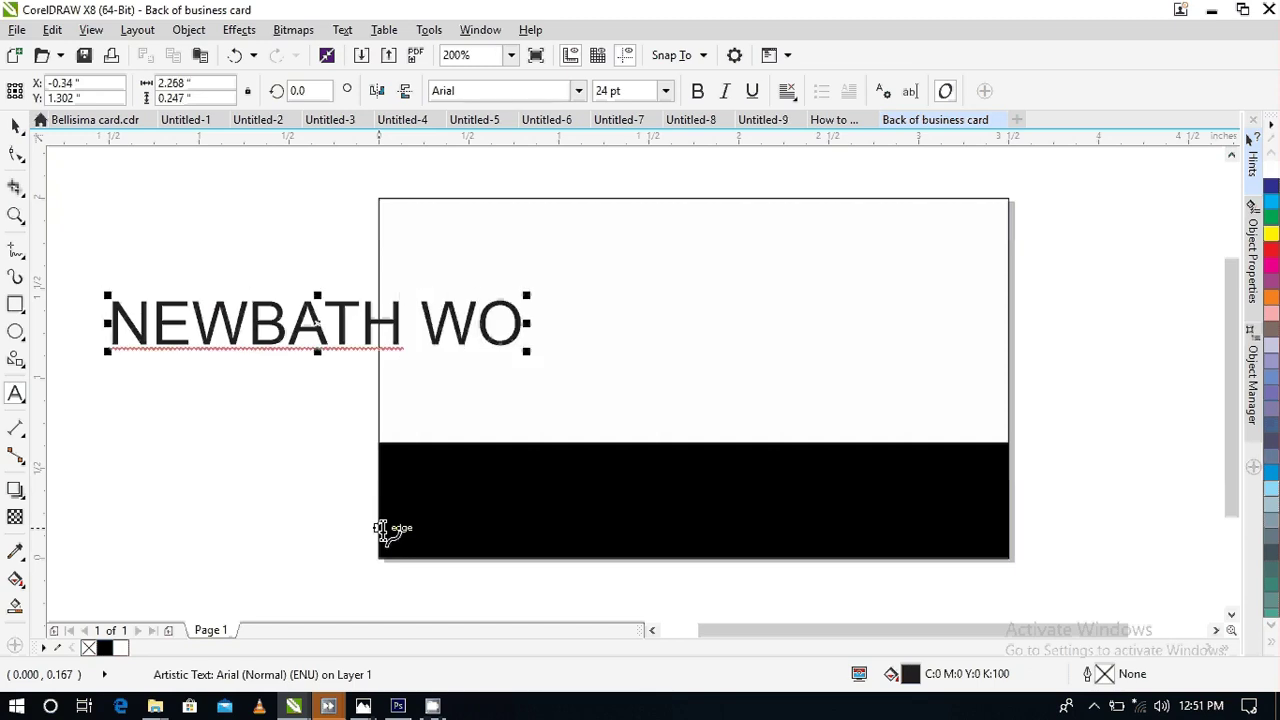
pyautogui.write('RKS')
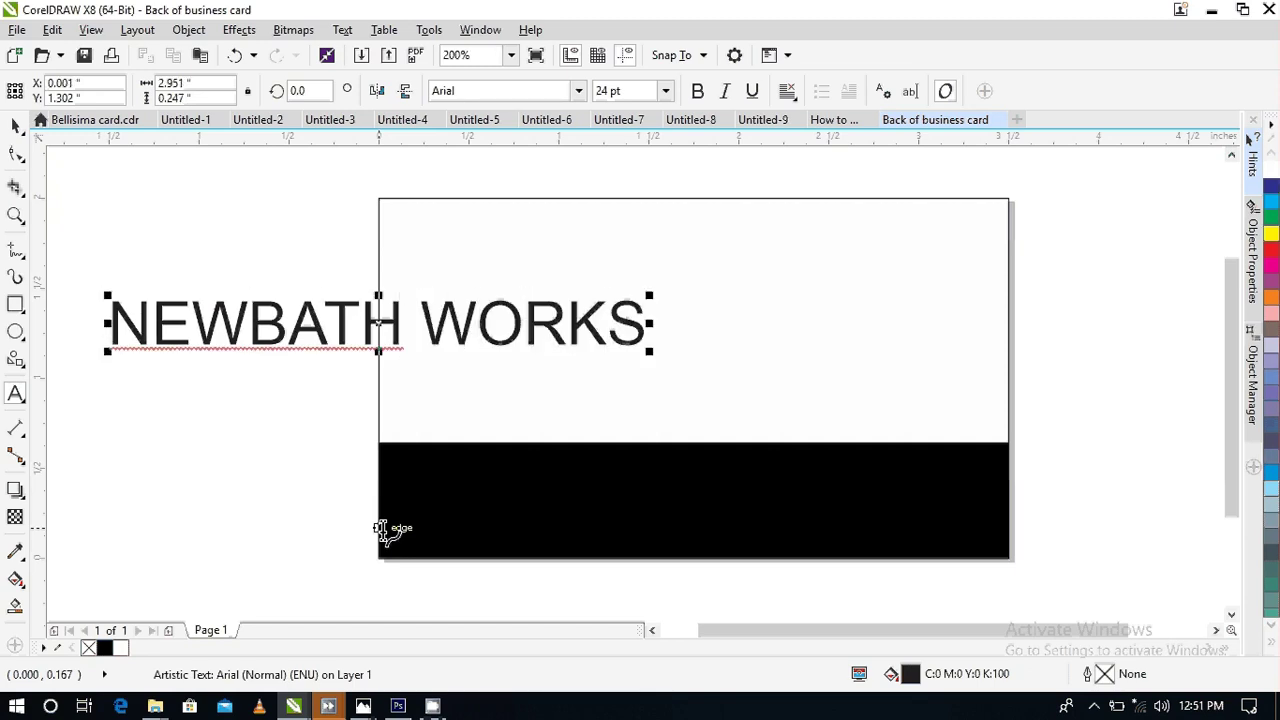
pyautogui.write(' L')
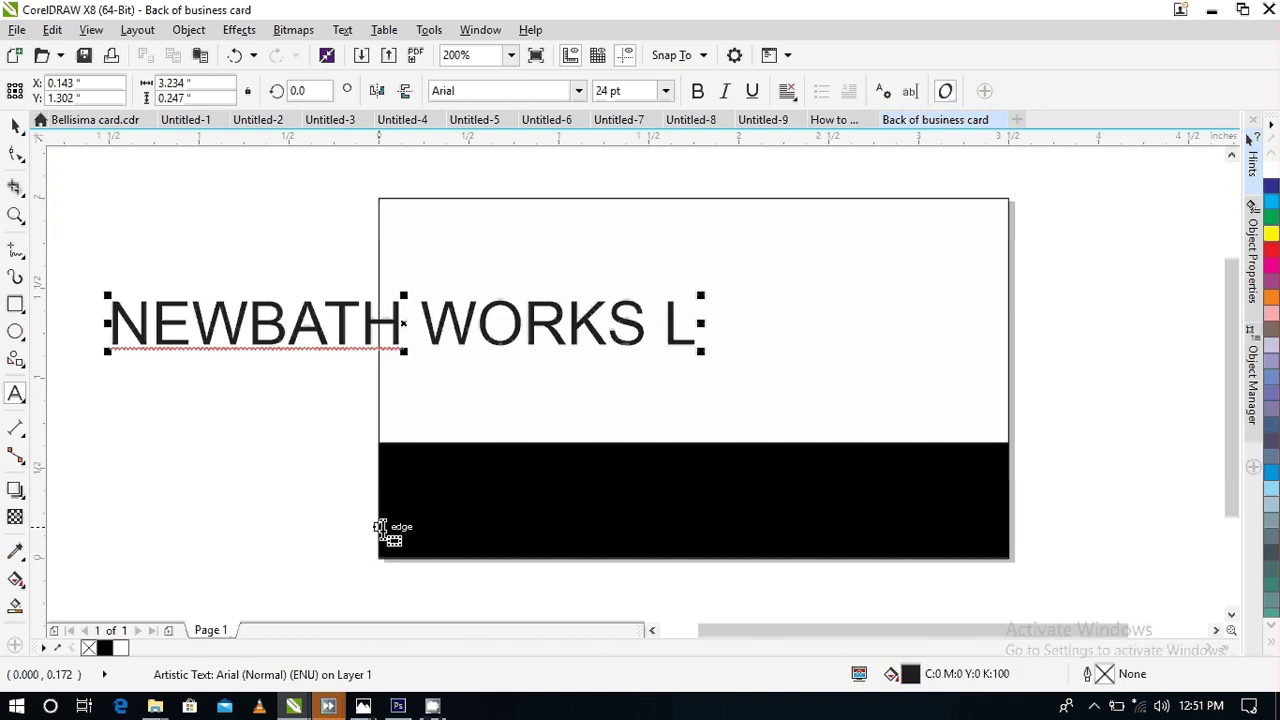
pyautogui.write('OGO')
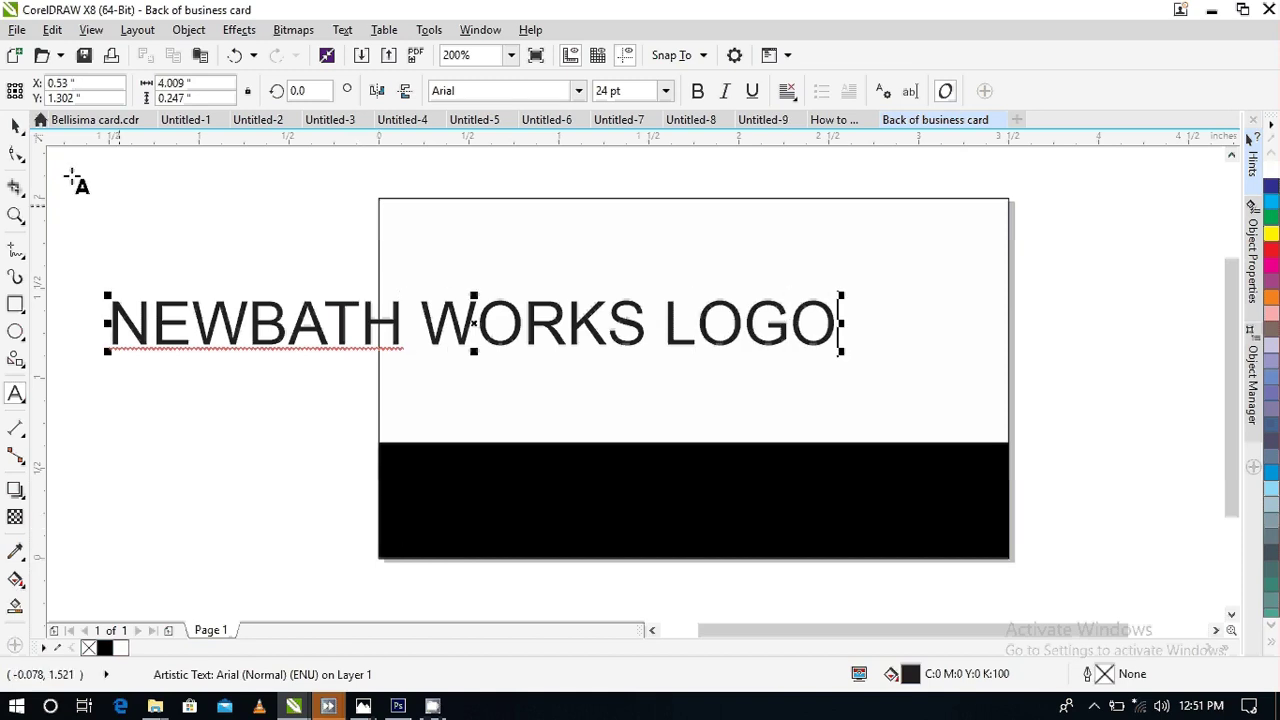
pyautogui.click(15, 126)
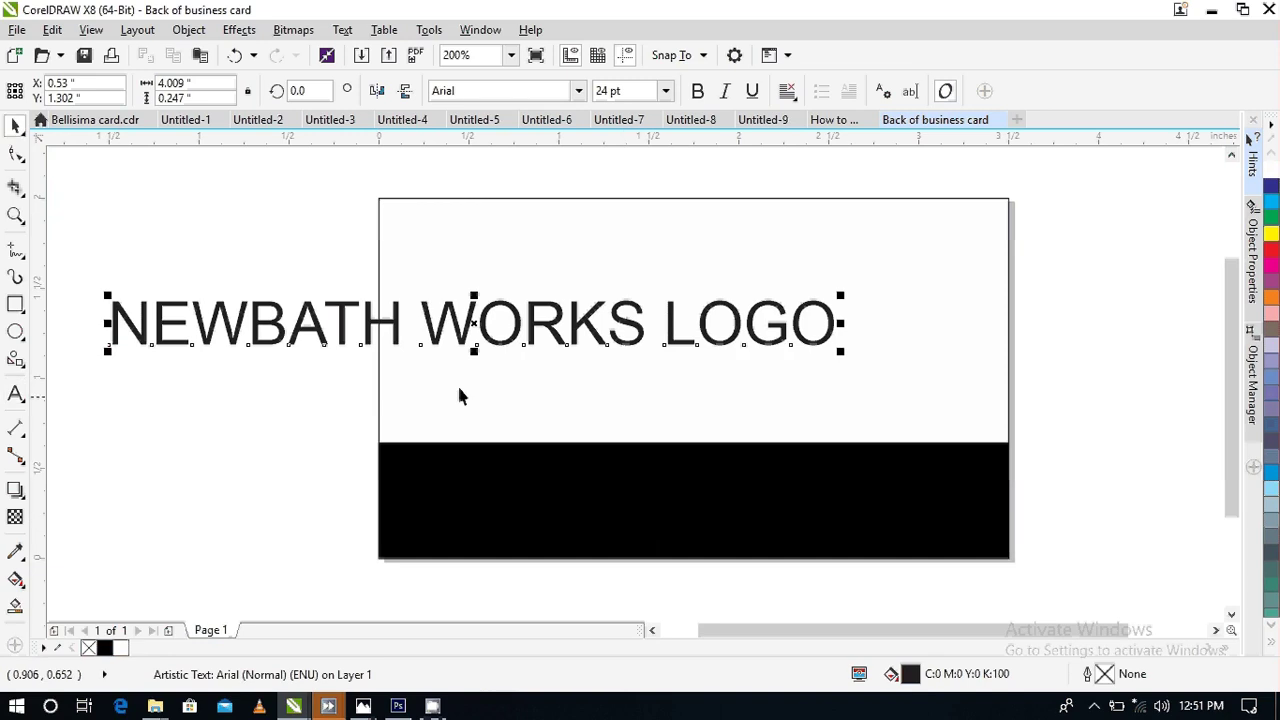
# - Set the "NEWBATH WORKS LOGO" text in Clarendon BT at 8 pt
pyautogui.click(583, 96)
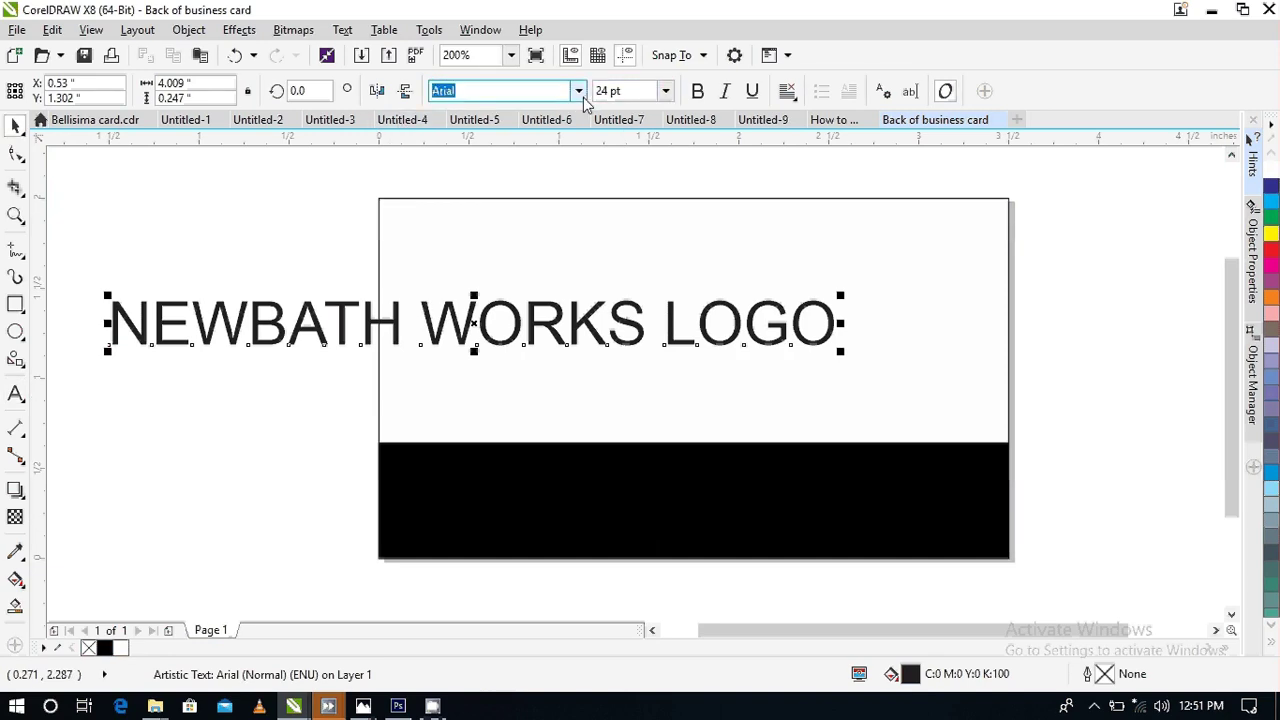
pyautogui.click(579, 91)
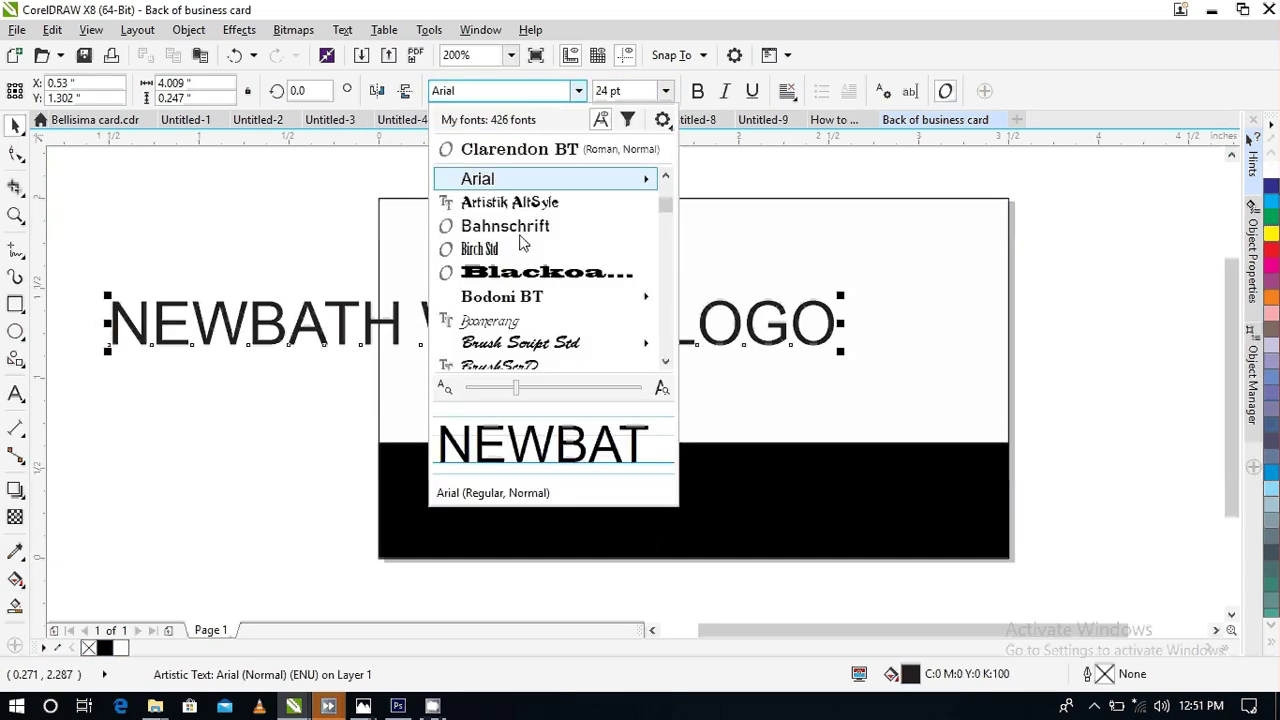
pyautogui.click(546, 150)
pyautogui.click(665, 91)
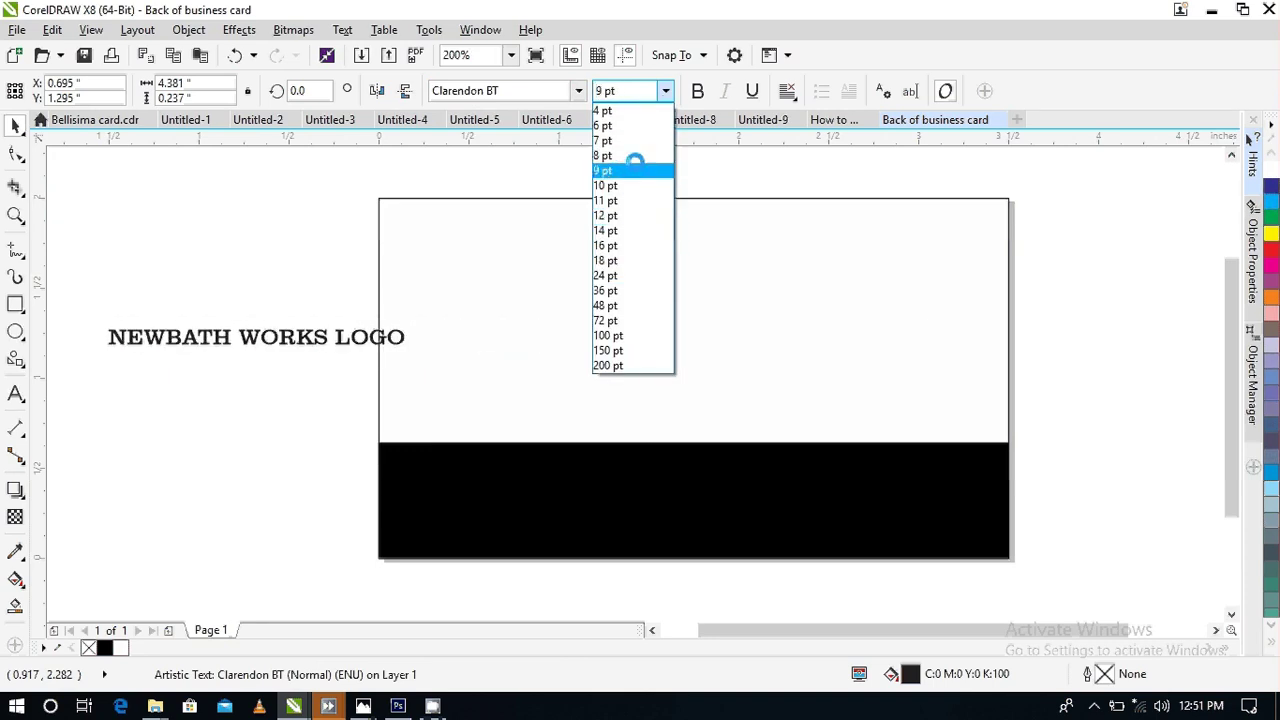
pyautogui.click(604, 155)
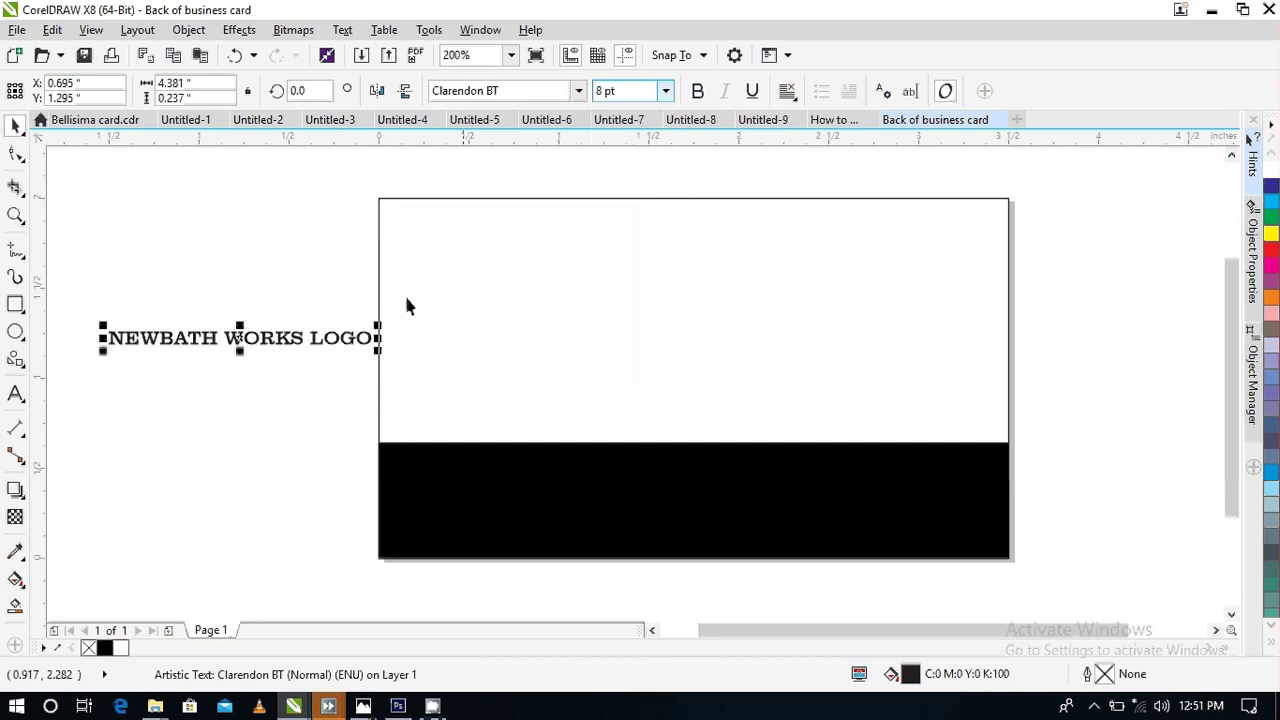
# - Move the text onto the card's white area above the black strip, centred at about X 1.702, Y 1.016 inches
pyautogui.moveTo(422, 368); pyautogui.dragTo(686, 389)
pyautogui.click(660, 395)
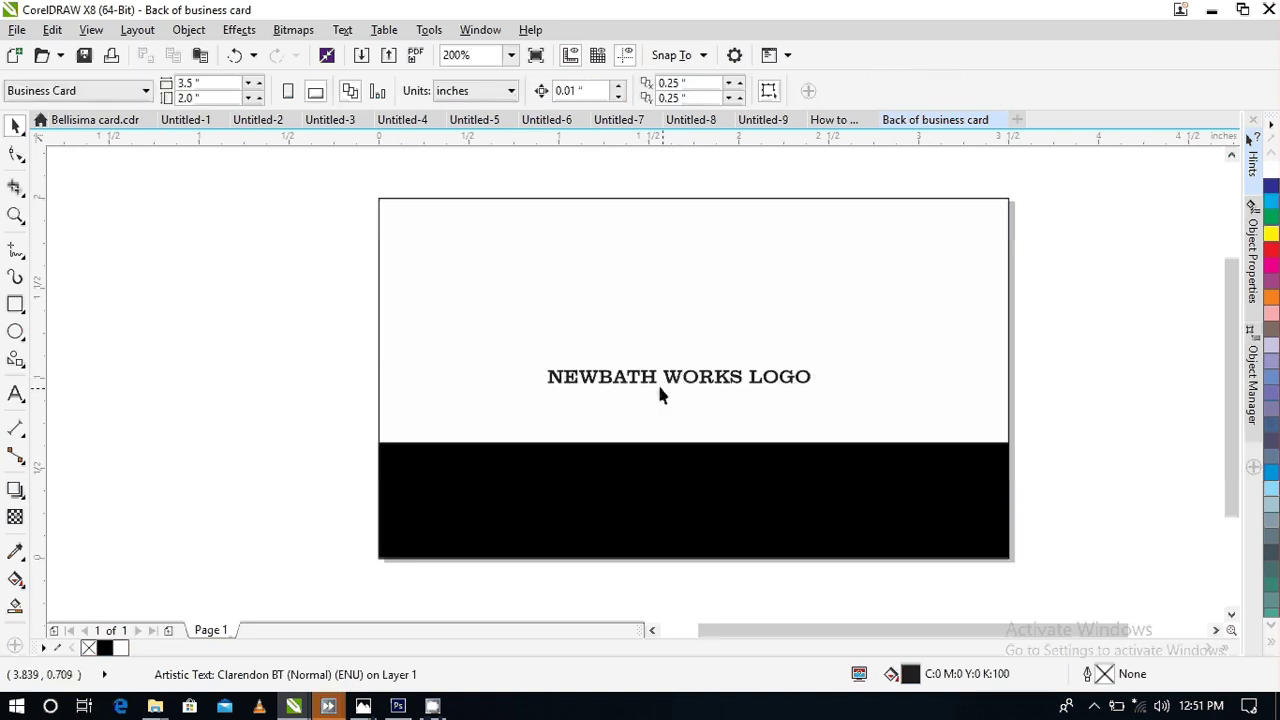
pyautogui.click(645, 378)
pyautogui.press('Right')
pyautogui.press('Right')
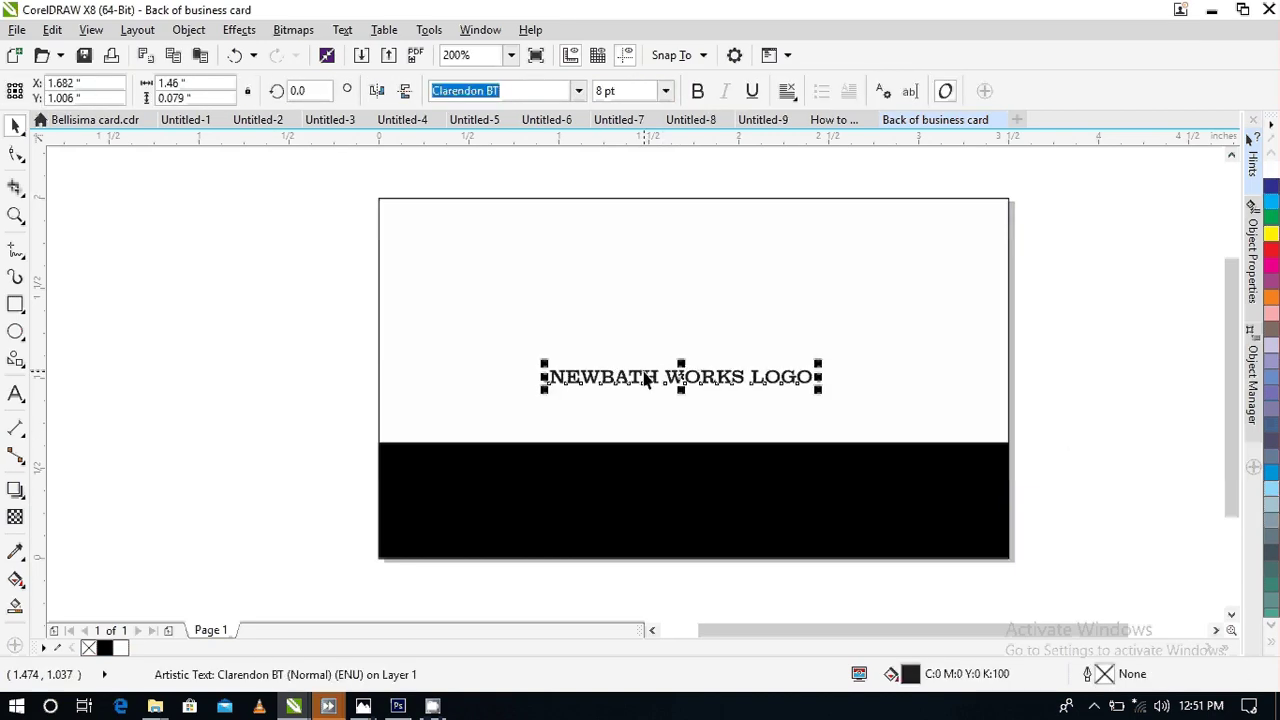
pyautogui.press('Up')
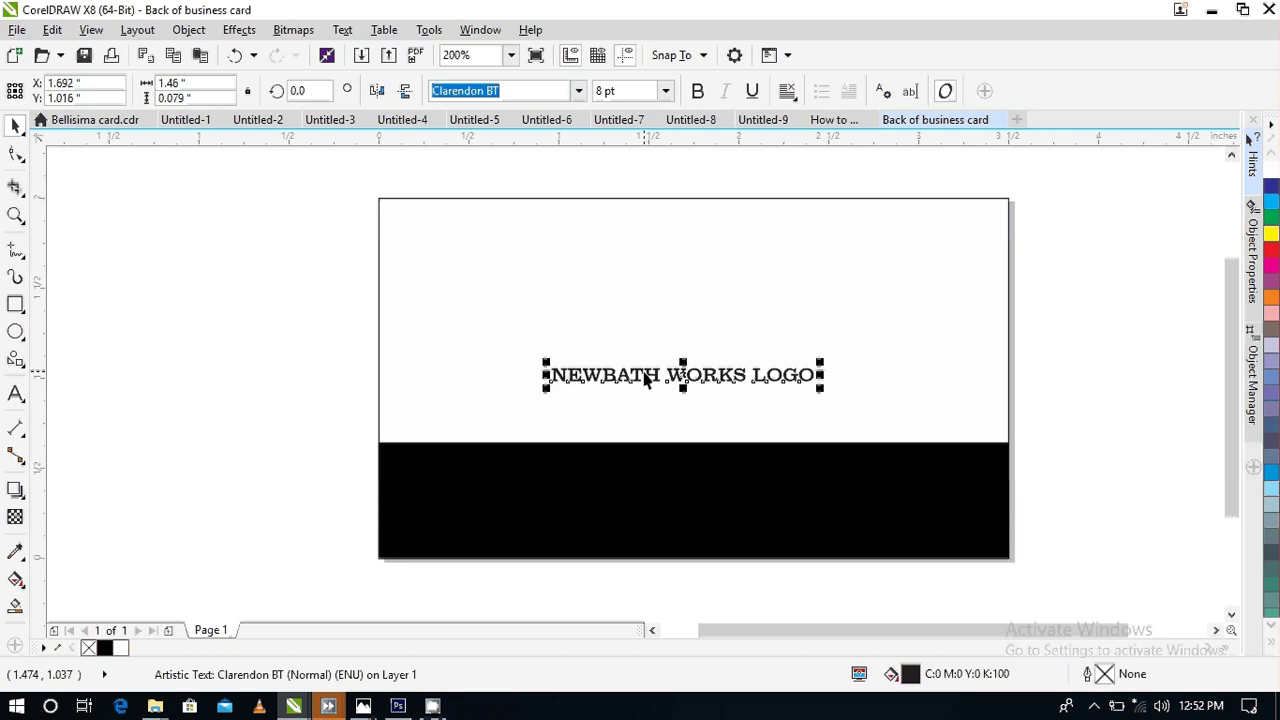
pyautogui.press('Right')
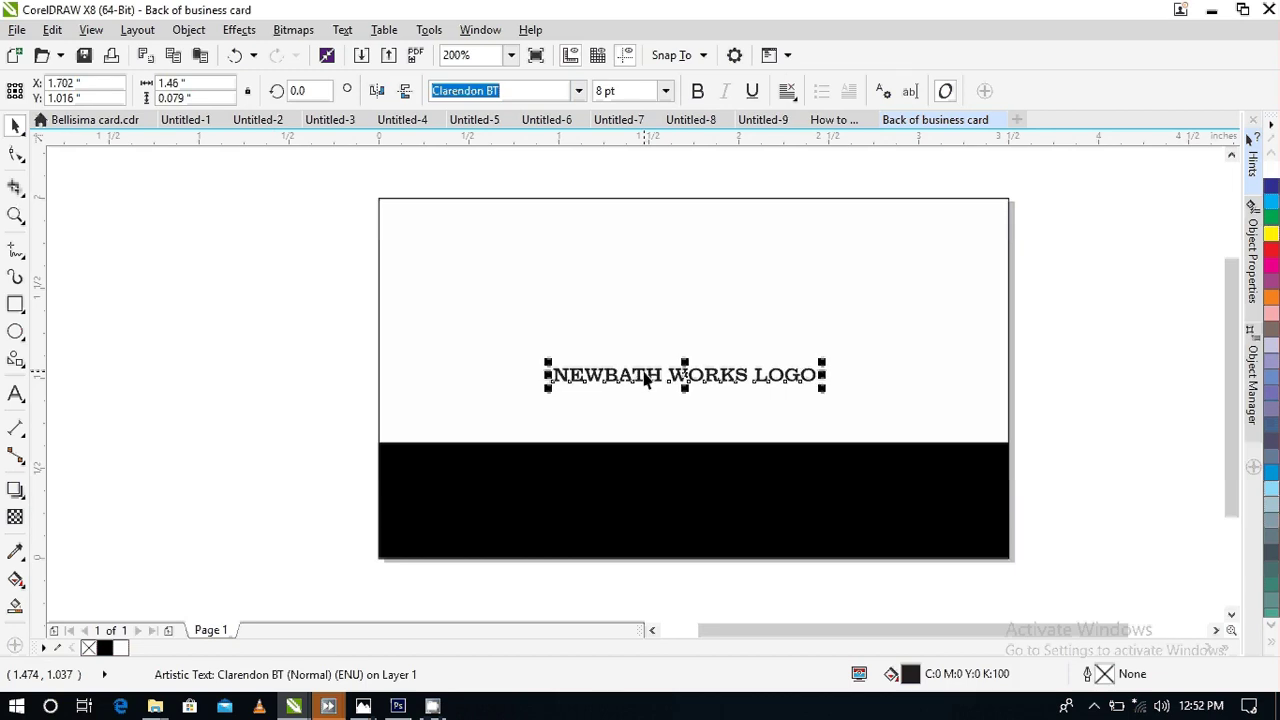
pyautogui.click(1147, 314)
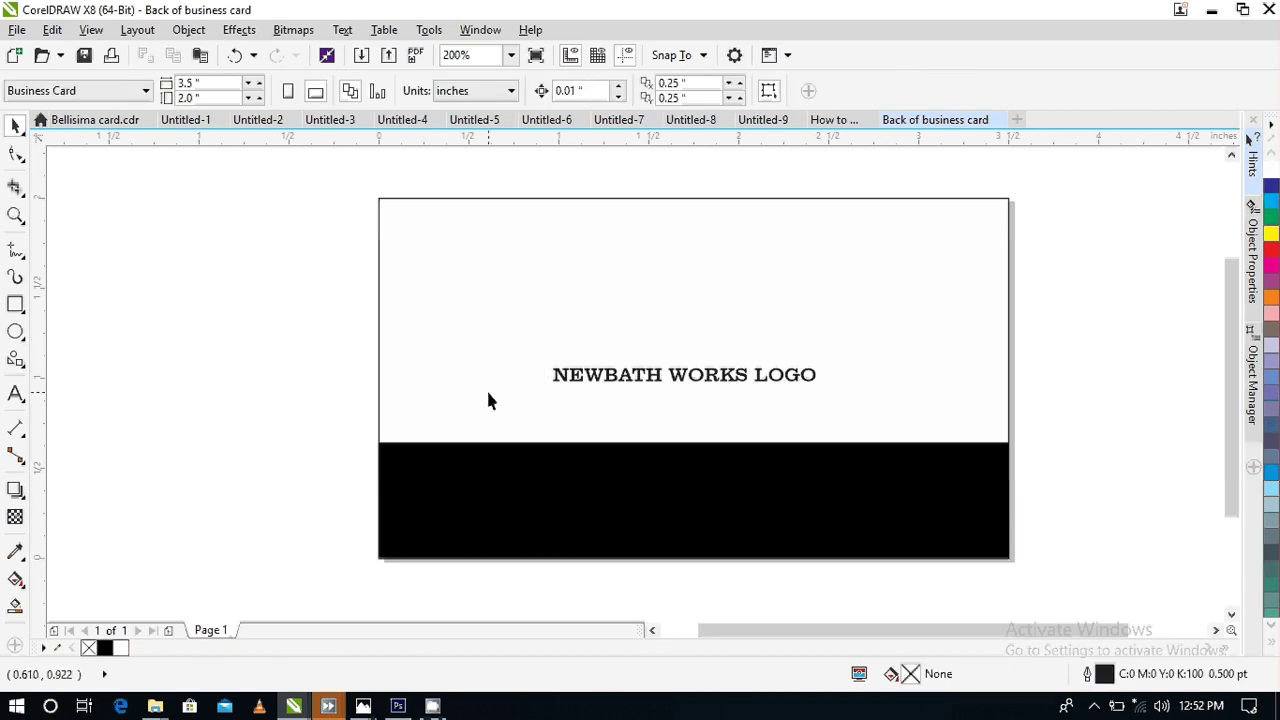
# - Draw a thin horizontal rectangle about 0.948 by 0.016 inches and place it just below the end of the logo text
pyautogui.click(15, 304)
pyautogui.moveTo(171, 354); pyautogui.dragTo(342, 353)
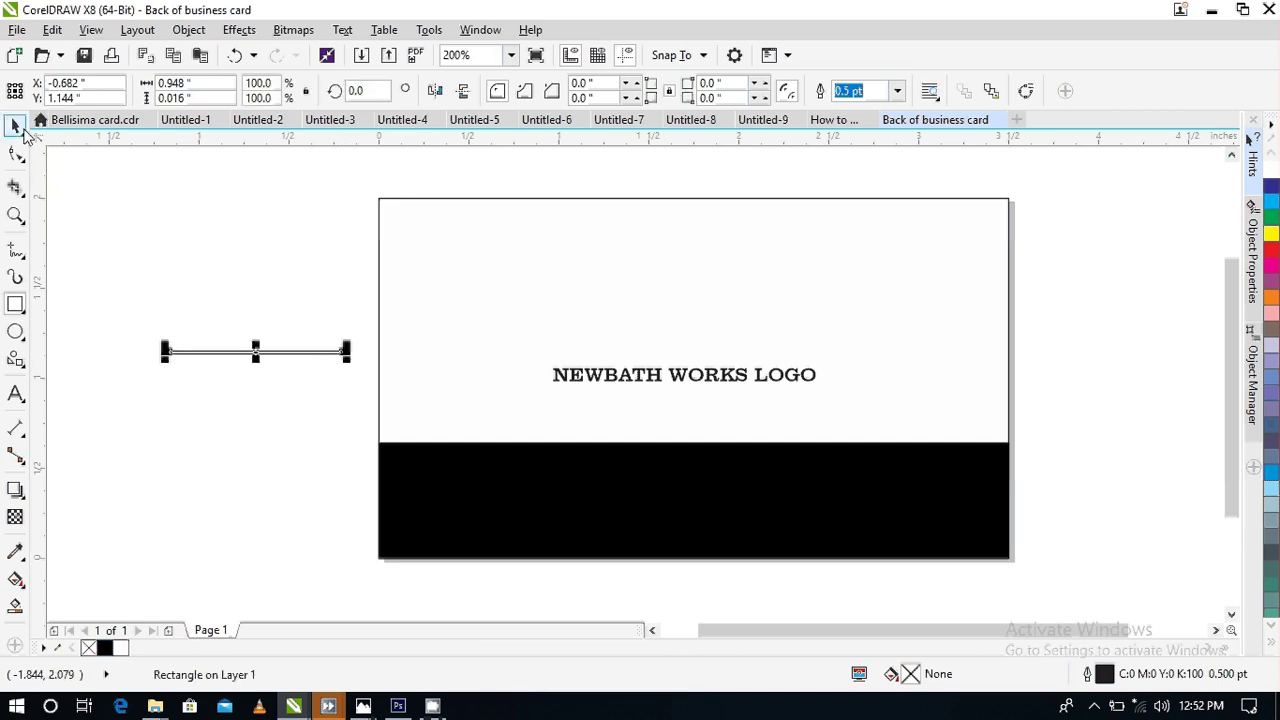
pyautogui.click(15, 125)
pyautogui.moveTo(254, 351); pyautogui.dragTo(815, 393)
pyautogui.scroll(4, 815, 398)
pyautogui.press('Down')
pyautogui.press('Down')
pyautogui.press('Down')
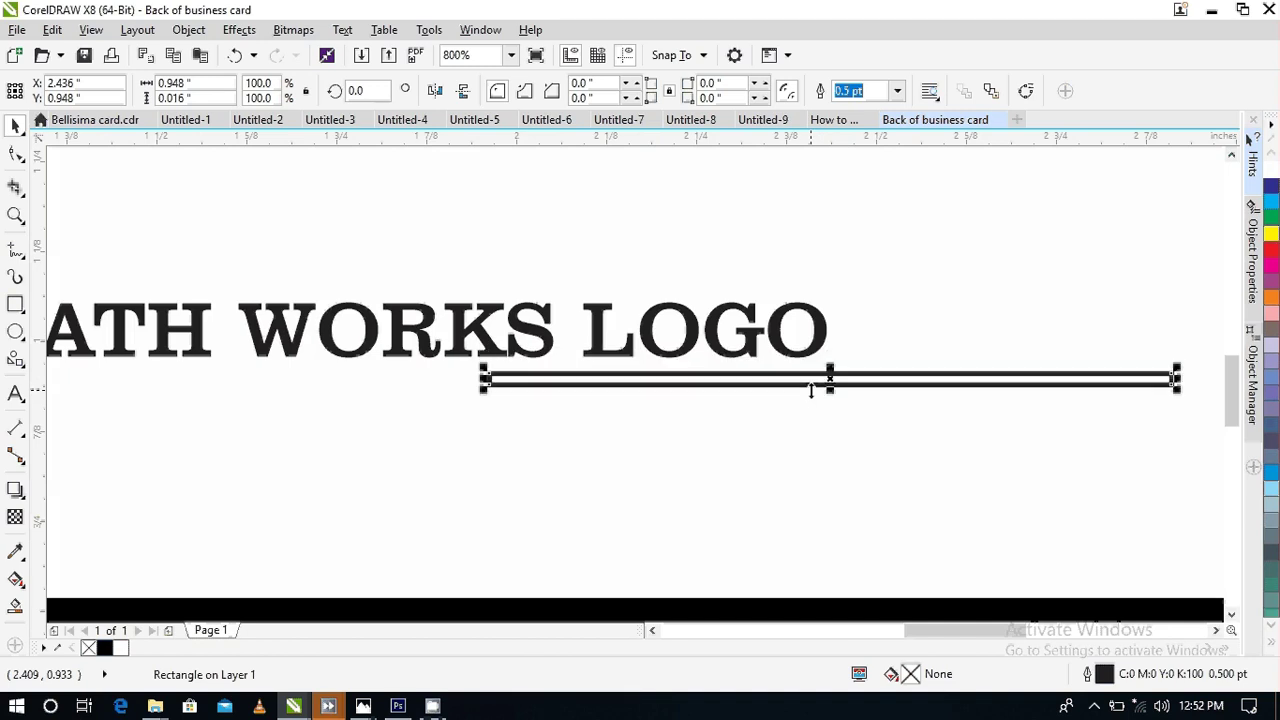
# - Fill and outline the thin rectangle with solid black, C100 M100 Y100 K100
pyautogui.scroll(-1, 811, 390)
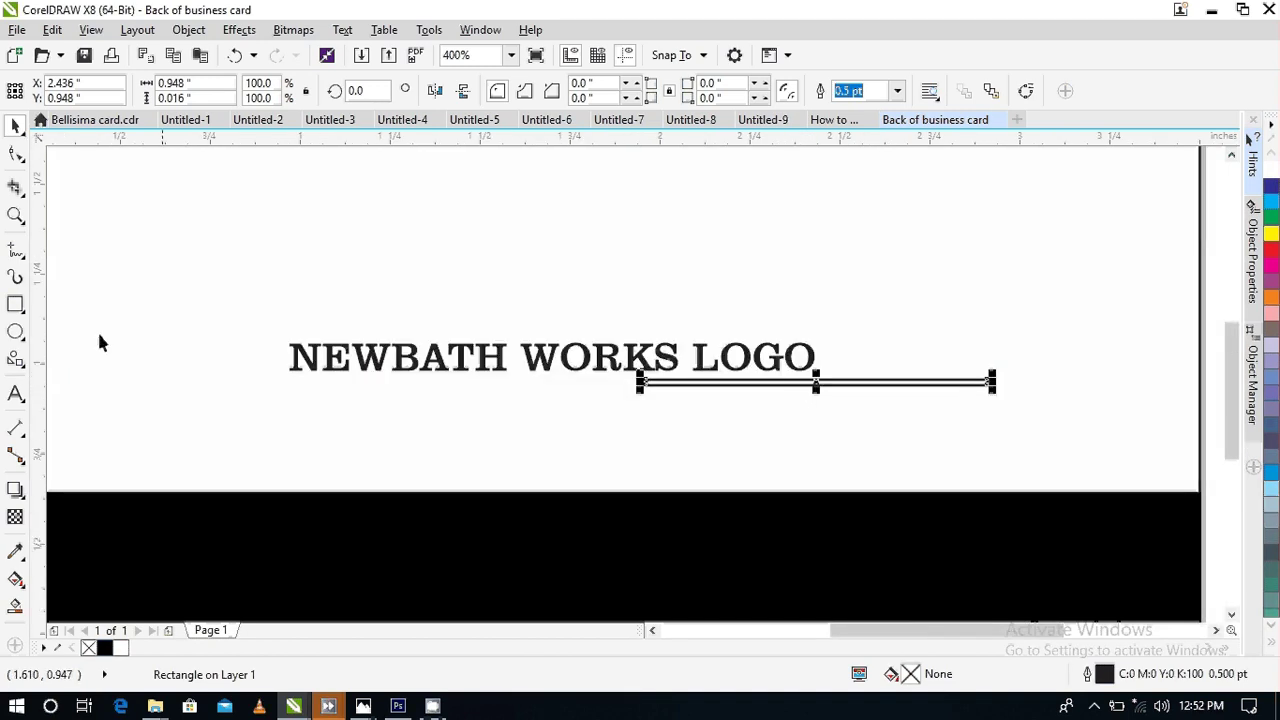
pyautogui.click(106, 649)
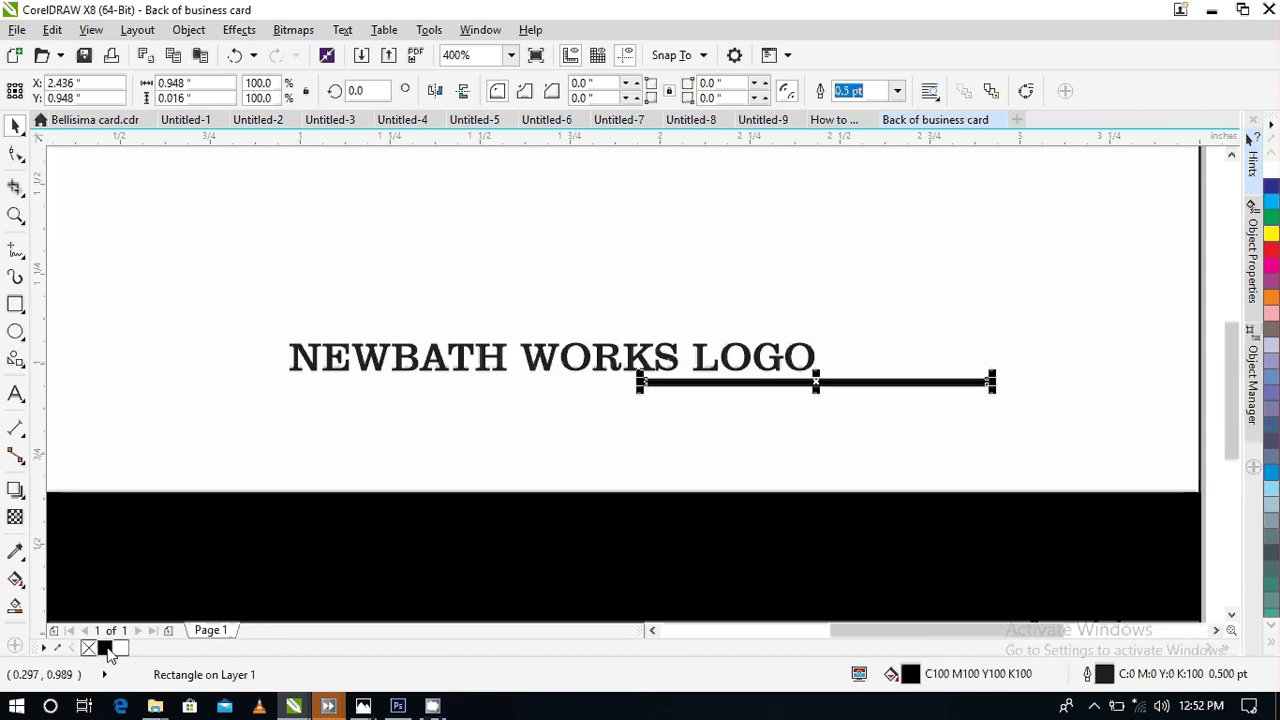
pyautogui.scroll(-1, 194, 505)
pyautogui.click(810, 458)
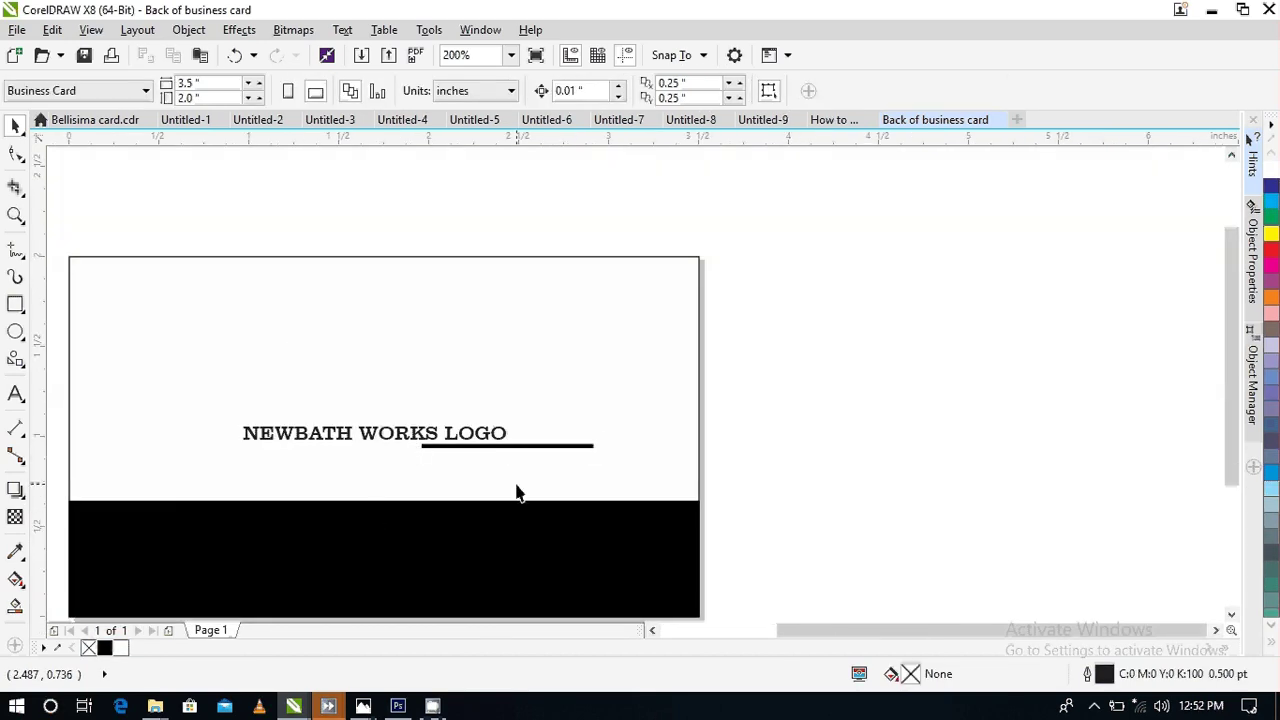
# - Duplicate the thin black bar up and to its right, and rotate the copy to nearly vertical, about 269 degrees
pyautogui.scroll(1, 516, 492)
pyautogui.click(474, 406)
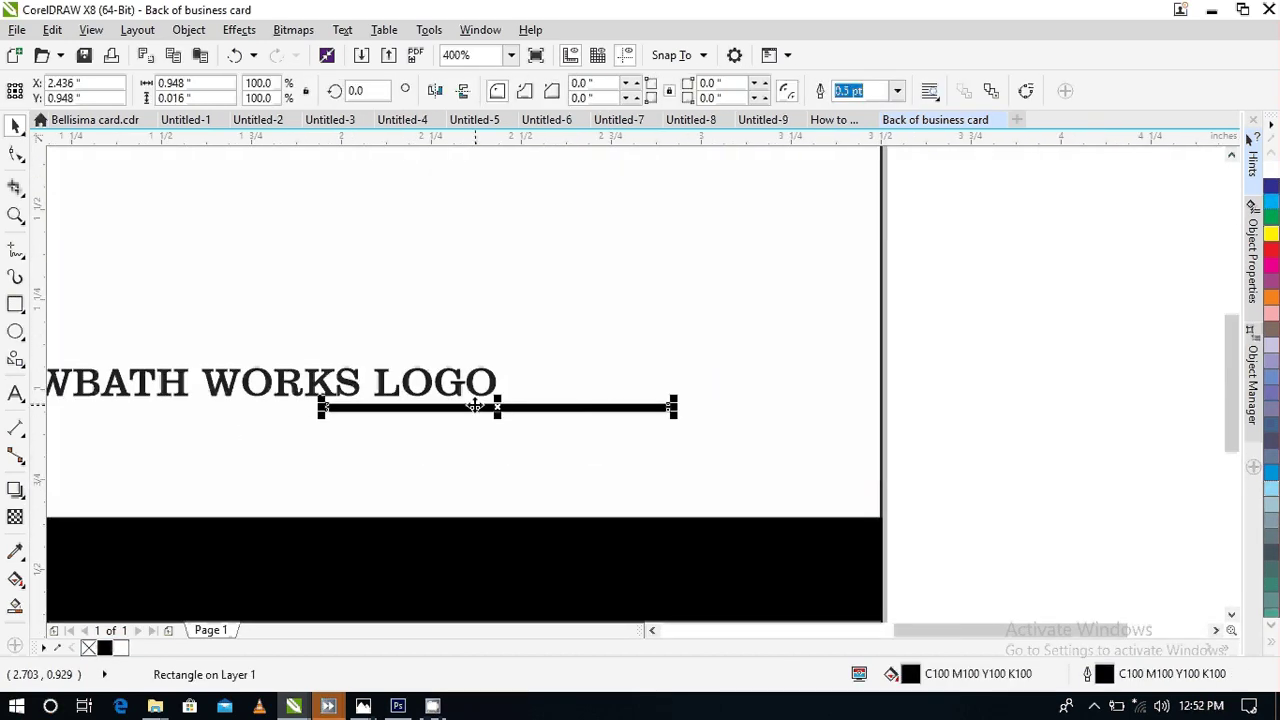
pyautogui.moveTo(500, 406); pyautogui.dragTo(663, 331)
pyautogui.click(708, 340)
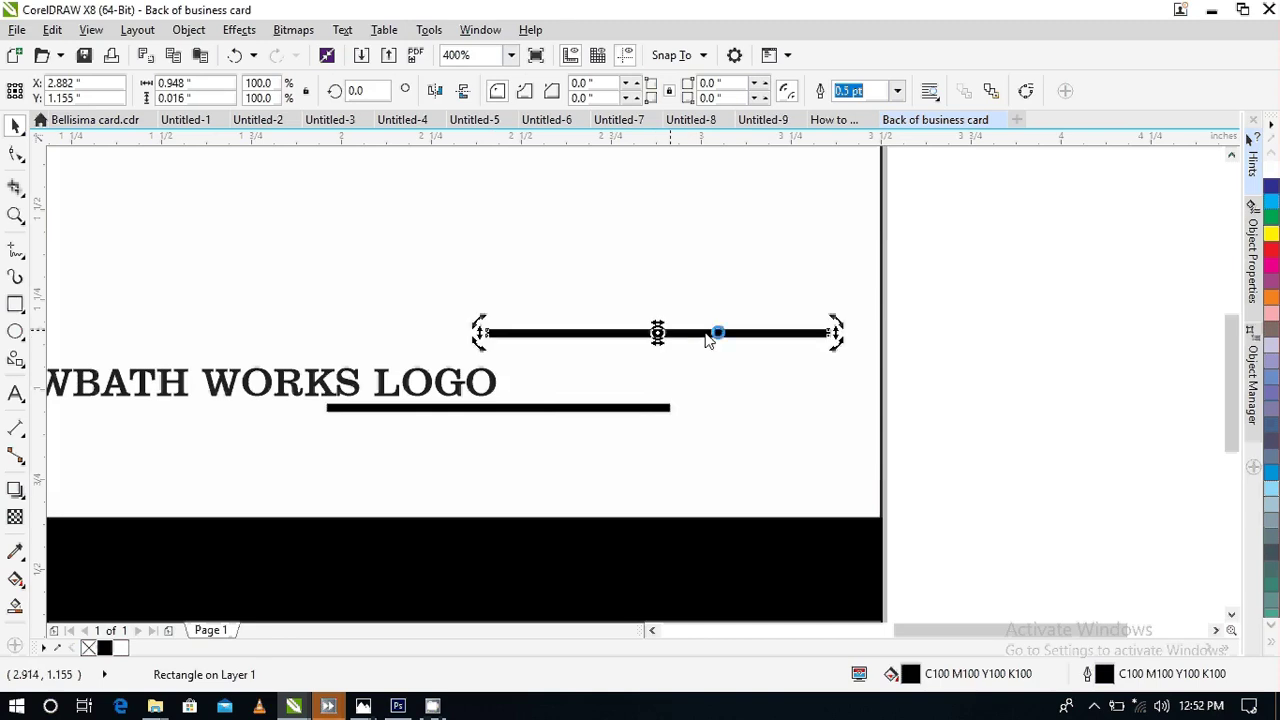
pyautogui.moveTo(834, 338); pyautogui.dragTo(772, 417)
pyautogui.moveTo(617, 475); pyautogui.dragTo(652, 437)
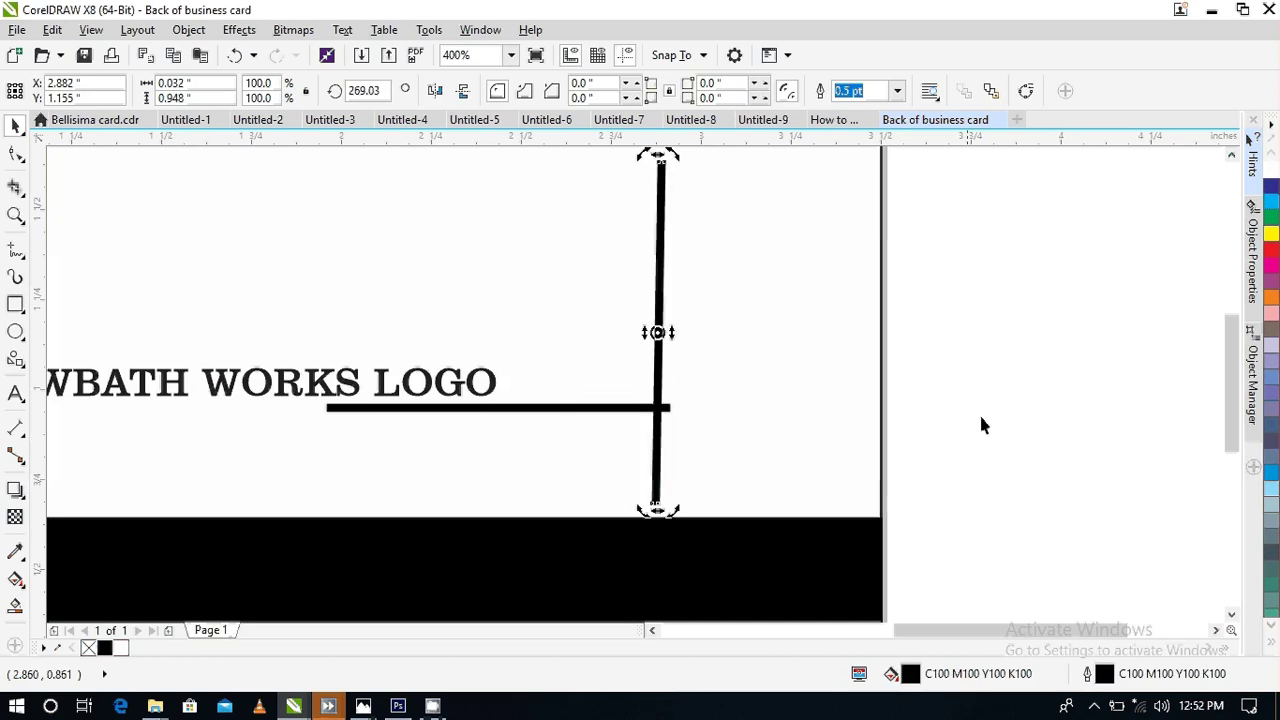
pyautogui.click(979, 412)
# - Move the vertical bar down into the black strip and slightly left, so it crosses the horizontal bar near its right end
pyautogui.scroll(-1, 1024, 402)
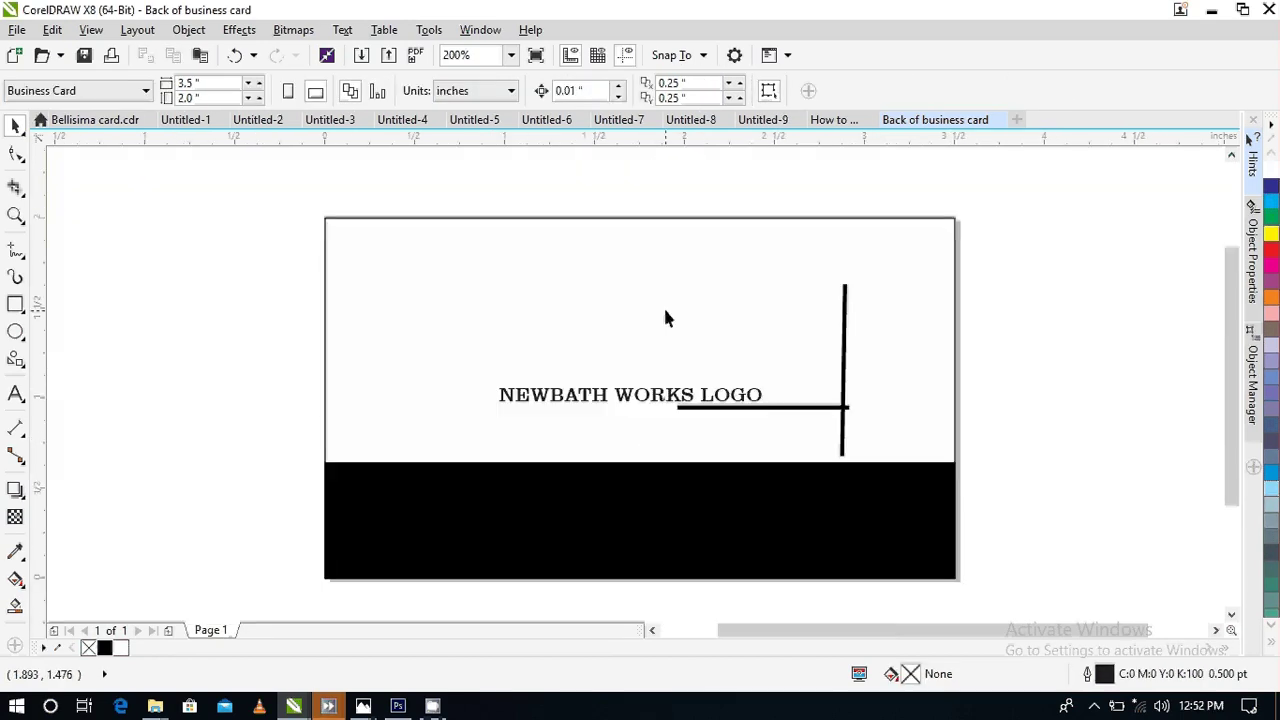
pyautogui.click(845, 355)
pyautogui.moveTo(843, 348); pyautogui.dragTo(841, 408)
pyautogui.click(984, 398)
pyautogui.scroll(1, 870, 418)
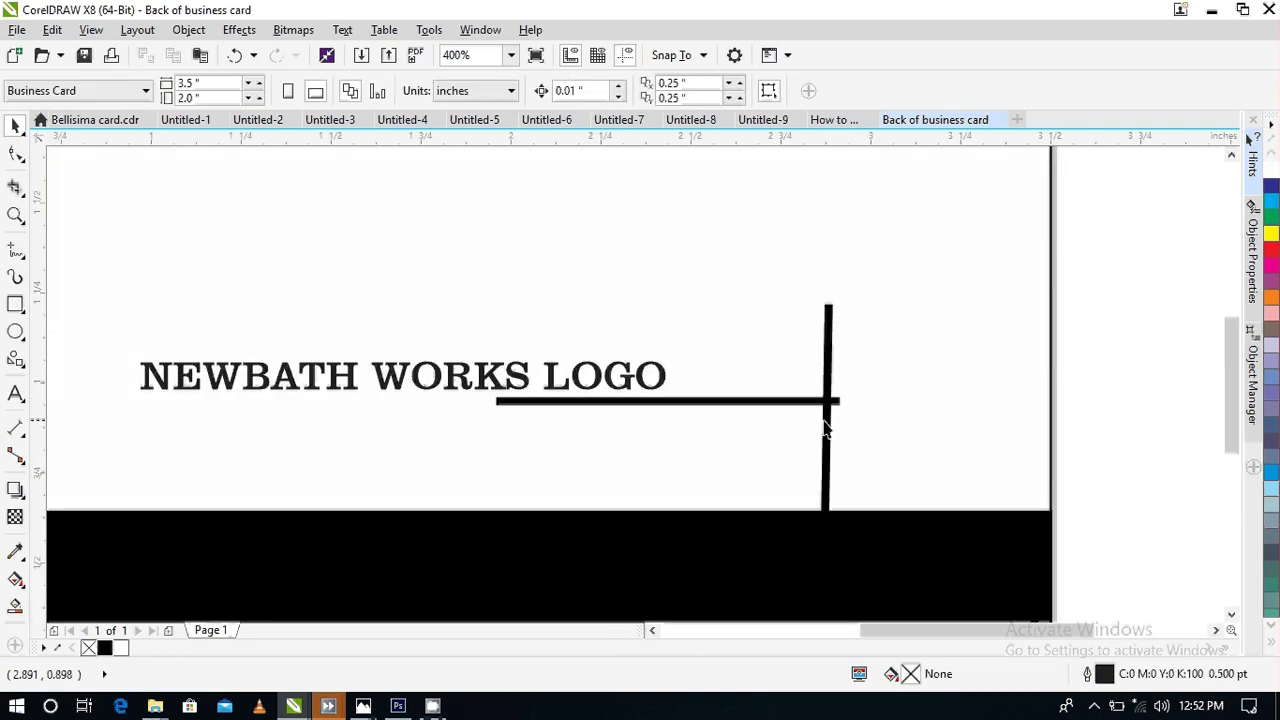
pyautogui.click(827, 433)
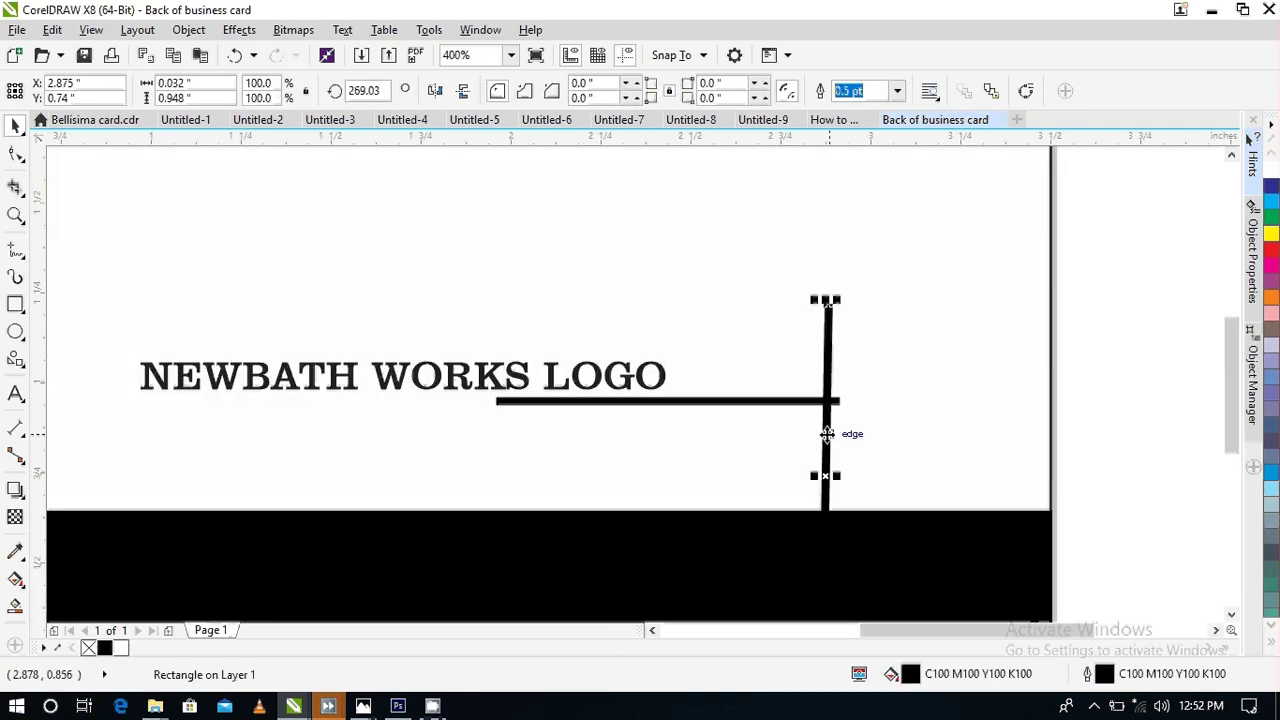
pyautogui.moveTo(827, 433); pyautogui.dragTo(815, 434)
pyautogui.click(1155, 397)
pyautogui.scroll(-1, 1155, 397)
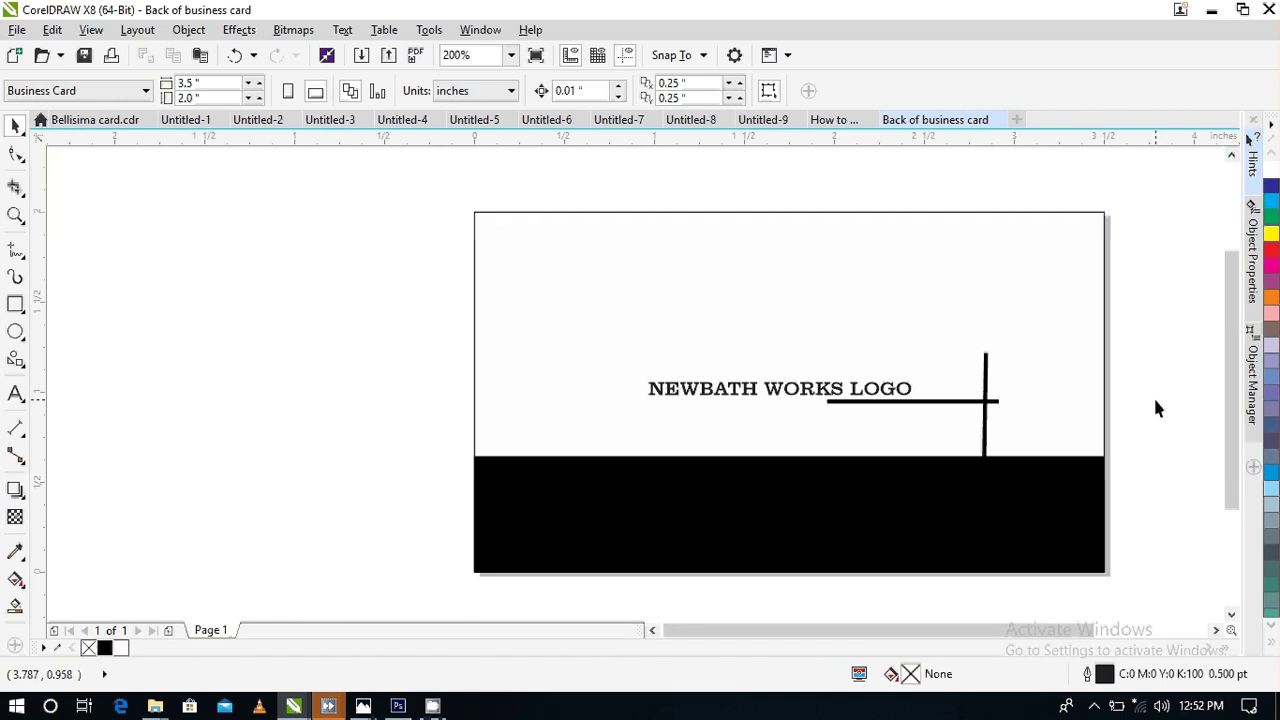
# - Fill the "NEWBATH WORKS LOGO" text with solid black, C100 M100 Y100 K100
pyautogui.click(795, 390)
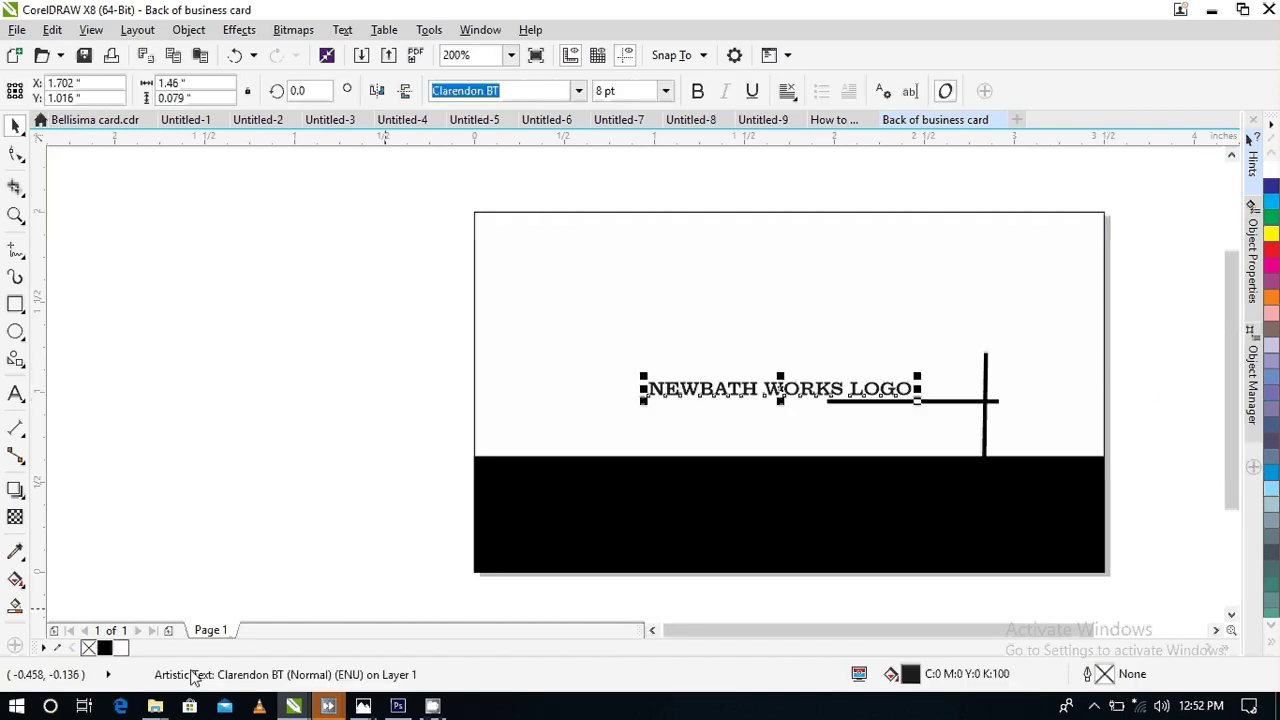
pyautogui.click(104, 648)
pyautogui.click(199, 481)
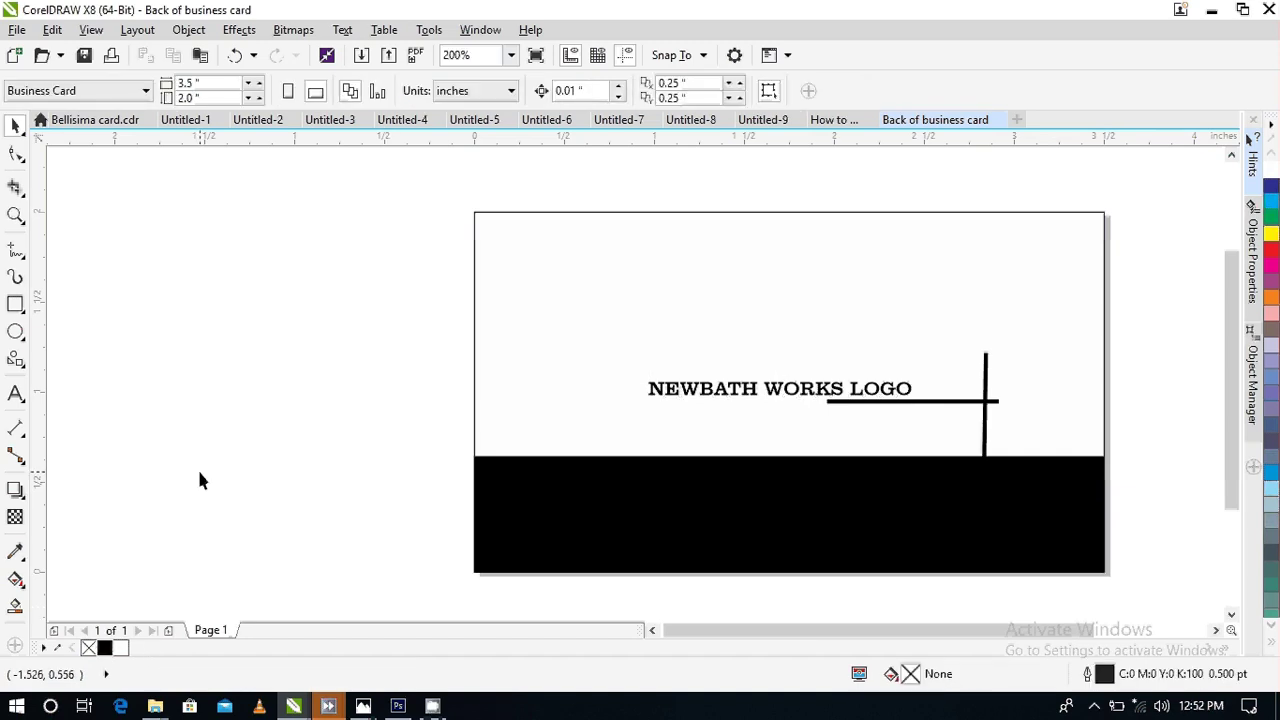
pyautogui.click(755, 393)
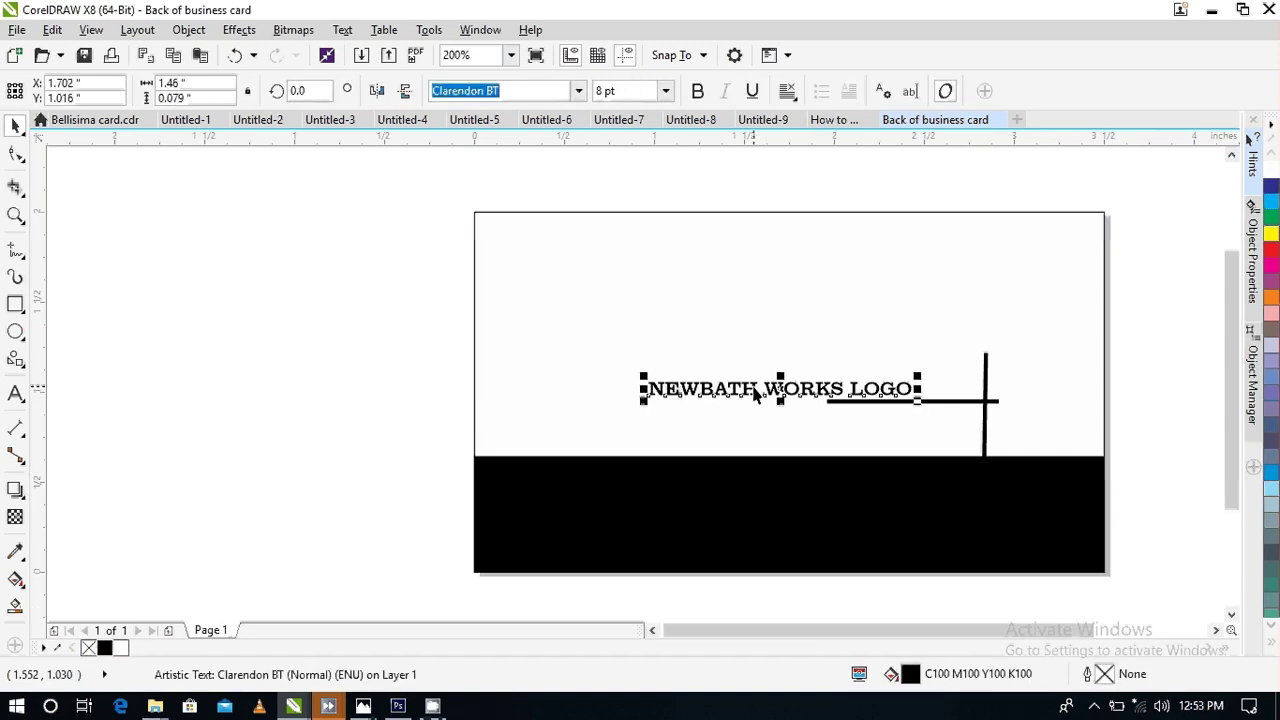
pyautogui.click(304, 393)
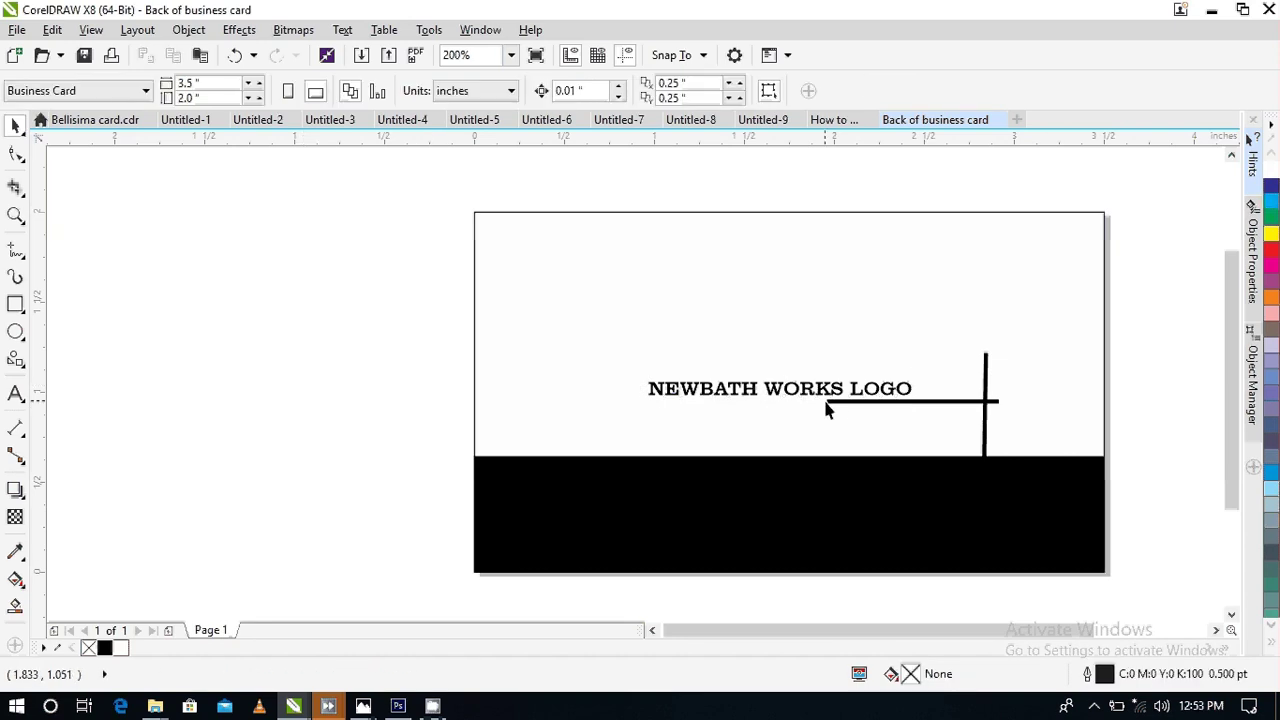
pyautogui.click(834, 401)
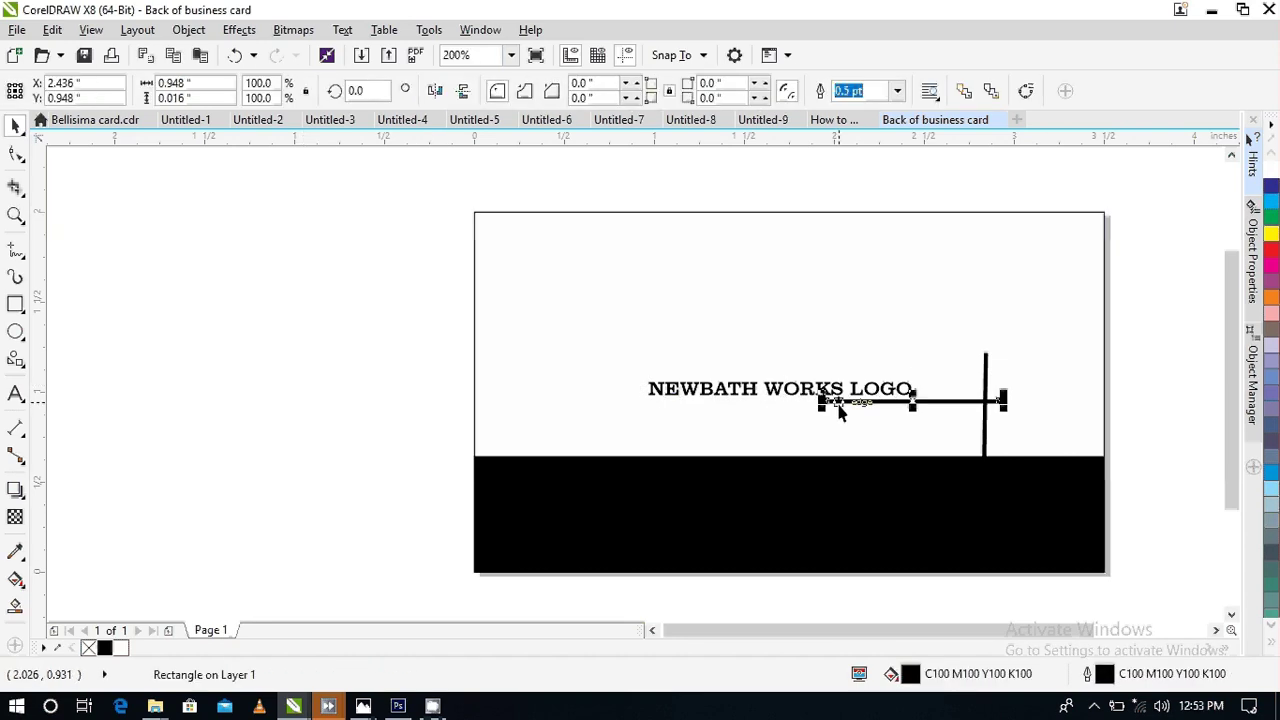
pyautogui.click(985, 360)
pyautogui.click(1157, 352)
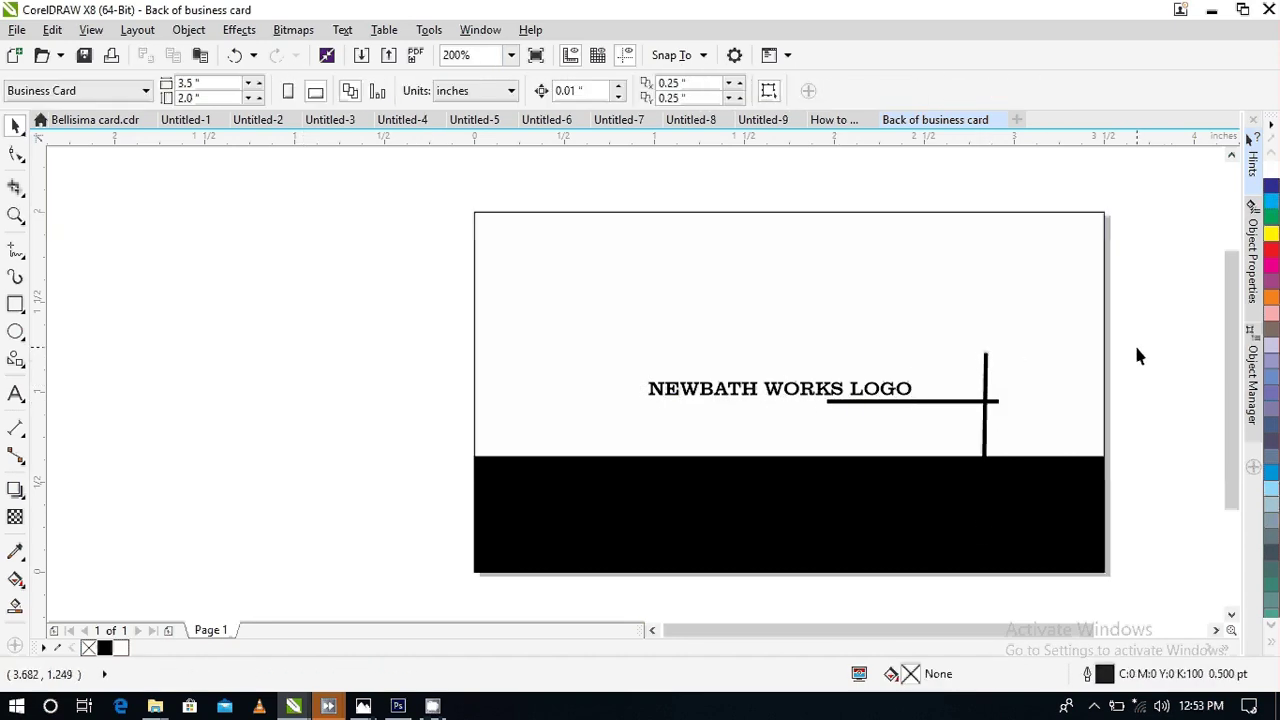
pyautogui.scroll(-2, 1134, 355)
pyautogui.scroll(2, 1126, 340)
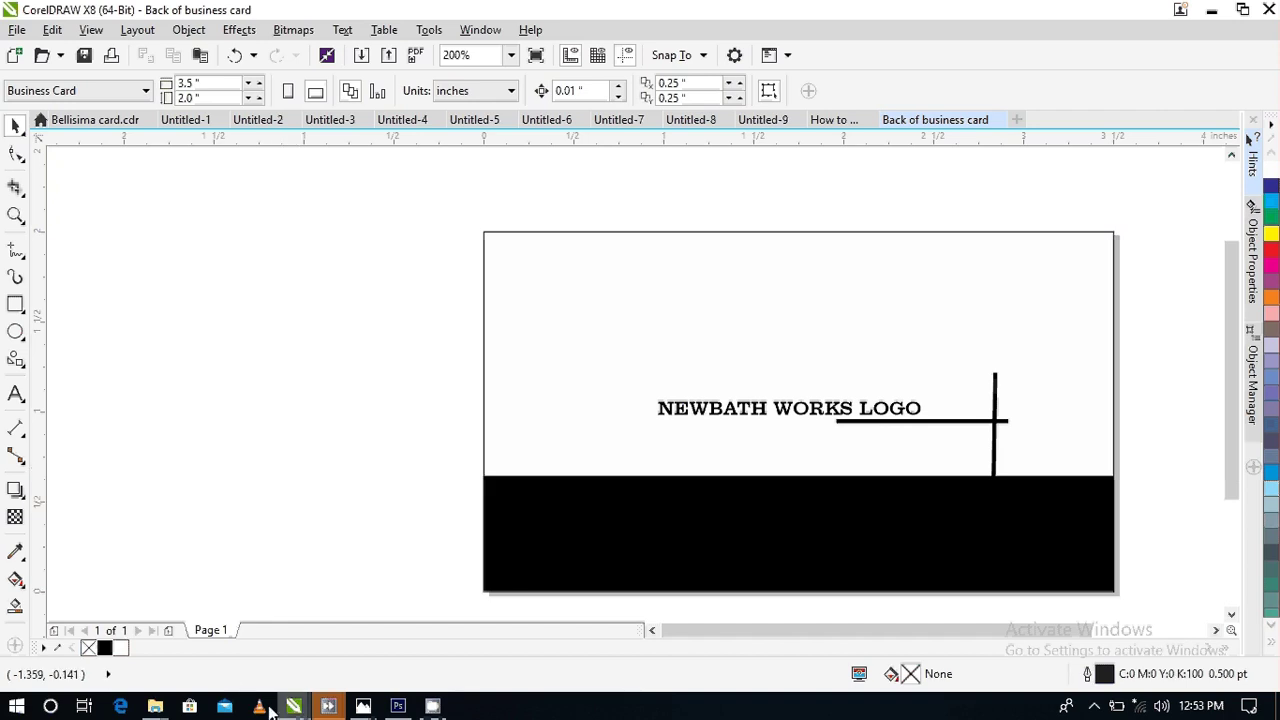
# - Switch to File Explorer and open the opus folder inside opus inc on the 2paint (E:) drive
pyautogui.moveTo(166, 711)
pyautogui.click(301, 633)
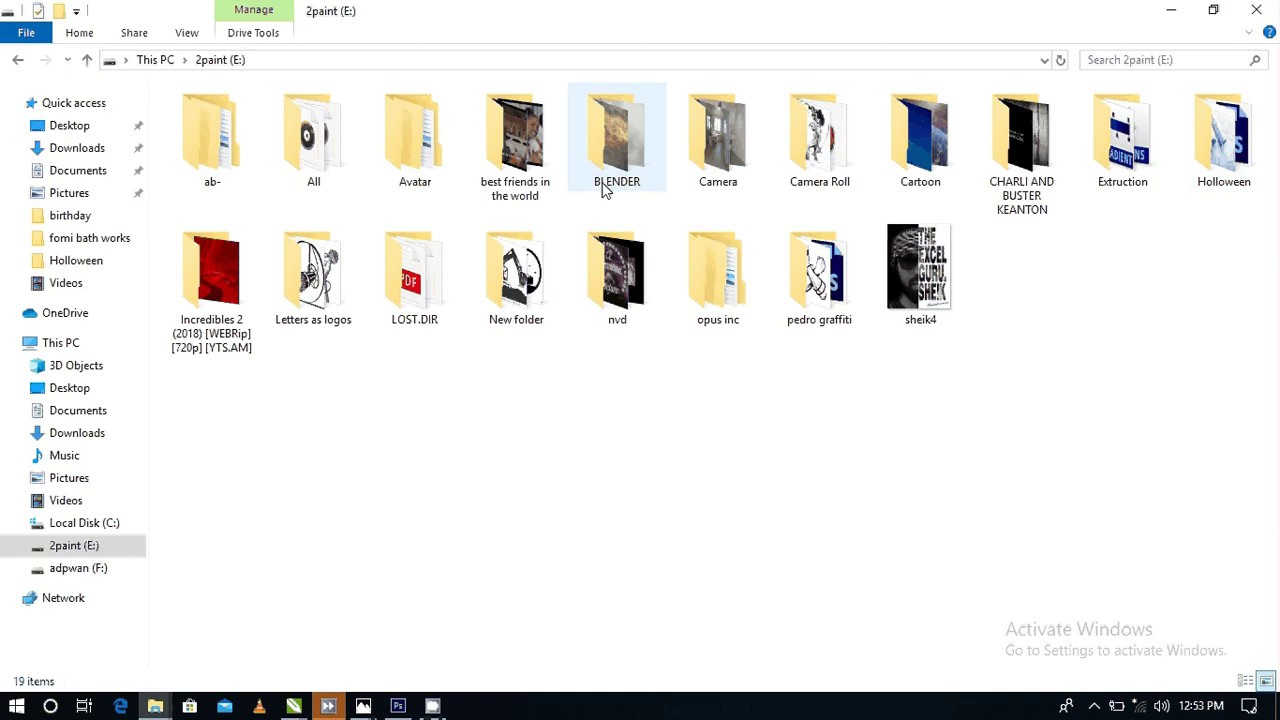
pyautogui.click(718, 282)
pyautogui.doubleClick(718, 282)
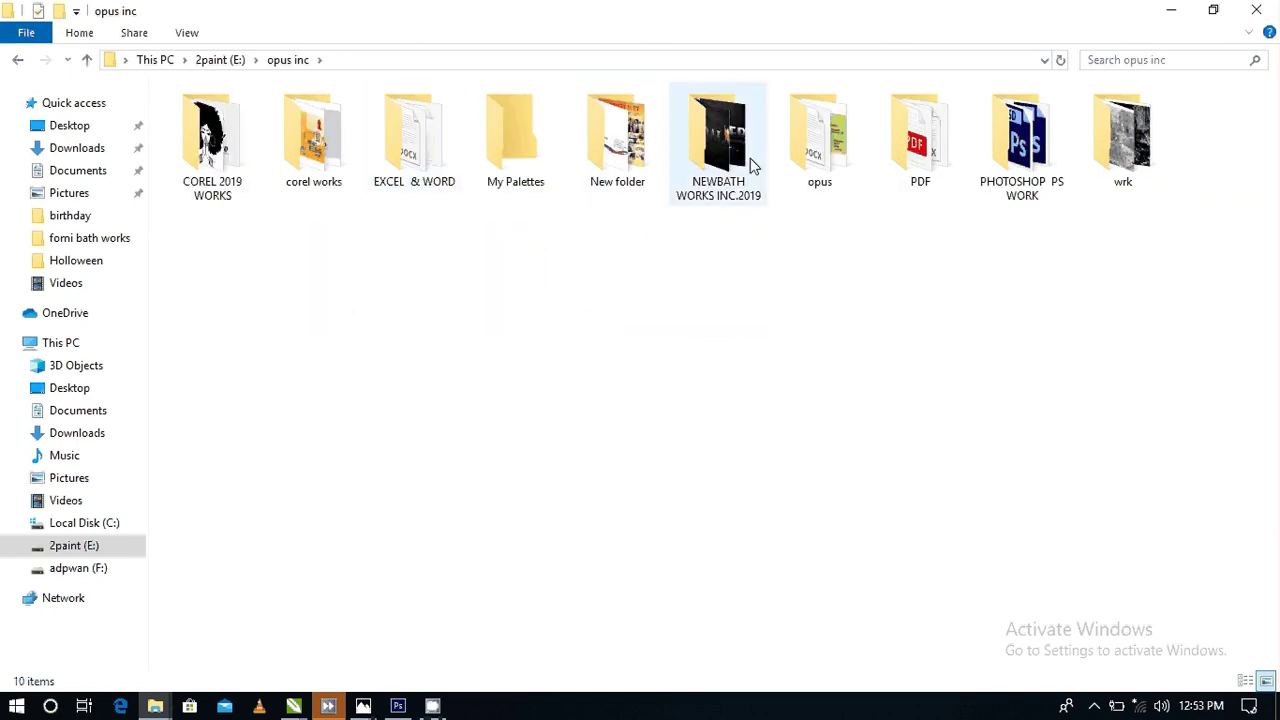
pyautogui.click(820, 163)
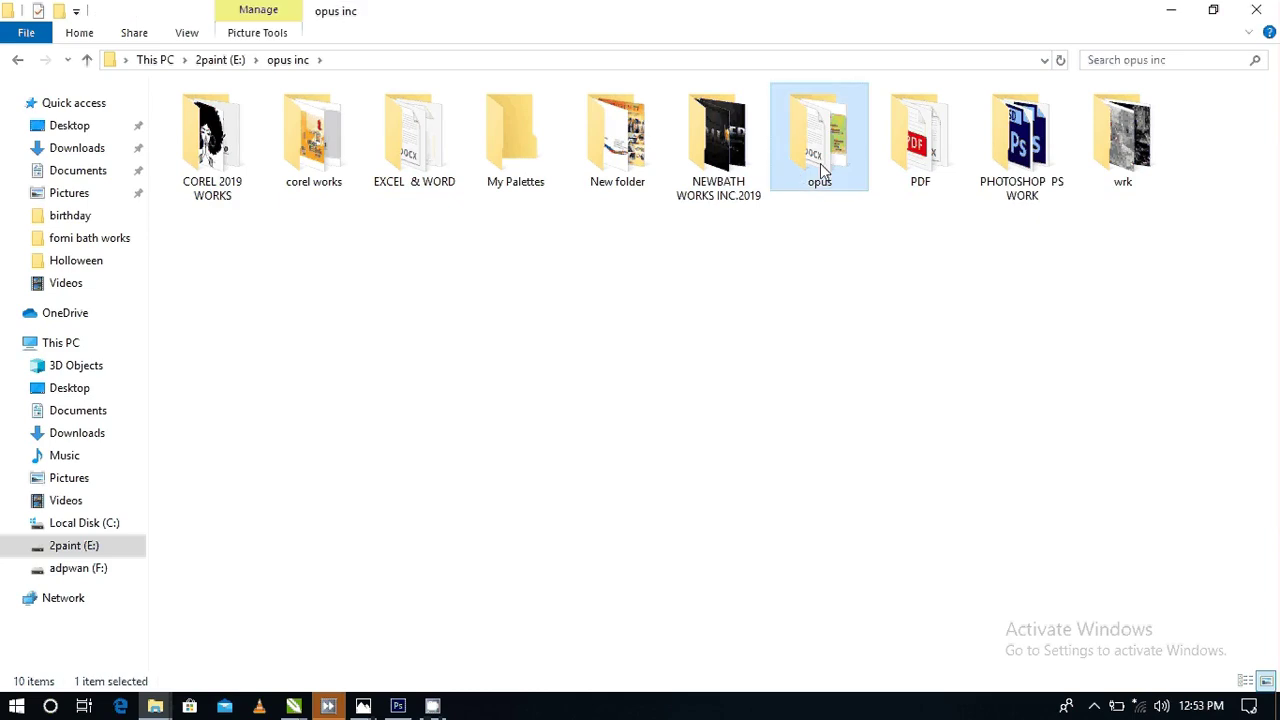
pyautogui.doubleClick(820, 163)
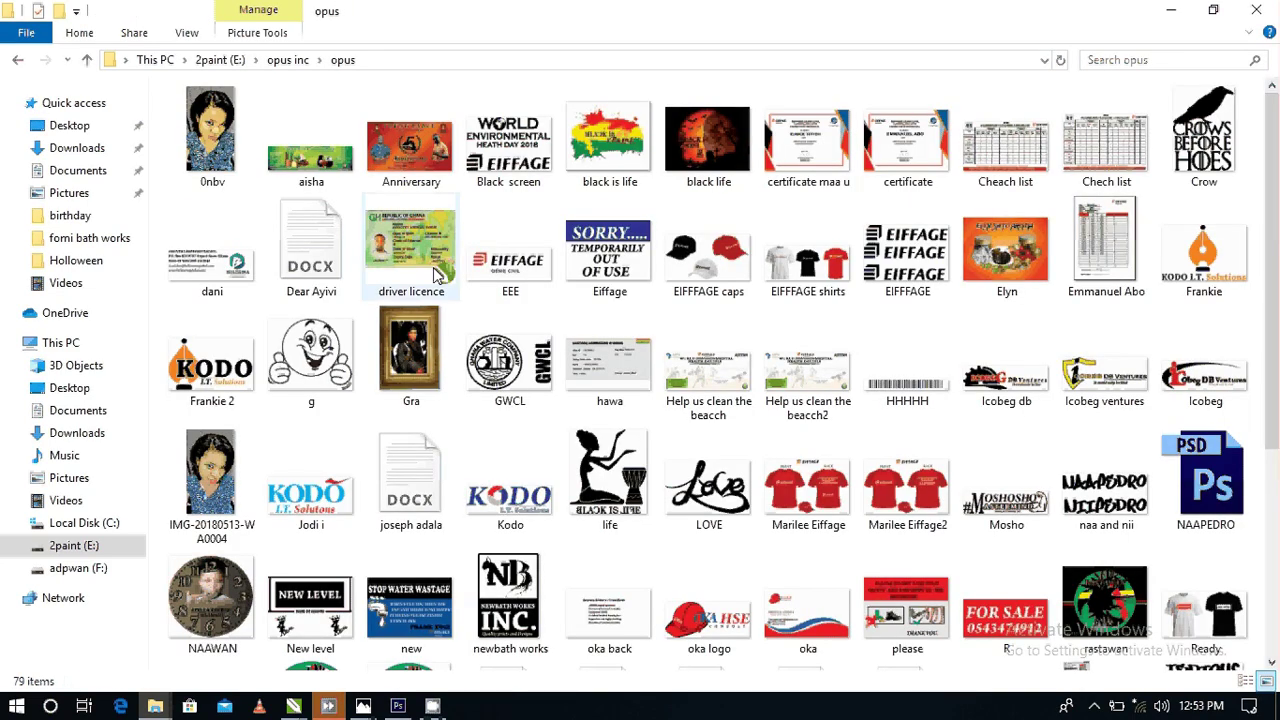
# - Import the red-and-black round NB logo image Untitled-3 from the opus folder into the Back of business card document in CorelDRAW
pyautogui.scroll(-3, 1040, 423)
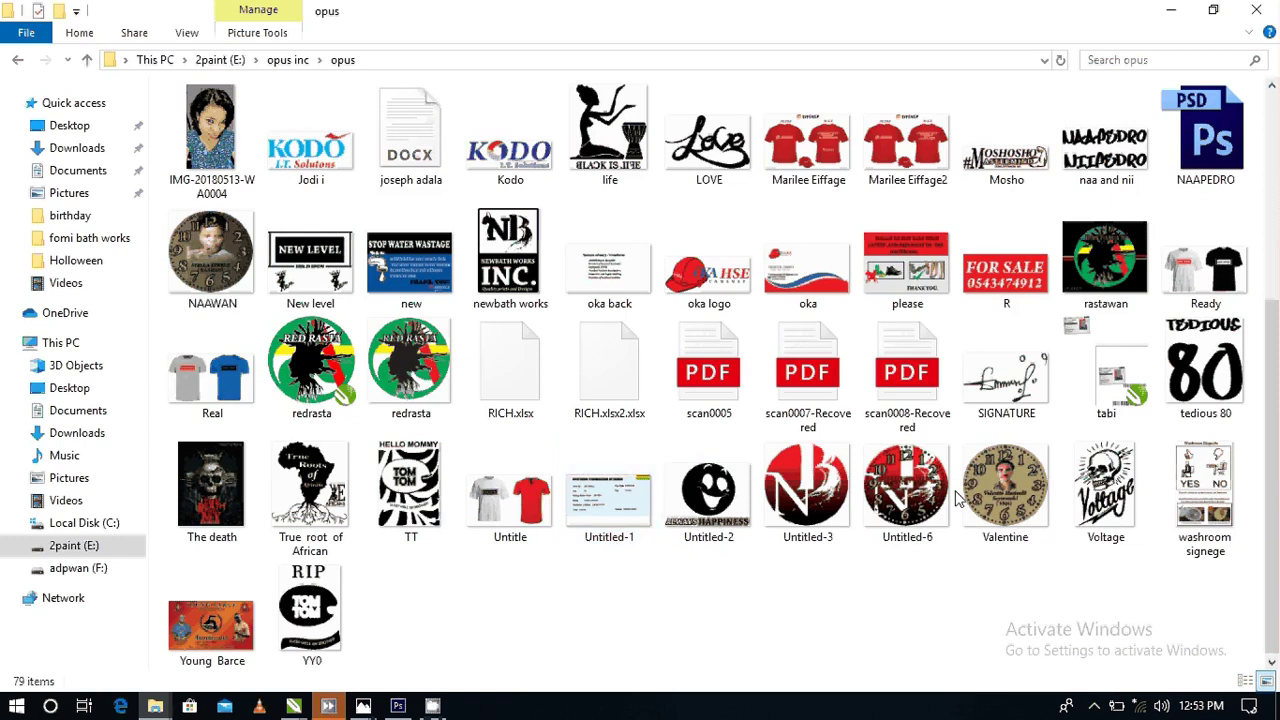
pyautogui.click(845, 510)
pyautogui.scroll(3, 830, 495)
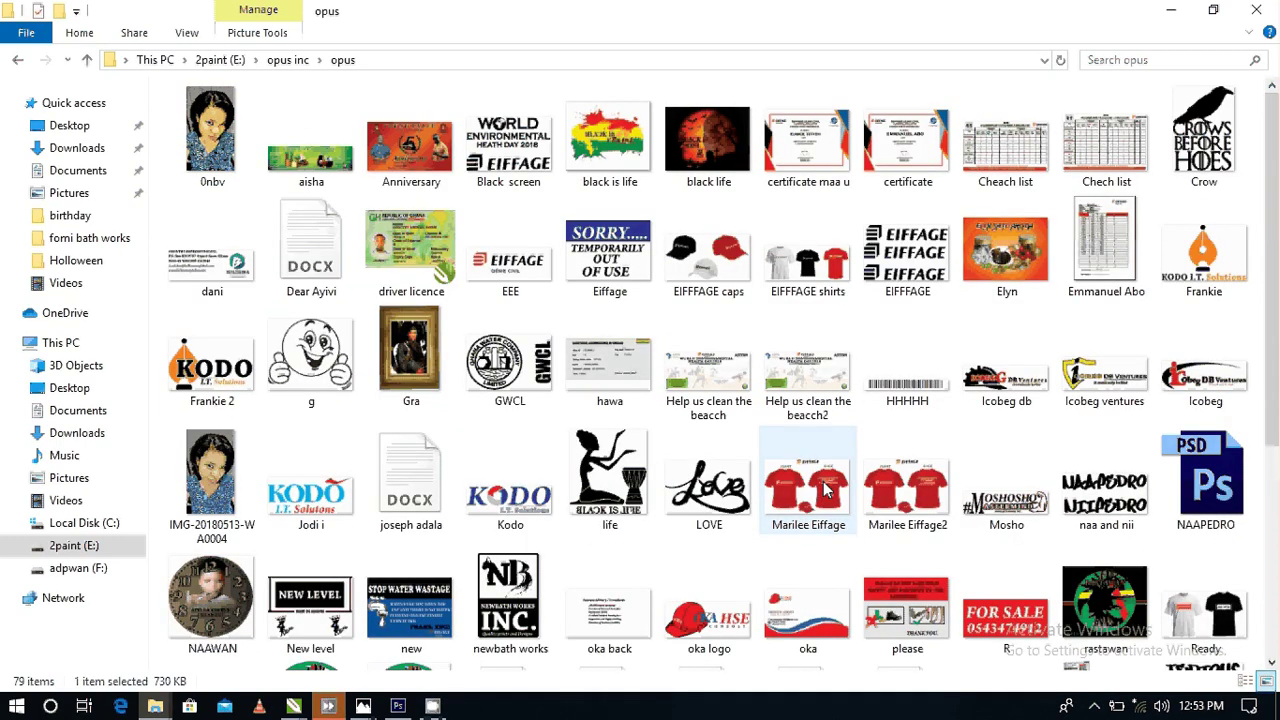
pyautogui.scroll(-3, 825, 488)
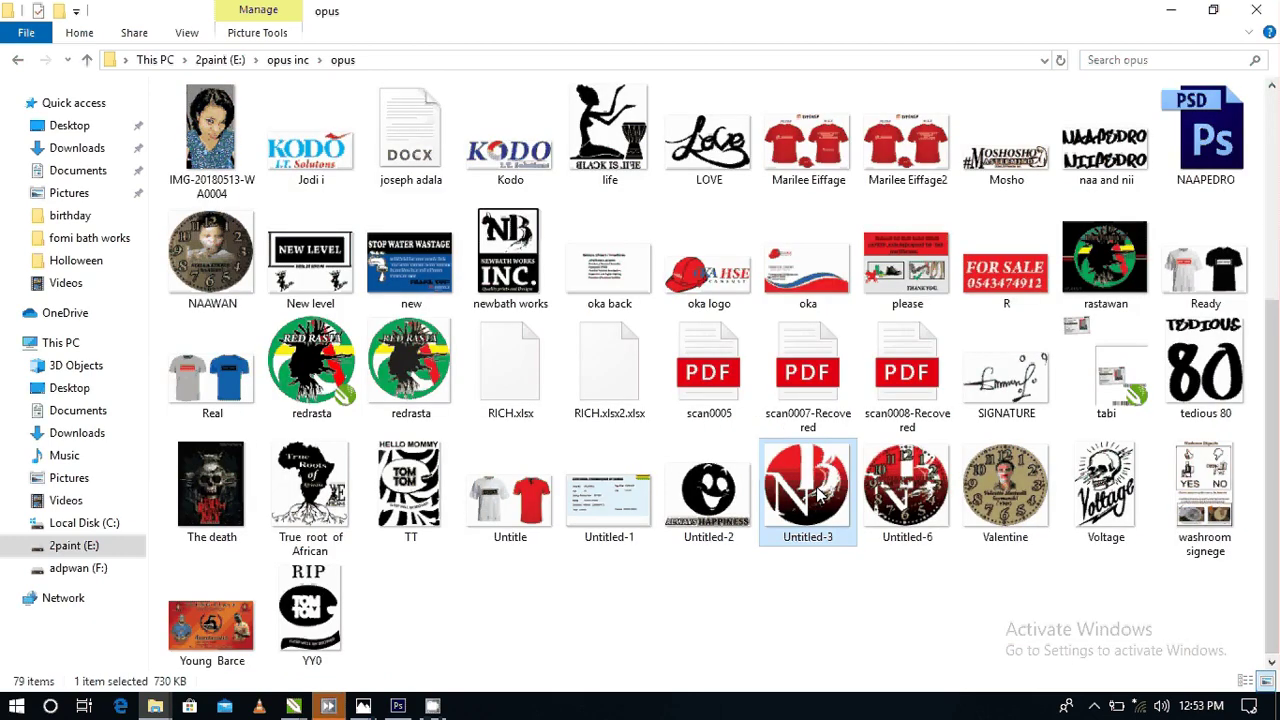
pyautogui.moveTo(818, 492); pyautogui.dragTo(269, 289)
# - Scale the imported NB logo to 16%, about 0.47 by 0.458 inches, and place it just above the NEWBATH WORKS LOGO text
pyautogui.scroll(-2, 318, 350)
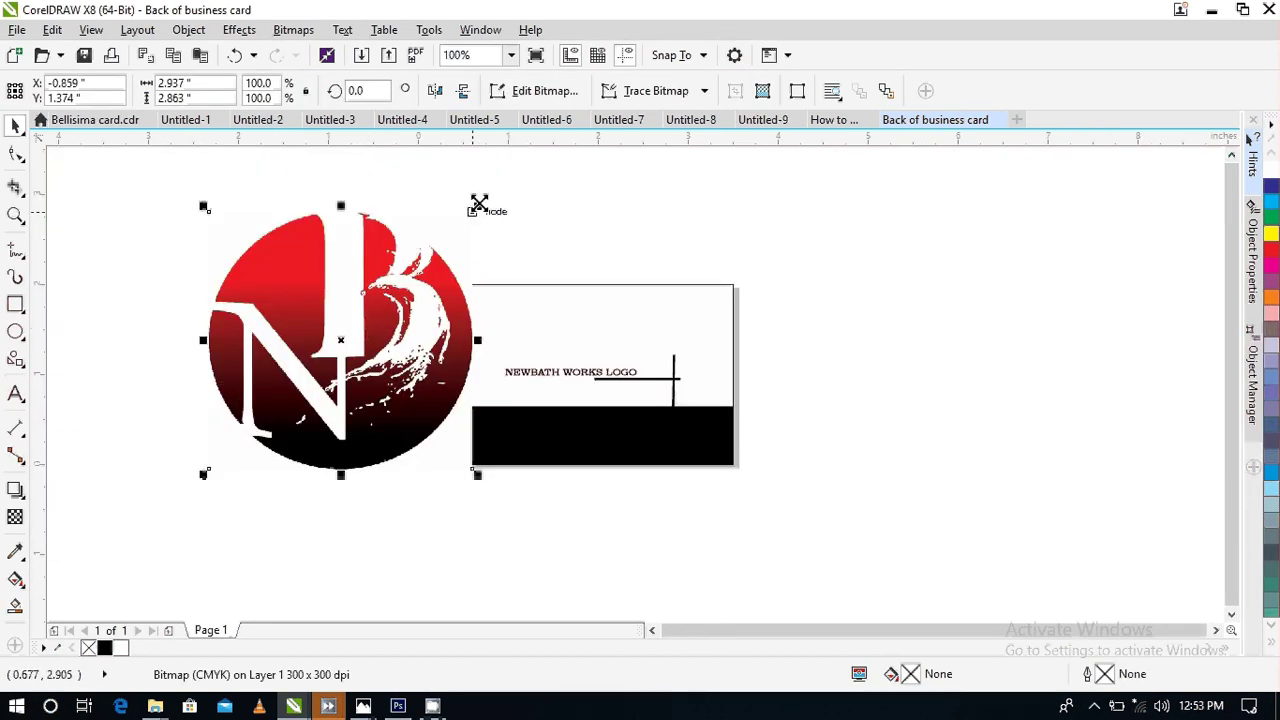
pyautogui.moveTo(478, 207); pyautogui.dragTo(575, 350)
pyautogui.click(769, 363)
pyautogui.scroll(2, 560, 340)
# - Nudge the round NB logo slightly down to Y 1.334 inches, closer to the text, and deselect it
pyautogui.doubleClick(590, 345)
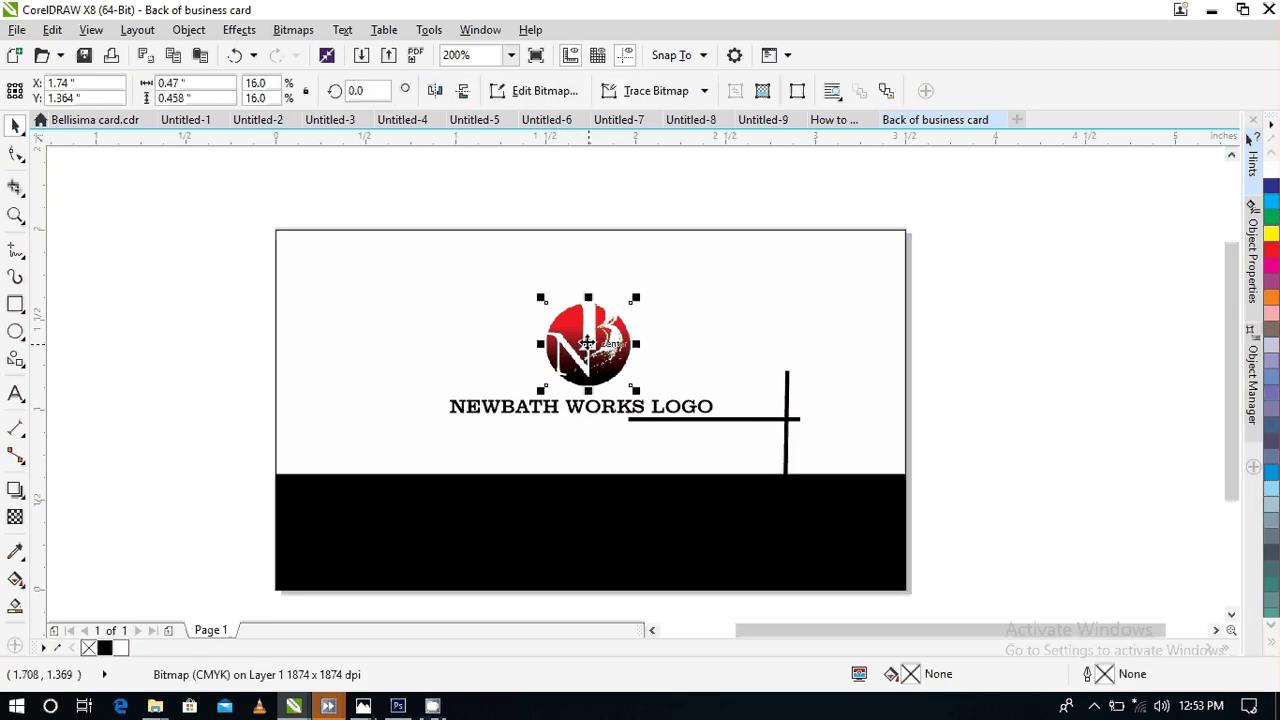
pyautogui.click(590, 345)
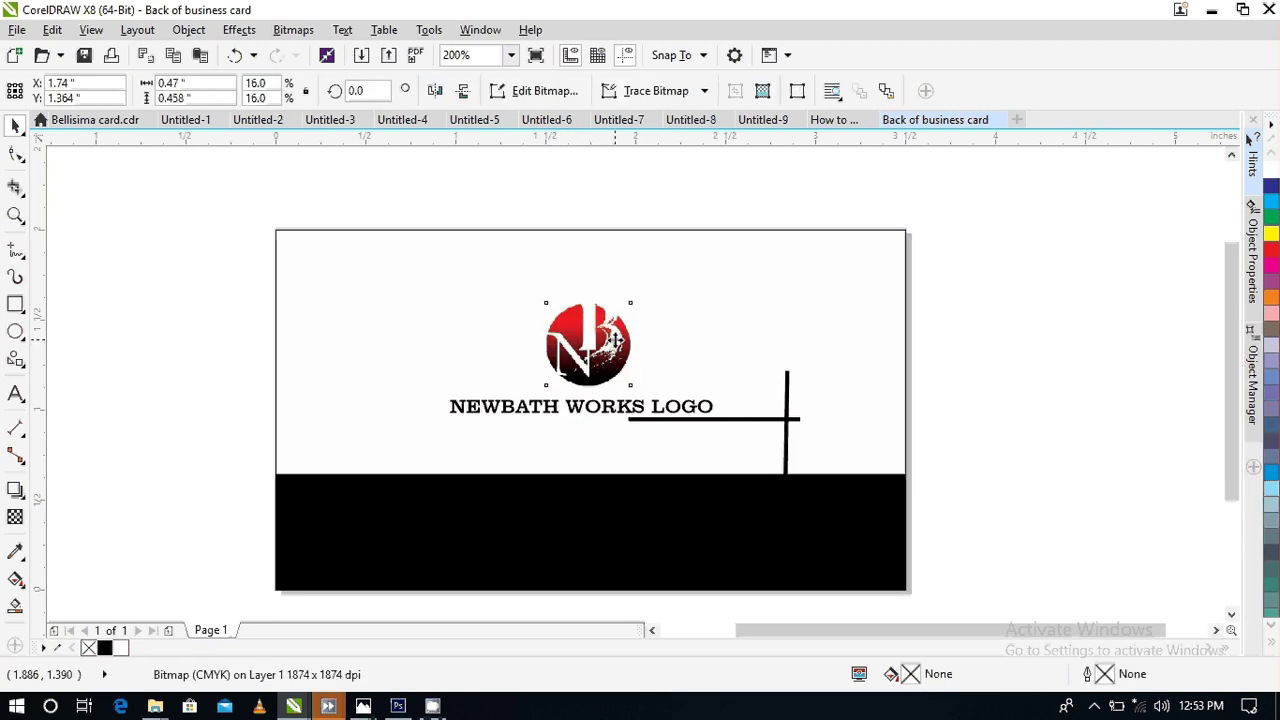
pyautogui.click(614, 340)
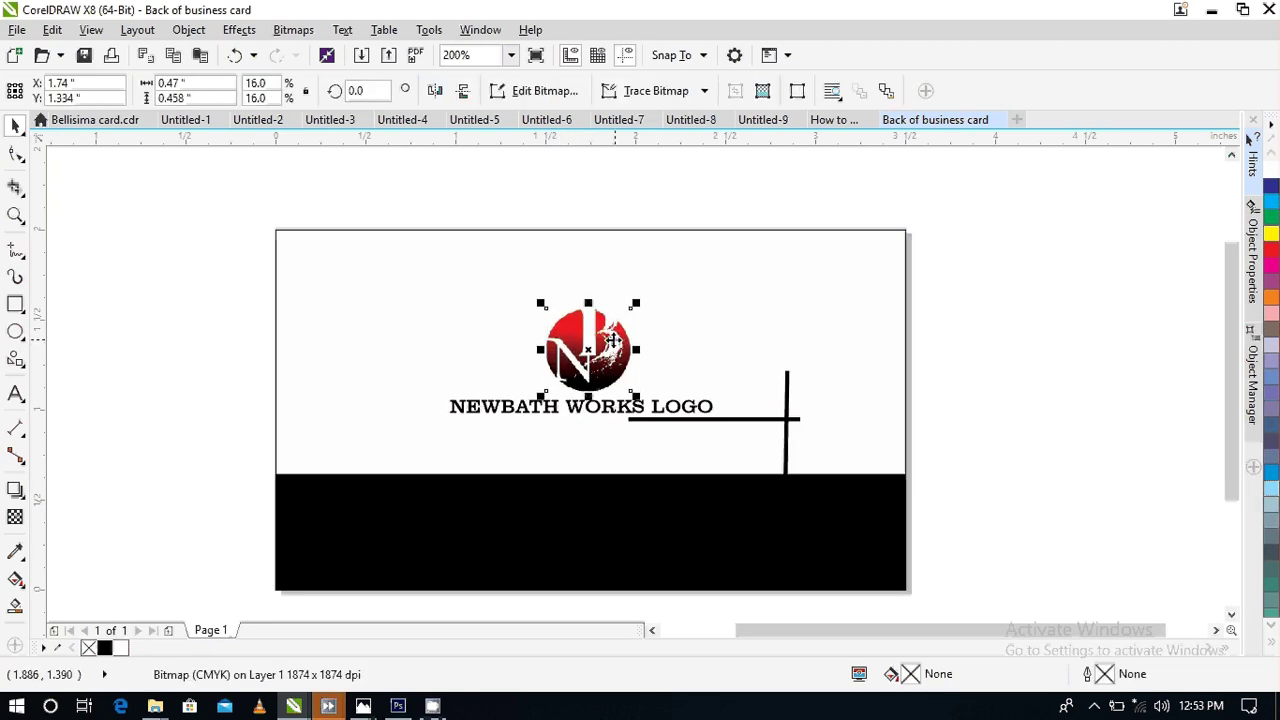
pyautogui.click(1035, 326)
pyautogui.scroll(-1, 1035, 326)
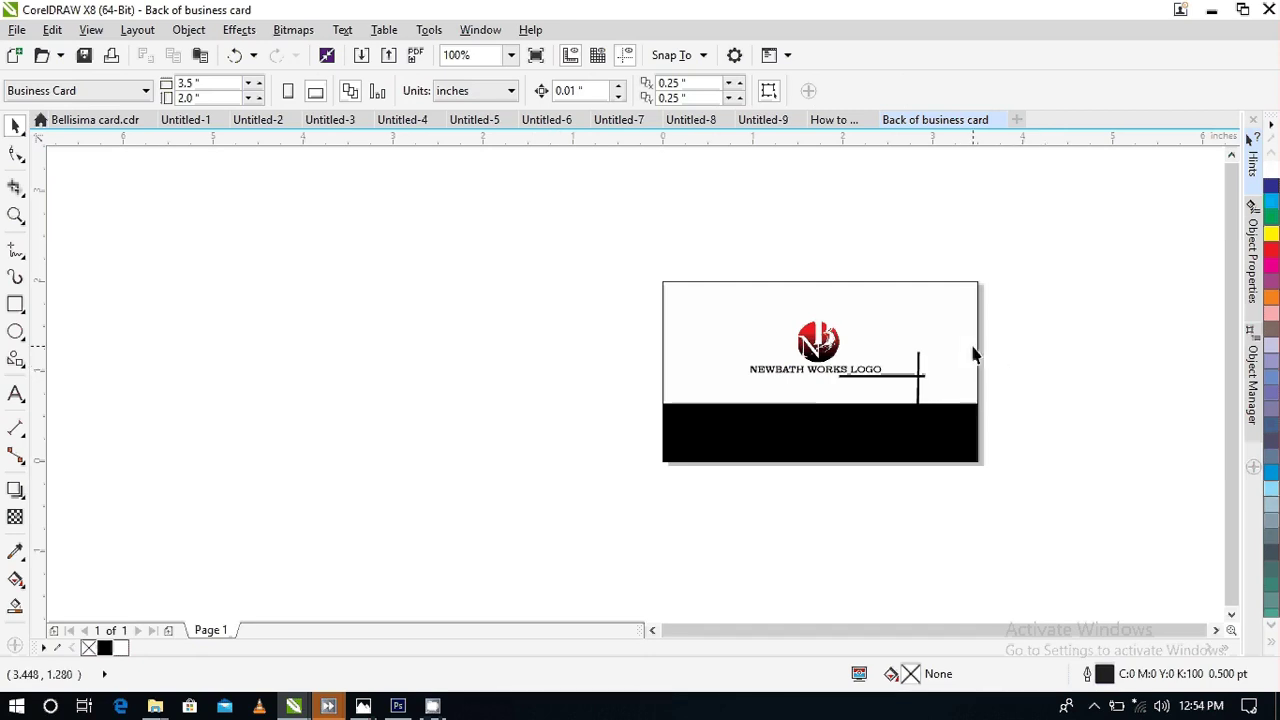
pyautogui.scroll(1, 973, 354)
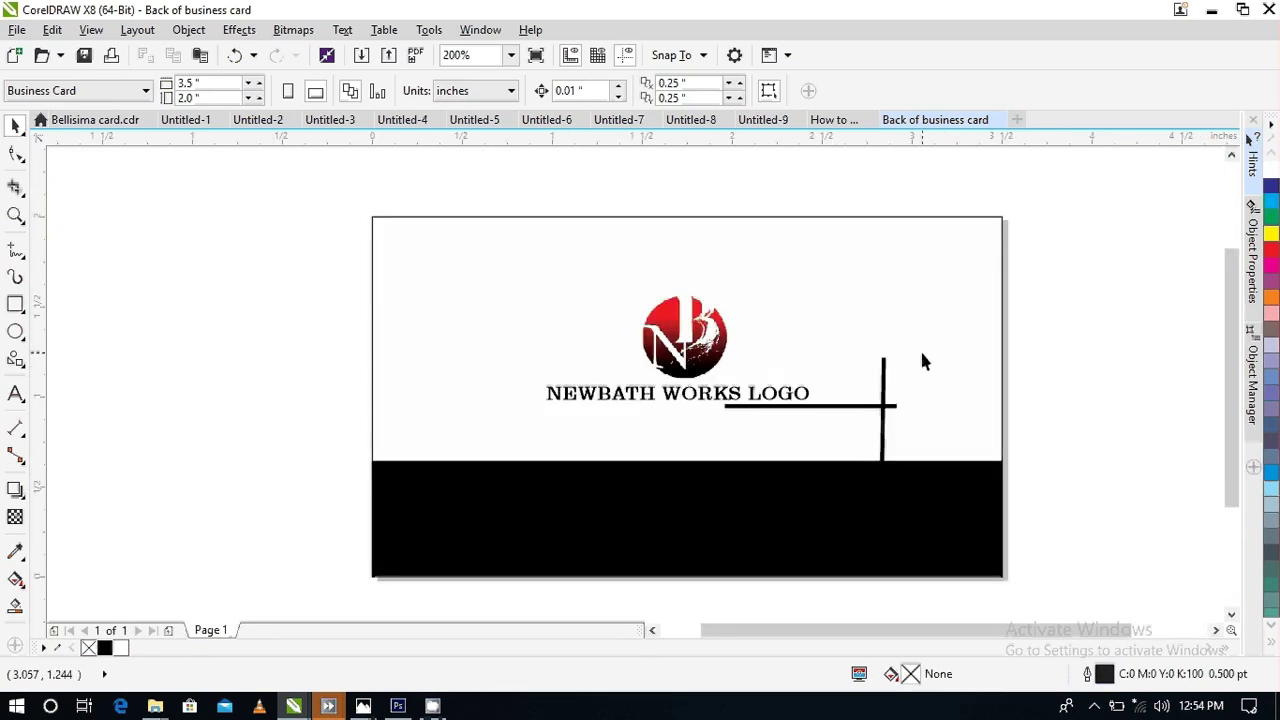
# - Switch to File Explorer and look through opus, New folder, New folder (2), Works inc and the client's folder for another NEWBATH WORKS logo file
pyautogui.moveTo(155, 706)
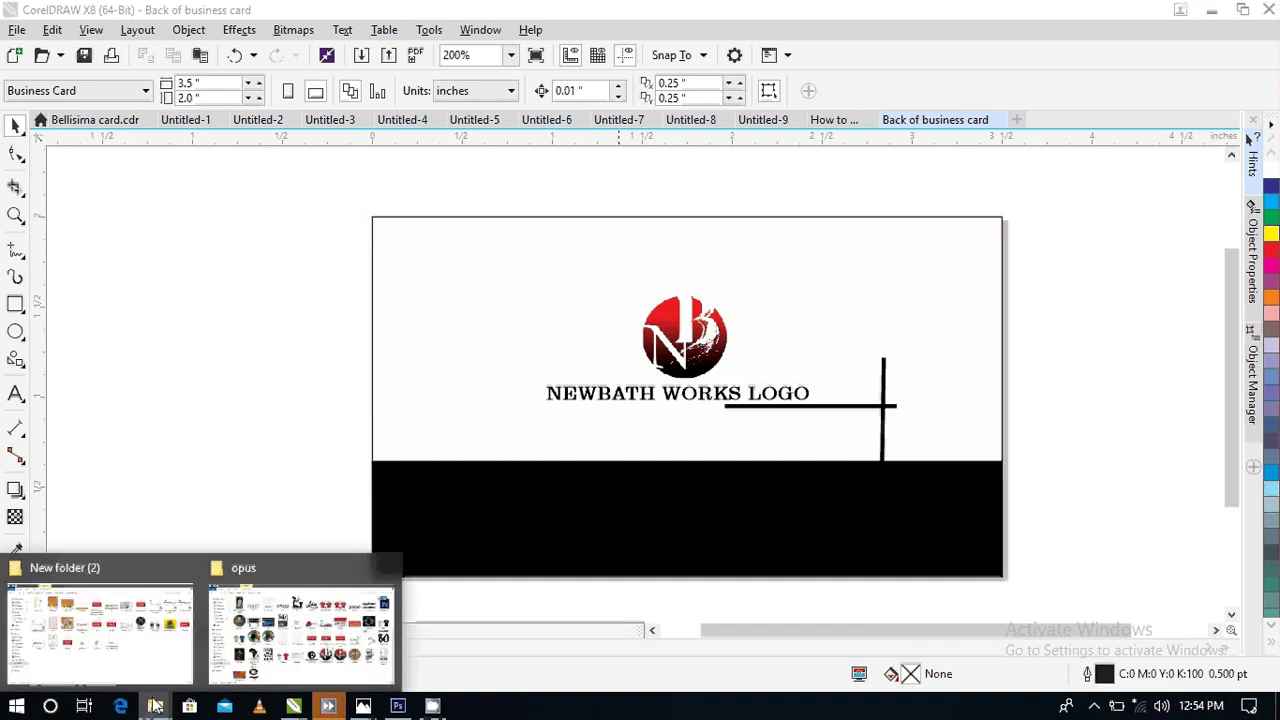
pyautogui.click(289, 633)
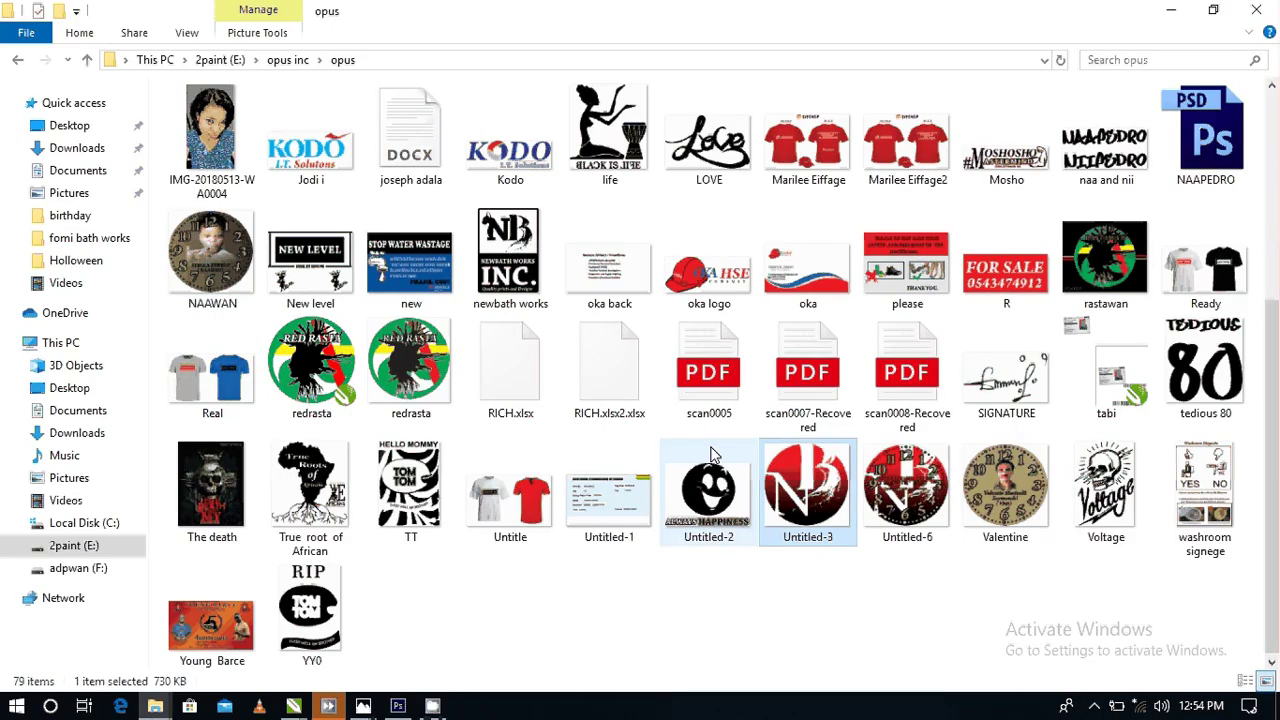
pyautogui.scroll(3, 712, 455)
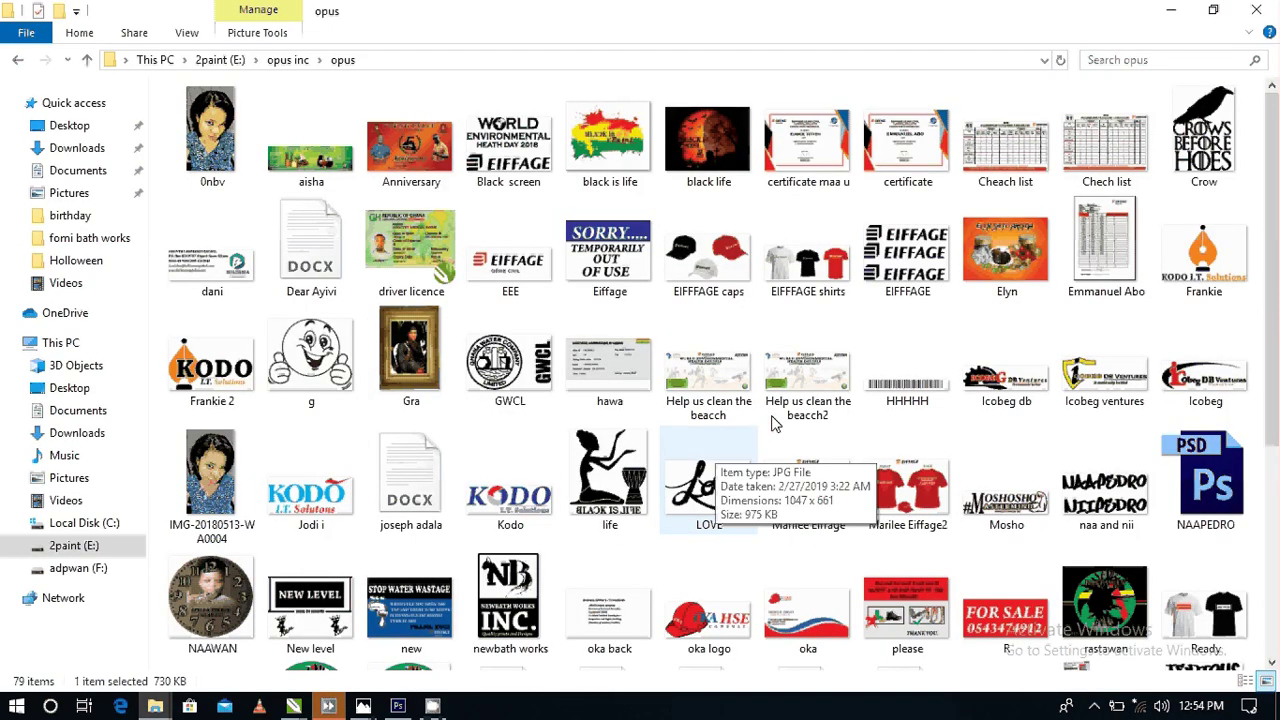
pyautogui.click(17, 60)
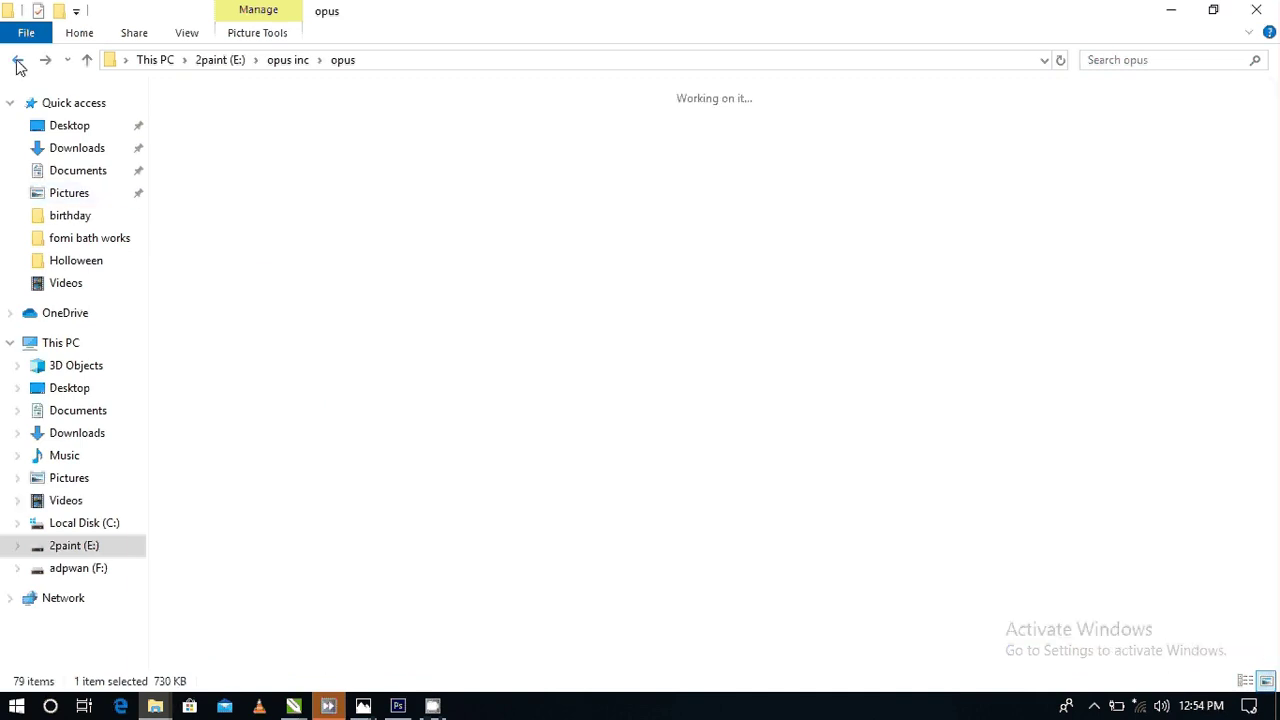
pyautogui.click(615, 147)
pyautogui.doubleClick(615, 147)
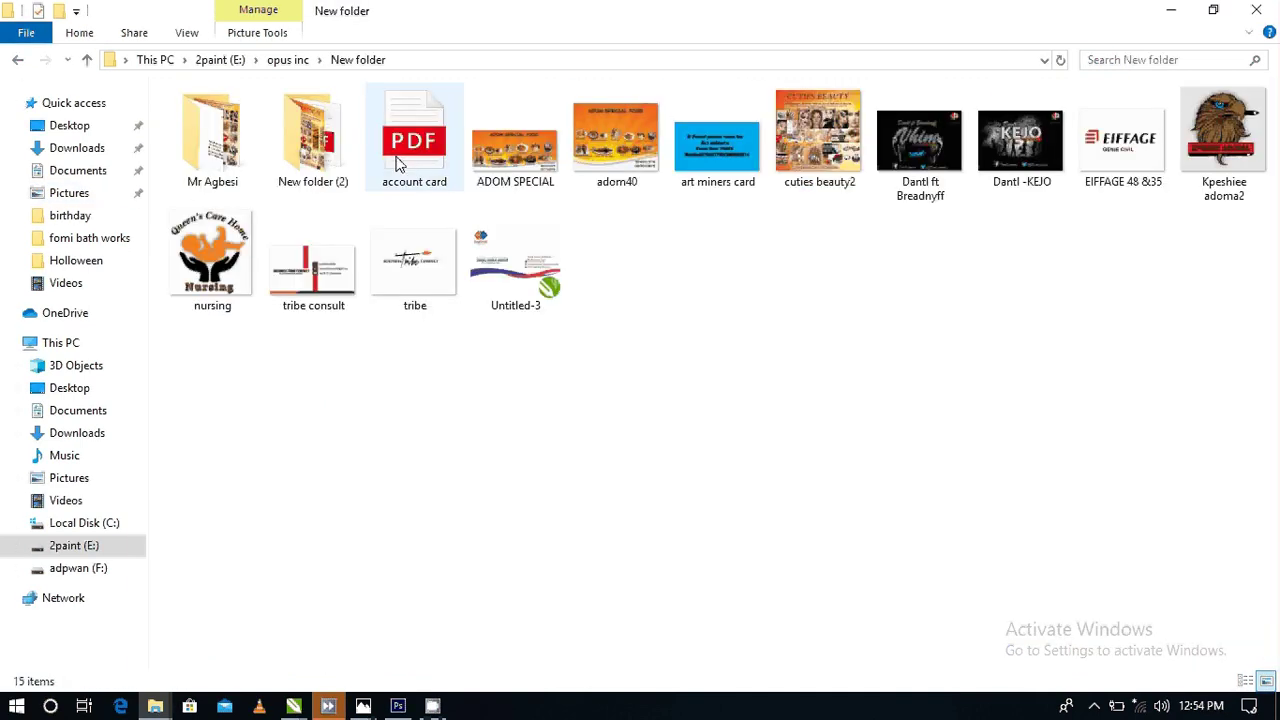
pyautogui.doubleClick(320, 172)
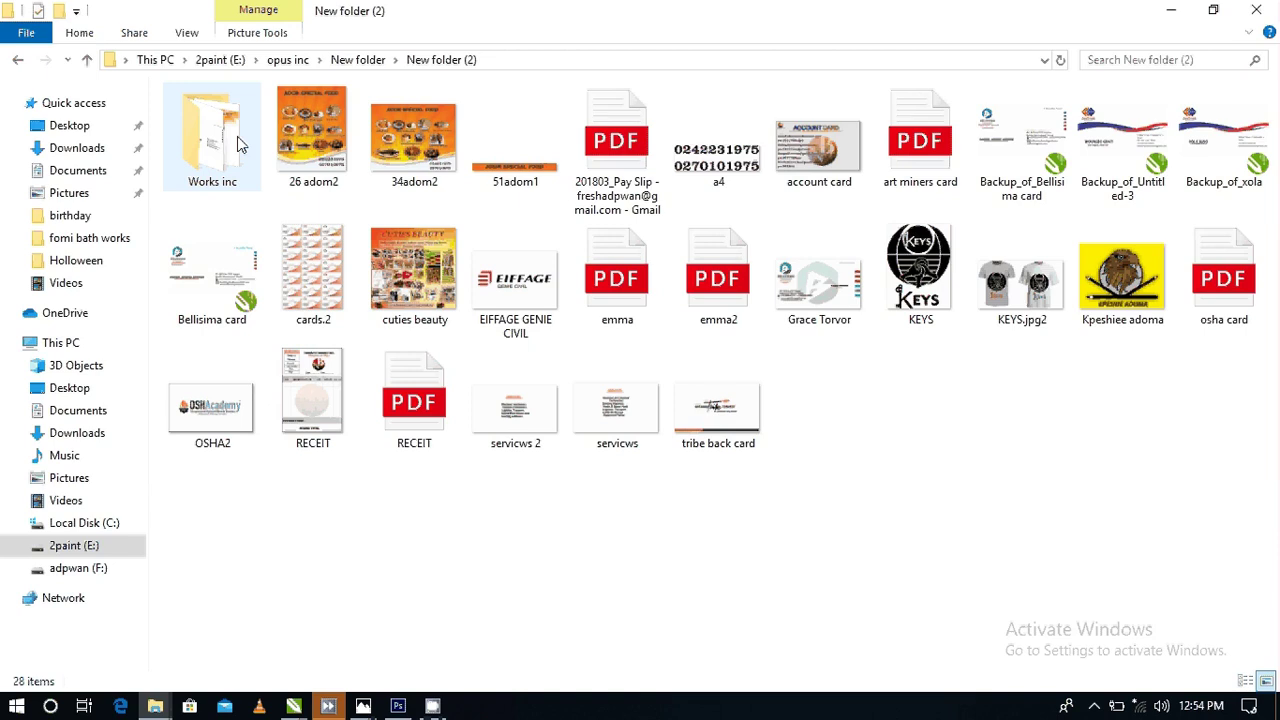
pyautogui.doubleClick(207, 160)
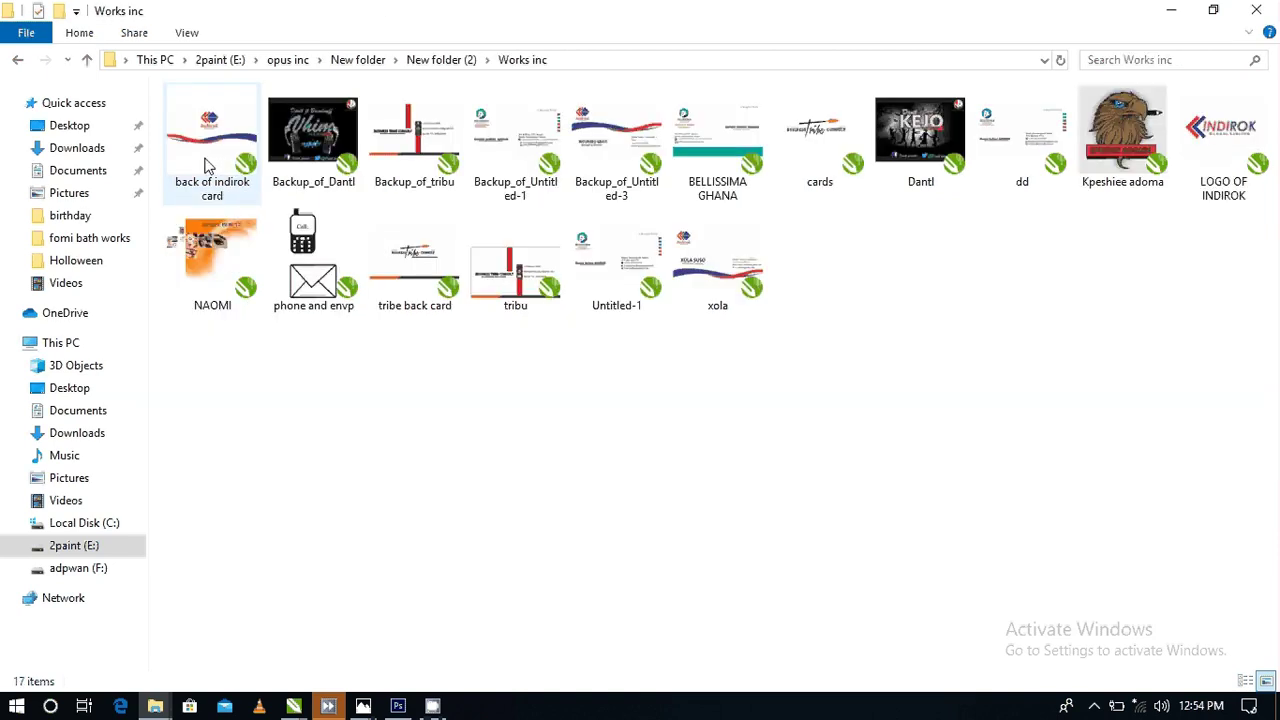
pyautogui.click(18, 60)
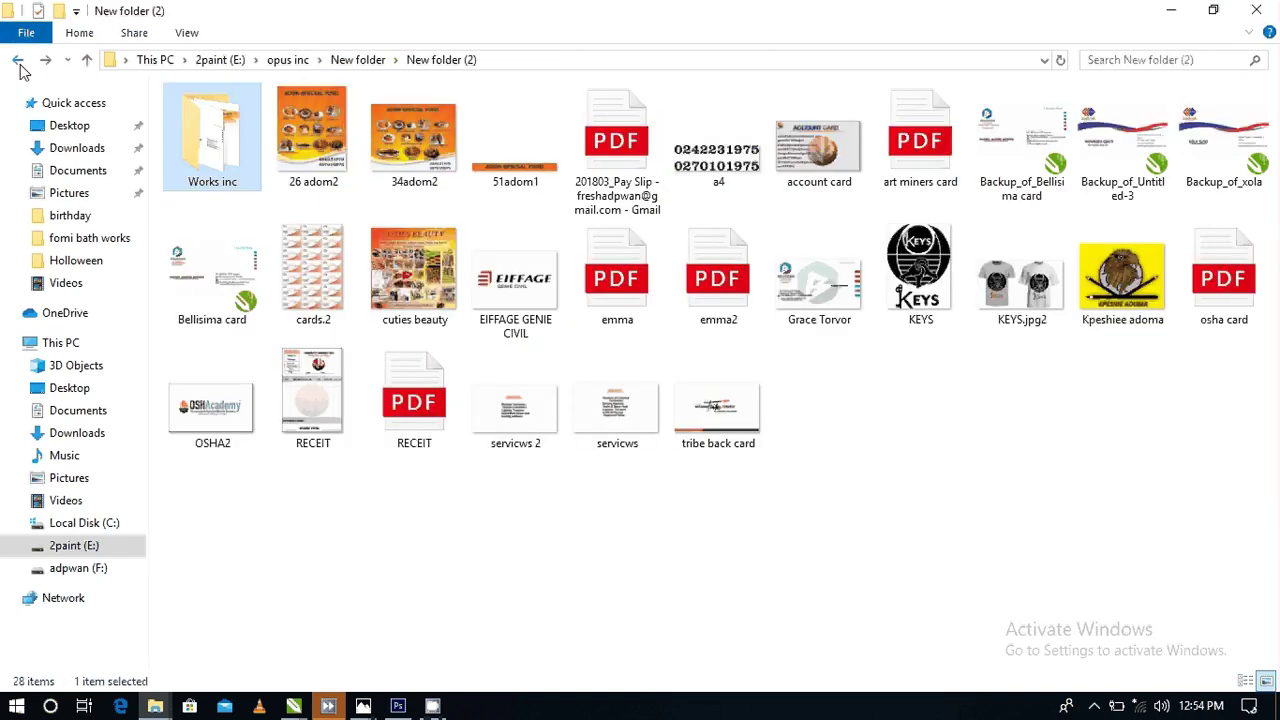
pyautogui.click(18, 60)
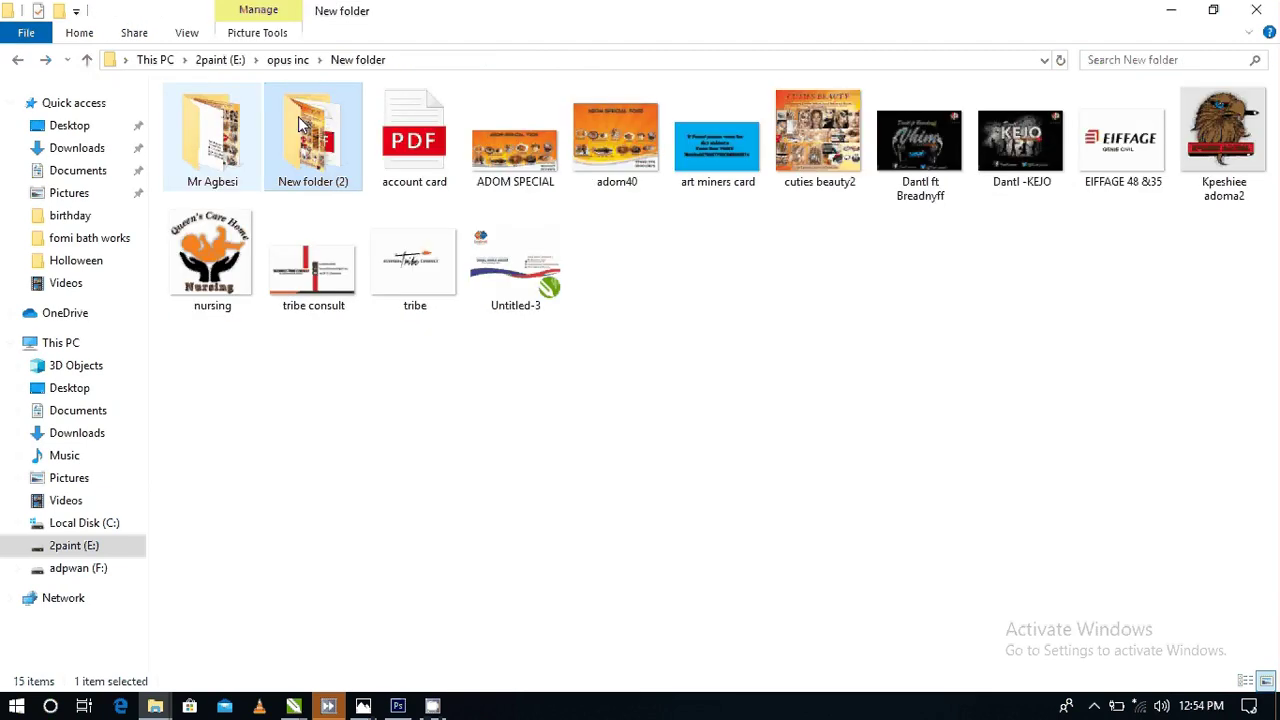
pyautogui.doubleClick(212, 155)
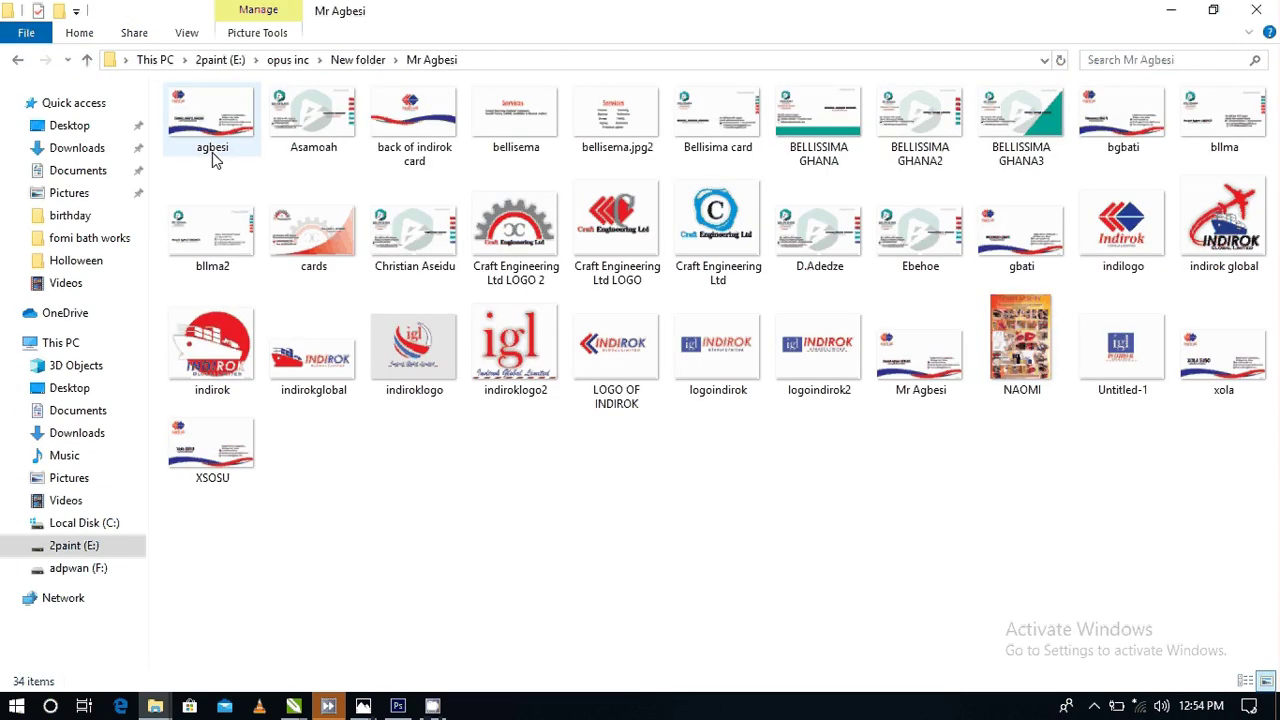
pyautogui.click(18, 60)
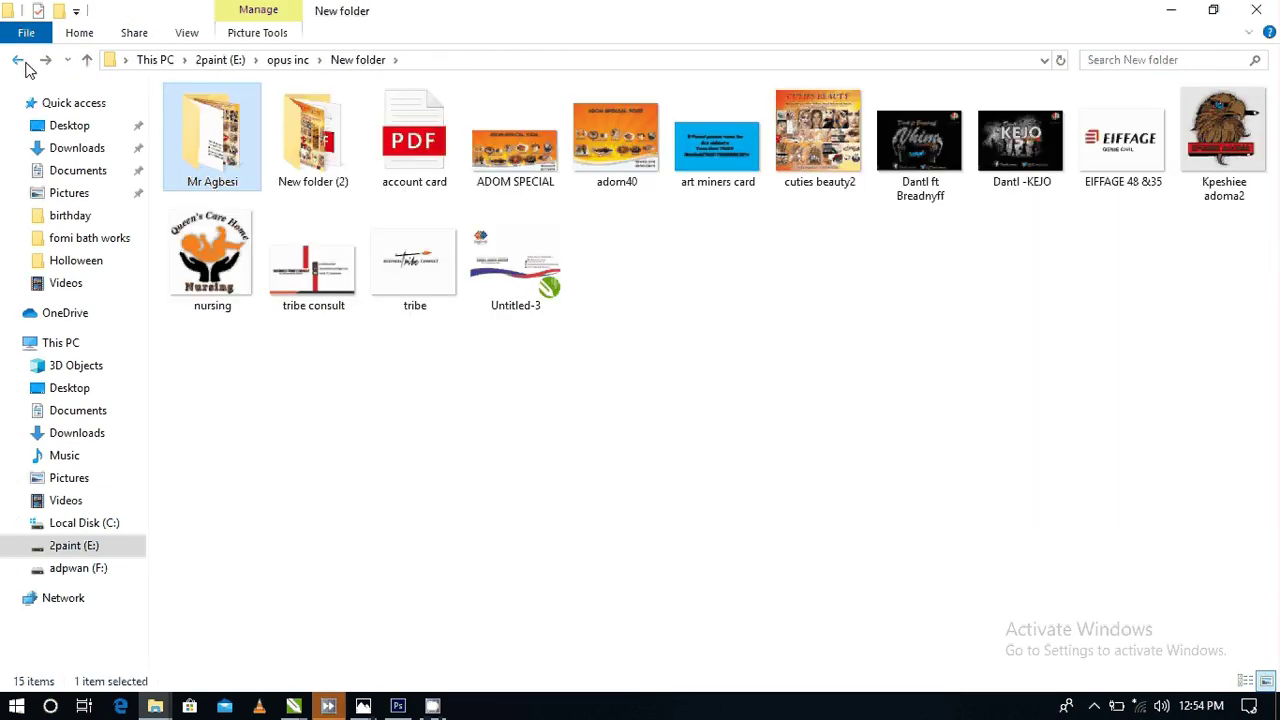
pyautogui.click(19, 61)
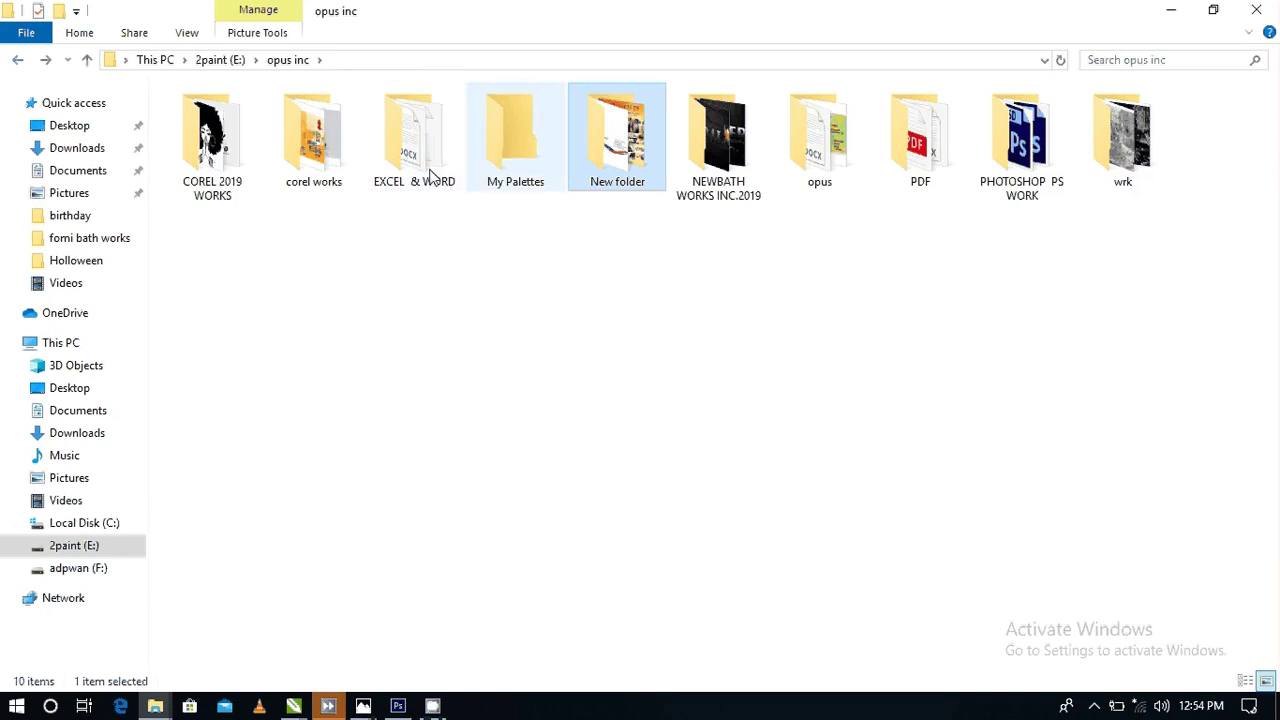
# - Import the newbath works drawing from the corel works folder into the card document, accepting the permanent PANOSE-suggested font substitution
pyautogui.doubleClick(313, 140)
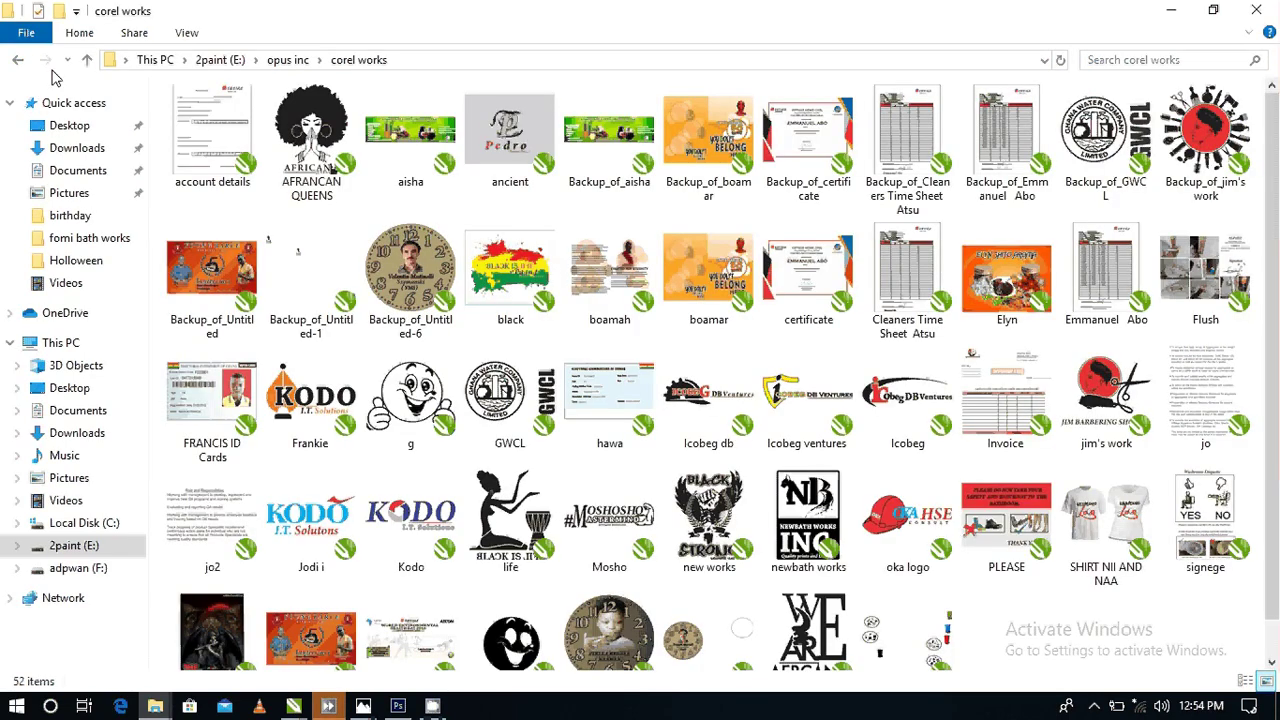
pyautogui.scroll(-1, 437, 258)
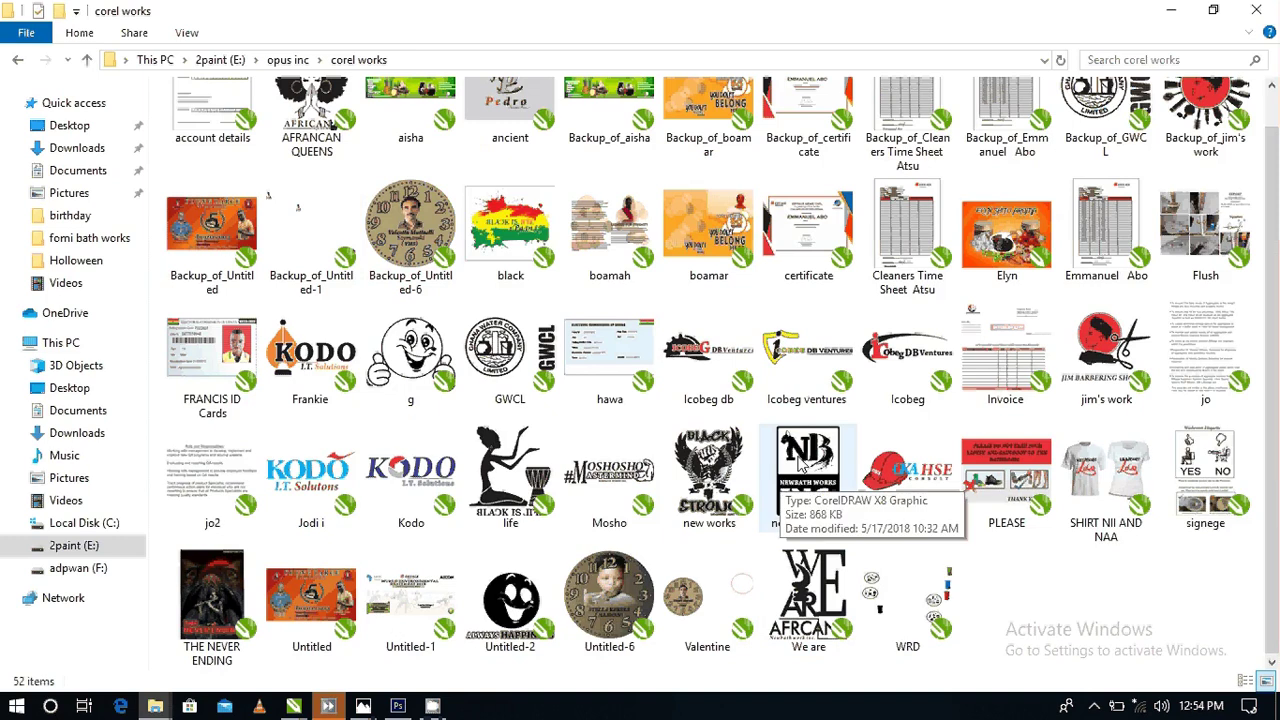
pyautogui.scroll(1, 800, 466)
pyautogui.scroll(-1, 800, 466)
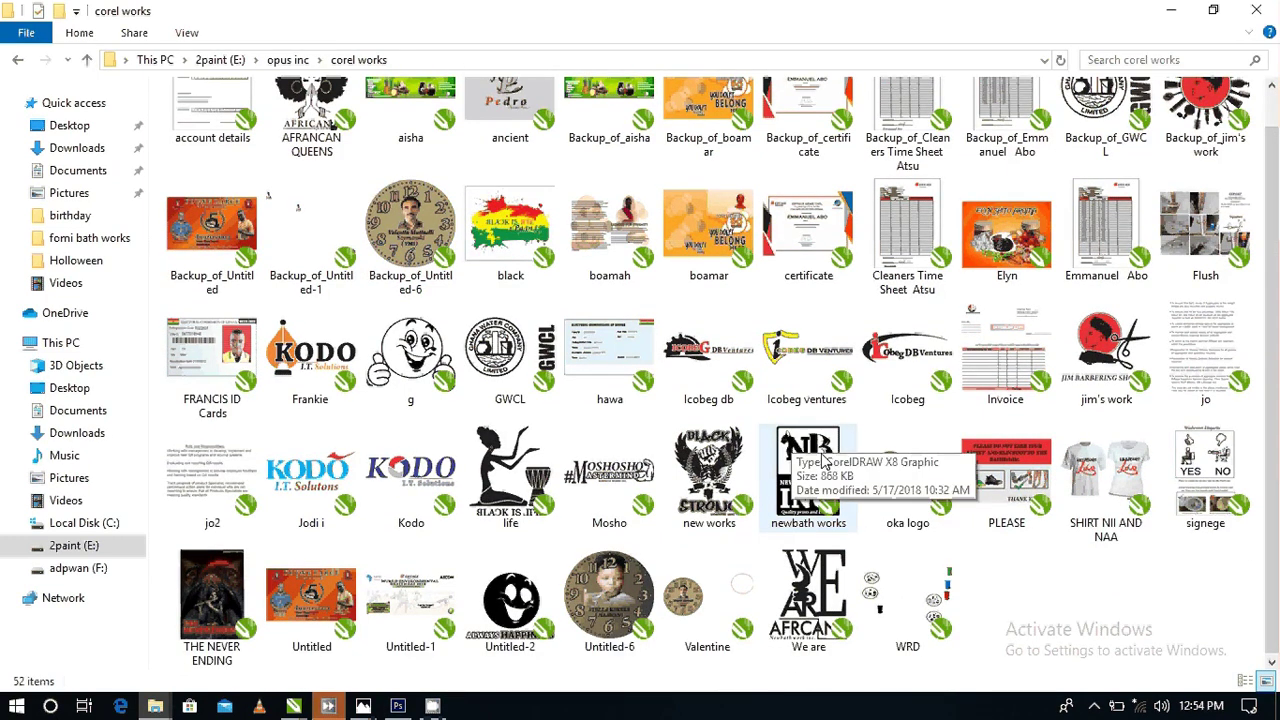
pyautogui.click(800, 478)
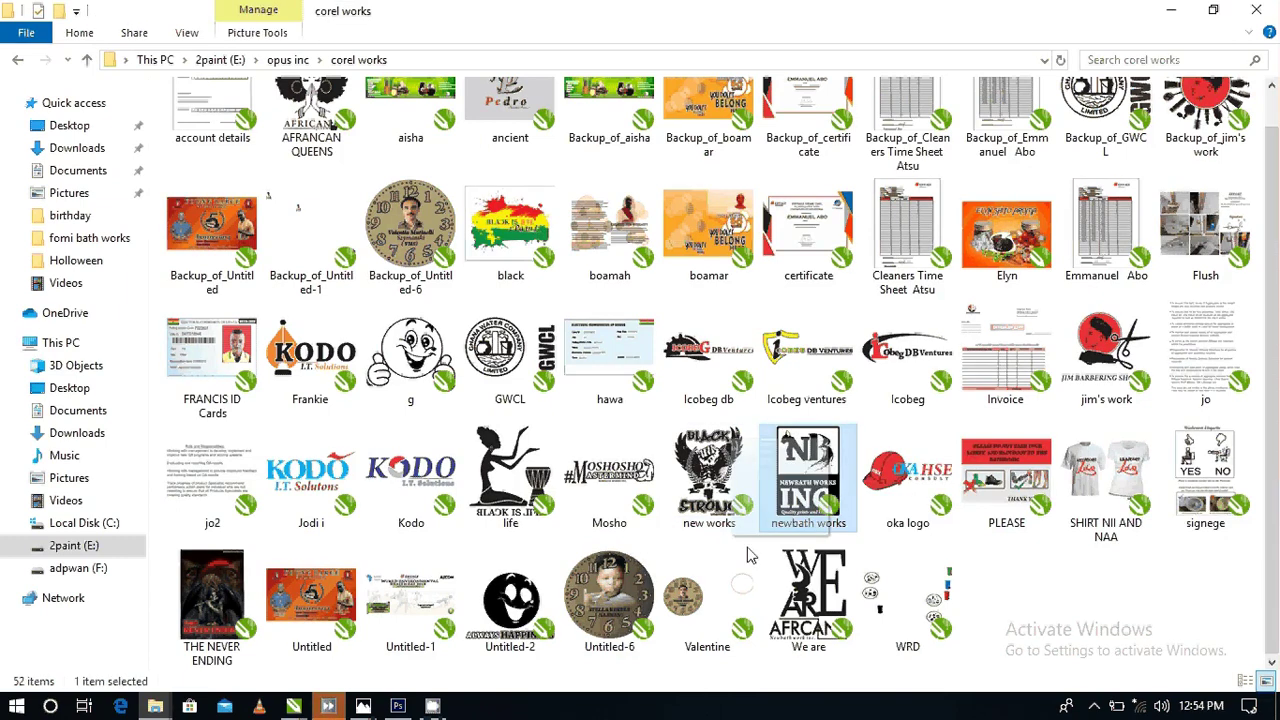
pyautogui.moveTo(751, 556); pyautogui.dragTo(286, 486)
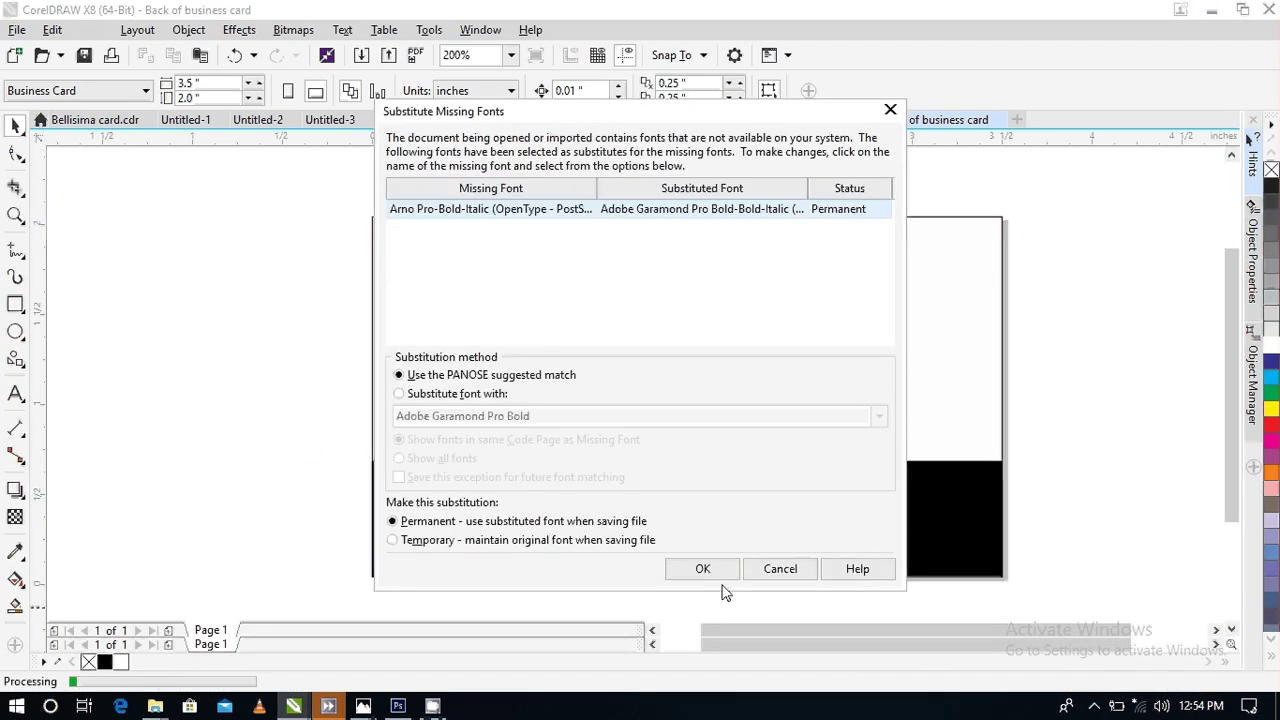
pyautogui.click(712, 572)
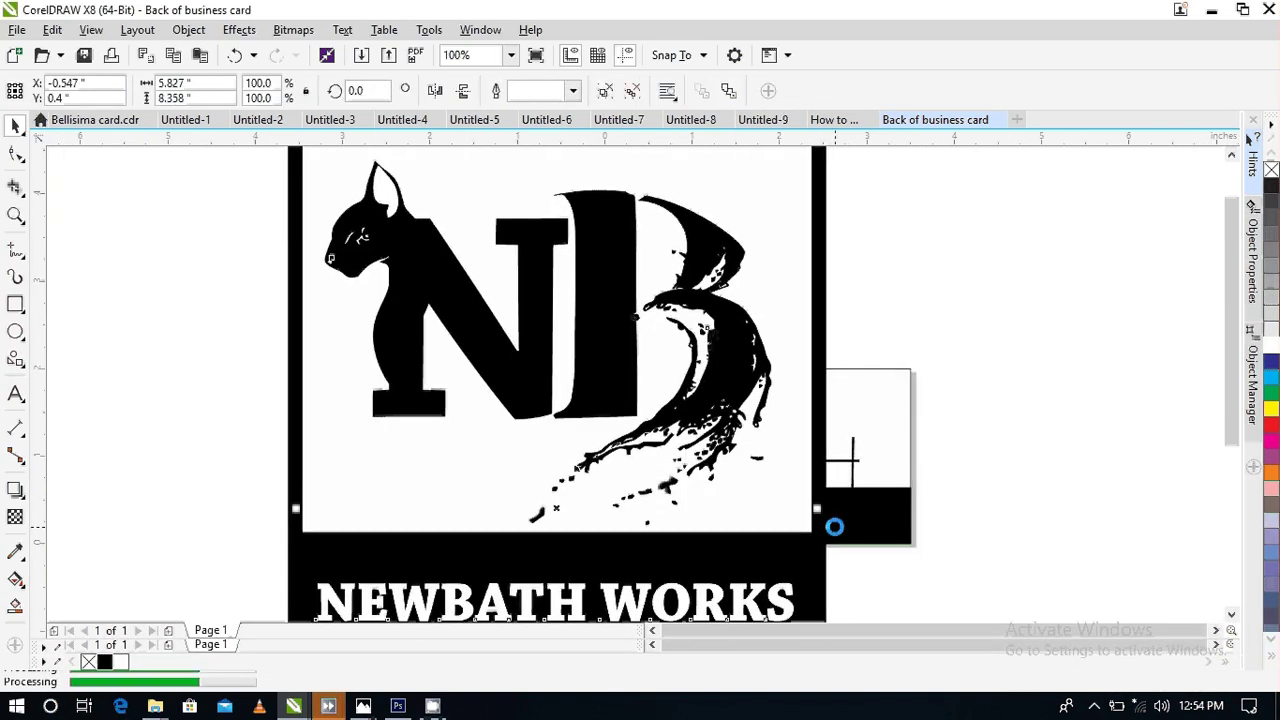
# - Move the imported newbath works artwork off the card onto the empty area well to its left
pyautogui.scroll(-5, 843, 529)
pyautogui.moveTo(733, 495); pyautogui.dragTo(522, 417)
pyautogui.scroll(2, 565, 455)
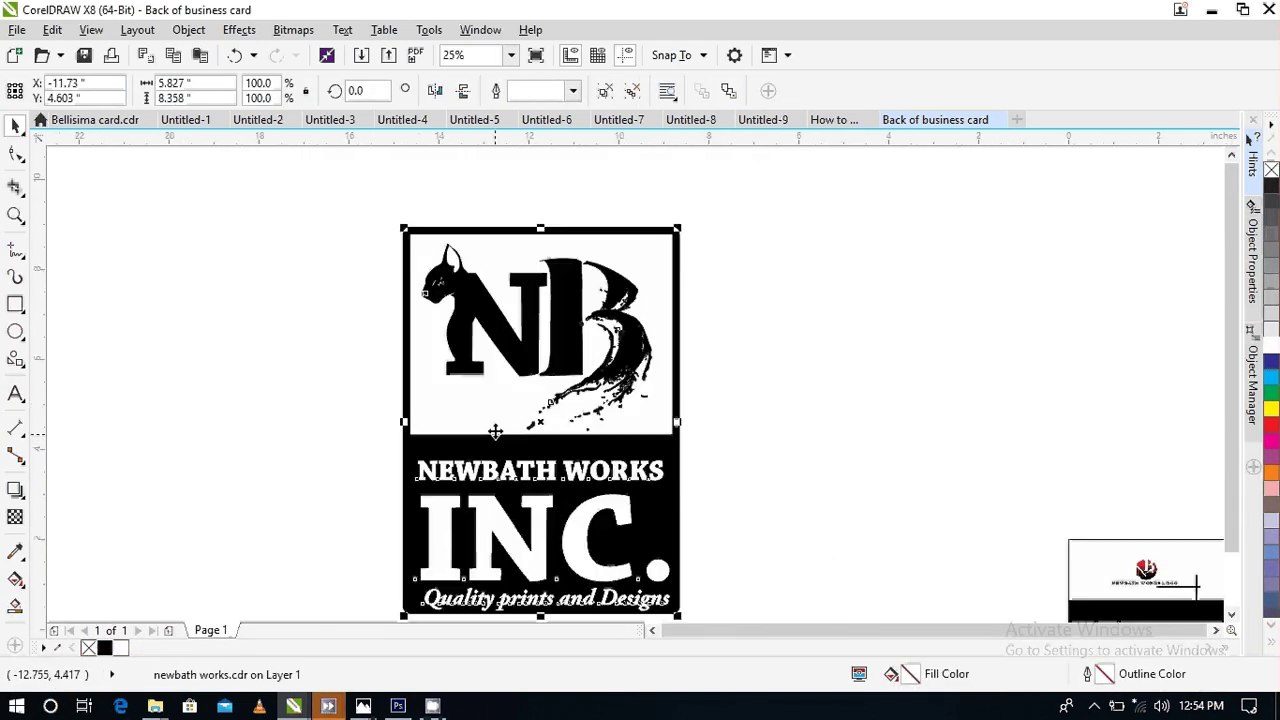
# - Delete the text lines, black background and white rectangle from the imported newbath works artwork, keeping only the cat-shaped NB lettering
pyautogui.click(789, 262)
pyautogui.click(520, 530)
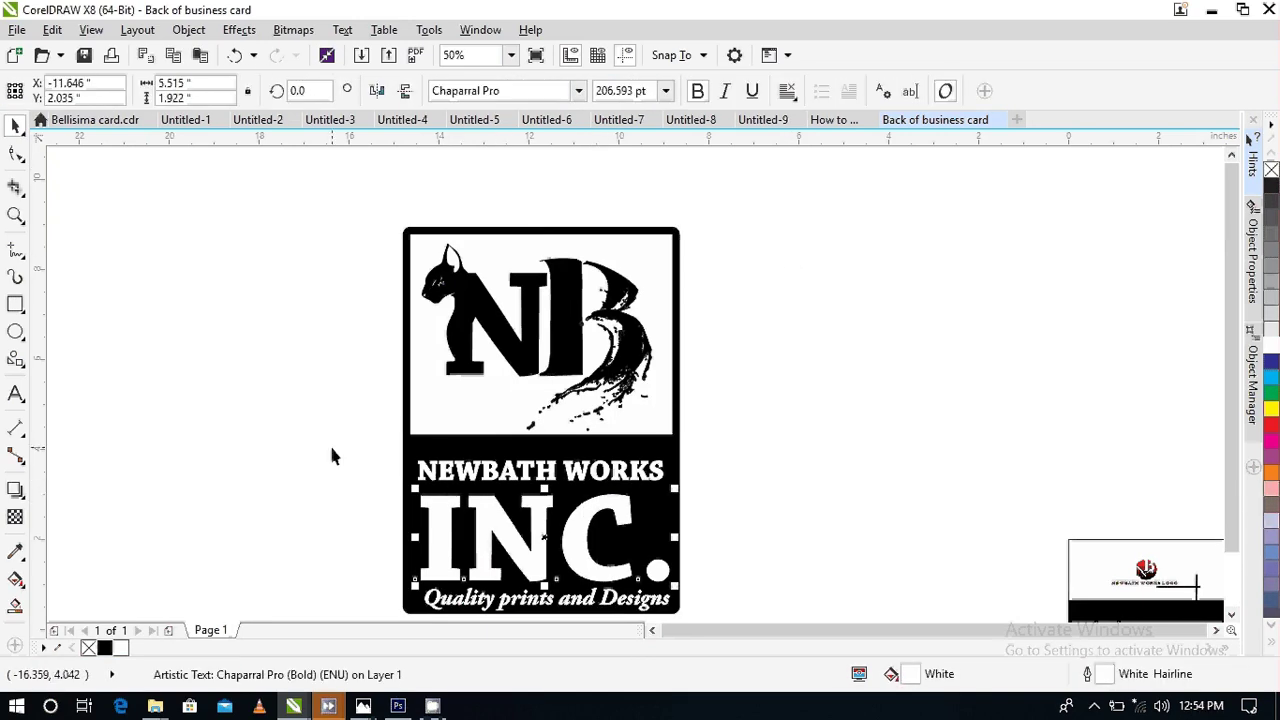
pyautogui.moveTo(337, 425); pyautogui.dragTo(740, 608)
pyautogui.press('Delete')
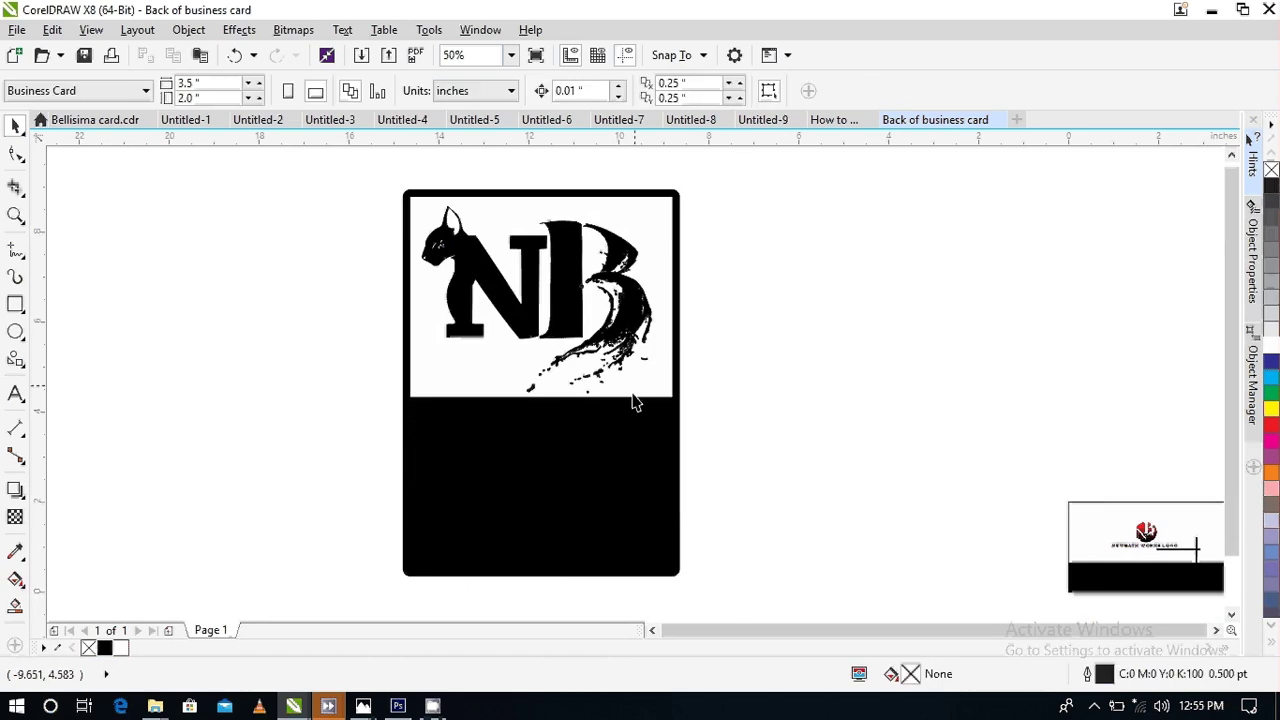
pyautogui.click(600, 449)
pyautogui.press('Delete')
pyautogui.click(482, 363)
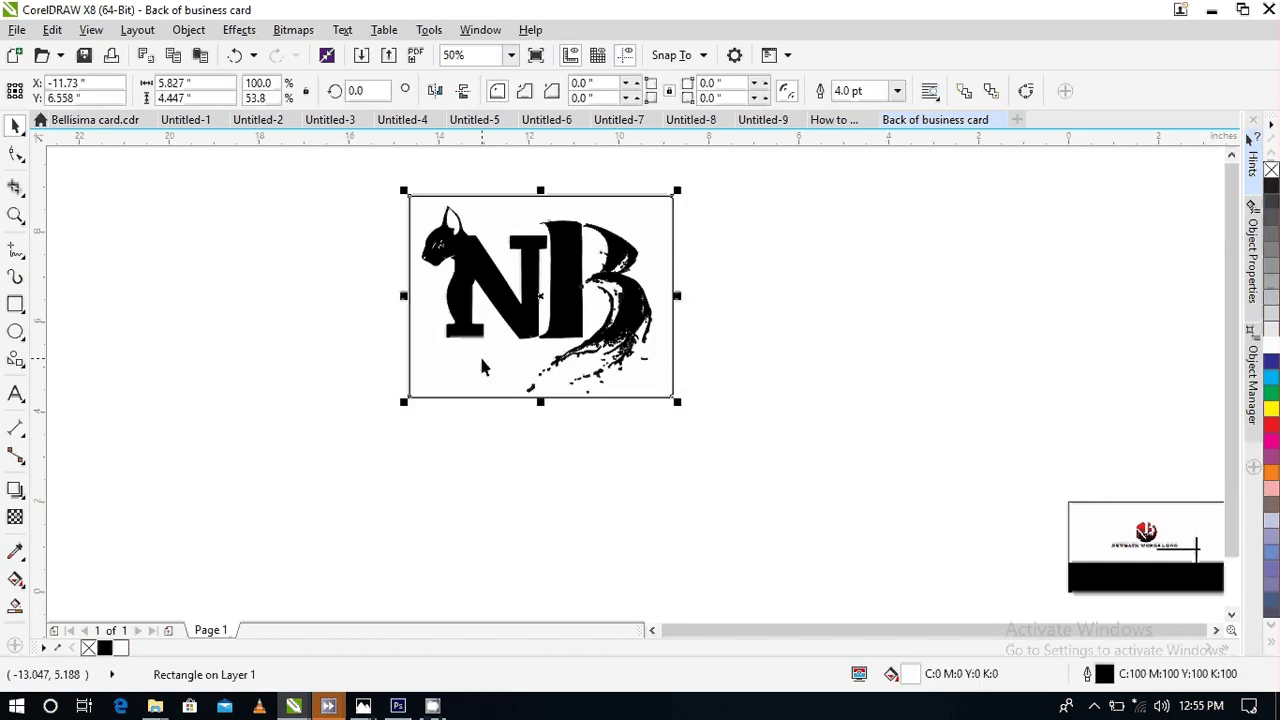
pyautogui.press('Delete')
# - Select both parts of the NB lettering and scale them to about 2.62 by 2.14 inches, beside the card's lower right corner
pyautogui.click(466, 372)
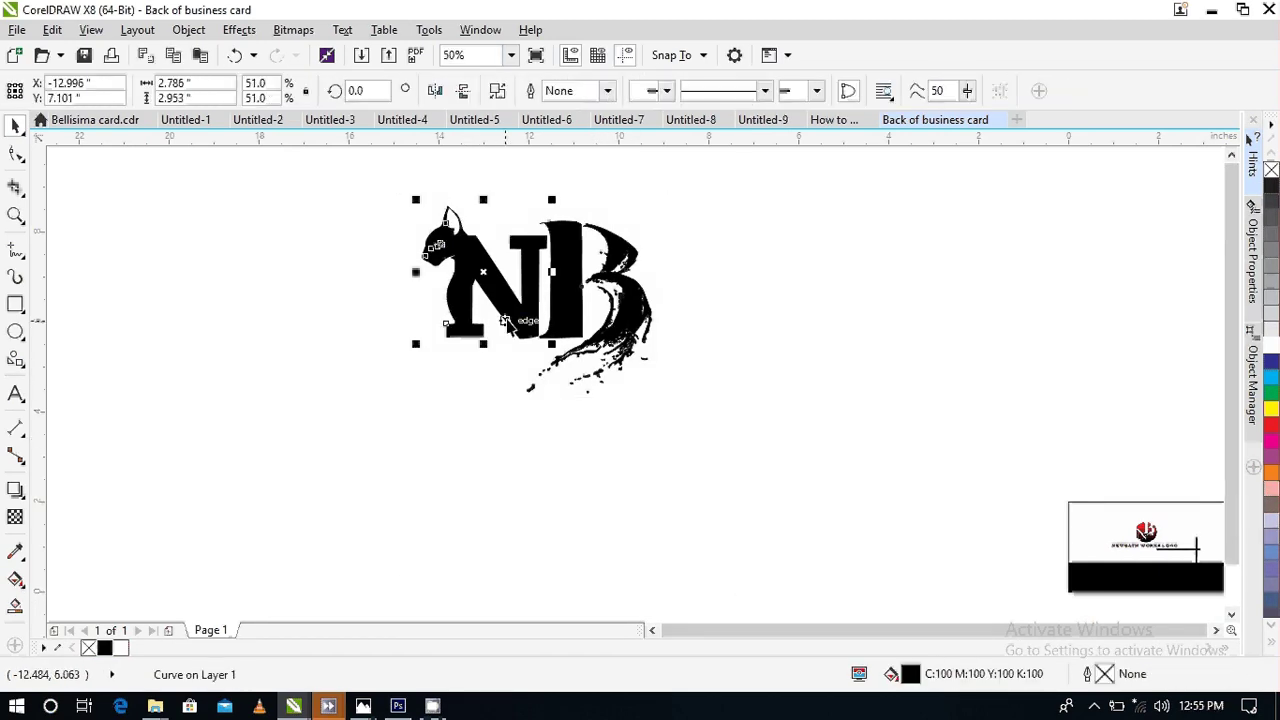
pyautogui.click(614, 326)
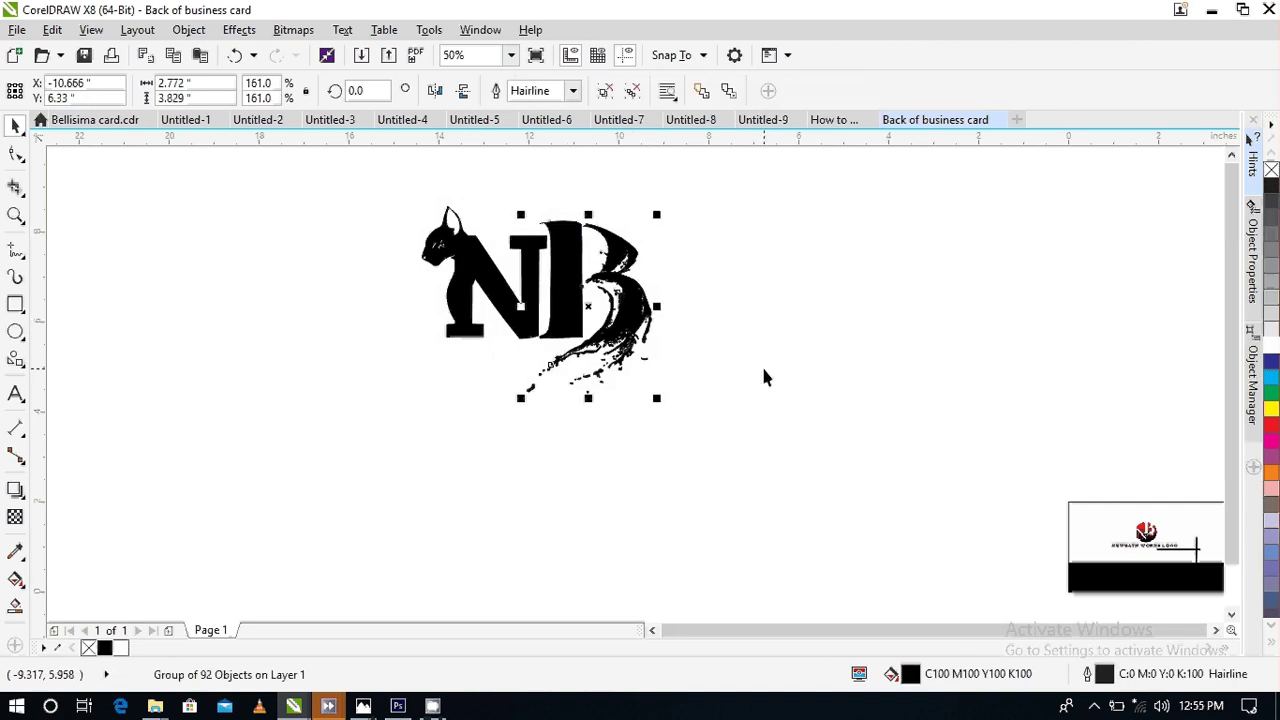
pyautogui.scroll(-1, 772, 363)
pyautogui.click(514, 314)
pyautogui.moveTo(546, 249); pyautogui.dragTo(770, 437)
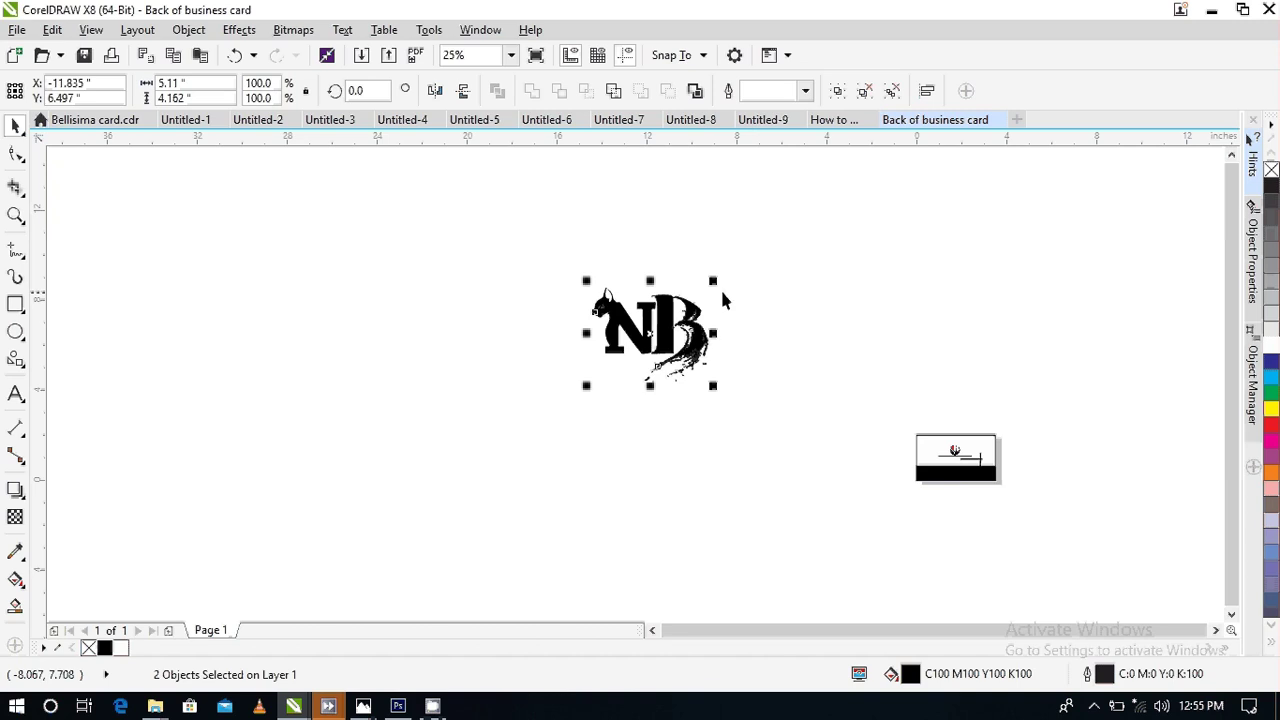
pyautogui.moveTo(713, 280); pyautogui.dragTo(1025, 500)
pyautogui.scroll(2, 927, 487)
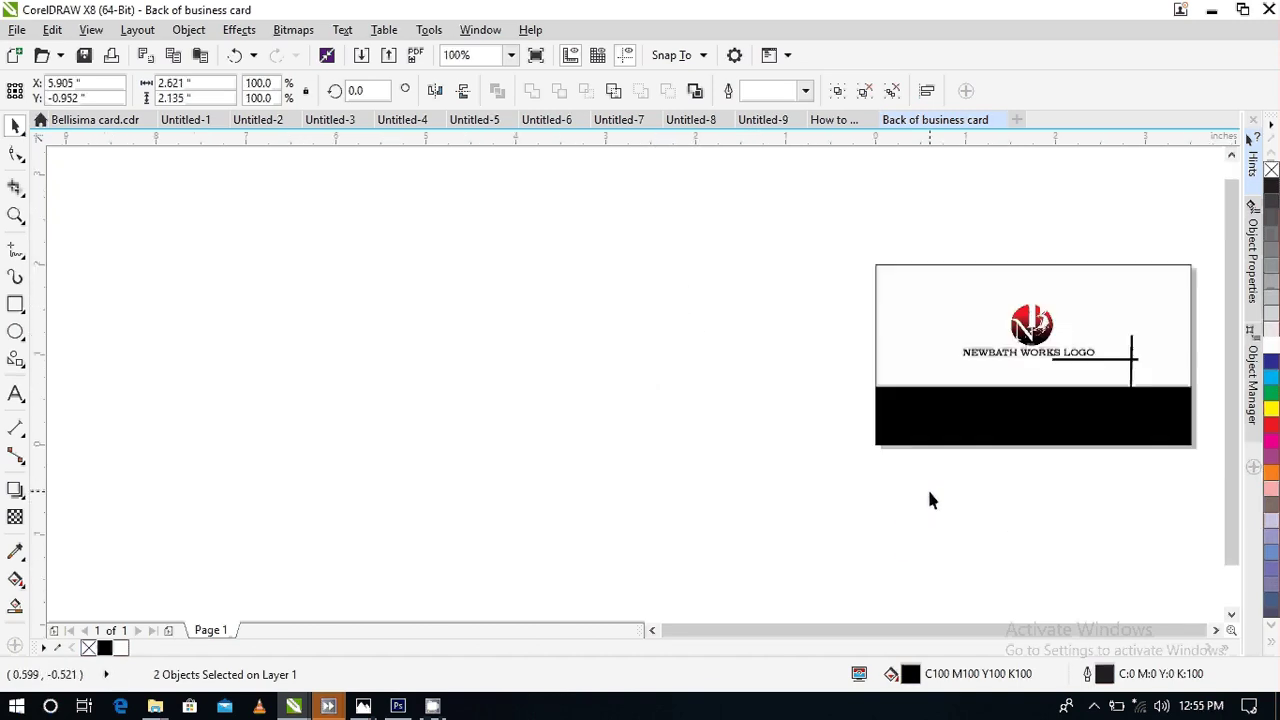
pyautogui.click(1217, 631)
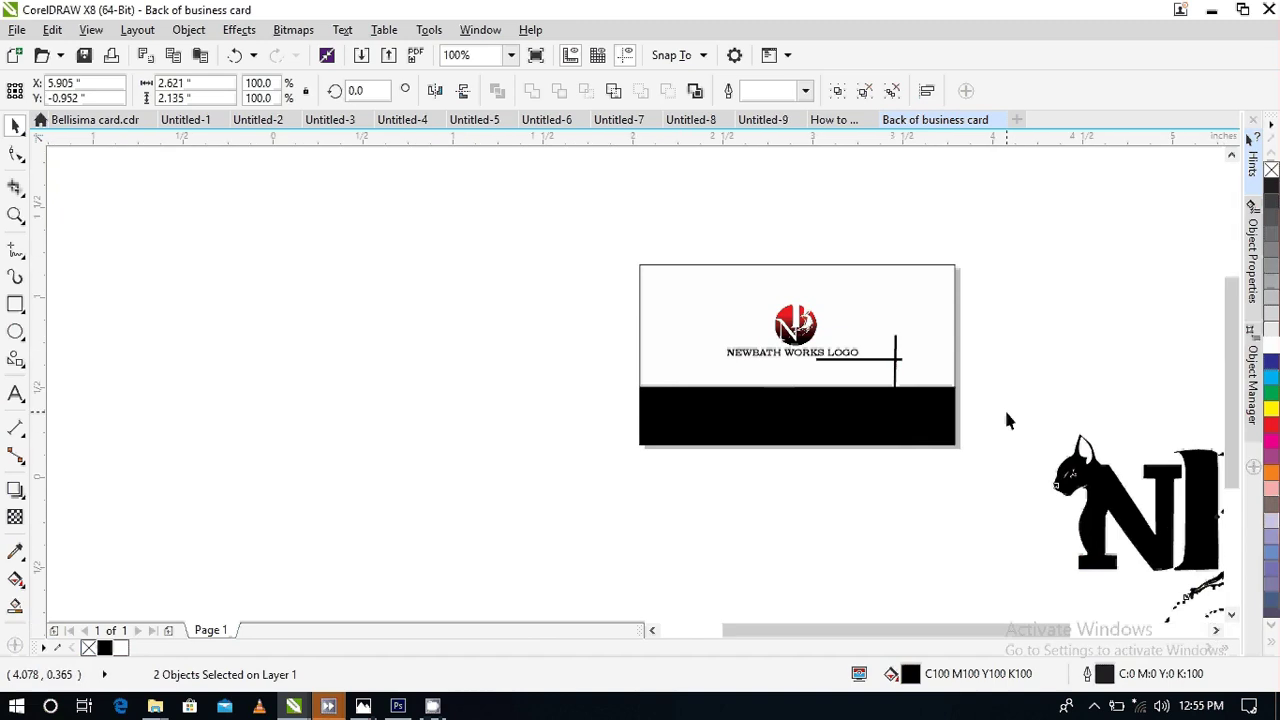
# - Move the NB lettering to the empty area left of the card and shrink it to about 0.91 by 0.74 inches
pyautogui.scroll(1, 1006, 420)
pyautogui.scroll(-1, 1099, 477)
pyautogui.moveTo(1178, 545); pyautogui.dragTo(883, 560)
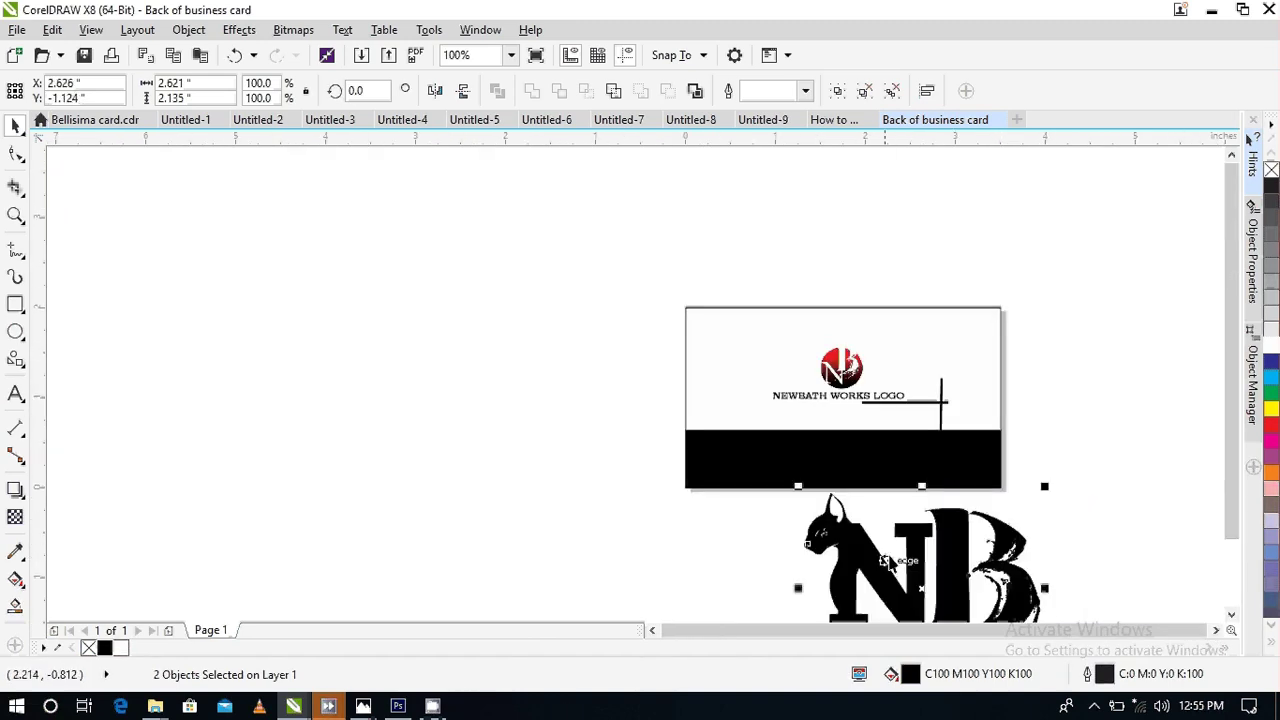
pyautogui.moveTo(1044, 486)
pyautogui.mouseDown()
pyautogui.moveTo(996, 545)
pyautogui.moveTo(1044, 486)
pyautogui.mouseUp()
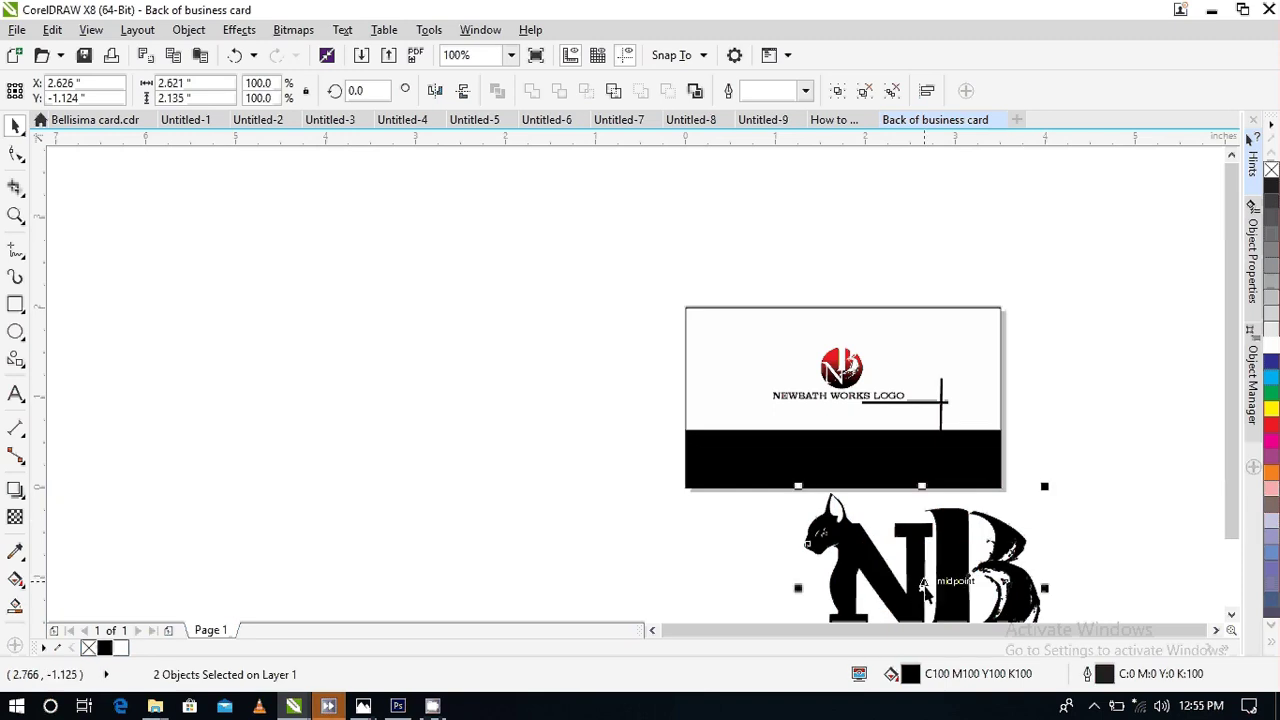
pyautogui.moveTo(924, 587); pyautogui.dragTo(476, 420)
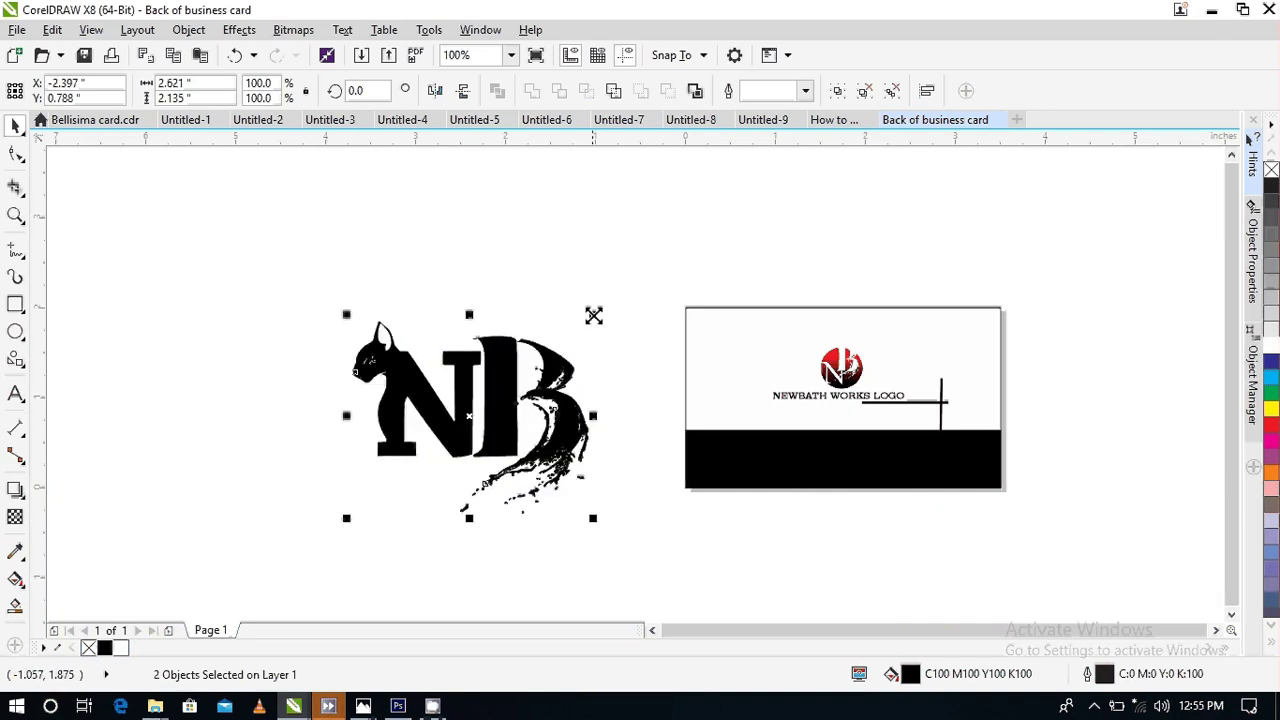
pyautogui.moveTo(592, 314); pyautogui.dragTo(523, 380)
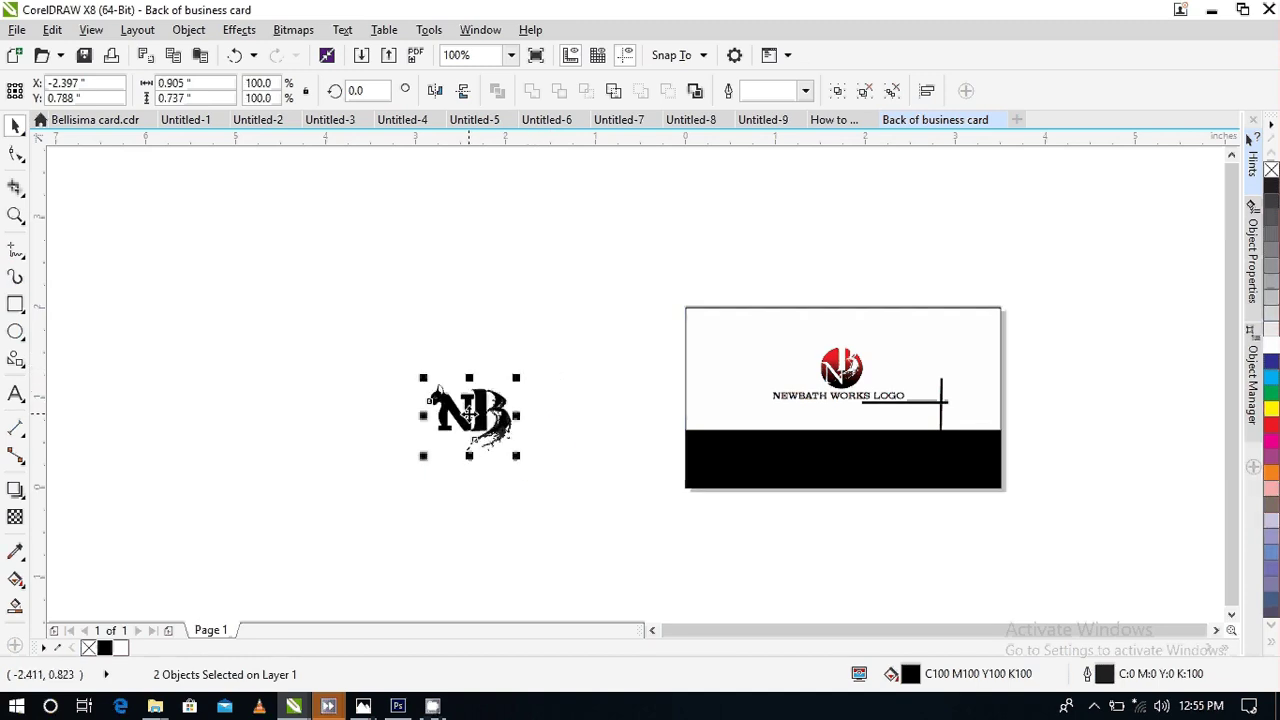
# - Move the NB lettering below the card's lower right corner and shrink it to about 0.40 by 0.33 inches
pyautogui.moveTo(491, 428); pyautogui.dragTo(1062, 540)
pyautogui.scroll(1, 1064, 536)
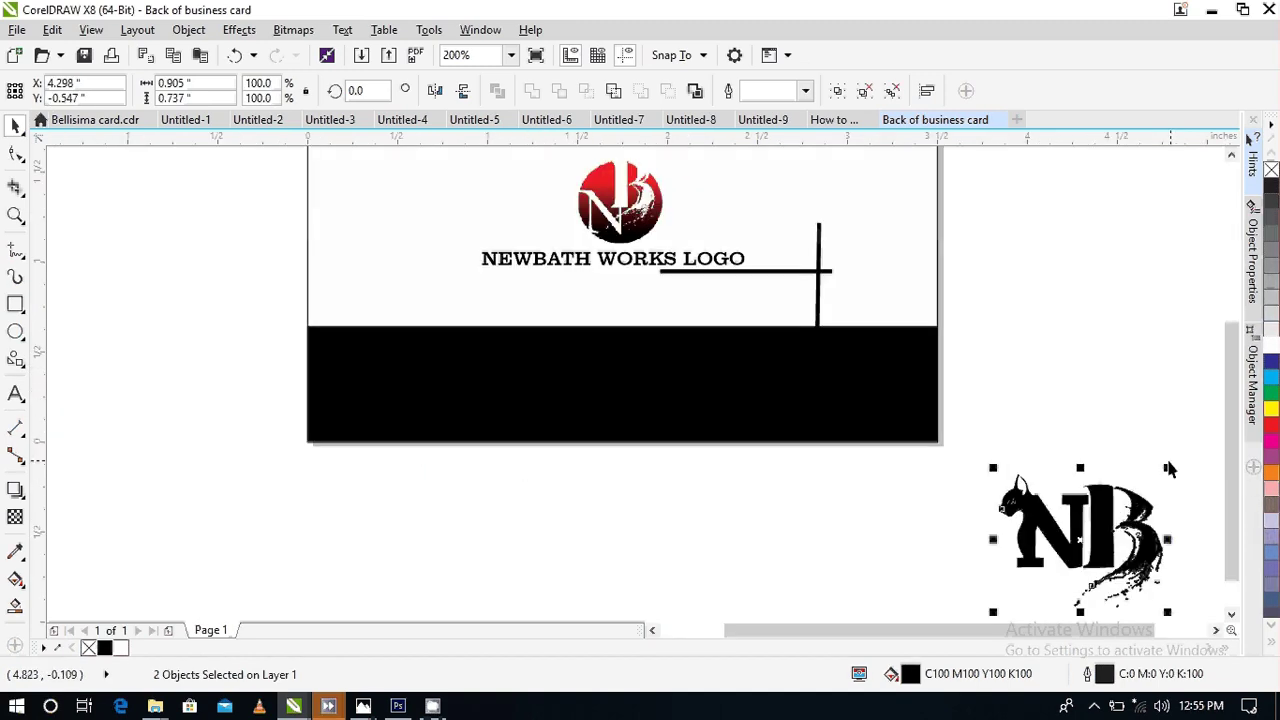
pyautogui.moveTo(1158, 472); pyautogui.dragTo(1092, 535)
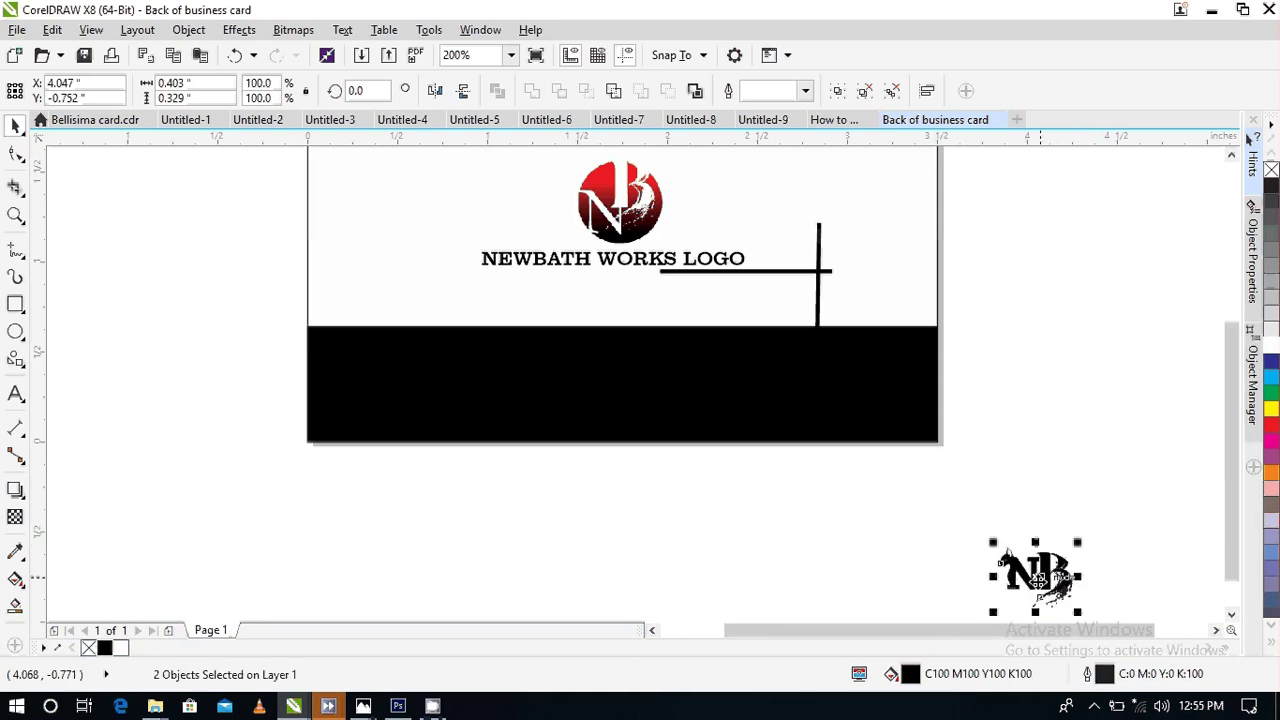
# - Place the NB lettering in the lower right corner of the black strip and fill it white
pyautogui.moveTo(1040, 585); pyautogui.dragTo(901, 421)
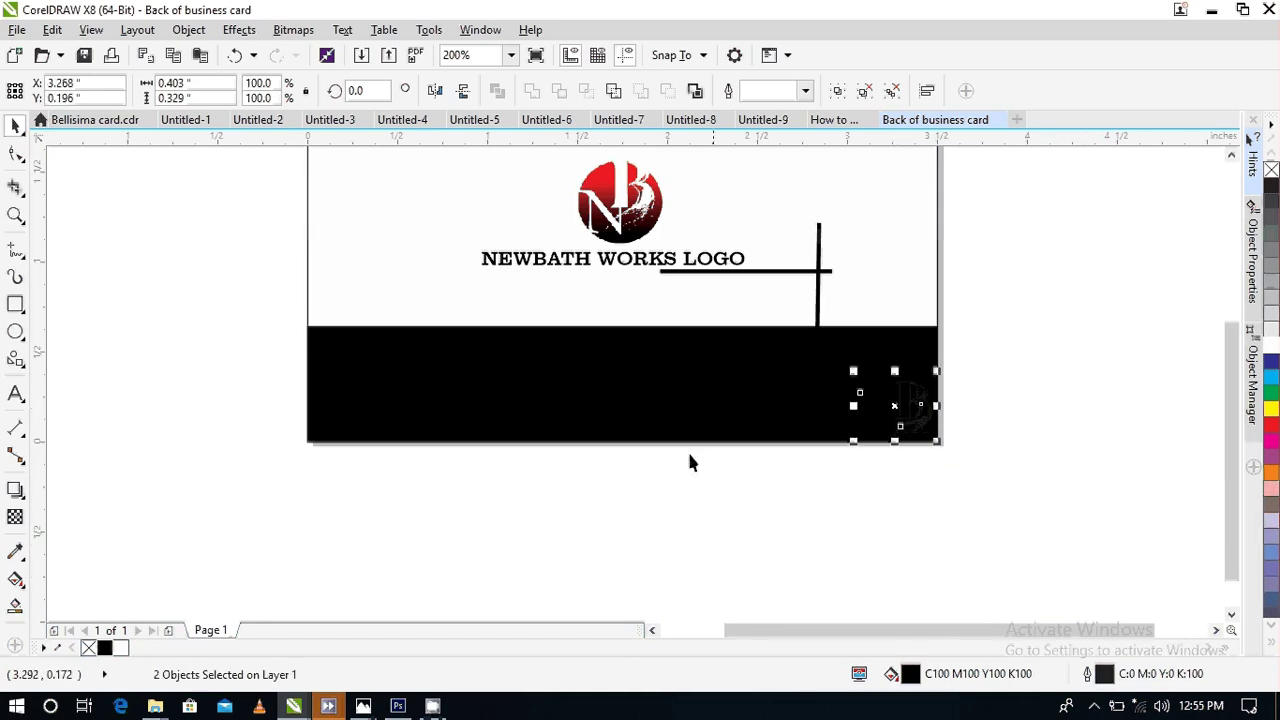
pyautogui.click(121, 648)
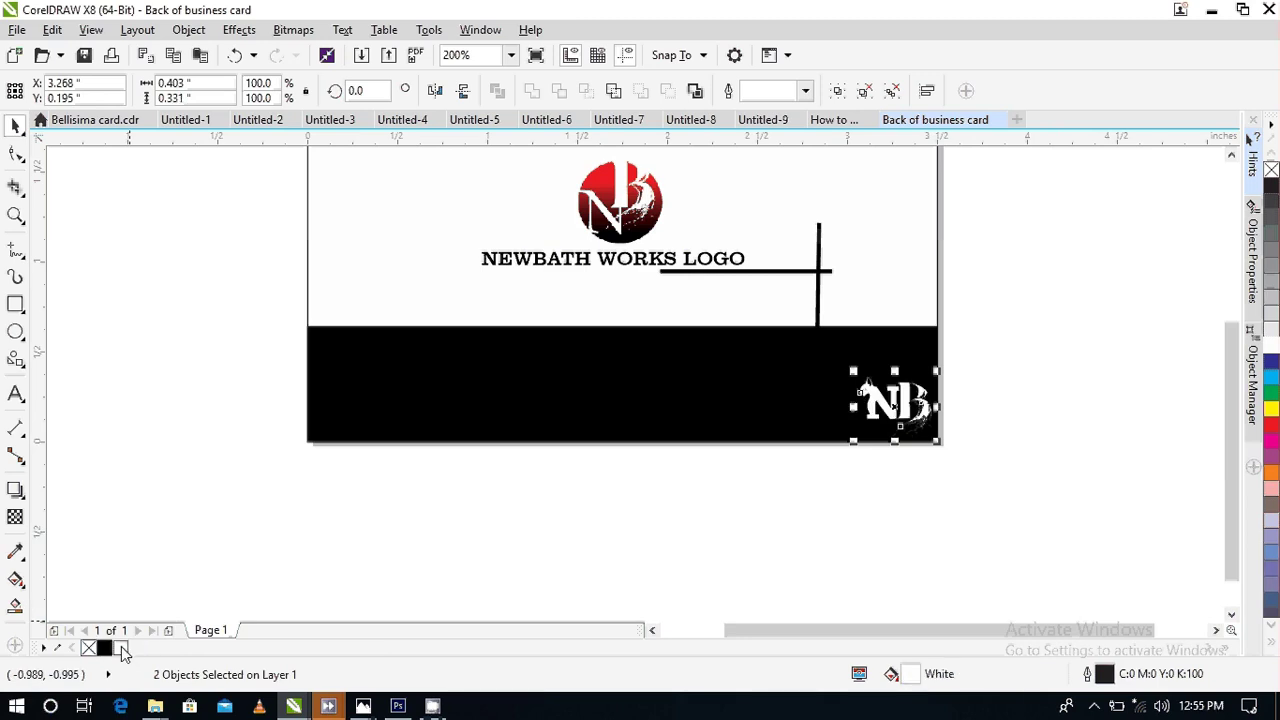
pyautogui.click(849, 509)
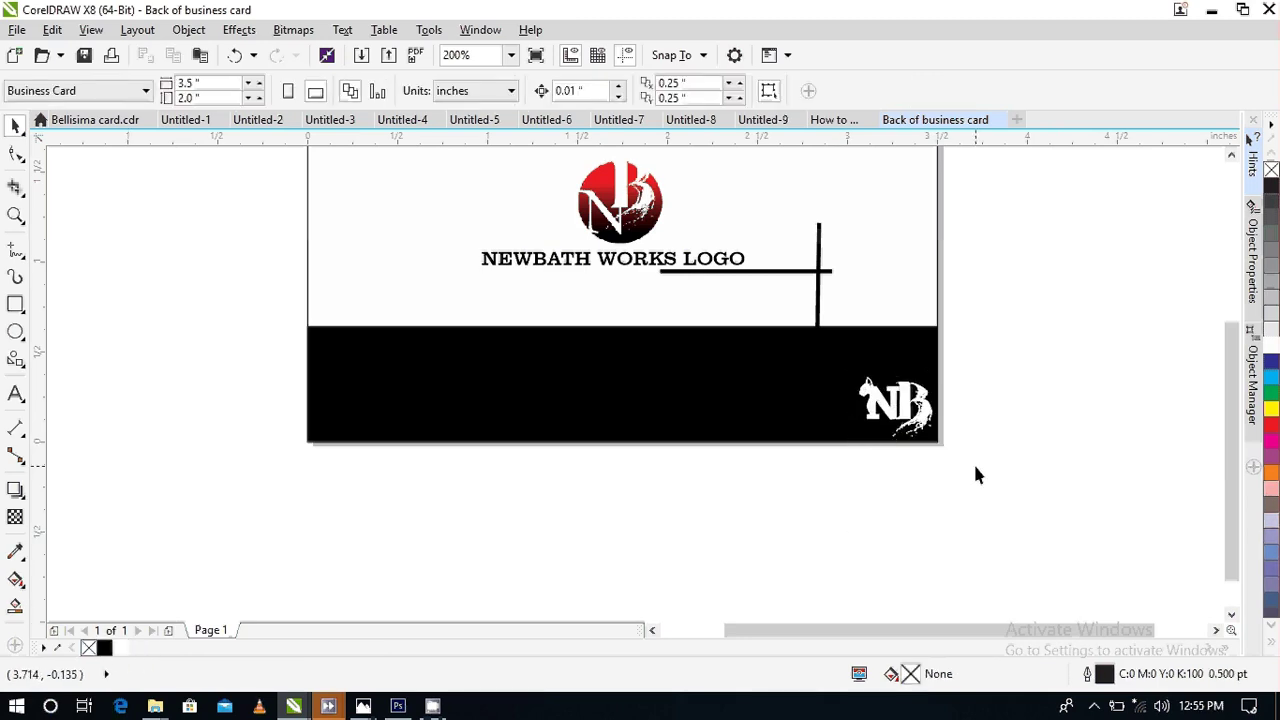
# - Select both parts of the white NB lettering, nudge them to X 3.228 and Y 0.215 inches, and deselect them
pyautogui.scroll(-2, 973, 462)
pyautogui.scroll(2, 973, 461)
pyautogui.click(900, 415)
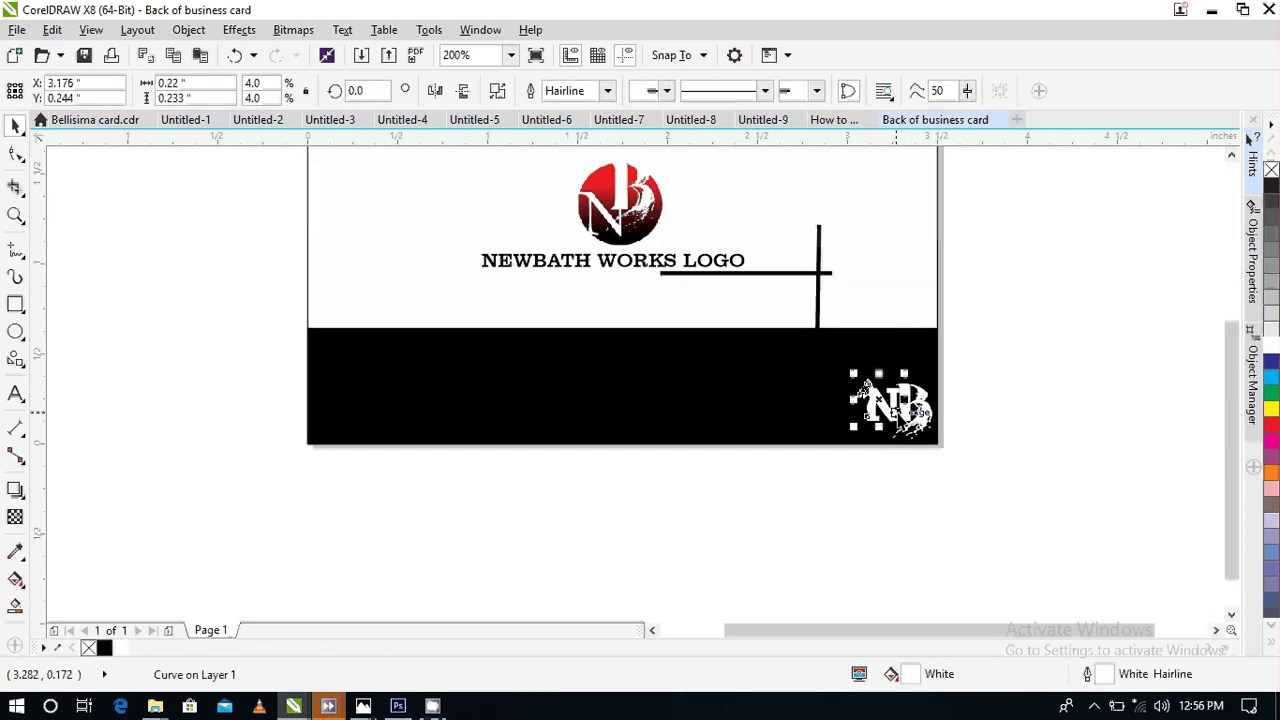
pyautogui.moveTo(1000, 343); pyautogui.dragTo(803, 457)
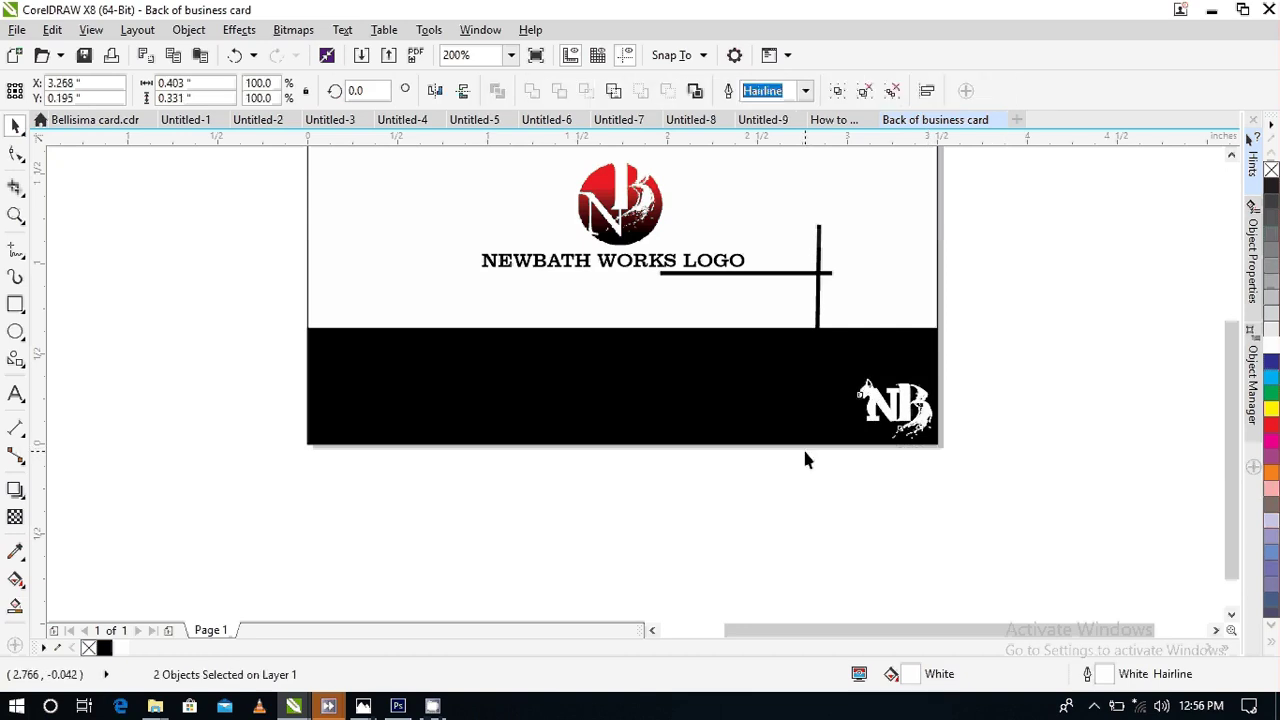
pyautogui.moveTo(1055, 337); pyautogui.dragTo(795, 485)
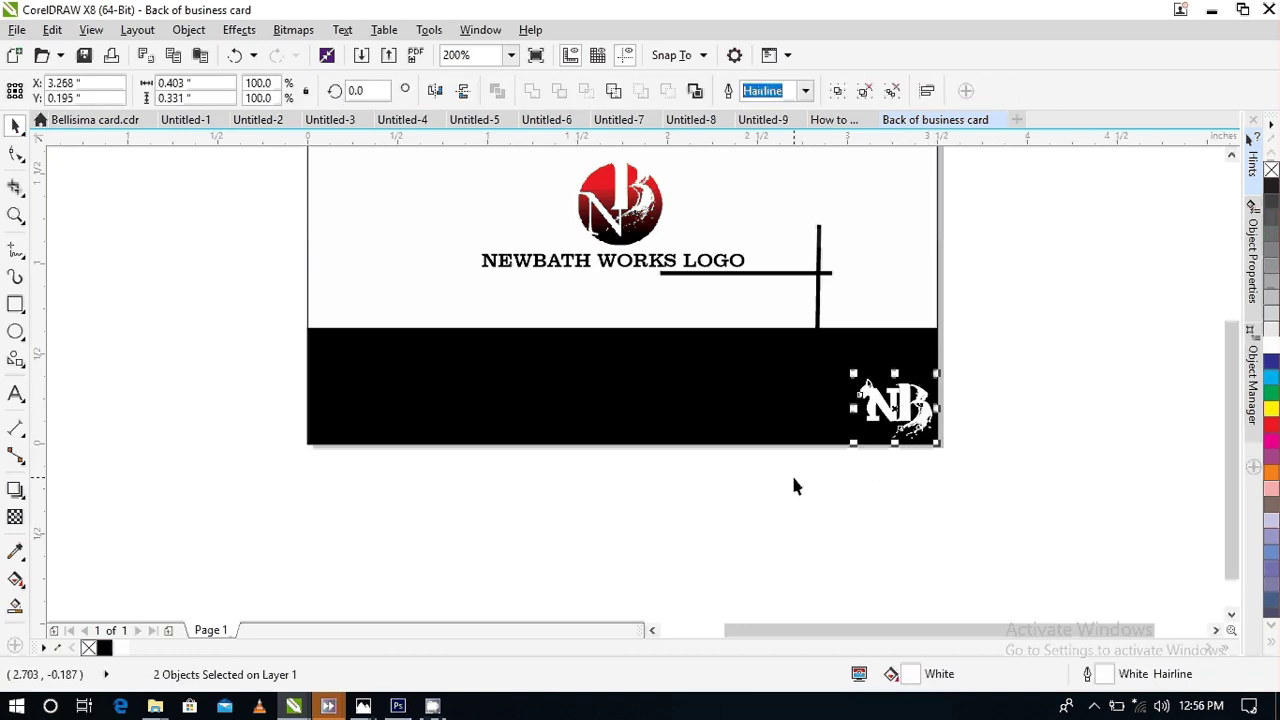
pyautogui.press('Left')
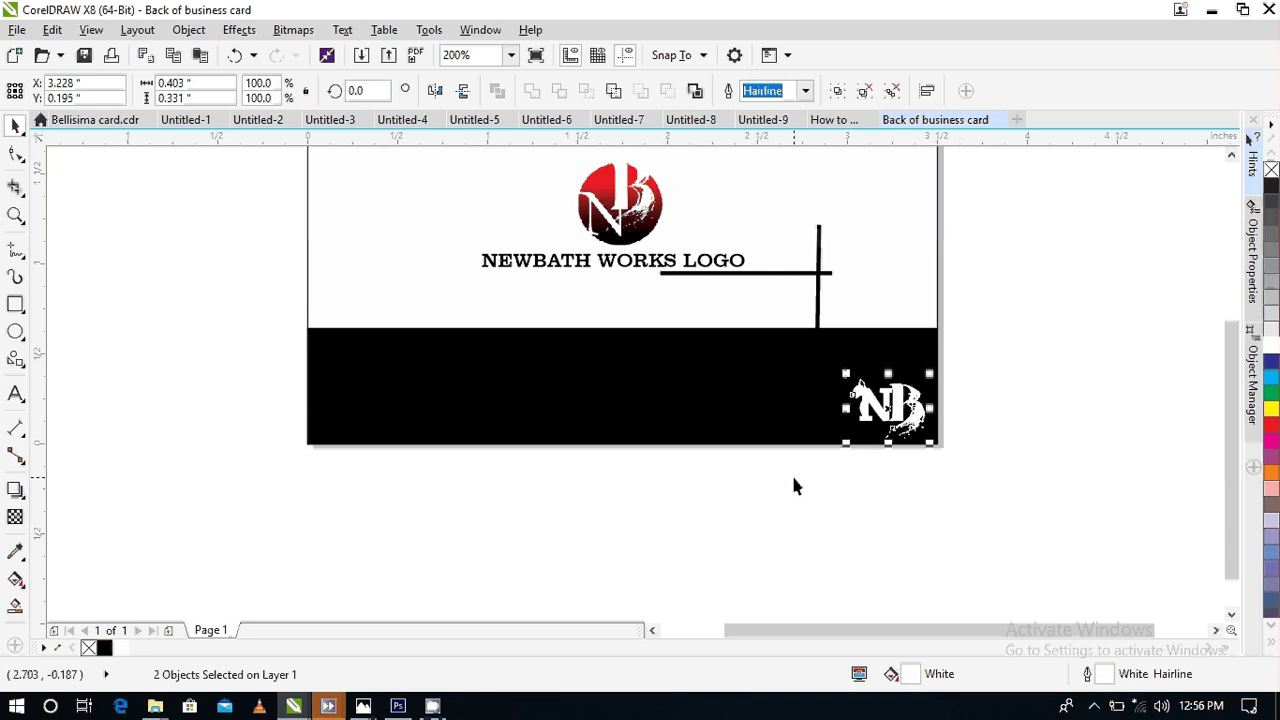
pyautogui.press('Up')
pyautogui.press('Up')
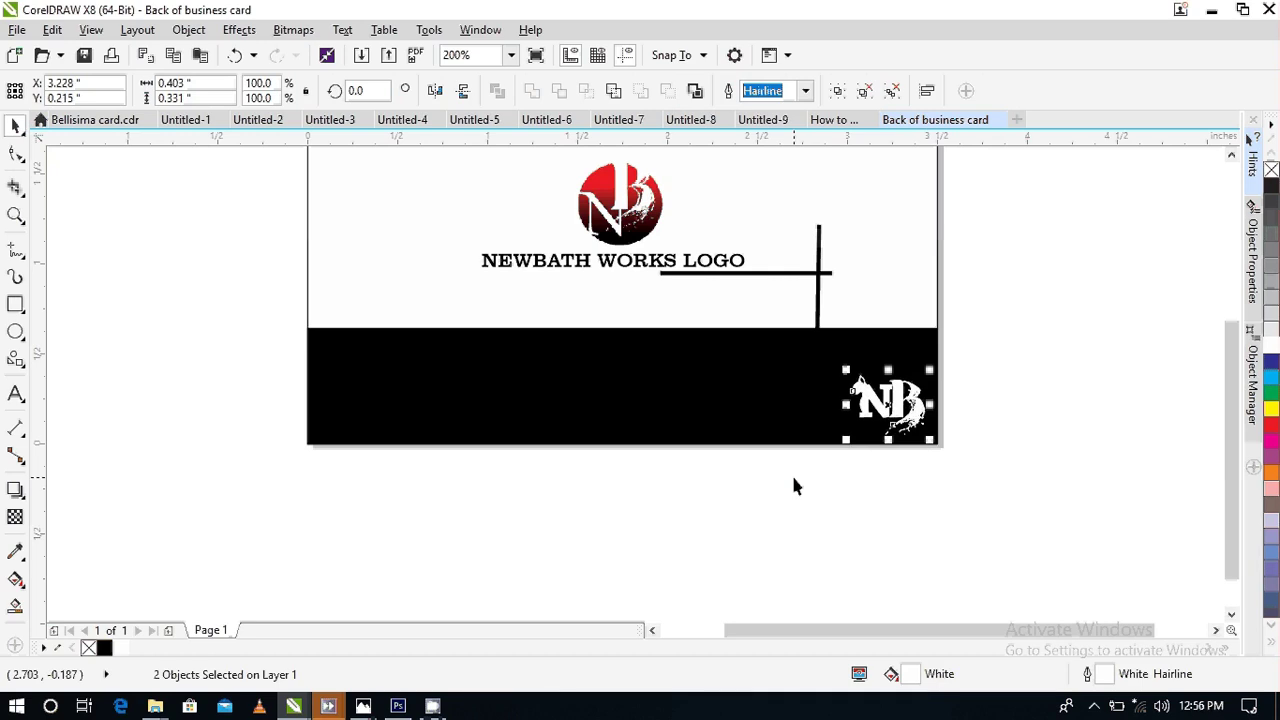
pyautogui.click(964, 380)
# - Compare the card's back with the front design in the How to do business card document
pyautogui.scroll(-2, 960, 397)
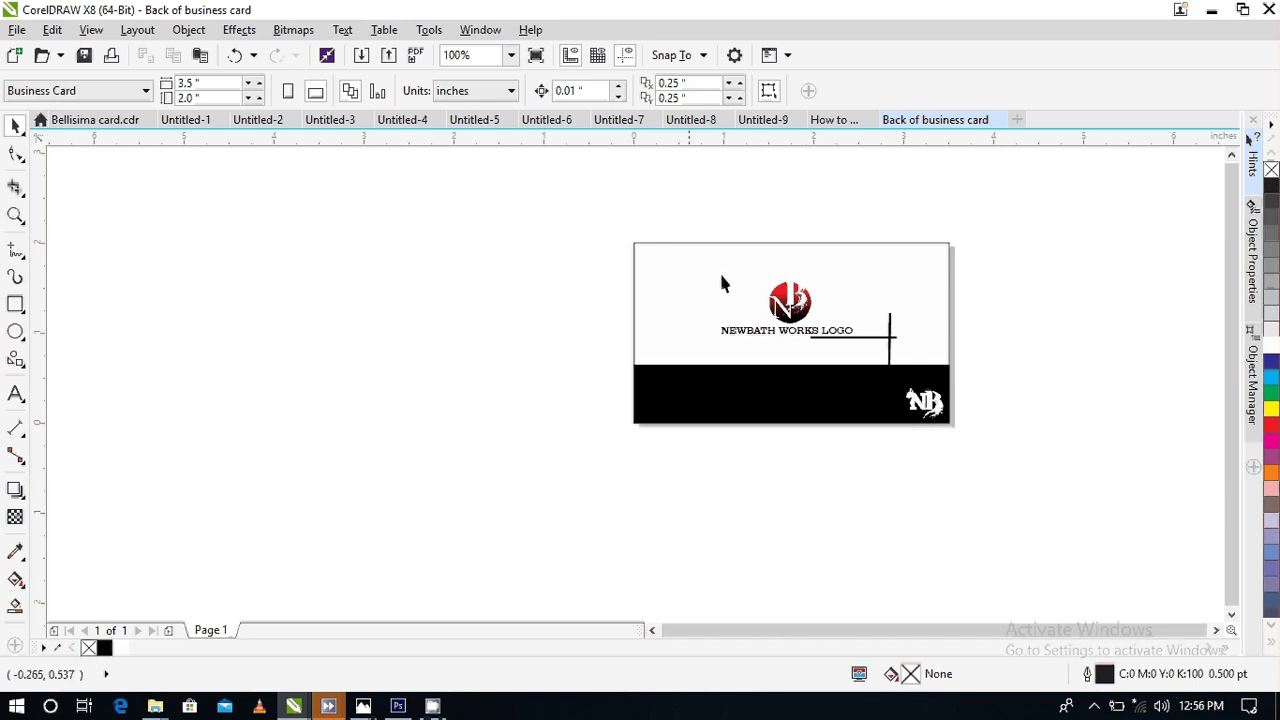
pyautogui.click(833, 120)
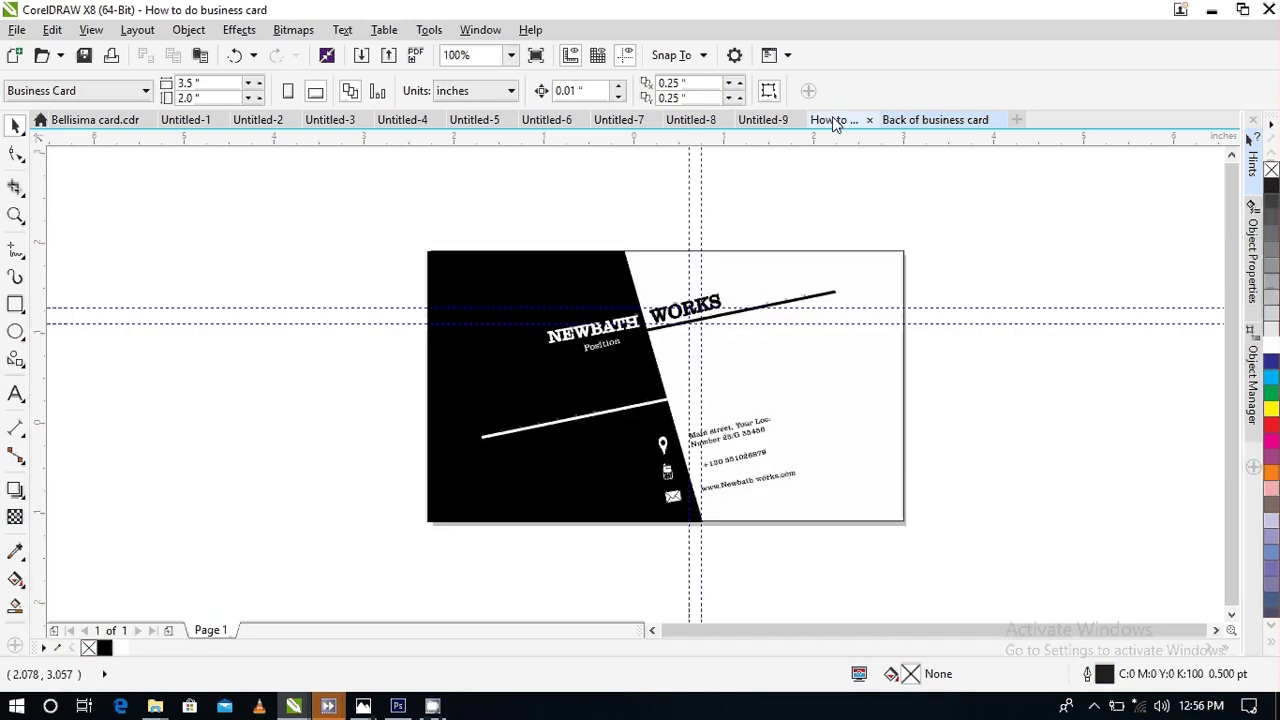
pyautogui.click(962, 124)
pyautogui.scroll(2, 906, 316)
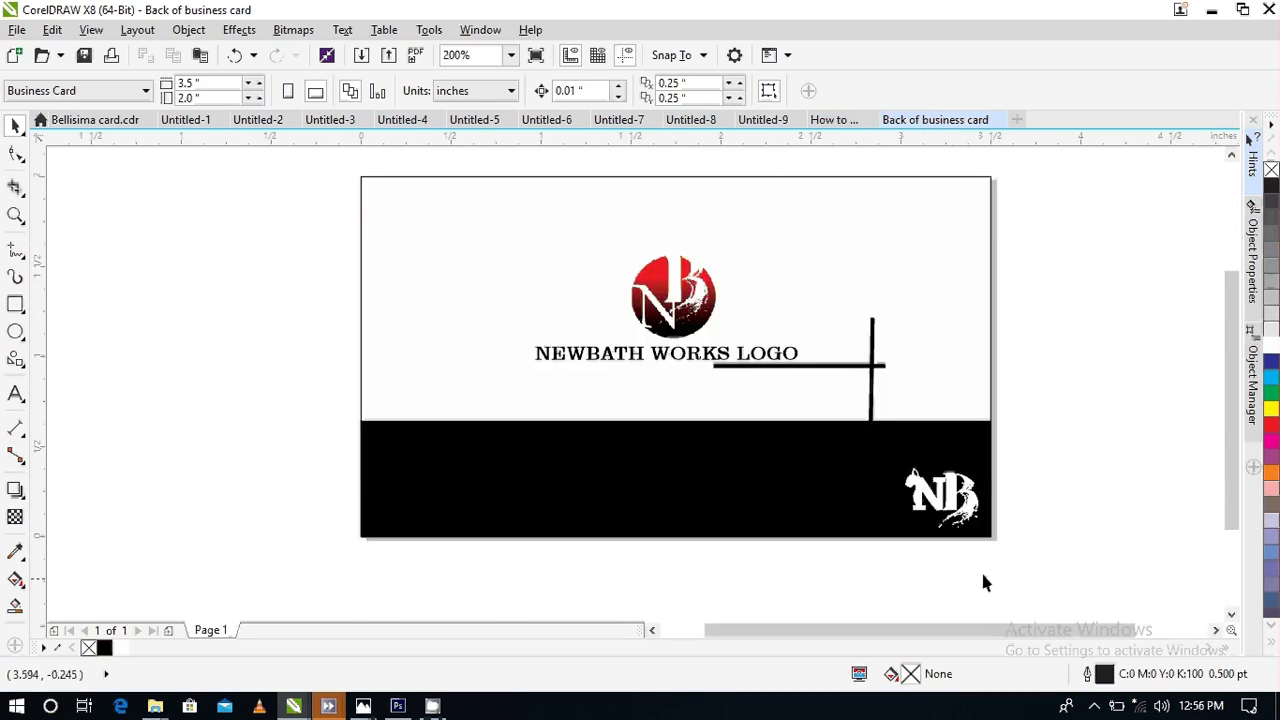
# - Try the cat-shaped NB lettering in black in place of the round logo above the NEWBATH WORKS LOGO text, and undo the swap
pyautogui.click(662, 328)
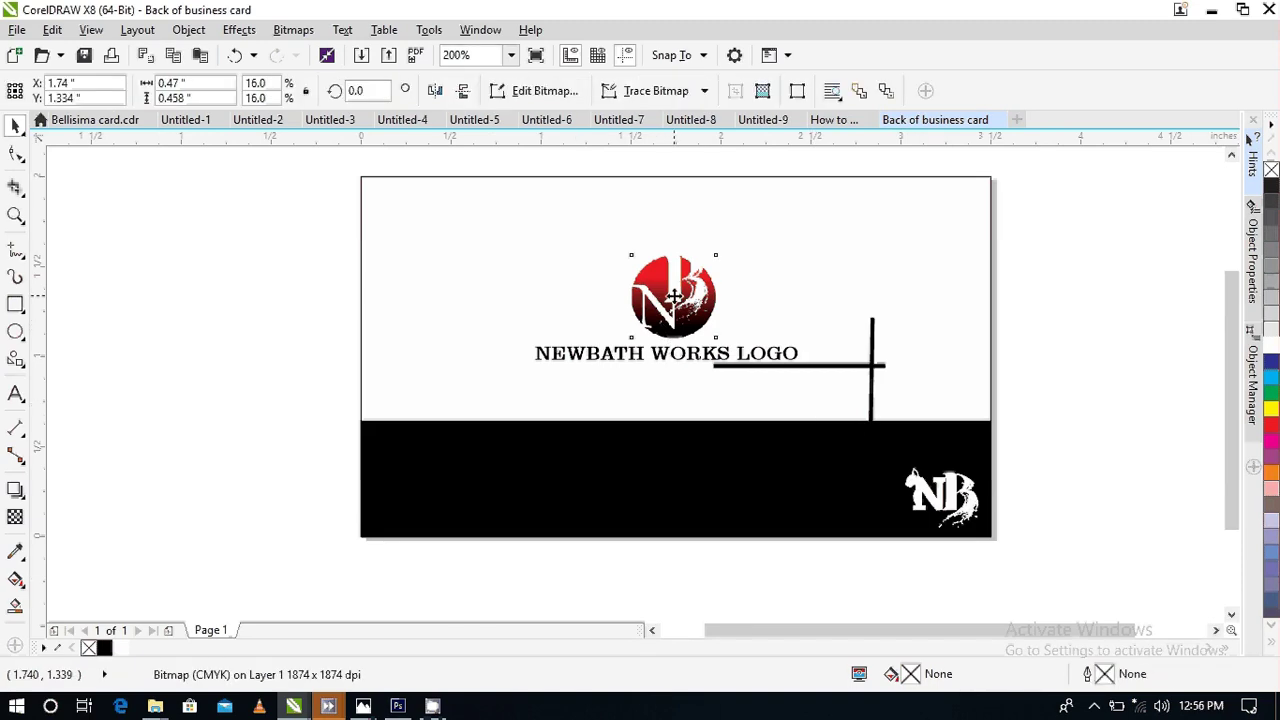
pyautogui.moveTo(662, 328); pyautogui.dragTo(171, 230)
pyautogui.moveTo(1123, 423); pyautogui.dragTo(821, 580)
pyautogui.moveTo(941, 492); pyautogui.dragTo(686, 310)
pyautogui.click(104, 647)
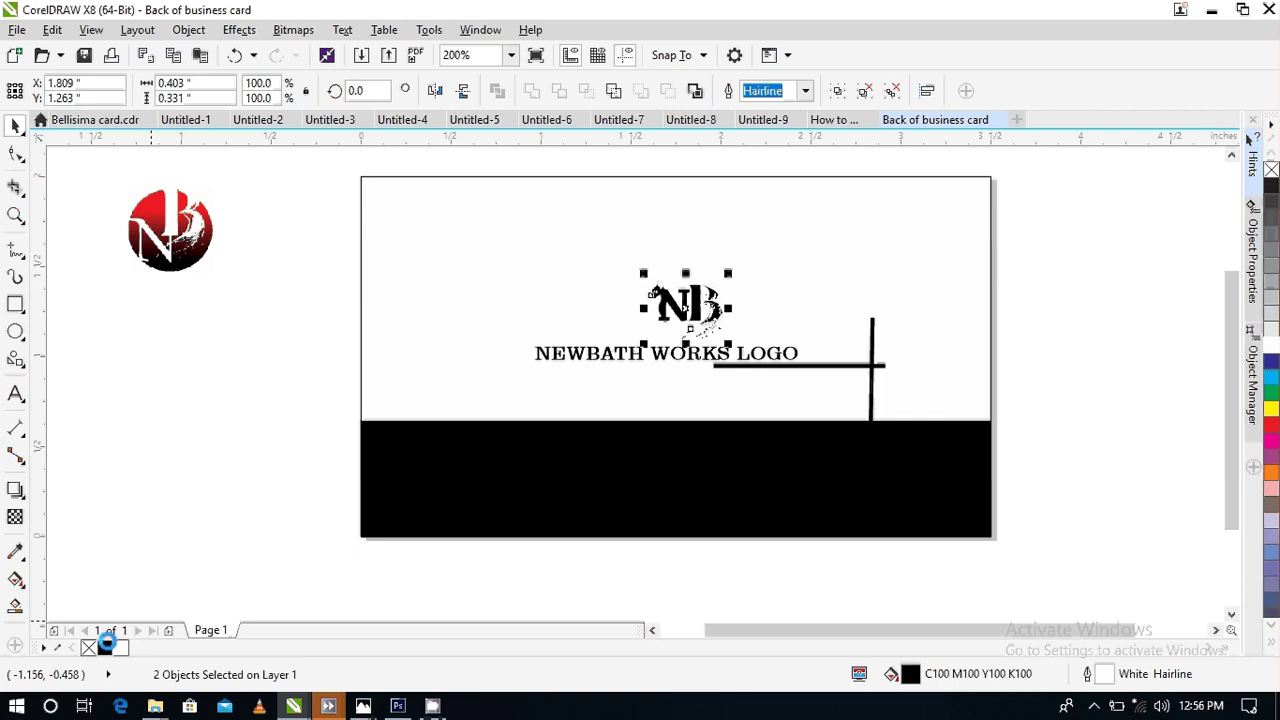
pyautogui.click(152, 475)
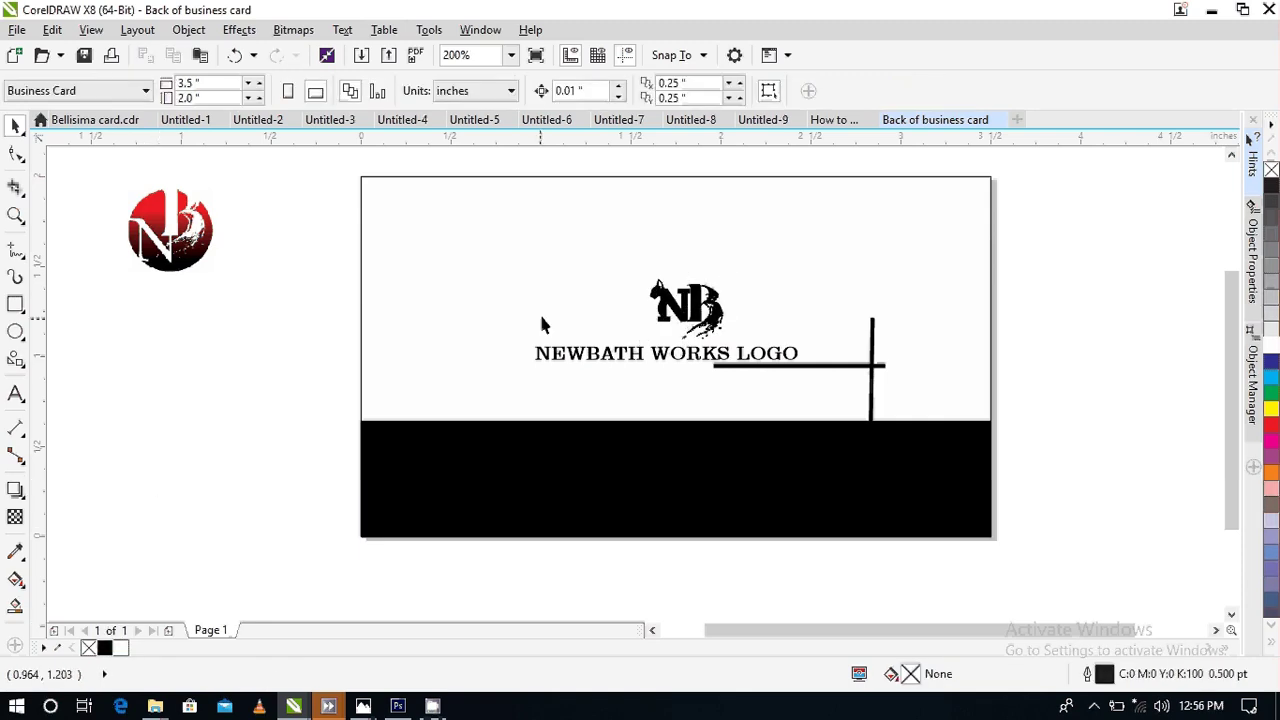
pyautogui.scroll(-2, 549, 310)
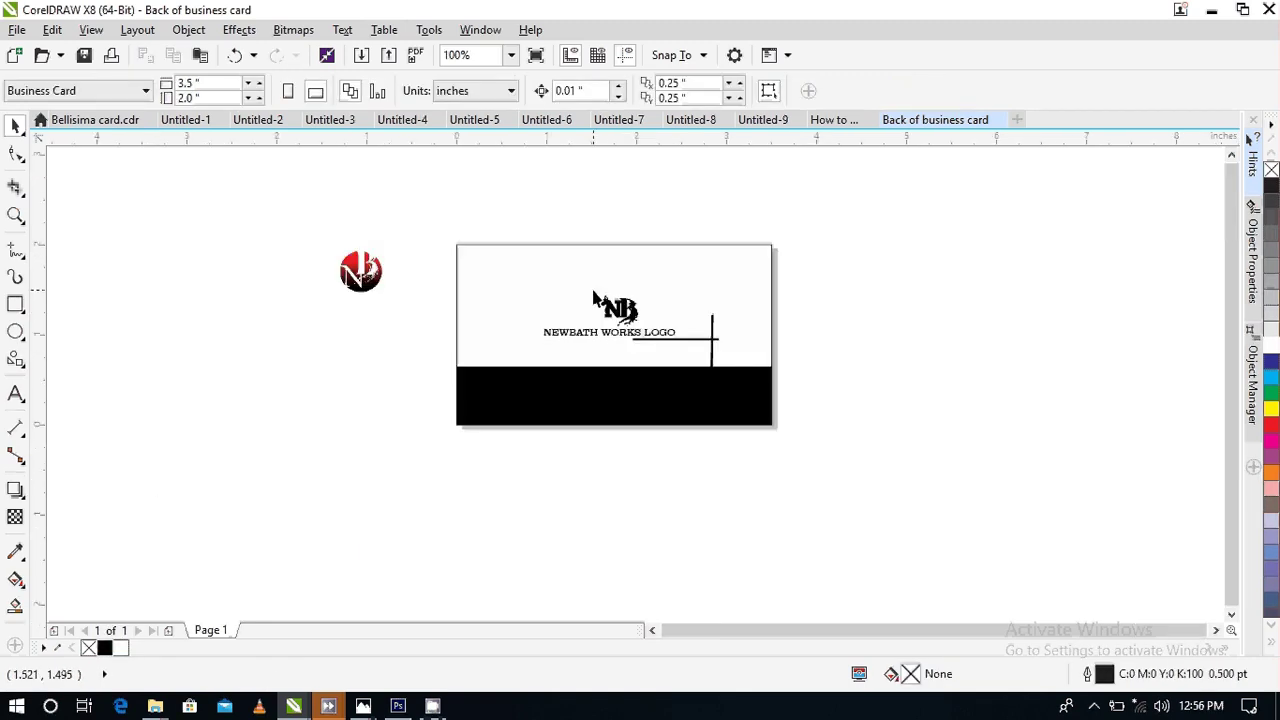
pyautogui.scroll(2, 593, 297)
pyautogui.click(603, 318)
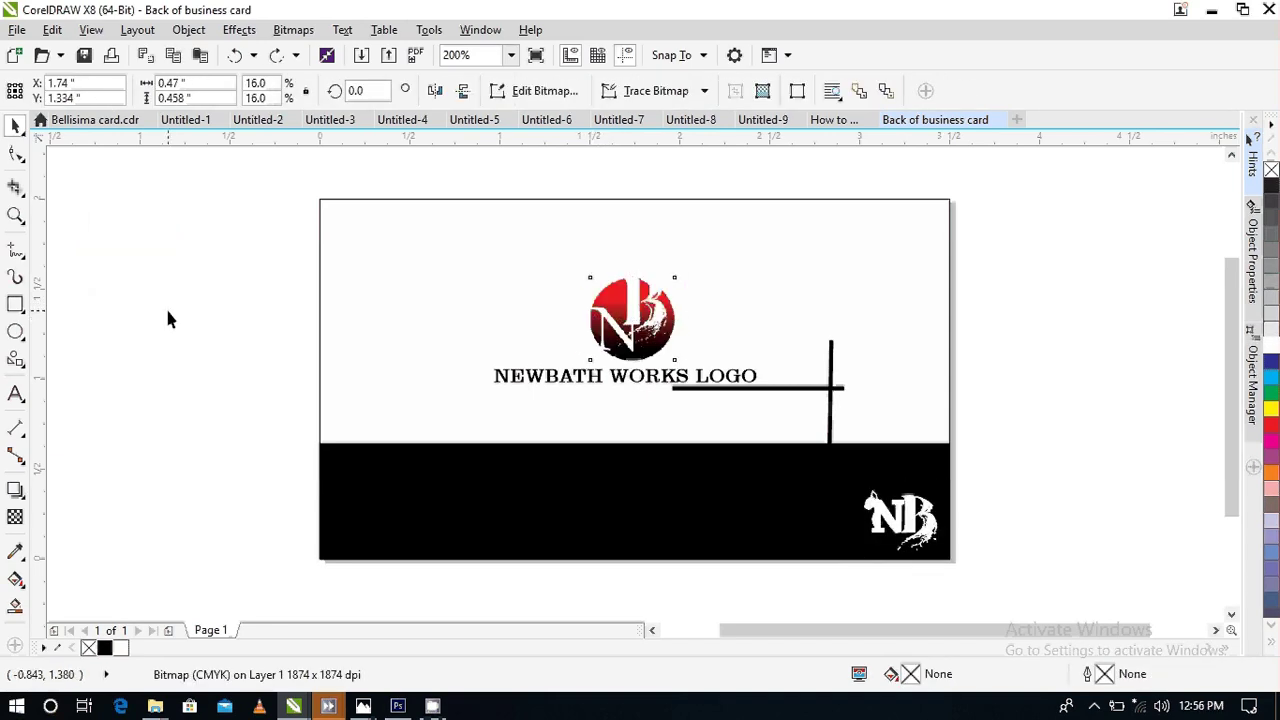
pyautogui.click(1052, 500)
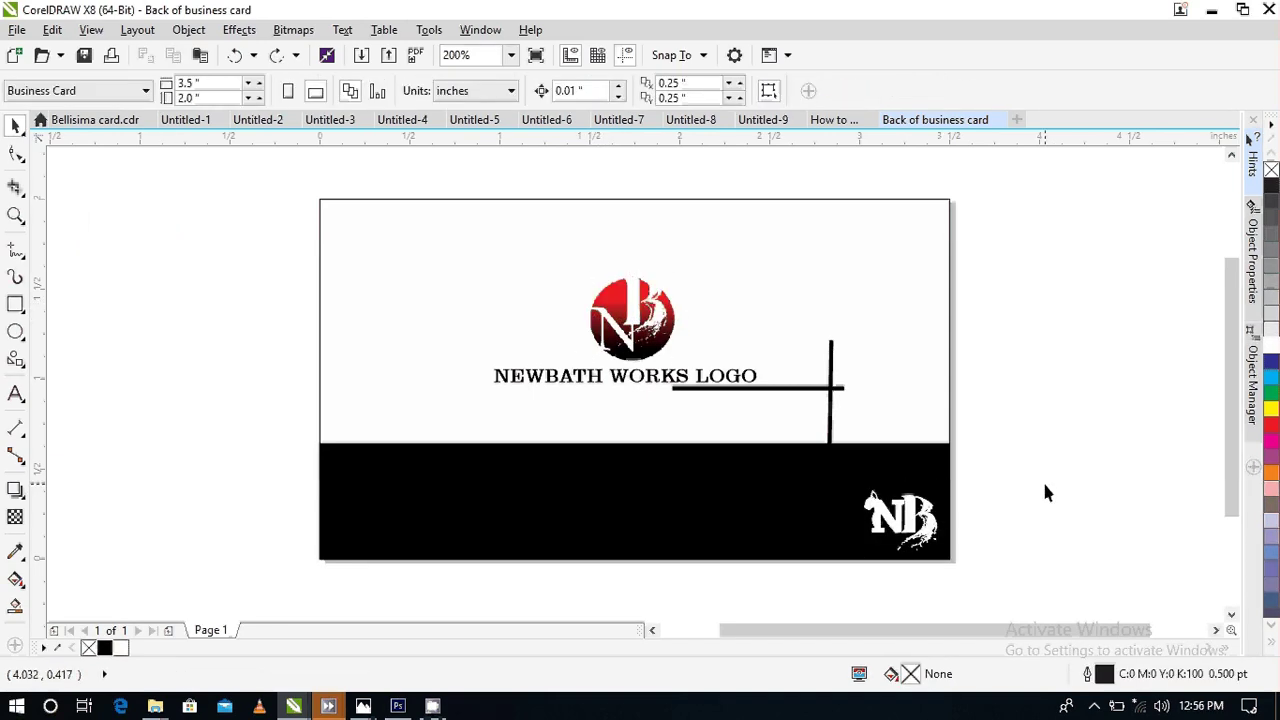
# - Create a new document named All in one with A4 page size and turn its page to landscape
pyautogui.click(649, 633)
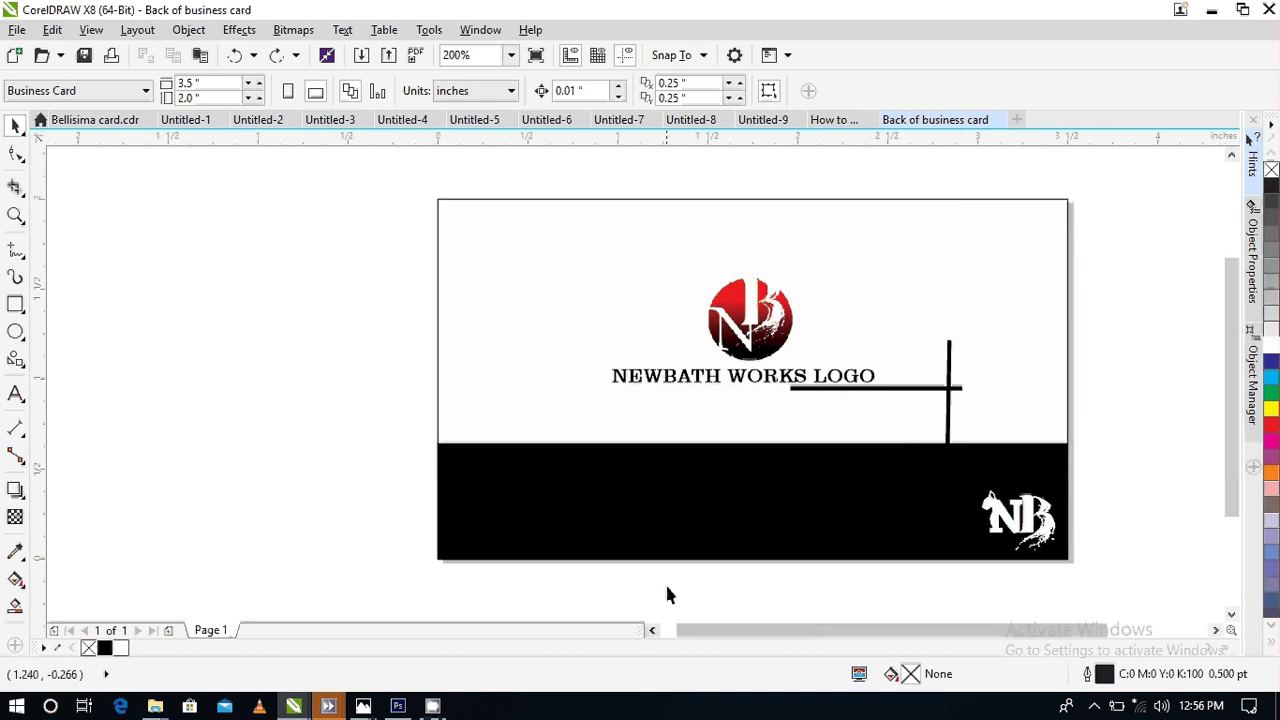
pyautogui.click(831, 120)
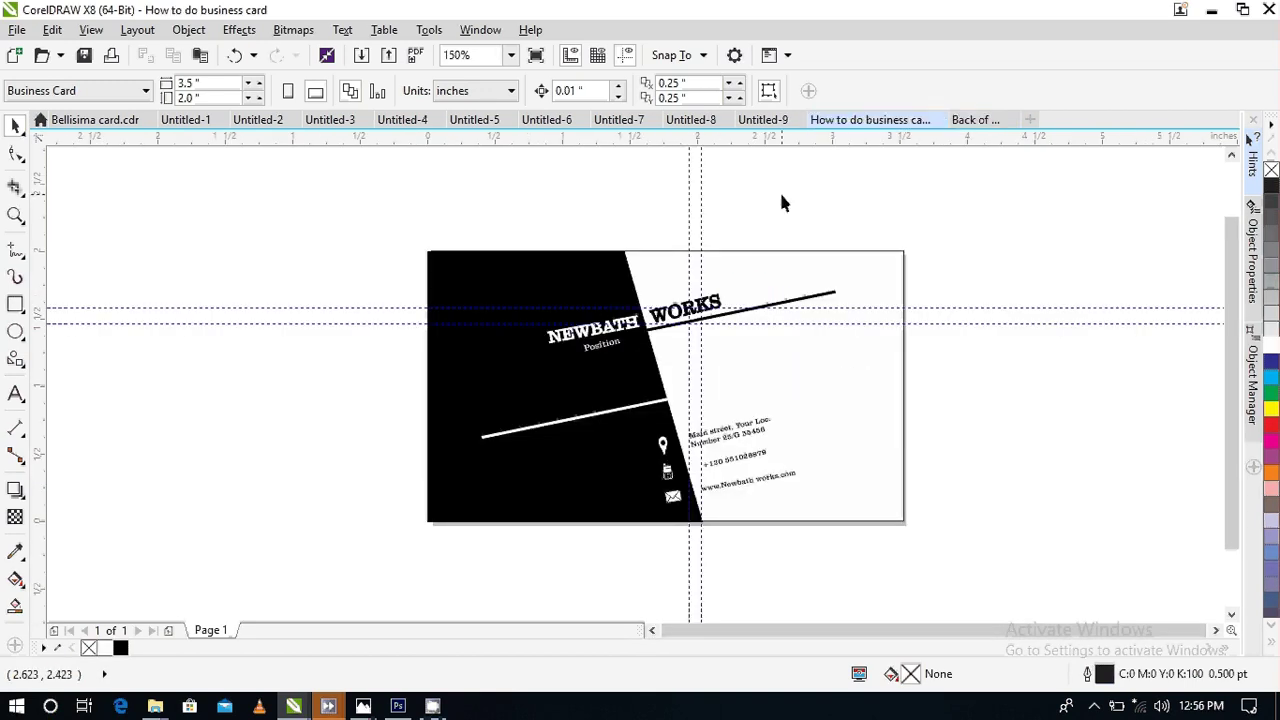
pyautogui.click(1030, 120)
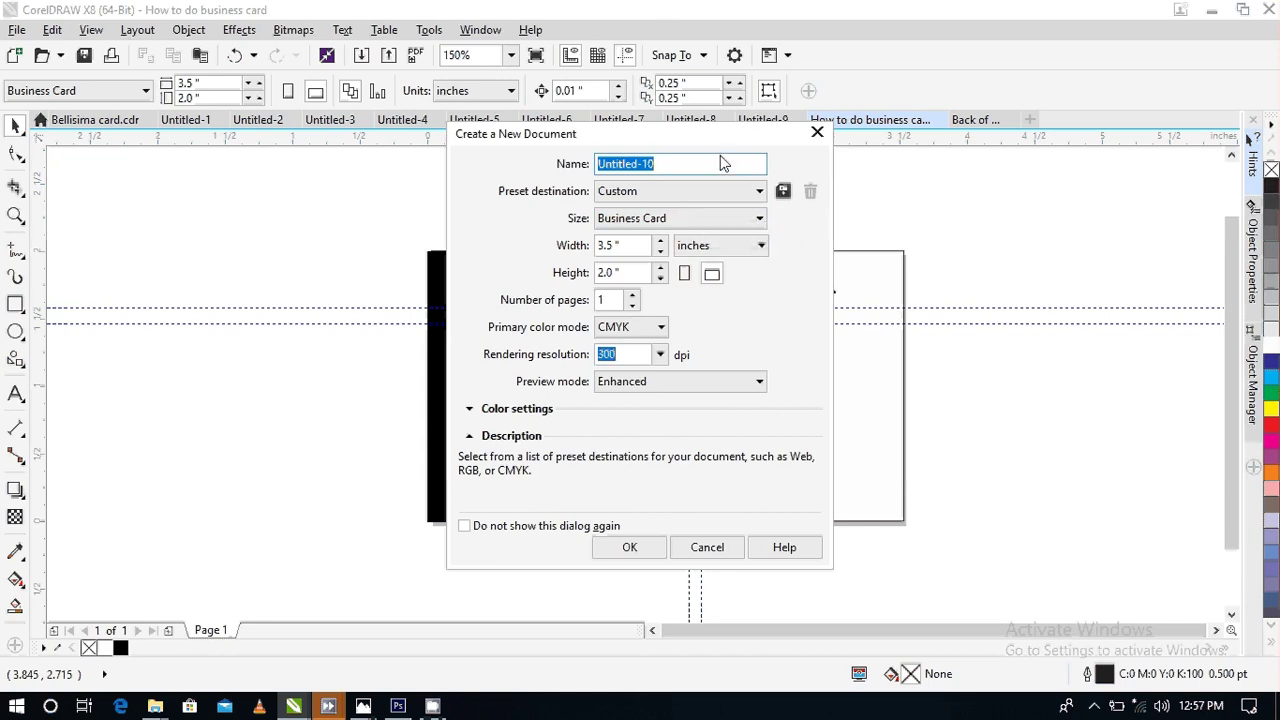
pyautogui.press('BackSpace')
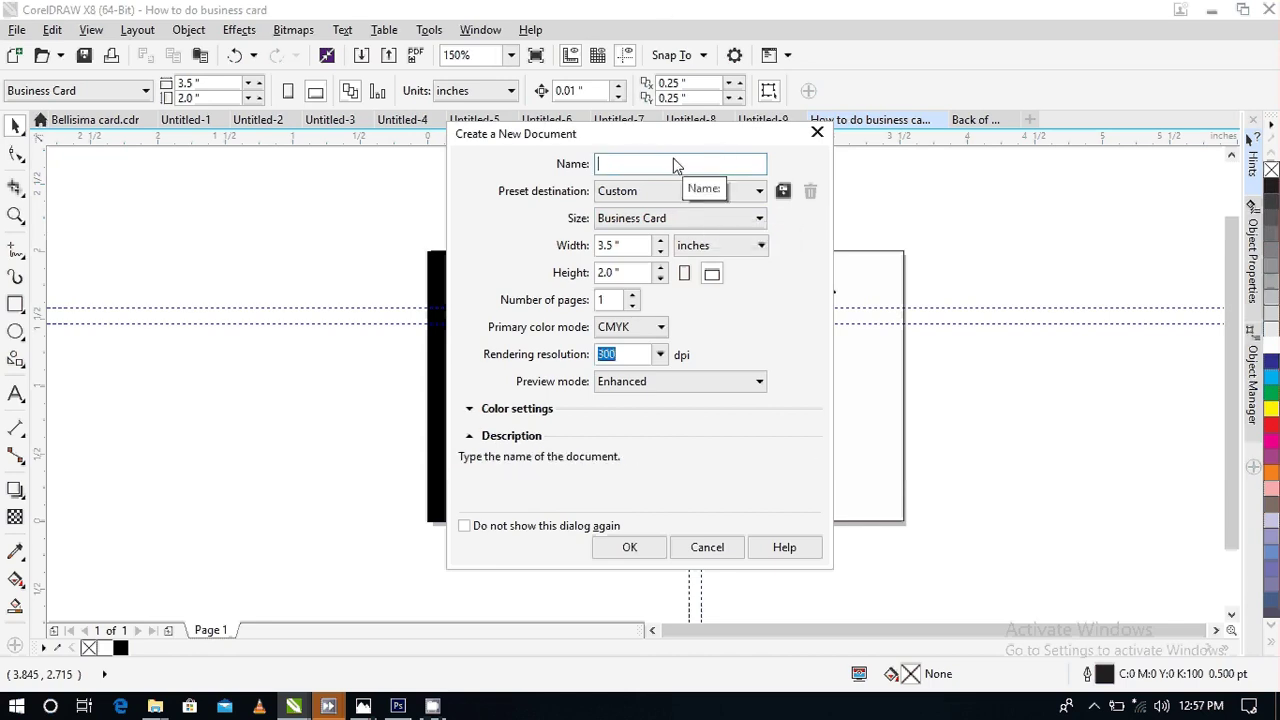
pyautogui.write('All in one')
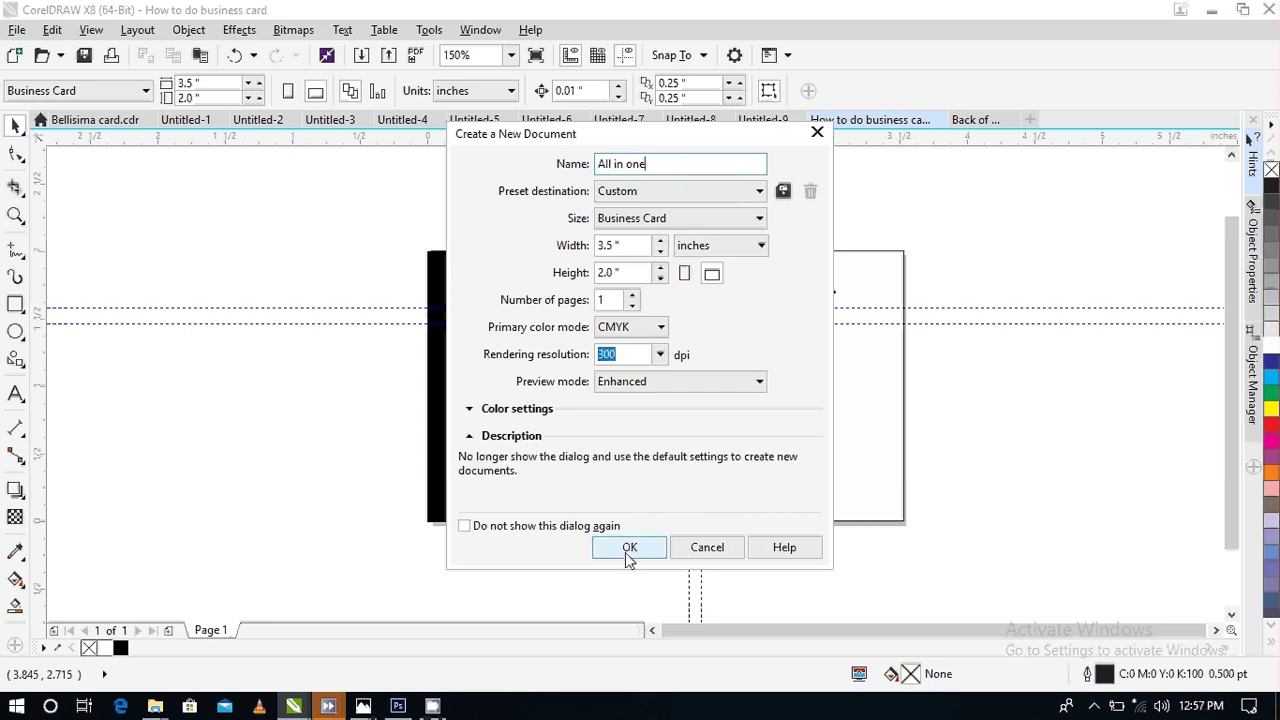
pyautogui.click(759, 218)
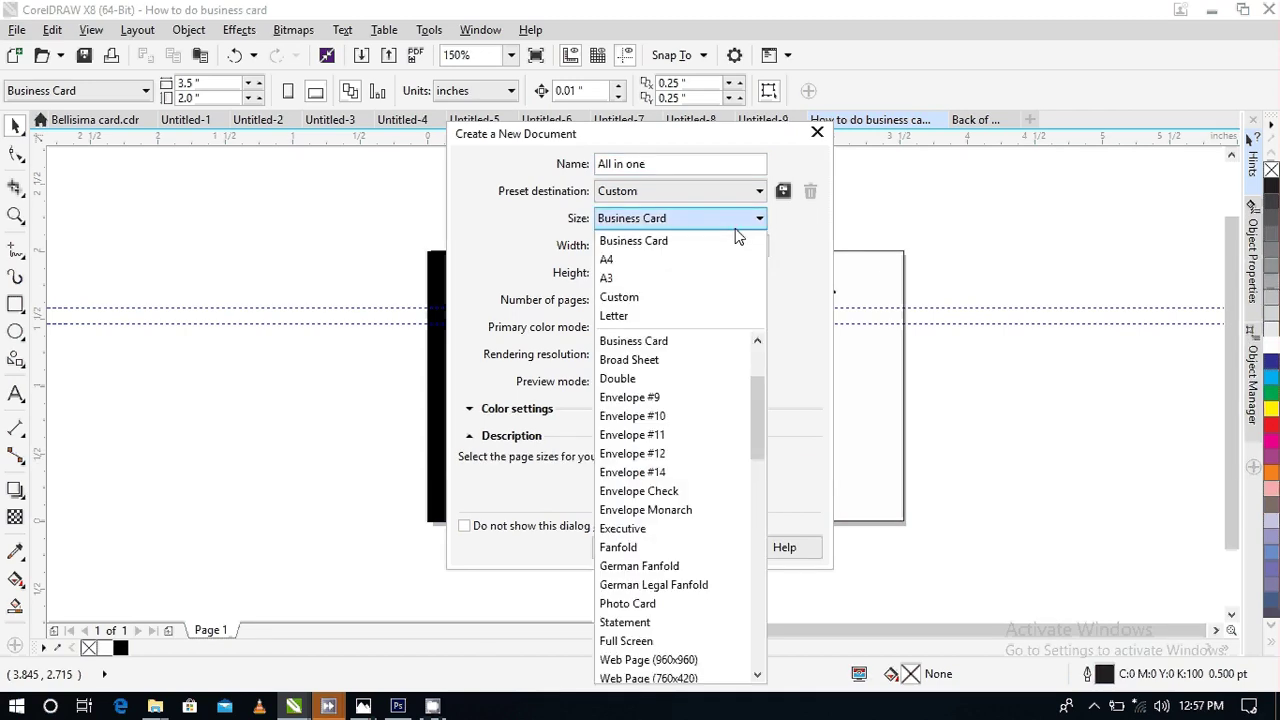
pyautogui.click(708, 262)
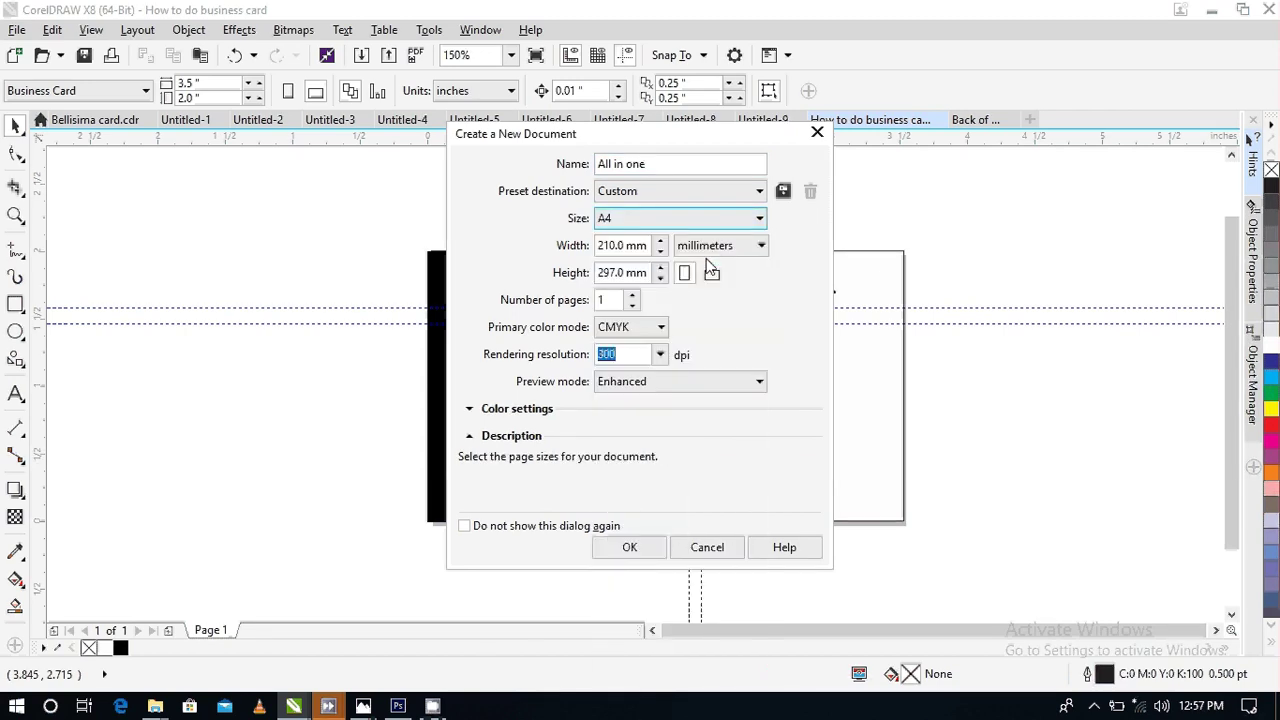
pyautogui.click(639, 553)
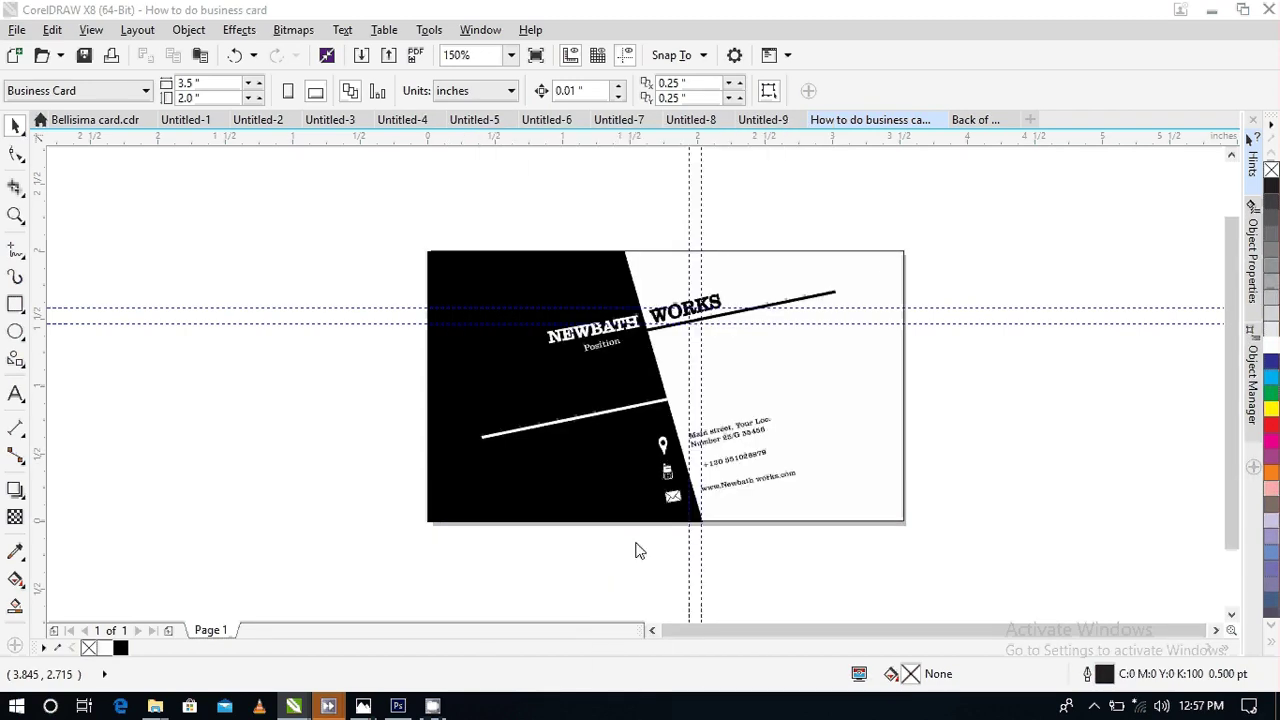
pyautogui.click(315, 91)
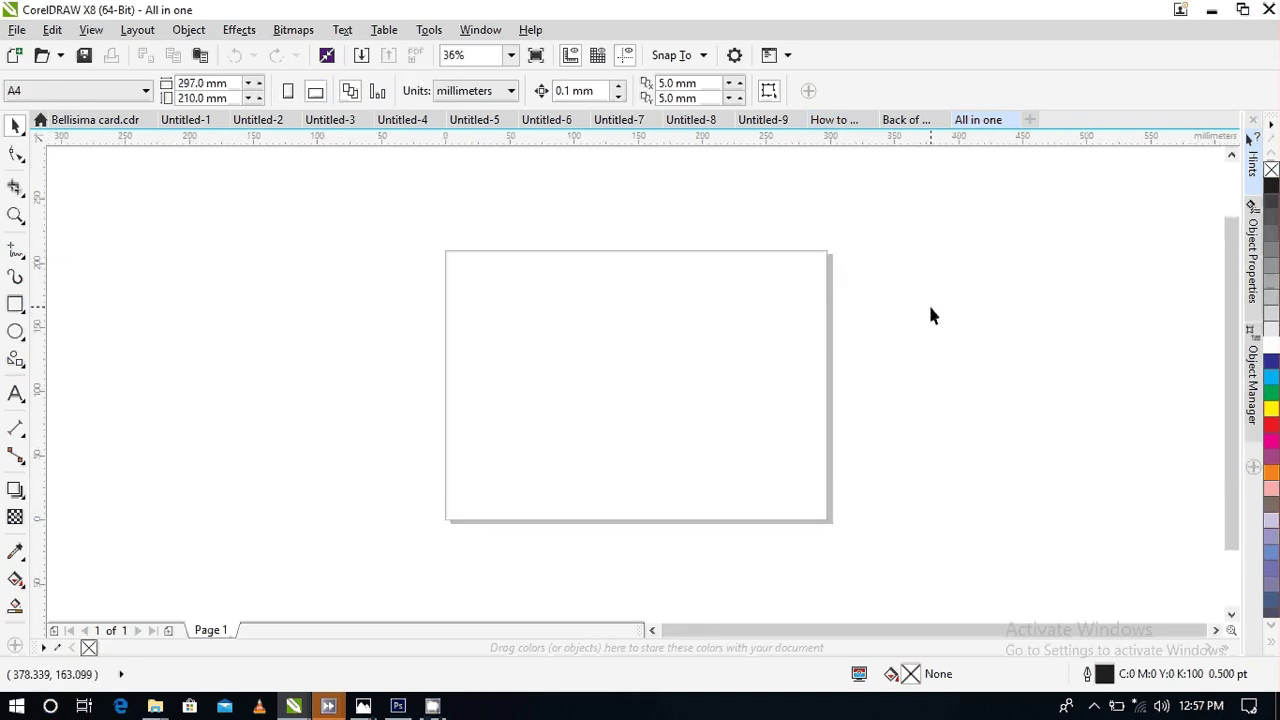
# - Select and copy all the objects of the card design in the Back of business card document
pyautogui.click(903, 119)
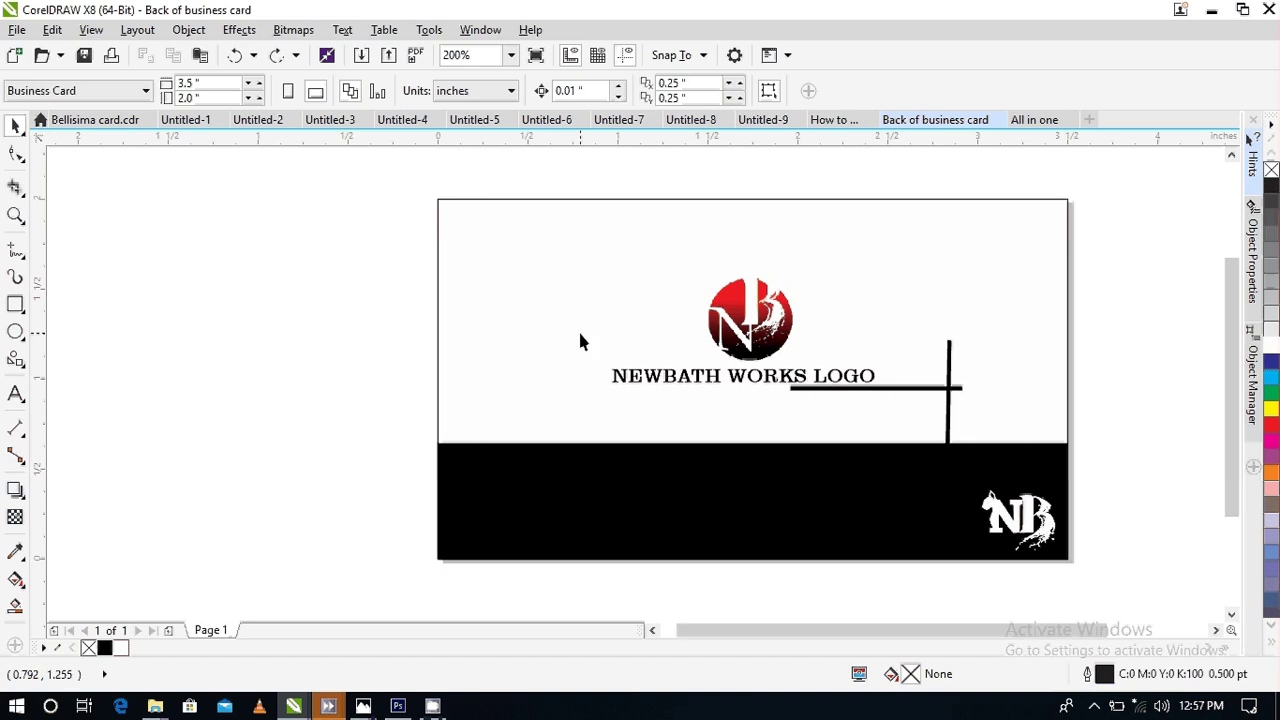
pyautogui.moveTo(367, 177); pyautogui.dragTo(1143, 533)
pyautogui.scroll(2, 1234, 460)
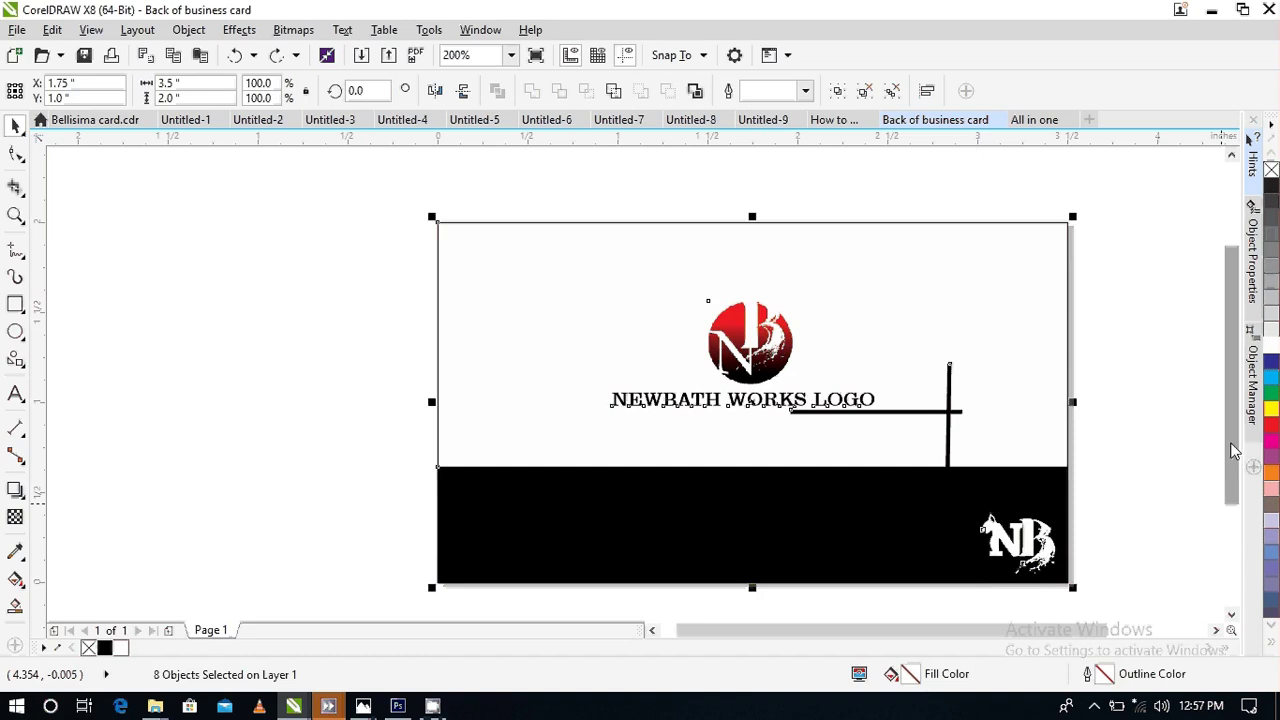
pyautogui.press('Tab')
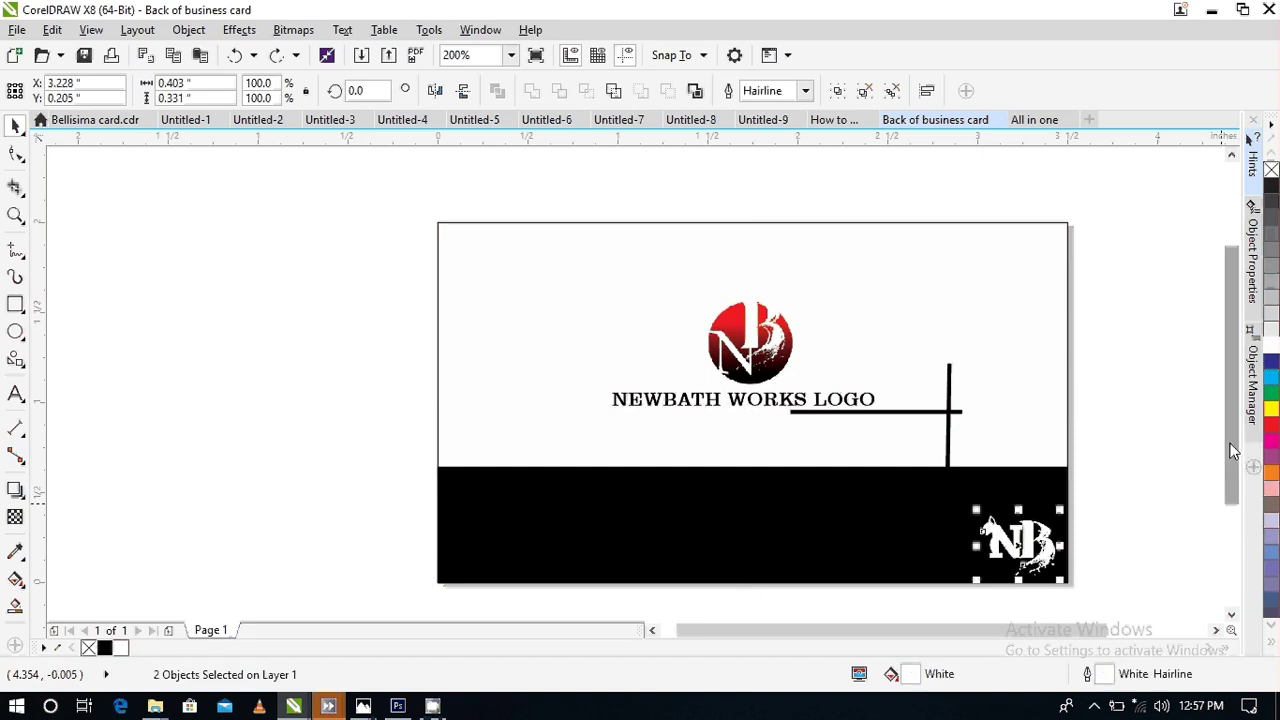
pyautogui.click(1106, 457)
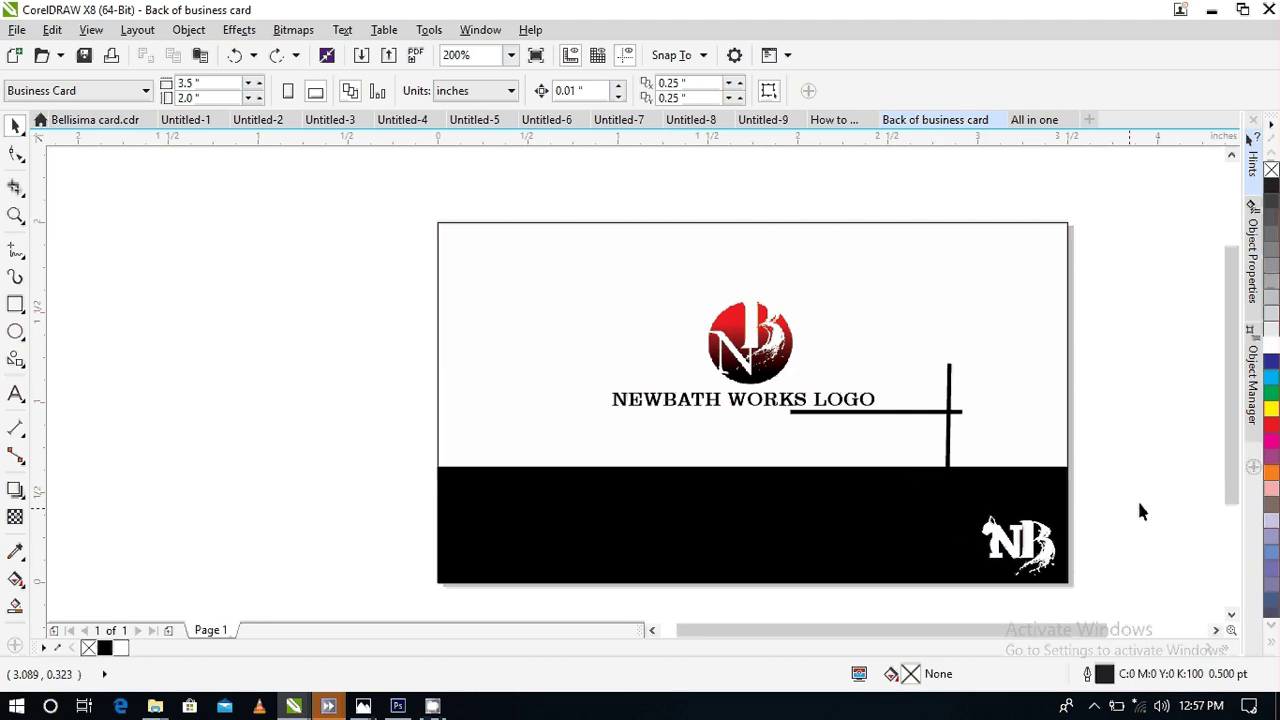
pyautogui.moveTo(1148, 494); pyautogui.dragTo(945, 602)
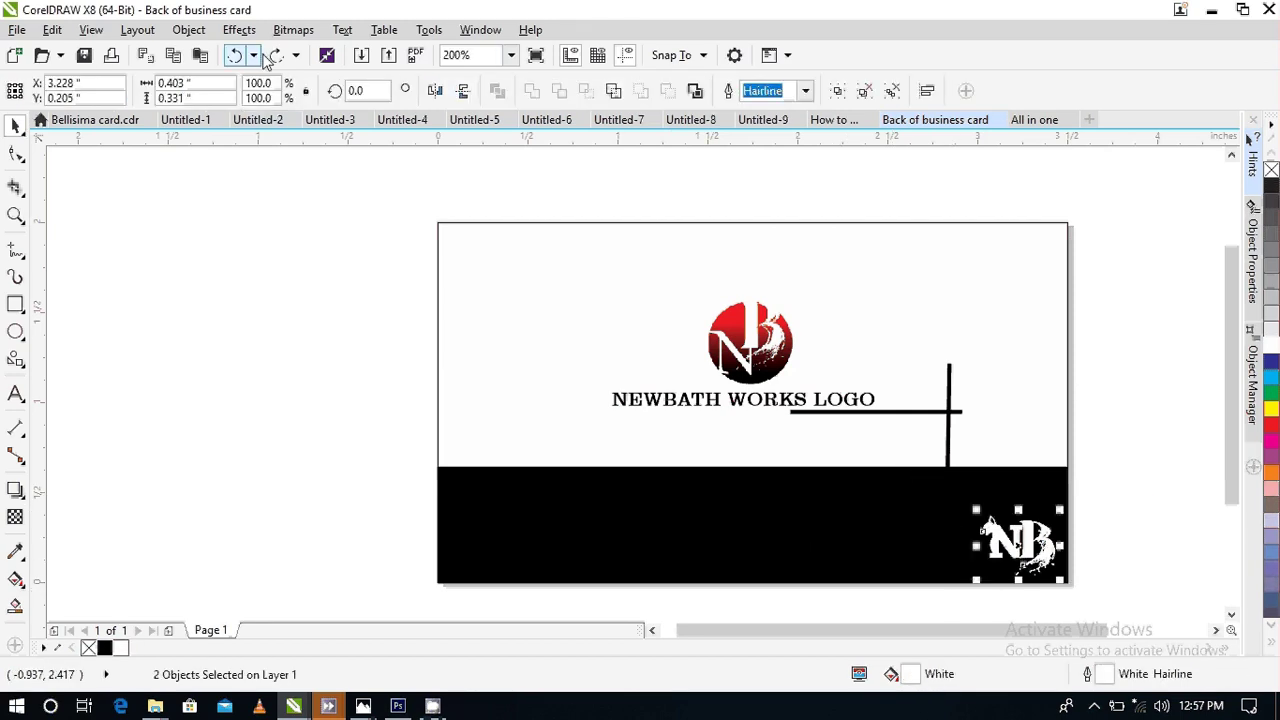
pyautogui.click(192, 214)
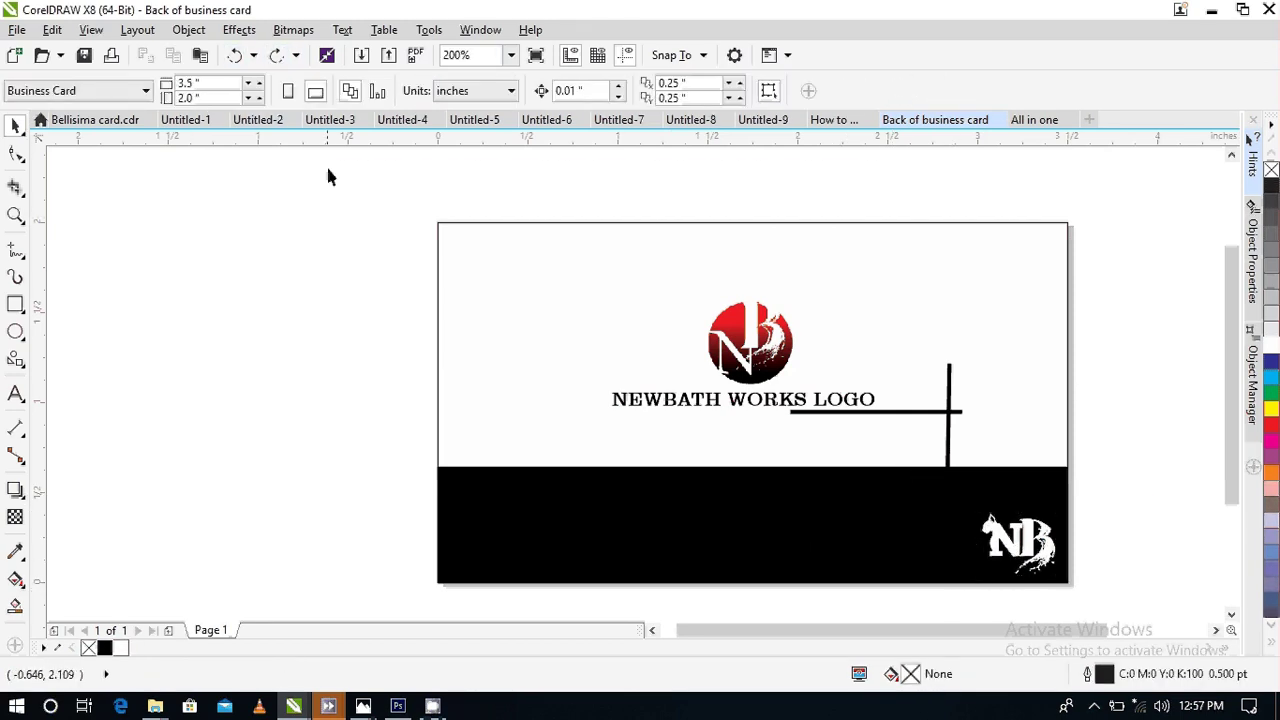
pyautogui.moveTo(329, 170); pyautogui.dragTo(1141, 580)
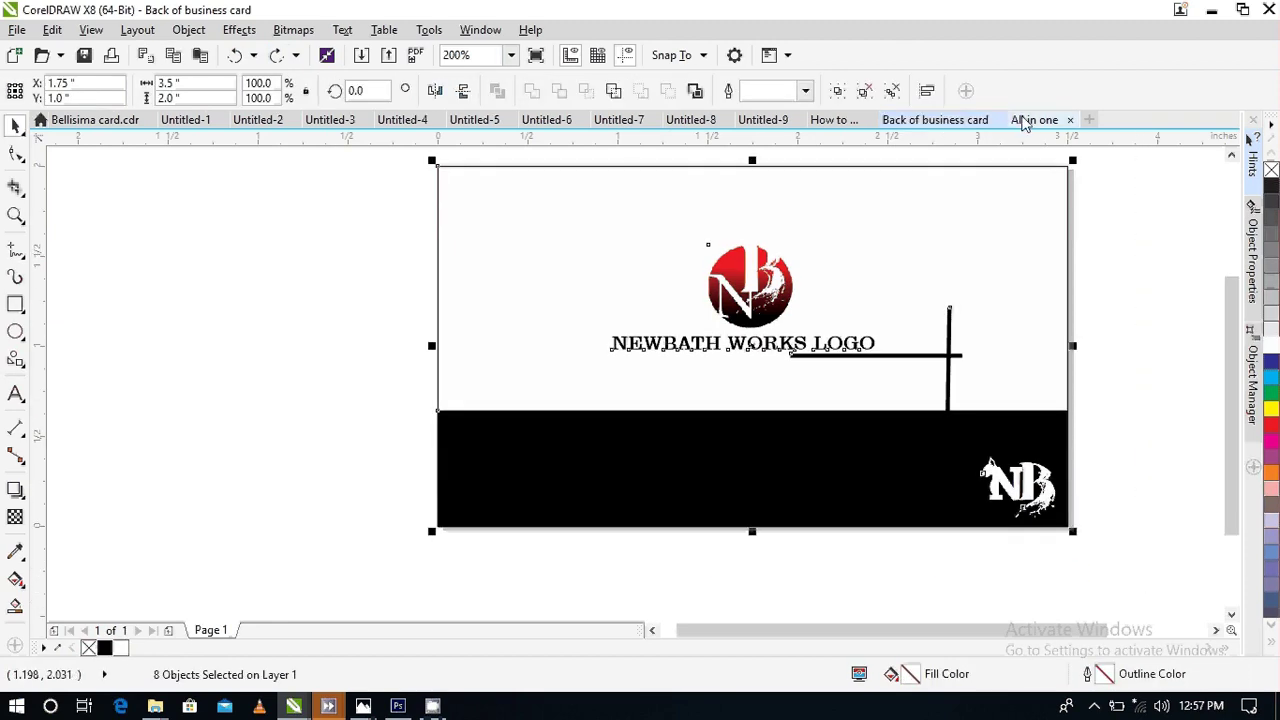
# - Paste the card's back into the All in one document and move it to the lower middle of the page
pyautogui.click(1024, 122)
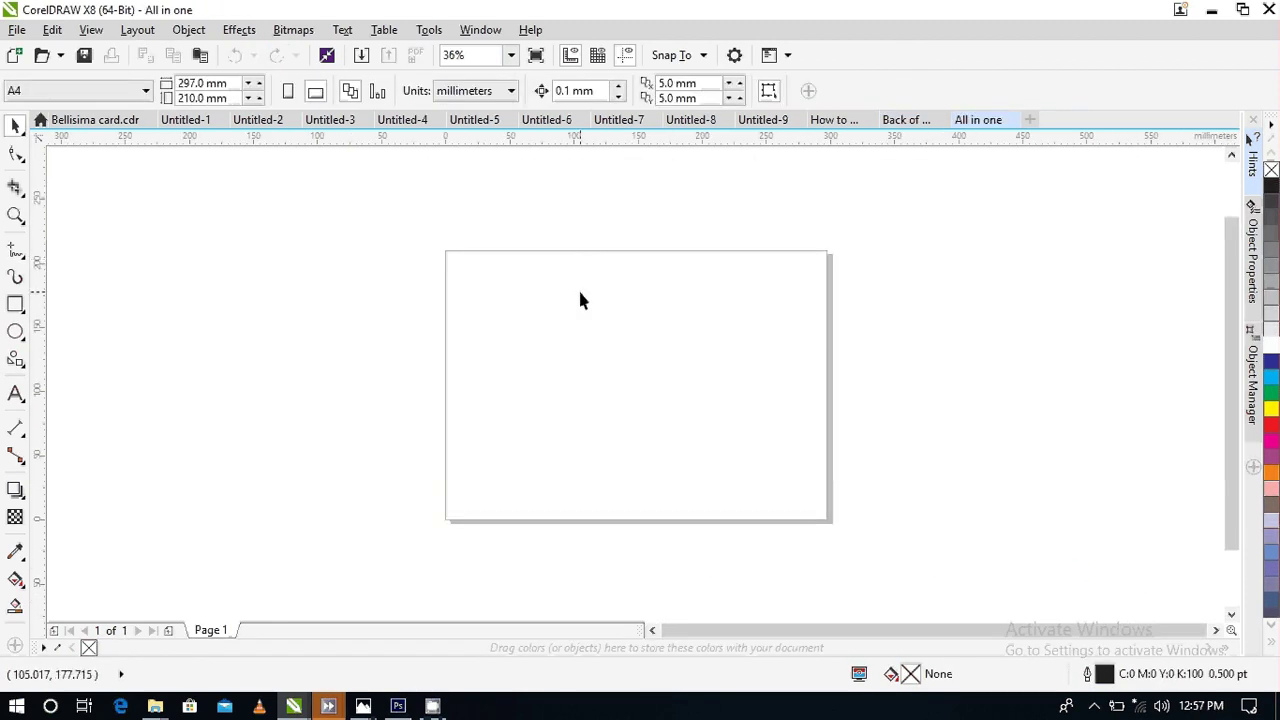
pyautogui.hotkey('ctrl', 'v')
pyautogui.moveTo(638, 382); pyautogui.dragTo(642, 312)
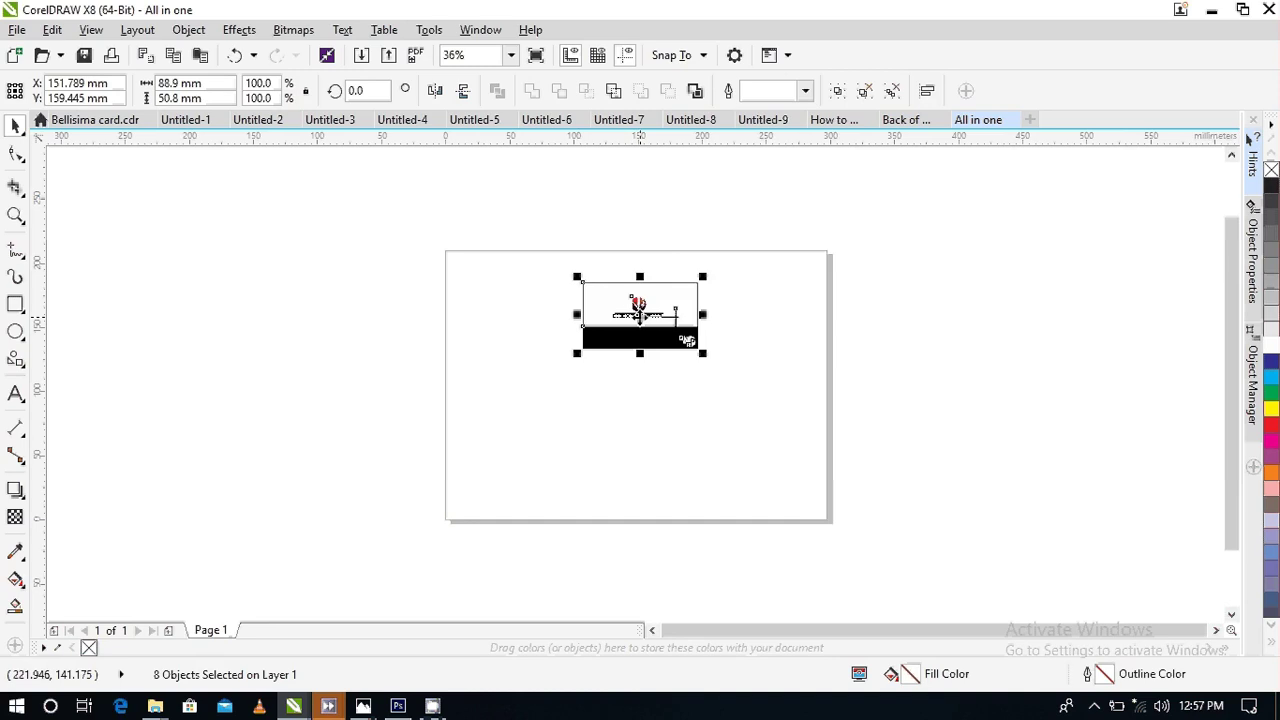
pyautogui.moveTo(638, 321); pyautogui.dragTo(627, 460)
# - Copy the whole front design from the How to do business card document and paste it above the back in All in one
pyautogui.click(906, 119)
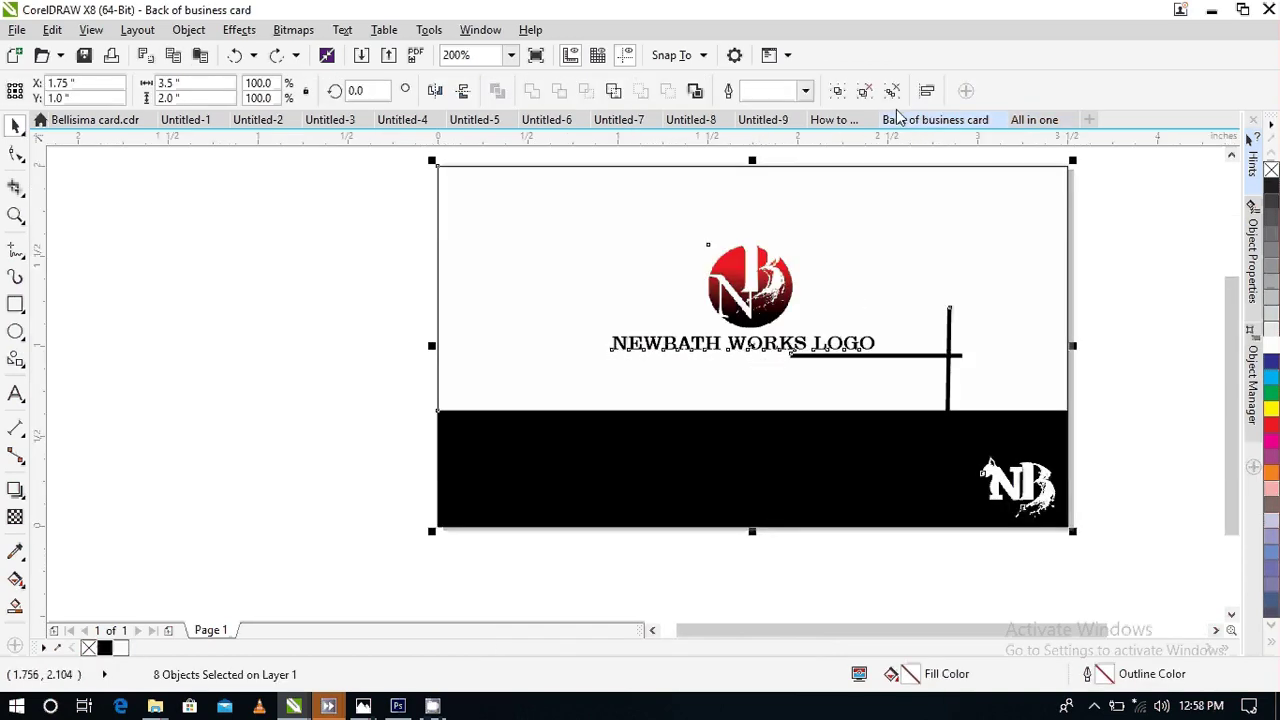
pyautogui.click(834, 119)
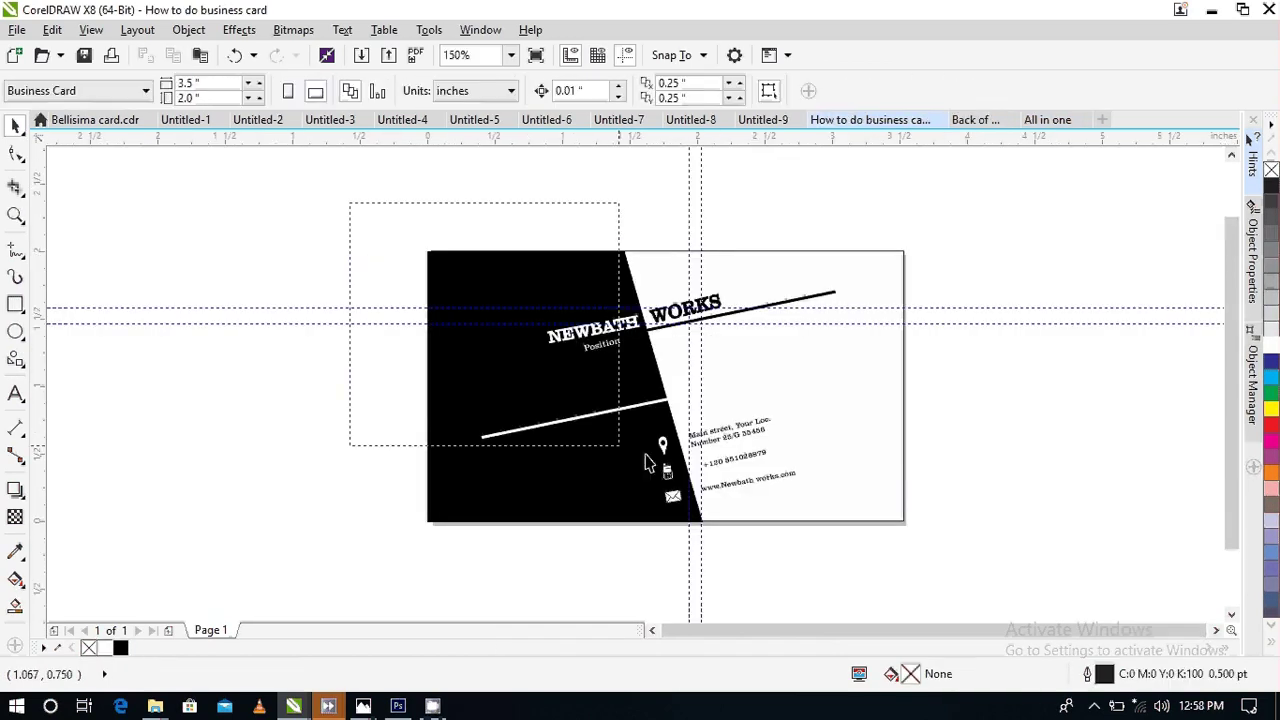
pyautogui.hotkey('ctrl', 'a')
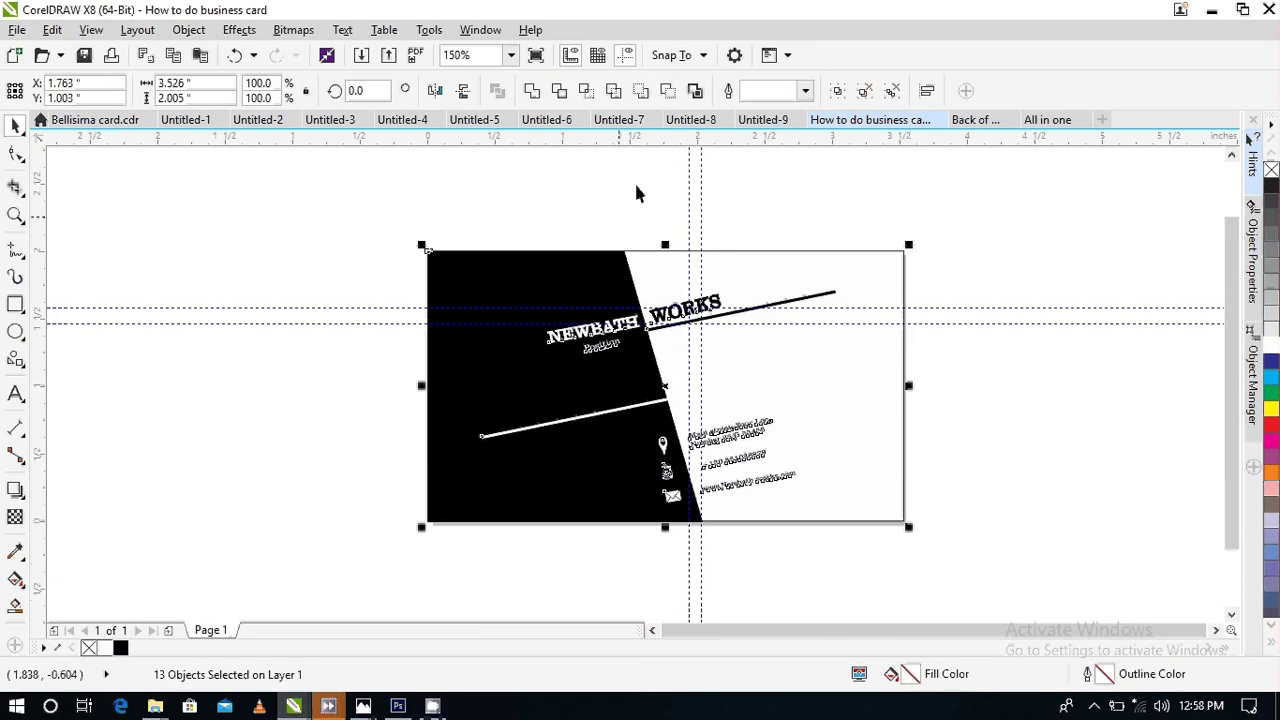
pyautogui.click(1026, 119)
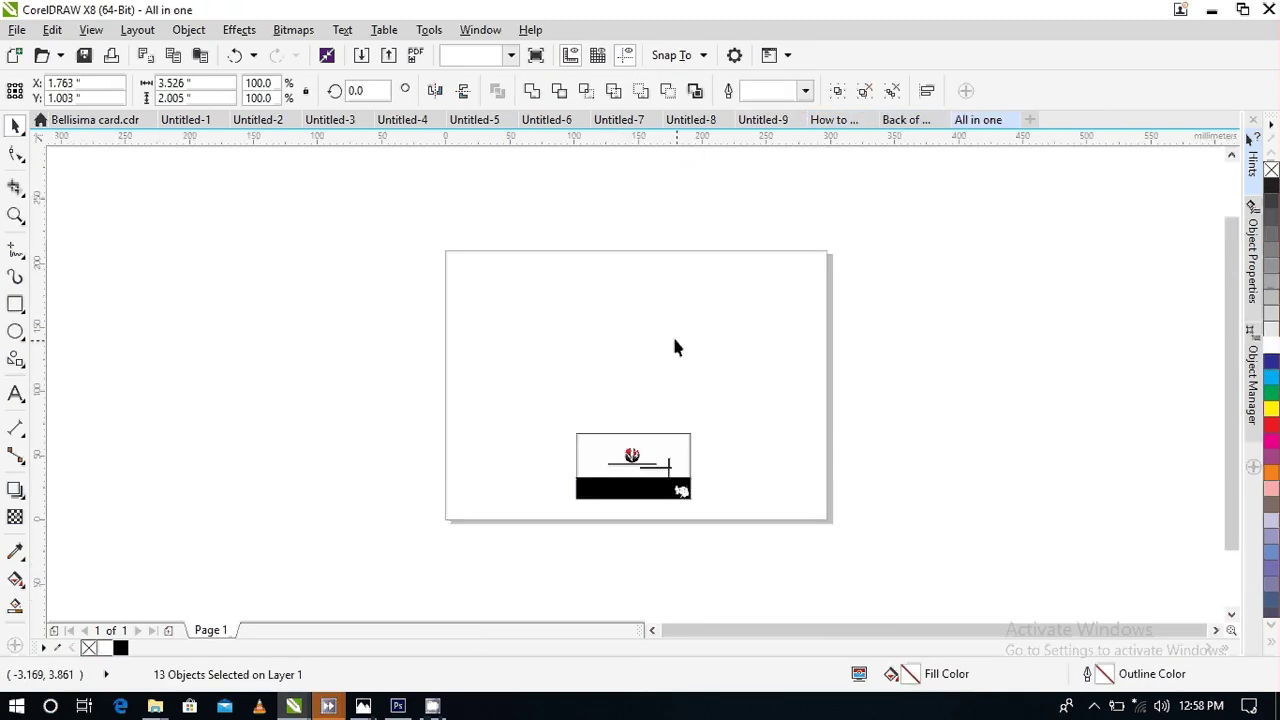
pyautogui.hotkey('ctrl', 'v')
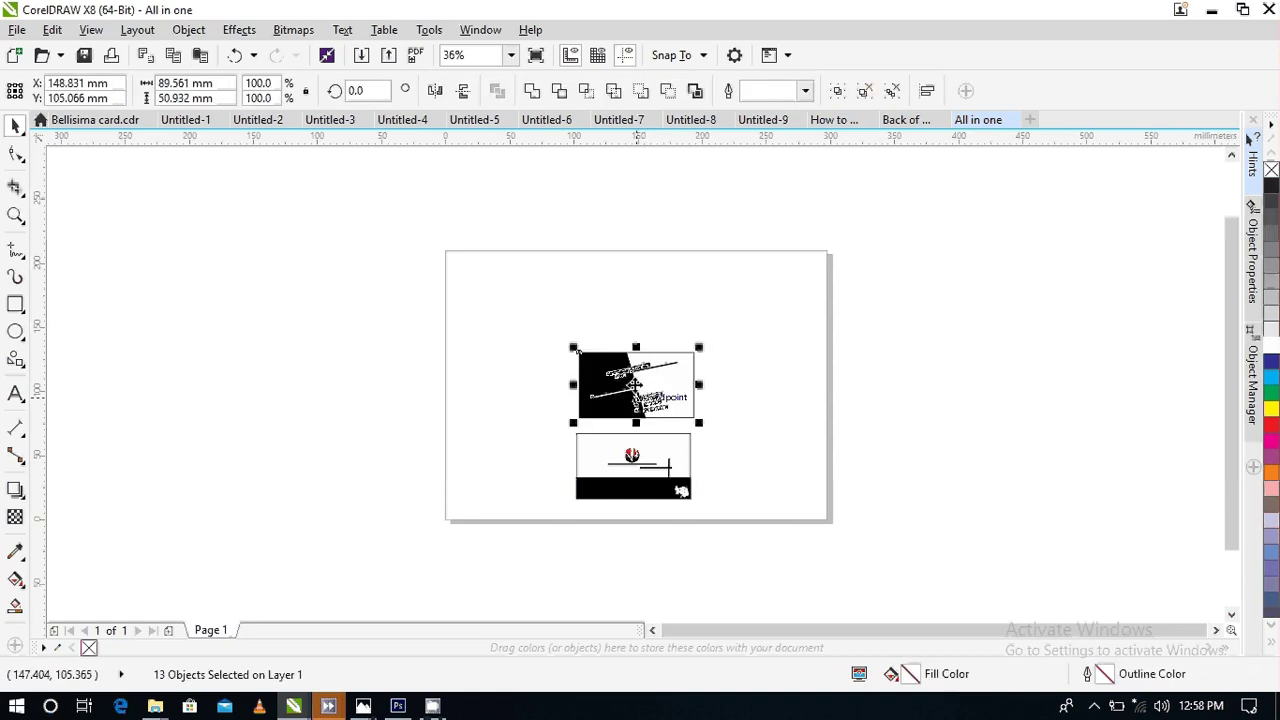
# - Nudge the pasted front design left to X 147.331 mm to line it up with the back below
pyautogui.press('Left')
pyautogui.press('Left')
pyautogui.press('Left')
pyautogui.press('Left')
pyautogui.press('Left')
pyautogui.press('Left')
pyautogui.press('Left')
pyautogui.press('Left')
pyautogui.press('Left')
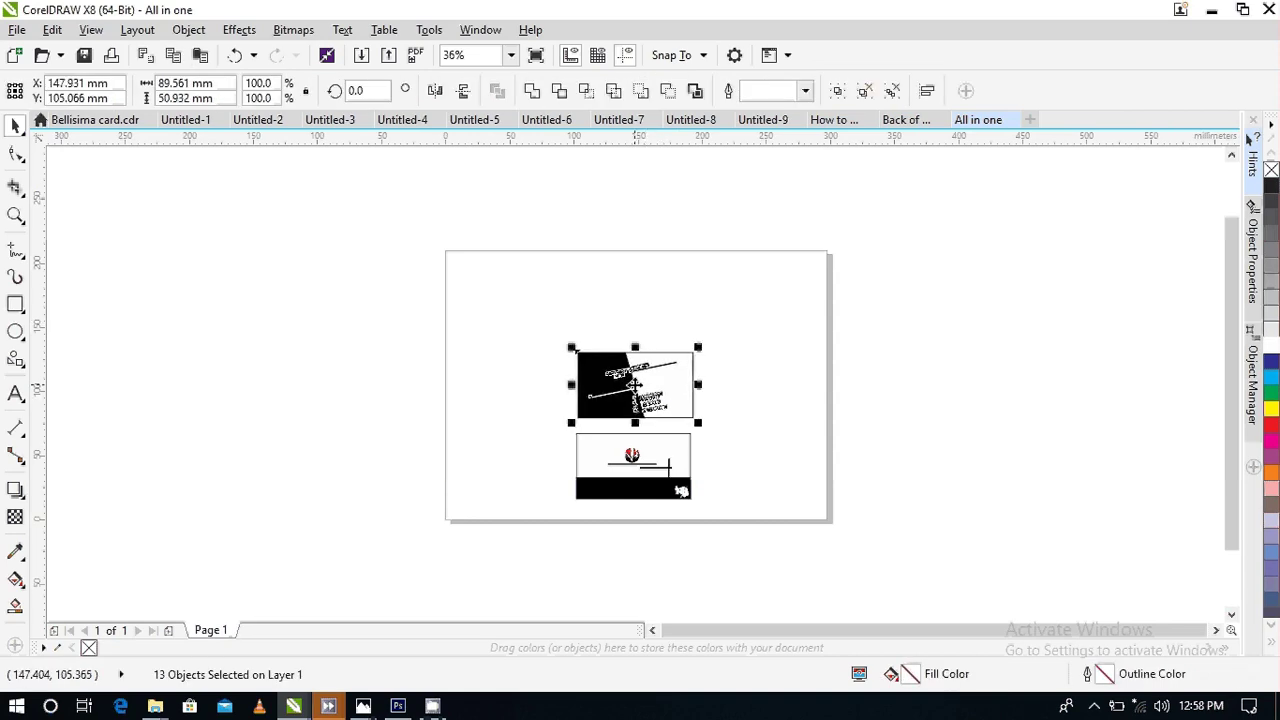
pyautogui.press('Left')
pyautogui.press('Left')
pyautogui.press('Left')
pyautogui.press('Left')
pyautogui.press('Left')
pyautogui.press('Left')
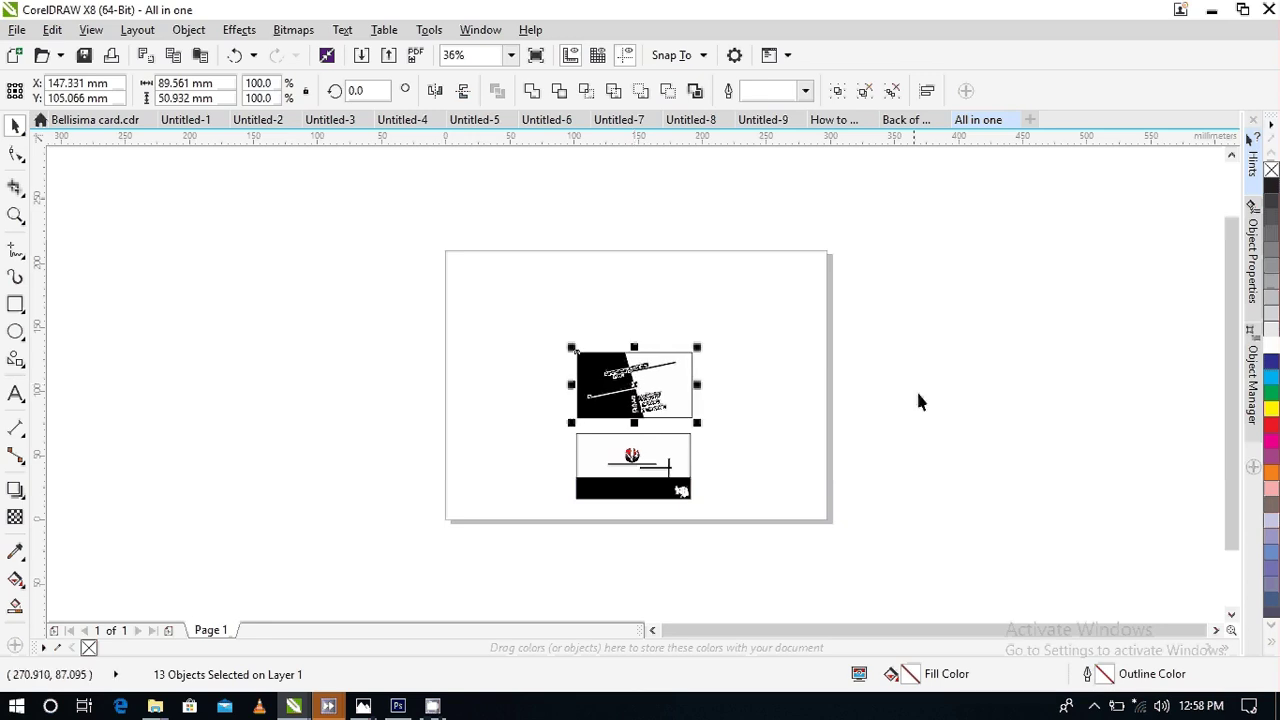
# - Select both card designs and move them up together to about X 153.7 mm and Y 101.8 mm
pyautogui.click(515, 306)
pyautogui.moveTo(415, 240); pyautogui.dragTo(777, 574)
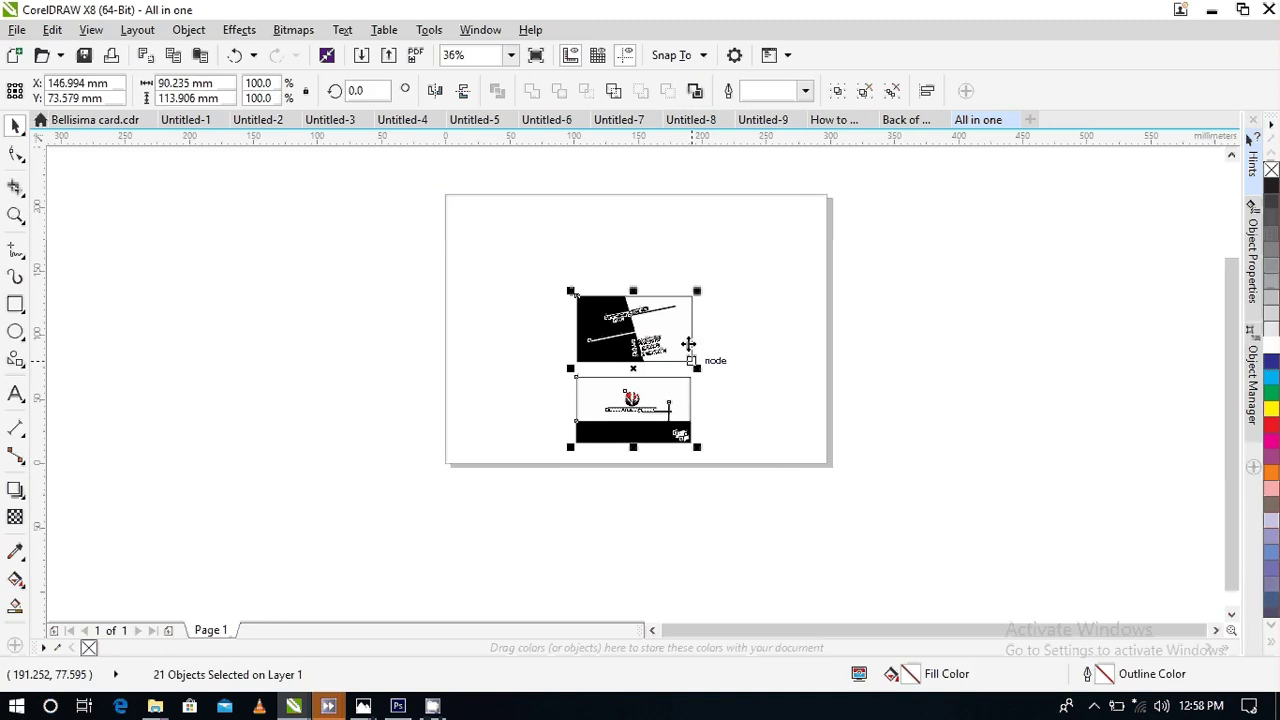
pyautogui.moveTo(697, 291); pyautogui.dragTo(749, 223)
pyautogui.press('Escape')
pyautogui.moveTo(1227, 368); pyautogui.dragTo(1228, 344)
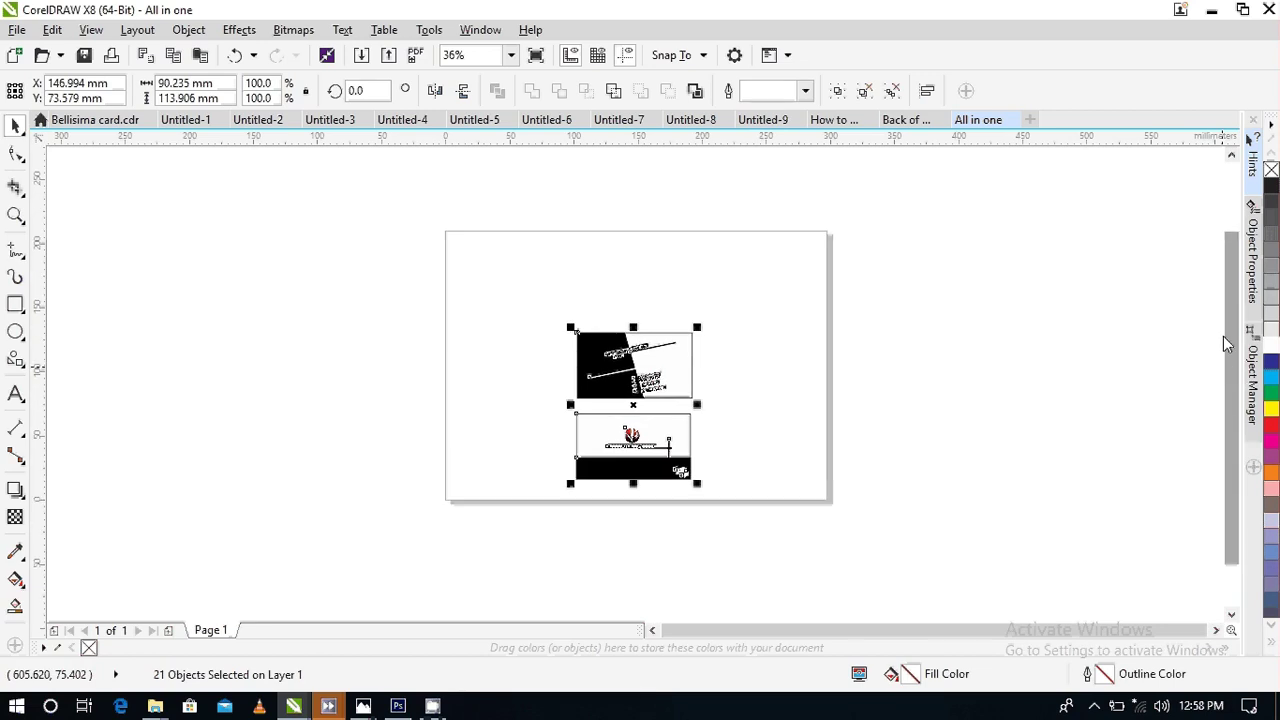
pyautogui.moveTo(628, 405); pyautogui.dragTo(645, 365)
pyautogui.moveTo(709, 286); pyautogui.dragTo(727, 237)
pyautogui.press('Escape')
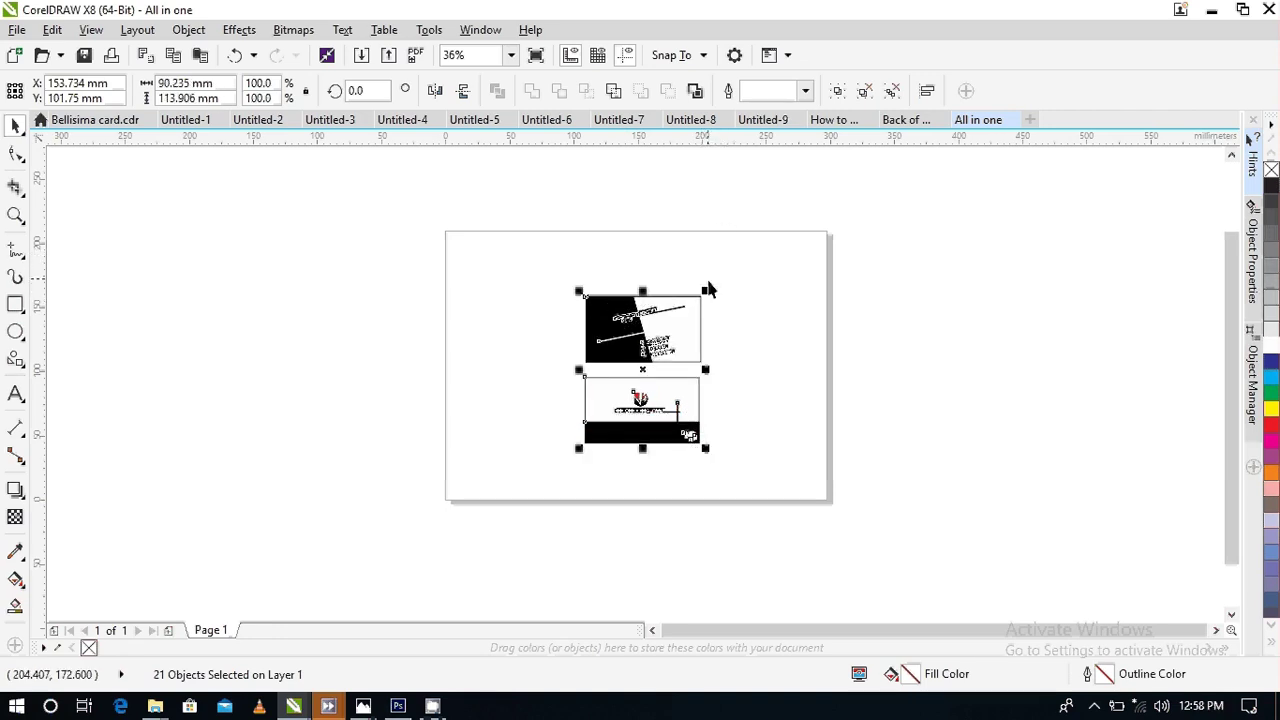
pyautogui.moveTo(707, 289); pyautogui.dragTo(750, 225)
pyautogui.press('Escape')
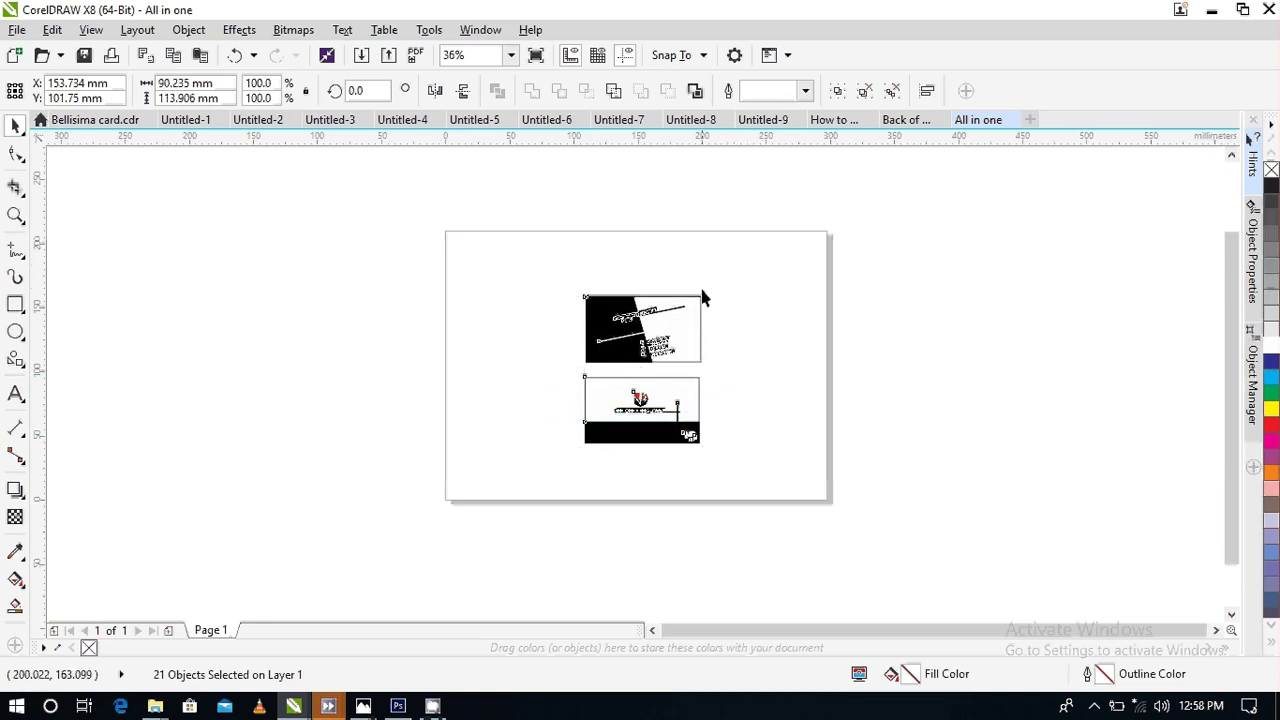
pyautogui.click(702, 292)
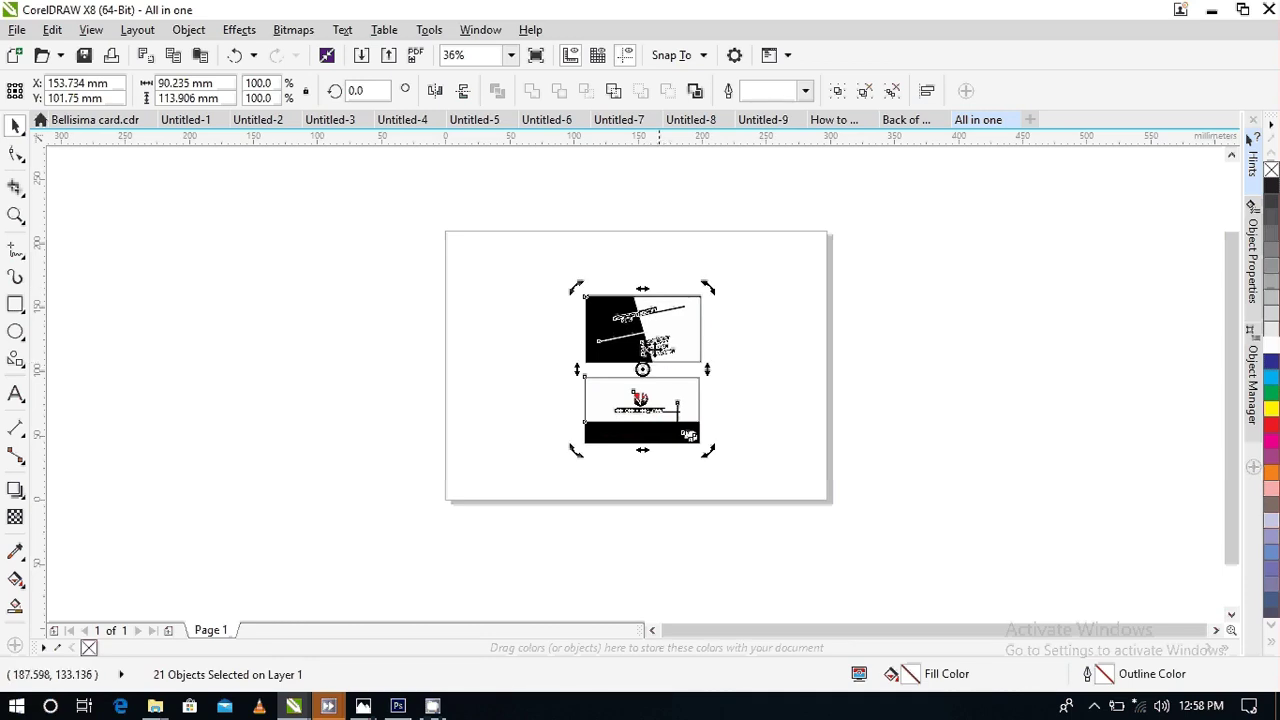
pyautogui.click(698, 314)
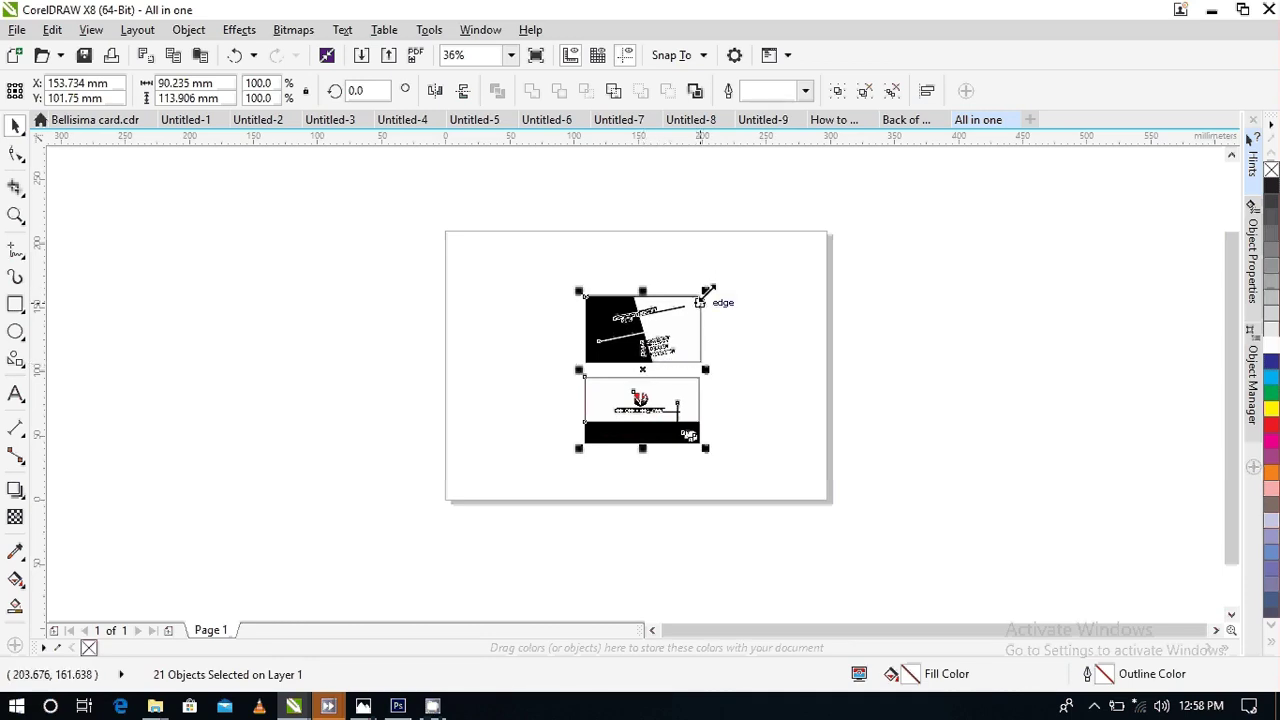
# - Scale both cards together to about 123.6 by 156 mm and center them on the page at about X 148.5 and Y 102.6 mm
pyautogui.moveTo(705, 291); pyautogui.dragTo(750, 232)
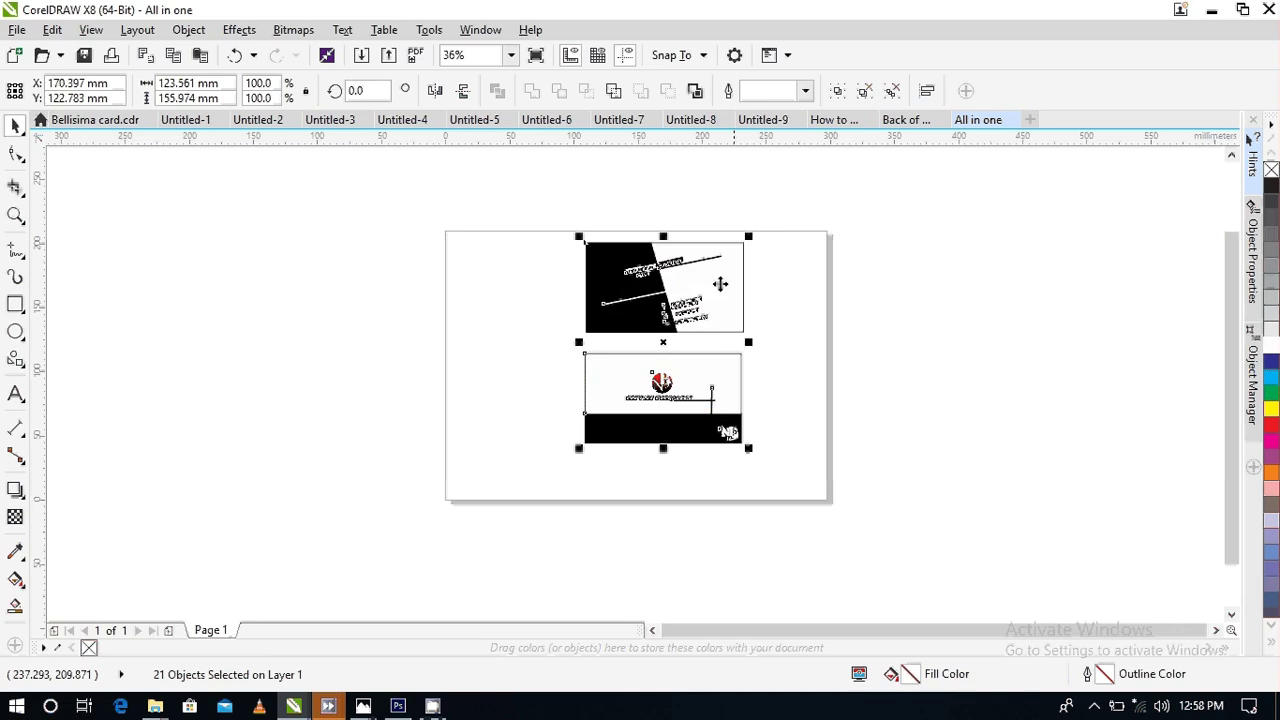
pyautogui.press('Down')
pyautogui.press('Down')
pyautogui.press('Down')
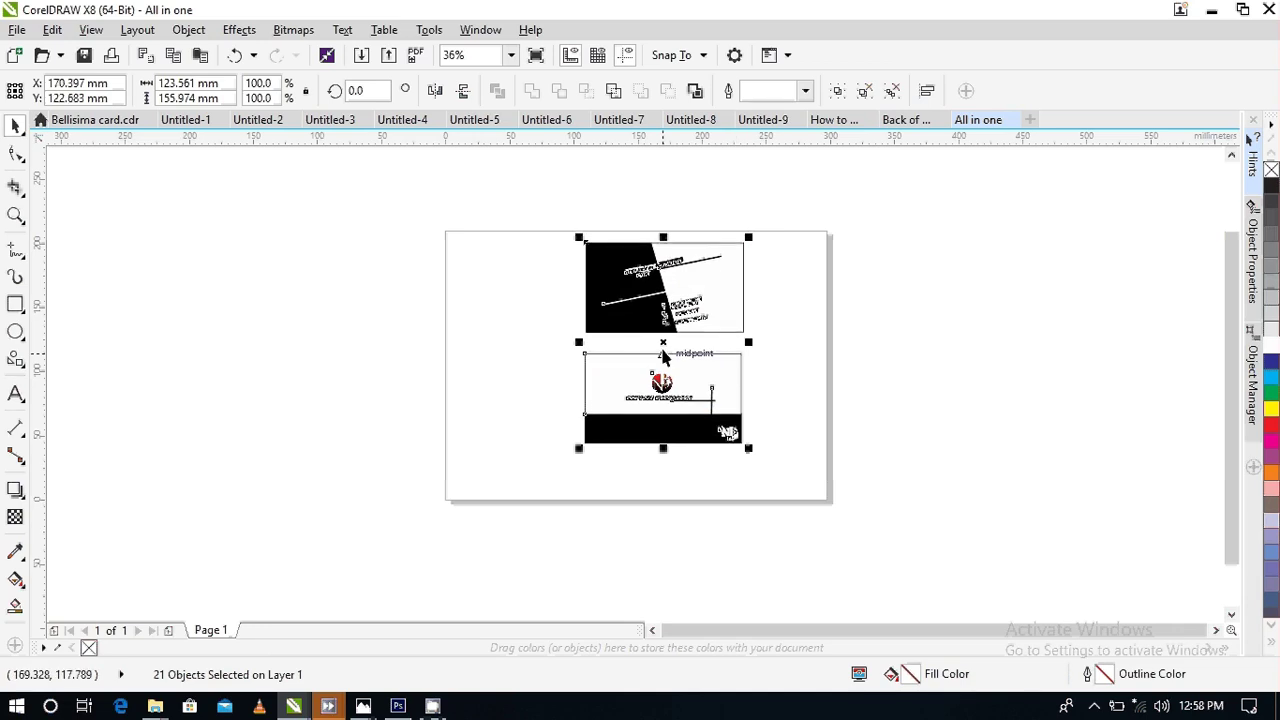
pyautogui.press('Down')
pyautogui.press('Down')
pyautogui.press('Down')
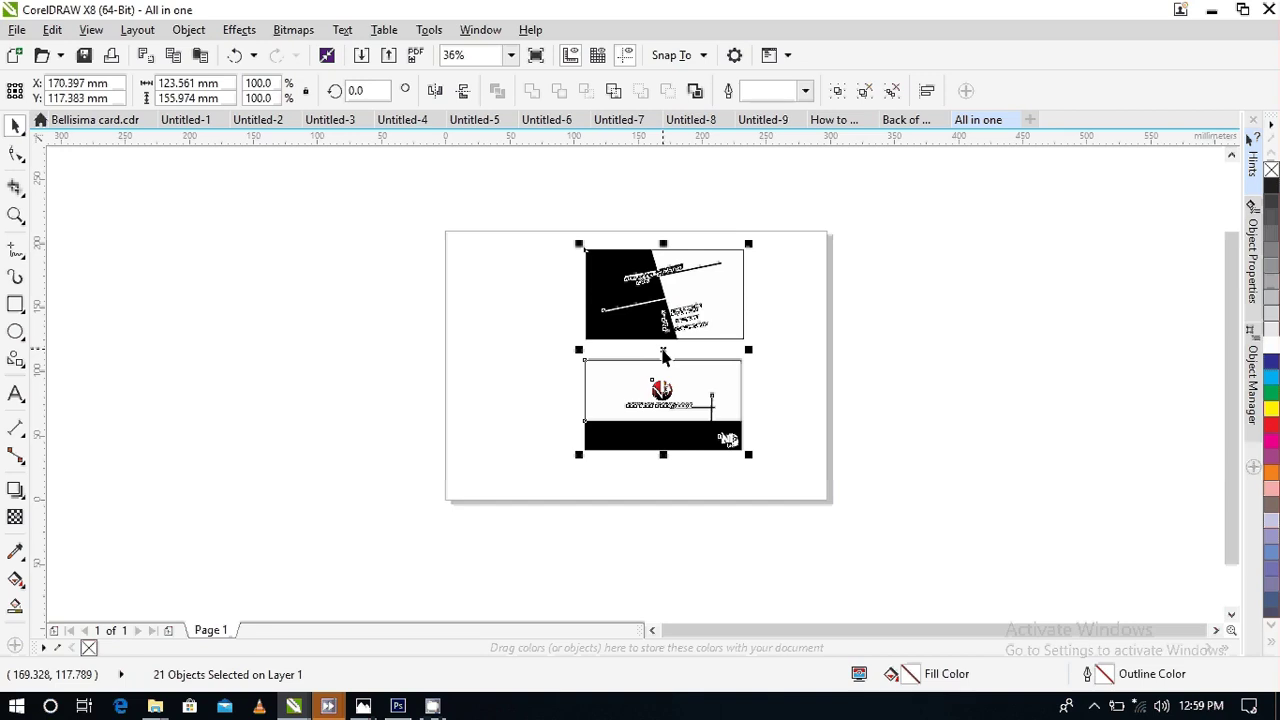
pyautogui.moveTo(663, 352); pyautogui.dragTo(637, 373)
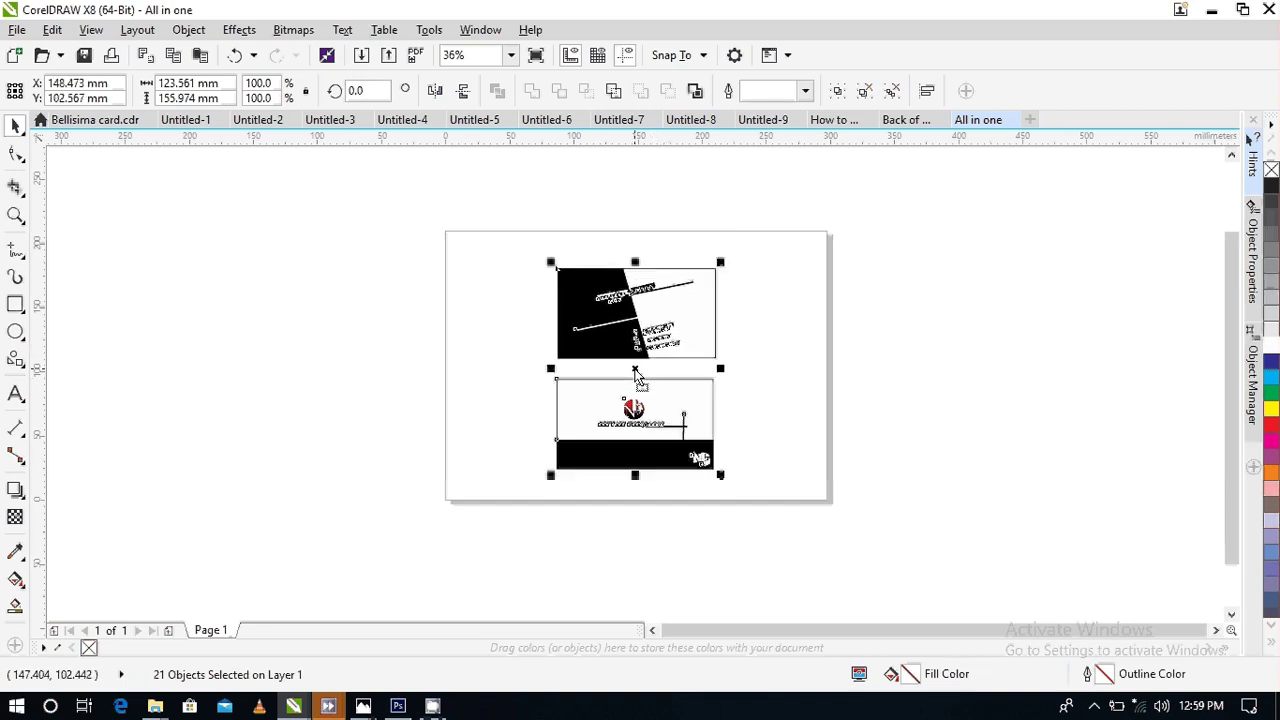
# - Scale both cards together to about 141.1 by 178.1 mm and reposition them at about X 157 and Y 102.8 mm
pyautogui.moveTo(722, 263); pyautogui.dragTo(743, 223)
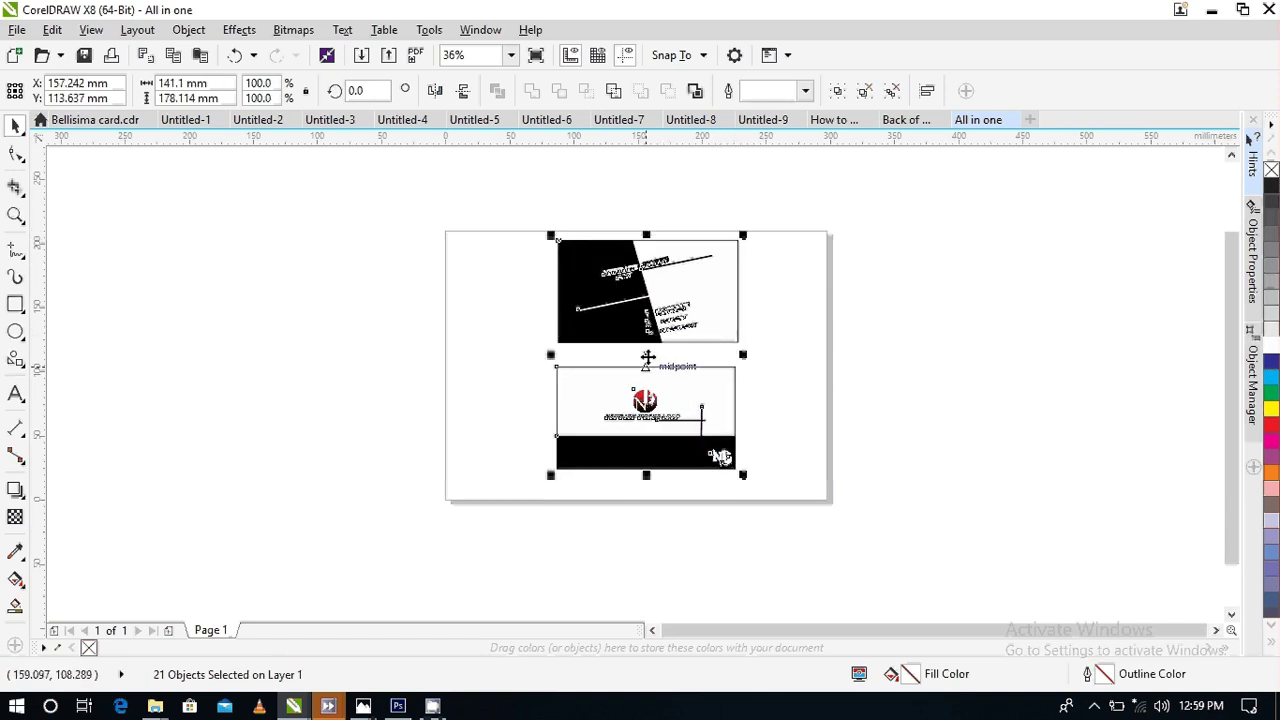
pyautogui.moveTo(643, 357); pyautogui.dragTo(642, 370)
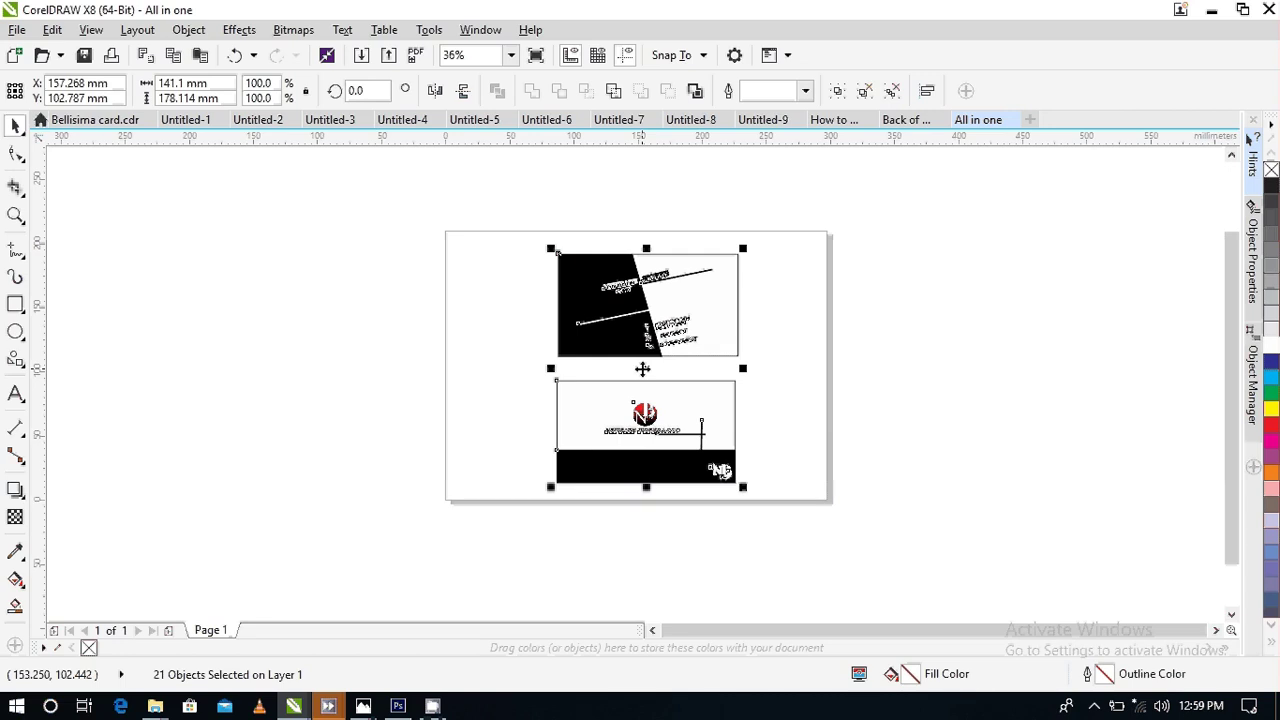
pyautogui.press('Left')
pyautogui.press('Left')
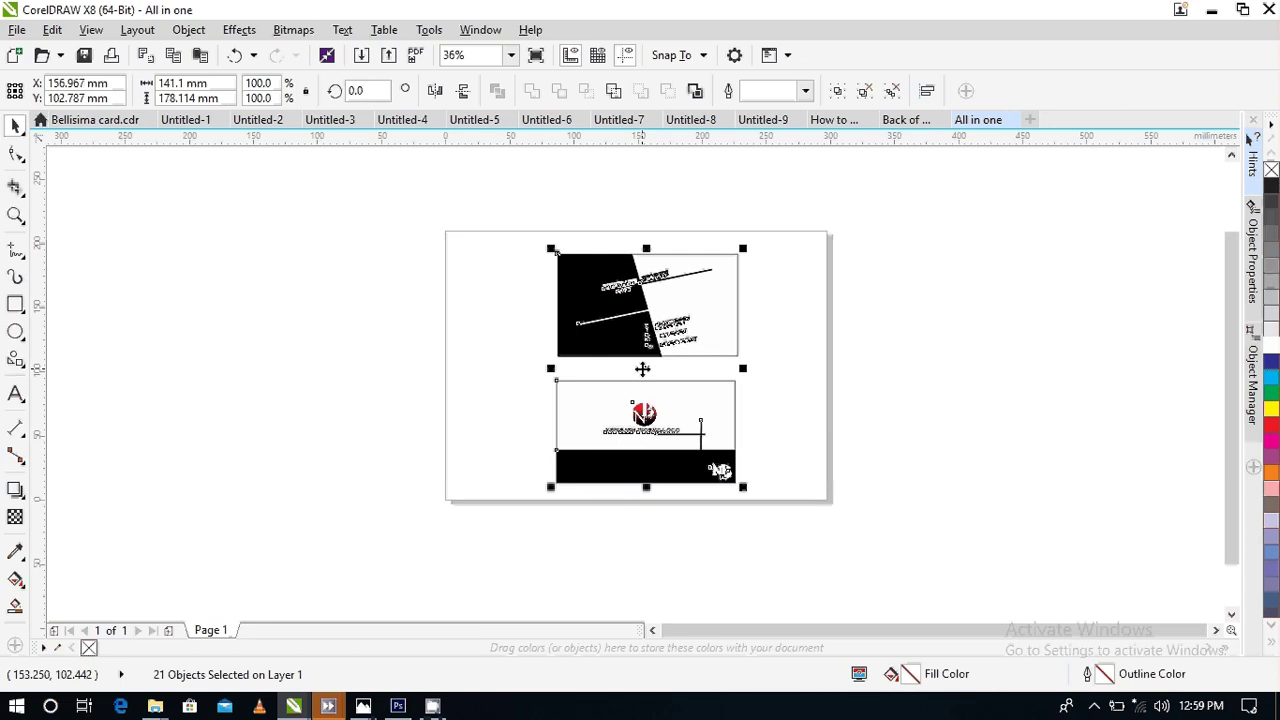
pyautogui.click(756, 341)
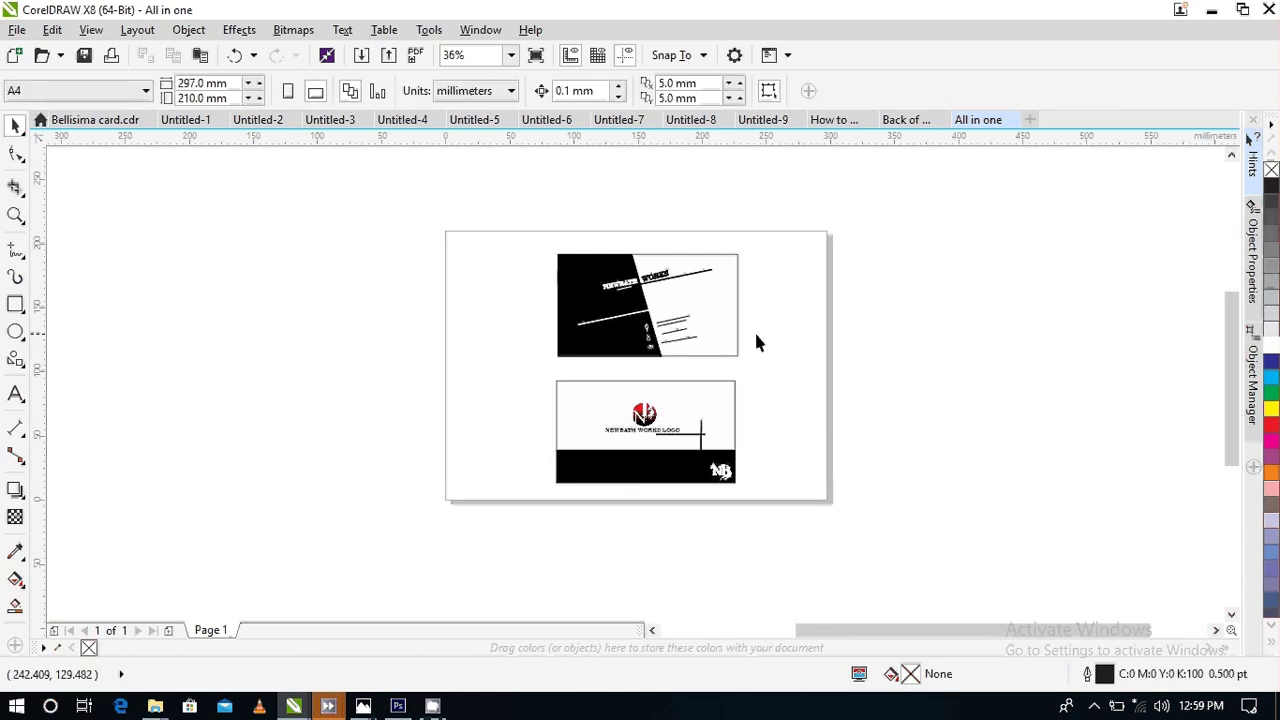
# - Remove the outlines from the white background rectangles of the front and back cards
pyautogui.scroll(2, 755, 335)
pyautogui.click(684, 331)
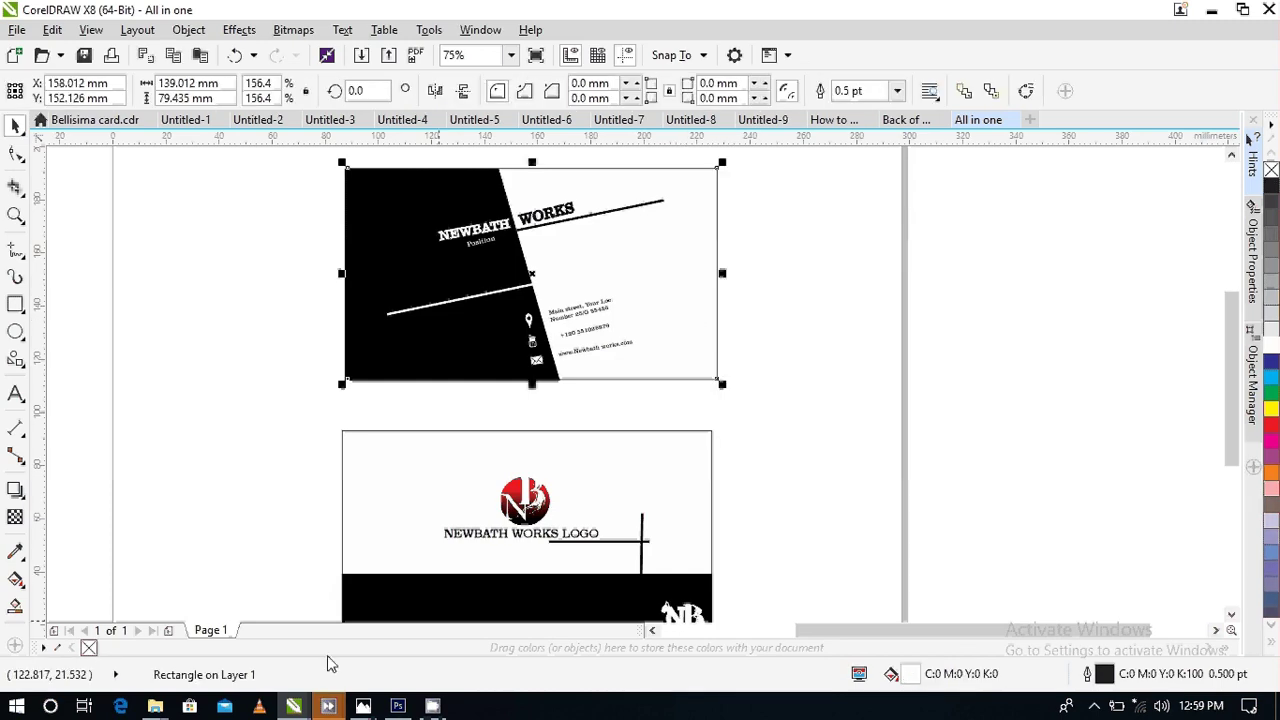
pyautogui.rightClick(89, 647)
pyautogui.click(137, 463)
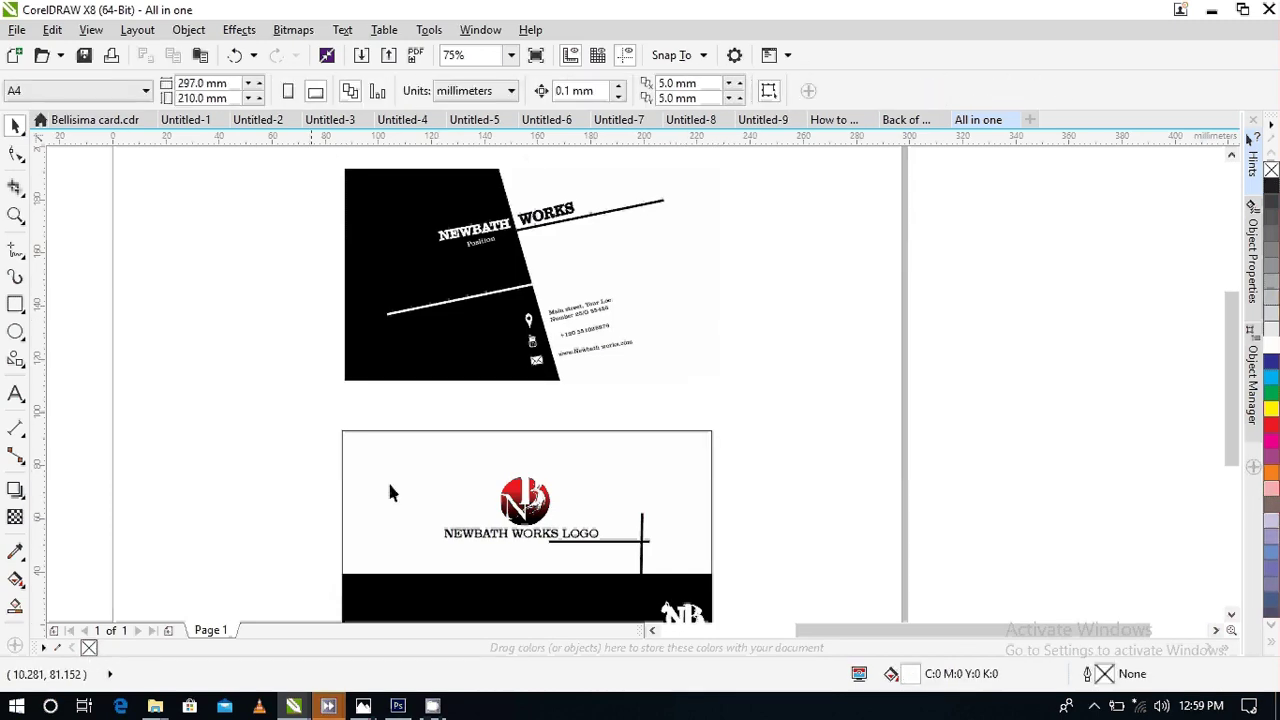
pyautogui.click(677, 497)
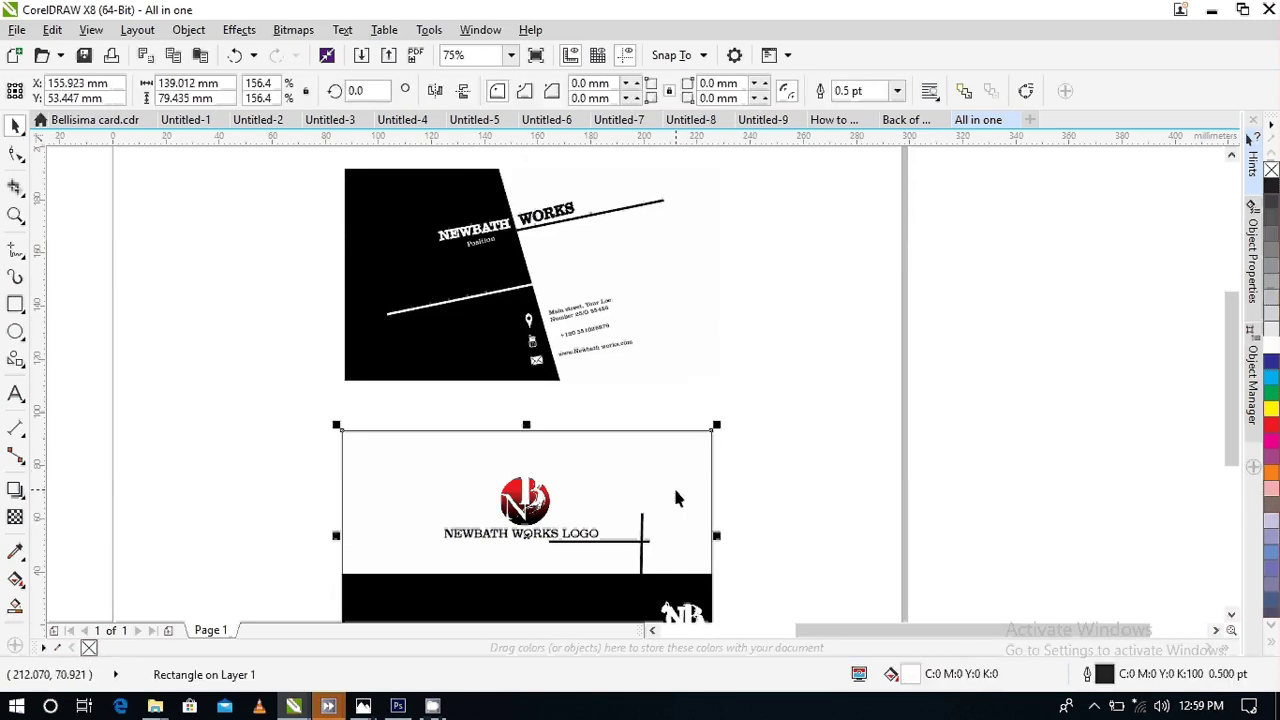
pyautogui.rightClick(89, 647)
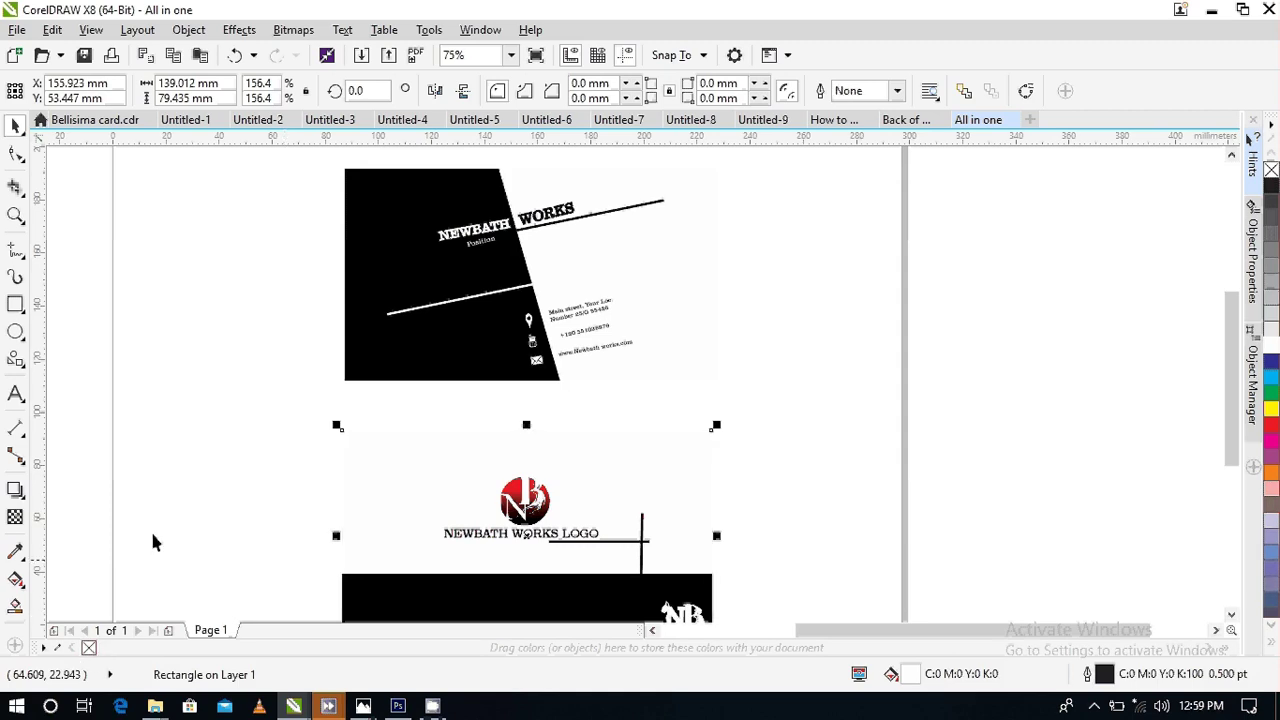
pyautogui.click(293, 430)
# - Add a page-sized 297 by 210 mm rectangle behind both cards and fill it with 50% black grey
pyautogui.moveTo(1232, 318); pyautogui.dragTo(1232, 360)
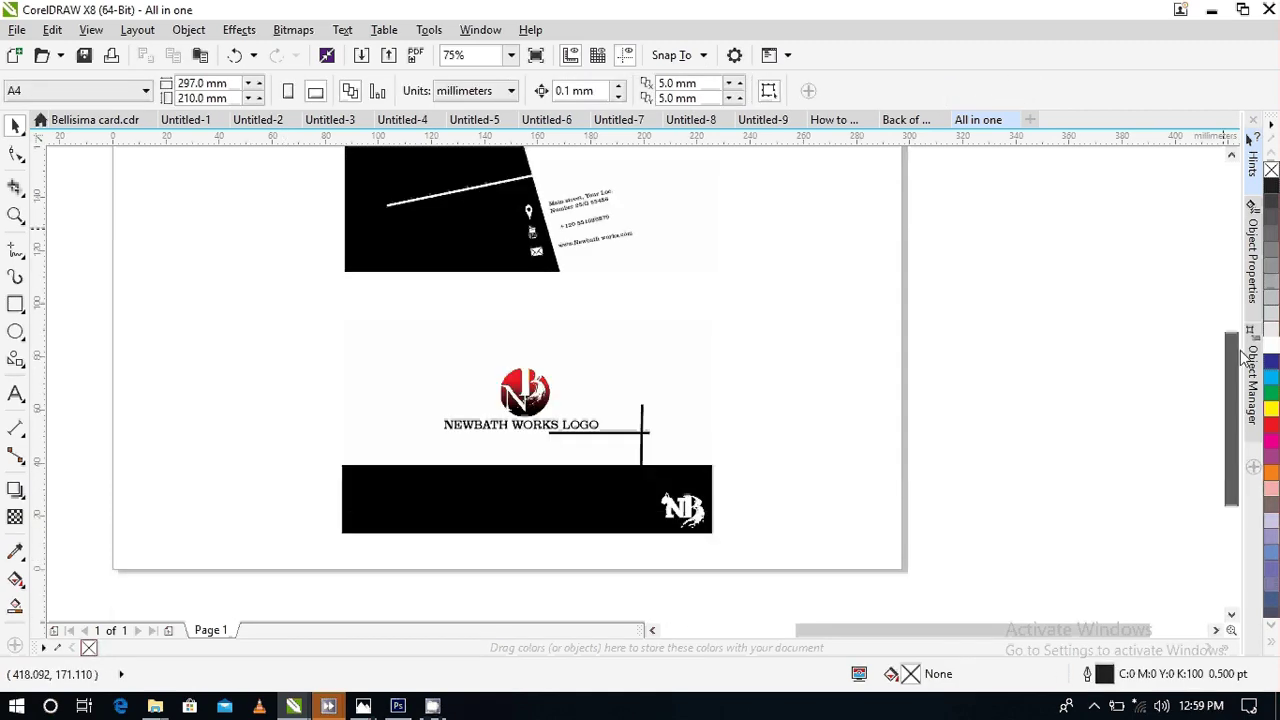
pyautogui.scroll(1, 817, 478)
pyautogui.scroll(-1, 800, 477)
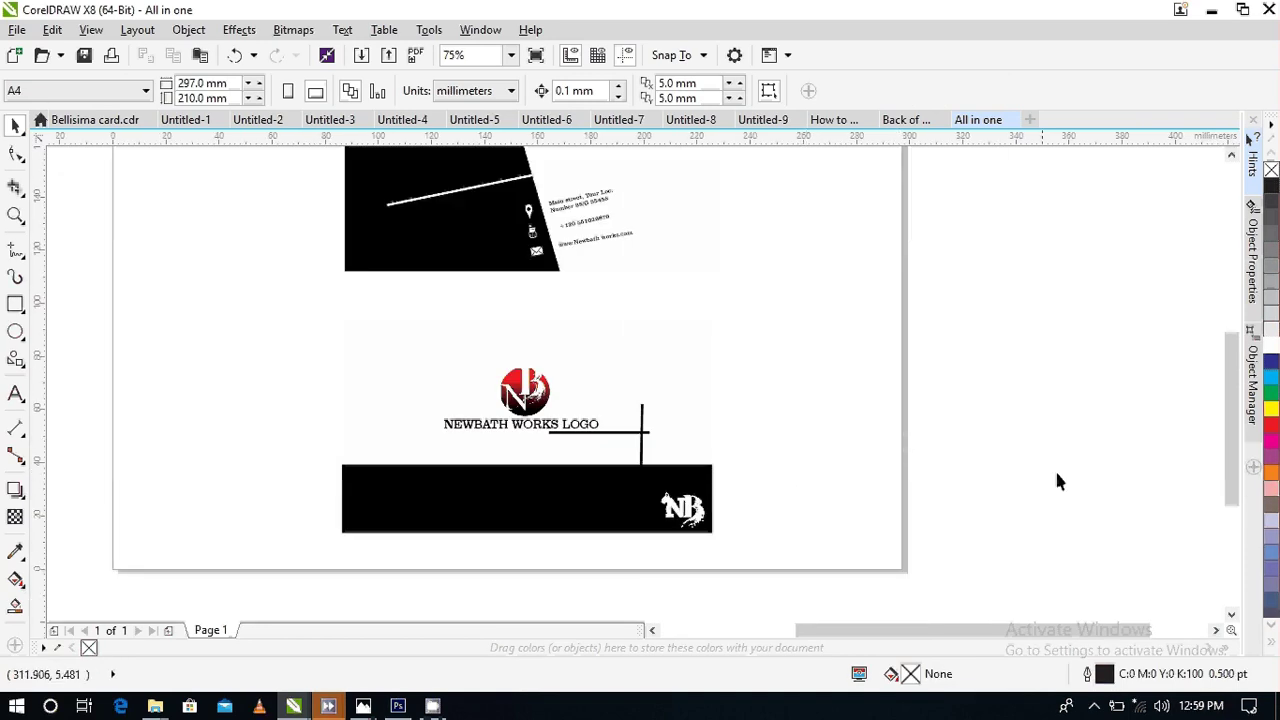
pyautogui.scroll(-1, 1080, 450)
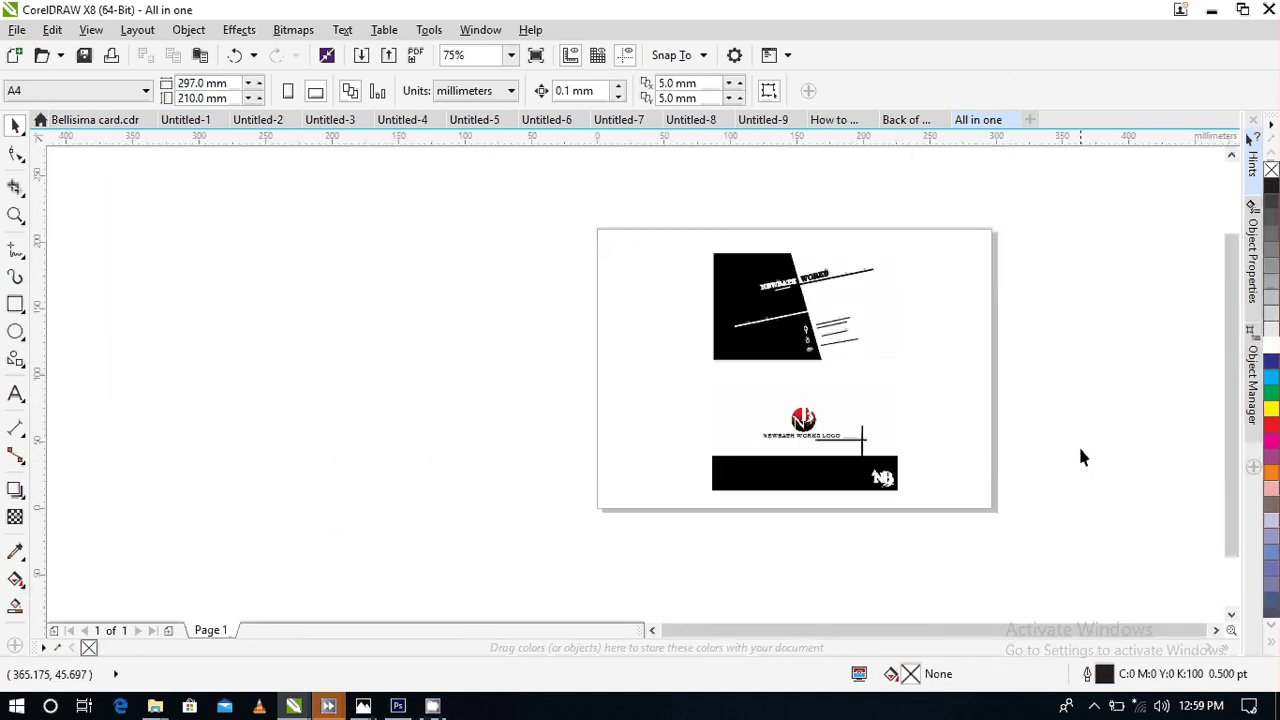
pyautogui.doubleClick(15, 304)
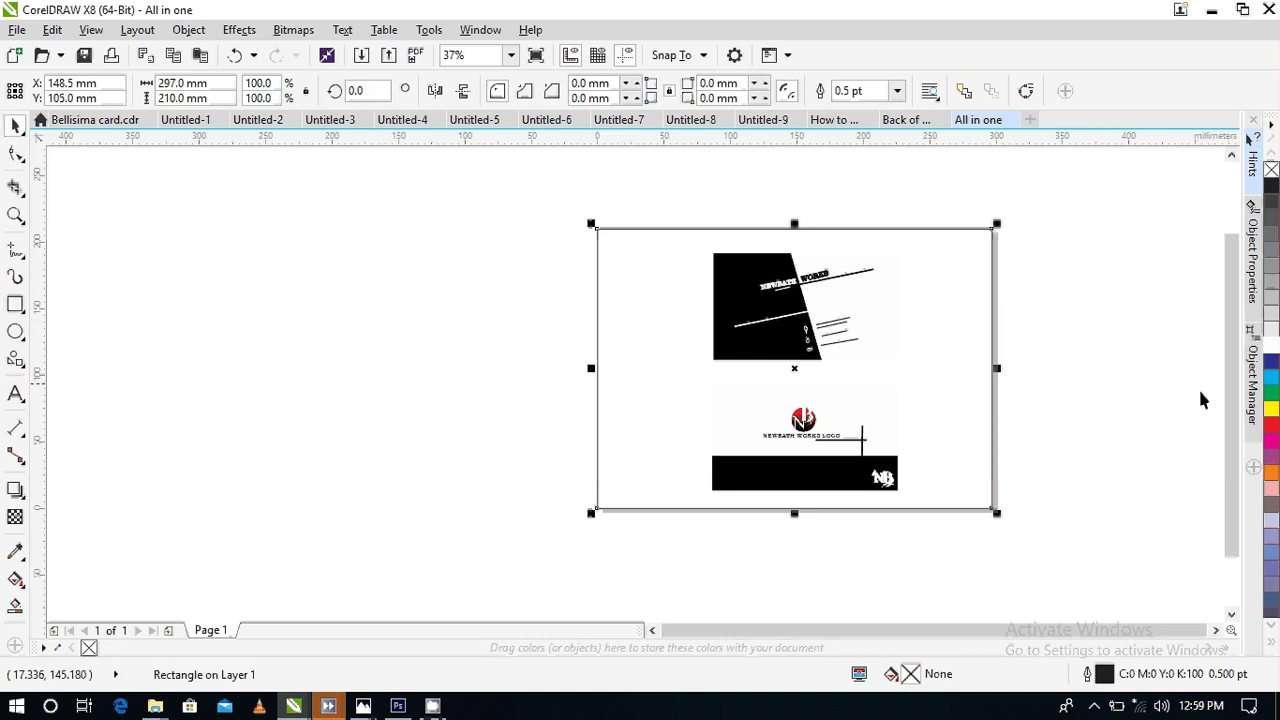
pyautogui.click(1270, 318)
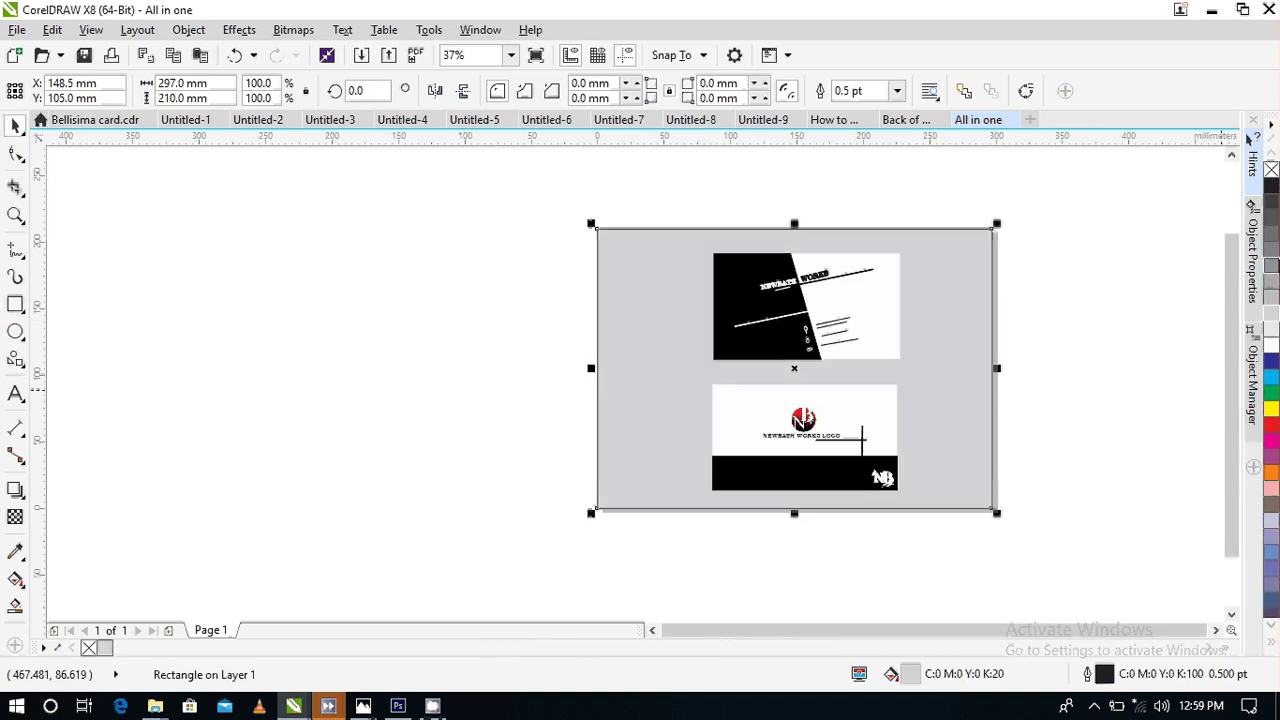
pyautogui.click(1273, 262)
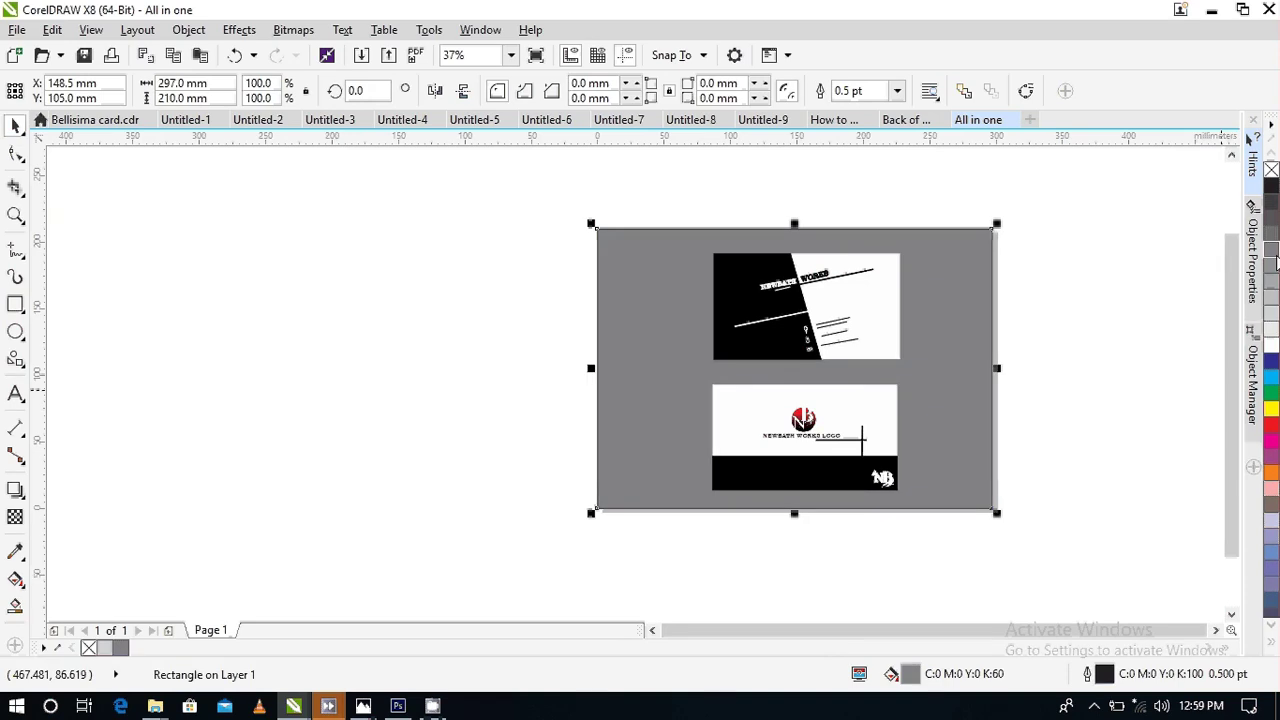
pyautogui.click(1272, 271)
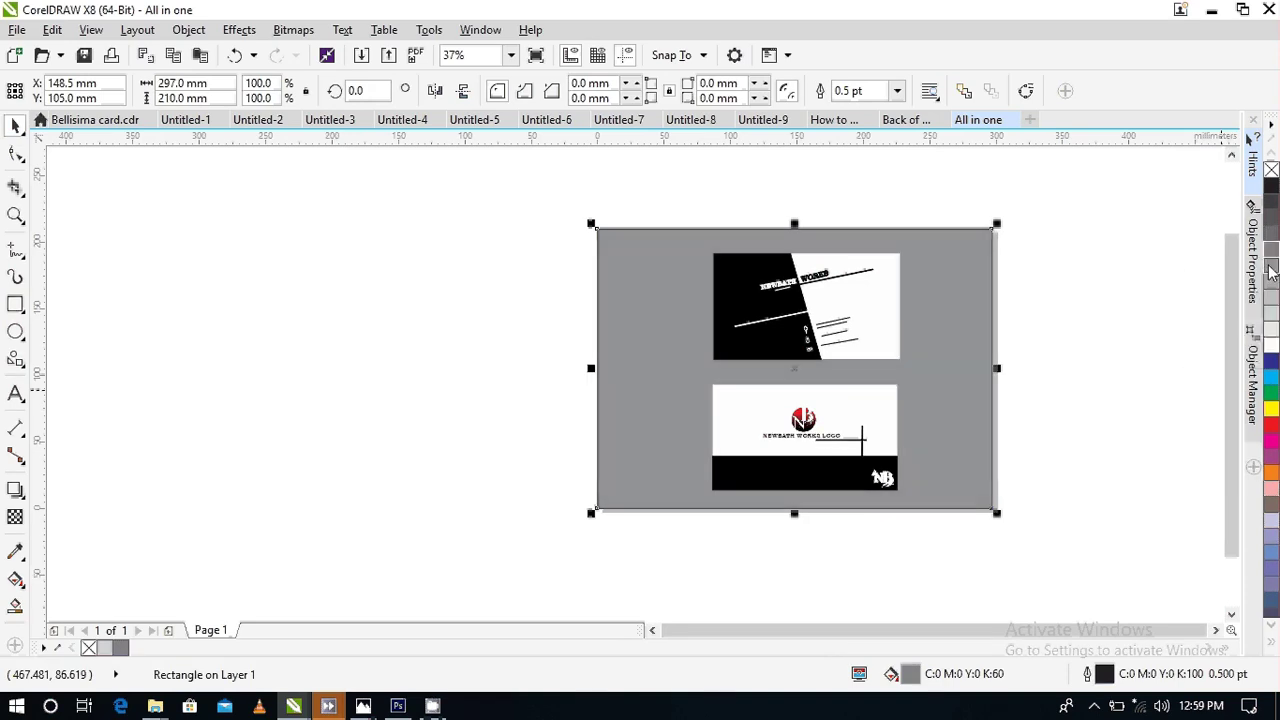
pyautogui.click(1110, 430)
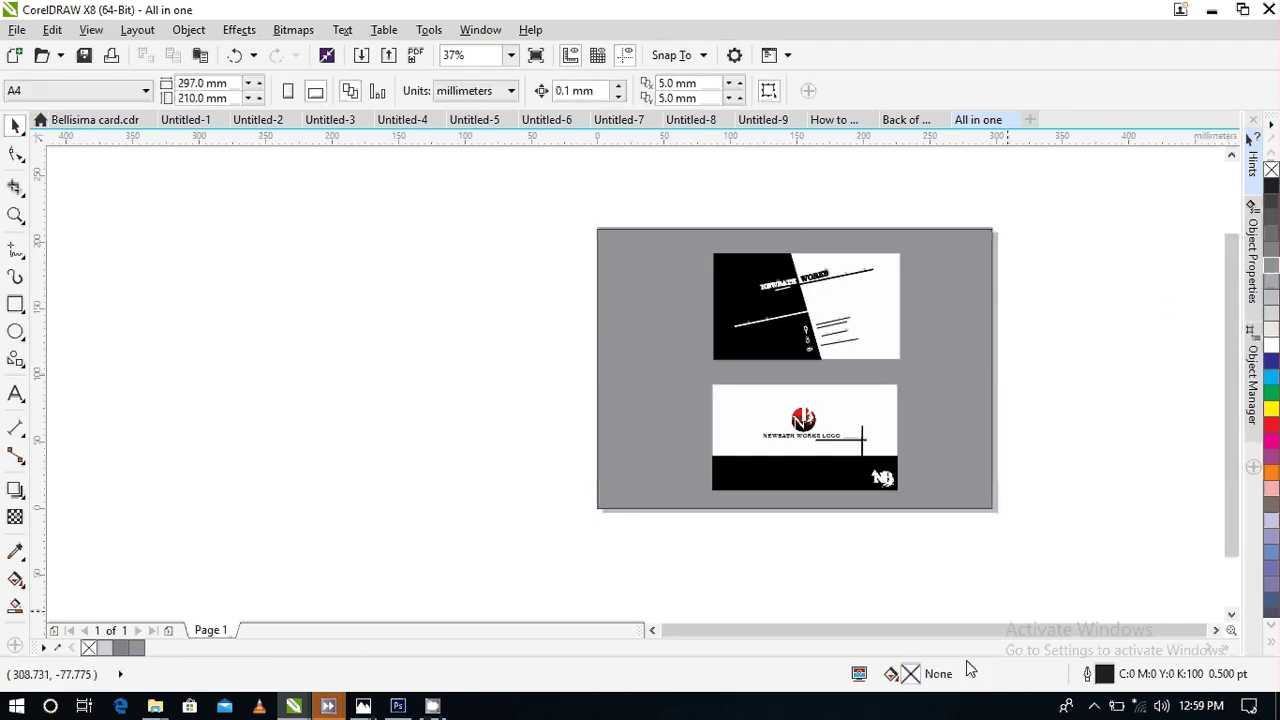
# - Choose JPG - JPEG Bitmaps as the export format for All in one, check the export preview and close it without exporting
pyautogui.scroll(2, 894, 443)
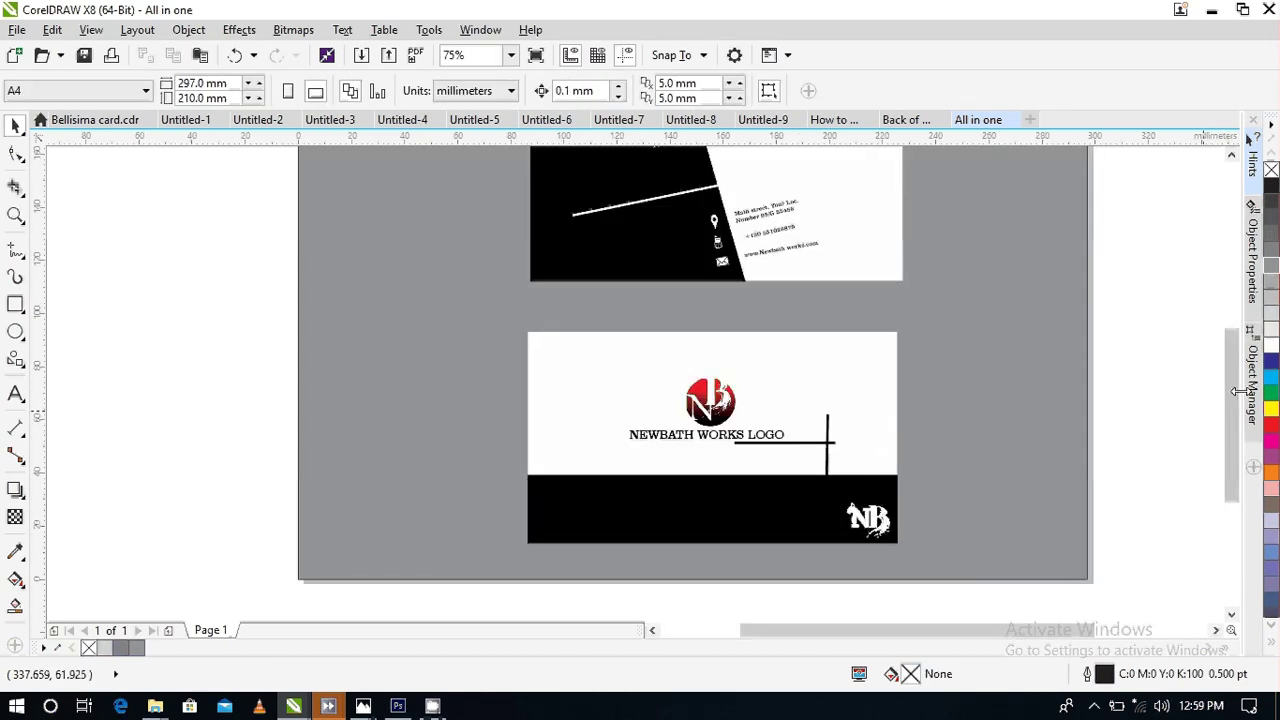
pyautogui.moveTo(1228, 399); pyautogui.dragTo(1224, 372)
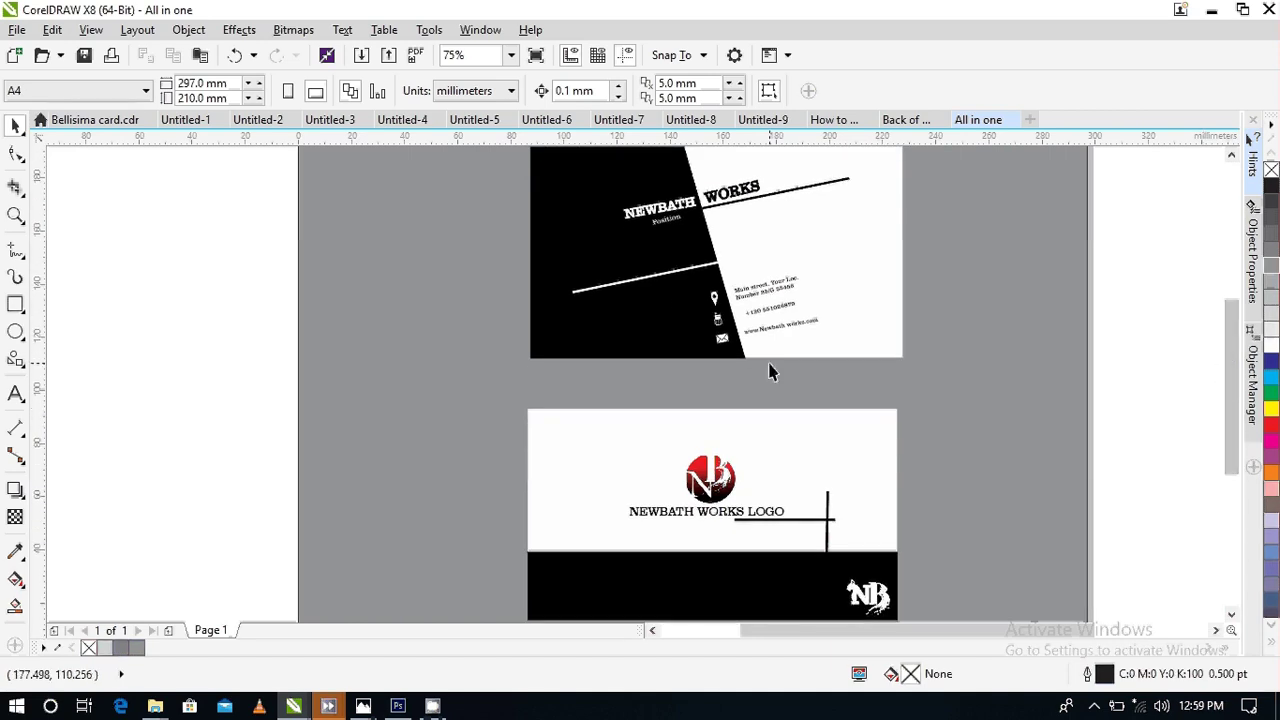
pyautogui.click(389, 55)
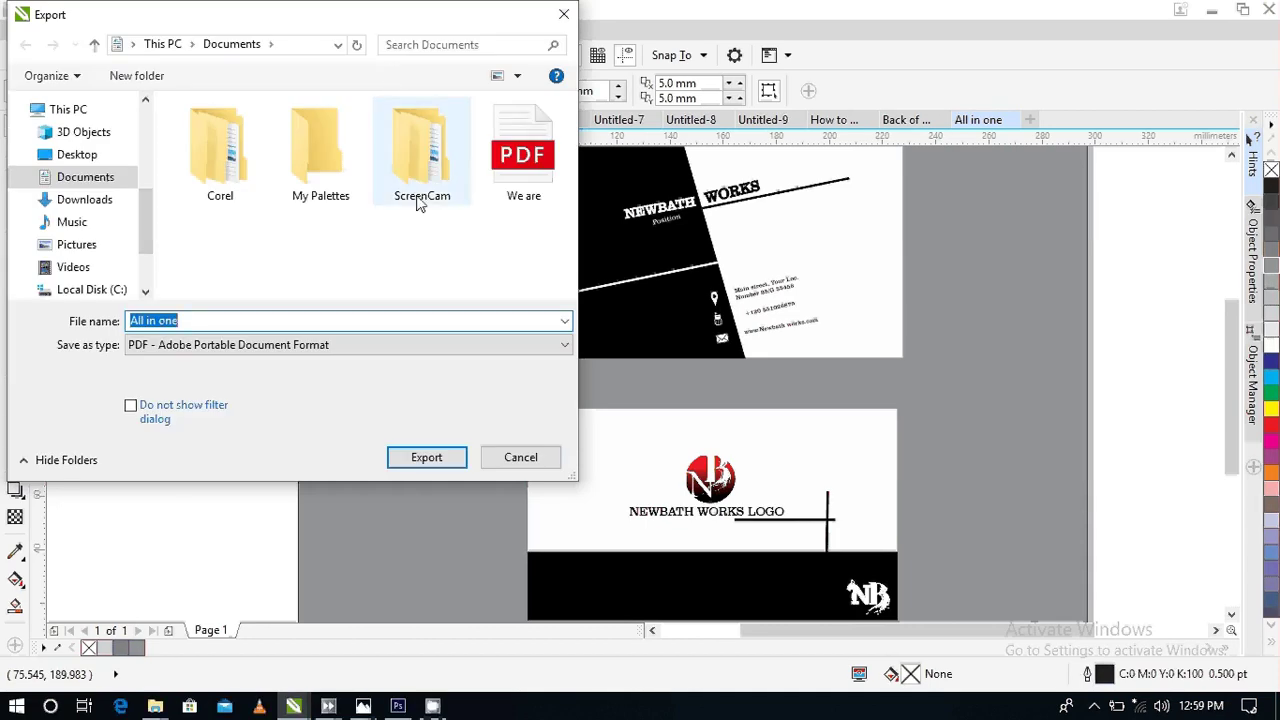
pyautogui.click(551, 345)
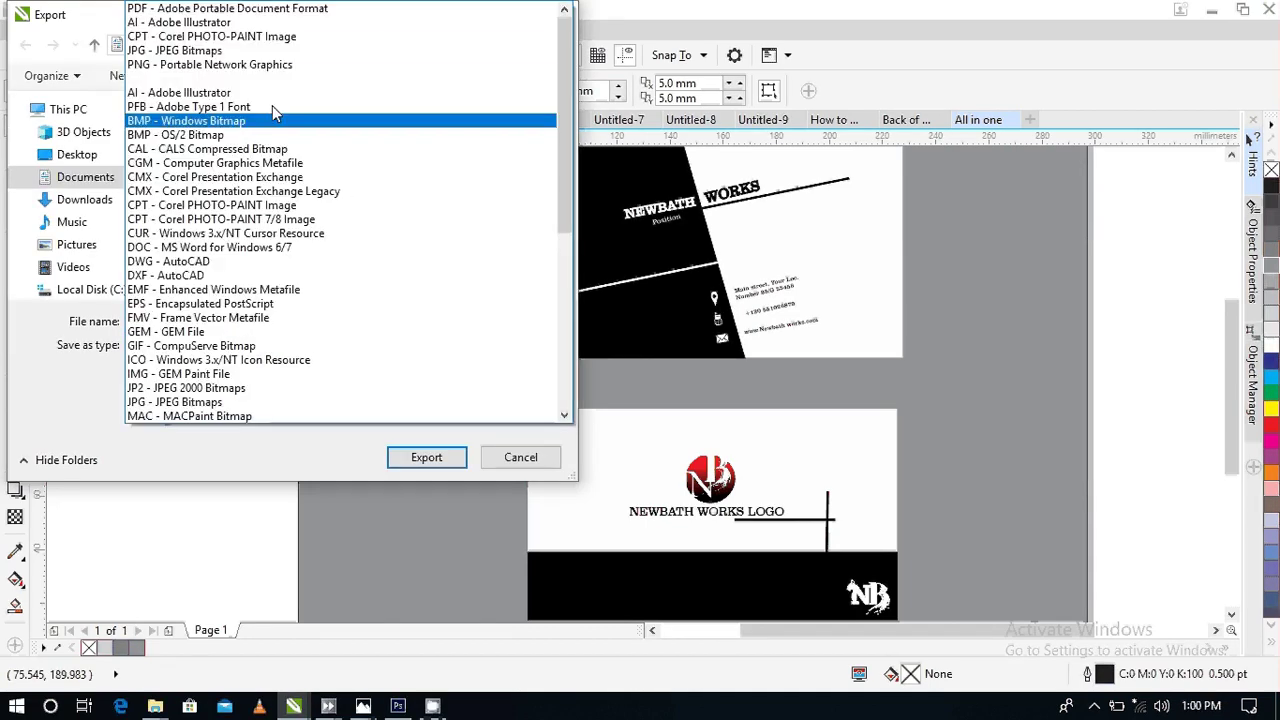
pyautogui.click(255, 52)
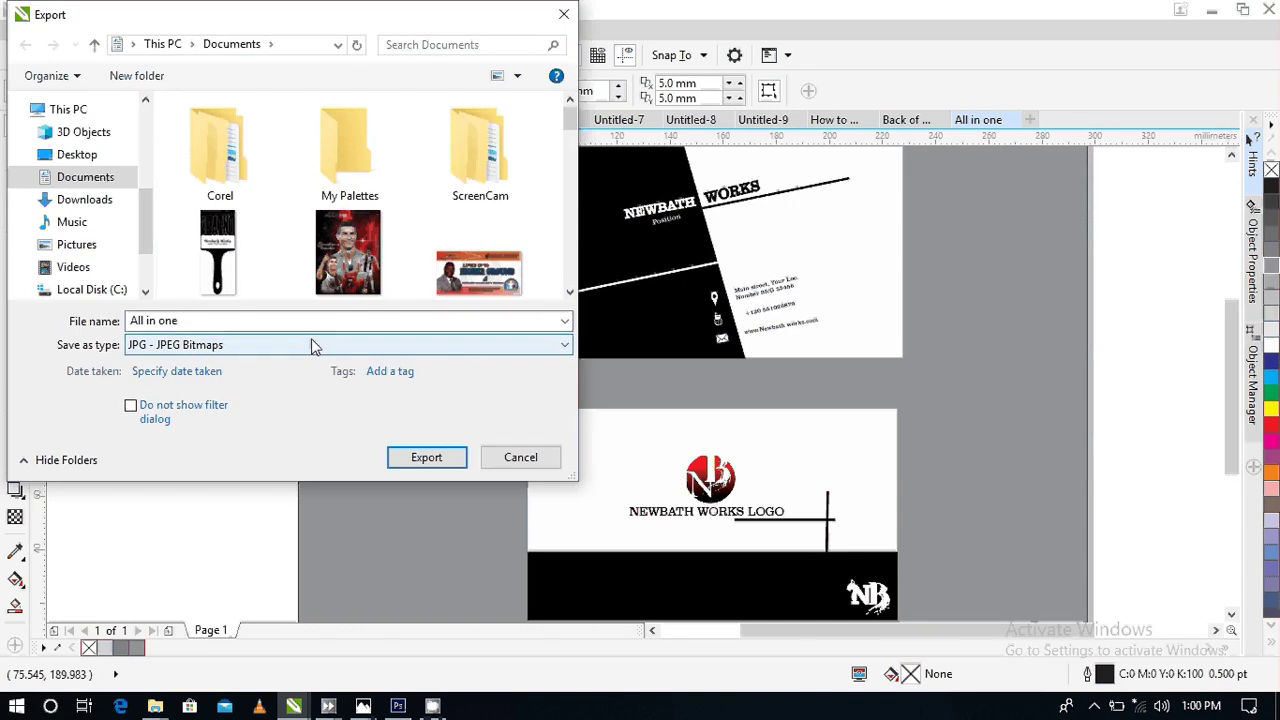
pyautogui.click(424, 457)
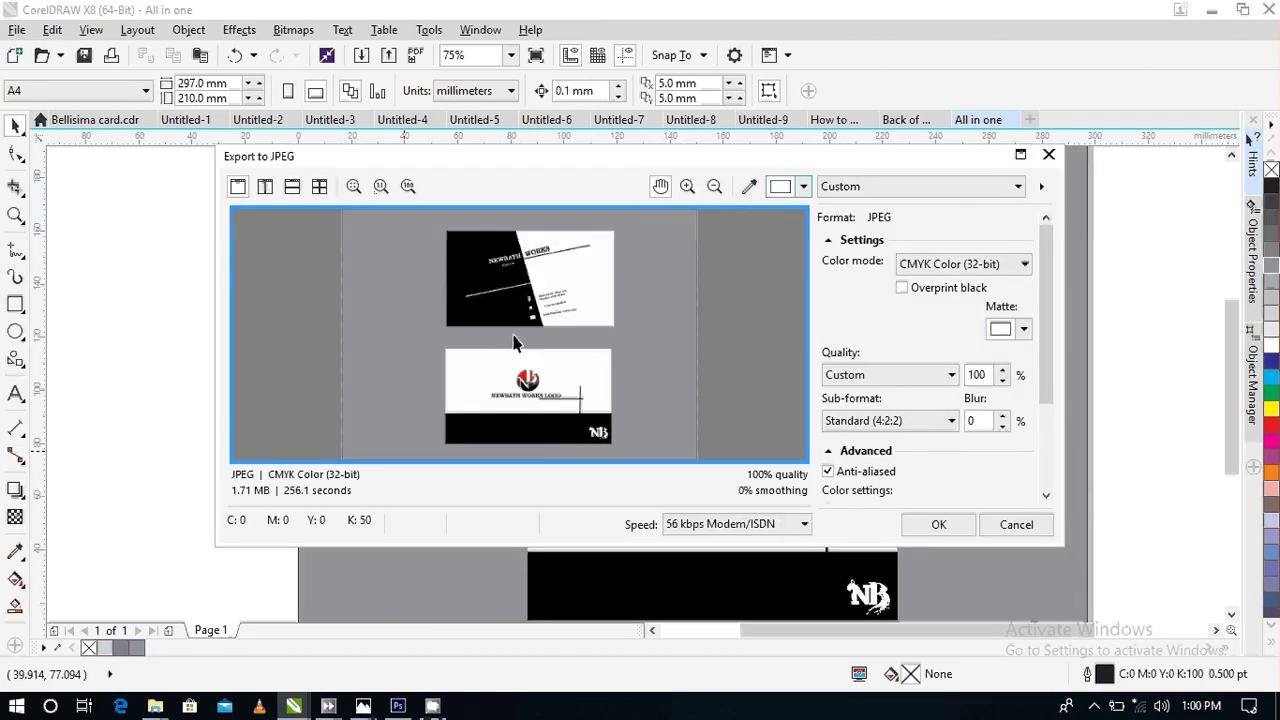
pyautogui.click(1048, 154)
# - Remove the outline from the grey background rectangle and export All in one as a JPG in the Documents folder
pyautogui.click(451, 369)
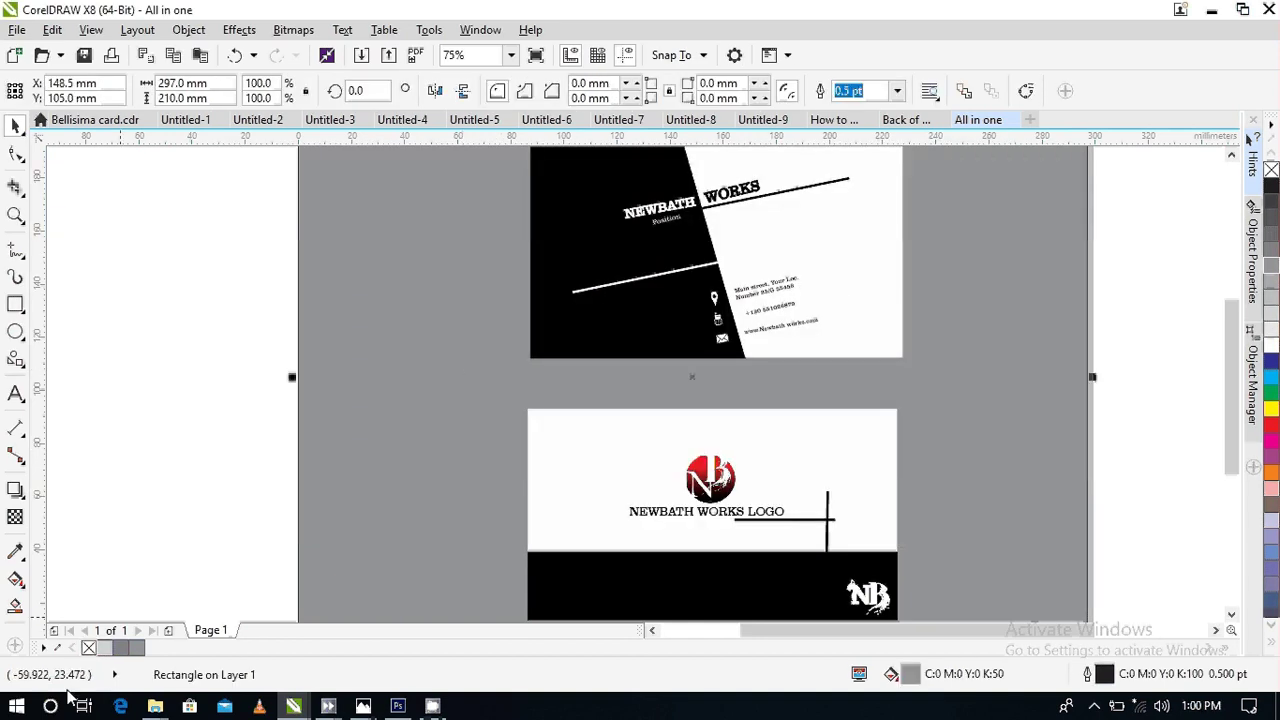
pyautogui.rightClick(89, 648)
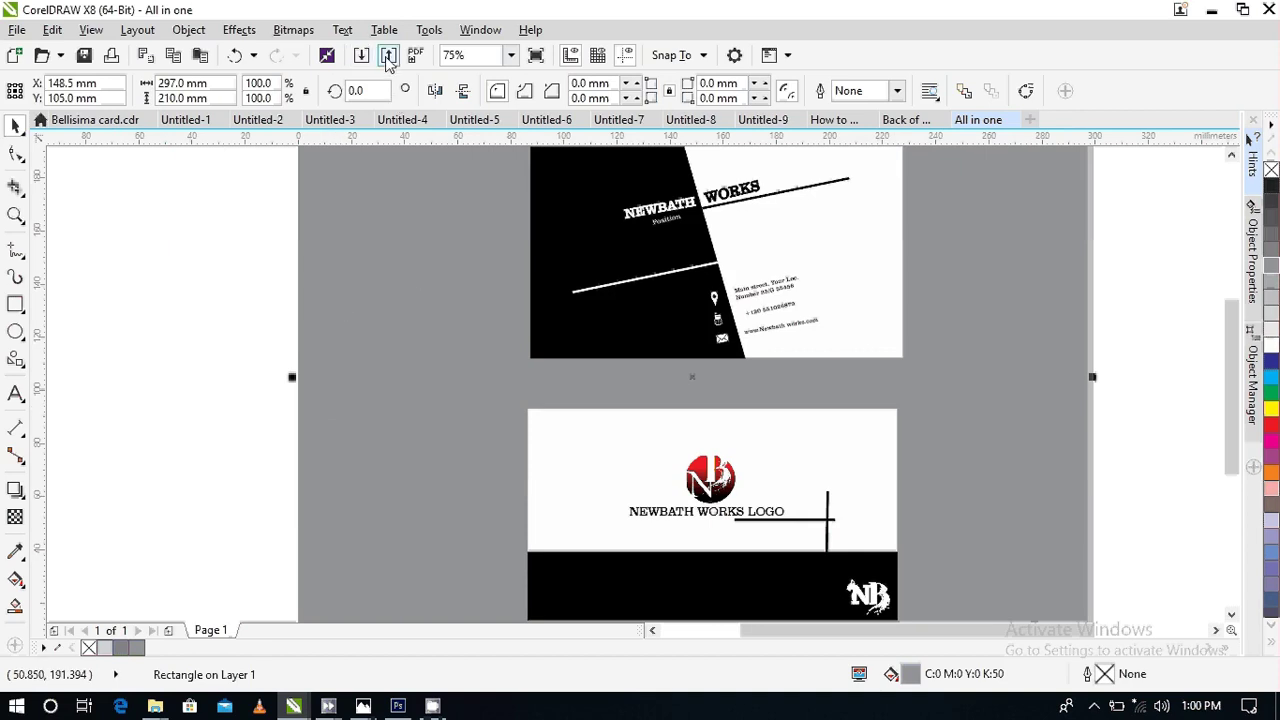
pyautogui.hotkey('ctrl', 'e')
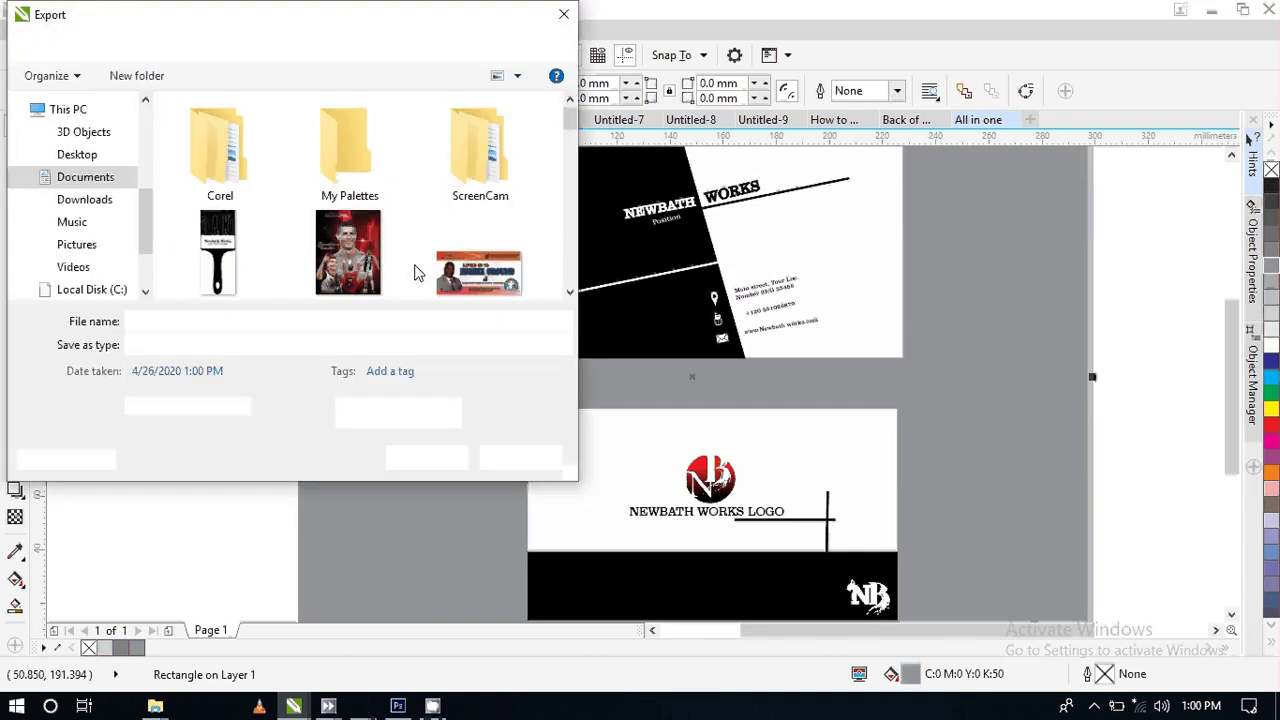
pyautogui.click(420, 460)
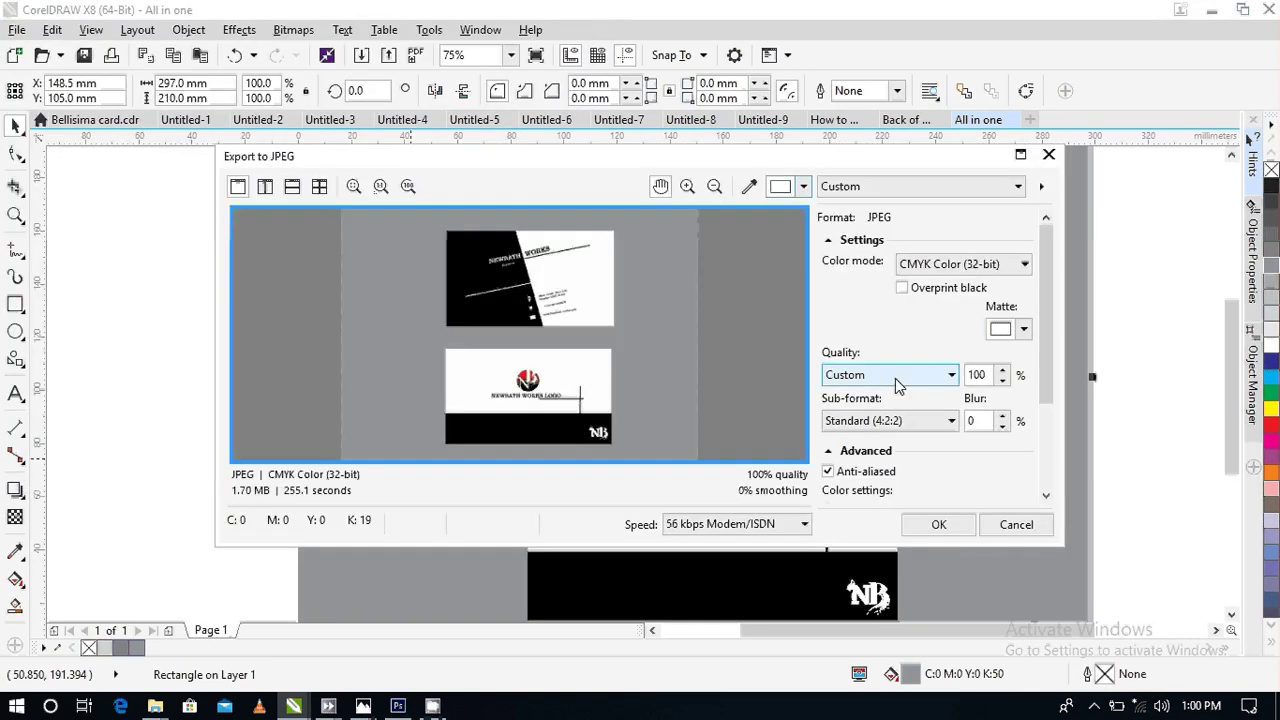
pyautogui.click(935, 524)
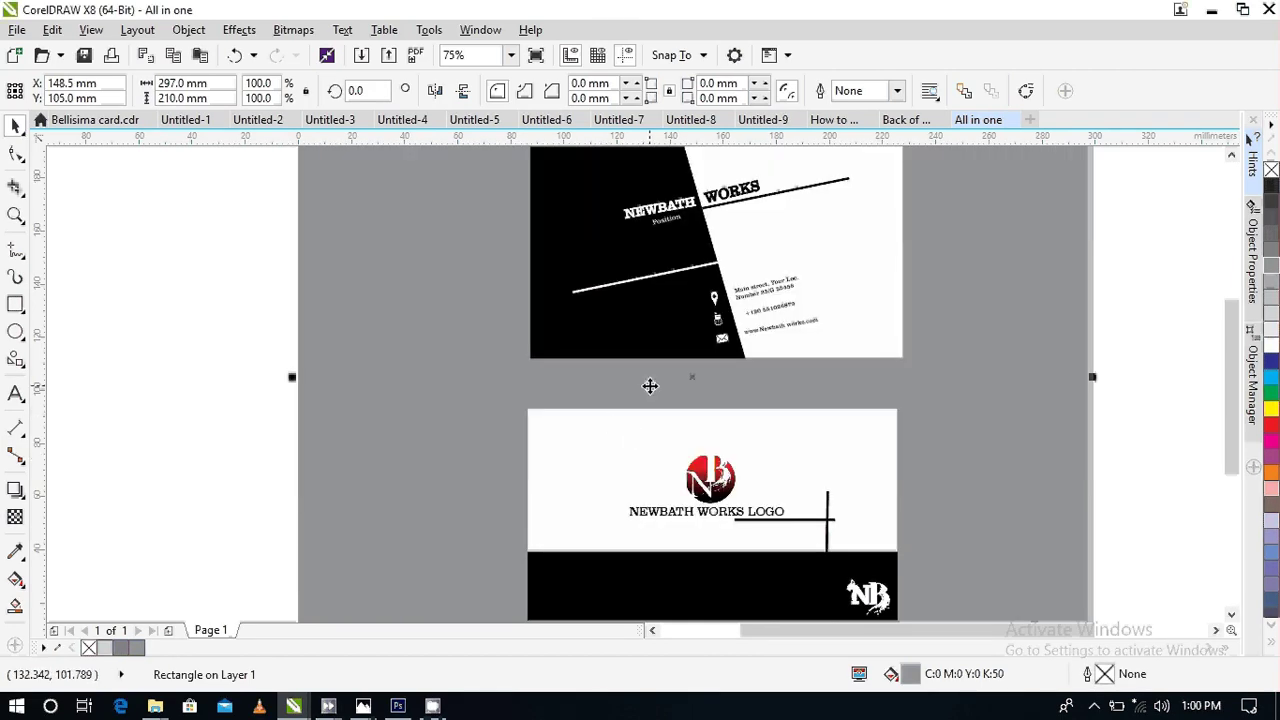
# - Remove the outlines from all objects in the Back of business card document
pyautogui.click(905, 120)
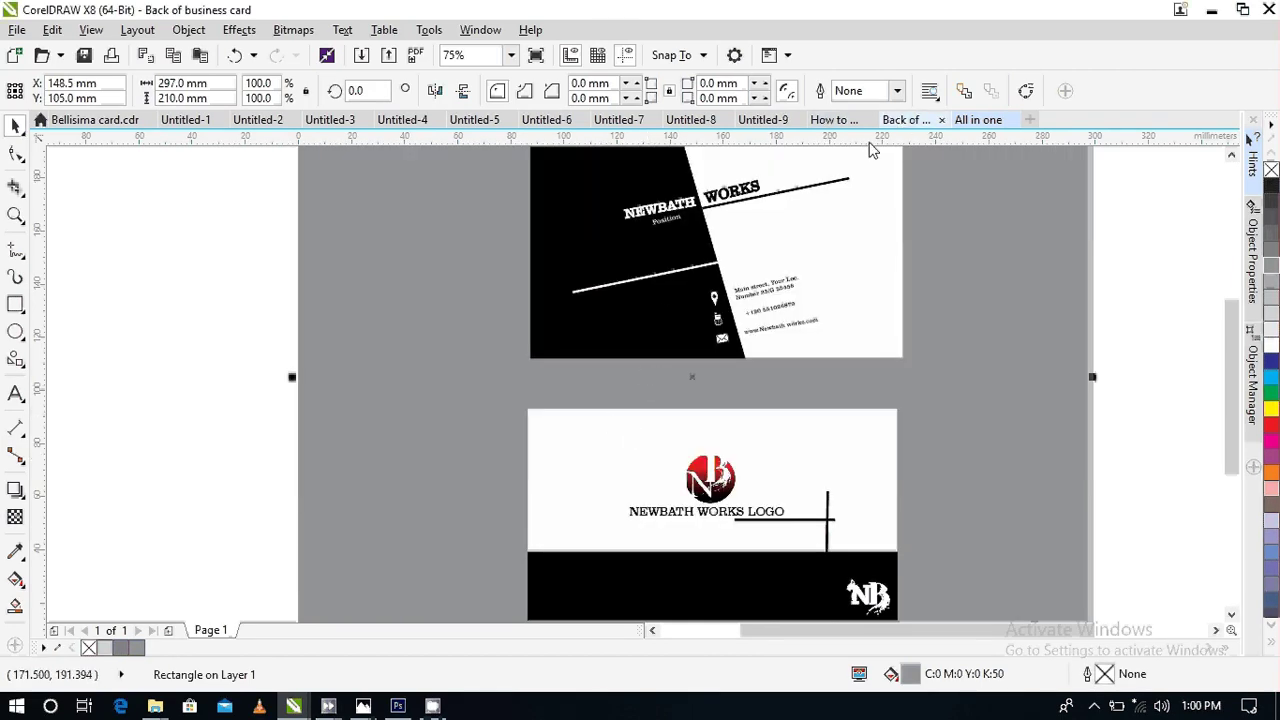
pyautogui.hotkey('ctrl', 'a')
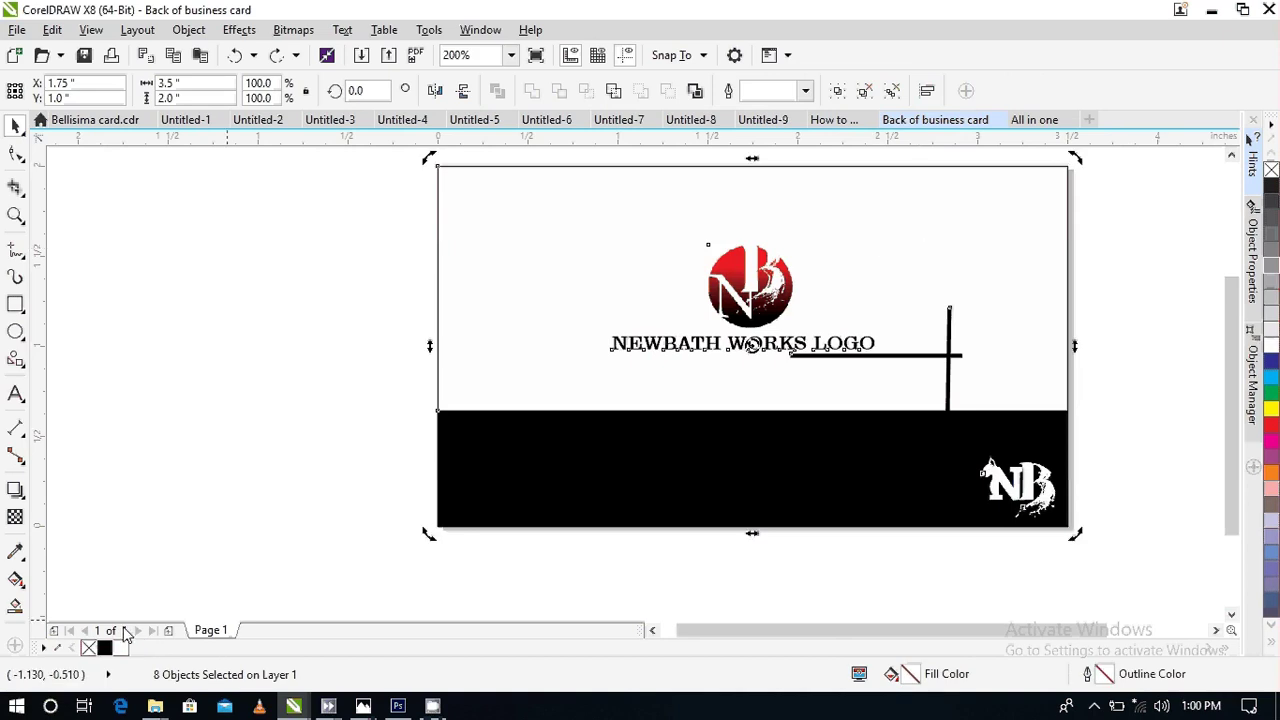
pyautogui.rightClick(88, 647)
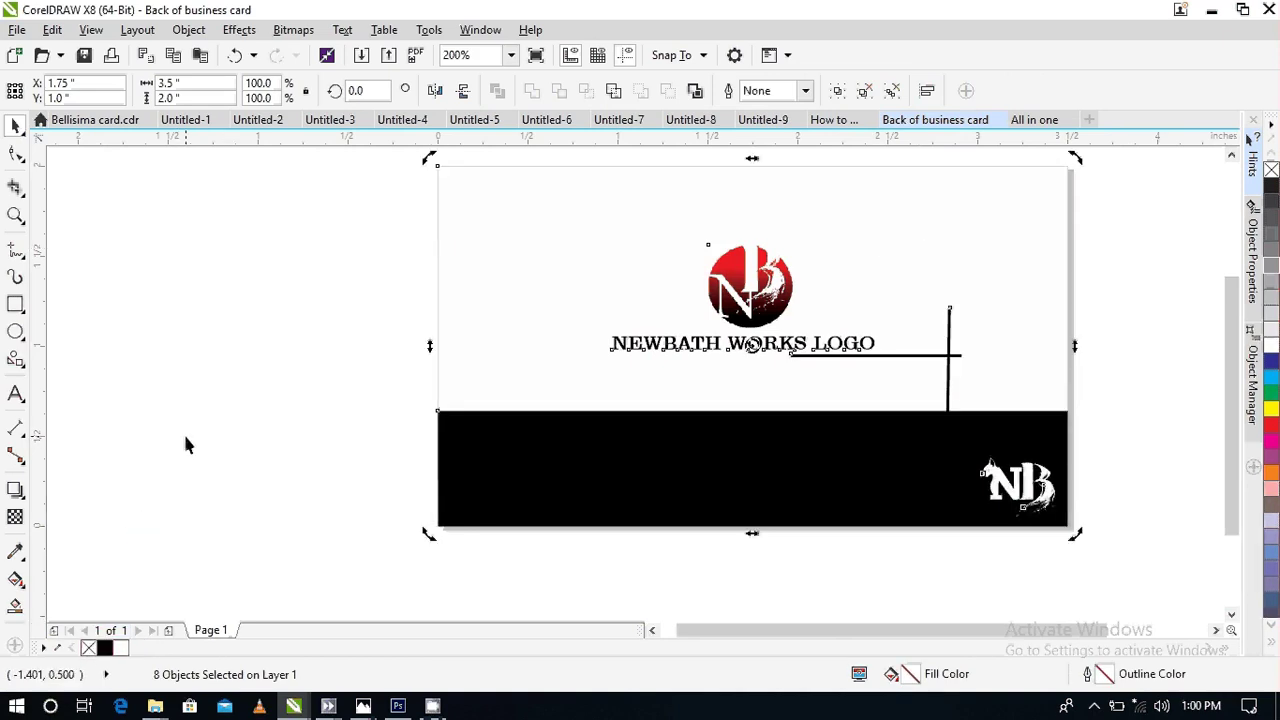
pyautogui.scroll(1, 207, 397)
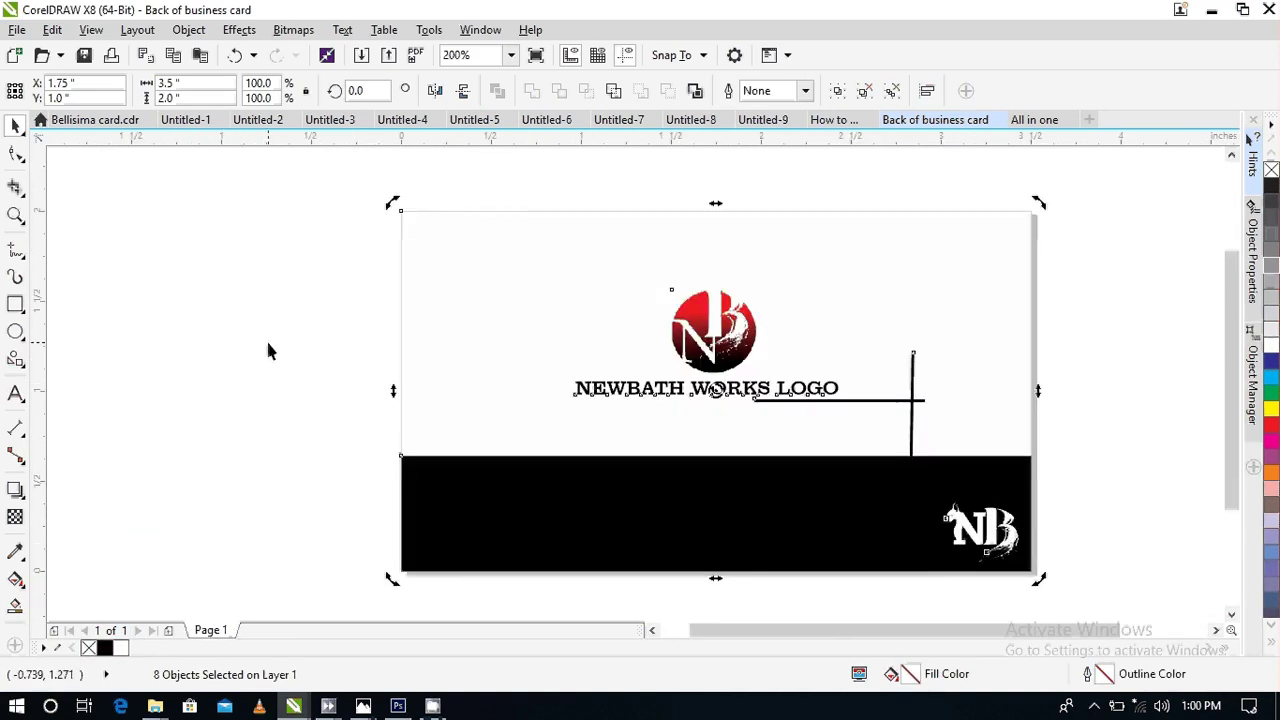
pyautogui.click(269, 349)
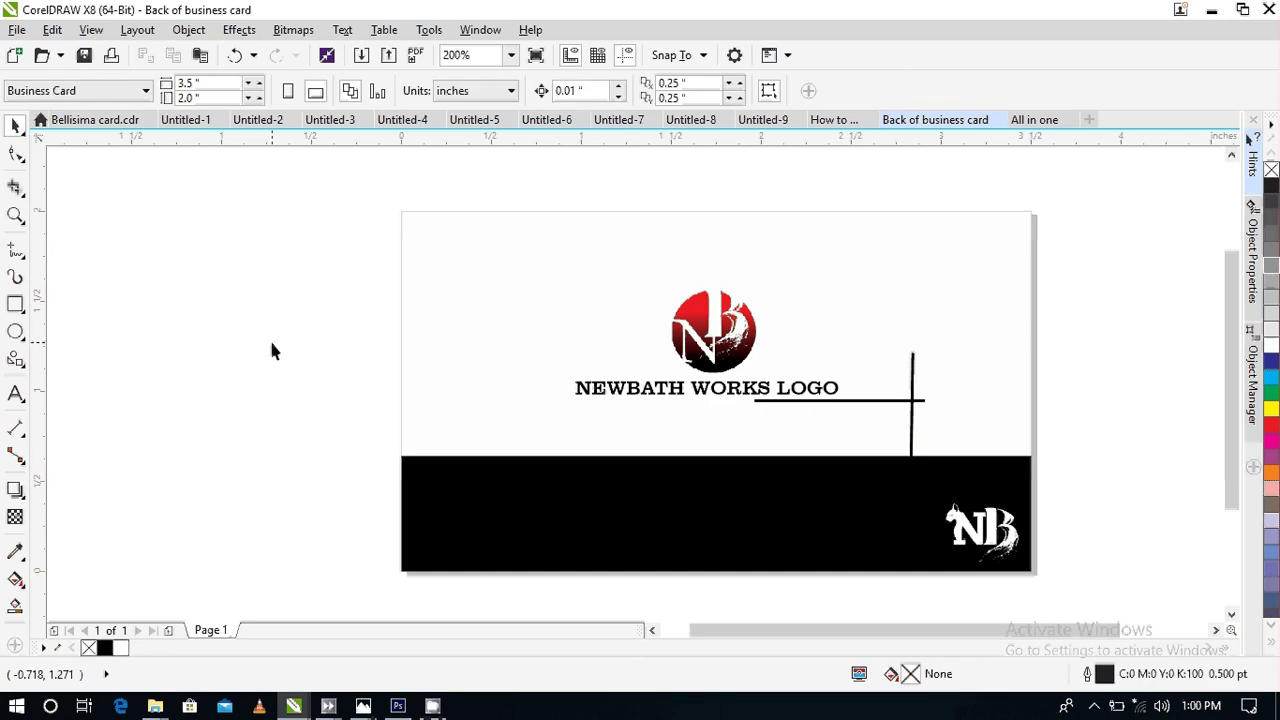
# - Remove the outlines from all objects of the front design in the How to do business card document
pyautogui.click(843, 122)
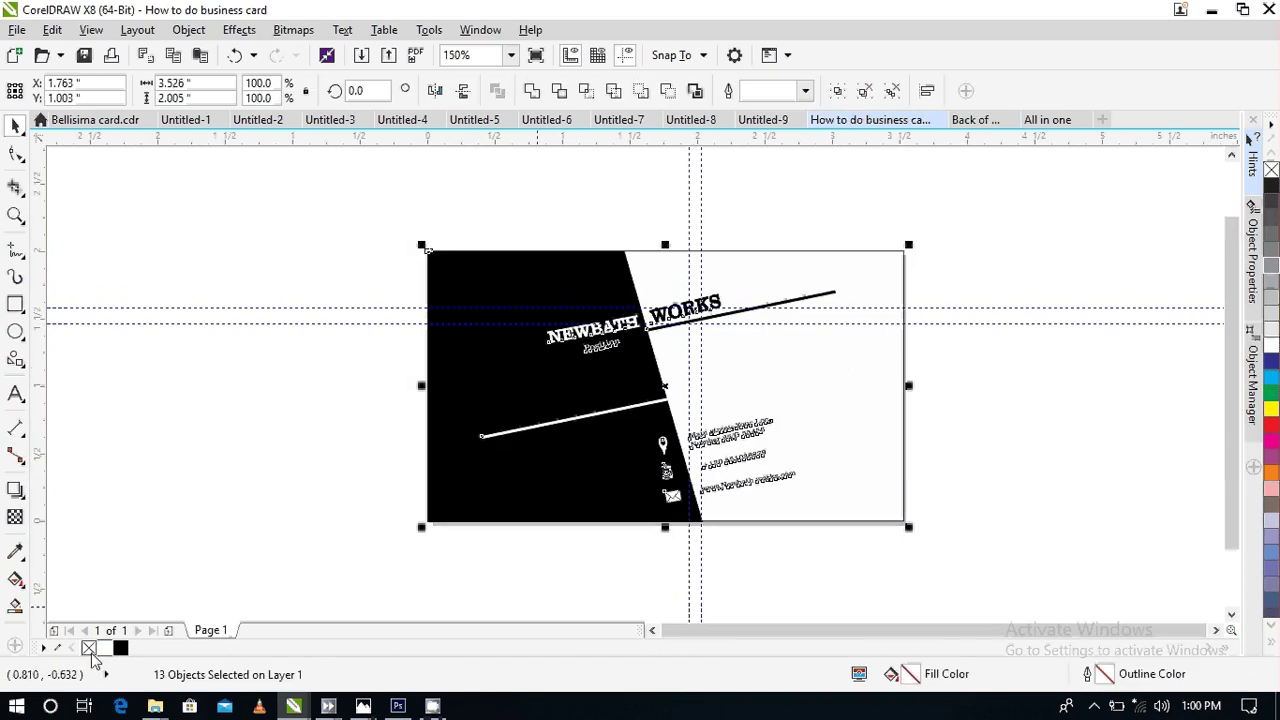
pyautogui.click(841, 424)
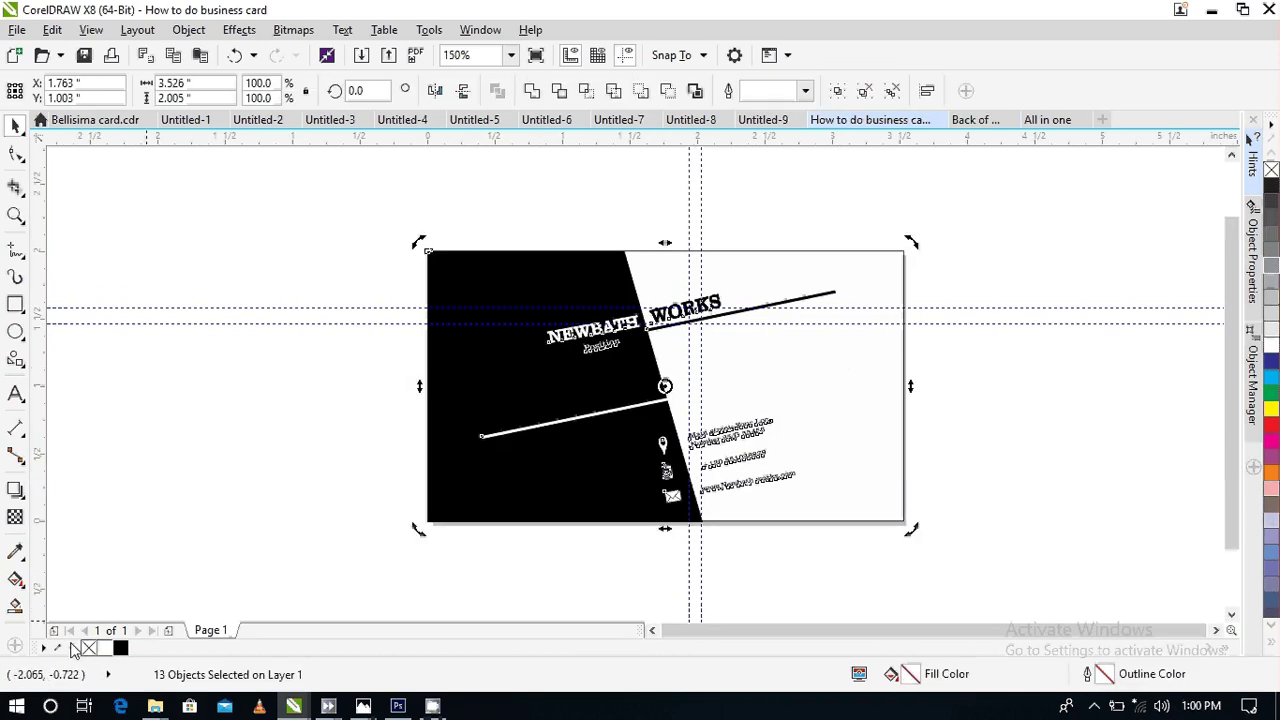
pyautogui.click(165, 514)
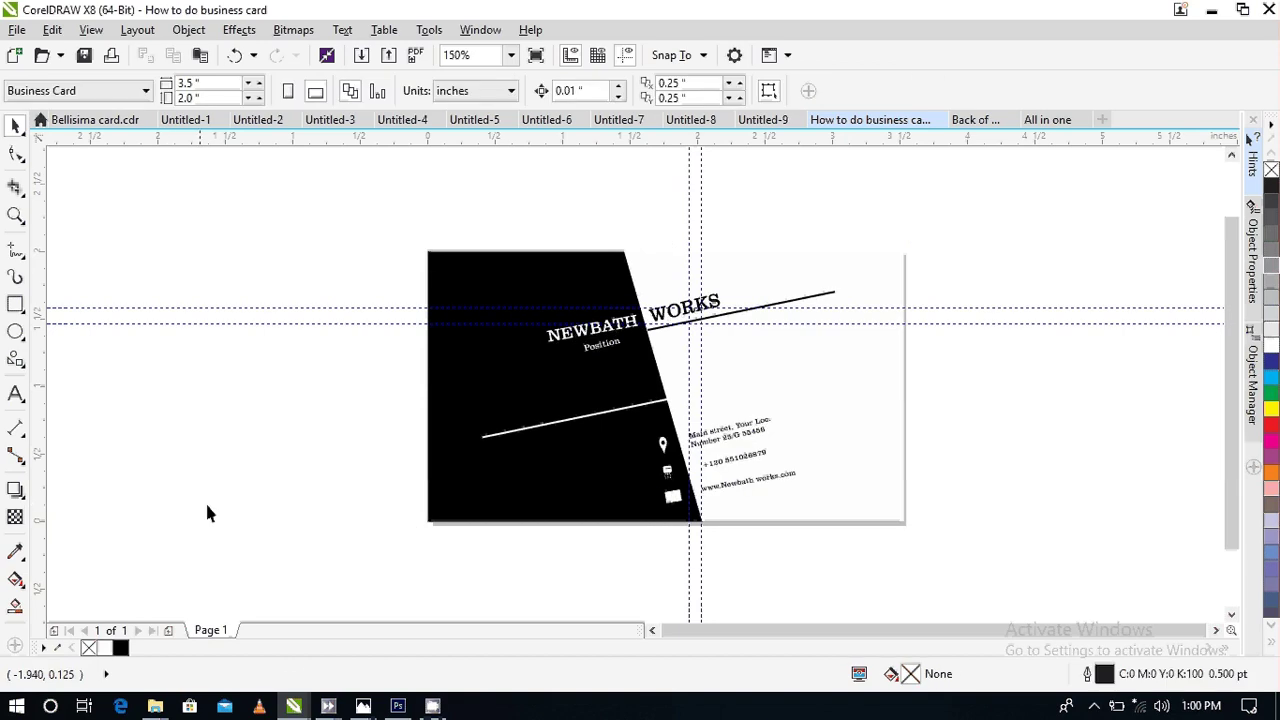
# - Export the How to do business card document as a JPG in the Documents folder, in CMYK colour at 100% quality
pyautogui.scroll(-2, 275, 500)
pyautogui.scroll(2, 250, 515)
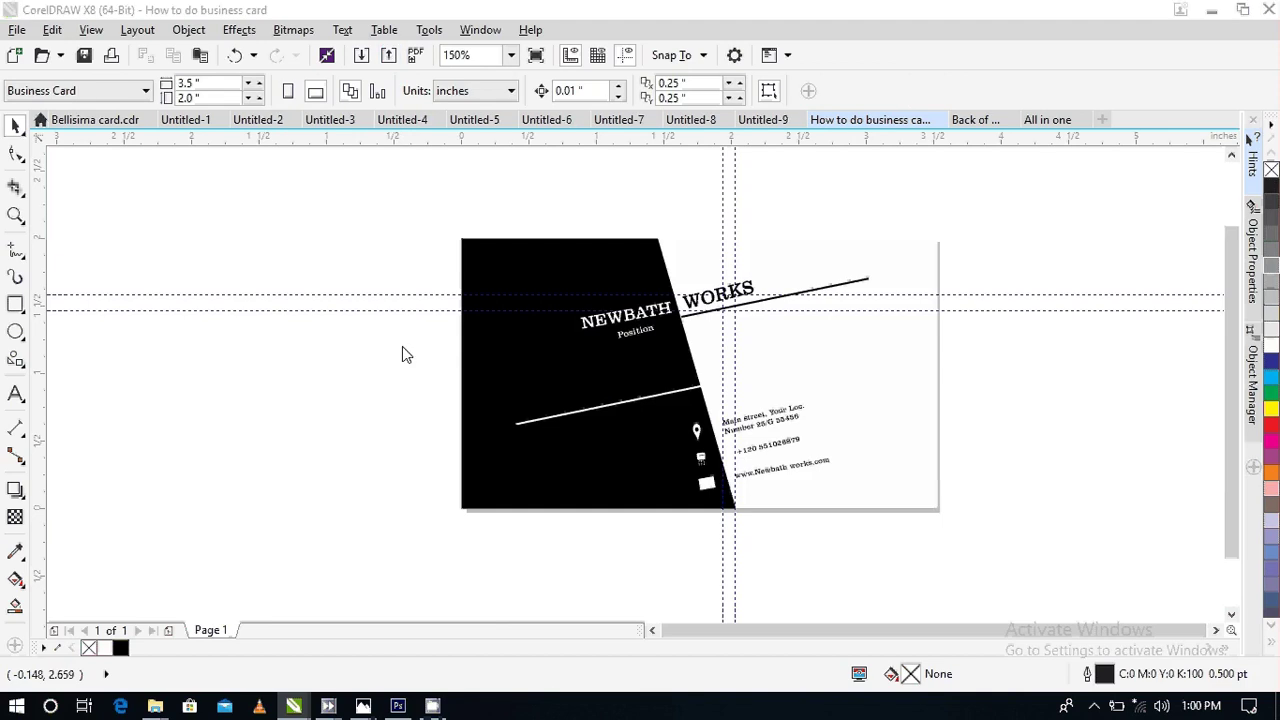
pyautogui.hotkey('ctrl', 'e')
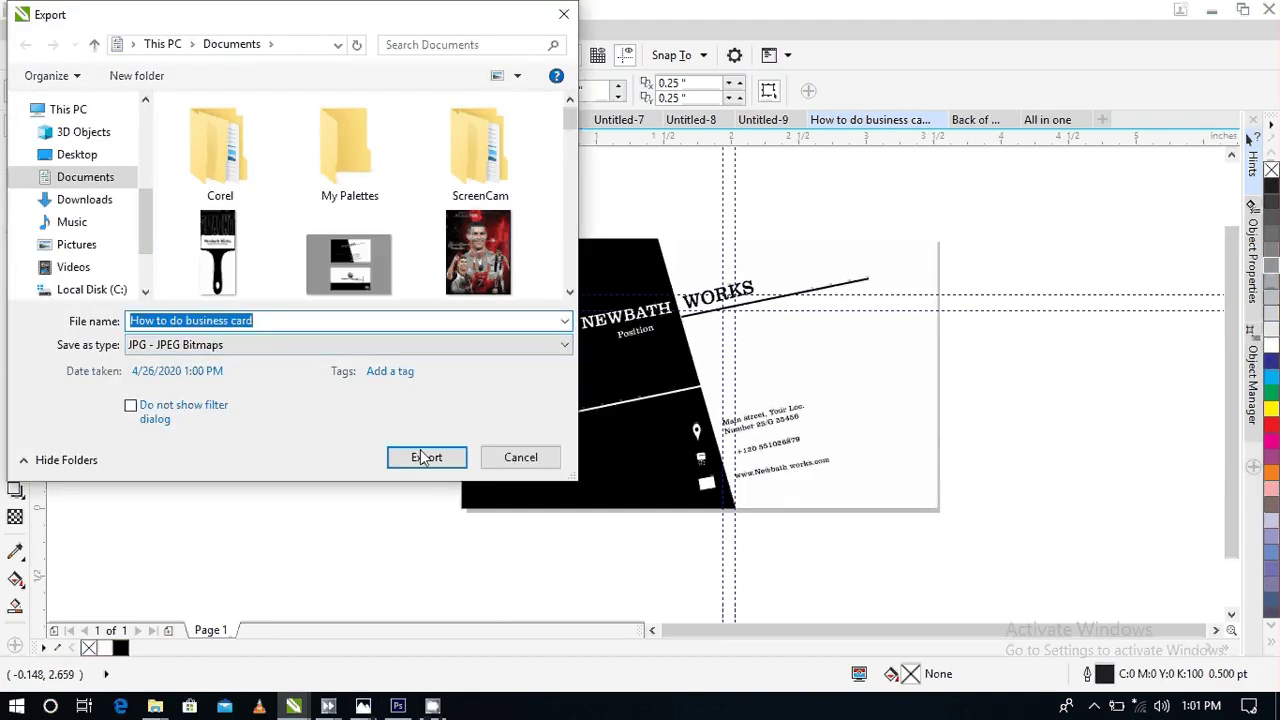
pyautogui.click(426, 457)
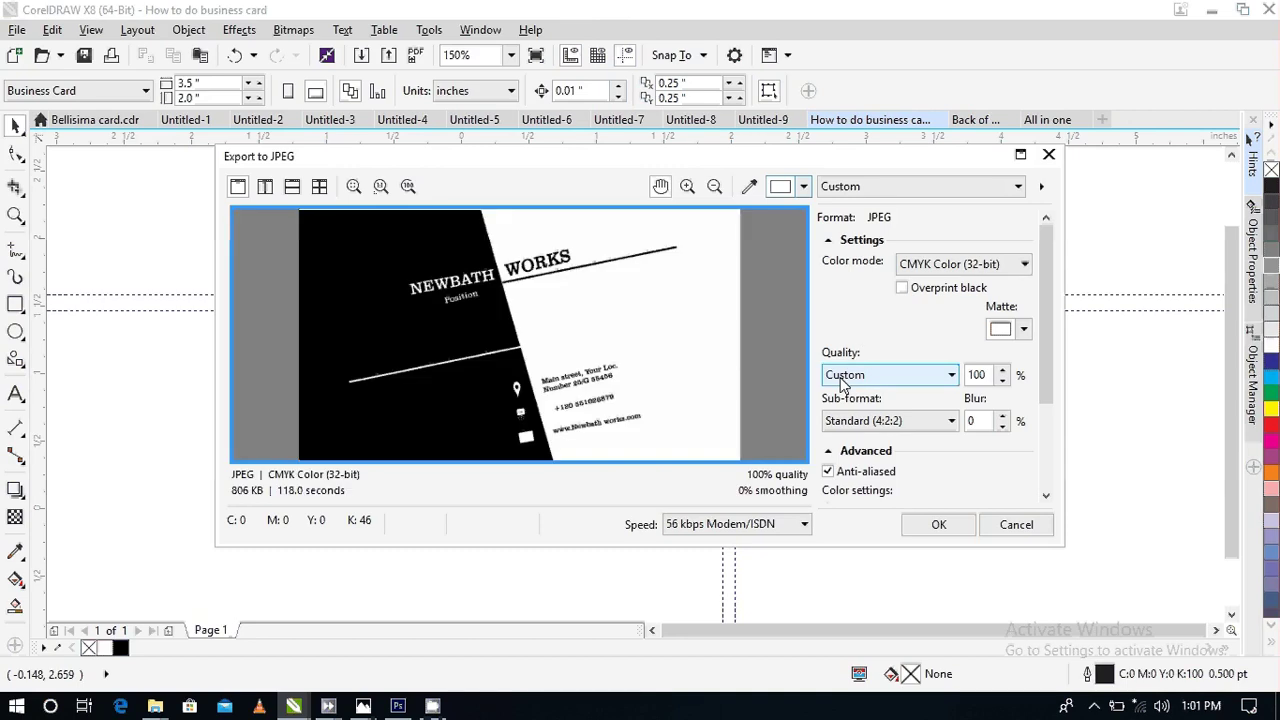
pyautogui.click(938, 524)
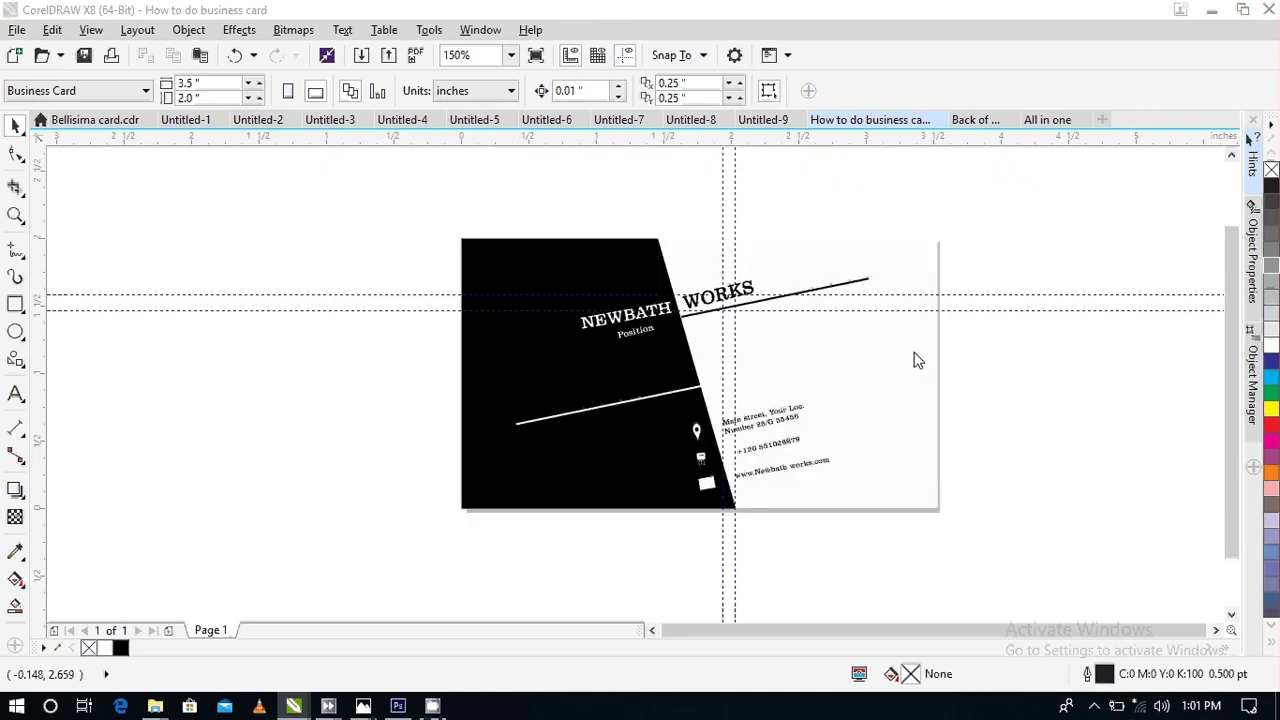
# - Export the Back of business card document as a JPG in the Documents folder, in CMYK colour at 100% quality
pyautogui.click(975, 120)
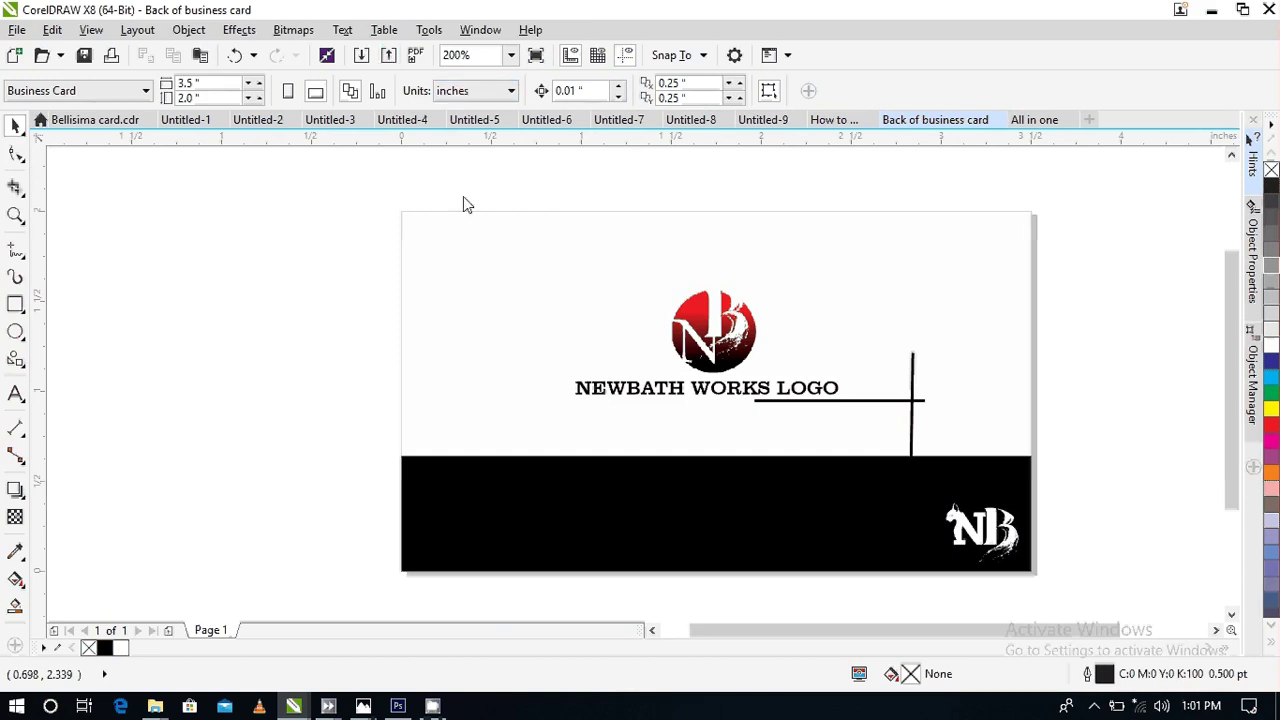
pyautogui.hotkey('ctrl', 'e')
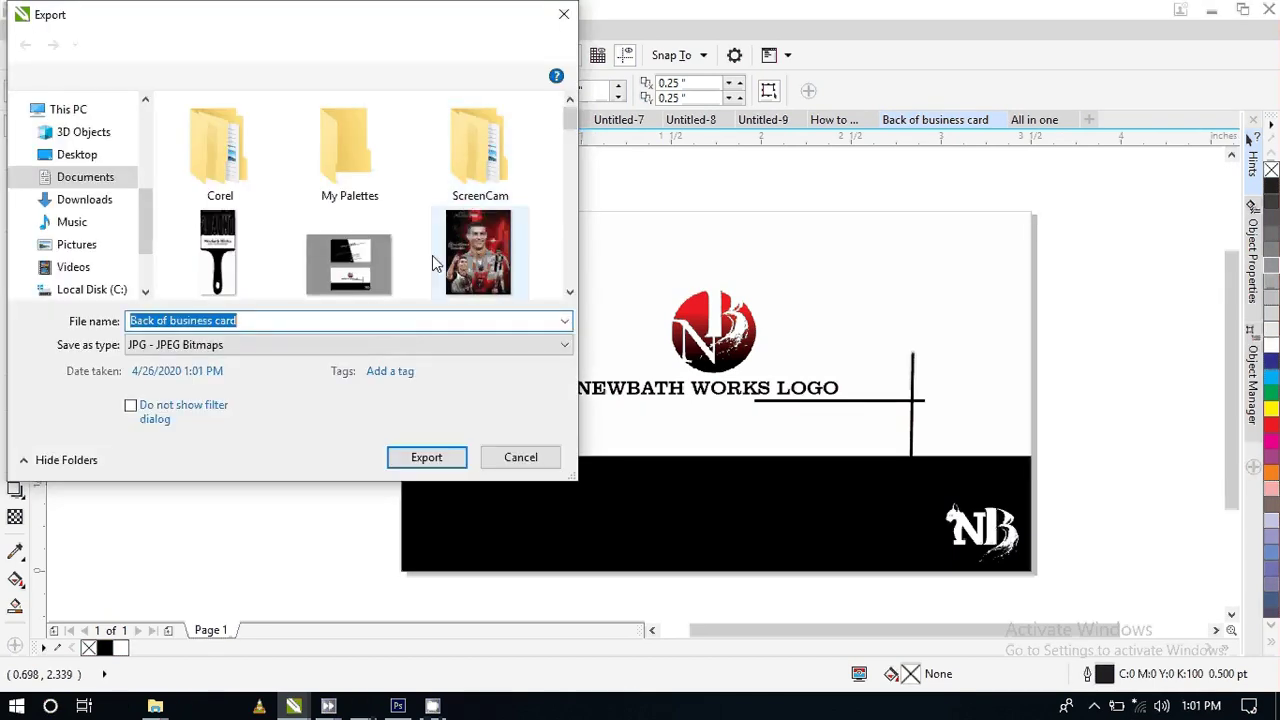
pyautogui.click(426, 460)
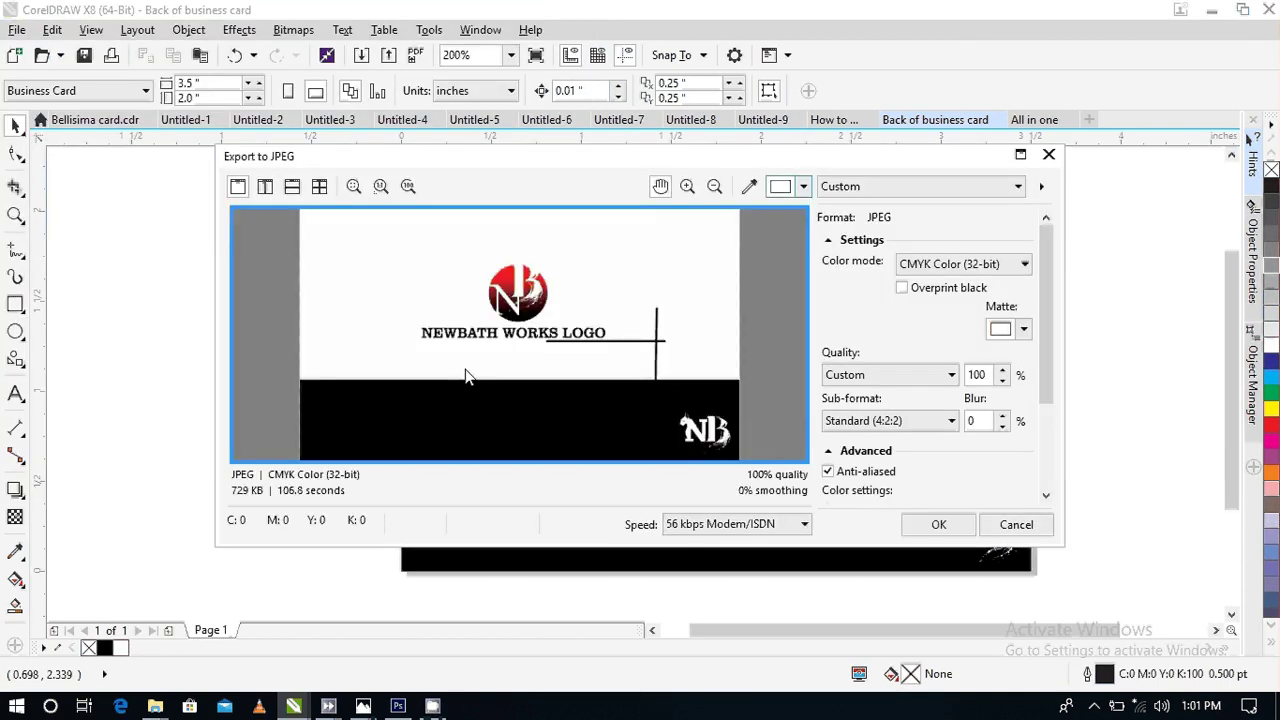
pyautogui.click(922, 524)
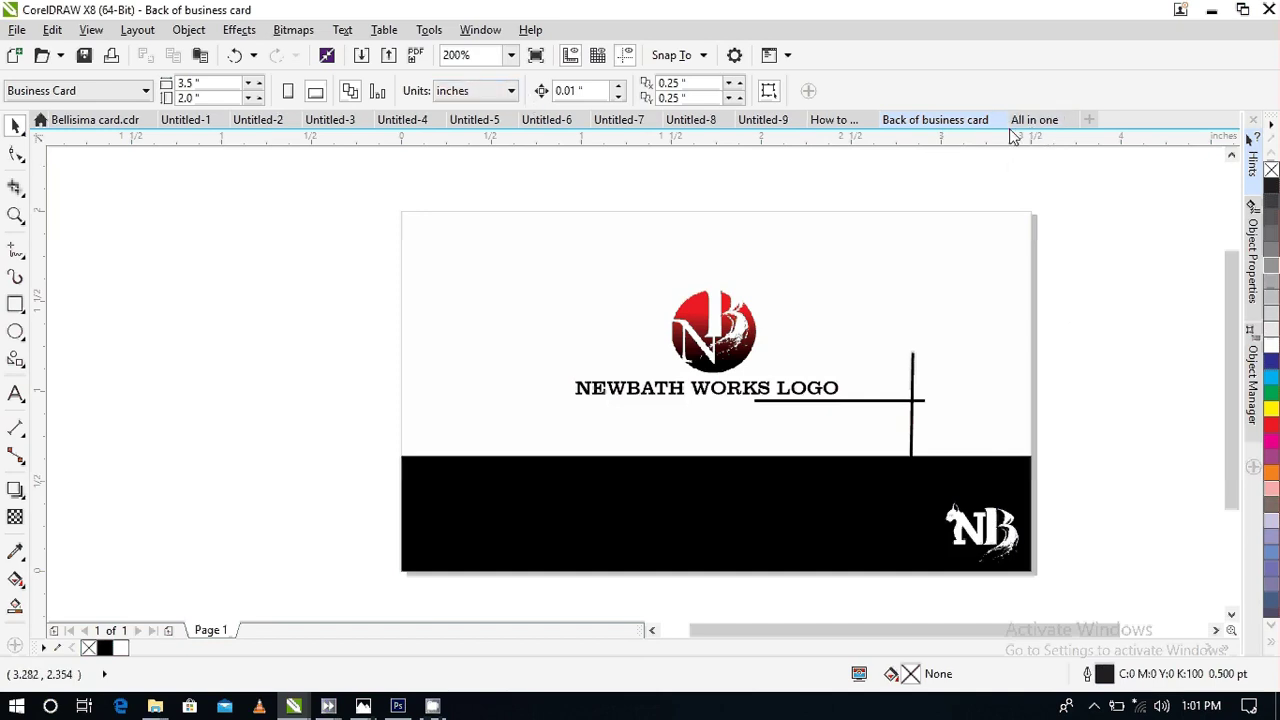
pyautogui.click(1094, 706)
pyautogui.rightClick(1080, 674)
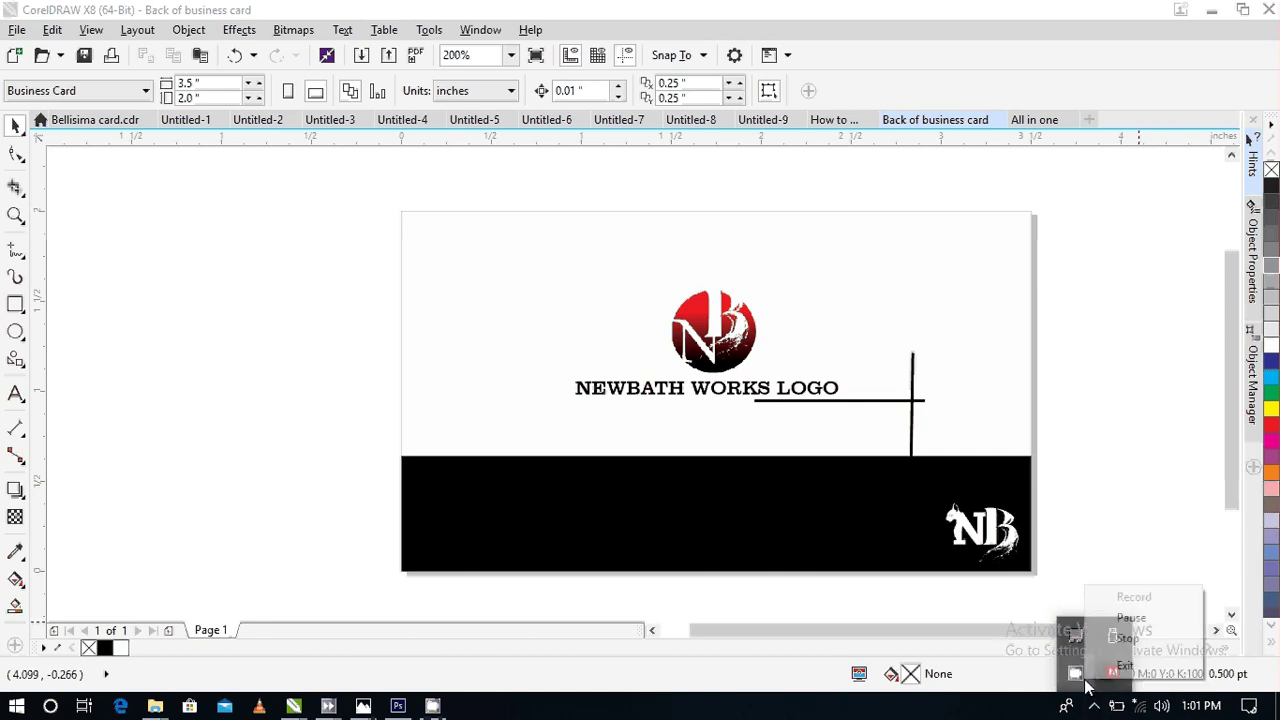